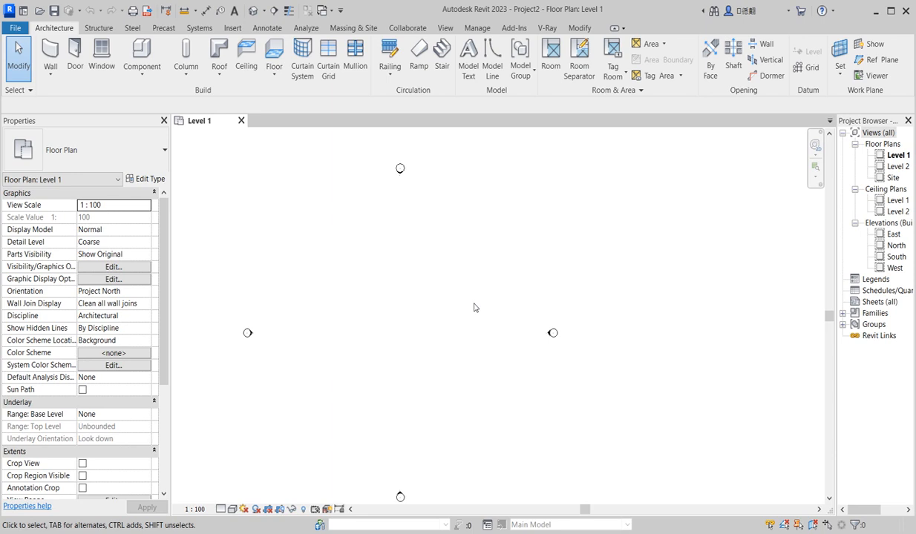
middle_click_drag(476, 307, 532, 299)
scroll(452, 350, "down", 3)
scroll(450, 326, "down", 2)
scroll(598, 309, "up", 2)
scroll(334, 361, "up", 2)
scroll(528, 311, "down", 3)
scroll(514, 341, "up", 2)
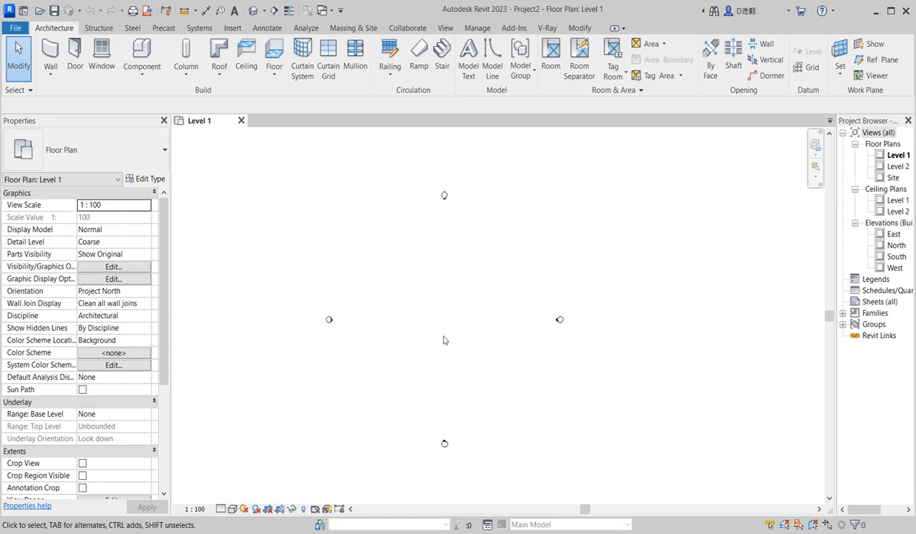
scroll(443, 349, "down", 1)
scroll(508, 327, "up", 2)
scroll(459, 294, "down", 1)
scroll(312, 347, "up", 1)
scroll(364, 287, "up", 2)
scroll(349, 311, "down", 3)
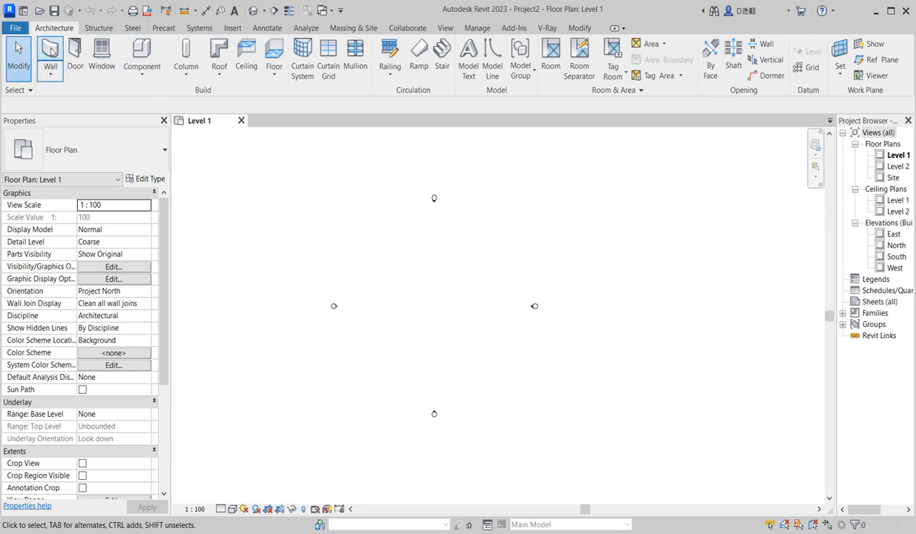
scroll(361, 319, "up", 2)
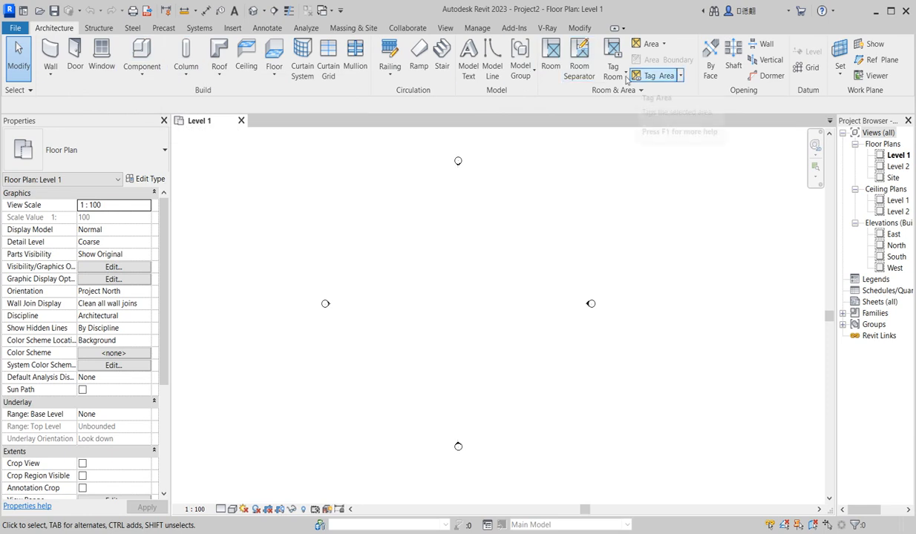
left_click(92, 29)
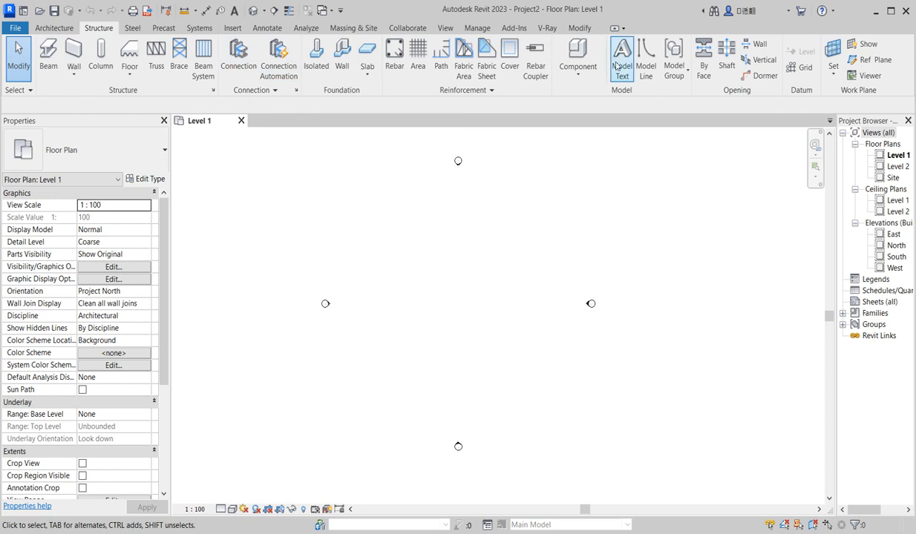
left_click(56, 28)
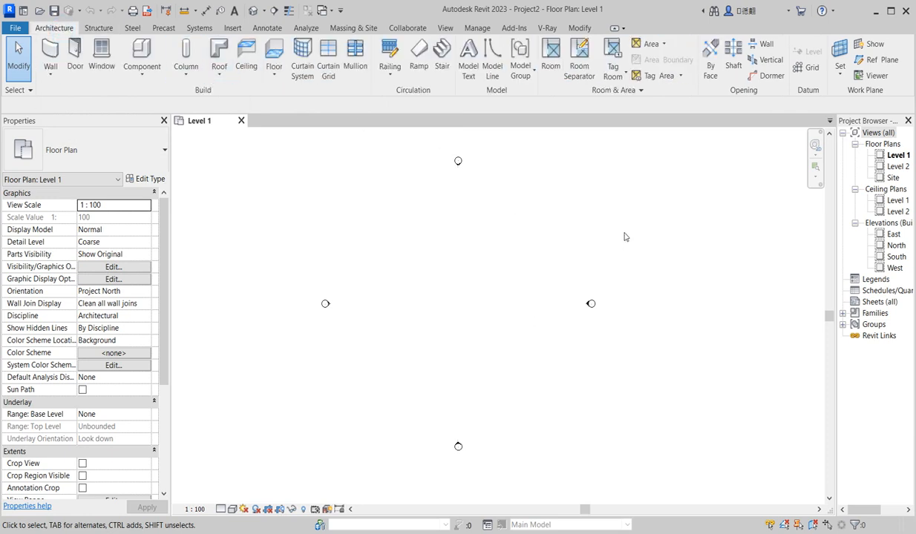
scroll(416, 286, "down", 1)
scroll(417, 286, "up", 1)
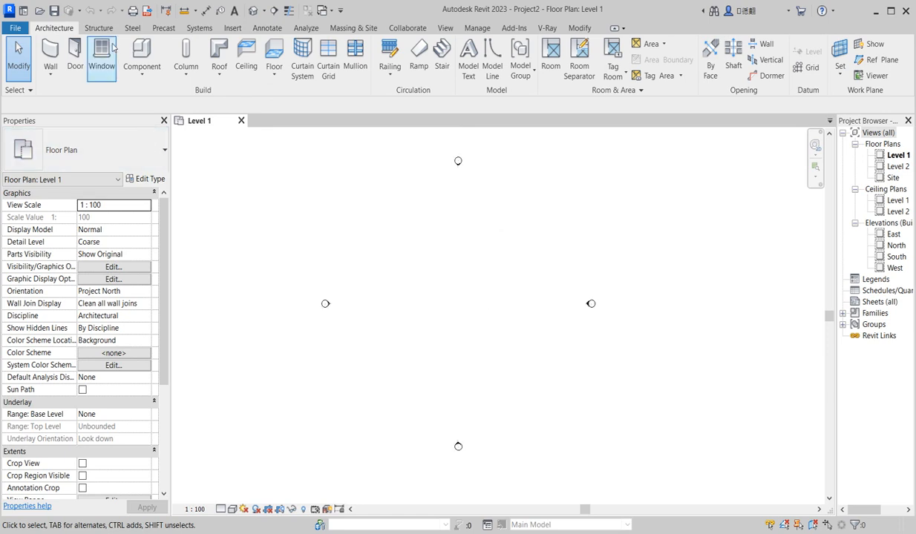
left_click(10, 79)
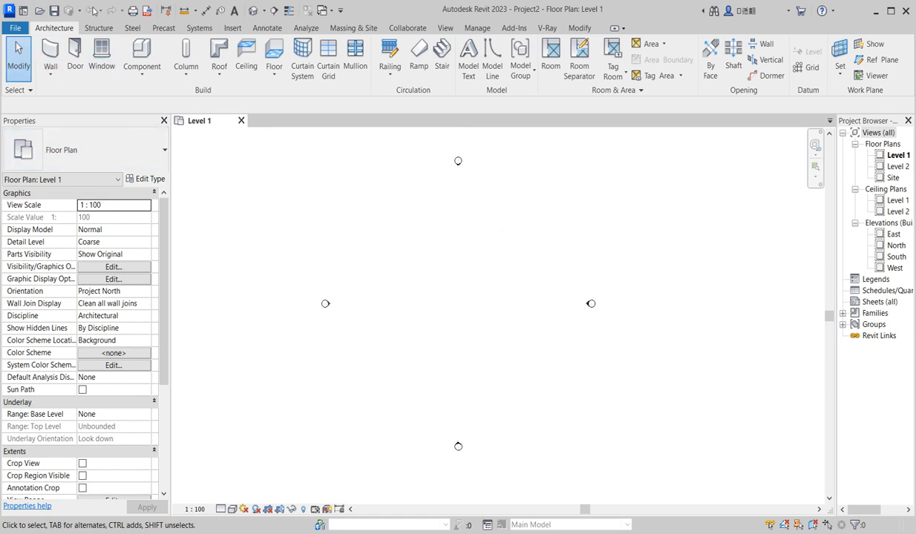
left_click(50, 56)
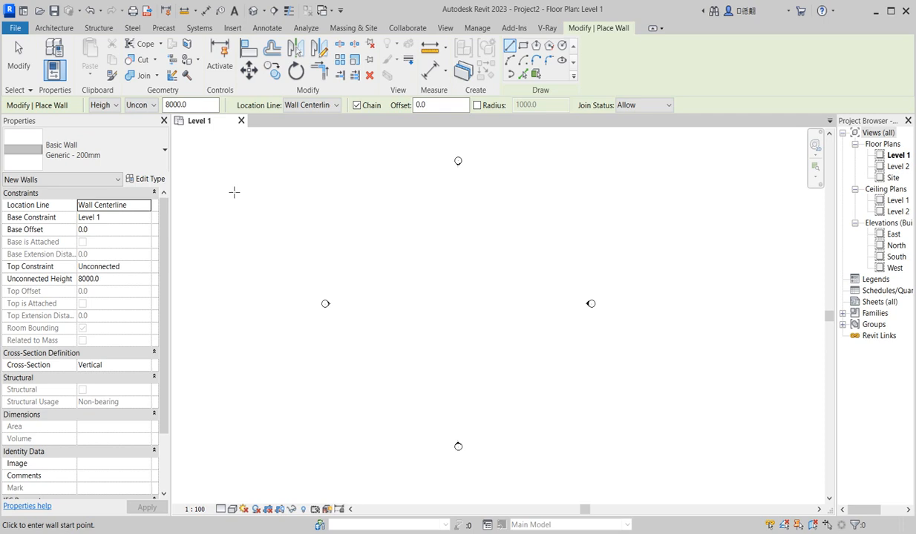
Step: Open the North and East elevation views to look at the project levels
left_click(896, 256)
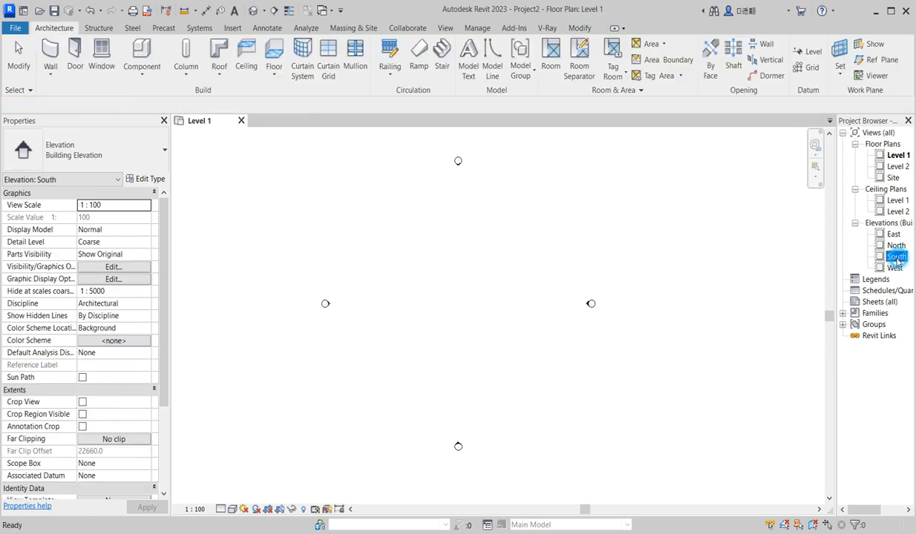
double_click(896, 245)
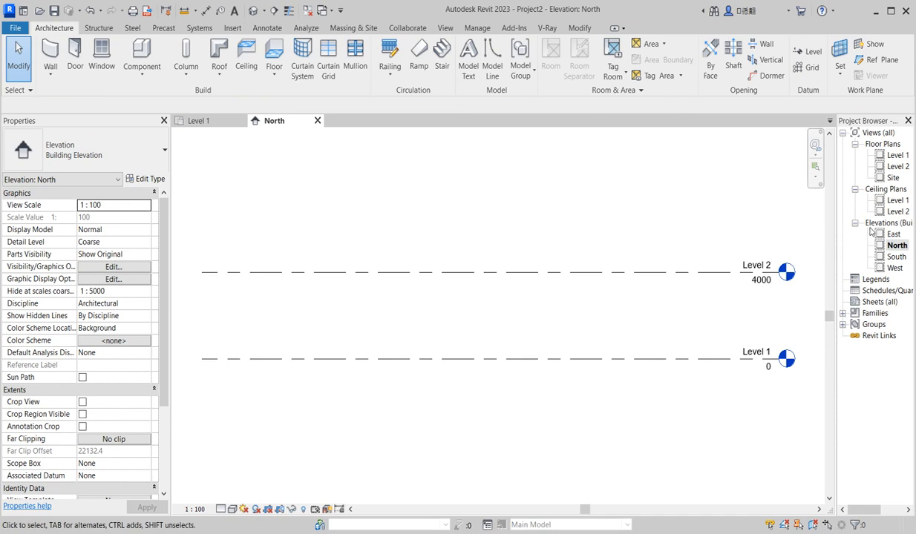
double_click(893, 234)
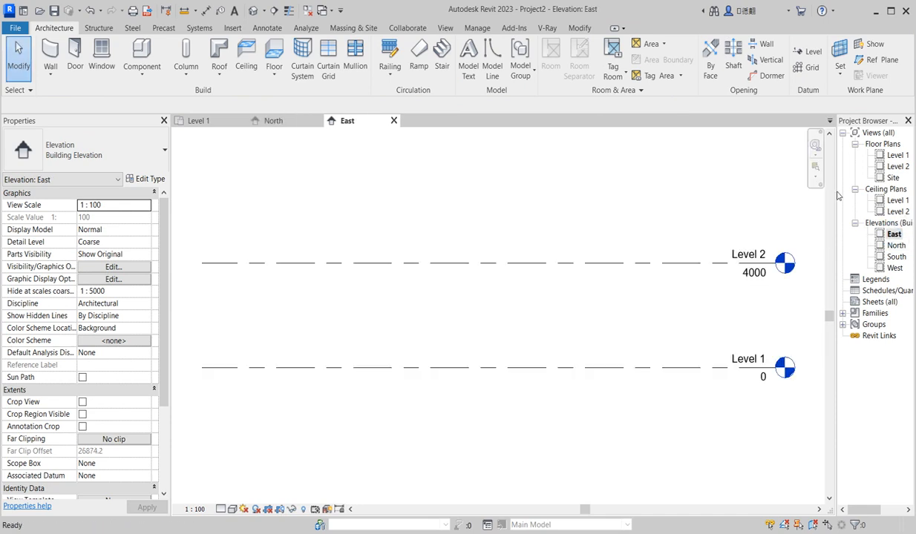
Step: Widen the Project Browser, close it and turn its display back on
left_click_drag(841, 200, 811, 198)
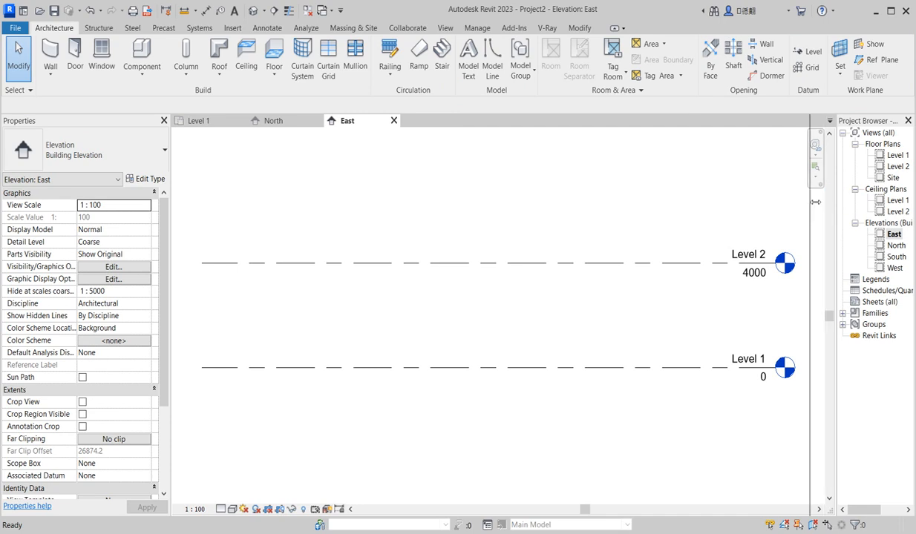
left_click(908, 121)
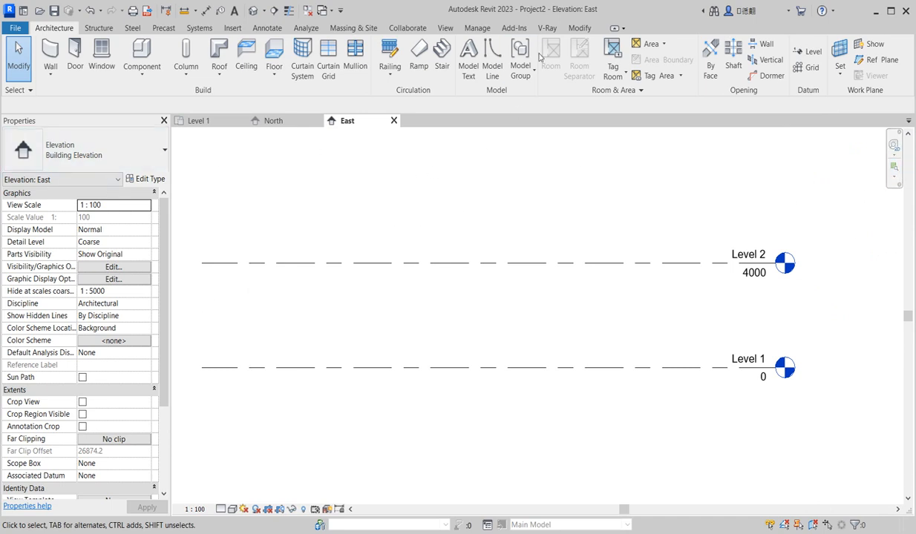
left_click(446, 28)
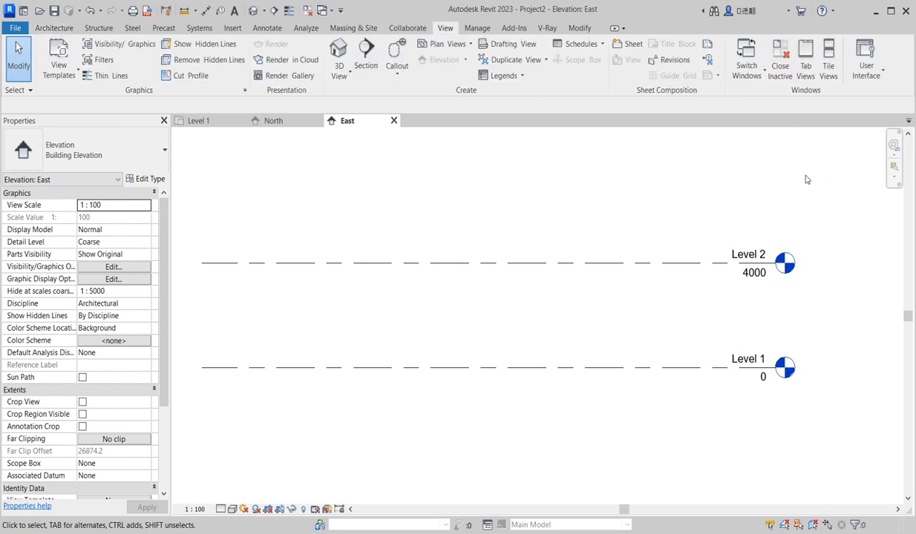
left_click(881, 74)
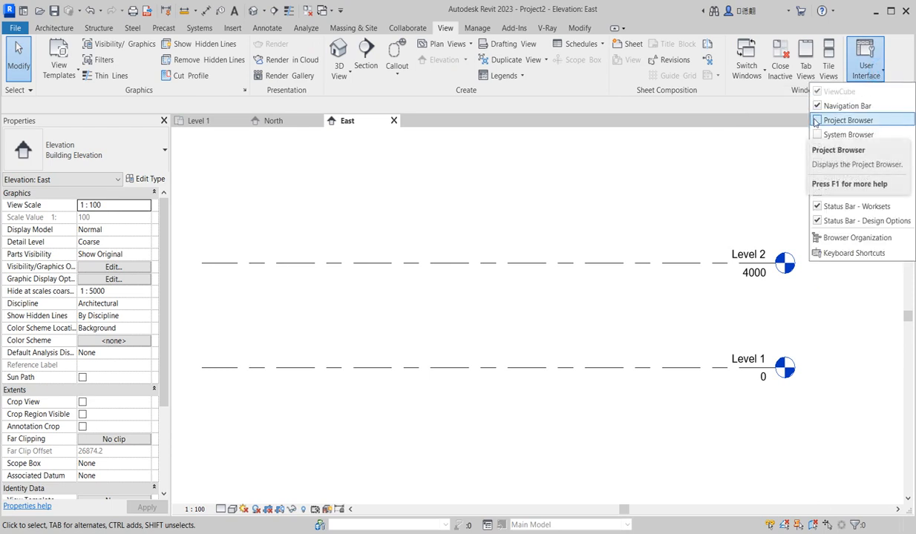
left_click(817, 120)
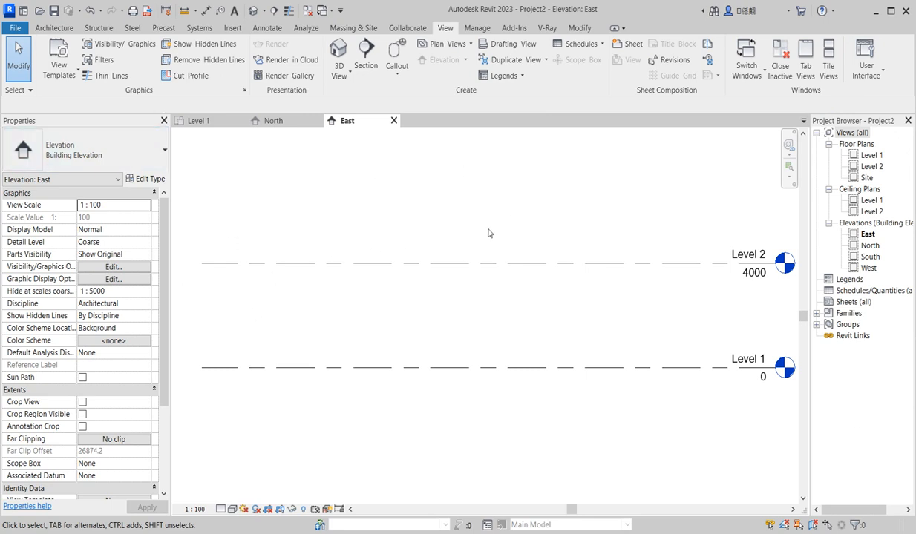
Step: Look through the Level 1, Level 2 and Site floor plans and the Level 1 ceiling plan
scroll(509, 337, "down", 1)
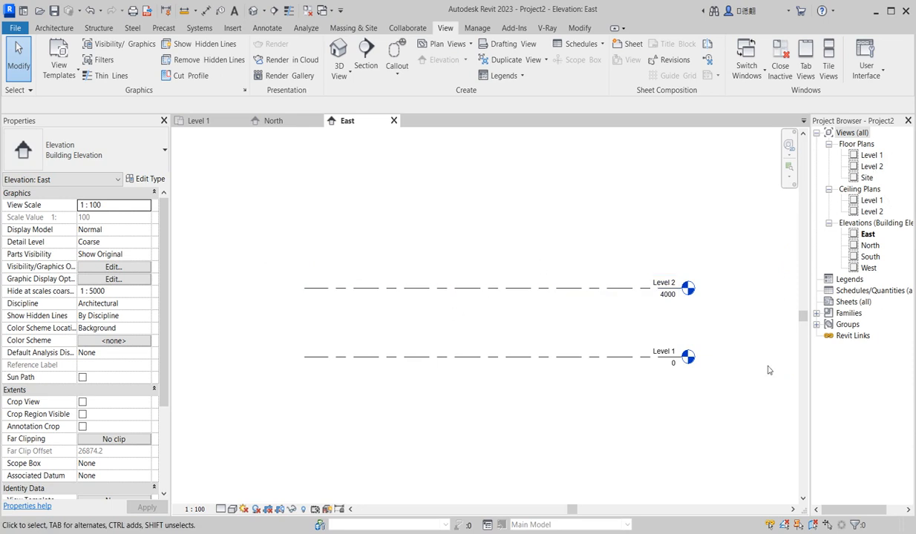
double_click(870, 155)
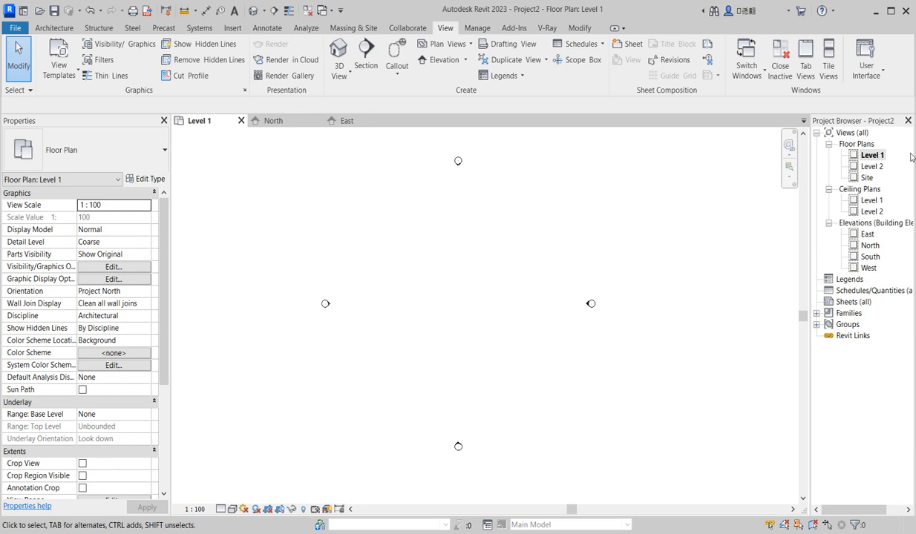
double_click(874, 167)
double_click(868, 179)
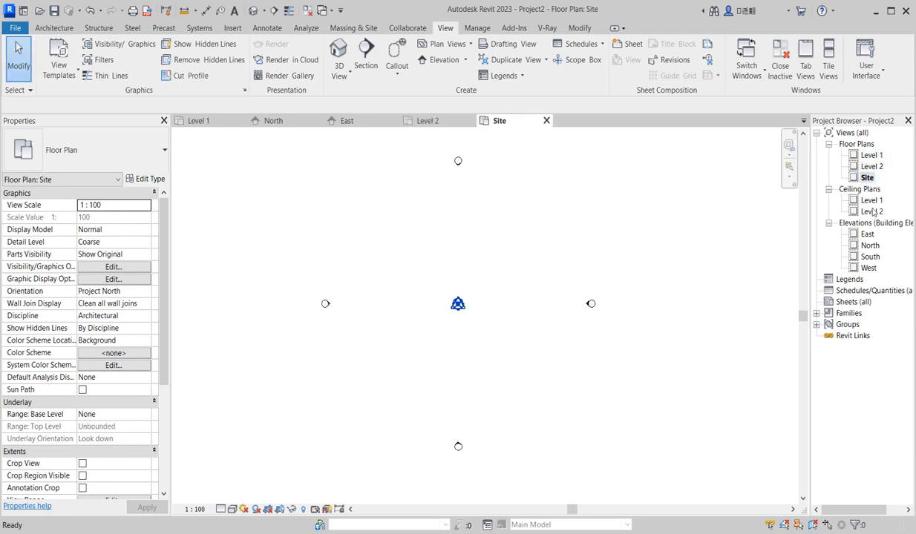
double_click(873, 201)
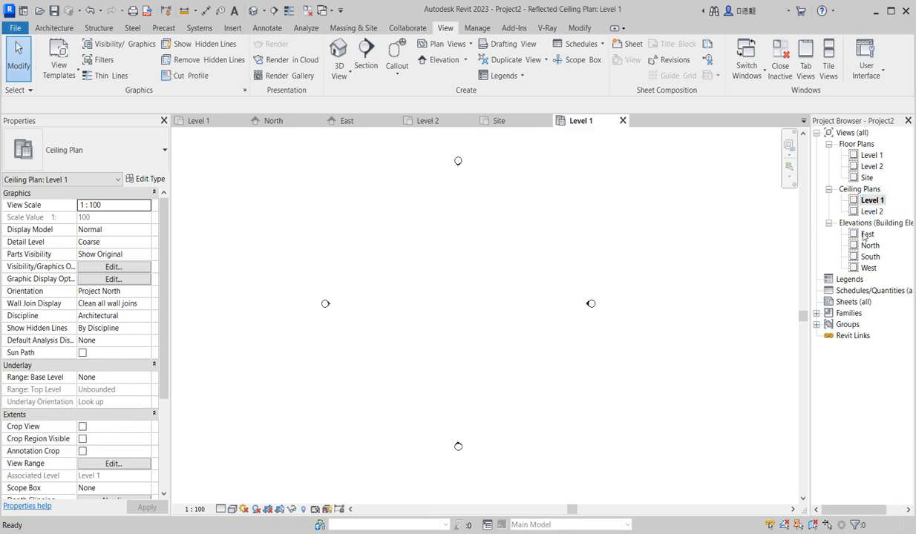
Step: Look through the East, North, South and West elevation views one after another
double_click(867, 235)
double_click(870, 245)
left_click(870, 257)
double_click(870, 257)
double_click(869, 268)
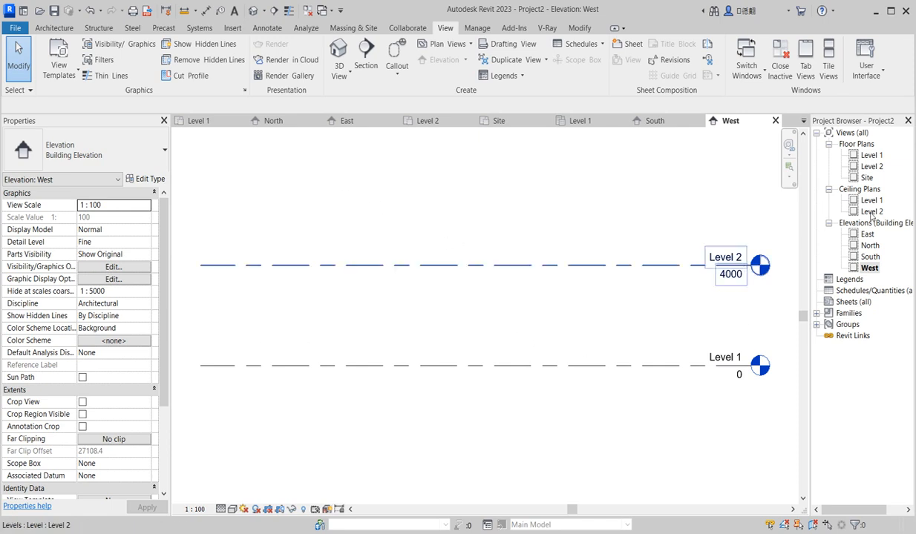
Step: Return to the Level 1 floor plan and set up a new Generic - 200mm wall with an unconnected height of 3000
double_click(871, 155)
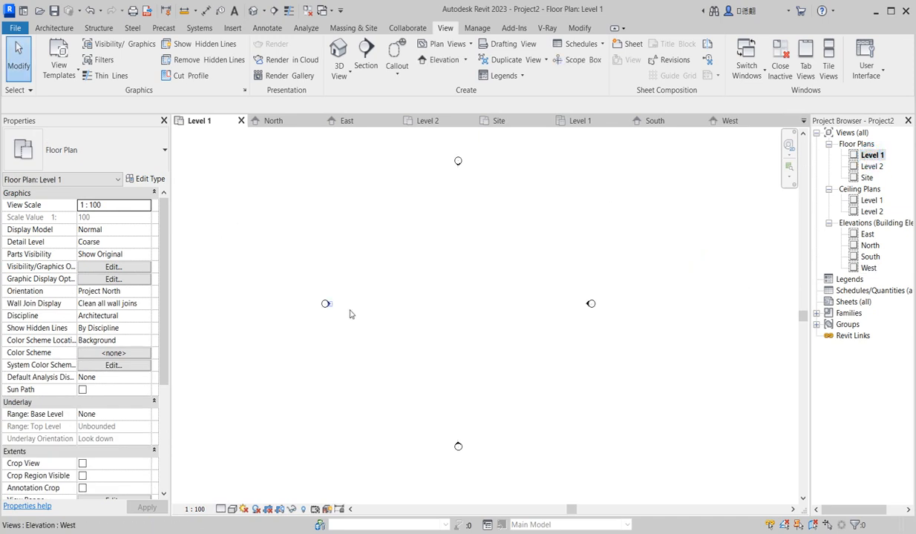
left_click(55, 28)
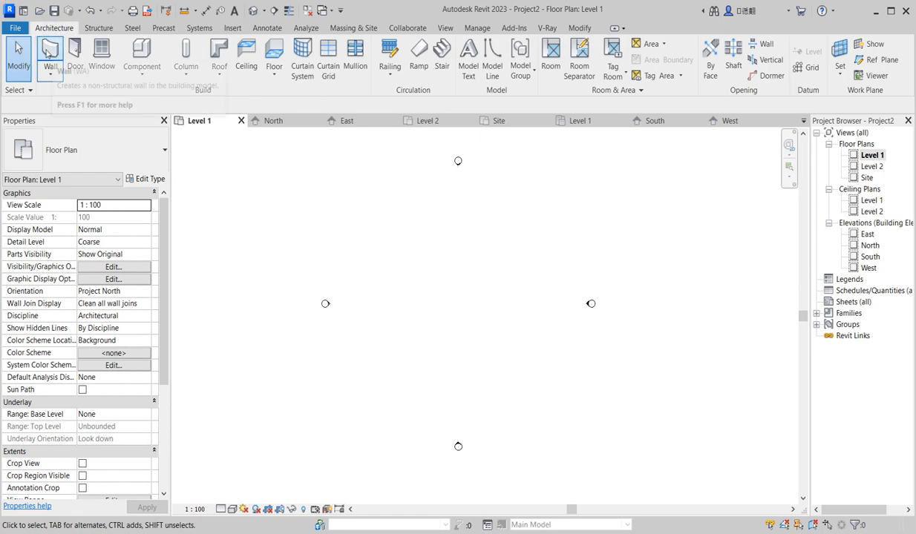
left_click(49, 53)
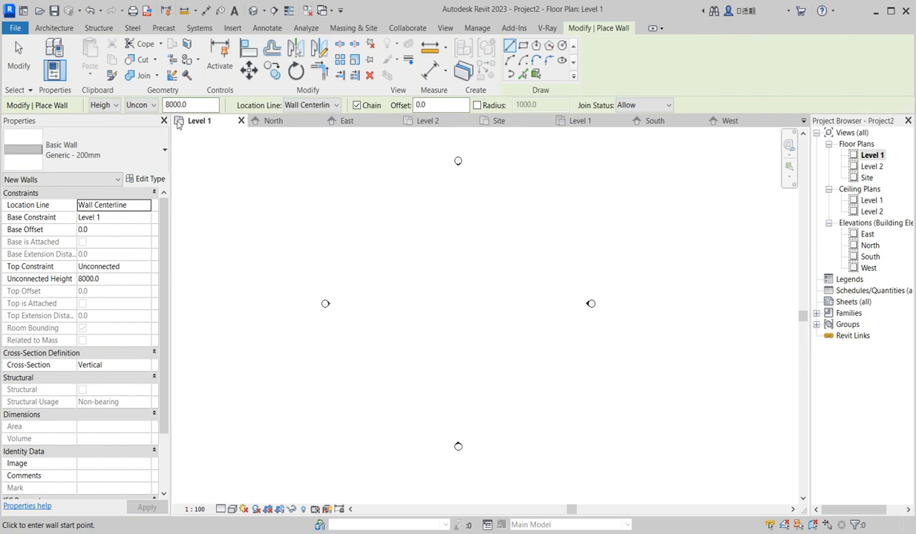
double_click(198, 108)
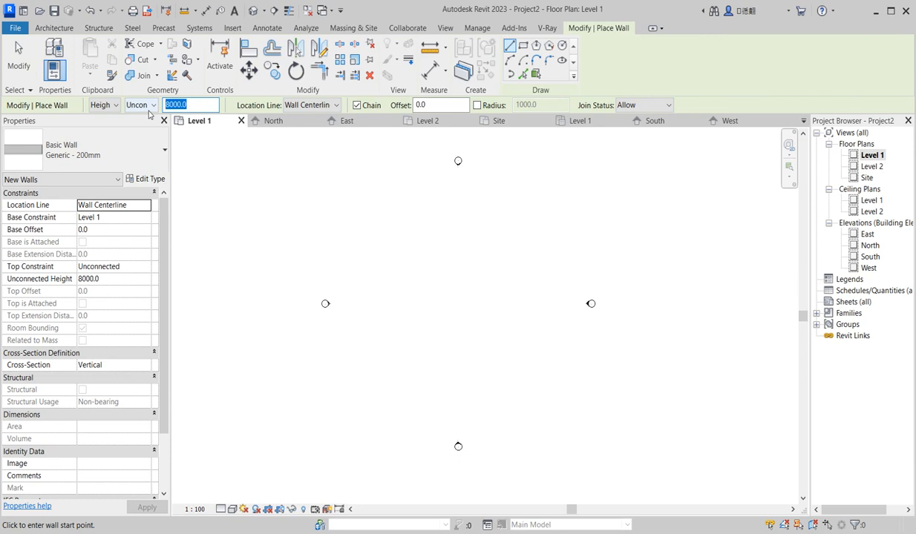
type("300")
key("Return")
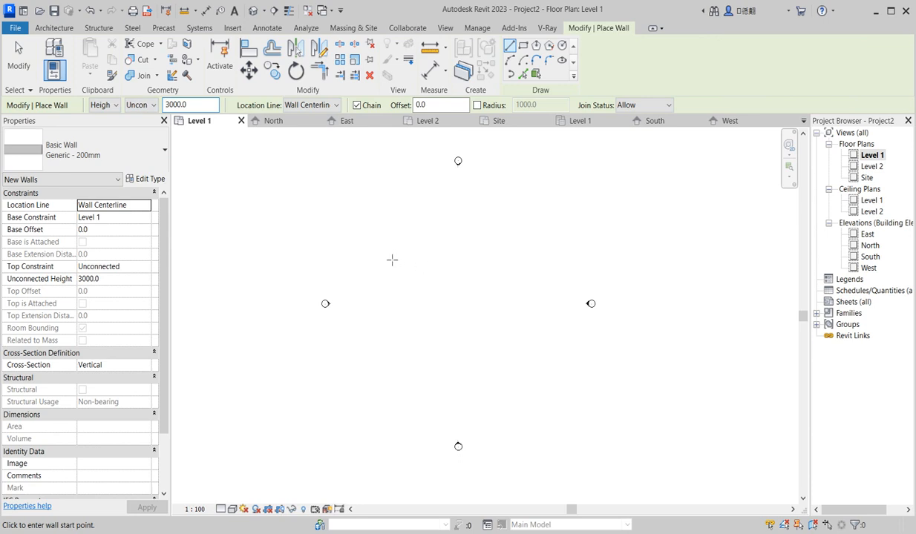
Step: Draw the first wall vertically downward, 7100 long, starting in the upper-left area between the elevation markers
scroll(386, 256, "up", 1)
scroll(397, 327, "down", 1)
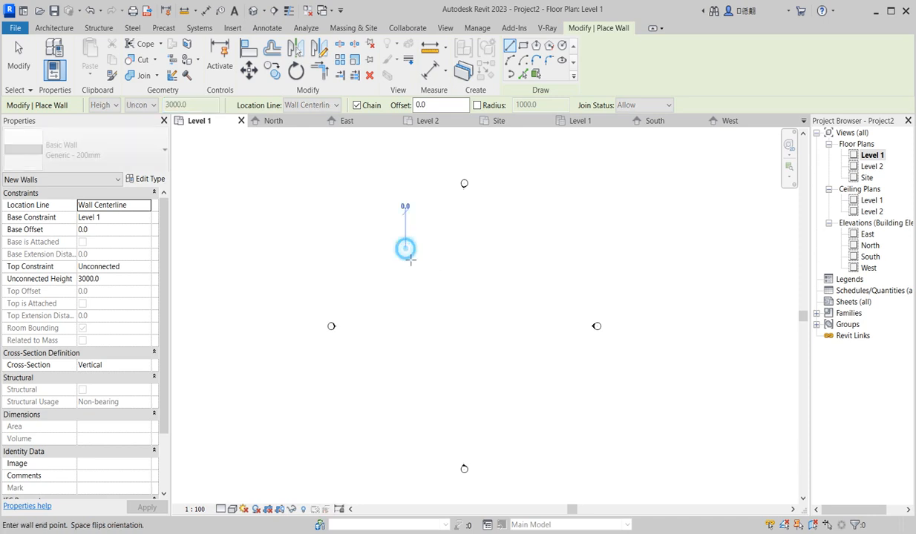
left_click(405, 247)
scroll(409, 294, "up", 1)
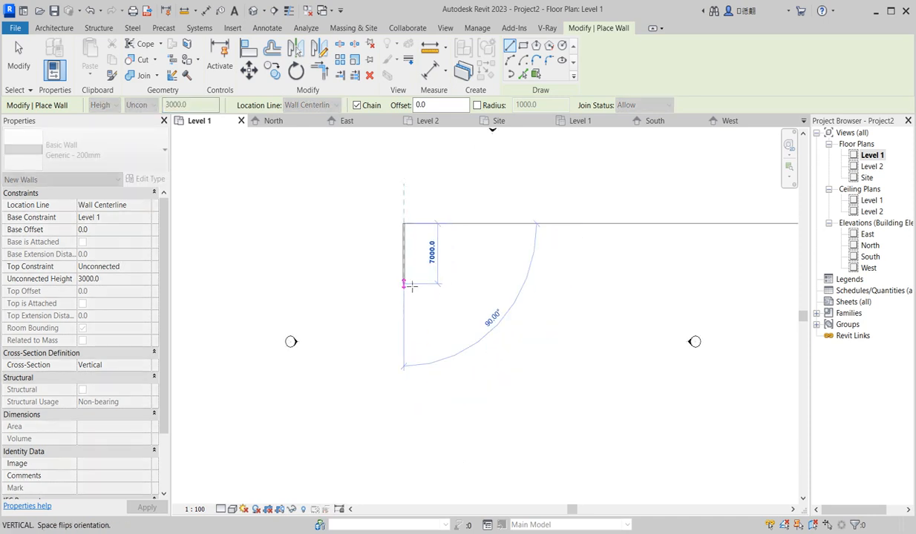
scroll(410, 271, "up", 2)
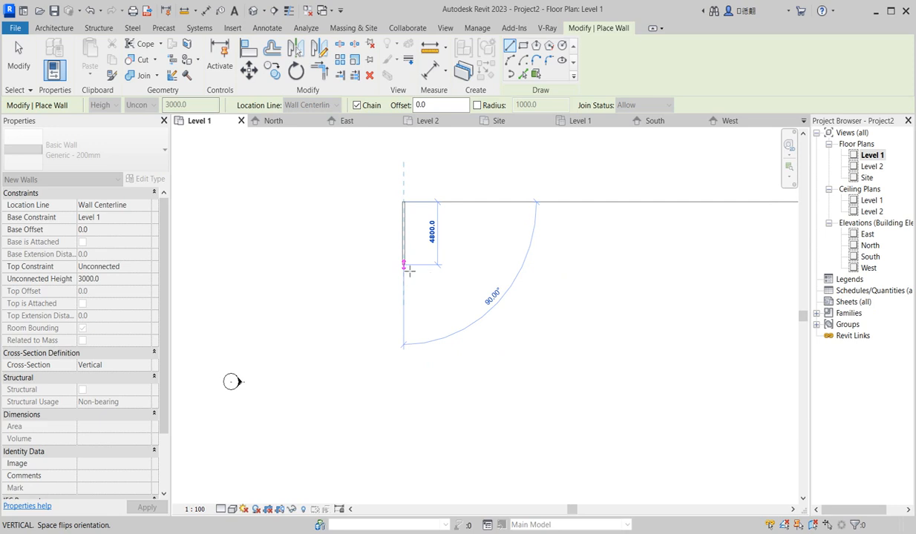
type("7")
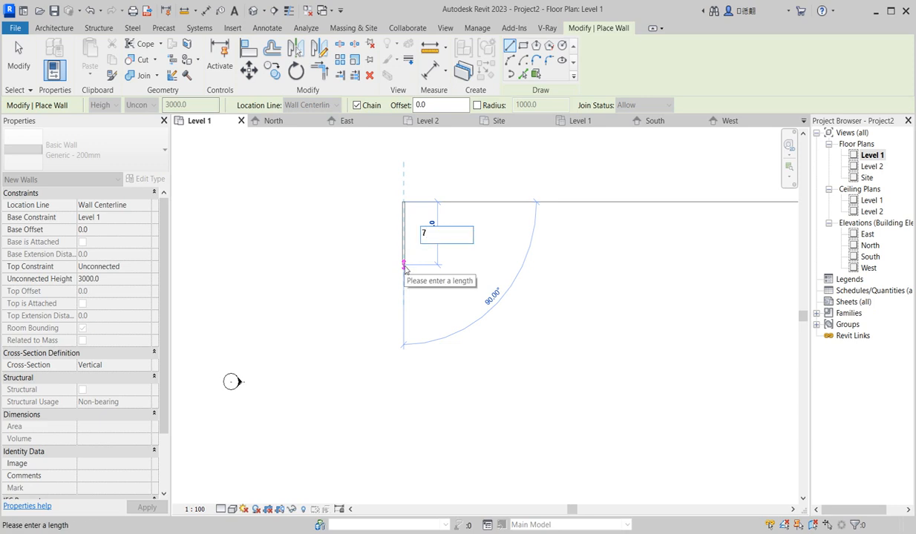
type("100")
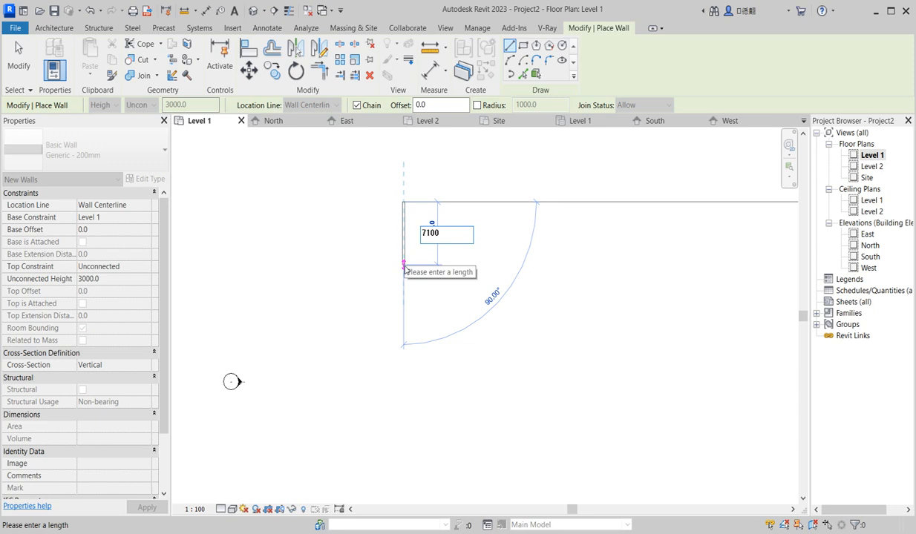
key("Return")
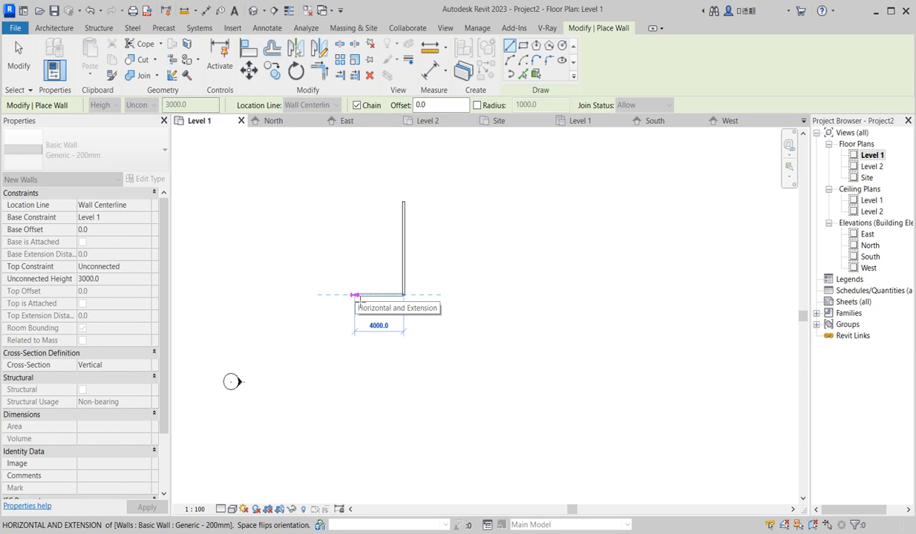
Step: Continue the wall chain with a 3100 wall horizontally to the left and a 4350 wall vertically downward
type("3100")
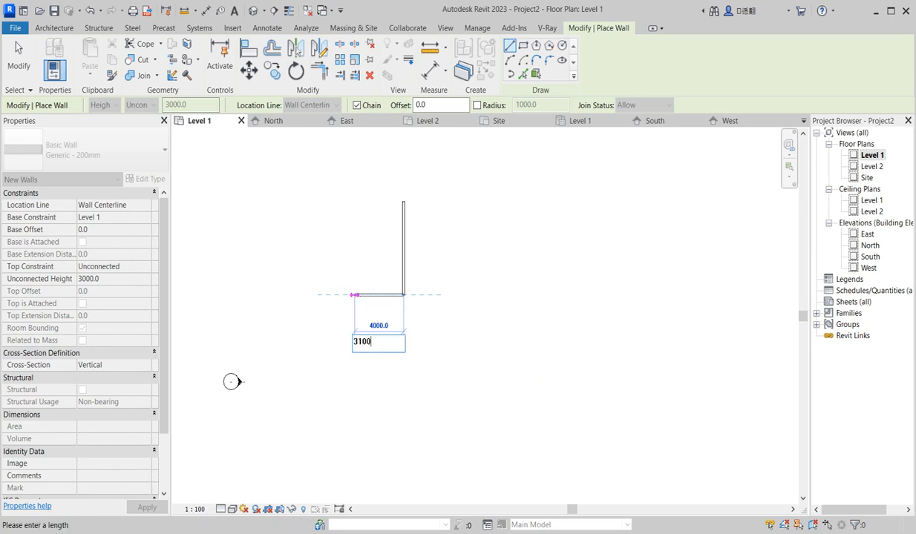
key("Return")
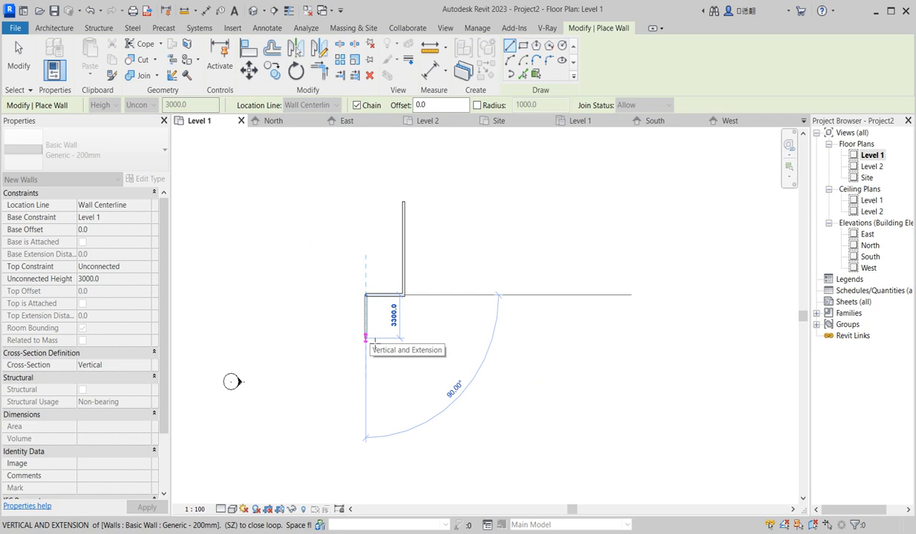
type("43")
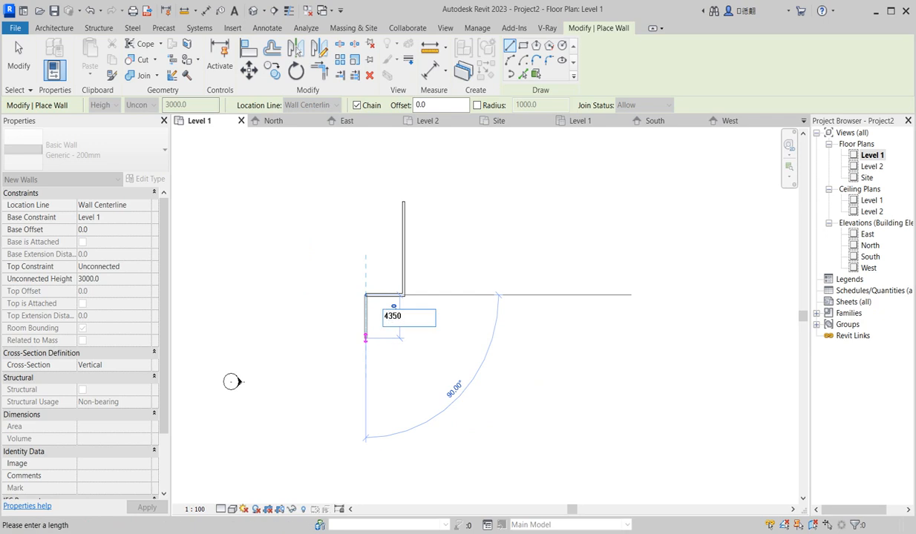
type("50")
key("Return")
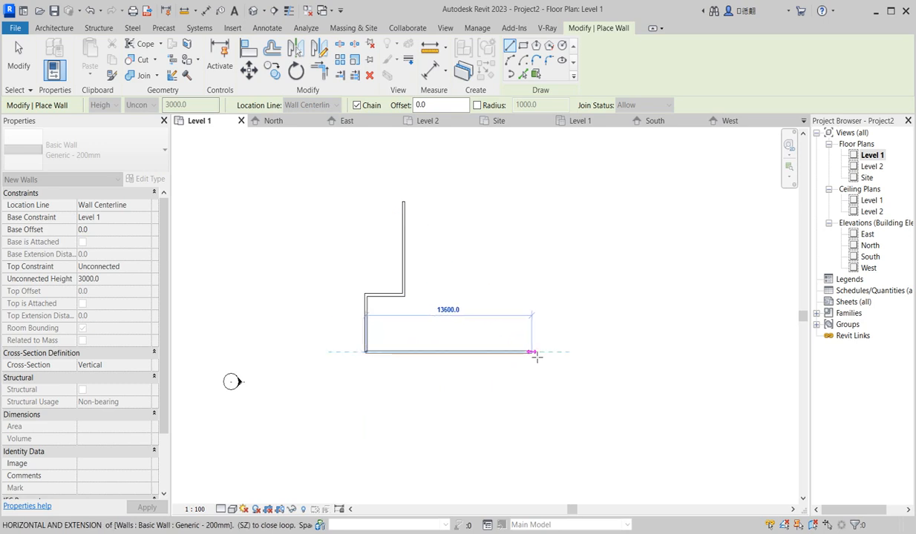
Step: Draw a 20000 wall to the right and close the outline with an upward wall and a horizontal wall back to the first wall's upper end
scroll(501, 359, "down", 3)
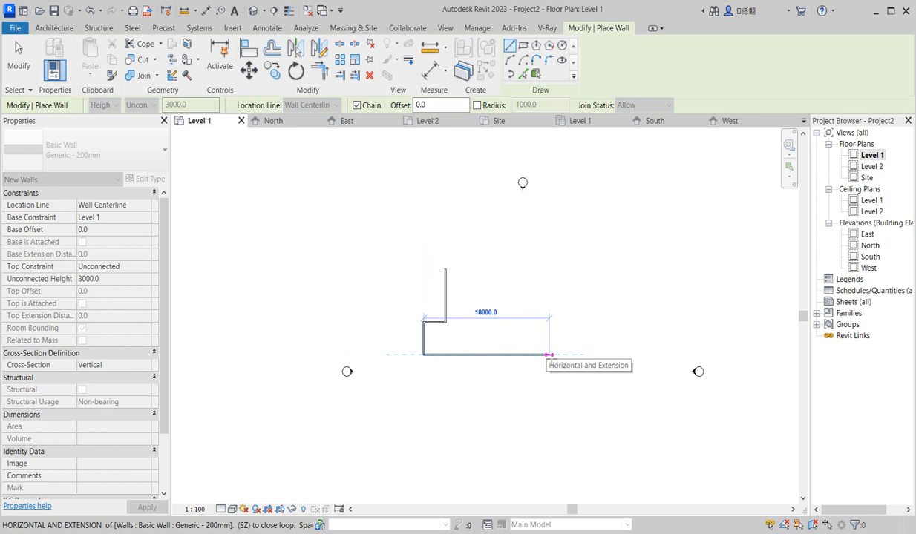
type("20000")
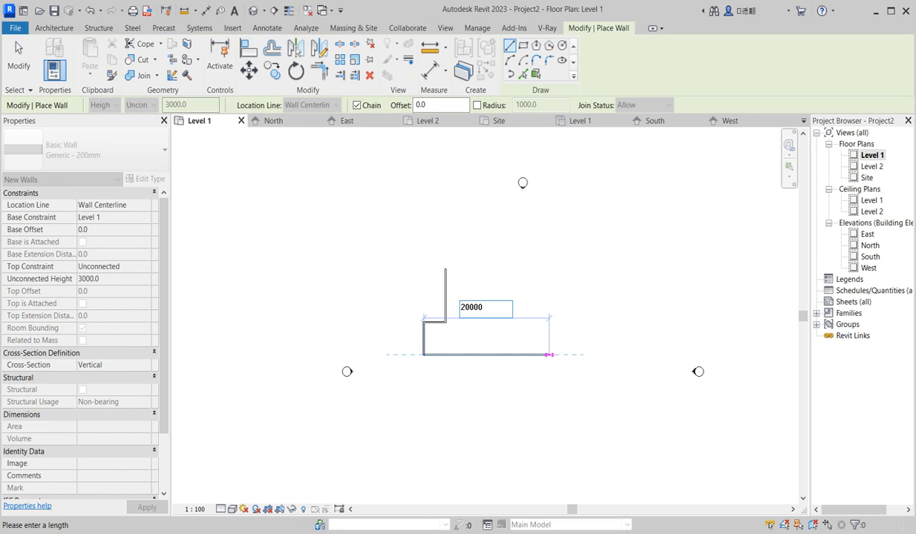
key("Return")
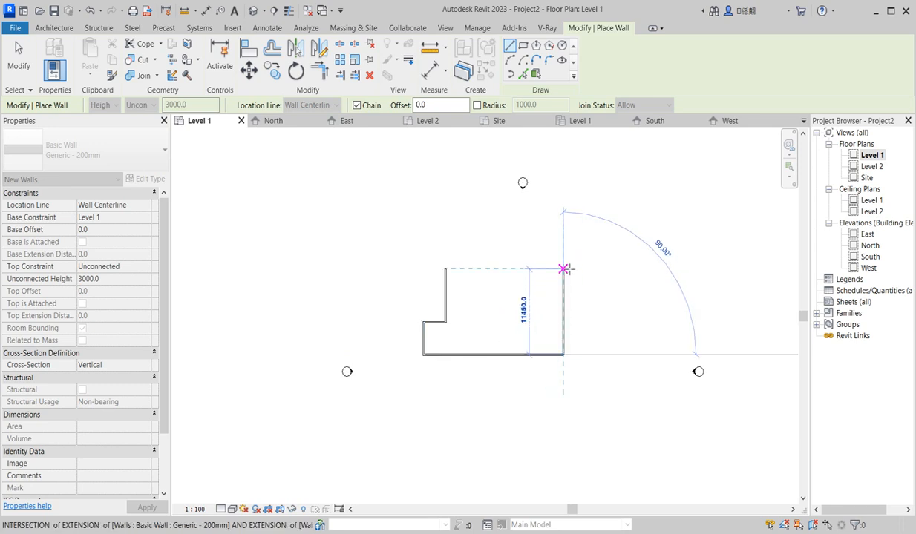
left_click(564, 269)
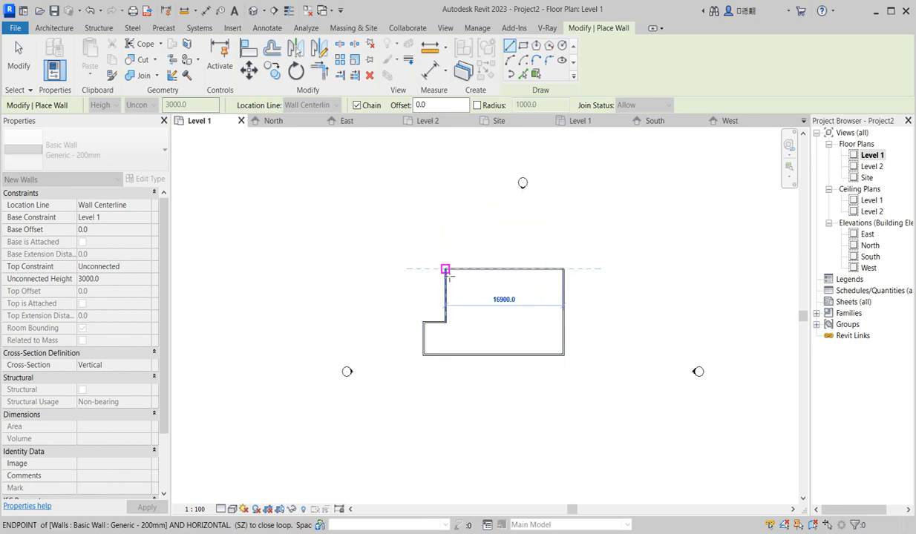
left_click(445, 270)
scroll(479, 323, "down", 1)
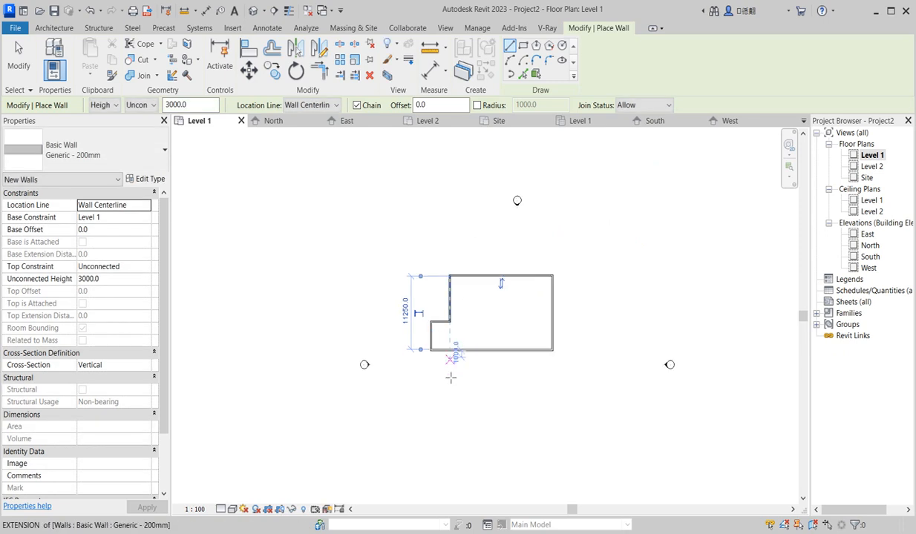
scroll(436, 396, "up", 2)
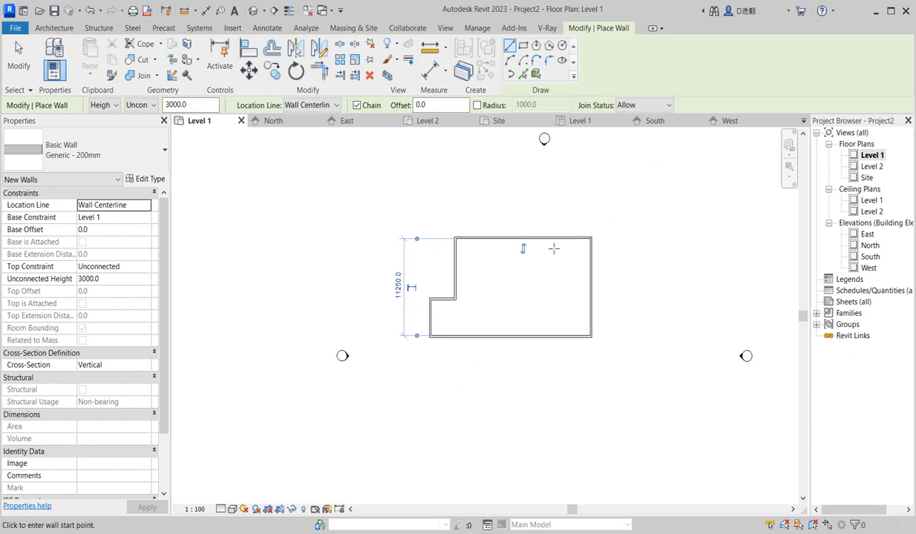
scroll(491, 275, "down", 2)
right_click(469, 221)
left_click(479, 221)
scroll(442, 222, "up", 2)
scroll(433, 227, "down", 1)
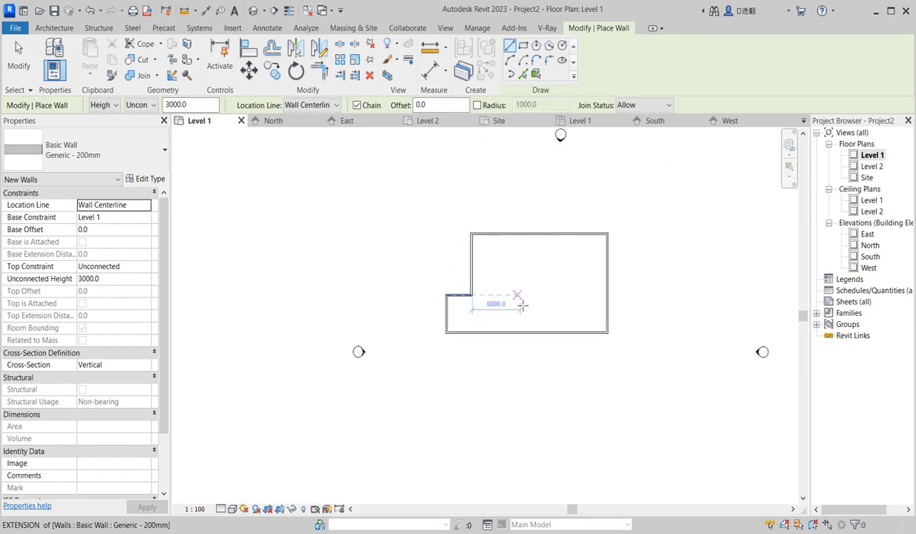
scroll(479, 329, "down", 1)
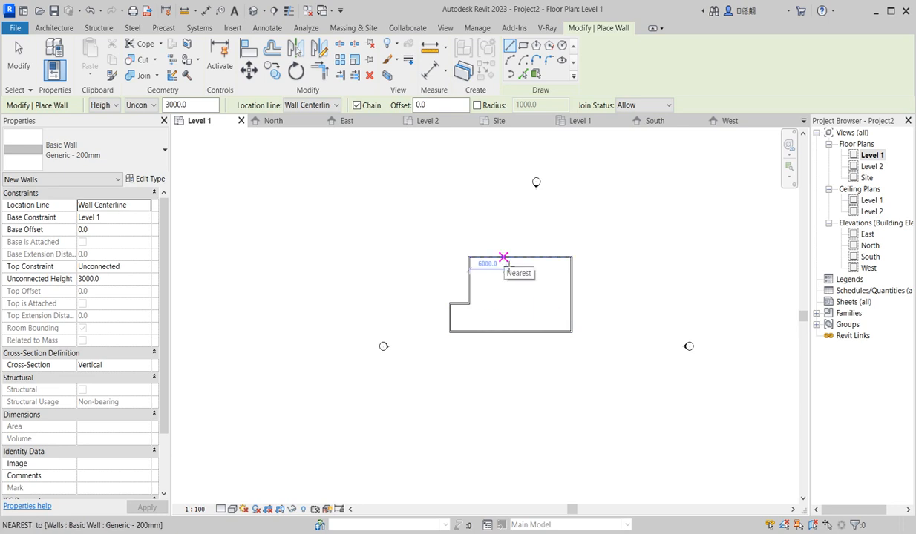
Step: Draw two short vertical walls upward from the upper outer wall, starting about 6000 from its left corner and spaced about 4000 apart
left_click(504, 257)
scroll(504, 256, "up", 3)
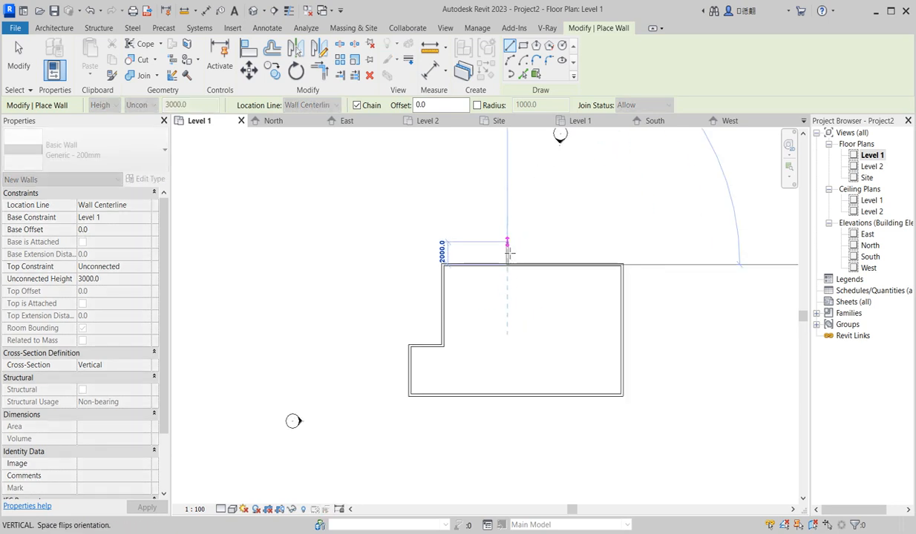
left_click(507, 252)
key("Escape")
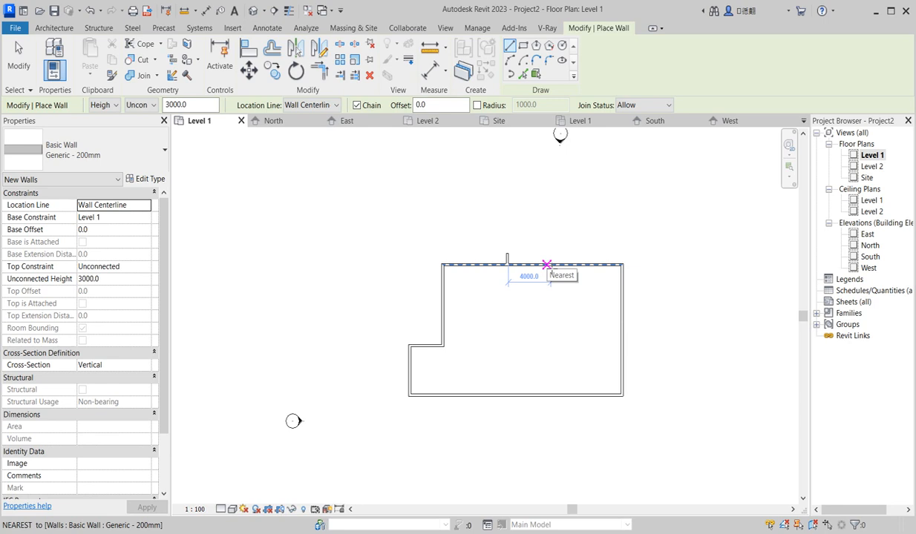
left_click(547, 265)
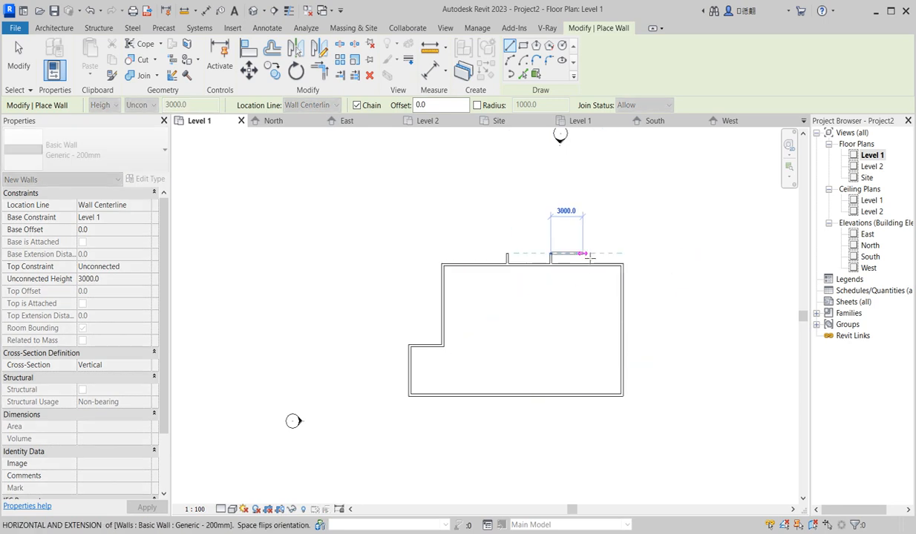
key("Escape")
Step: Join the upper ends of the two short walls with a horizontal wall to close the projection
scroll(497, 260, "up", 3)
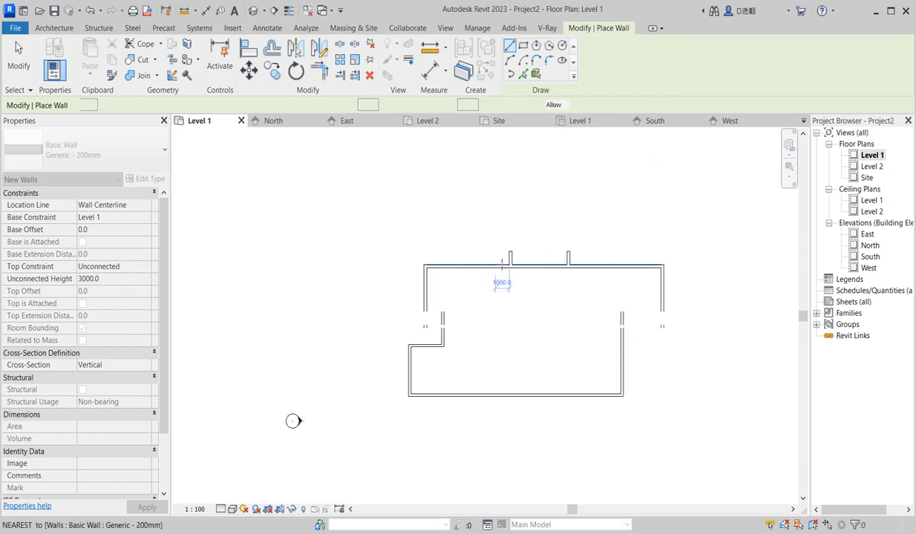
left_click(507, 254)
left_click(578, 251)
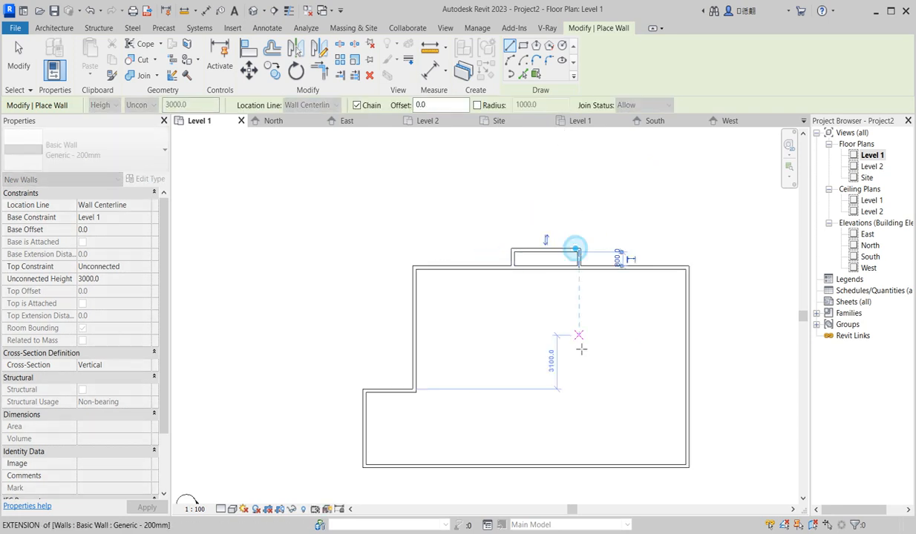
key("Escape")
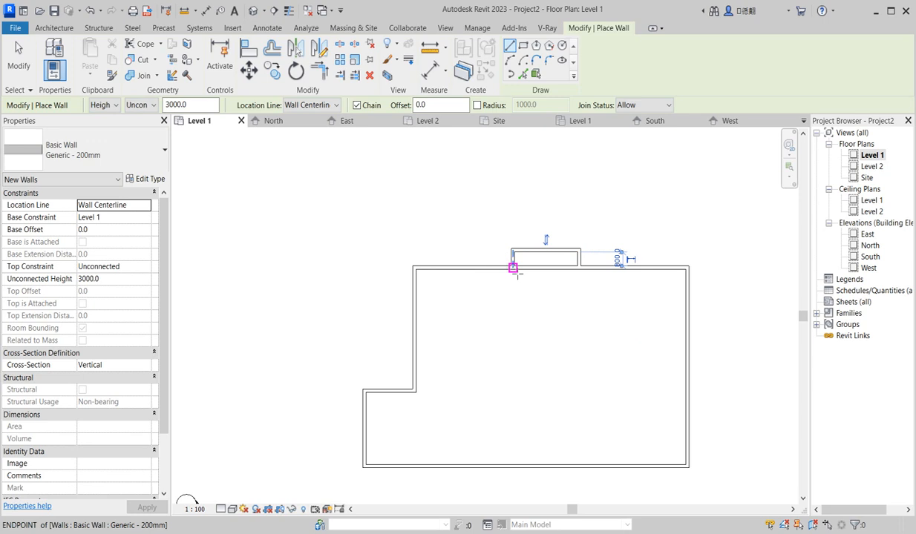
Step: Draw a 6300 interior wall downward from the base of the projection's right wall and a horizontal wall from its end to the left outer wall
left_click(583, 273)
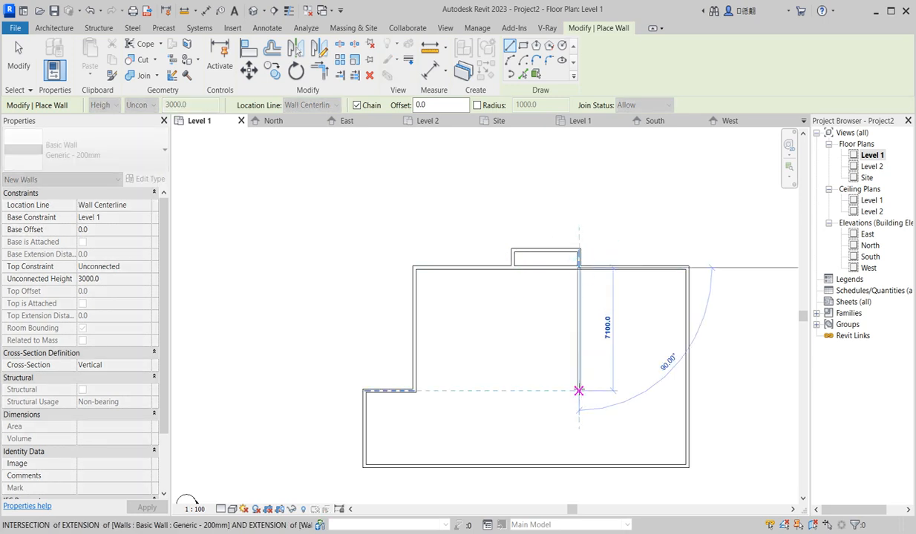
left_click(578, 377)
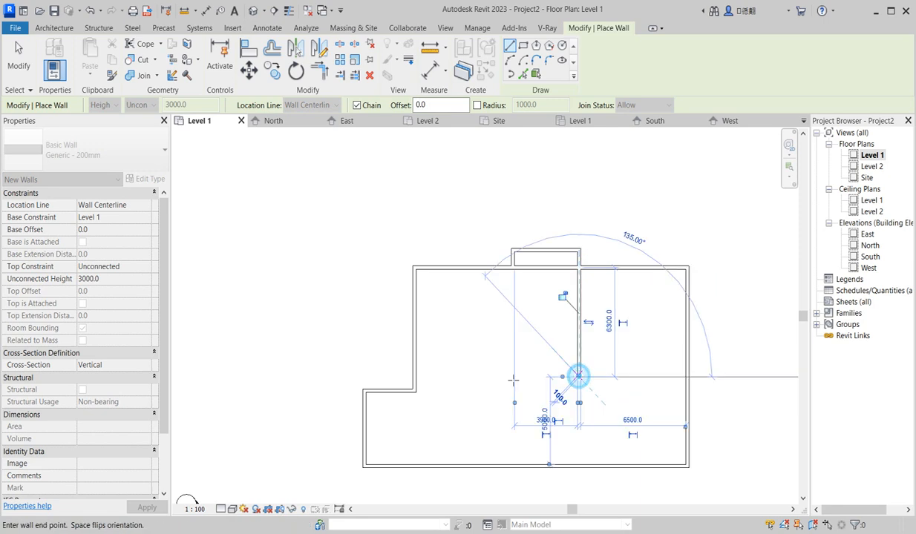
left_click(412, 377)
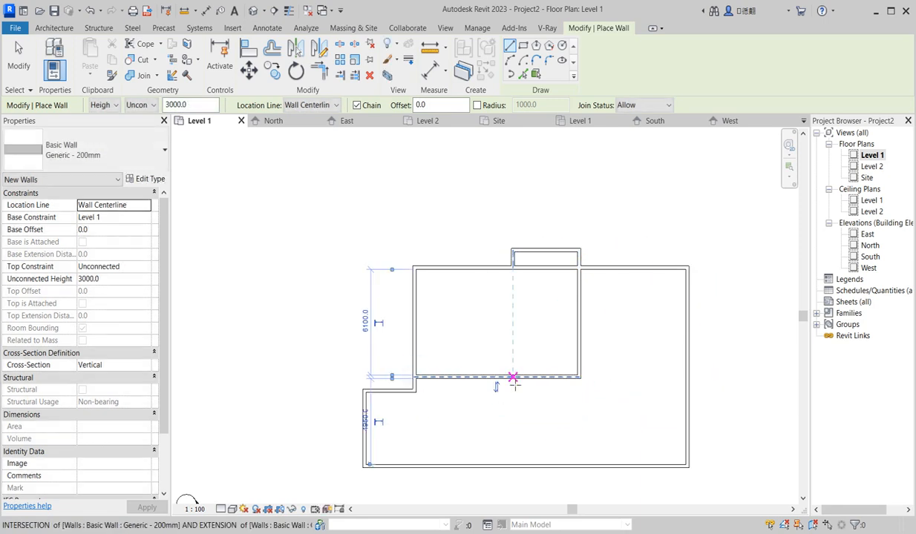
scroll(529, 355, "down", 3)
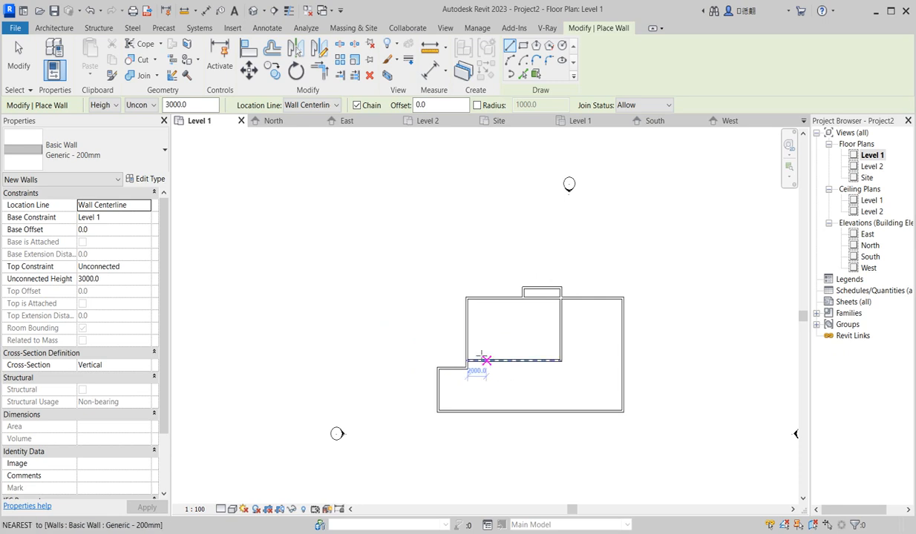
right_click(432, 319)
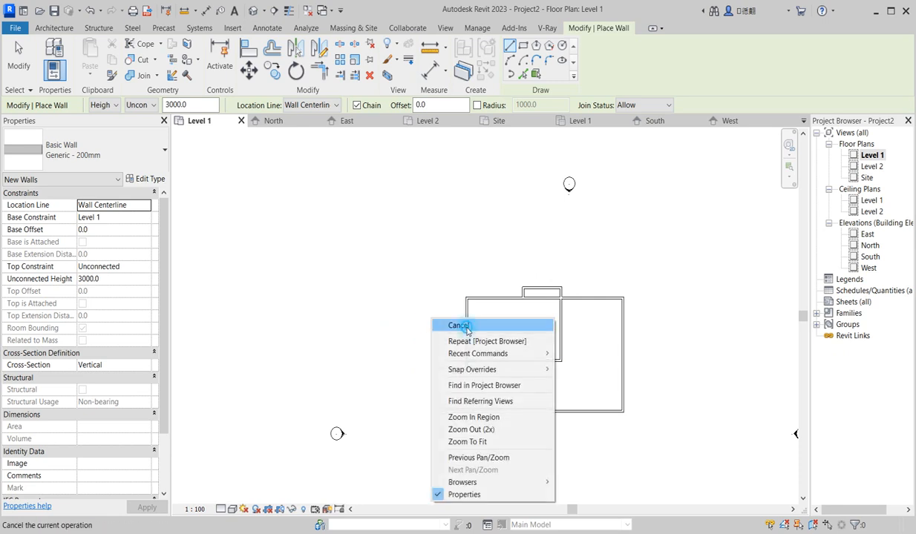
left_click(458, 325)
Step: Examine the layout of the outer walls, the projection and the enclosed interior room on the floor plan
scroll(470, 381, "down", 2)
scroll(470, 386, "up", 3)
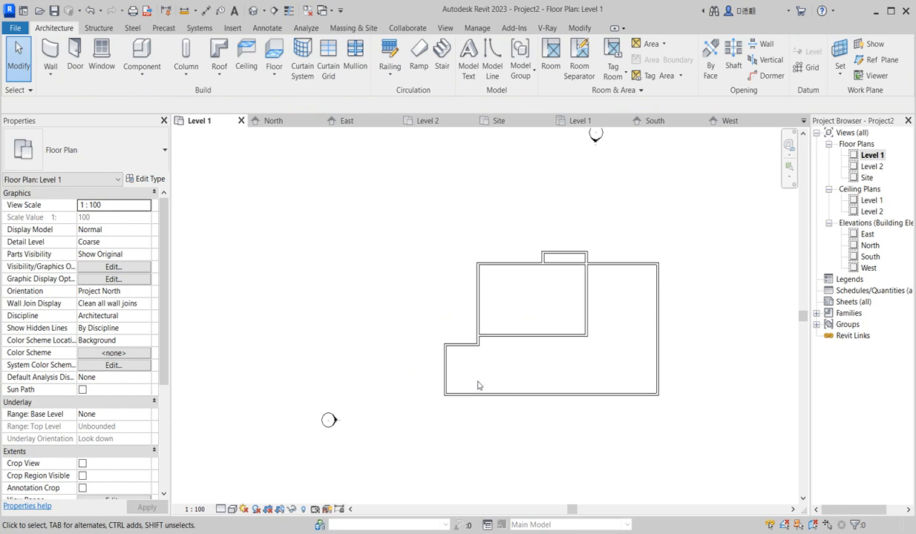
scroll(479, 310, "up", 3)
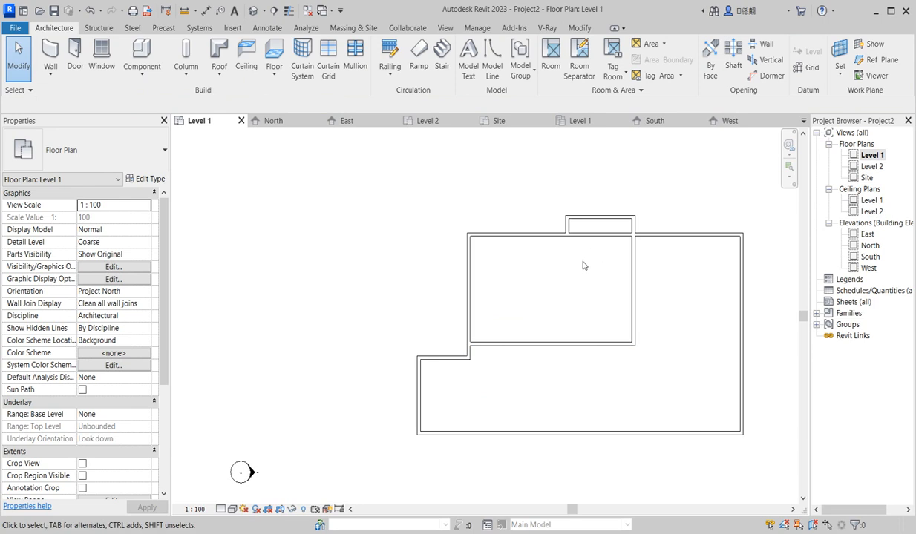
scroll(556, 375, "down", 2)
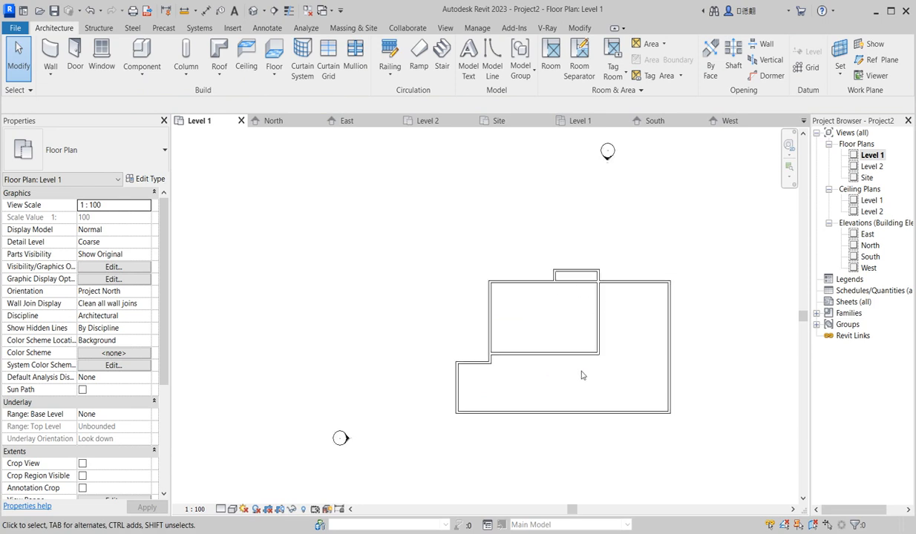
scroll(583, 357, "up", 2)
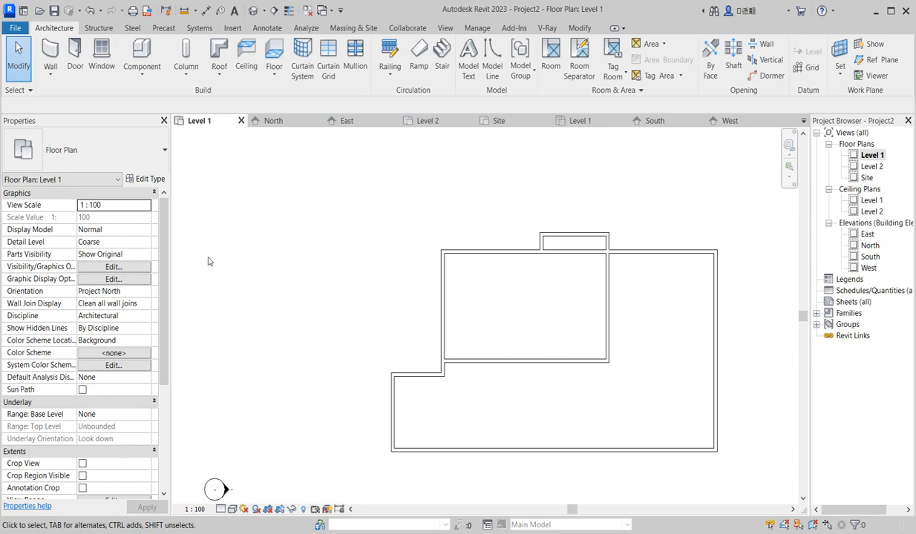
scroll(475, 345, "down", 2)
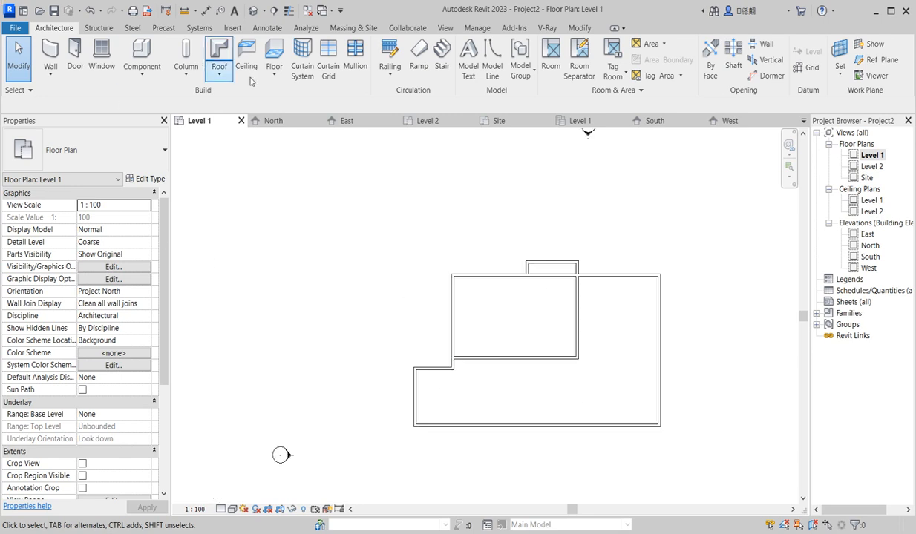
scroll(583, 286, "up", 2)
scroll(533, 283, "up", 2)
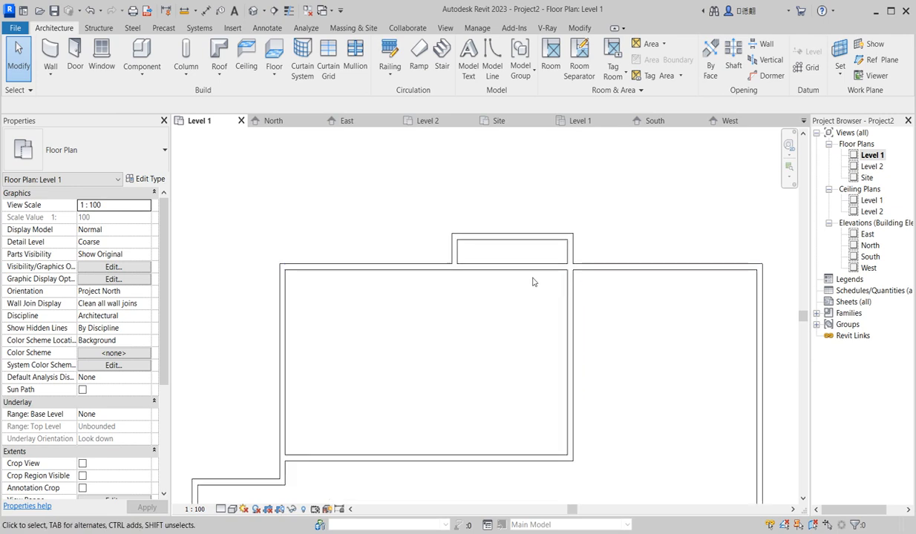
scroll(519, 334, "down", 3)
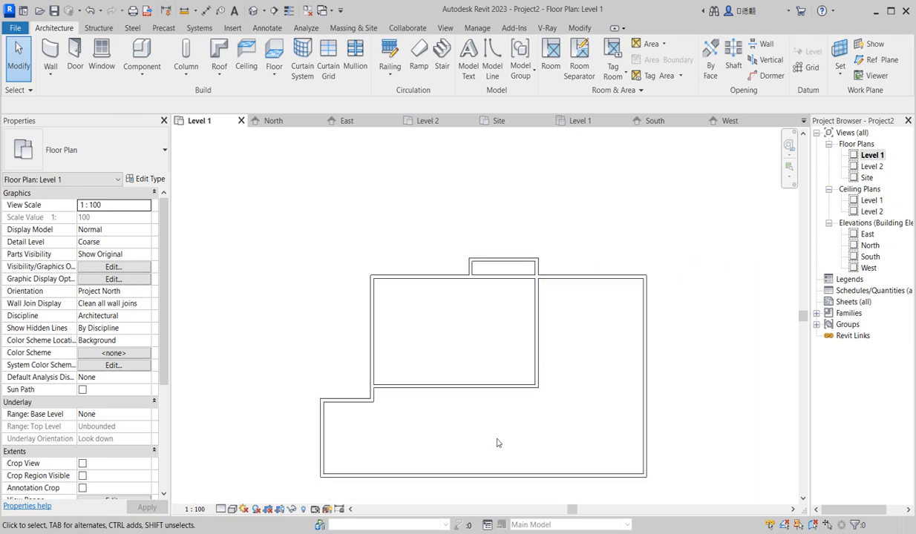
Step: Create a similar wall horizontally from the interior vertical wall to the right outer wall, about 5000 below the upper outer wall
left_click(539, 348)
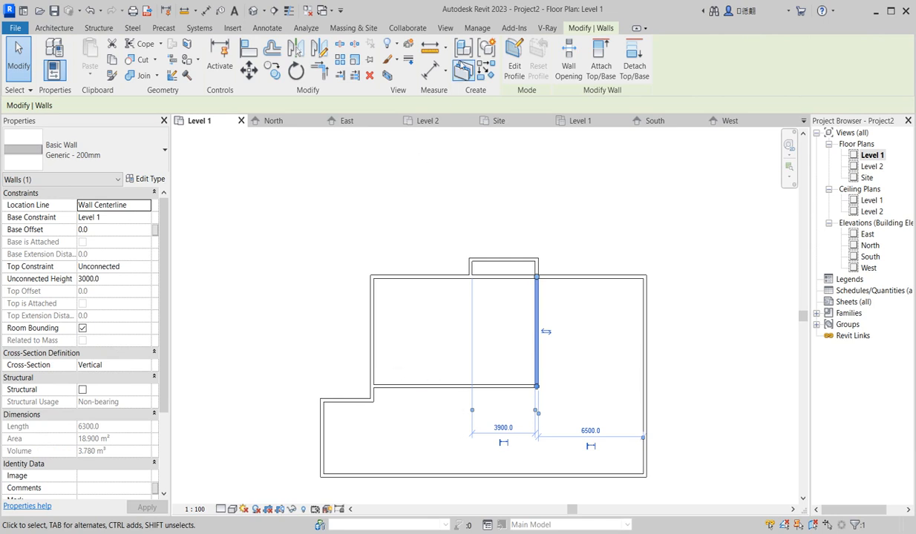
left_click(485, 70)
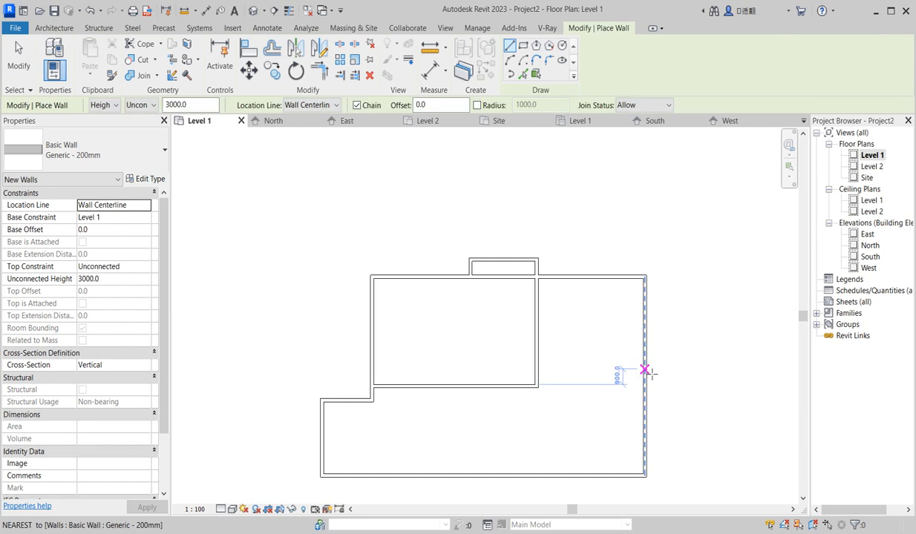
left_click(537, 368)
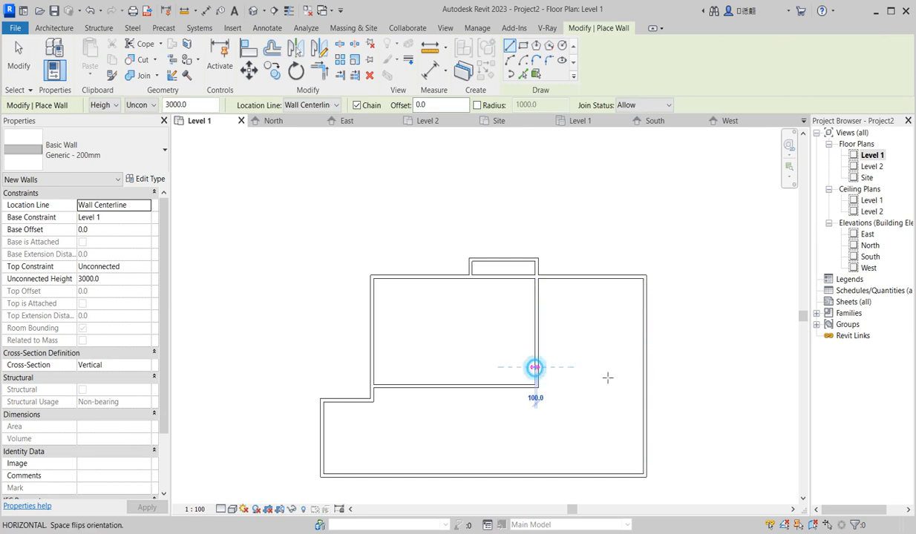
left_click(644, 367)
key("Escape")
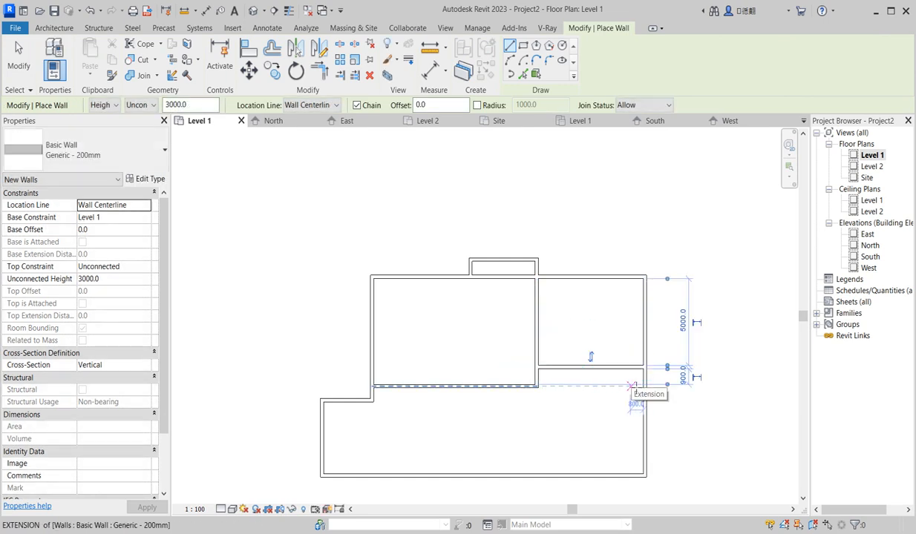
key("Escape")
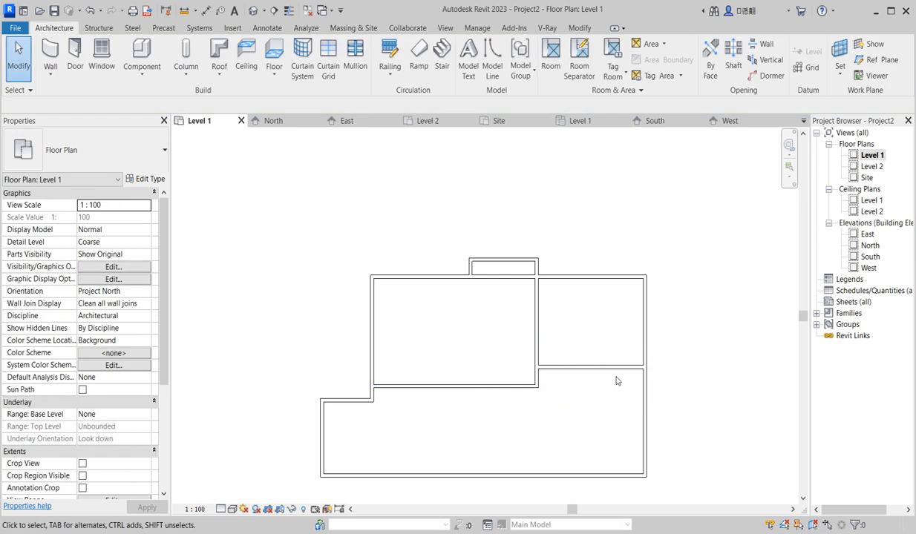
Step: Set the distance from the upper outer wall to the horizontal interior wall of the right-hand room to 4200
scroll(616, 380, "up", 2)
left_click(603, 372)
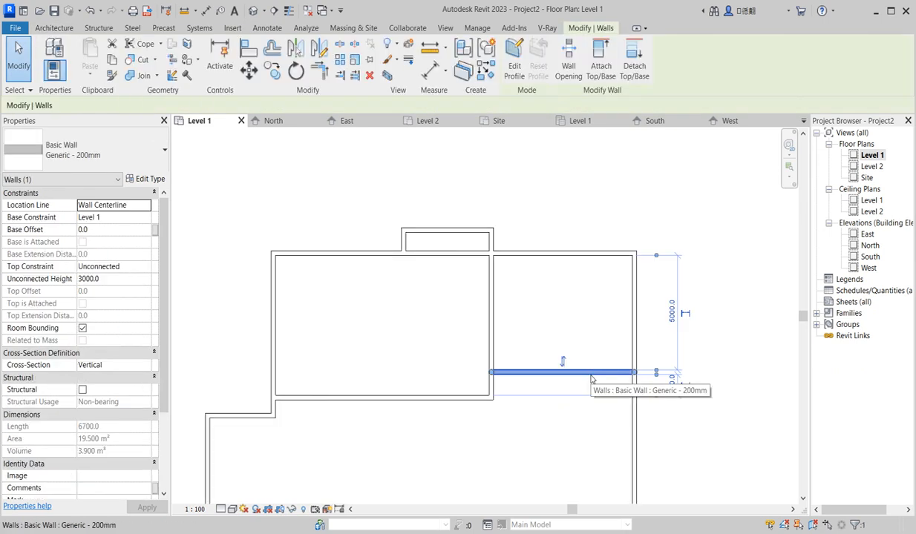
left_click(673, 315)
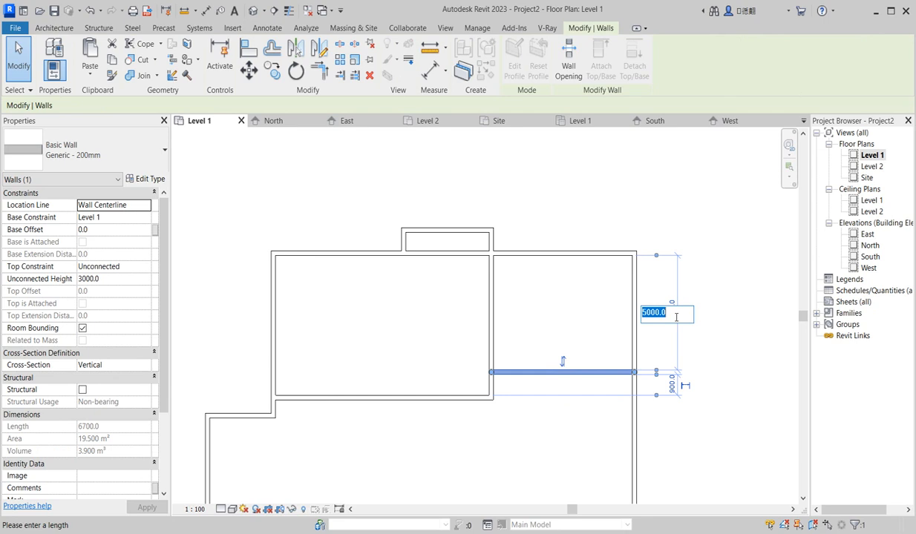
type("4200")
key("Return")
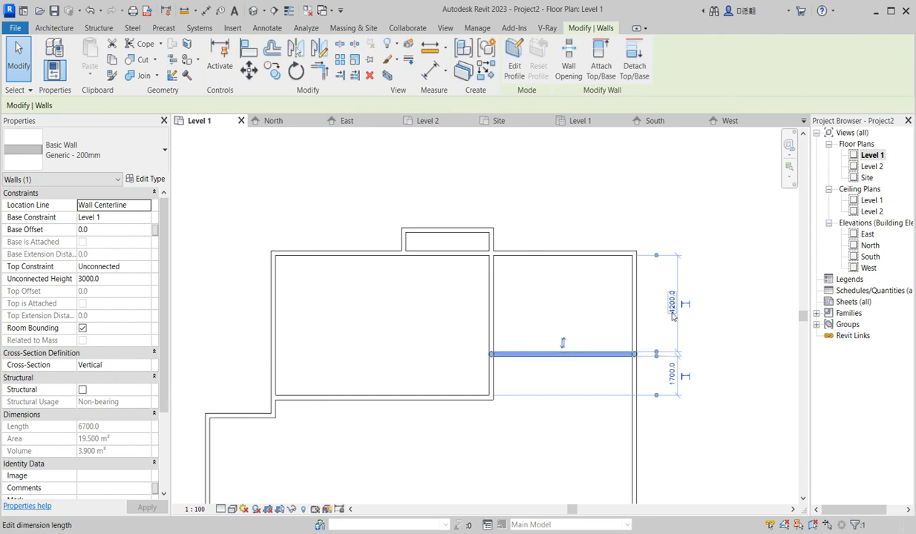
left_click(659, 387)
scroll(578, 312, "down", 3)
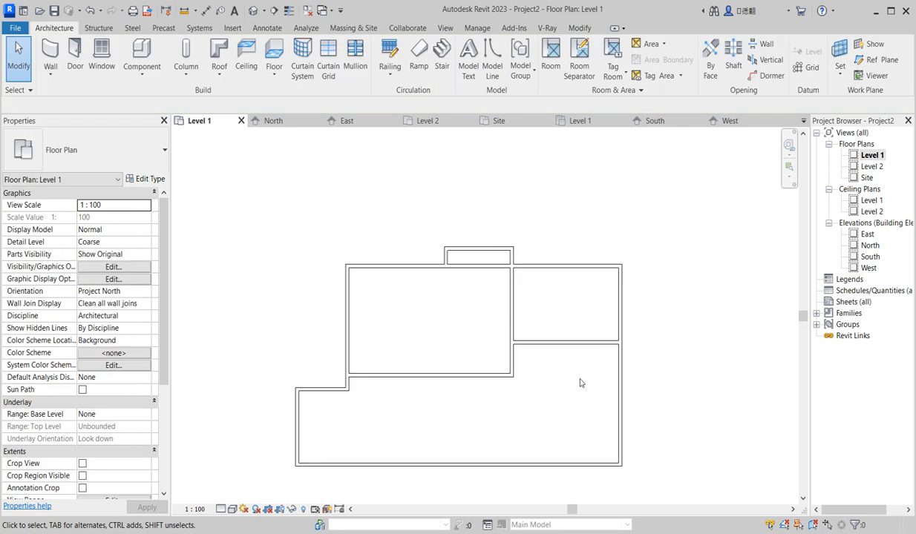
Step: Stretch the lower end of the upper left outer wall slightly past its corner with the short horizontal wall, to a length of about 7400
scroll(570, 342, "up", 1)
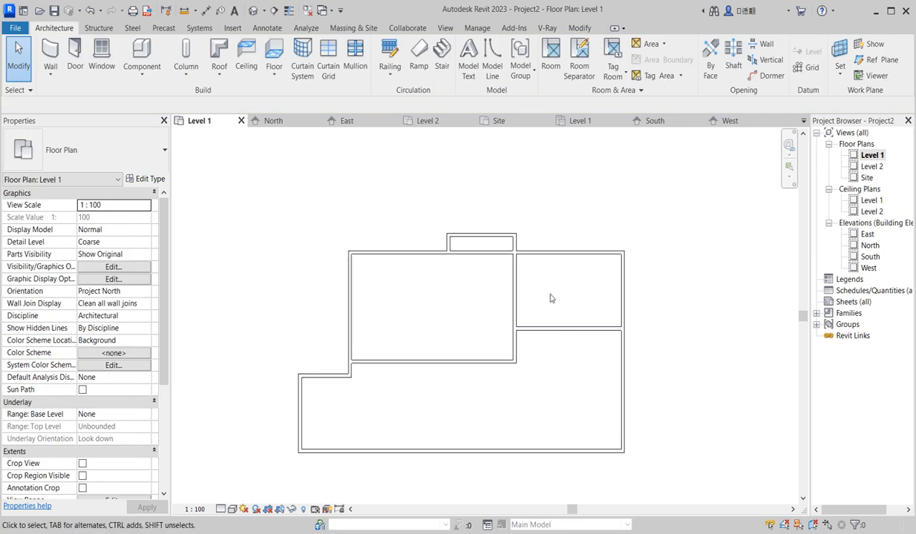
scroll(387, 405, "down", 1)
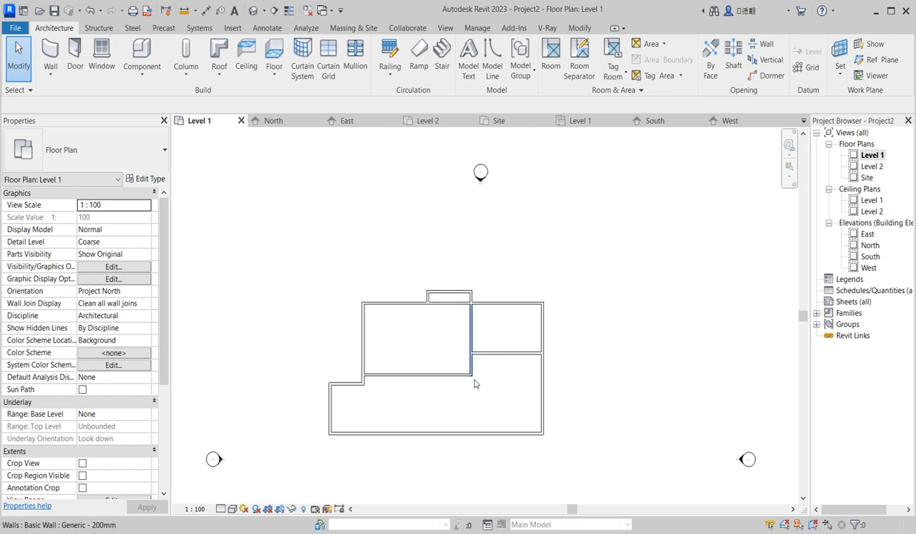
scroll(520, 375, "down", 2)
scroll(423, 380, "up", 3)
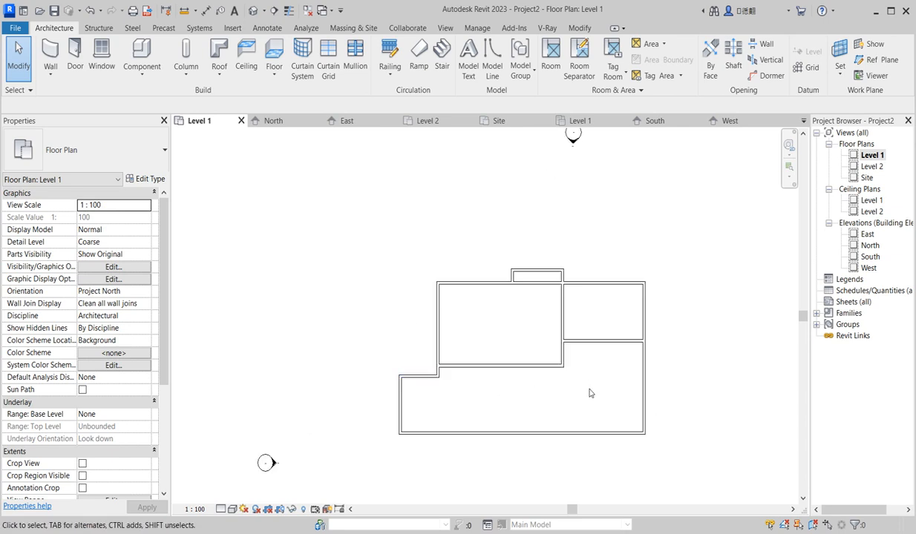
scroll(476, 382, "down", 1)
scroll(479, 380, "up", 2)
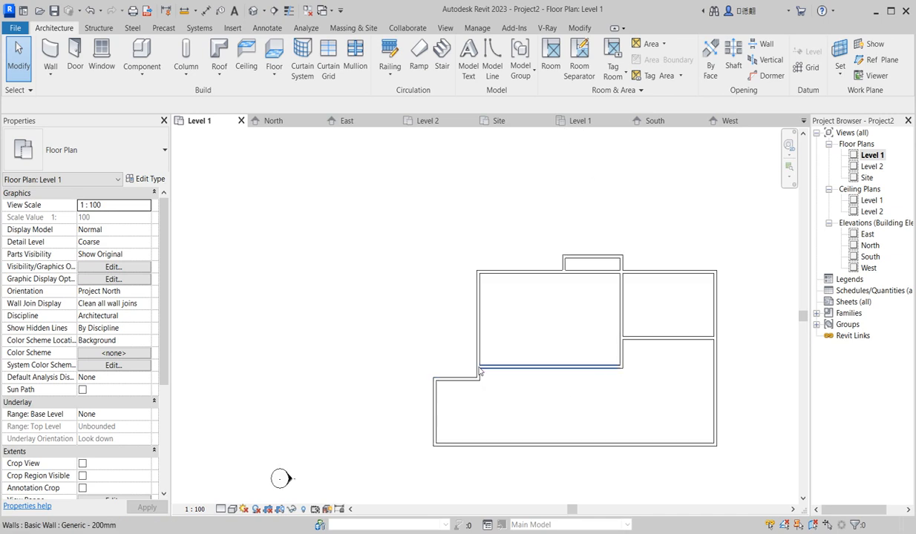
left_click(478, 376)
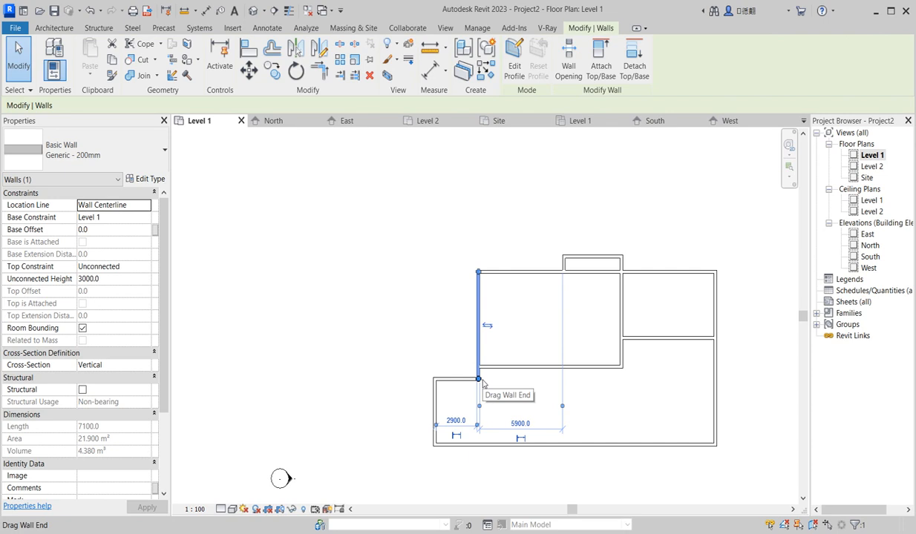
scroll(480, 380, "up", 2)
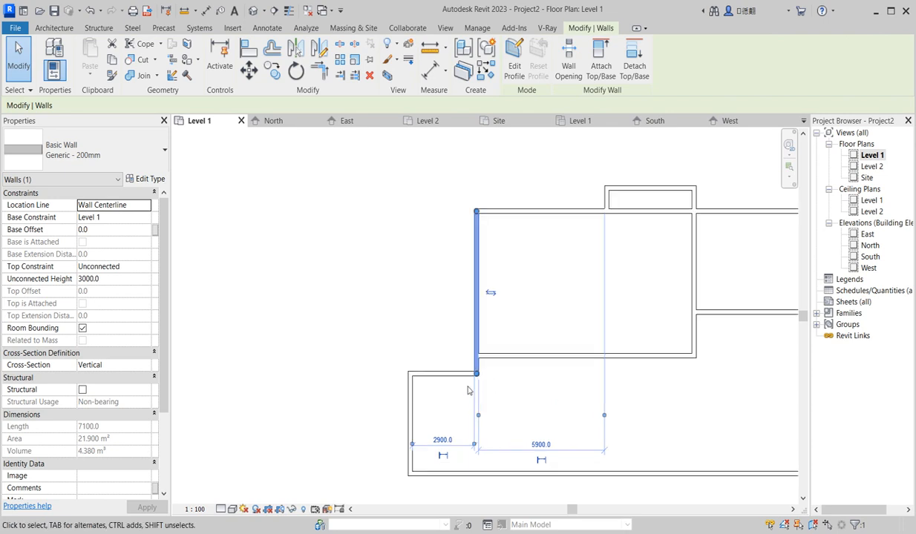
scroll(474, 378, "up", 2)
left_click_drag(478, 370, 484, 388)
left_click(556, 381)
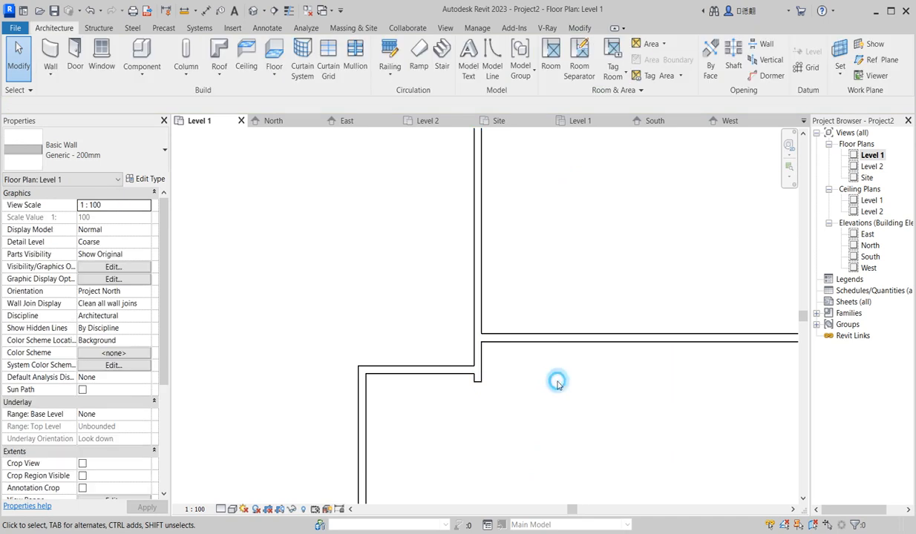
Step: Draw a similar horizontal wall about 6000 long, about 2200 below the large room, and continue it down to the lower outer wall
left_click(479, 367)
left_click(489, 72)
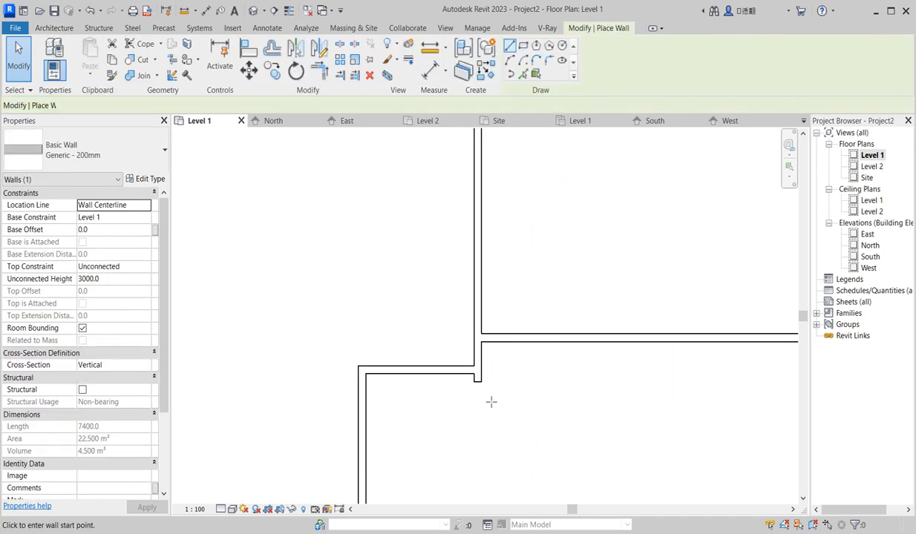
scroll(462, 393, "down", 3)
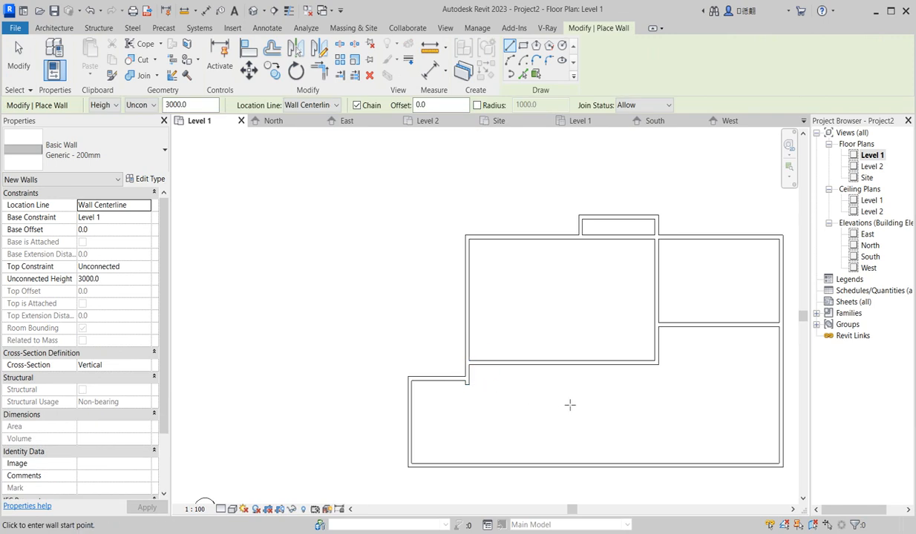
scroll(489, 424, "up", 2)
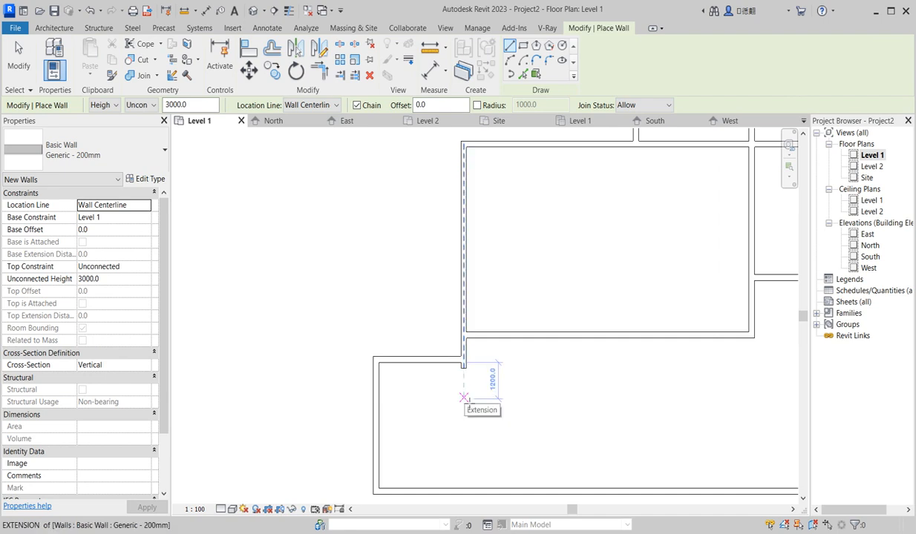
left_click(464, 408)
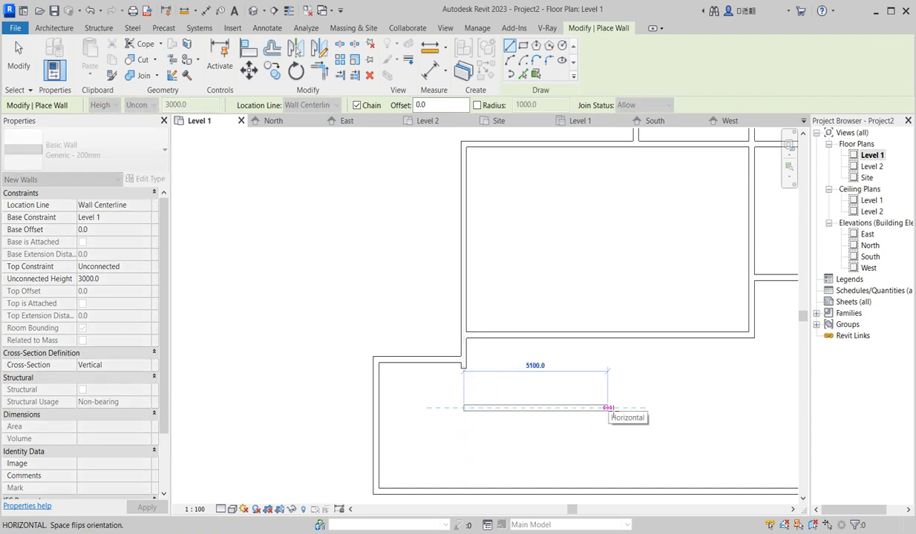
scroll(610, 408, "down", 3)
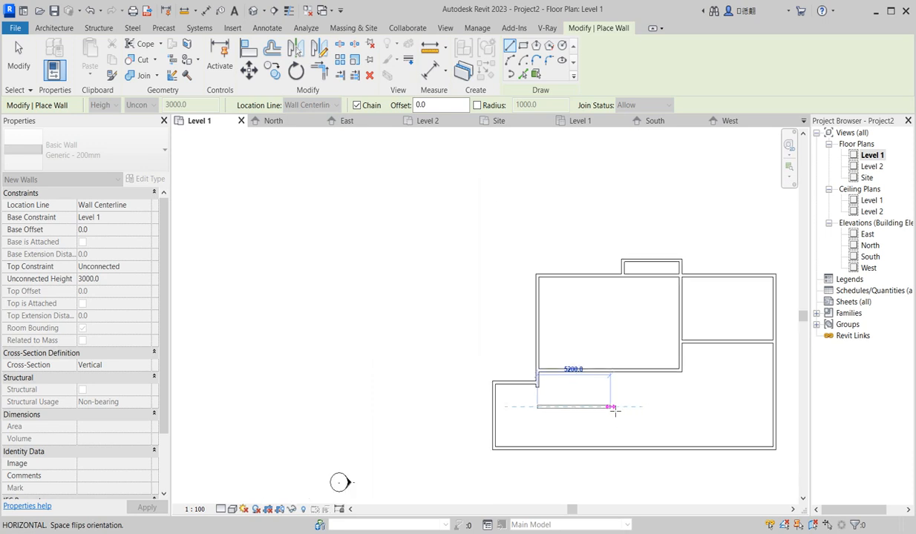
scroll(610, 408, "down", 1)
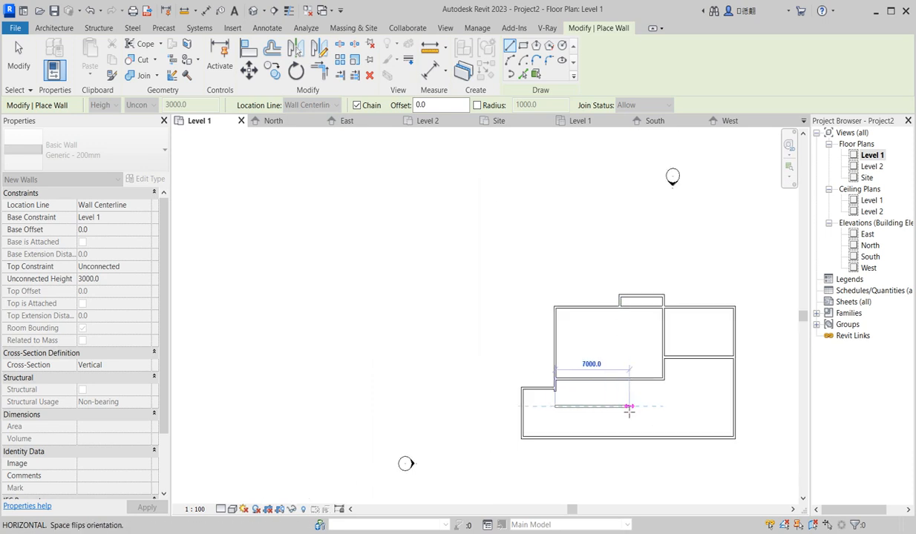
left_click(619, 406)
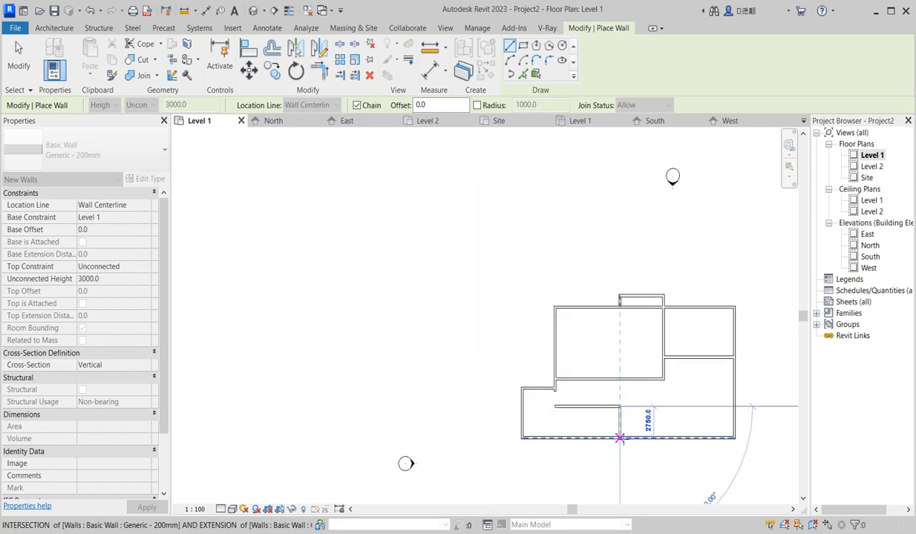
left_click(619, 438)
key("Escape")
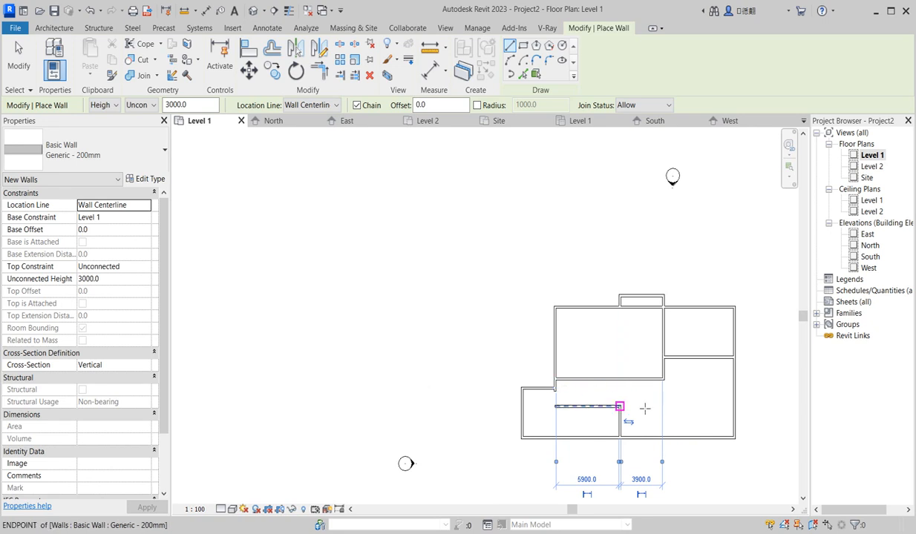
Step: Draw a vertical wall in line with the central interior wall, from the short left wall's level down to the lower outer wall
scroll(663, 391, "up", 1)
scroll(663, 389, "up", 1)
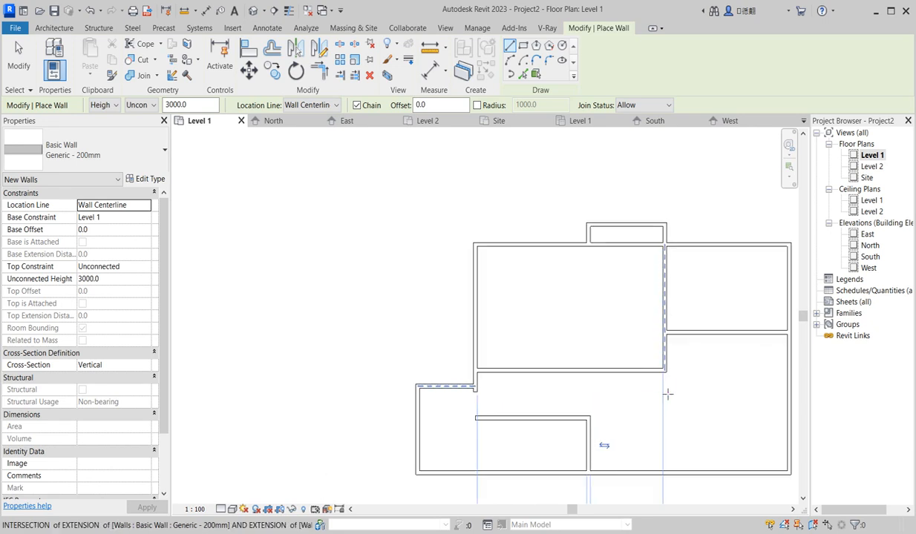
left_click(664, 386)
scroll(664, 387, "down", 1)
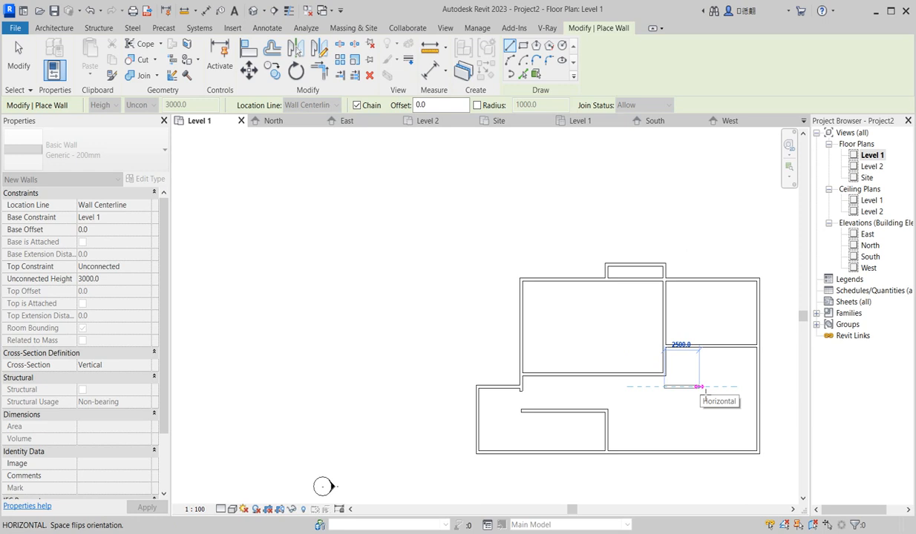
left_click(665, 477)
key("Escape")
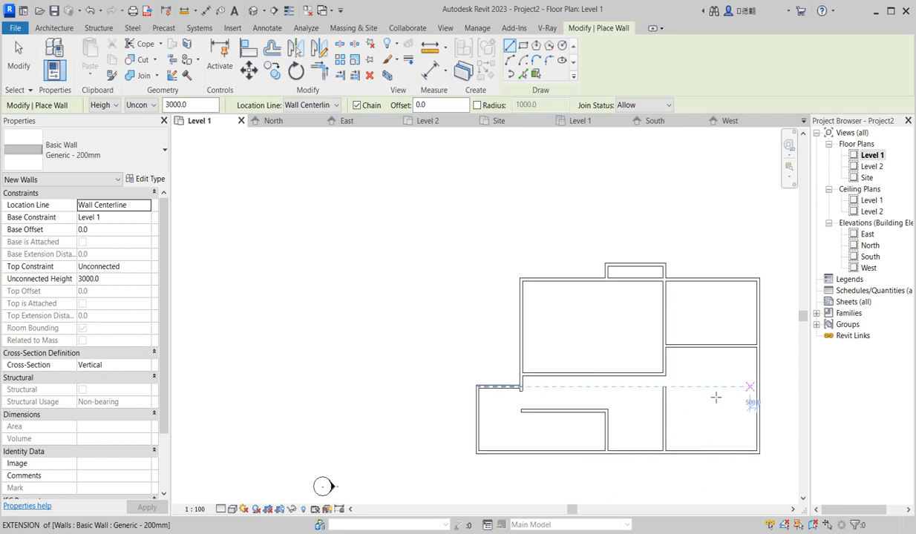
scroll(632, 424, "up", 1)
scroll(632, 425, "up", 1)
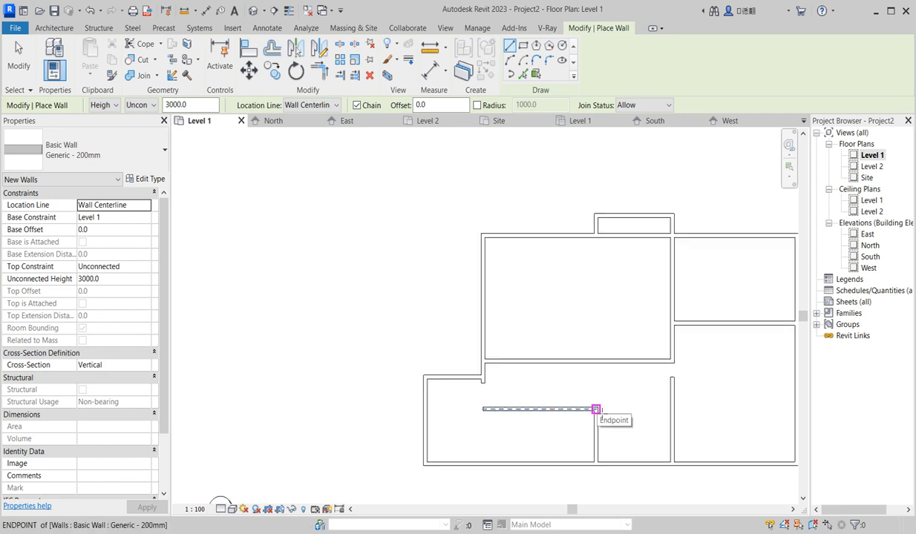
scroll(596, 409, "down", 1)
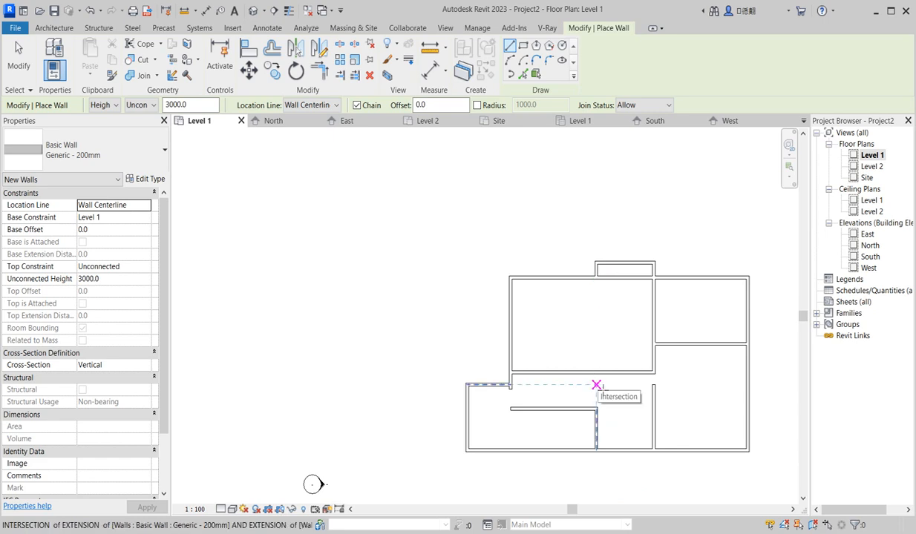
key("Escape")
key("Escape")
Step: Extend the lower end of the upper left outer wall down to the left end of the new horizontal interior wall
scroll(519, 374, "down", 2)
scroll(513, 364, "up", 2)
scroll(513, 364, "down", 2)
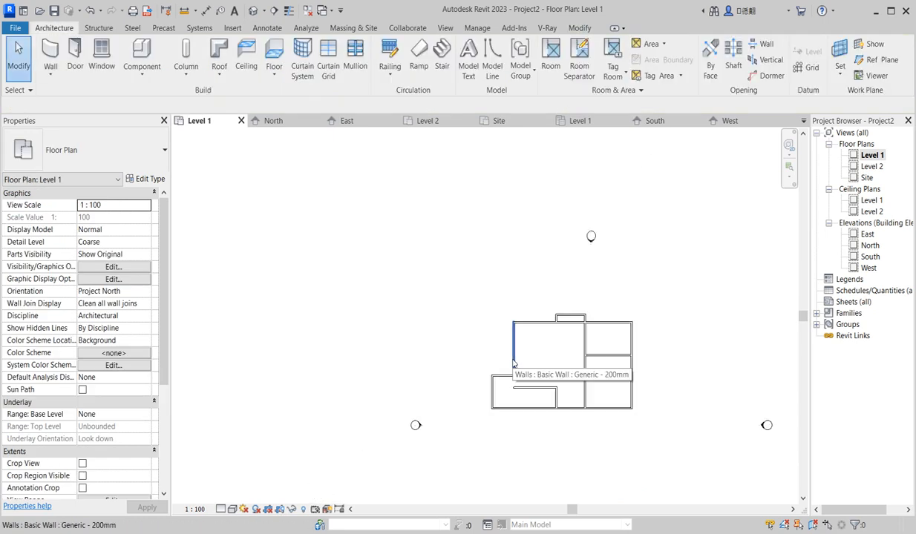
scroll(635, 395, "up", 1)
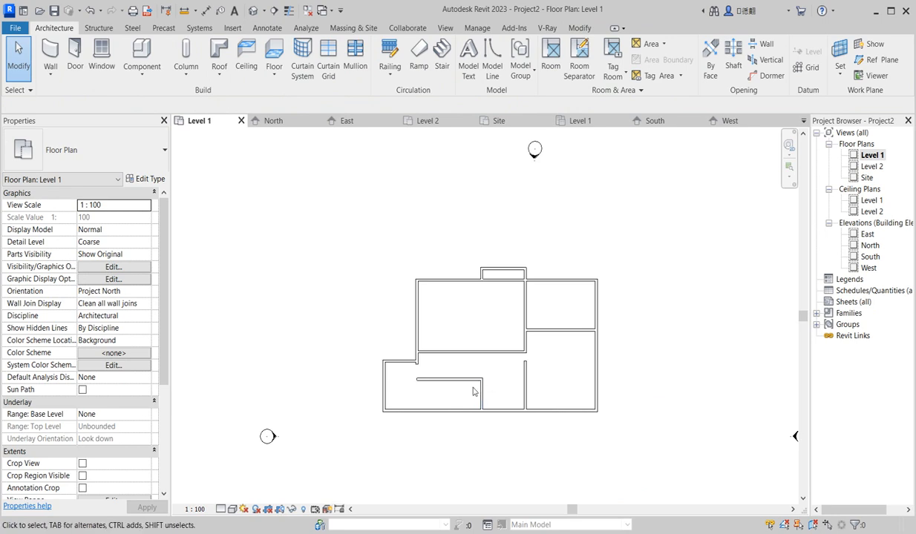
scroll(574, 384, "up", 2)
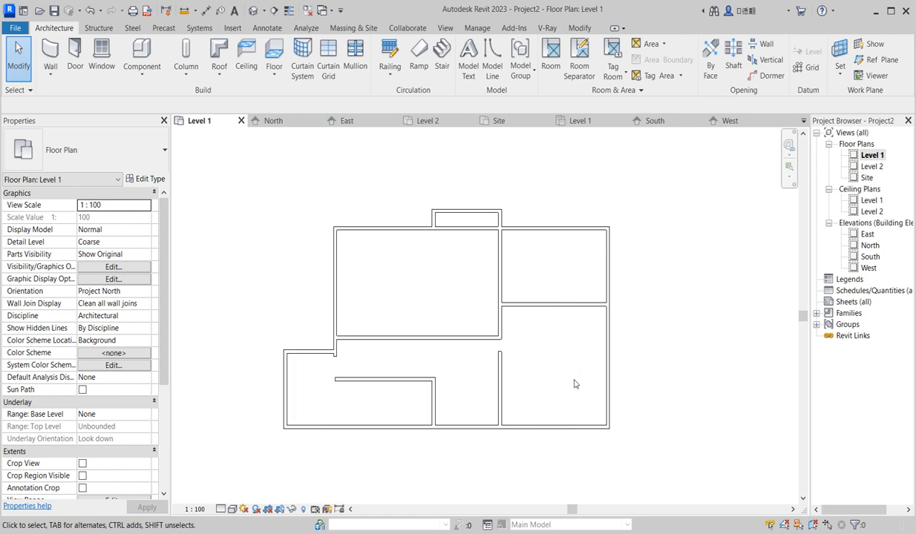
scroll(507, 333, "down", 3)
scroll(507, 333, "up", 2)
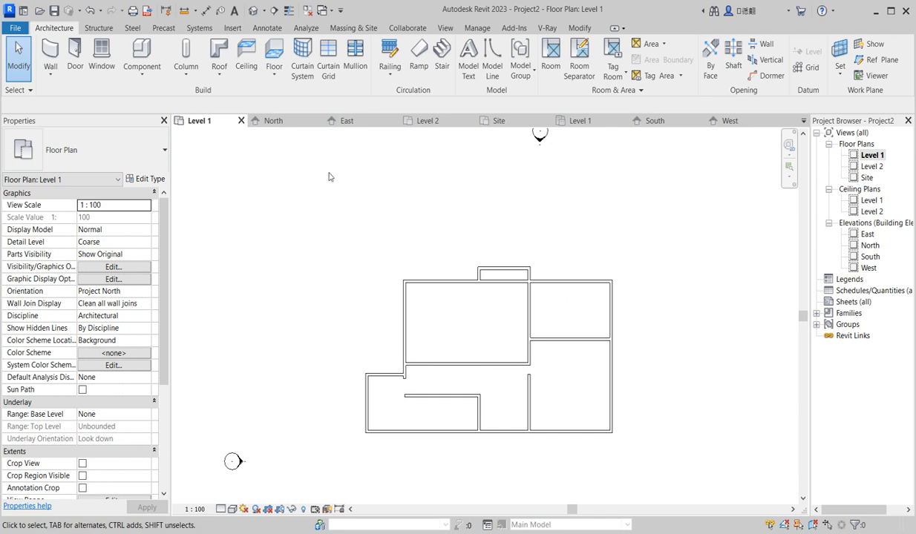
scroll(397, 410, "up", 3)
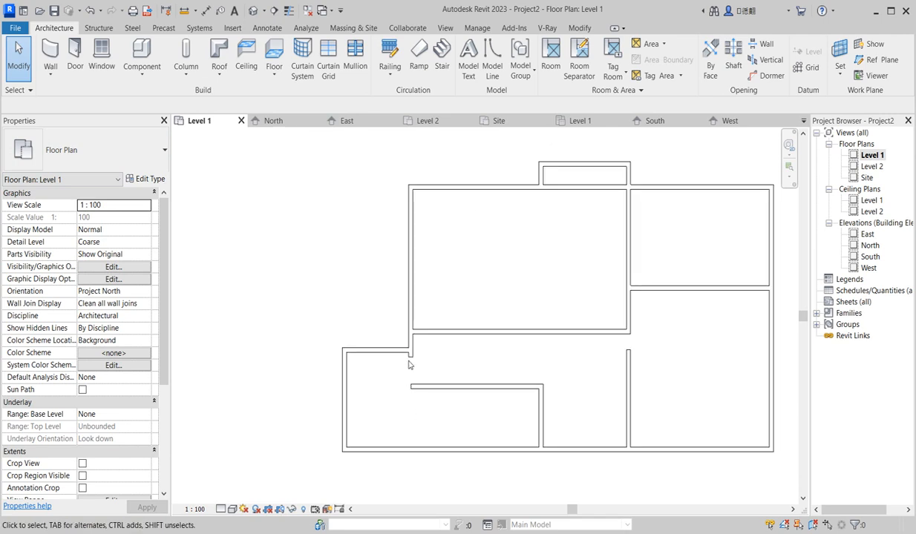
left_click(410, 356)
left_click_drag(410, 354, 418, 391)
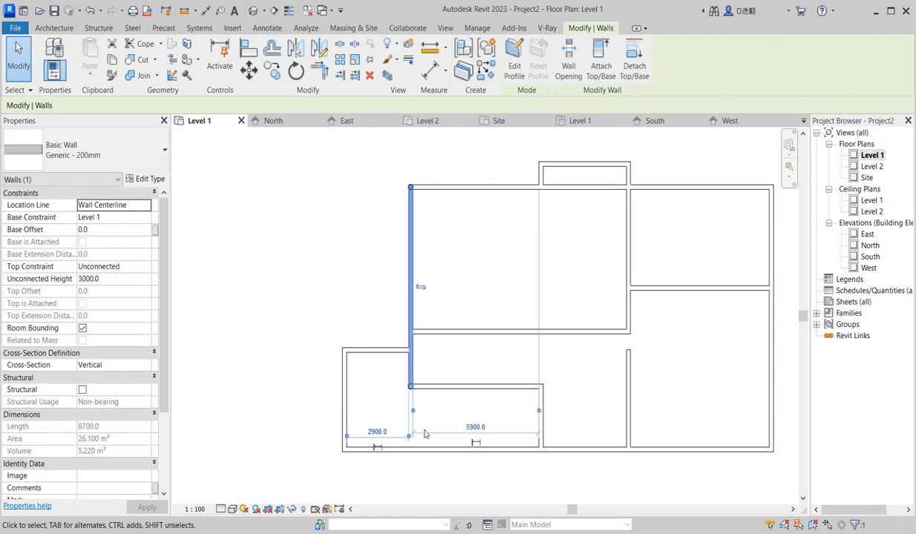
Step: Draw two similar vertical walls from the lower horizontal interior wall to the lower outer wall, about 700 from its left end and at its midpoint
left_click(435, 387)
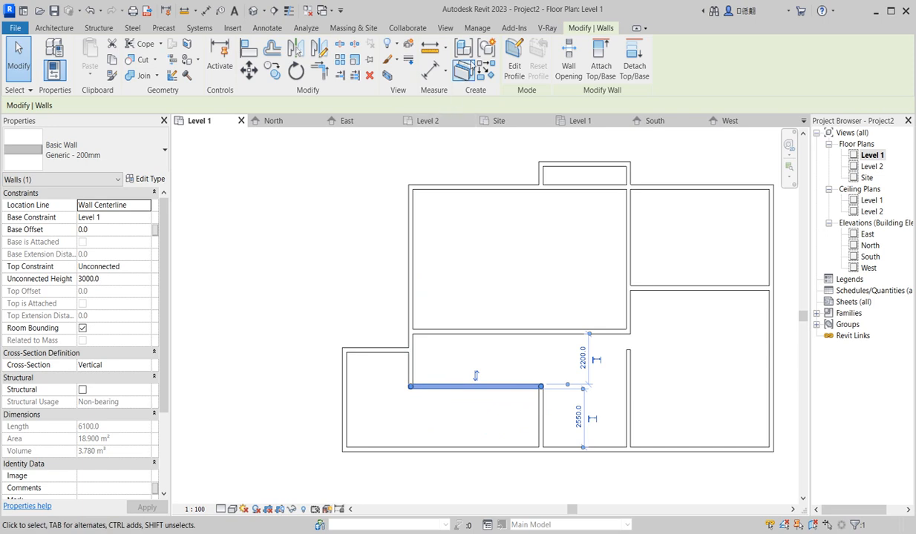
left_click(486, 70)
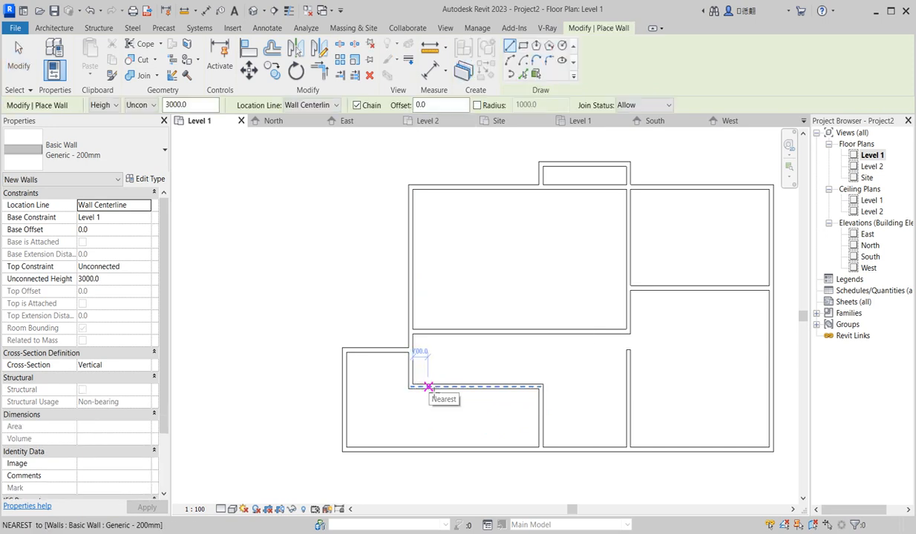
left_click(427, 387)
left_click(427, 445)
key("Escape")
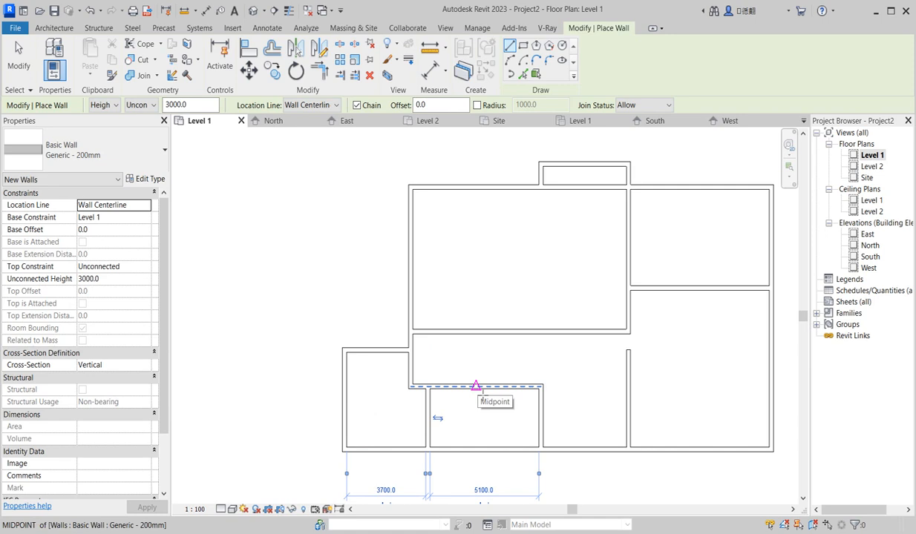
left_click(476, 387)
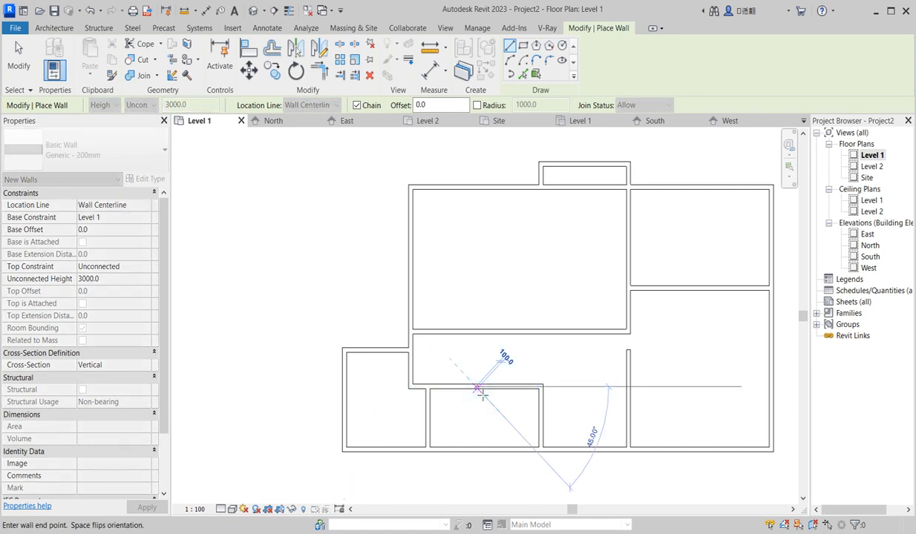
left_click(475, 450)
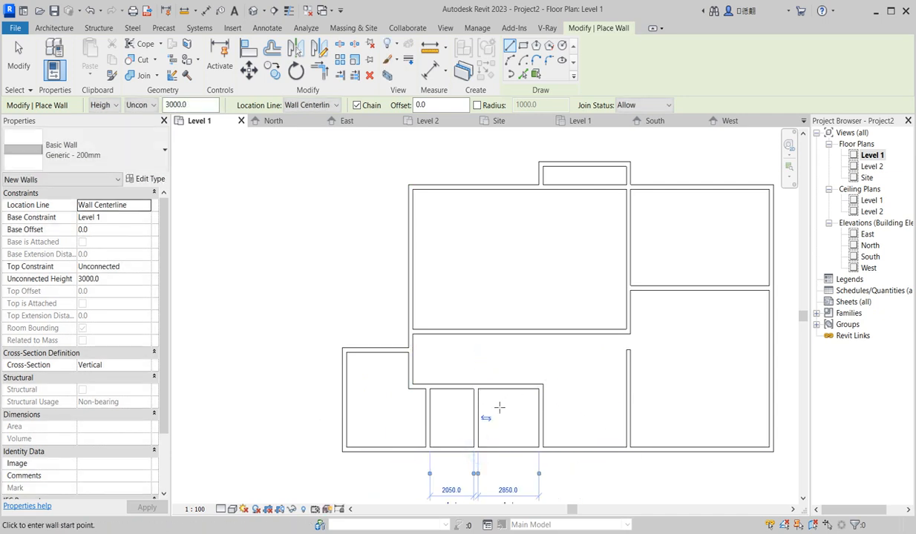
Step: Draw a vertical wall from the lower horizontal interior wall to the lower outer wall, about 1100 right of the middle vertical wall
scroll(502, 402, "up", 2)
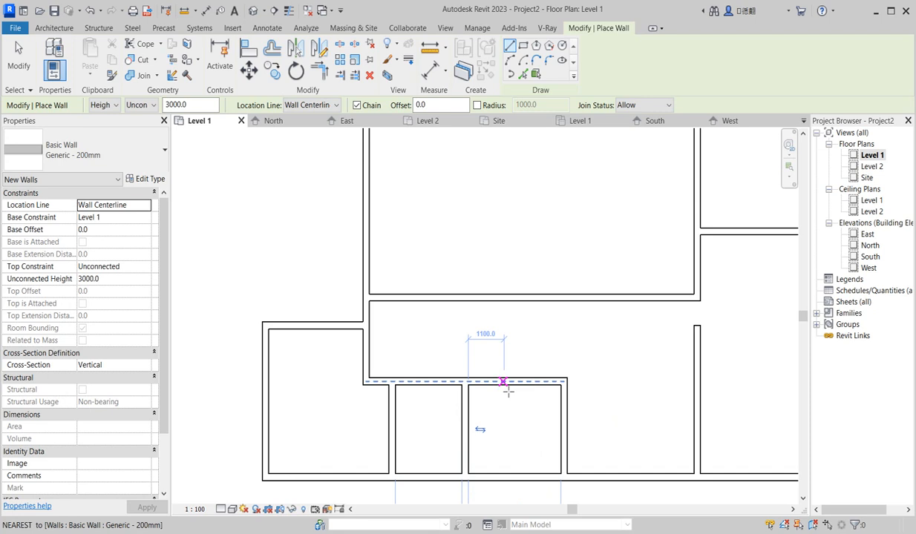
left_click(504, 382)
left_click(504, 478)
Step: Draw a short horizontal wall across the narrow middle room, leaving about 600 clear below the corridor wall
scroll(475, 431, "up", 2)
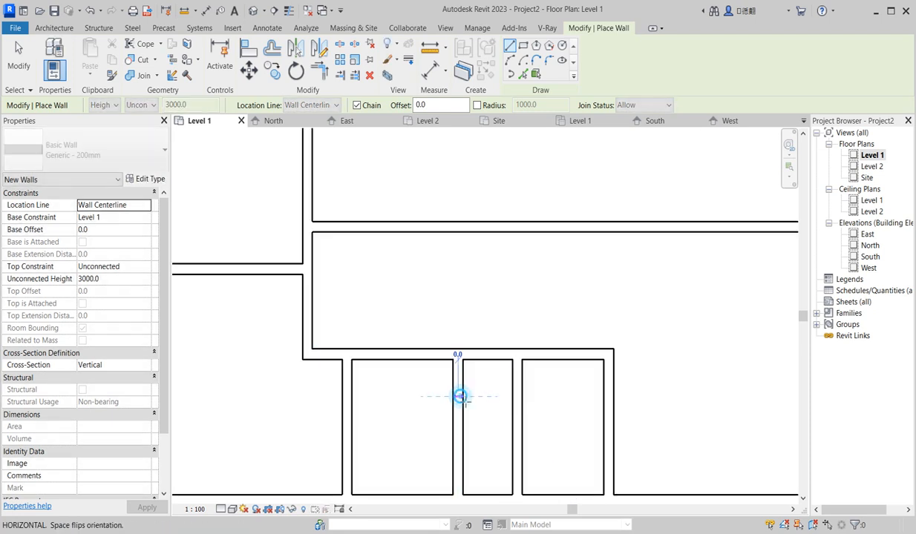
left_click(461, 396)
left_click(512, 396)
key("Escape")
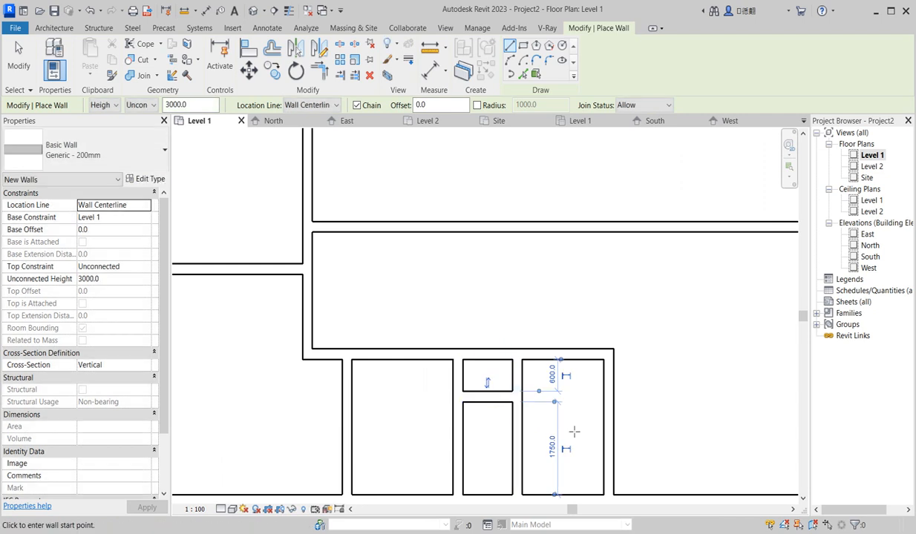
Step: Split the corridor wall above the narrow middle room and trim both parts to the adjacent vertical walls, forming a recess
left_click(339, 44)
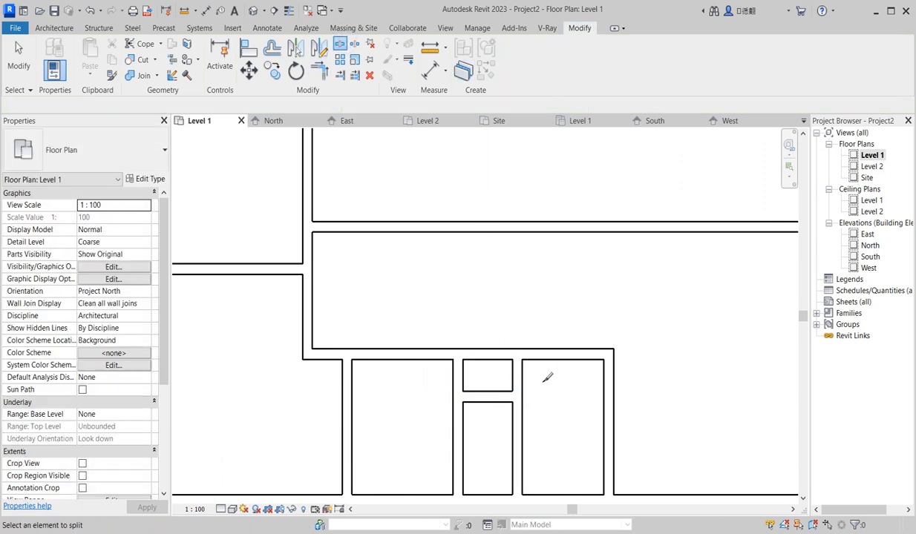
left_click(491, 363)
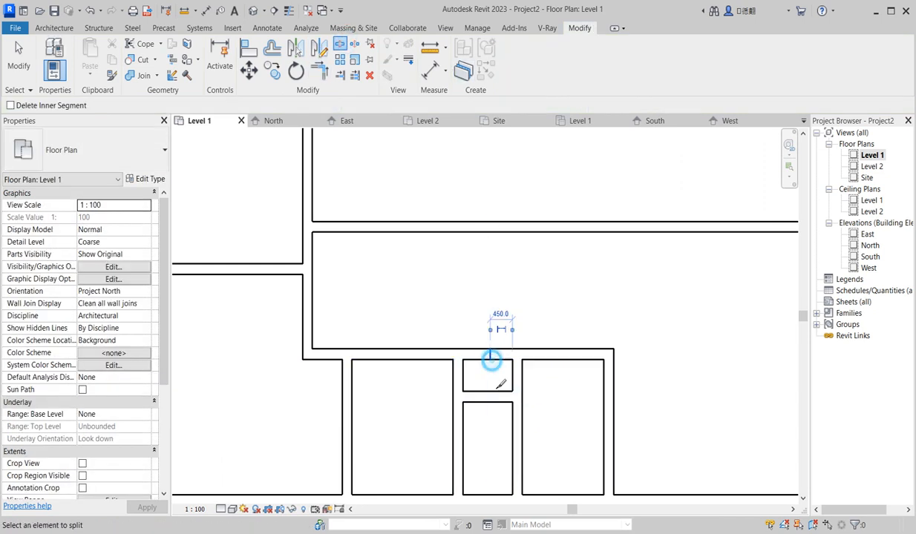
left_click(320, 71)
left_click(519, 375)
left_click(608, 368)
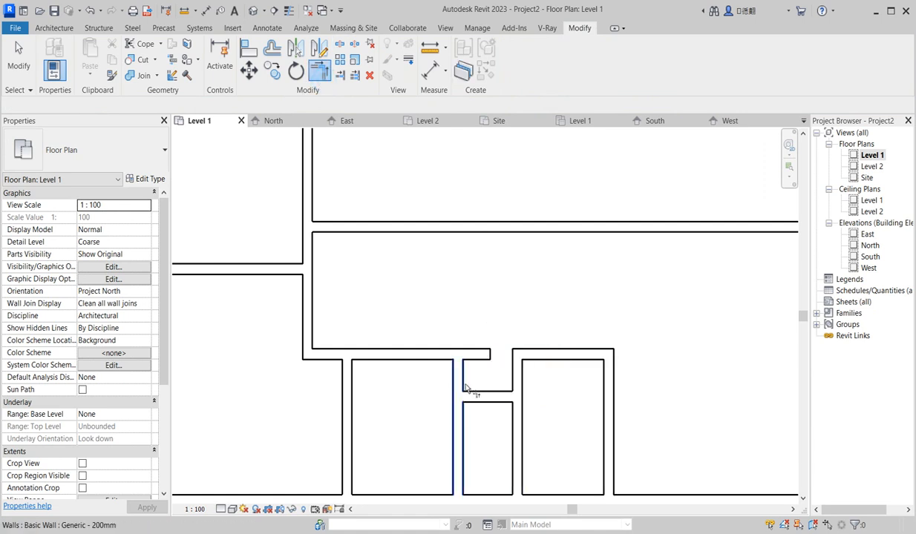
left_click(460, 386)
scroll(423, 371, "down", 5)
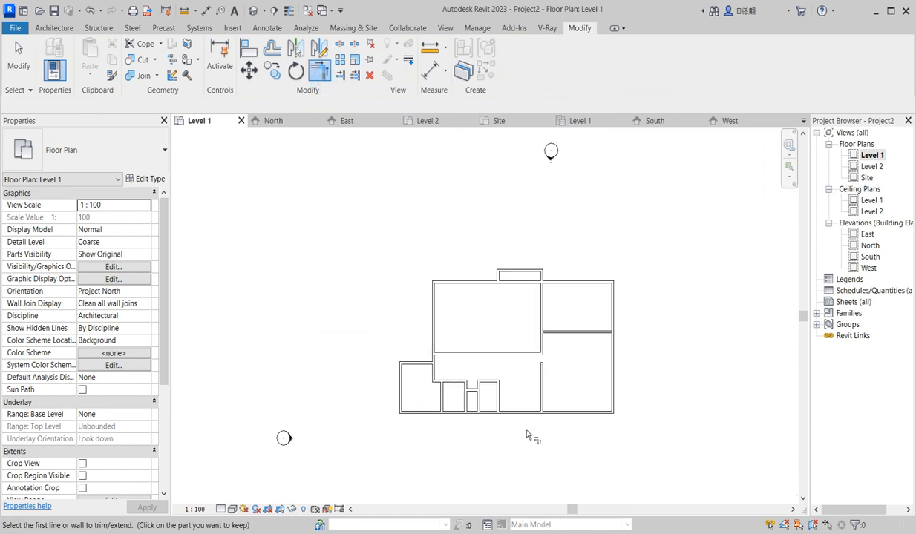
Step: Extend the lower central interior wall upward to join the upper central wall in one continuous line
scroll(531, 432, "up", 2)
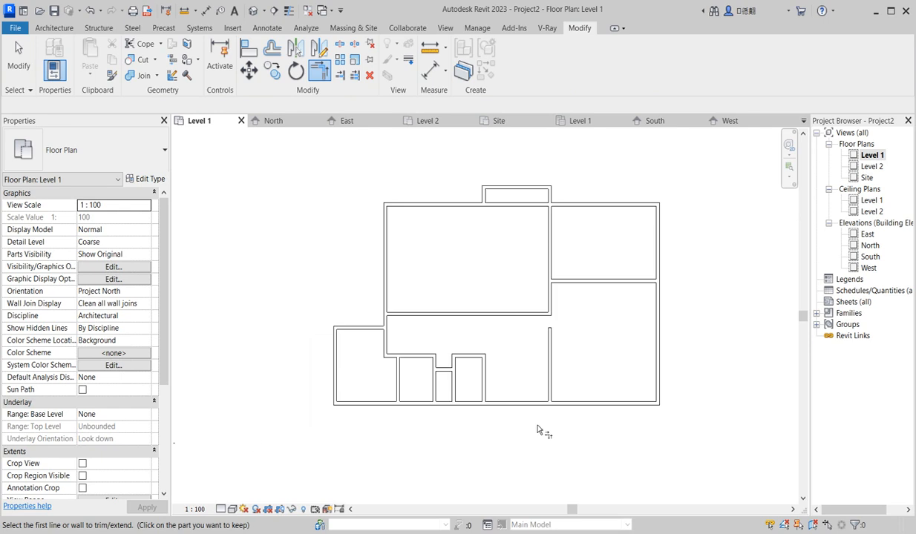
key("Escape")
left_click(550, 349)
left_click_drag(551, 329, 556, 317)
scroll(493, 364, "down", 3)
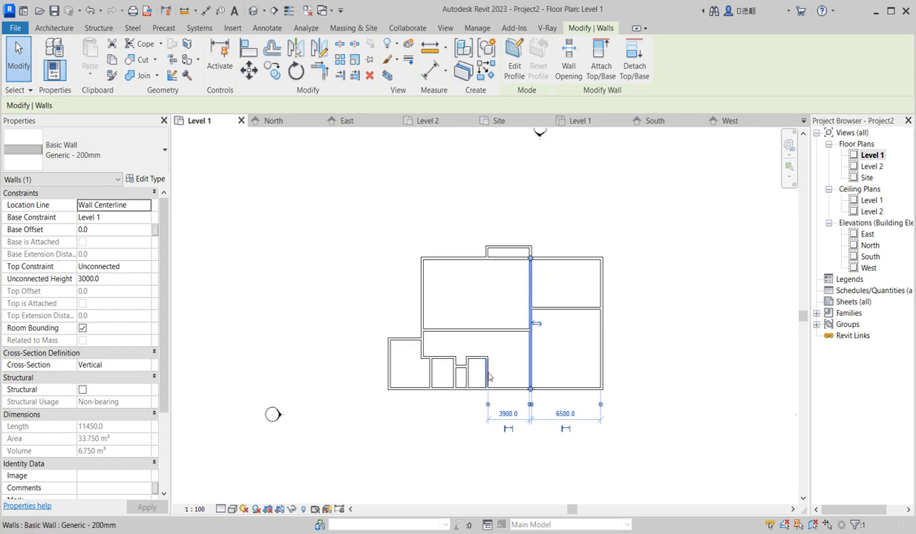
Step: Move the vertical wall at the right end of the small rooms right to about 3400 from the central wall
scroll(489, 245, "up", 2)
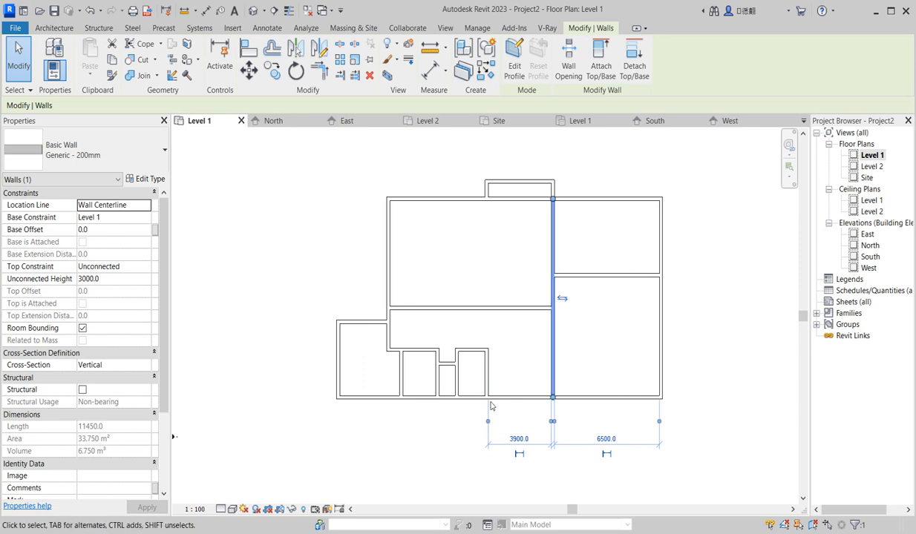
scroll(479, 401, "up", 2)
left_click(491, 367)
left_click_drag(492, 367, 504, 366)
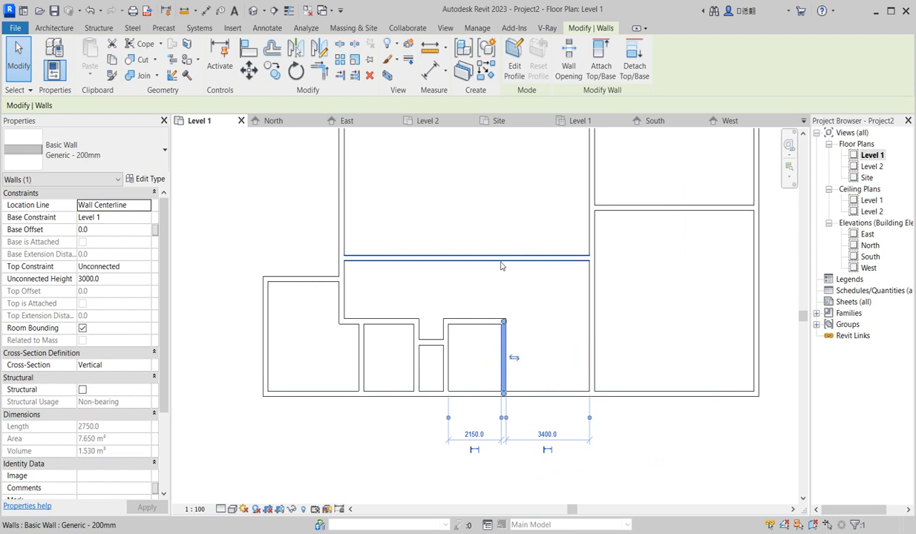
left_click(487, 238)
scroll(490, 339, "down", 1)
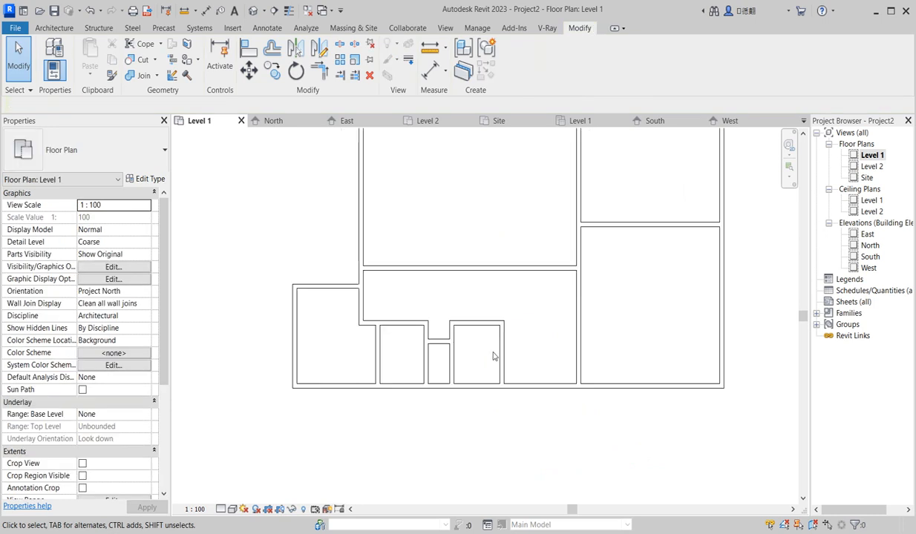
Step: Nudge the outer wall of the projection above the large room four increments down toward the room
scroll(501, 319, "down", 2)
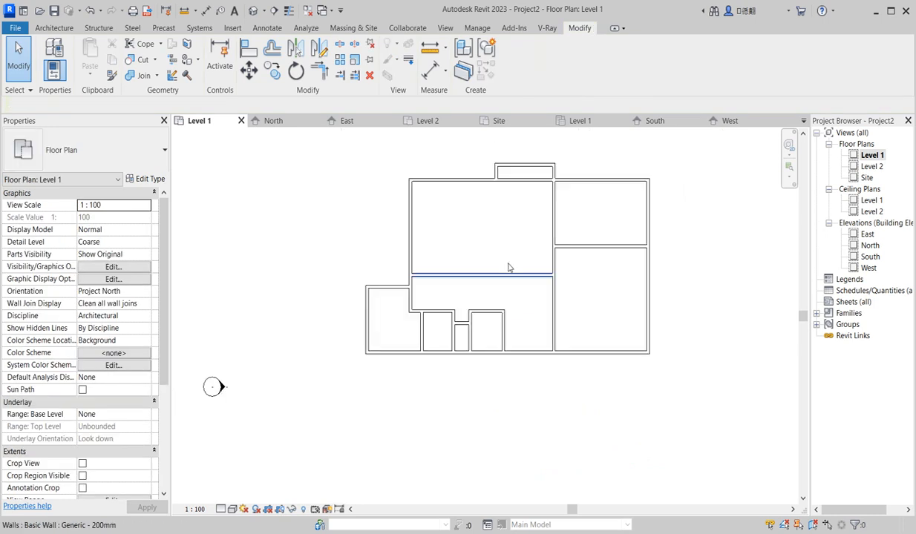
left_click(519, 165)
key("Down")
key("Down")
key("Down")
key("Down")
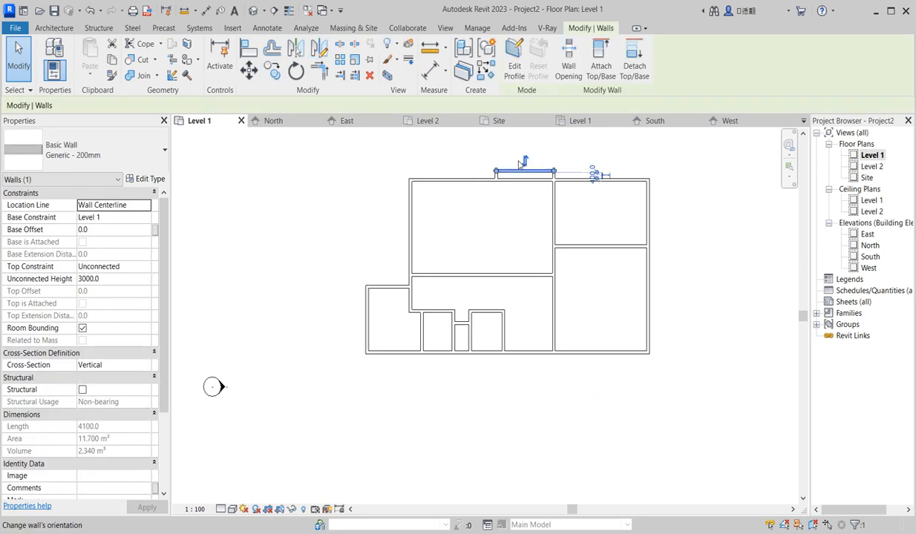
Step: Split the upper outer wall beneath the projection and trim its left part to the projection's left side wall
left_click(341, 46)
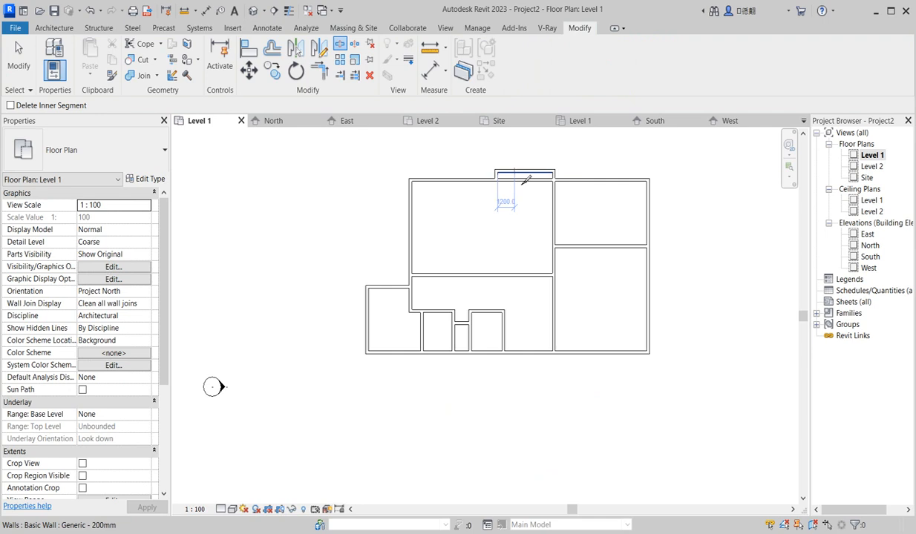
left_click(353, 74)
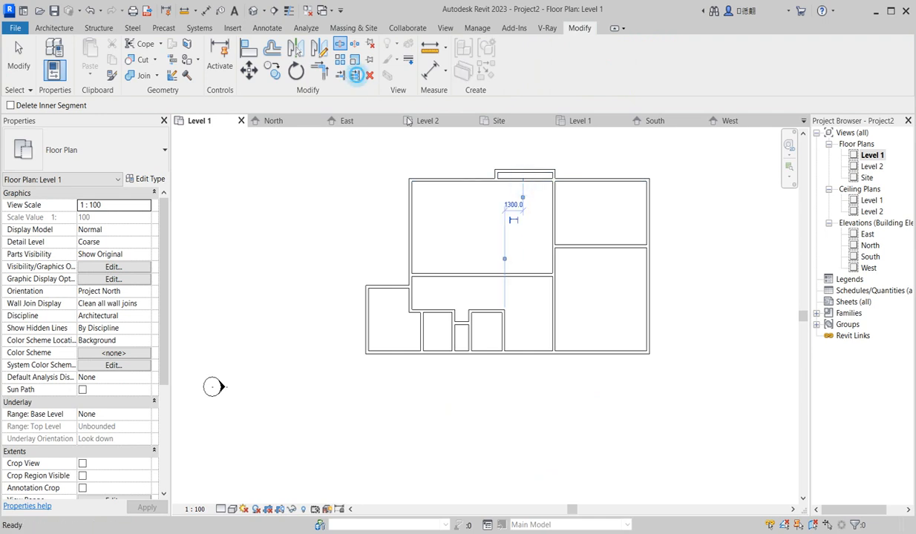
left_click(319, 71)
scroll(494, 182, "up", 3)
left_click(491, 165)
left_click(605, 204)
scroll(548, 221, "down", 3)
Step: Trim the right part of the split upper wall back to the central vertical wall, opening the projection into the large room
scroll(582, 221, "up", 3)
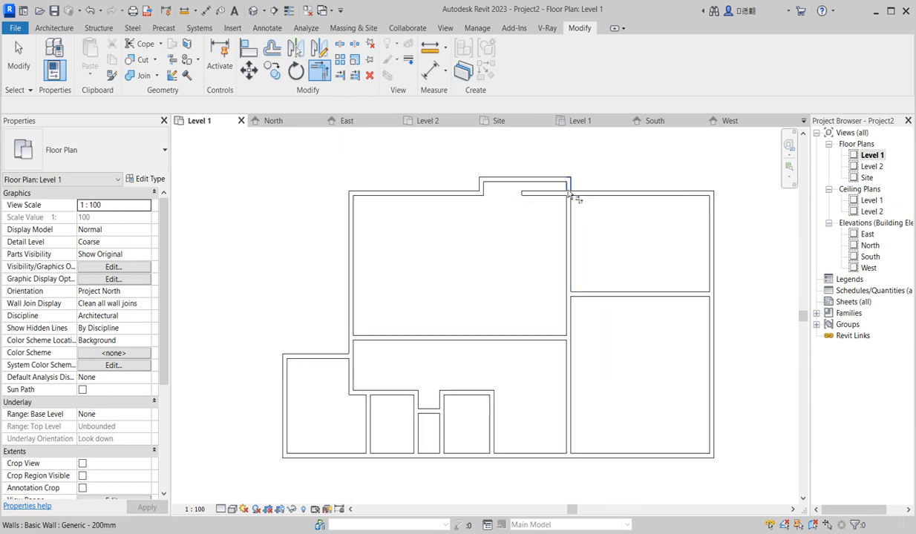
scroll(582, 224, "up", 2)
left_click(570, 227)
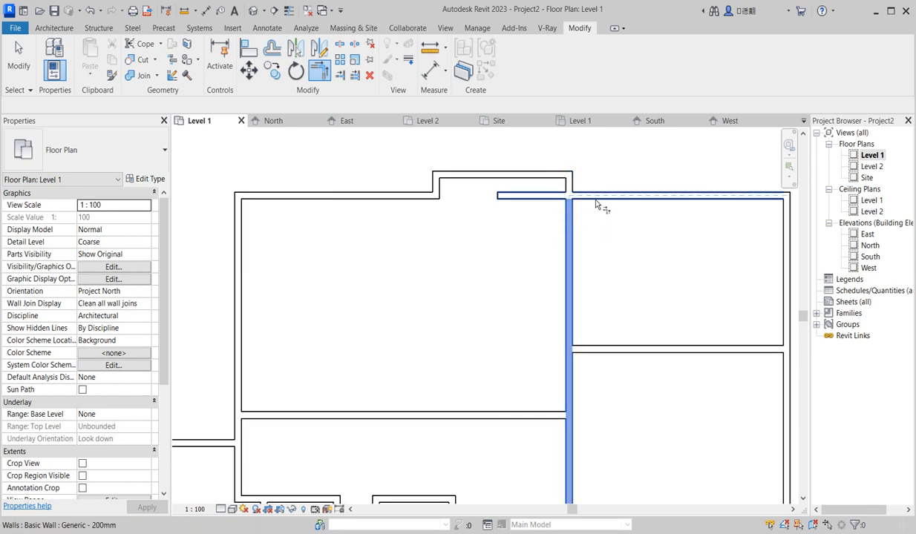
left_click(592, 205)
scroll(536, 256, "down", 5)
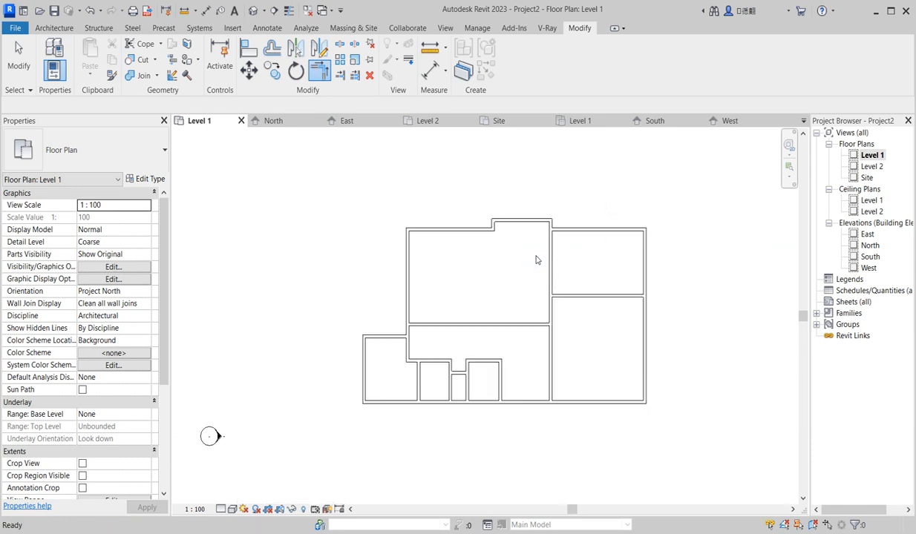
key("Escape")
Step: Extend the vertical wall at the right end of the small rooms up to the large room's lower wall
scroll(554, 352, "up", 3)
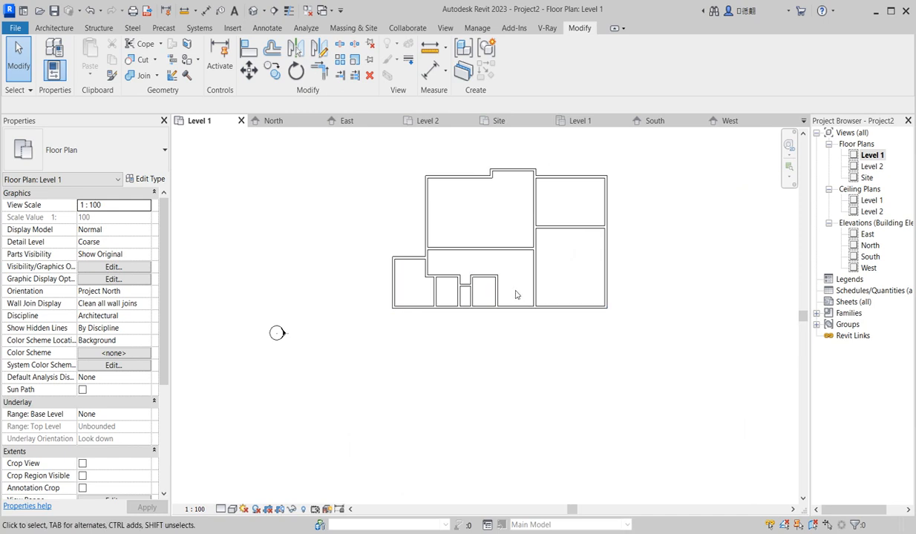
scroll(504, 277, "up", 2)
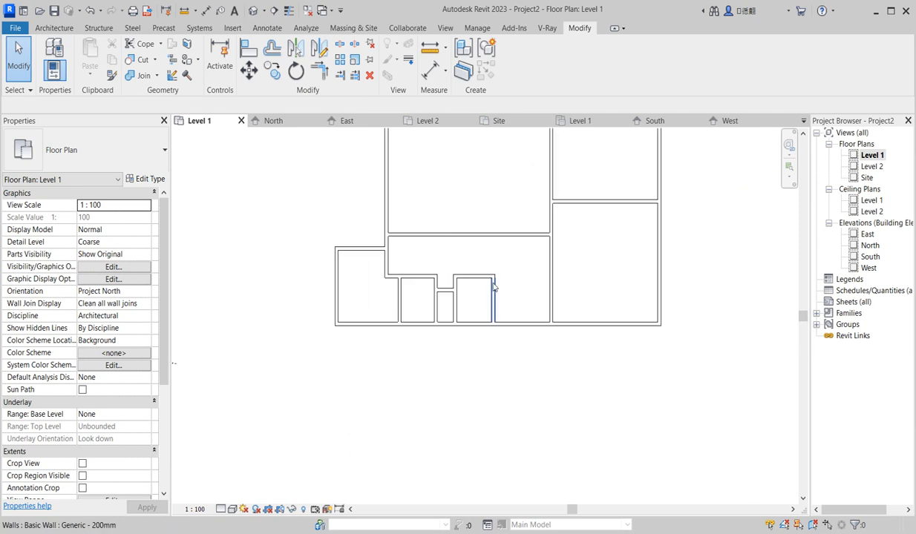
left_click(493, 283)
left_click_drag(493, 274, 493, 199)
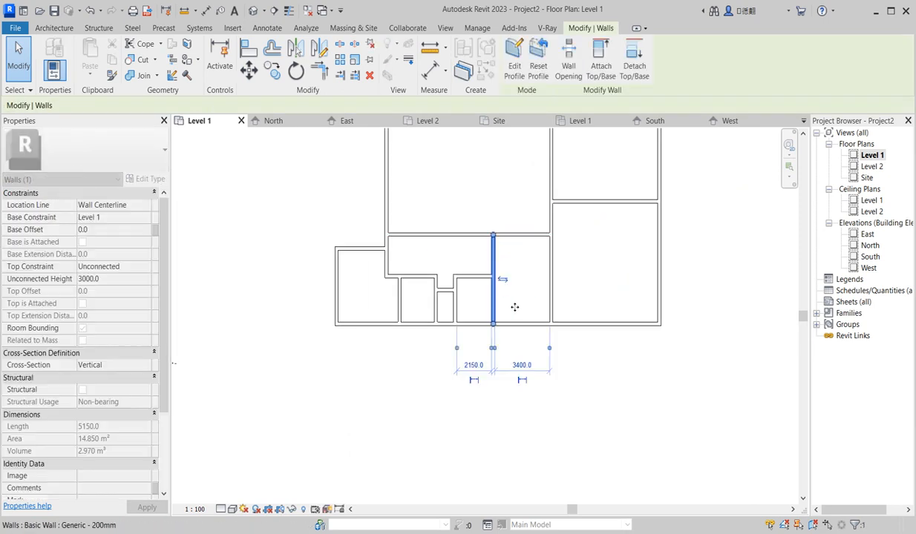
left_click(524, 291)
scroll(517, 300, "down", 3)
scroll(547, 291, "up", 2)
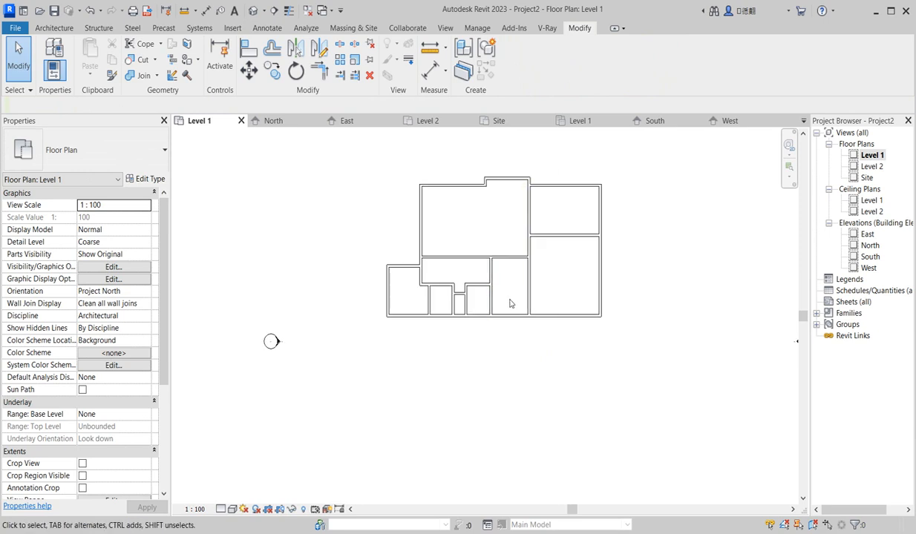
scroll(481, 276, "down", 3)
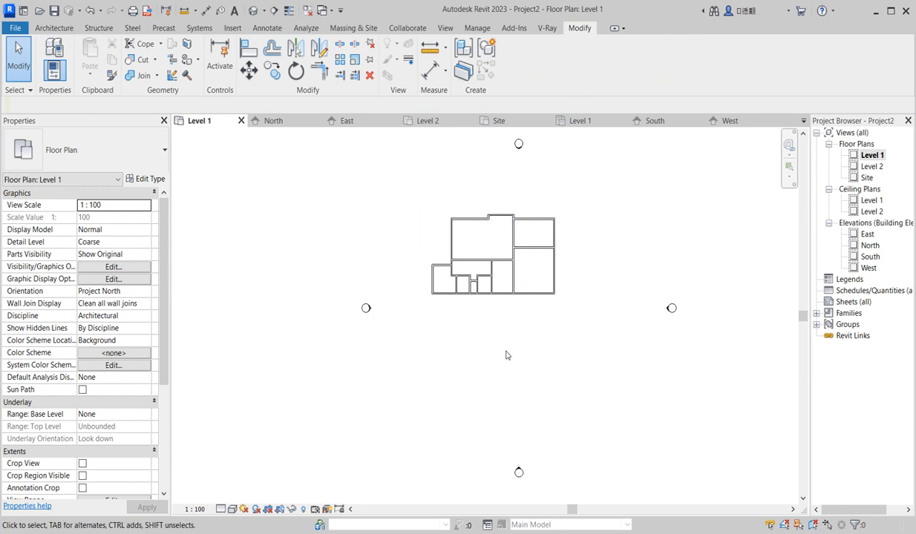
scroll(508, 279, "up", 1)
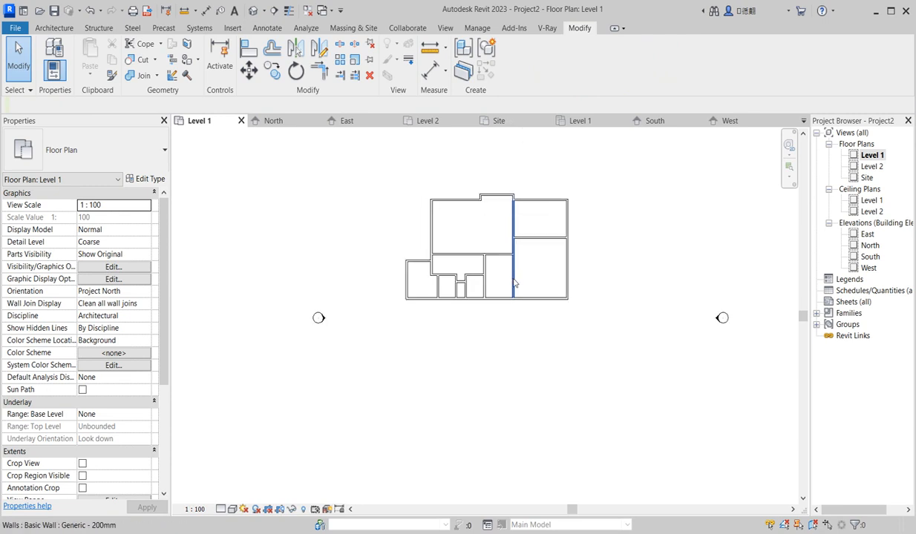
scroll(513, 267, "up", 2)
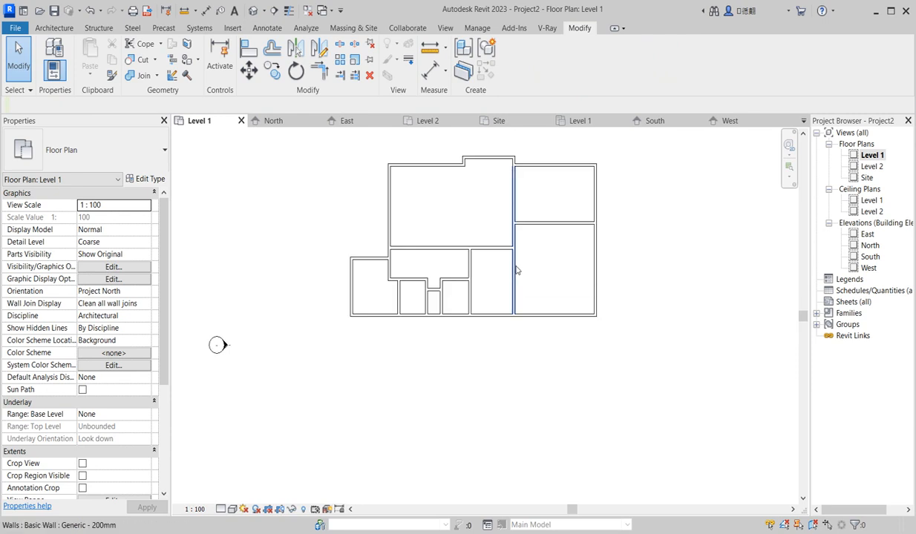
scroll(518, 270, "down", 1)
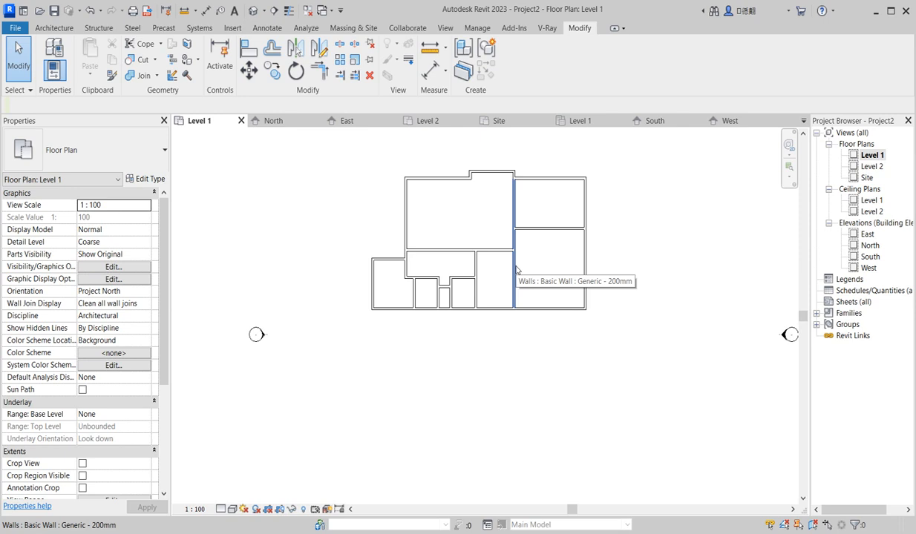
Step: Draw a similar horizontal wall from the central wall to the right outer wall, in line with the lower-left room's upper wall
left_click(550, 309)
left_click(489, 69)
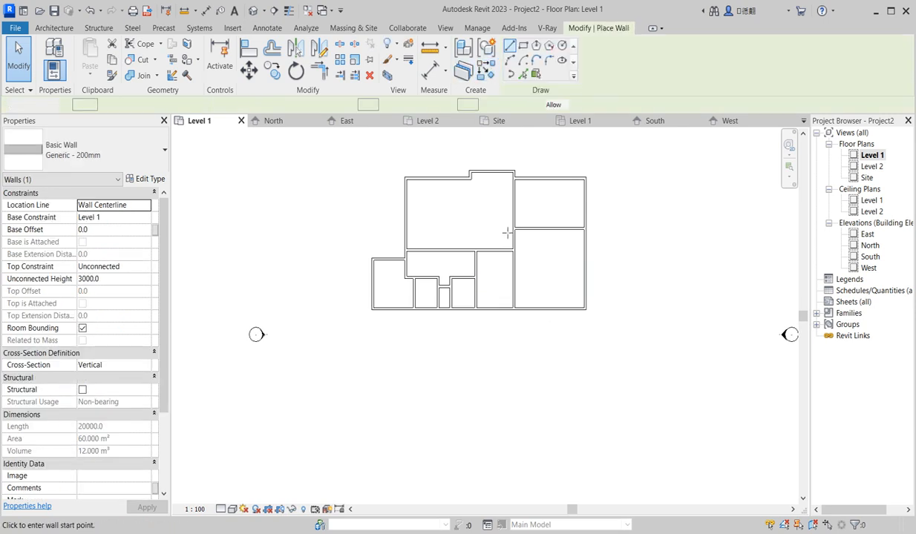
scroll(572, 251, "up", 3)
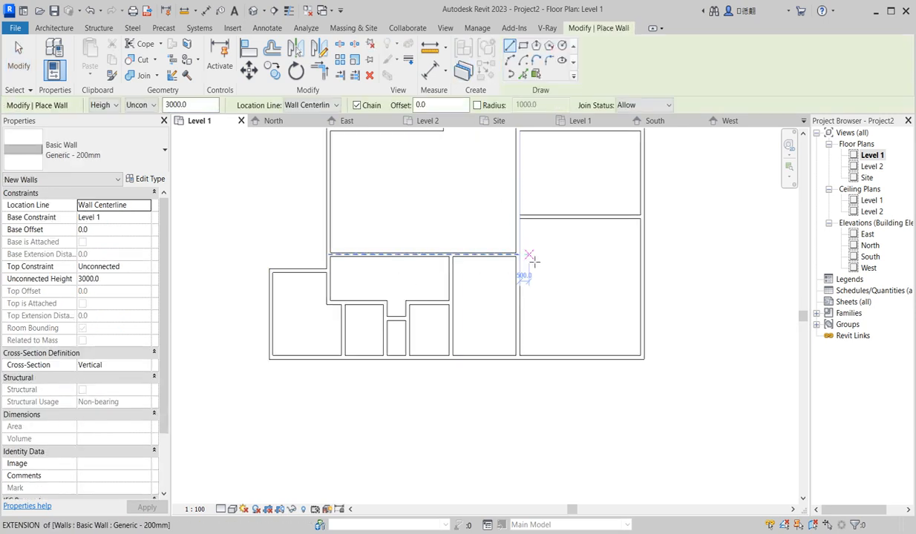
scroll(516, 256, "down", 2)
scroll(511, 243, "up", 2)
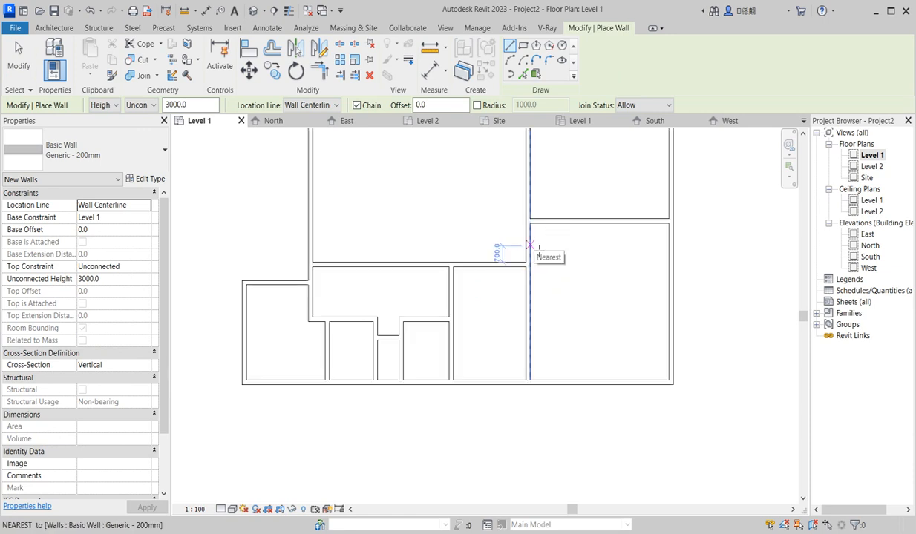
left_click(531, 285)
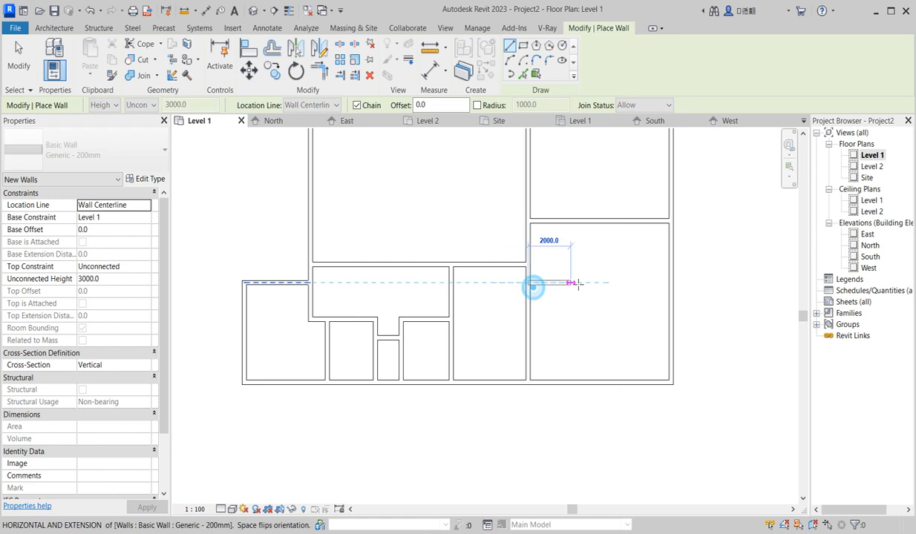
left_click(671, 283)
key("Escape")
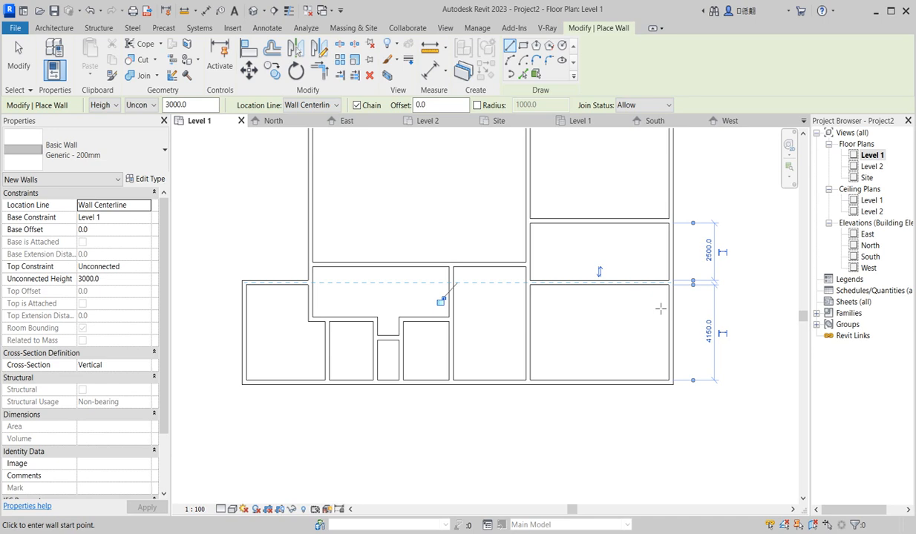
scroll(660, 309, "down", 3)
key("Escape")
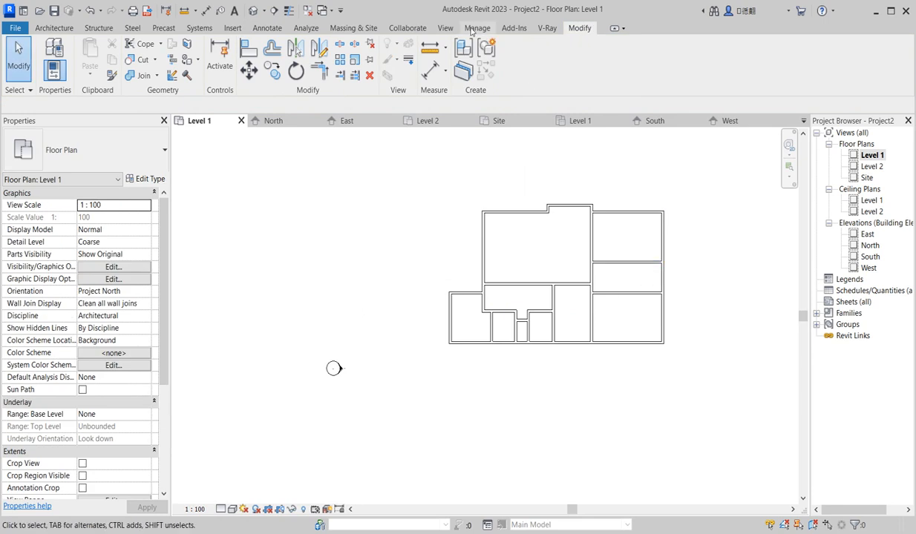
Step: Place a continuous aligned dimension through the two horizontal walls of the right-hand rooms and the lower outer wall
left_click(421, 76)
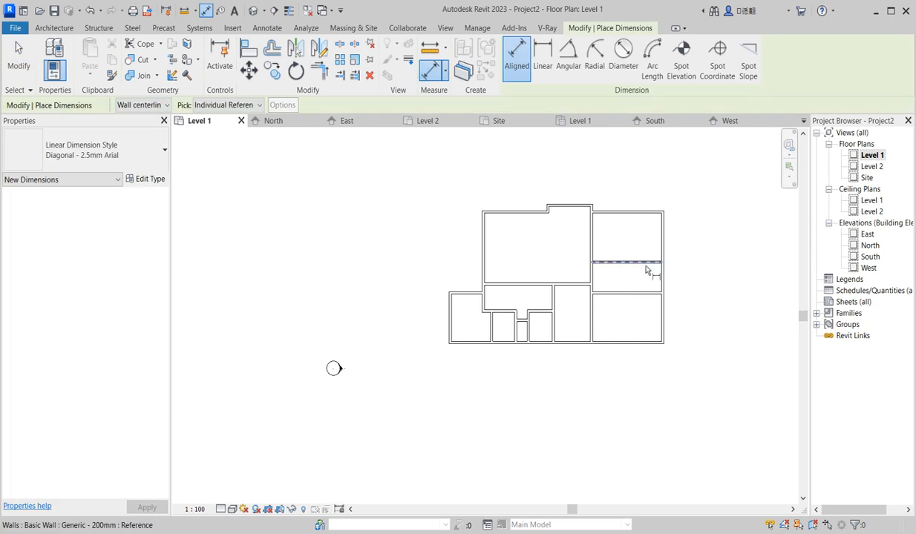
left_click(646, 264)
left_click(646, 294)
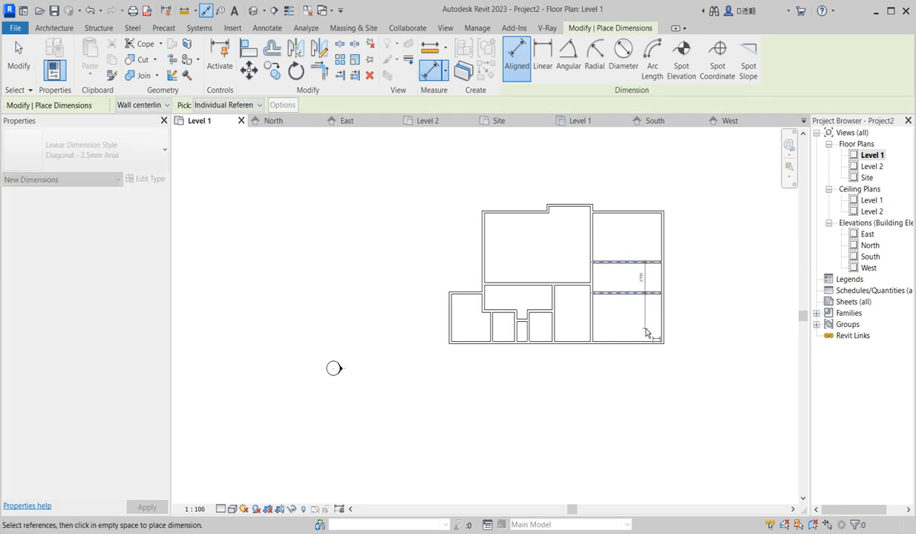
left_click(642, 344)
left_click(644, 387)
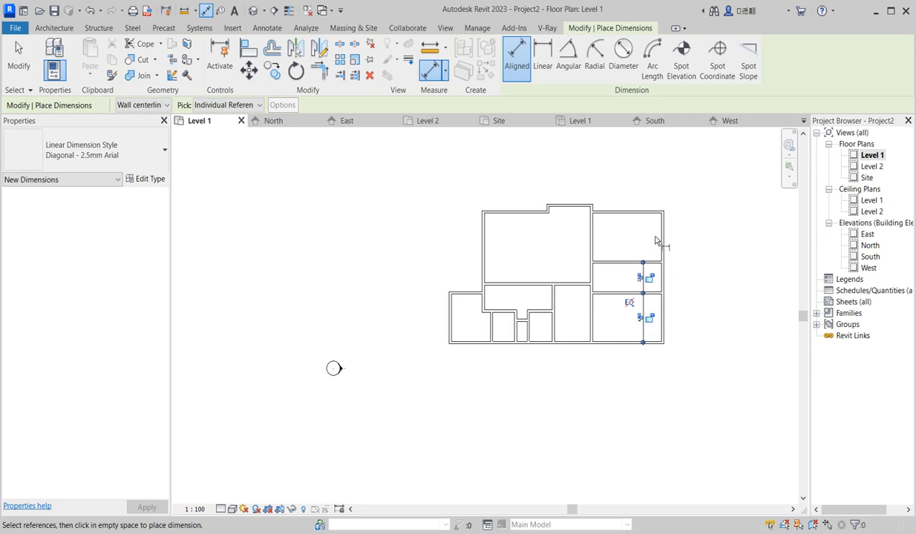
Step: Add an aligned dimension from the upper horizontal wall of the right-hand rooms to the upper outer wall
scroll(657, 240, "up", 3)
left_click(644, 287)
left_click(644, 190)
left_click(641, 202)
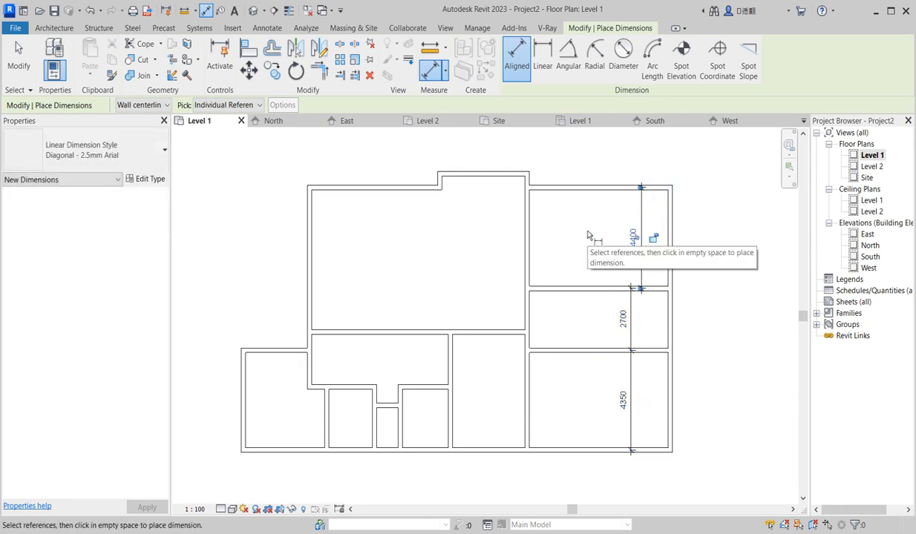
right_click(588, 231)
left_click(626, 240)
right_click(584, 237)
left_click(614, 249)
Step: Move the upper horizontal wall of the right-hand rooms to 4100 from the upper outer wall using its dimension
left_click(617, 288)
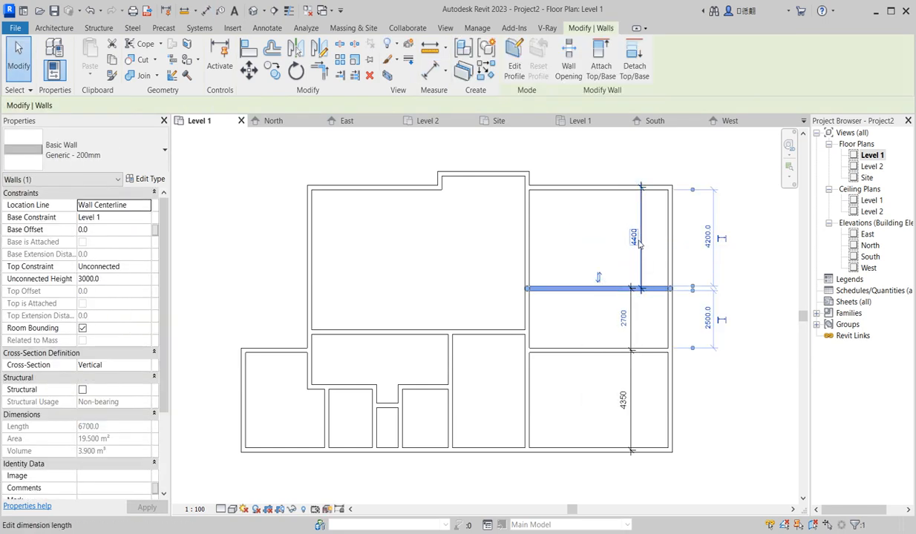
left_click(636, 238)
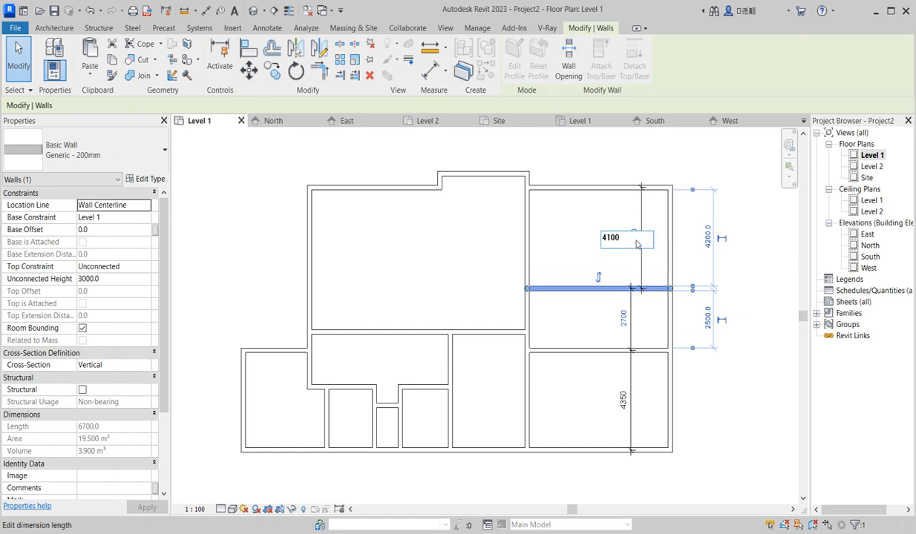
key("Return")
Step: Move the lower horizontal wall of the right-hand rooms to 1950 below the upper one using its dimension
left_click(587, 350)
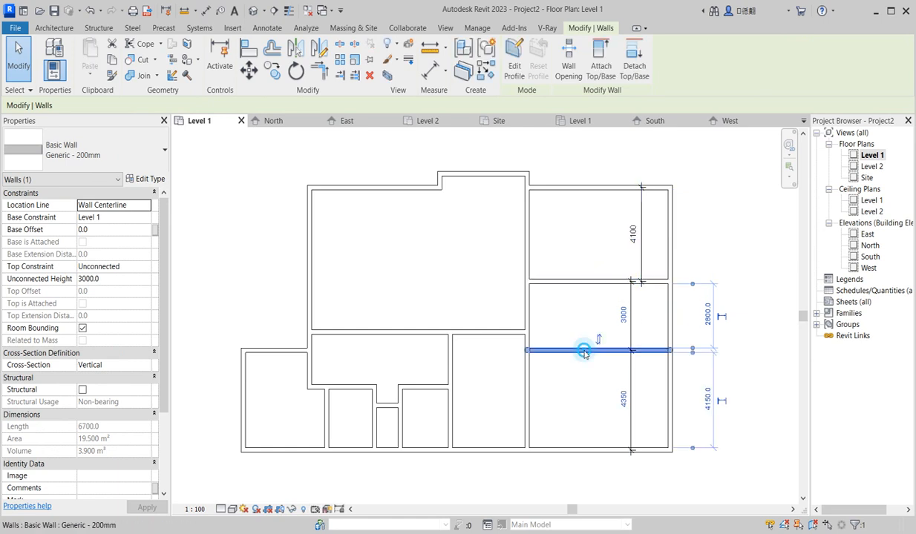
left_click(624, 316)
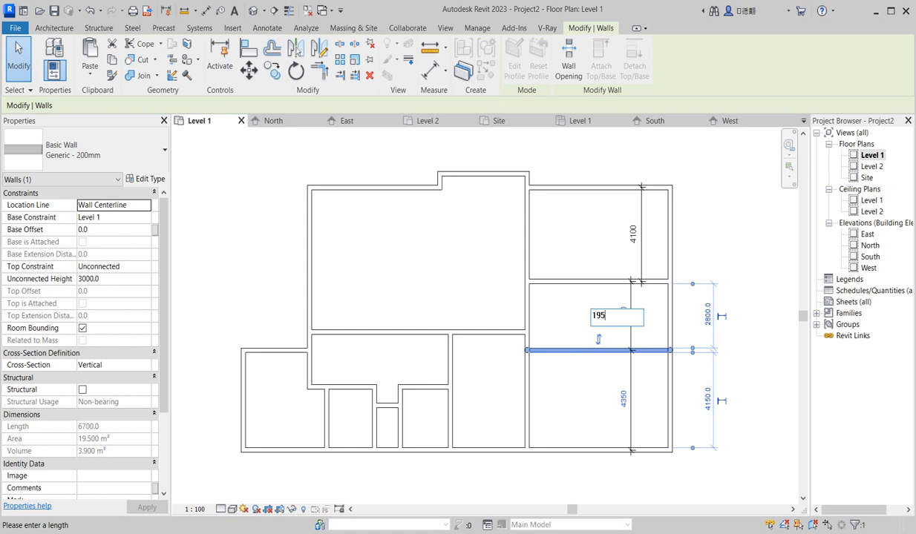
key("Return")
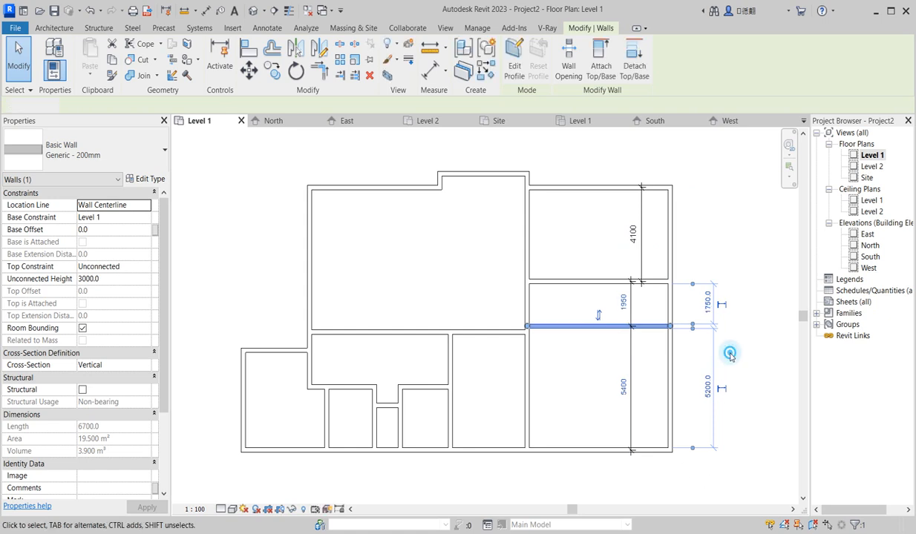
key("Escape")
scroll(644, 402, "down", 2)
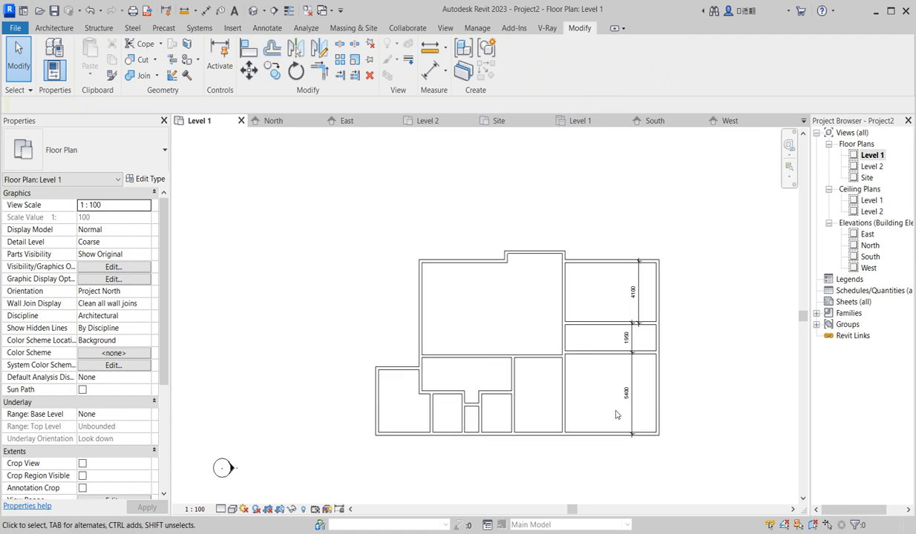
scroll(668, 415, "up", 1)
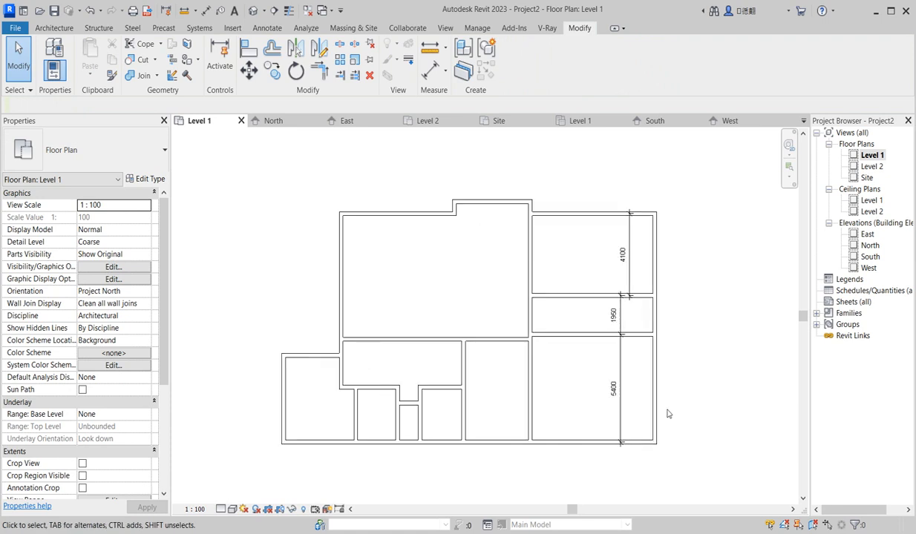
scroll(631, 407, "down", 4)
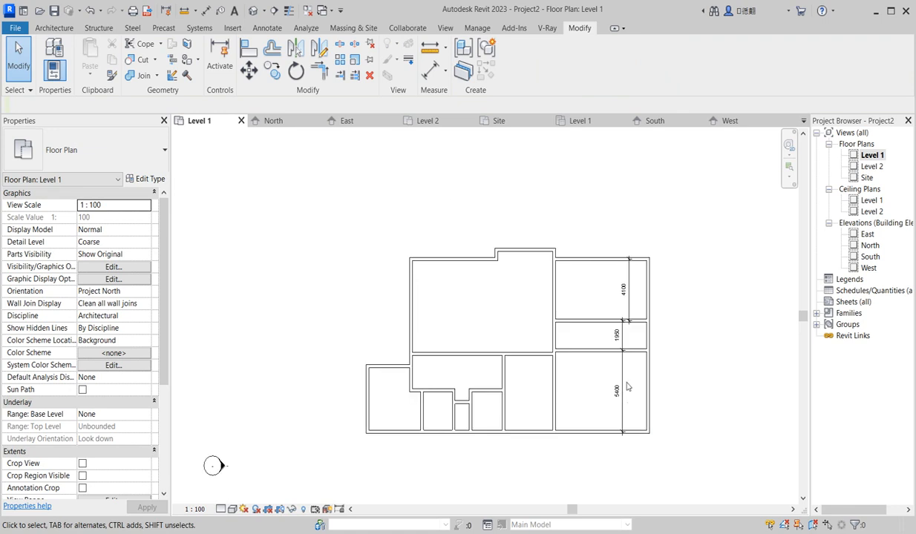
scroll(600, 400, "down", 3)
scroll(600, 374, "up", 3)
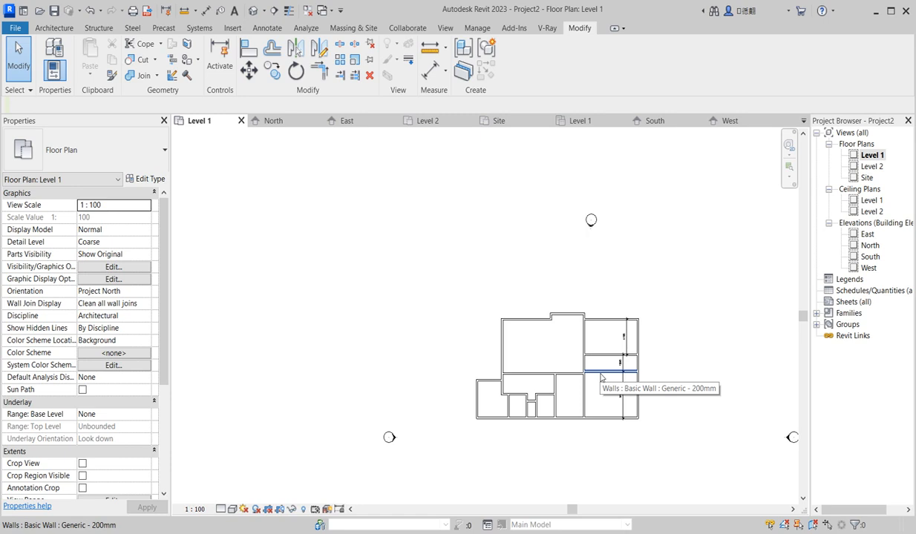
scroll(602, 378, "down", 2)
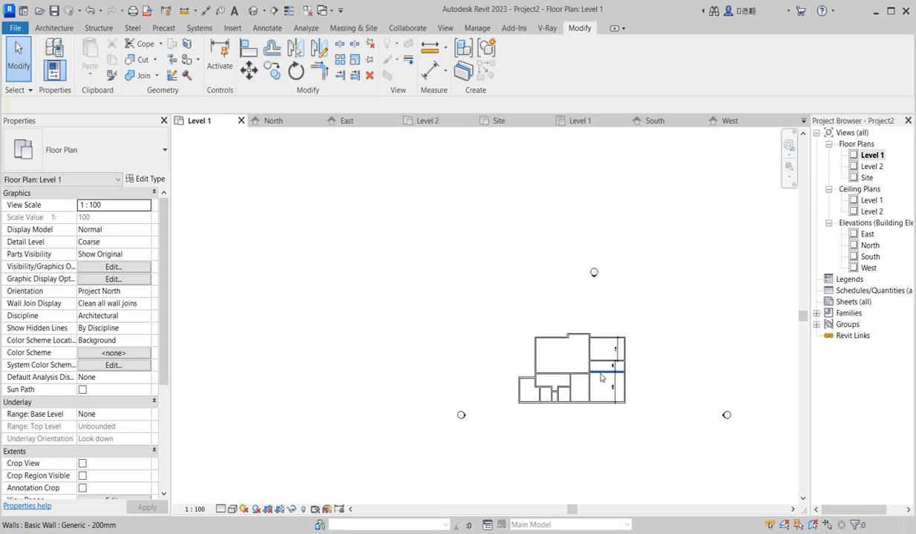
scroll(628, 416, "up", 2)
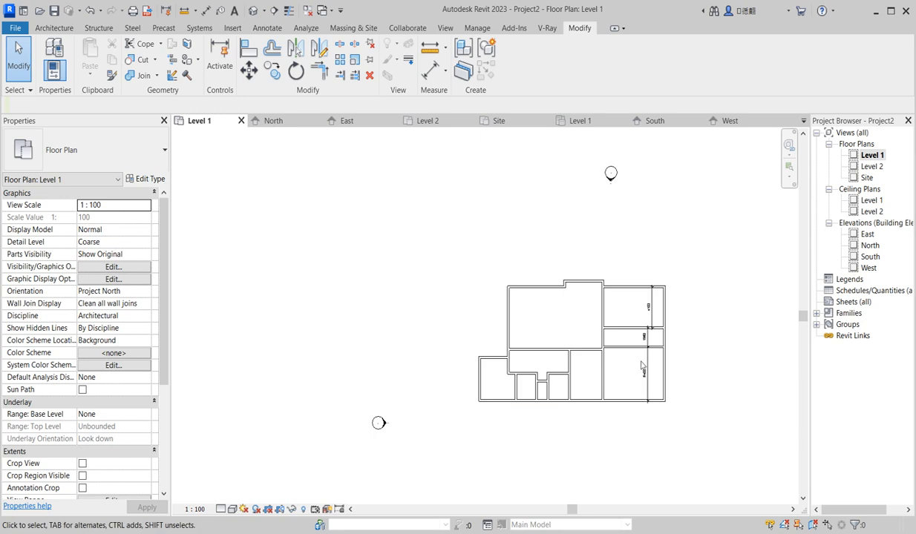
scroll(632, 415, "up", 2)
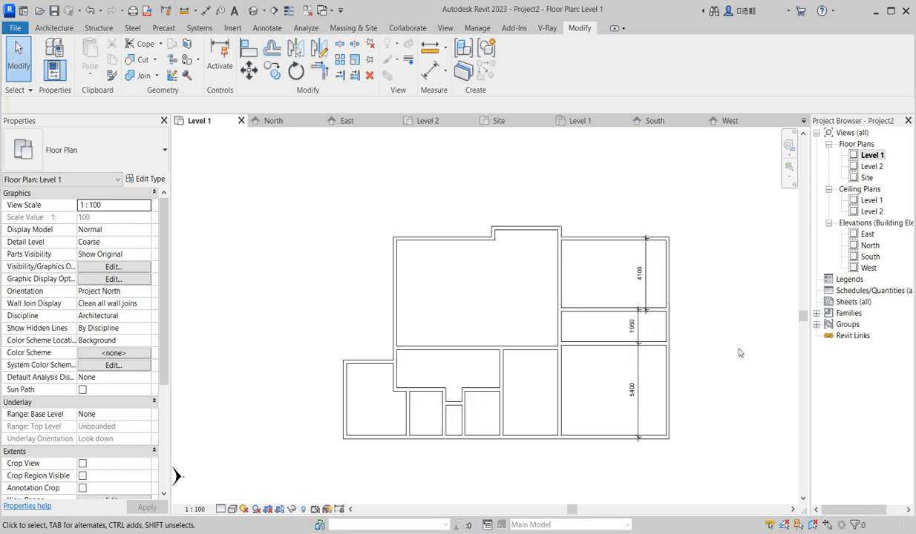
Step: Draw a vertical wall across the narrow right-hand room between its two horizontal walls, about 1600 from the right outer wall
left_click(623, 314)
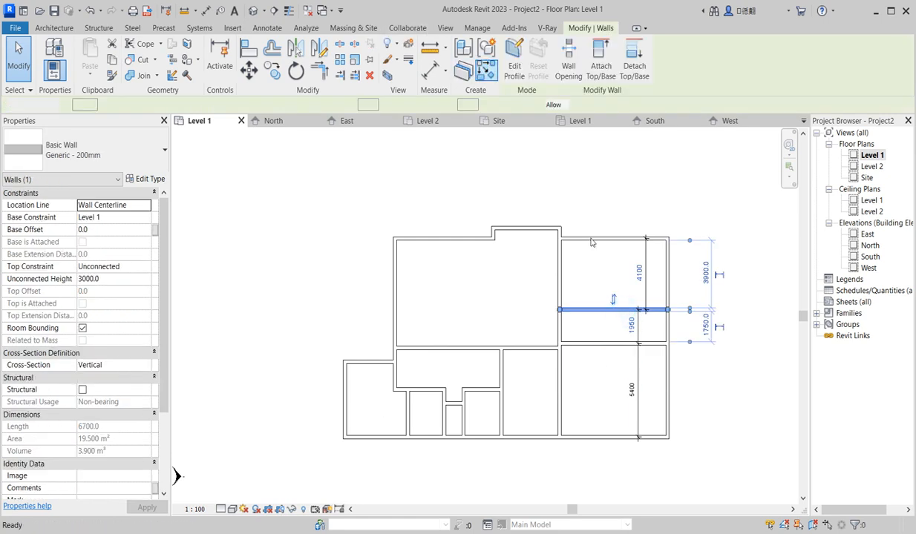
key("w")
key("a")
left_click(640, 309)
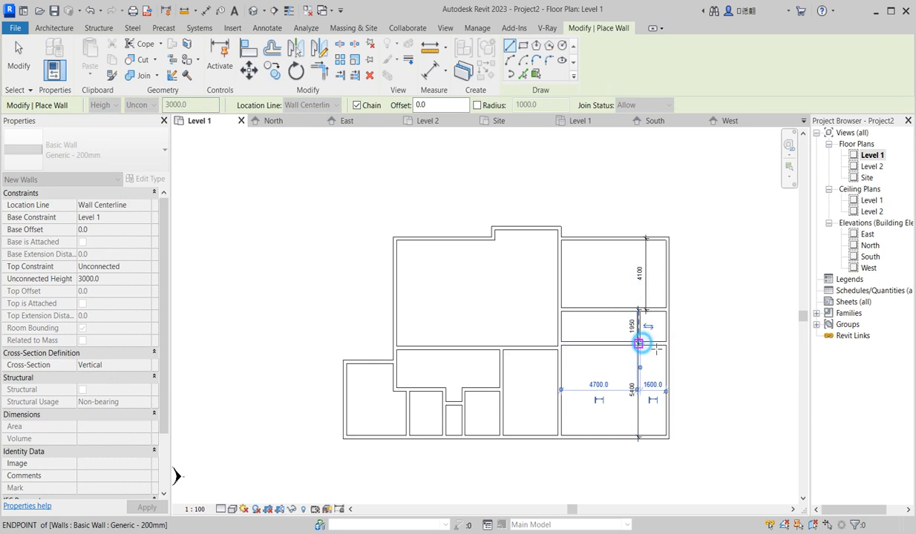
left_click(639, 343)
key("Escape")
Step: Split the right outer wall beside the narrow room and trim both parts to the room's upper and lower walls, opening a recess
left_click(340, 44)
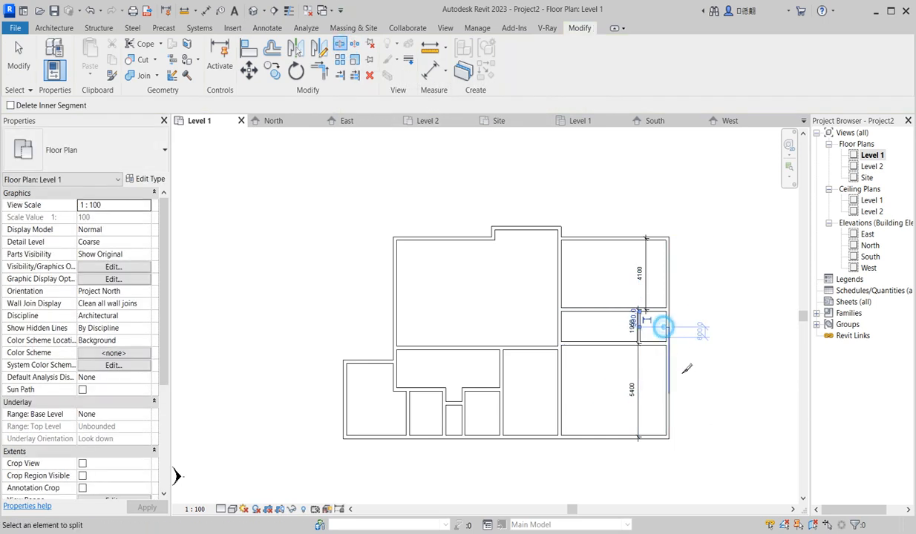
left_click(320, 70)
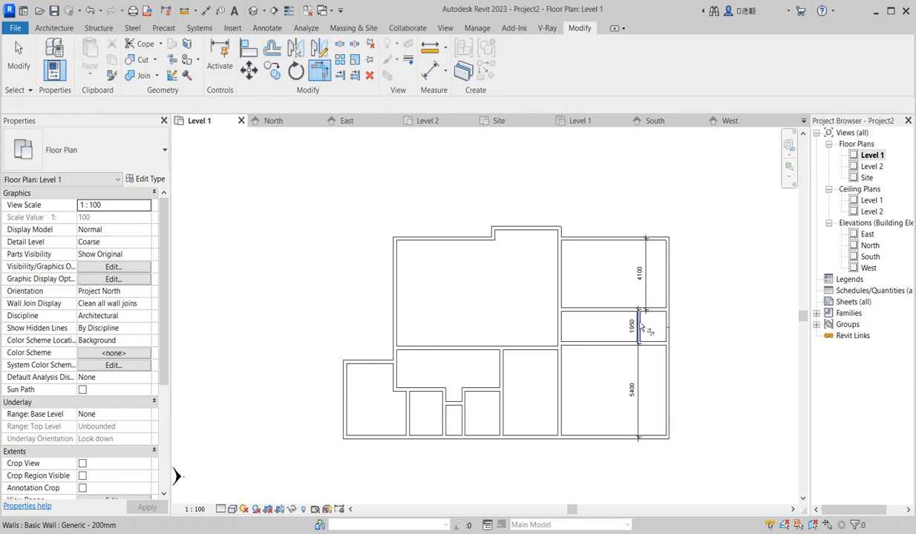
left_click(642, 309)
left_click(664, 290)
left_click(648, 344)
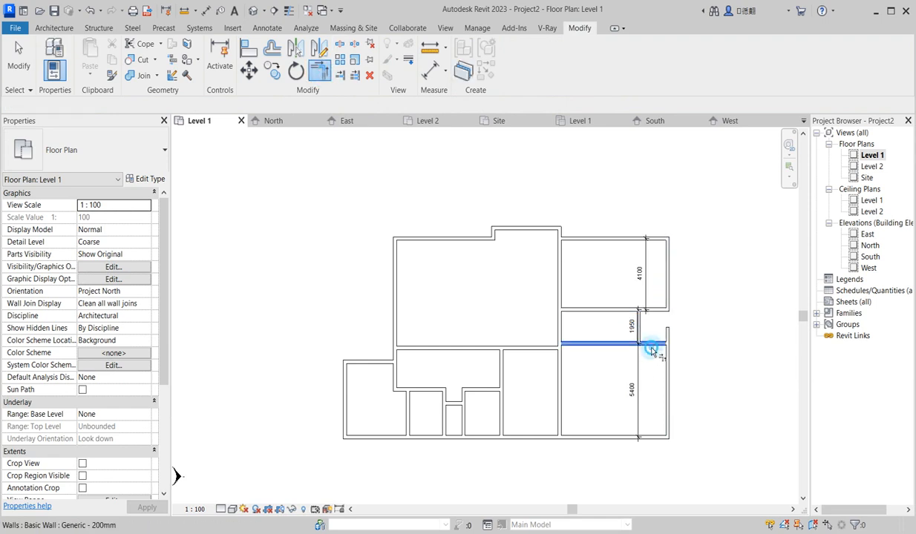
left_click(667, 364)
key("Escape")
Step: Move the 1950/5400 dimension chain and the 4100 dimension outside the building, aligned beside the right outer wall
scroll(642, 357, "up", 2)
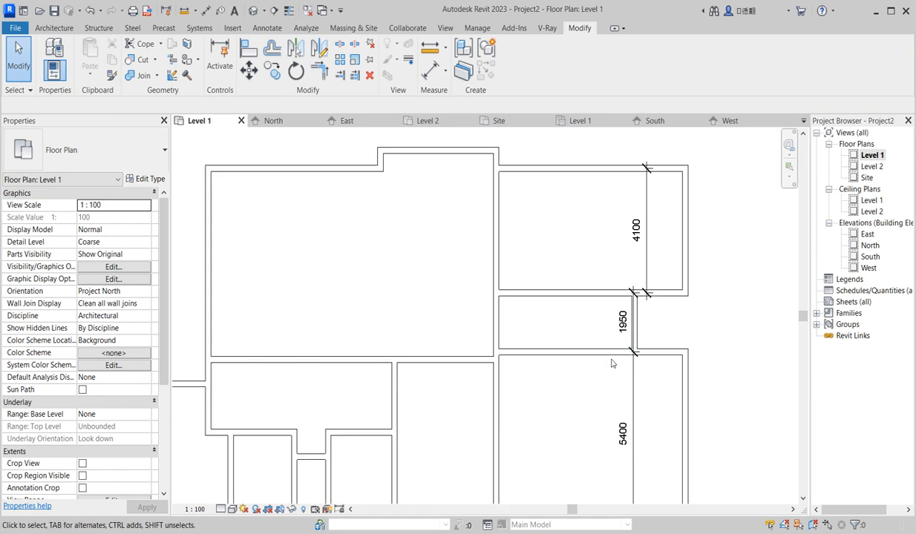
left_click(632, 383)
left_click_drag(632, 383, 744, 378)
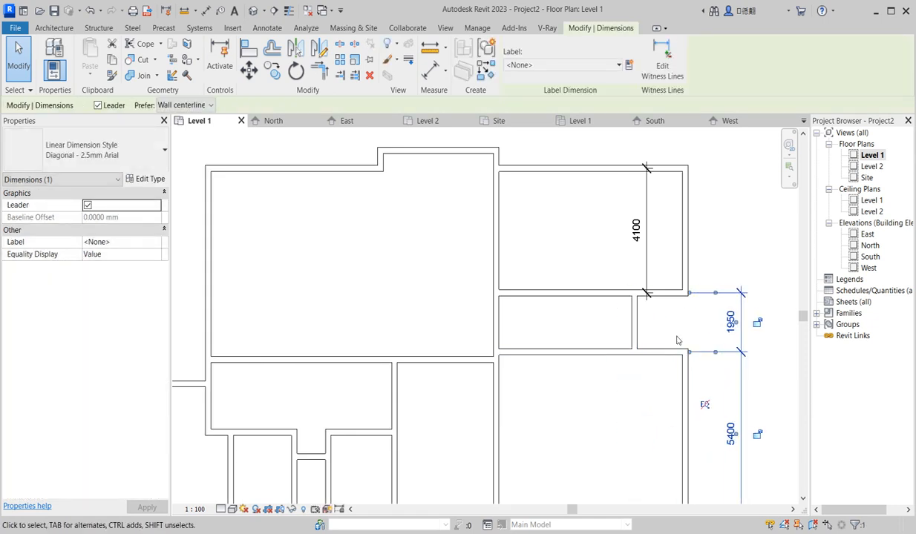
left_click(646, 263)
left_click_drag(646, 264, 741, 259)
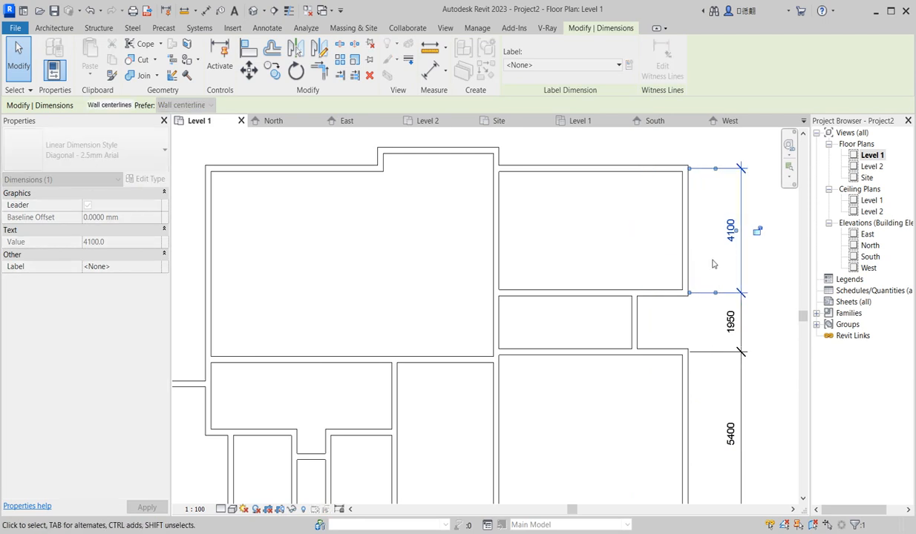
left_click(767, 260)
scroll(671, 266, "down", 4)
scroll(621, 355, "up", 3)
scroll(420, 385, "down", 4)
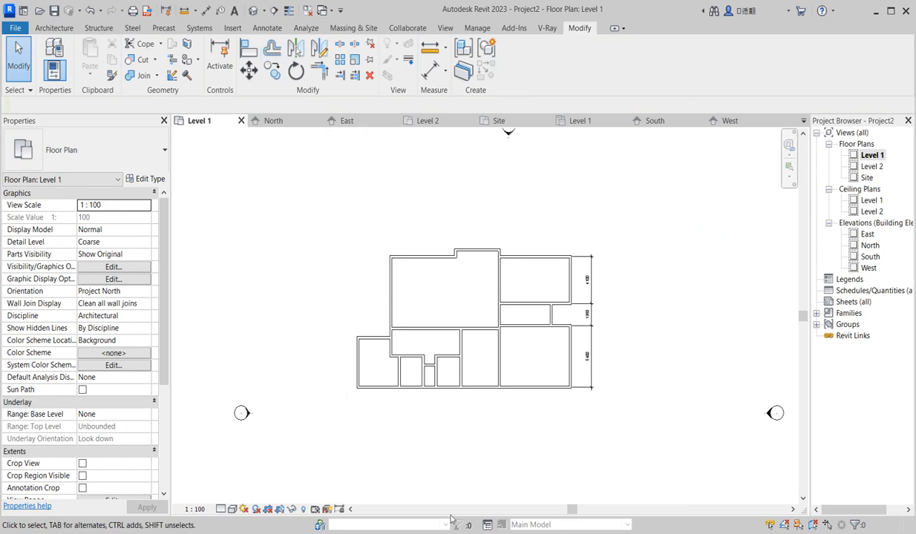
scroll(565, 493, "down", 2)
scroll(501, 384, "up", 3)
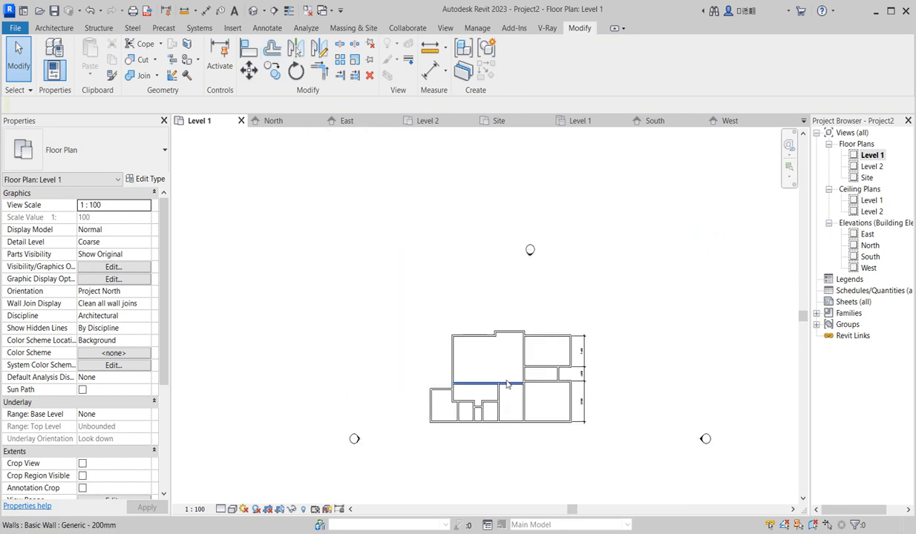
scroll(497, 415, "down", 3)
scroll(536, 382, "up", 3)
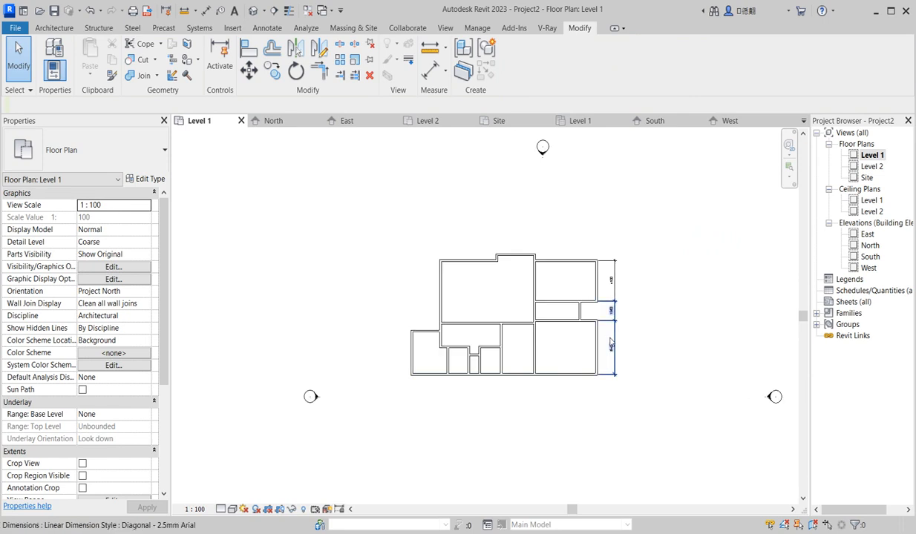
Step: Delete both dimensions beside the right outer wall
scroll(637, 341, "up", 1)
left_click(602, 279)
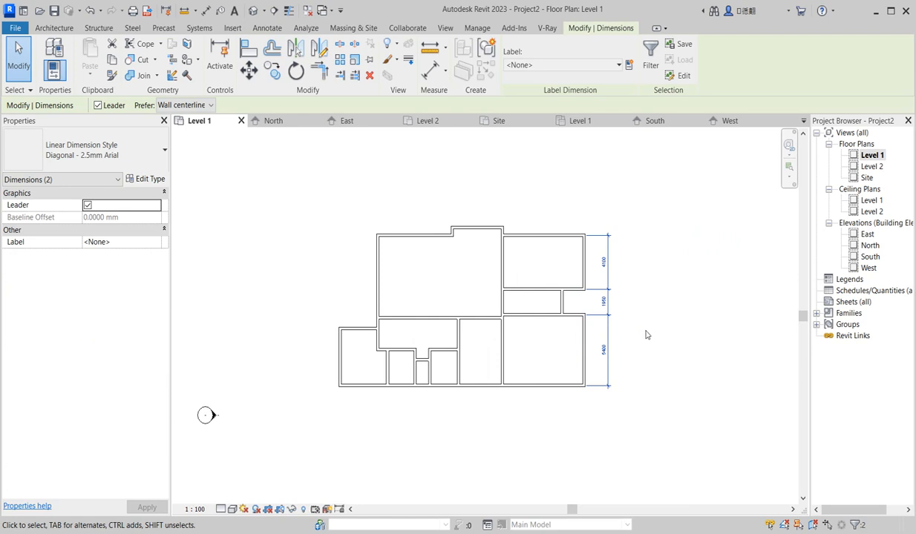
key("Delete")
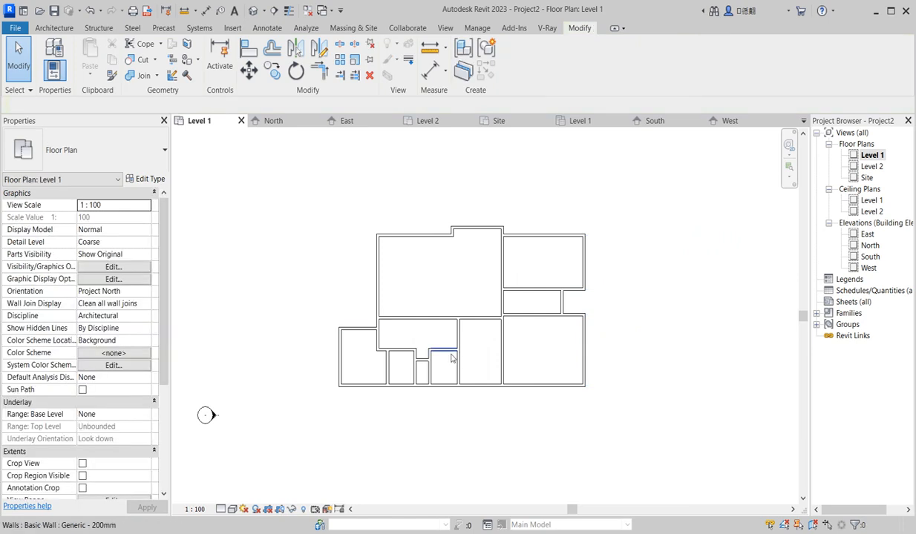
scroll(485, 348, "down", 1)
scroll(411, 335, "up", 2)
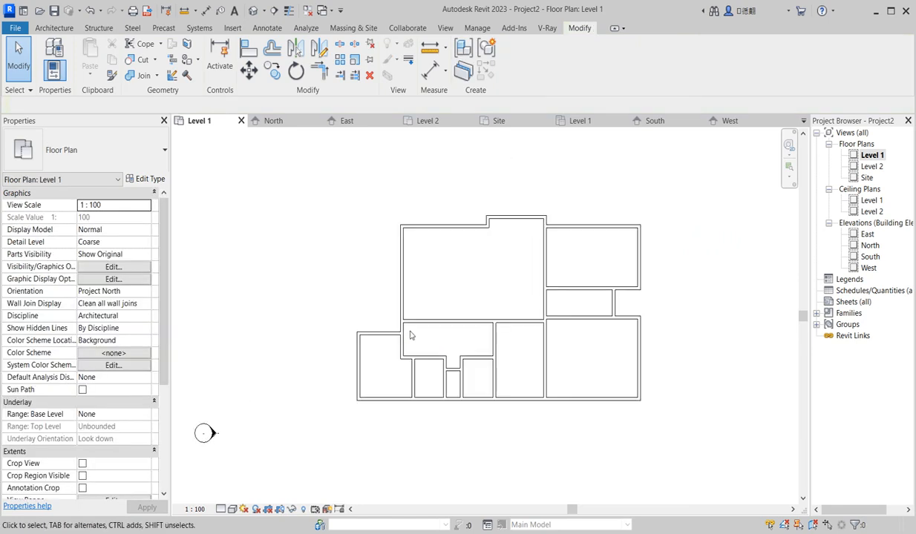
scroll(456, 326, "down", 3)
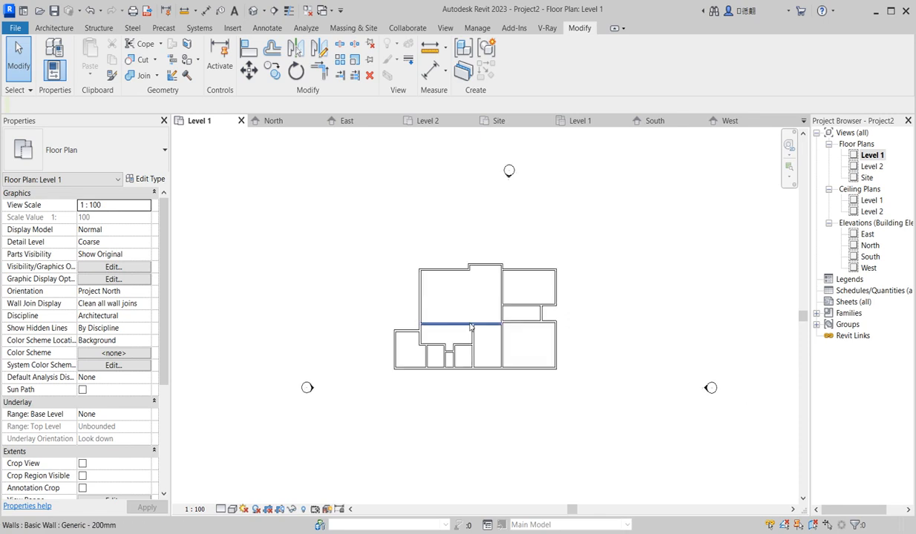
scroll(470, 327, "down", 1)
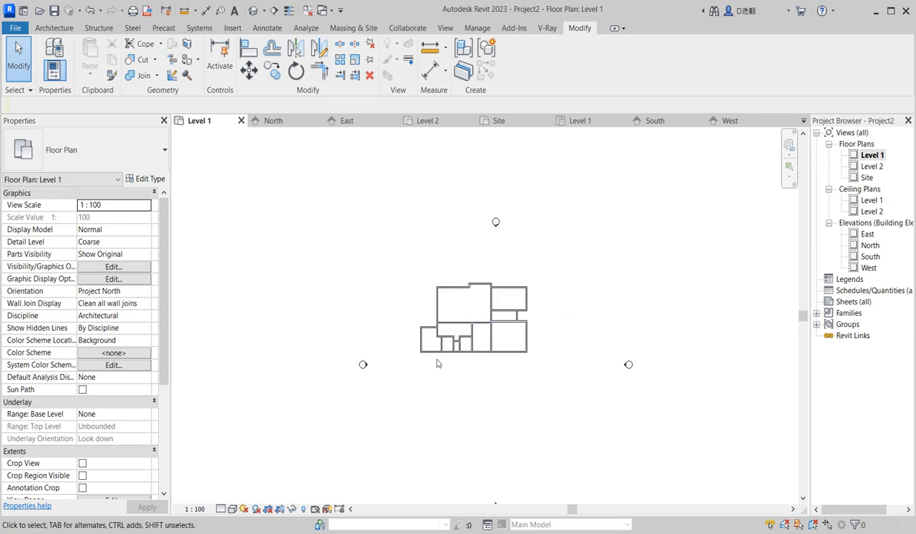
scroll(427, 311, "up", 1)
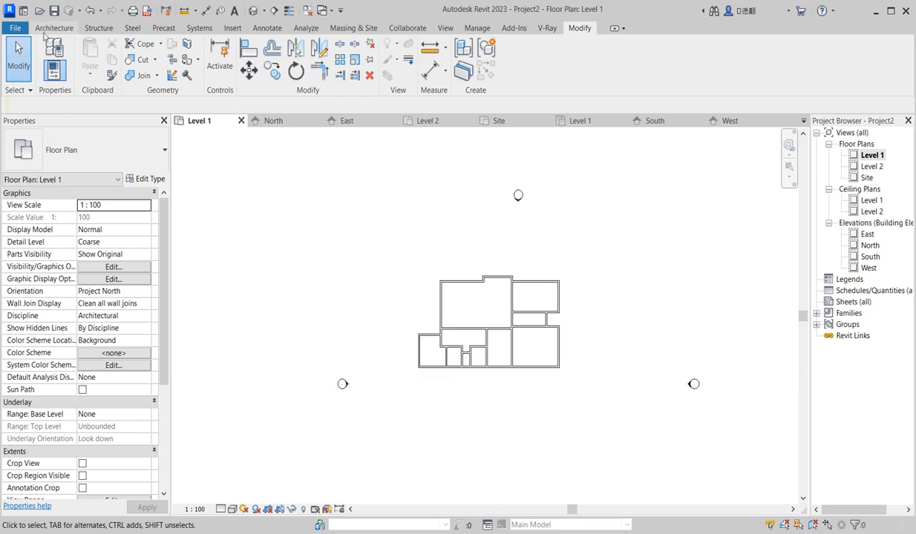
Step: Start an architectural floor on Level 1 and sketch a boundary rectangle about 4100 by 4300 outside the building's upper left corner
left_click(49, 28)
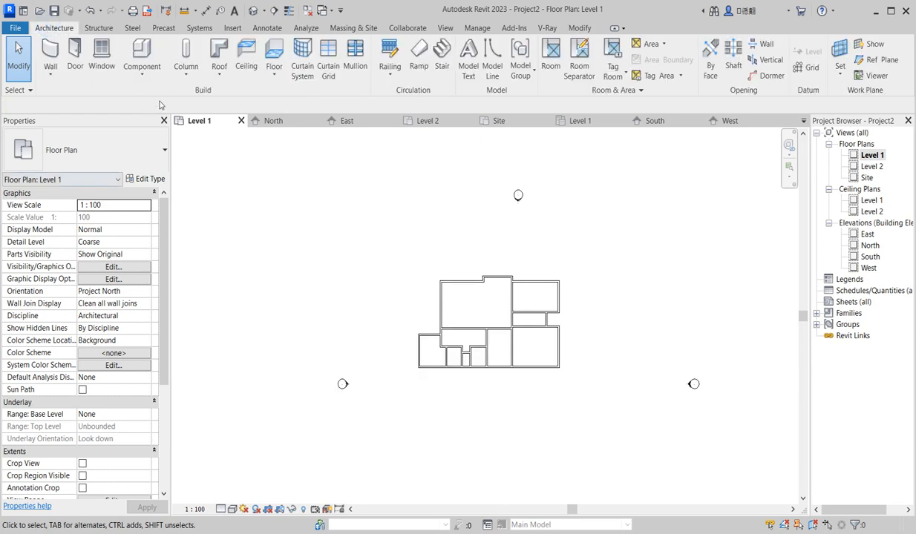
left_click(267, 77)
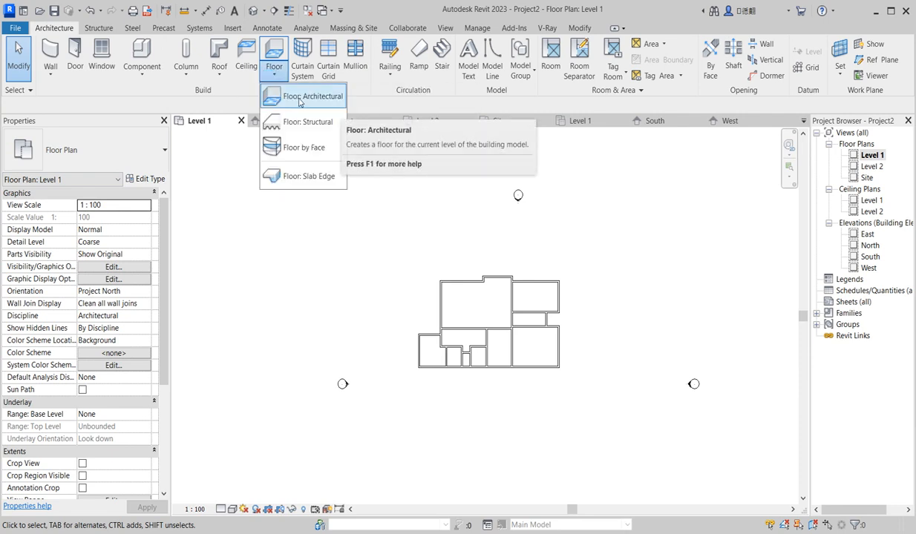
left_click(299, 102)
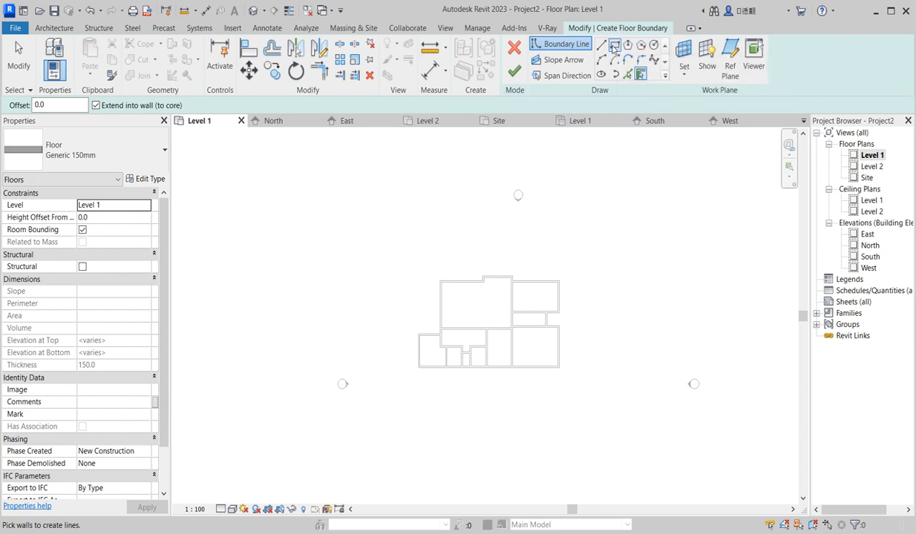
left_click(615, 47)
scroll(439, 287, "up", 4)
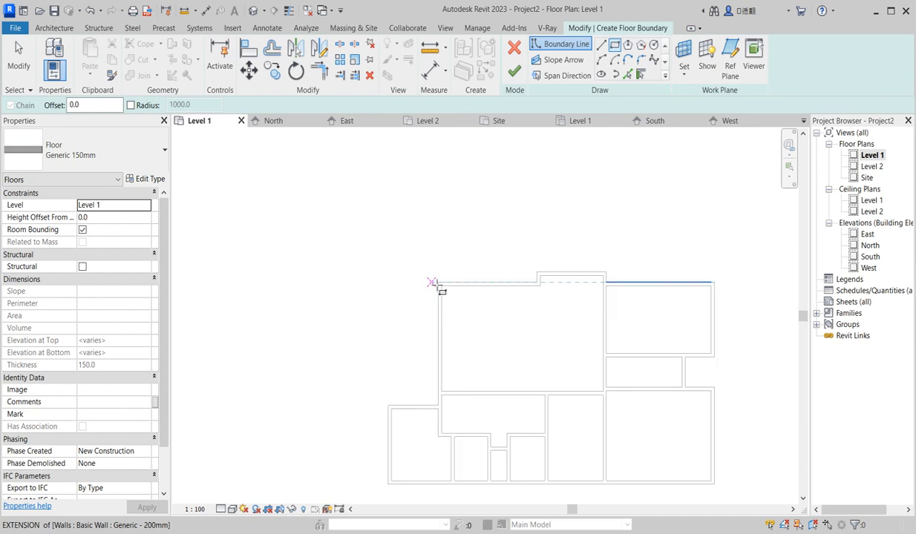
left_click(438, 283)
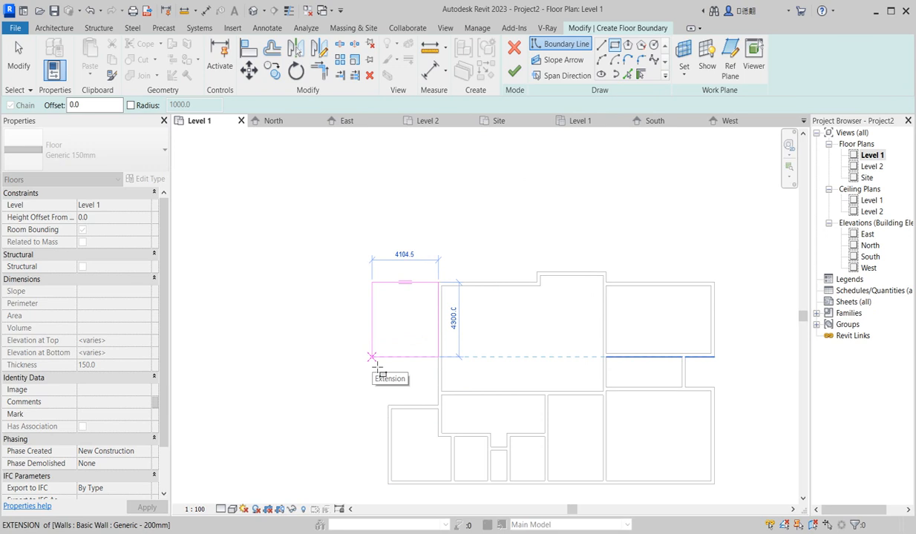
left_click(373, 359)
scroll(477, 305, "down", 2)
scroll(598, 300, "up", 1)
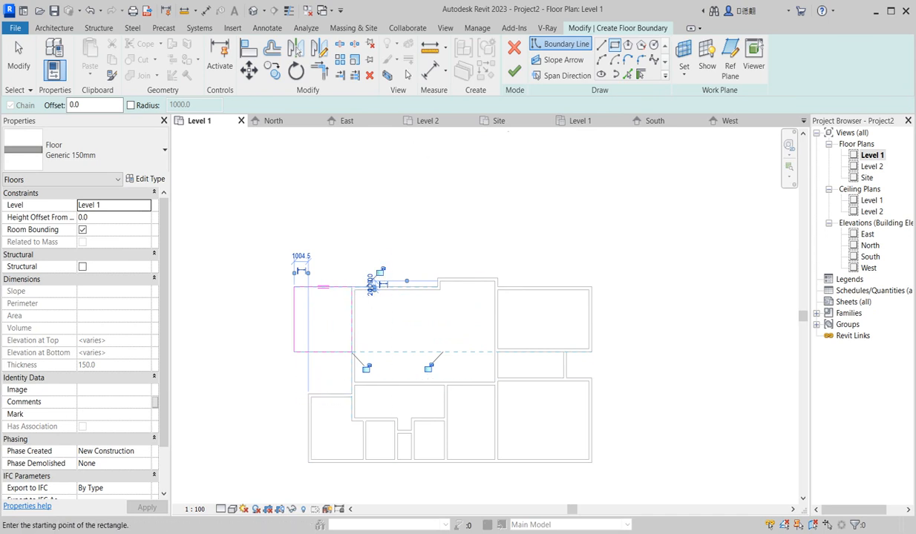
Step: Add floor boundary lines from the outer edges of the left wall, the lower-left room's walls and the long bottom wall
left_click(627, 75)
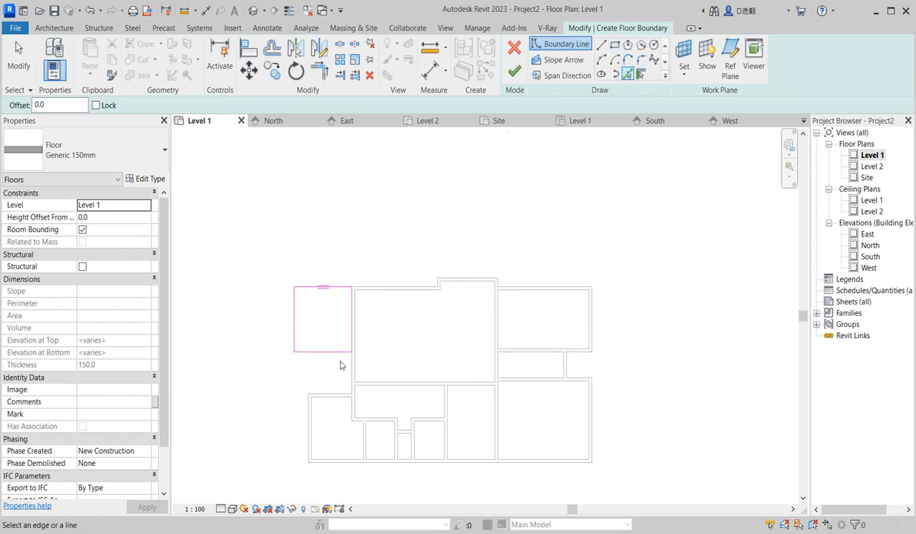
left_click(347, 377)
left_click(334, 401)
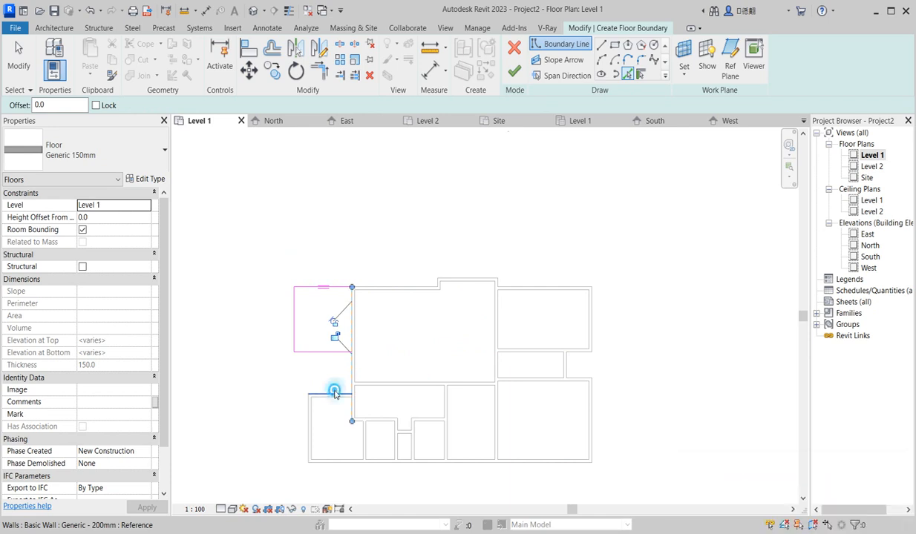
left_click(306, 419)
left_click(324, 469)
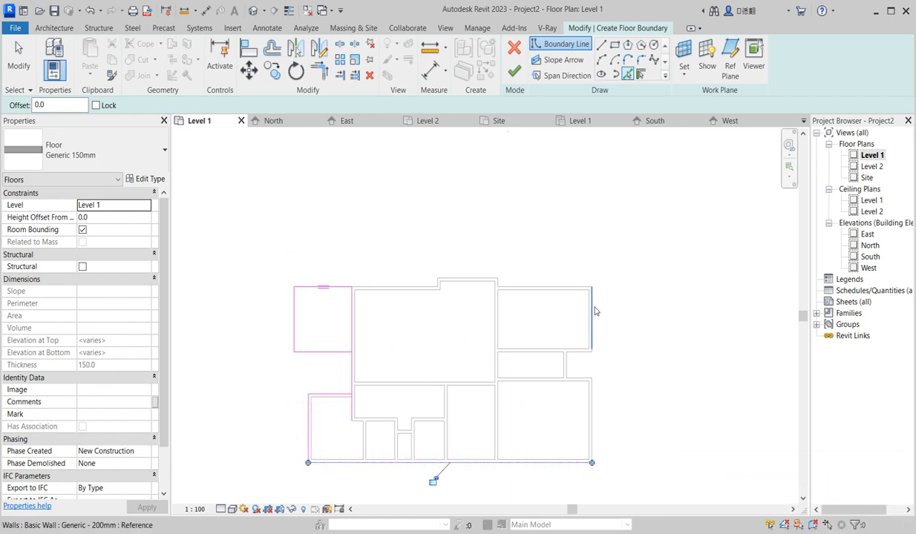
Step: Add floor boundary lines from the outer edges of the top walls, around the small projection, and the upper right room's right wall
left_click(420, 291)
scroll(440, 290, "up", 2)
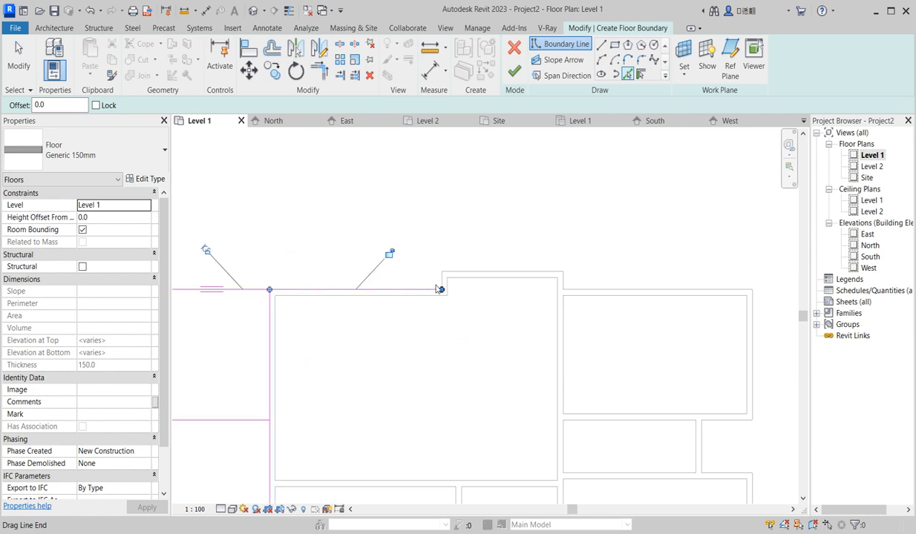
left_click(441, 272)
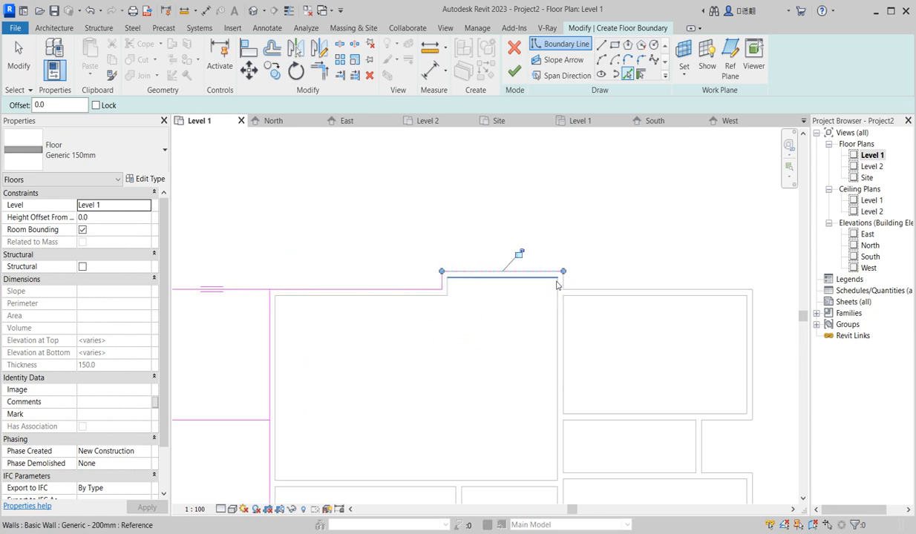
scroll(572, 283, "up", 3)
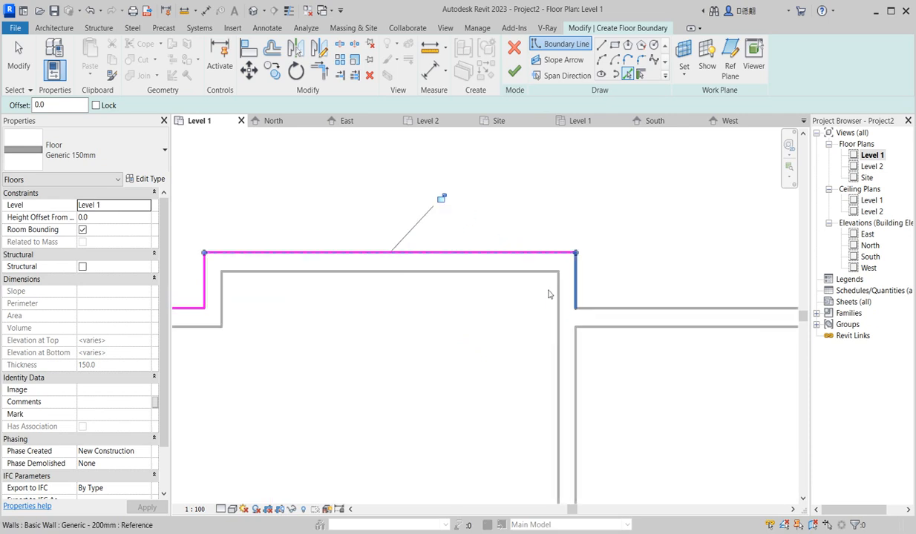
left_click(579, 282)
left_click(615, 316)
scroll(615, 316, "down", 5)
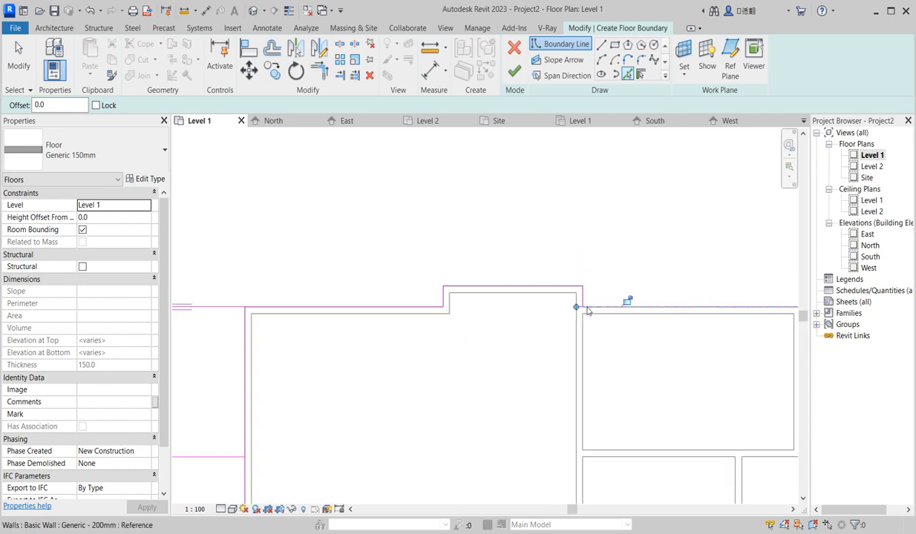
scroll(695, 377, "up", 2)
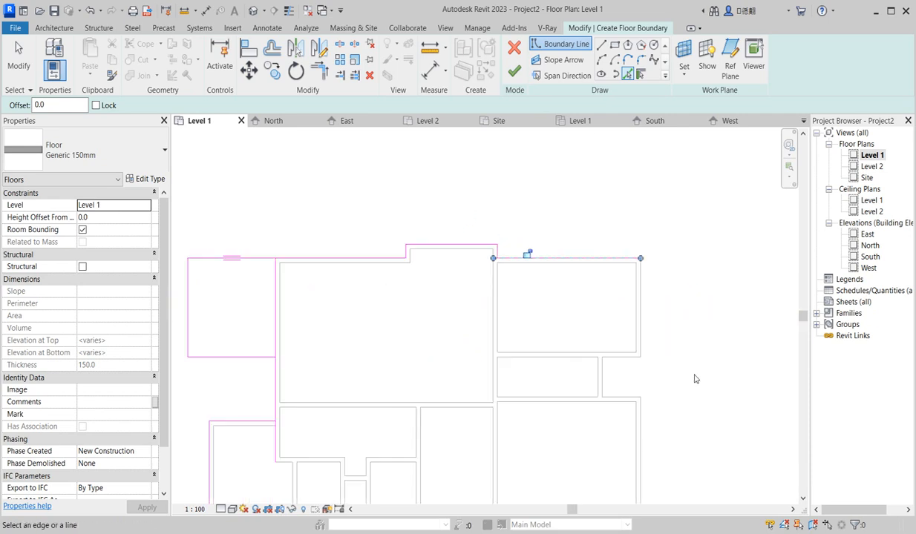
left_click(641, 333)
scroll(429, 321, "down", 5)
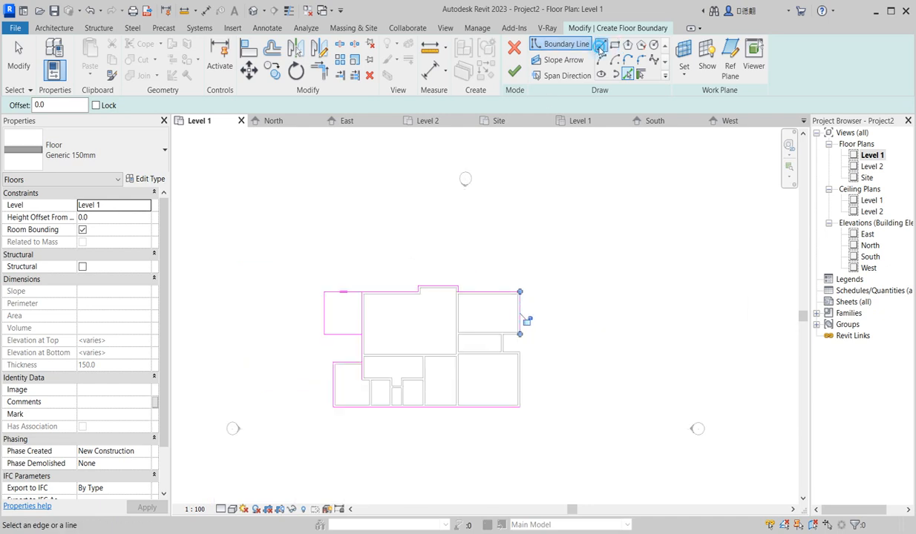
Step: Draw a stepped boundary from the upper right room's lower corner: outward, 1750 down, 4600 outward, and down to about the bottom wall
left_click(602, 46)
scroll(532, 297, "down", 2)
scroll(524, 323, "up", 3)
scroll(524, 322, "up", 3)
left_click(464, 289)
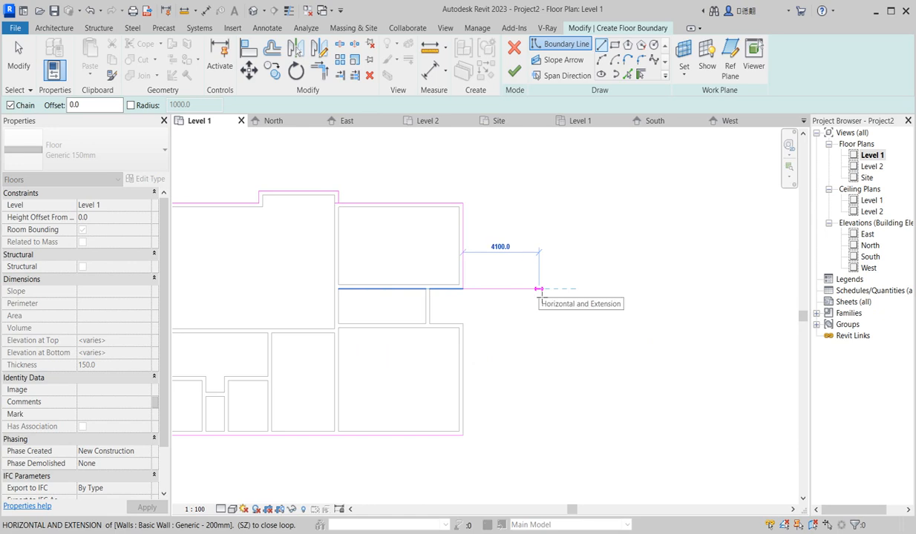
left_click(516, 289)
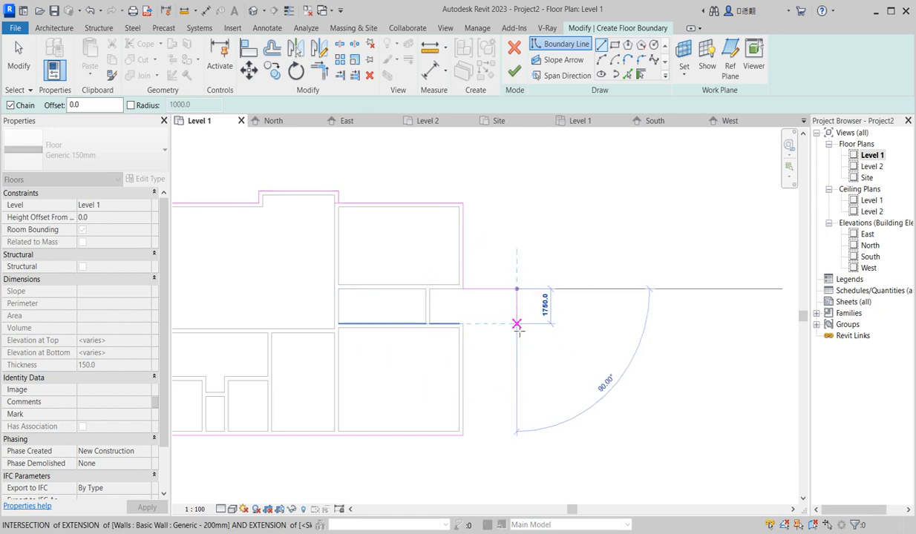
left_click(518, 324)
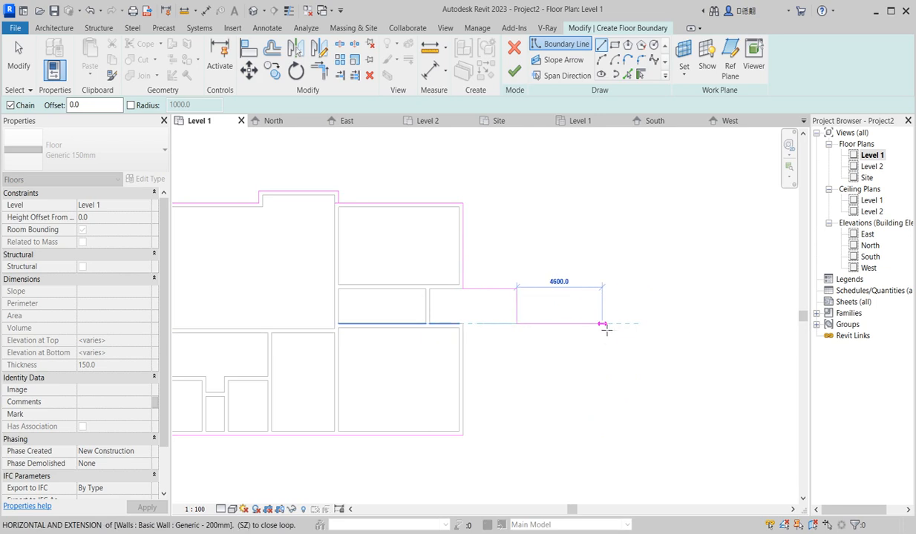
left_click(603, 325)
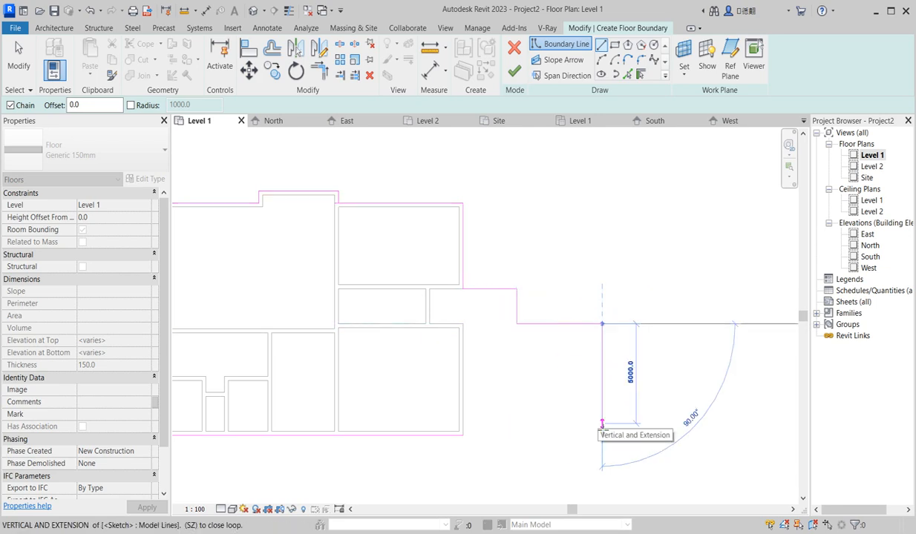
left_click(602, 432)
key("Escape")
Step: Trim and extend the bottom boundary line and the far right vertical line into a corner
left_click(320, 70)
left_click(429, 435)
left_click(601, 395)
scroll(597, 401, "down", 3)
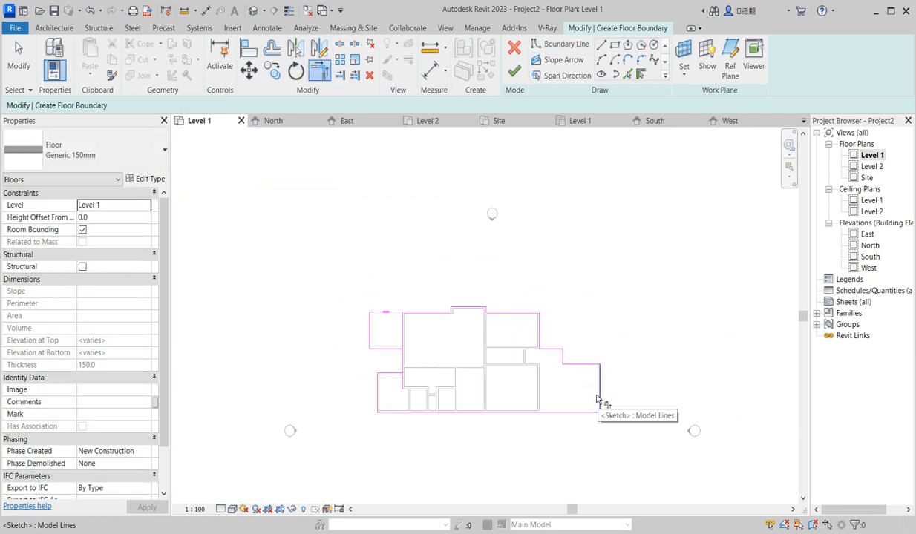
Step: Trim the upper right boundary line to the right side of the top projection
scroll(483, 327, "up", 4)
scroll(482, 327, "up", 2)
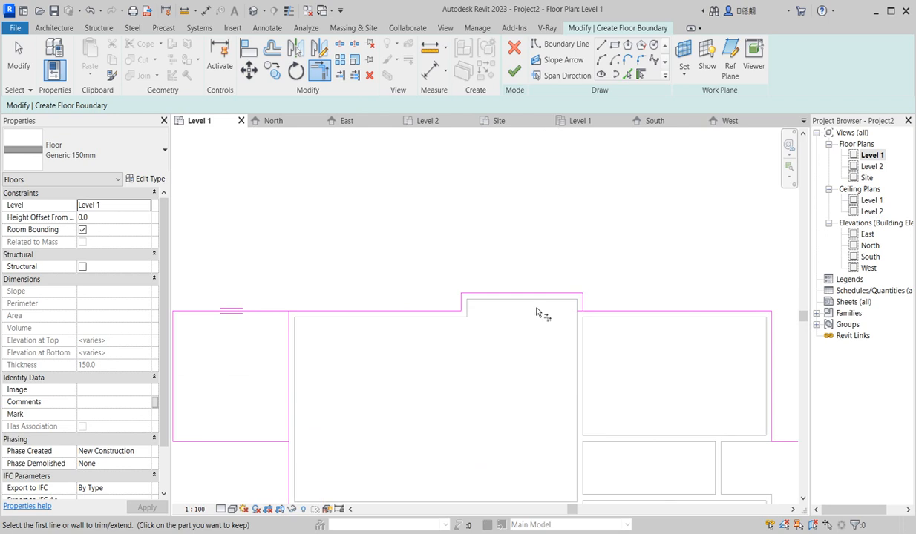
left_click(591, 311)
scroll(515, 341, "down", 3)
scroll(445, 358, "up", 2)
Step: Delete the boundary rectangle's 4300-long side that runs along the building's left wall
left_click(418, 408)
key("t")
key("r")
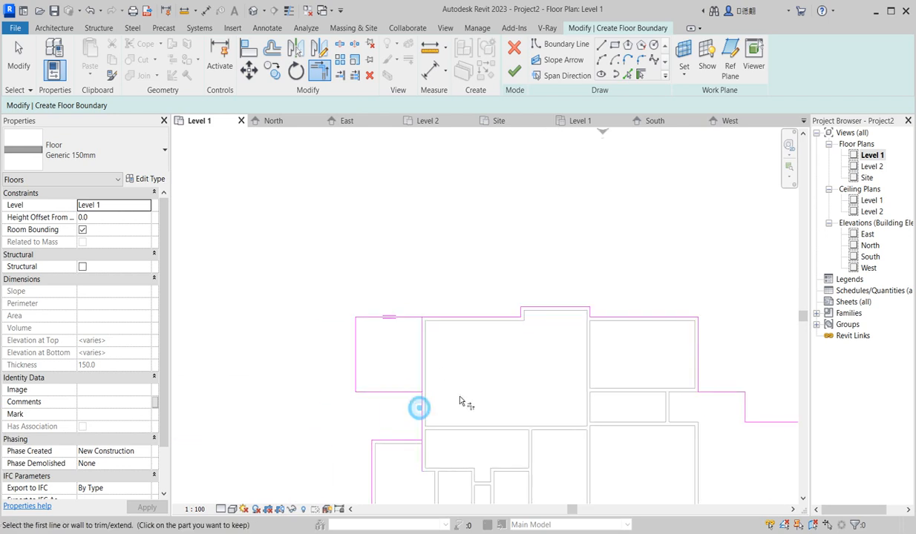
key("Escape")
left_click(420, 361)
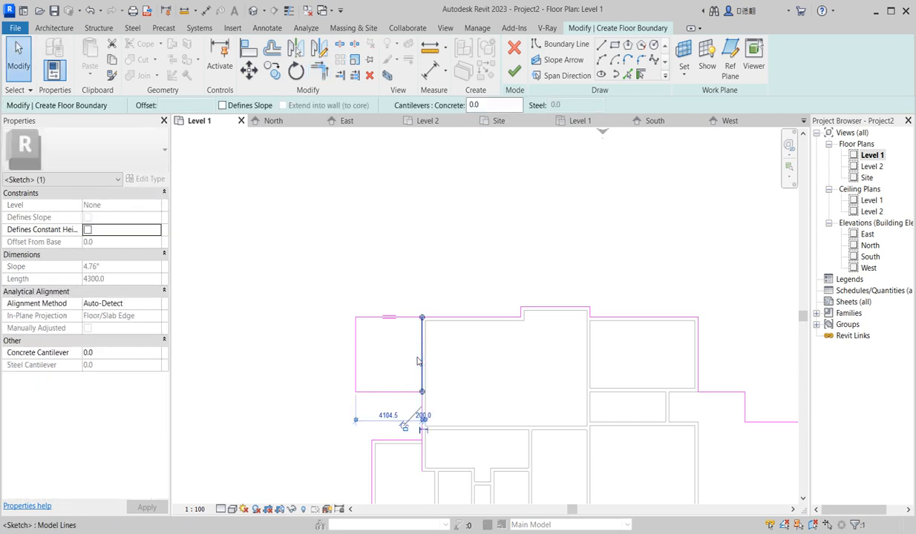
left_click(485, 443)
scroll(485, 443, "down", 2)
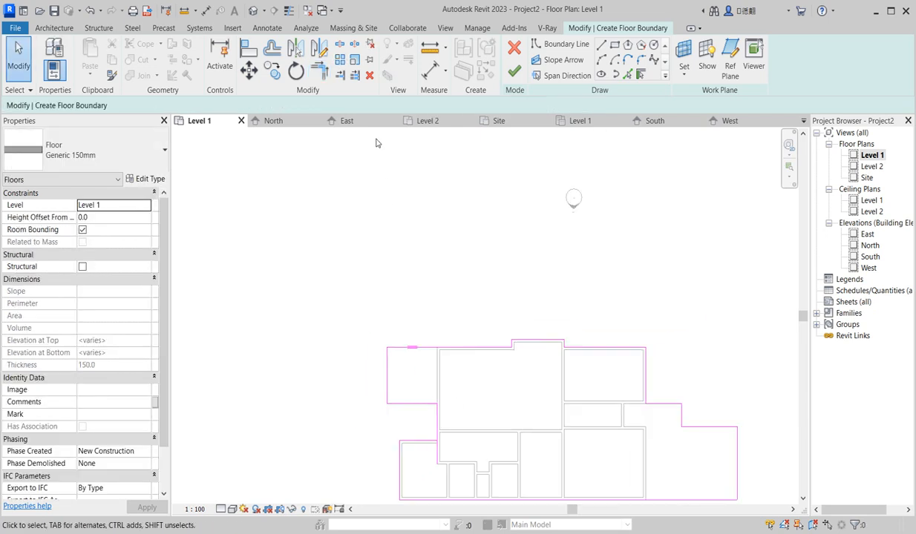
Step: Trim the left wall's boundary line into a corner with the upper boundary line of the lower-left room
left_click(319, 74)
scroll(435, 421, "down", 2)
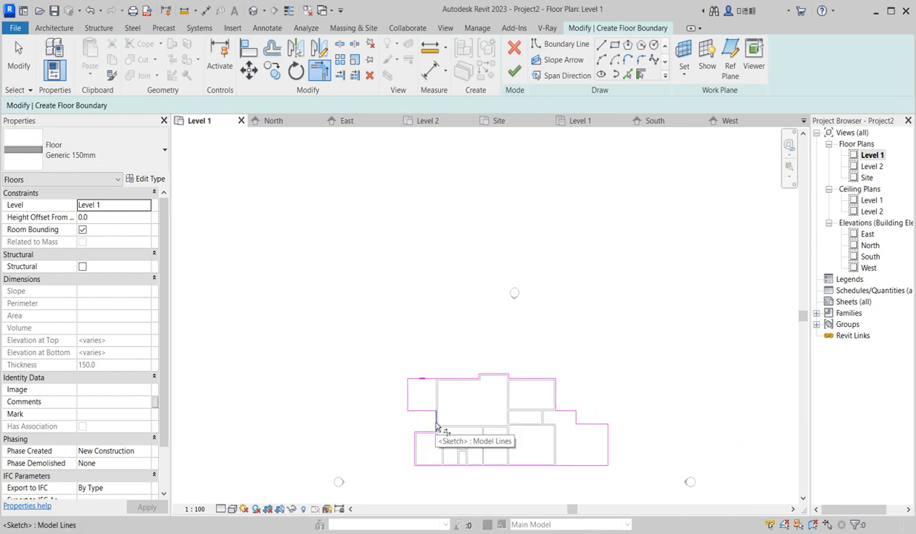
scroll(536, 428, "up", 2)
key("Escape")
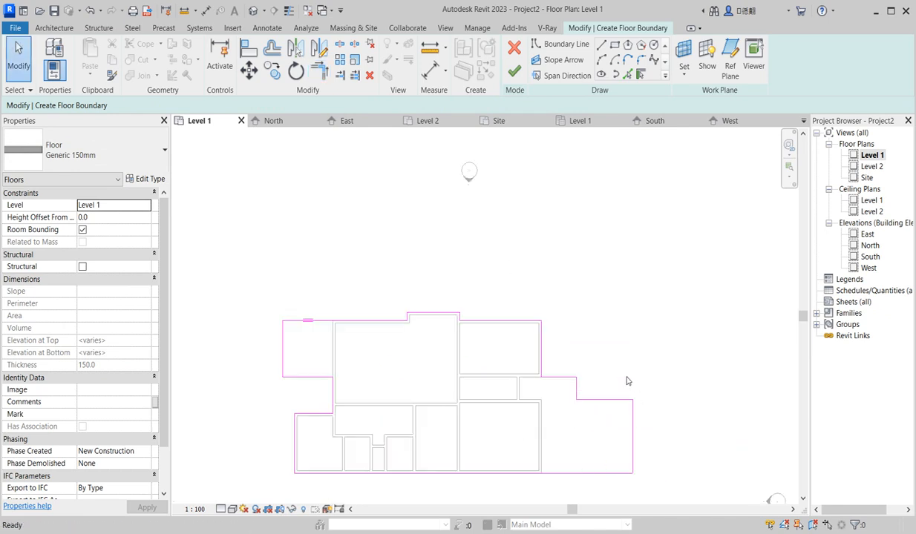
Step: Nudge the far right vertical boundary line seven increments toward the building
left_click(632, 414)
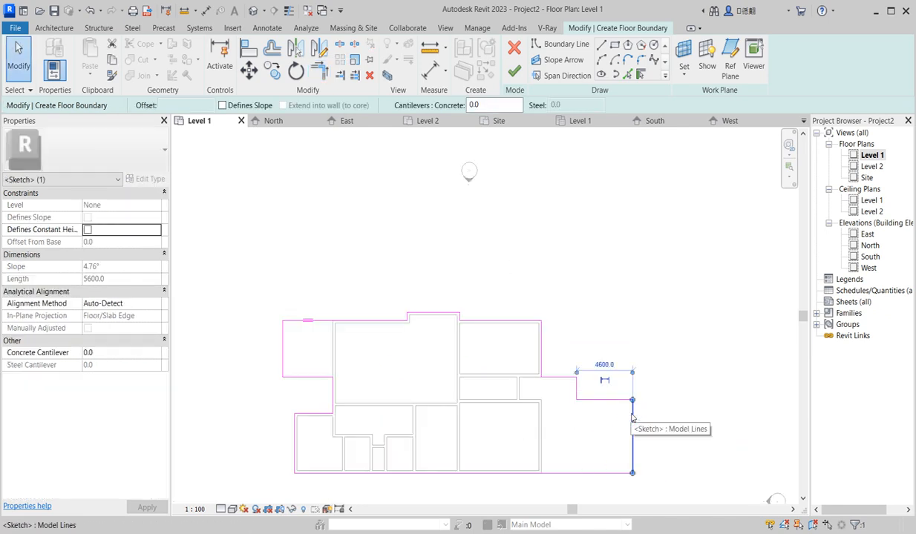
key("Left")
key("Left")
key("Left")
key("Left")
key("Left")
key("Left")
key("Left")
left_click(635, 363)
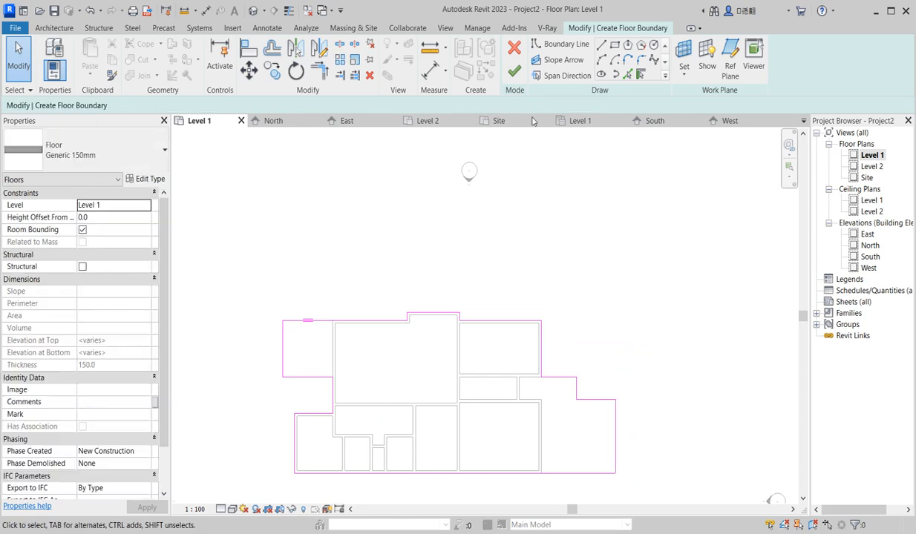
Step: Finish the boundary sketch to create the Generic 150mm floor
left_click(514, 70)
left_click(679, 285)
scroll(357, 350, "down", 3)
scroll(360, 386, "up", 5)
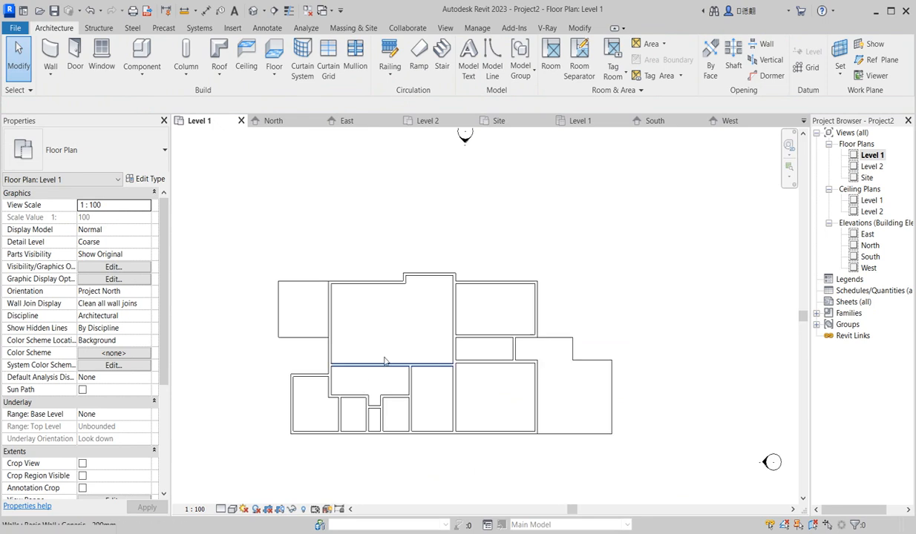
scroll(453, 353, "down", 4)
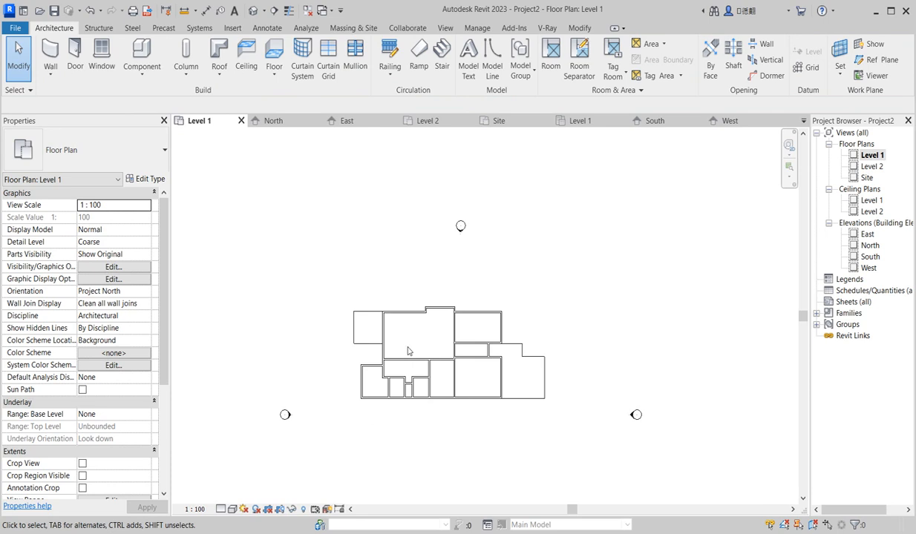
scroll(408, 351, "down", 2)
scroll(446, 356, "up", 4)
scroll(448, 350, "down", 3)
scroll(386, 360, "up", 4)
scroll(446, 316, "down", 2)
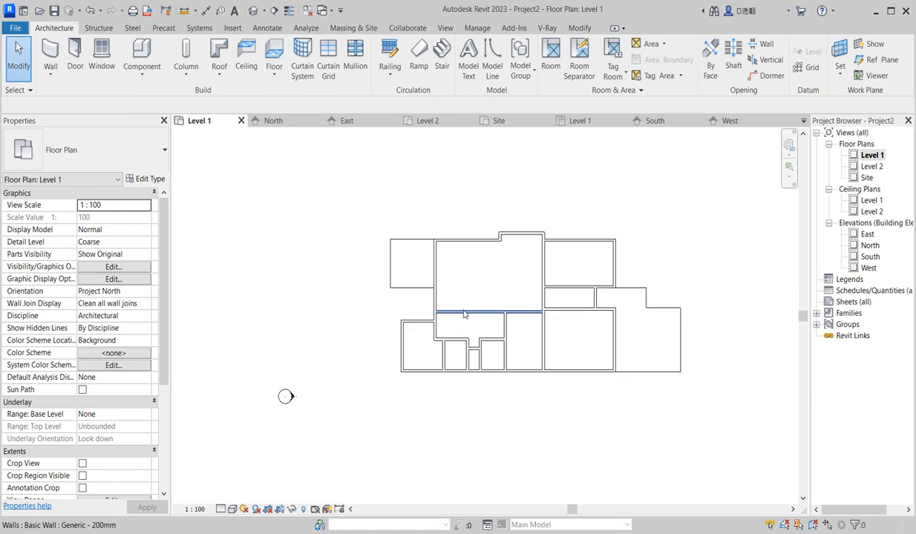
Step: Place an M_Single-Flush 0915 x 2134mm door in the wall between the lower-left room and the corridor
scroll(446, 315, "down", 2)
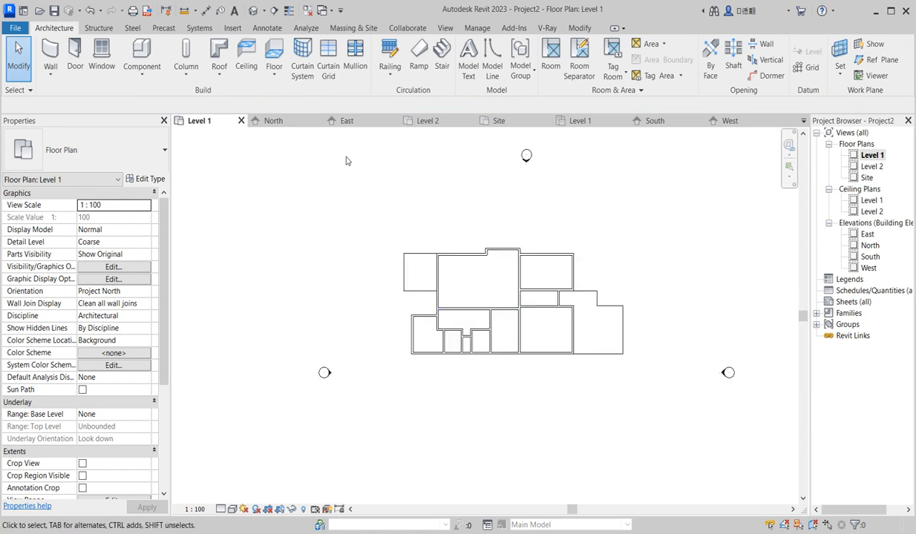
left_click(75, 59)
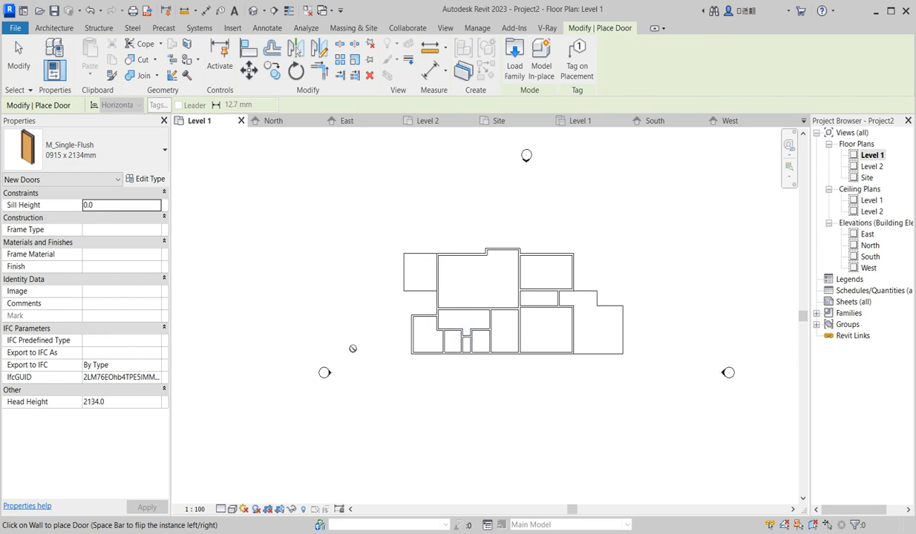
scroll(456, 340, "up", 5)
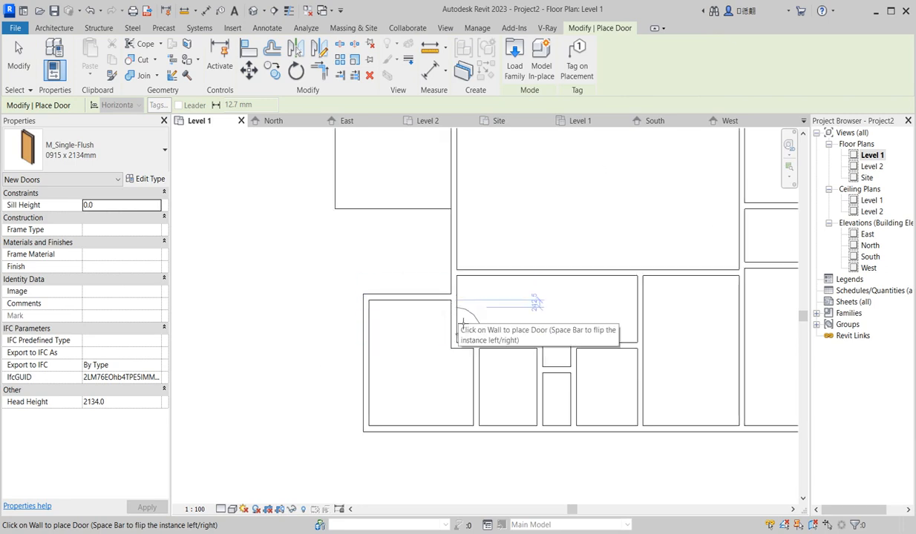
scroll(499, 323, "down", 3)
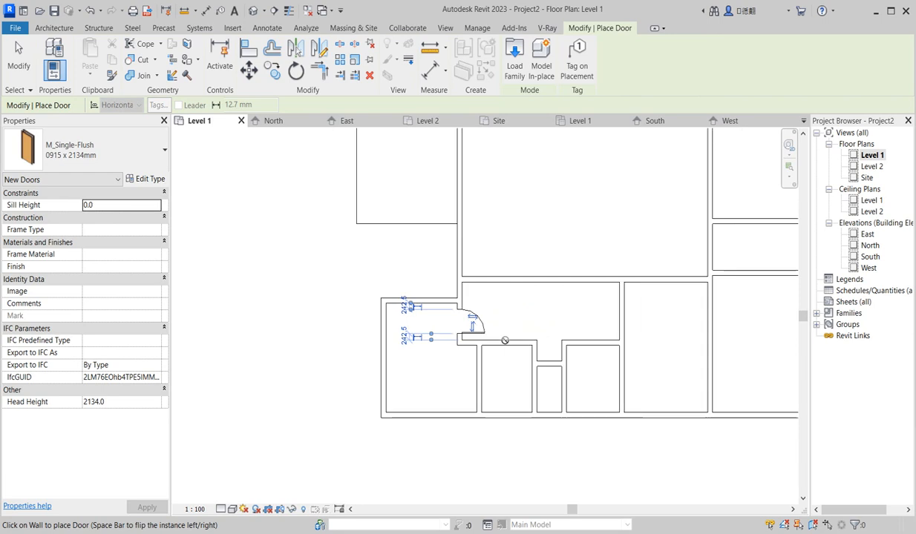
Step: Place M_Single-Flush doors from the corridor into the three small rooms below it and the room at its right end
scroll(549, 341, "down", 2)
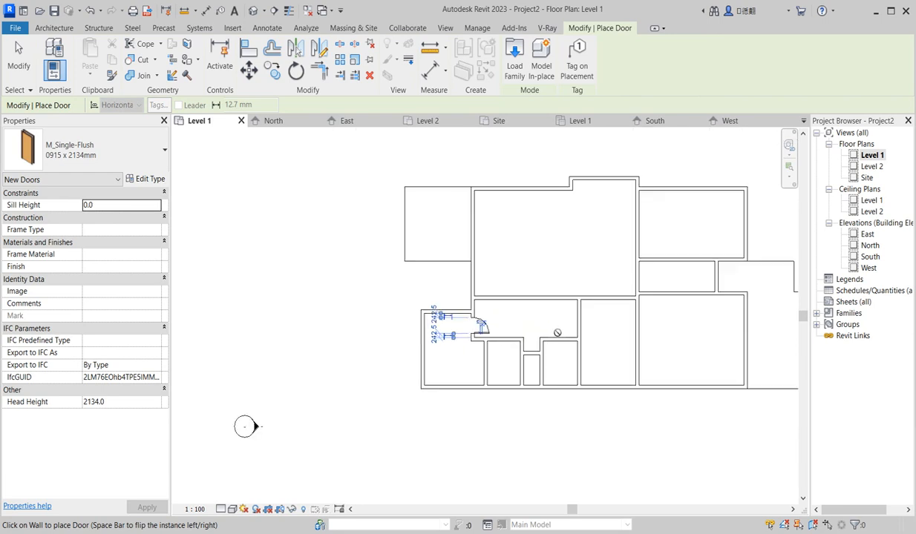
scroll(557, 332, "up", 1)
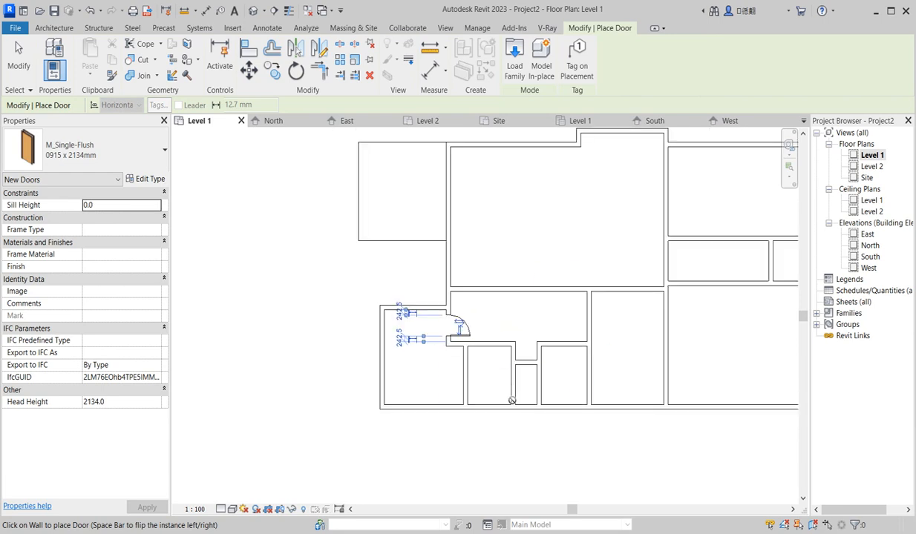
scroll(522, 391, "up", 2)
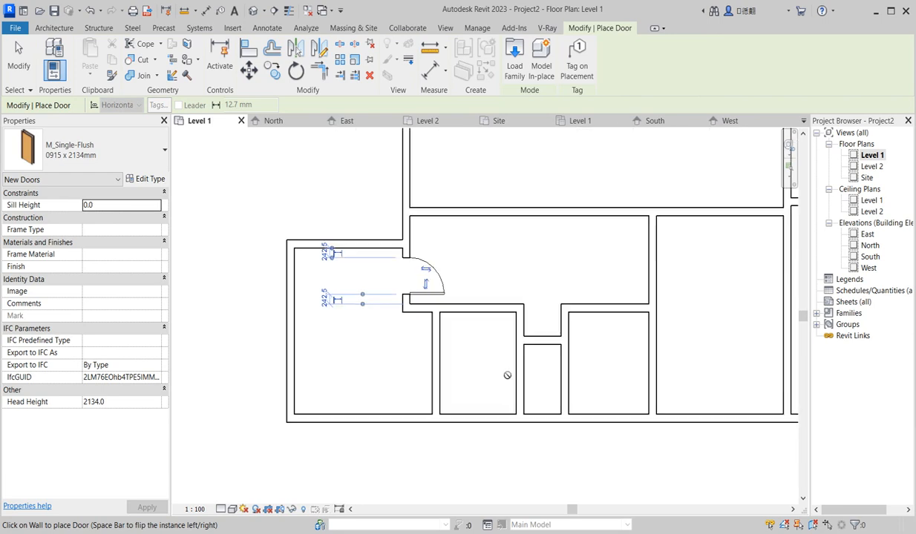
left_click(494, 310)
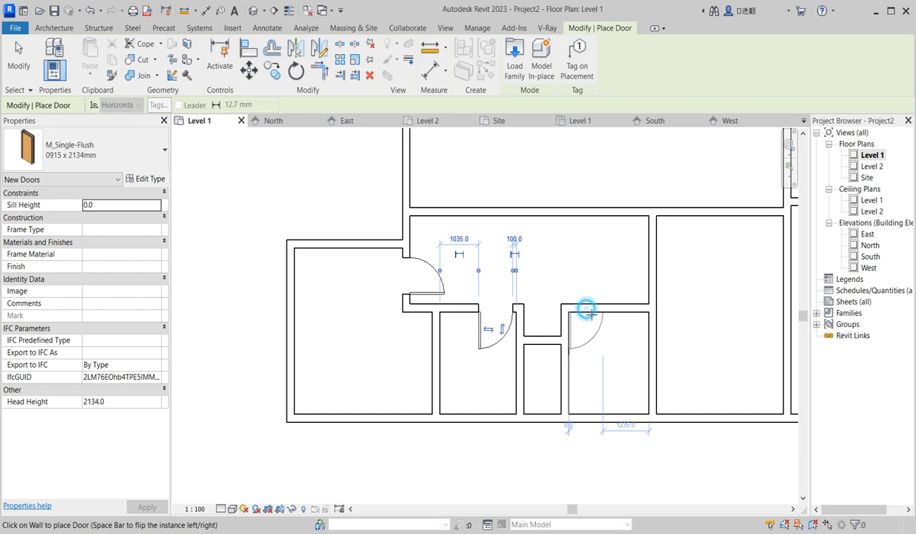
left_click(588, 312)
scroll(531, 375, "up", 3)
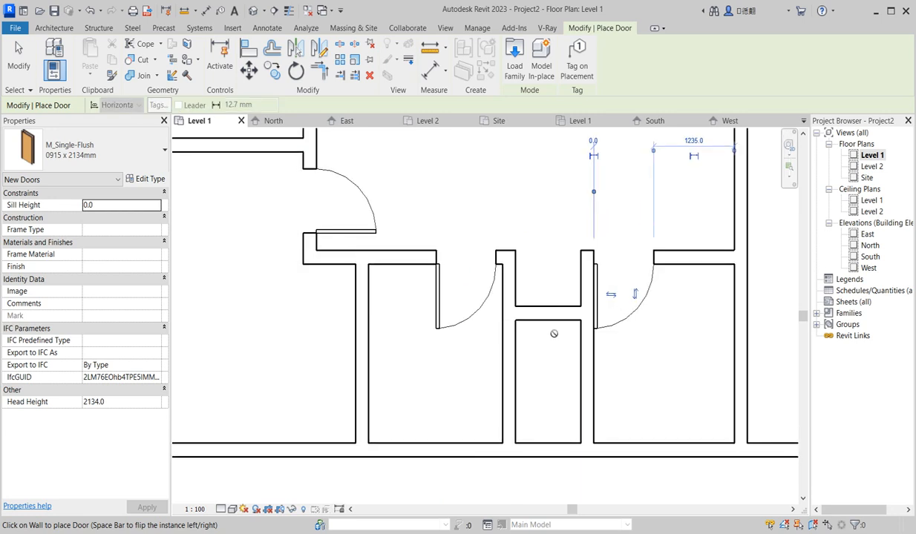
left_click(546, 322)
scroll(540, 364, "down", 5)
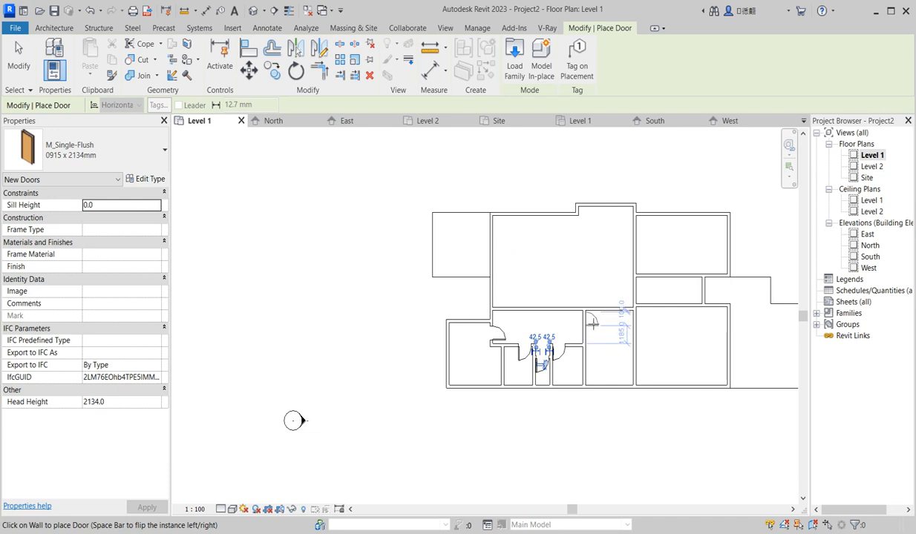
left_click(592, 321)
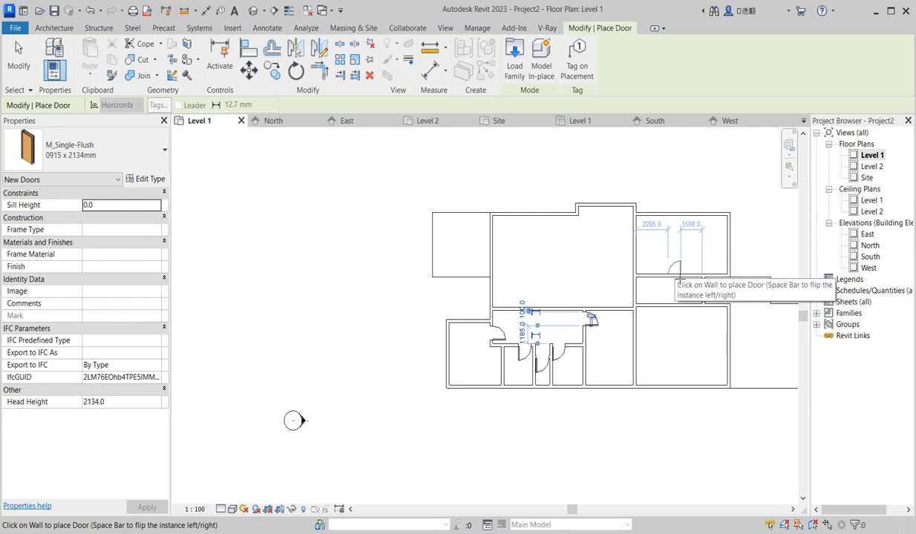
Step: Place M_Single-Flush doors in the upper, lower and right walls of the small hallway on the building's right side
left_click(674, 274)
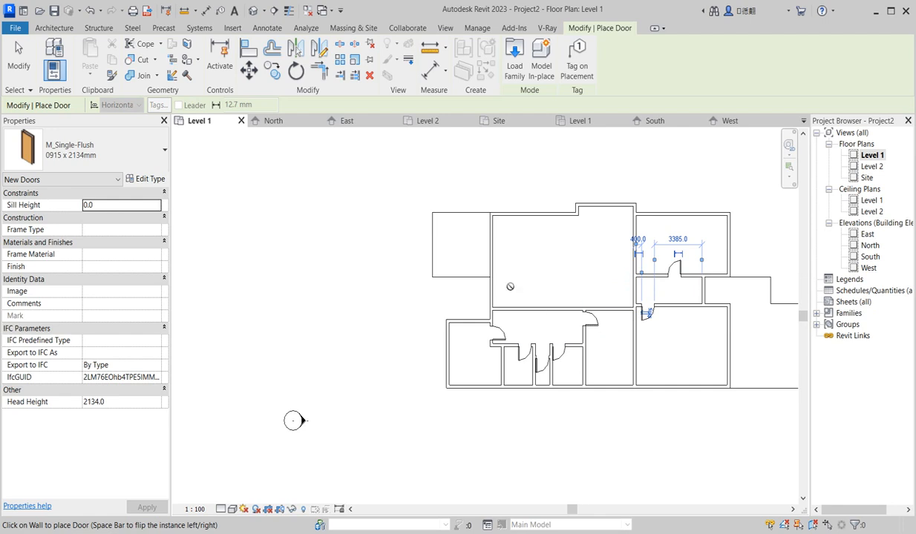
scroll(377, 376, "down", 2)
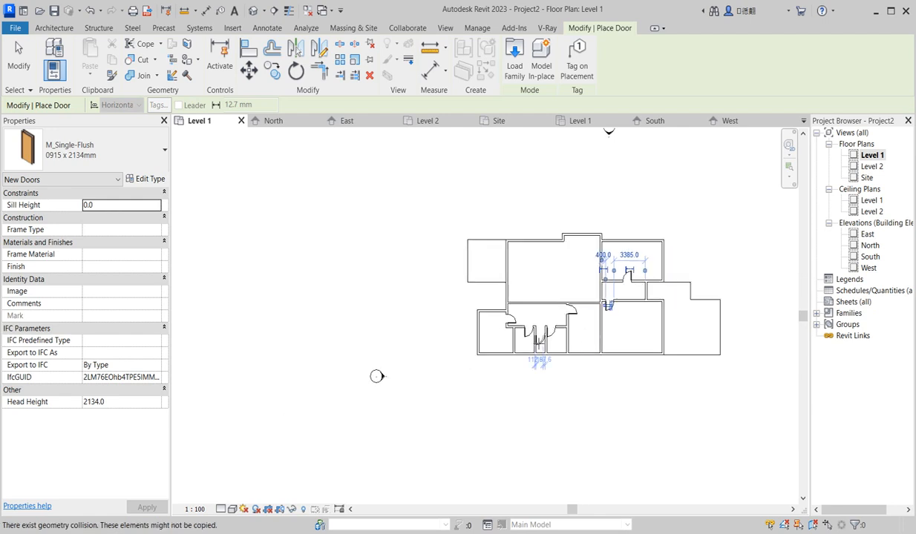
scroll(642, 294, "up", 2)
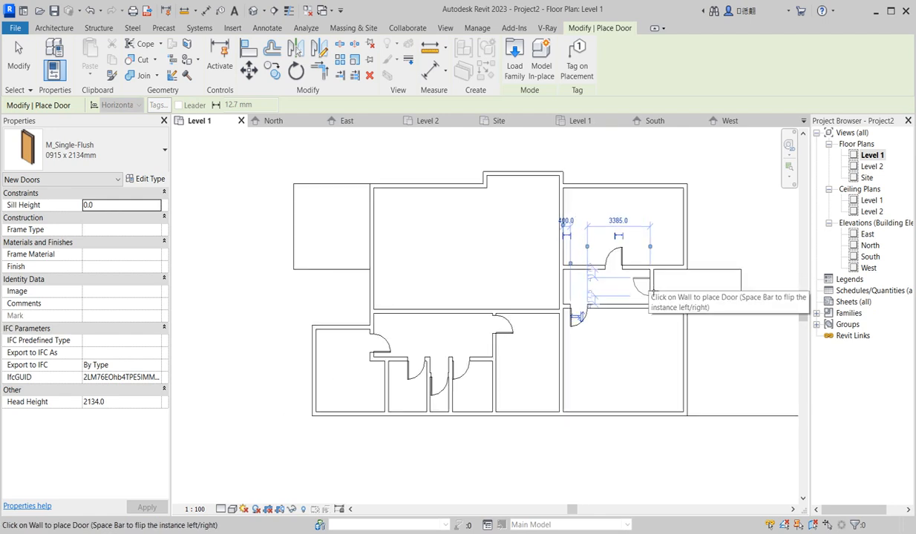
left_click(657, 286)
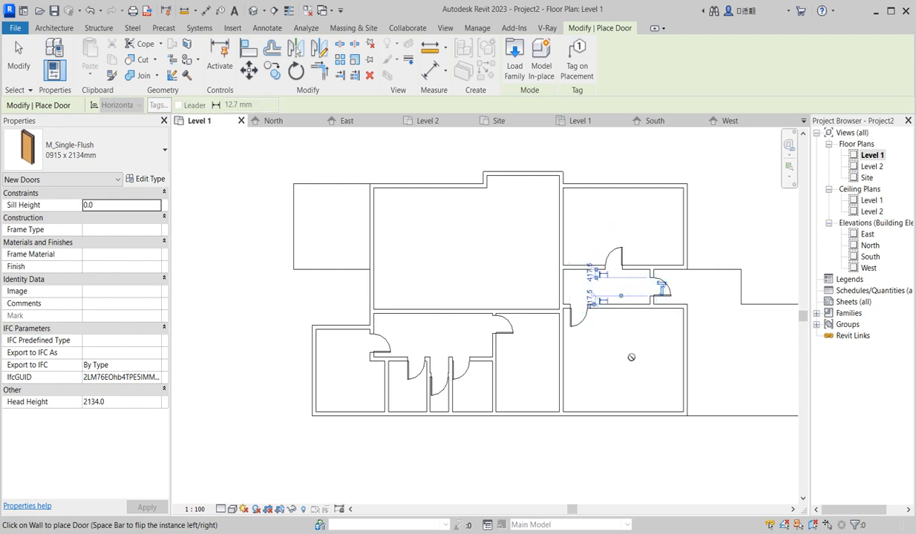
key("Escape")
key("Escape")
Step: Draw a 3000-high Generic - 200mm vertical wall 4100 long across the upper-right room, 1500 from its left side
scroll(601, 307, "down", 4)
scroll(607, 291, "up", 5)
left_click(581, 281)
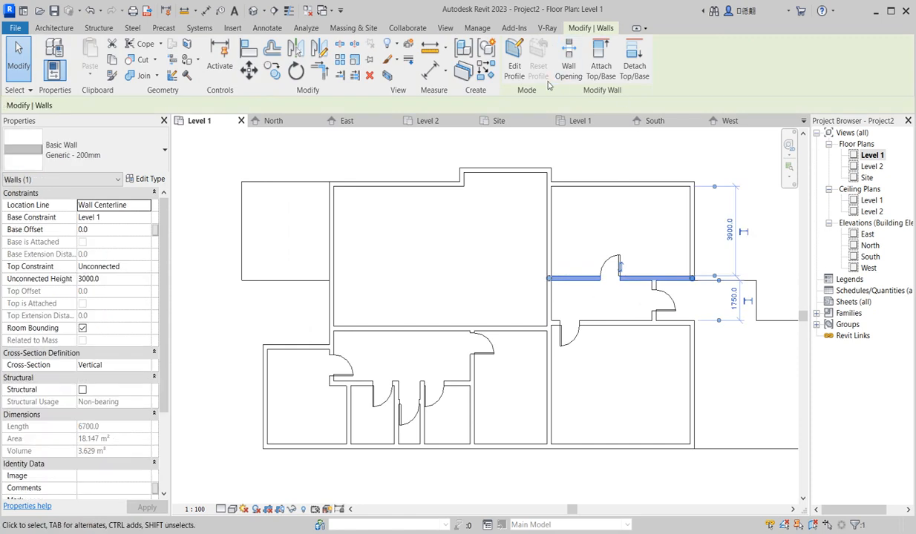
key("w")
key("a")
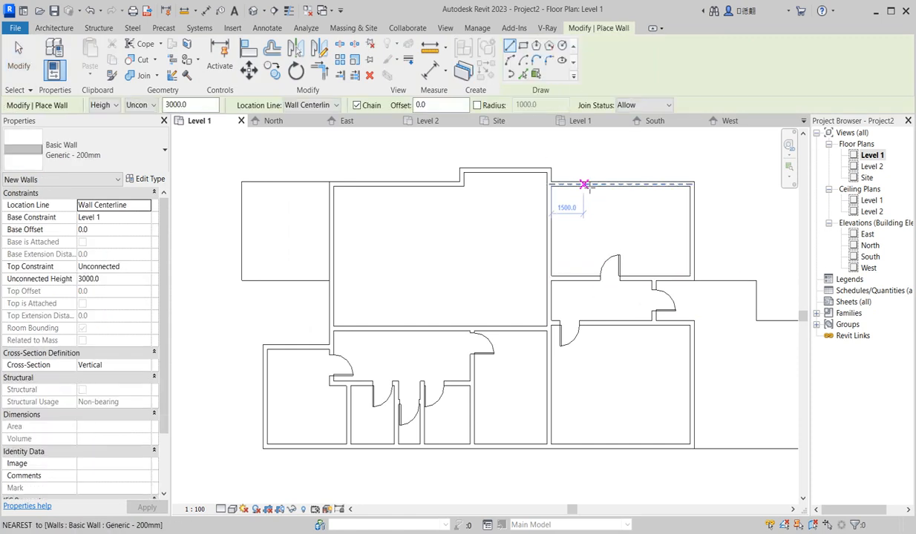
left_click(585, 185)
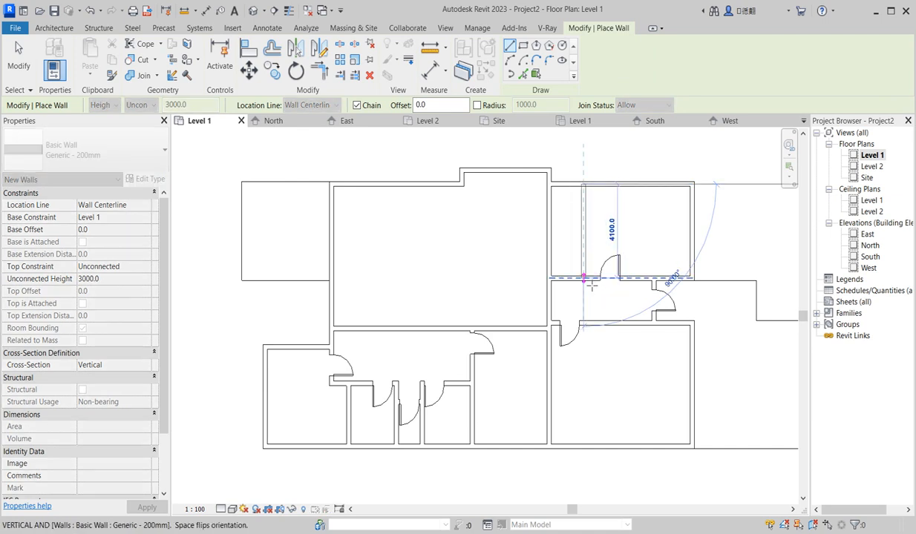
left_click(585, 278)
key("Escape")
key("Escape")
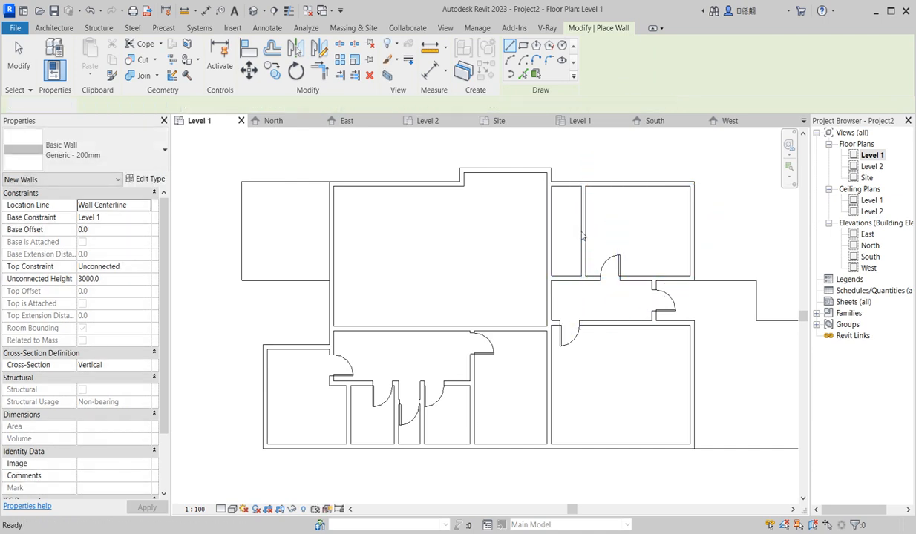
Step: Move the new vertical partition in the upper-right room slightly to the right, toward the room's door
left_click(584, 245)
scroll(586, 245, "up", 2)
left_click_drag(586, 245, 593, 245)
key("Right")
left_click(650, 213)
scroll(648, 214, "down", 2)
scroll(575, 313, "down", 2)
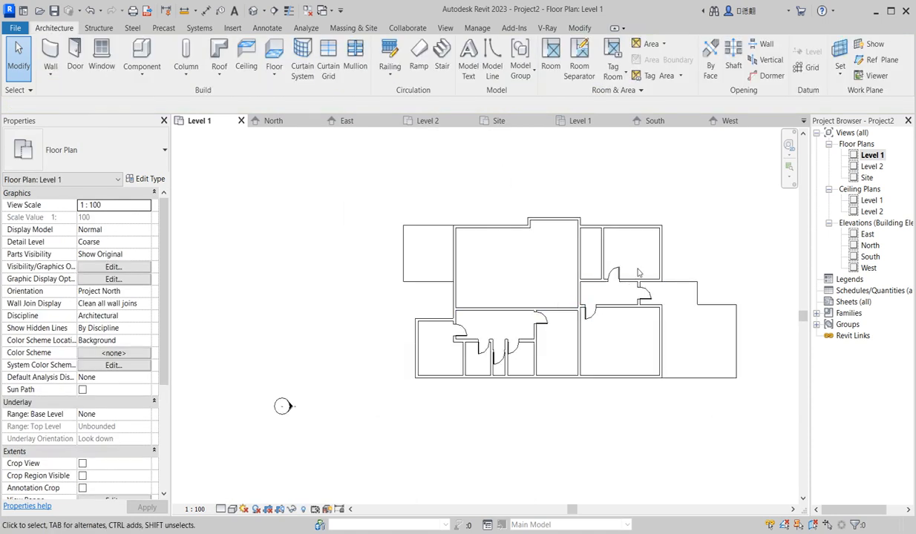
Step: Split the horizontal wall between the large central room and the corridor, left of the corridor's right-end door
left_click(512, 266)
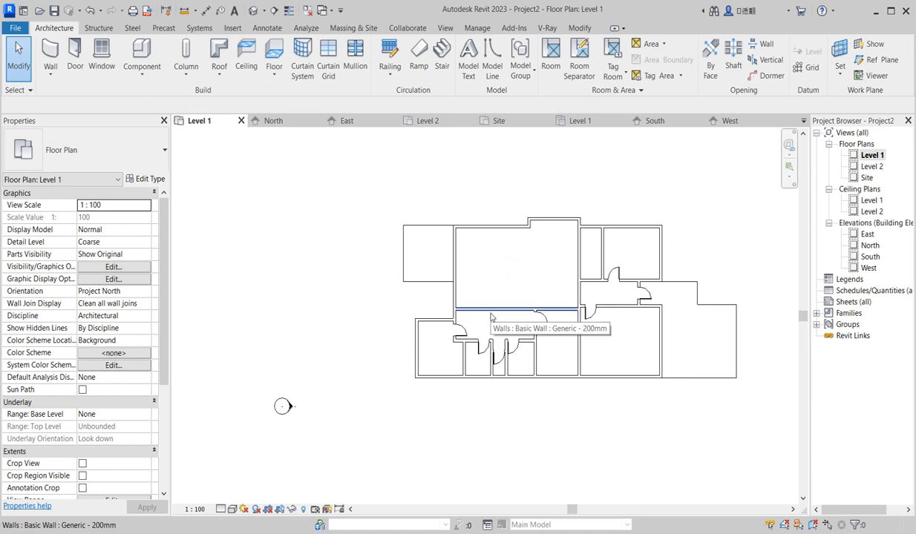
scroll(491, 318, "up", 2)
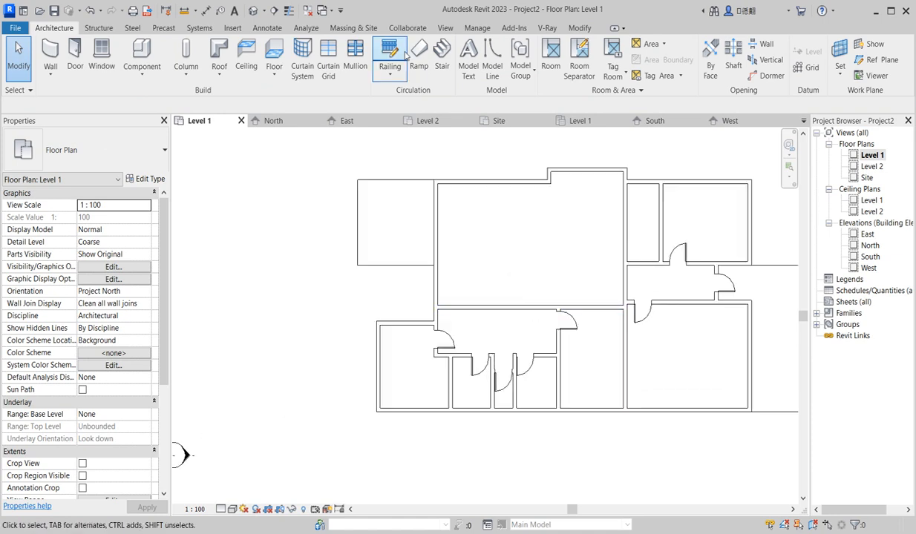
left_click(577, 28)
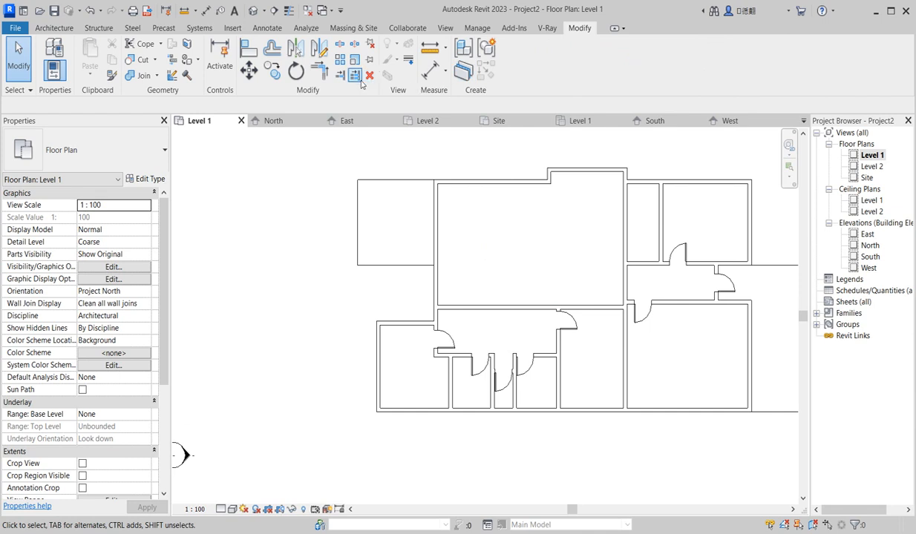
left_click(339, 46)
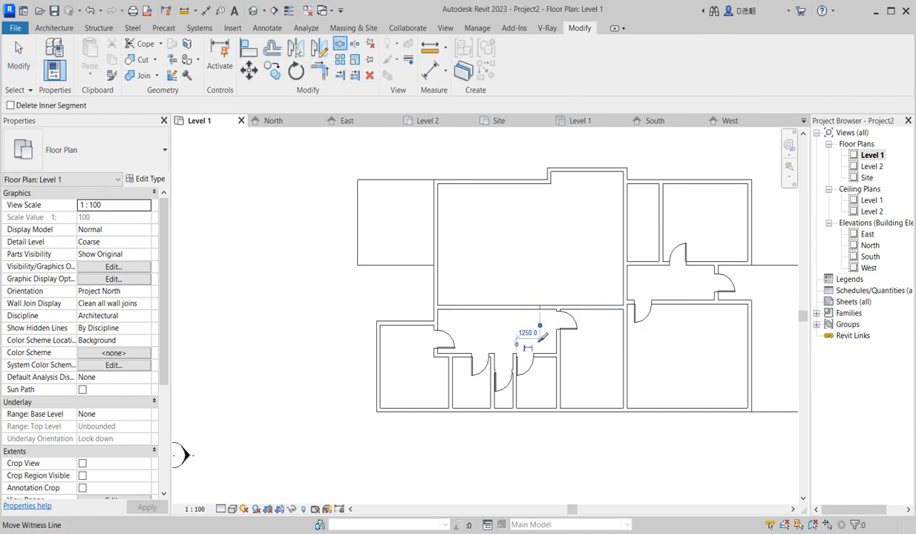
scroll(539, 319, "up", 3)
key("Escape")
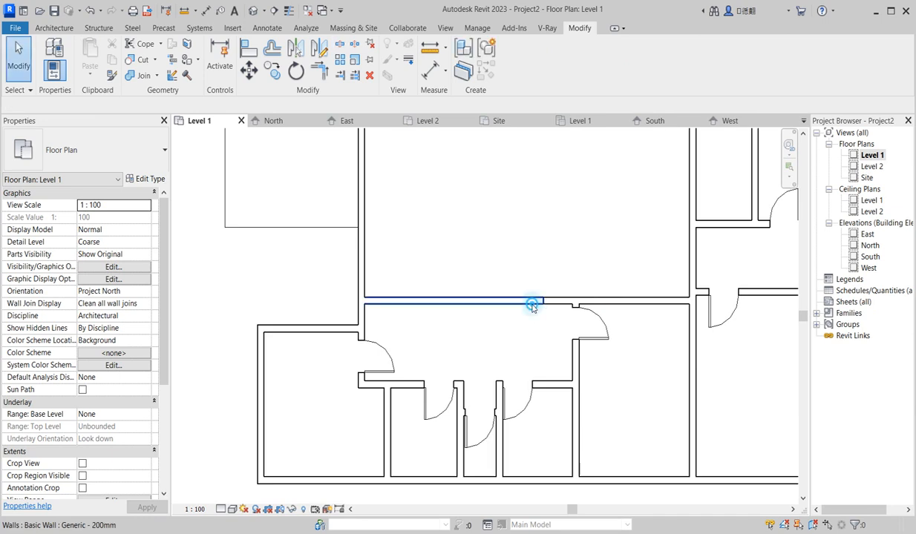
Step: Pull the ends of the split wall segments apart to open a gap between the large room and the corridor
left_click(545, 302)
mouse_move(544, 301)
left_mouse_down()
mouse_move(511, 301)
mouse_move(562, 303)
left_mouse_up()
left_click(548, 303)
left_click(544, 328)
scroll(544, 310, "down", 5)
scroll(538, 297, "up", 5)
scroll(491, 304, "down", 4)
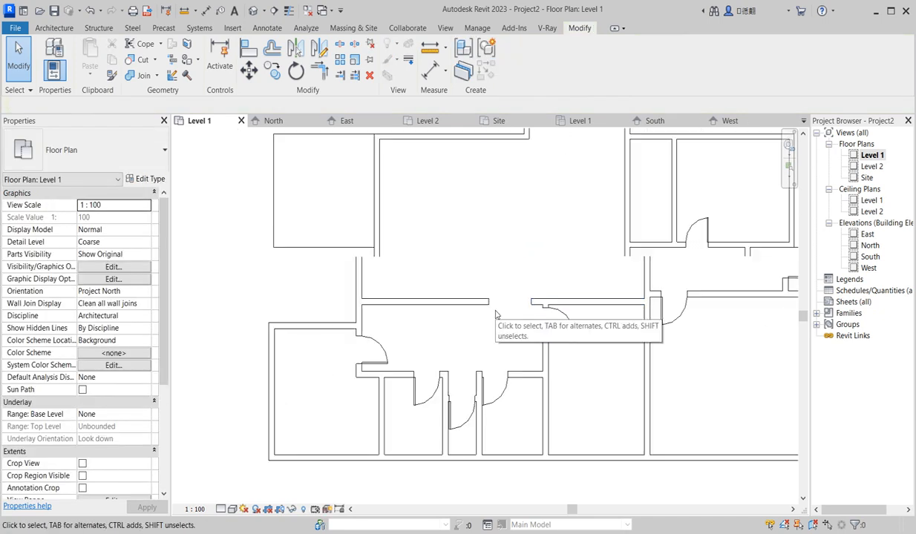
Step: Resize the opening by shortening the right wall segment to 3800 and extending the left segment to 5200
scroll(497, 313, "up", 3)
scroll(512, 308, "down", 3)
scroll(532, 303, "up", 3)
left_click(532, 303)
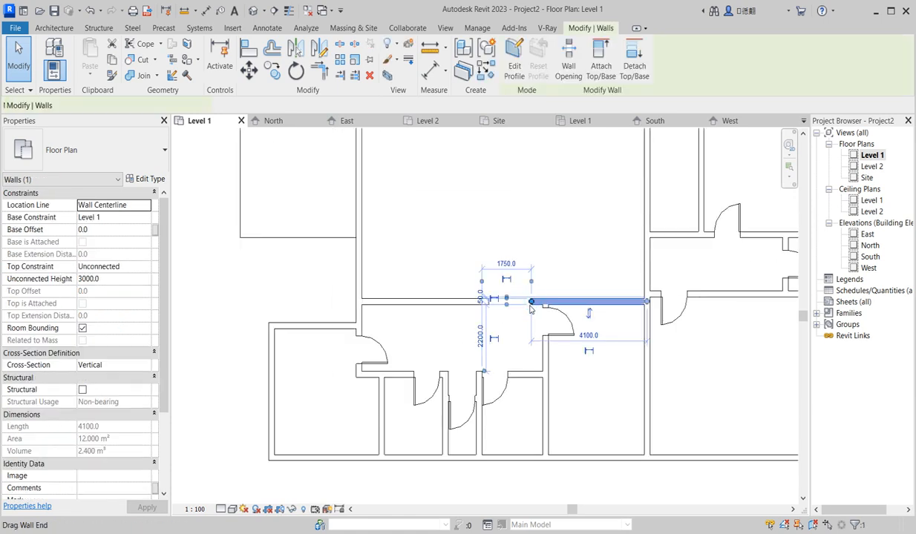
scroll(520, 303, "up", 3)
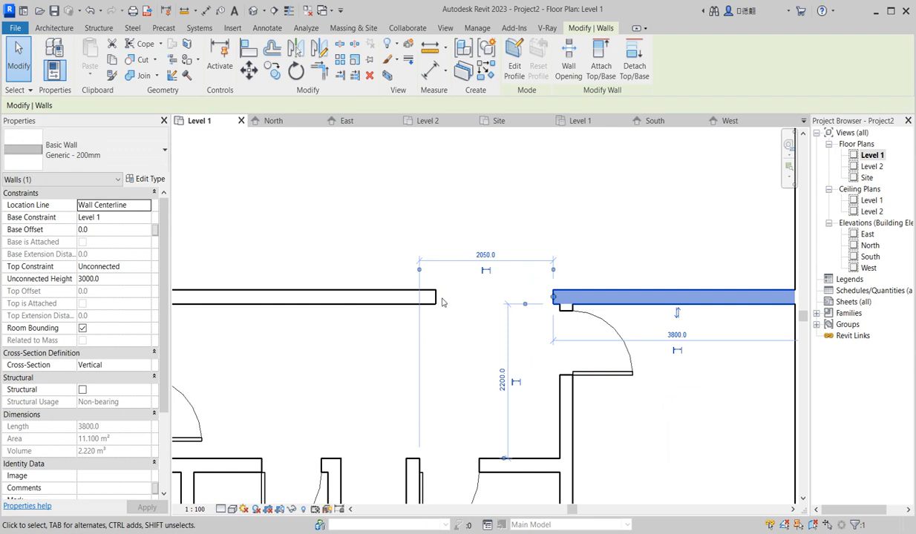
left_click(436, 297)
key("r")
key("s")
left_click_drag(481, 300, 479, 299)
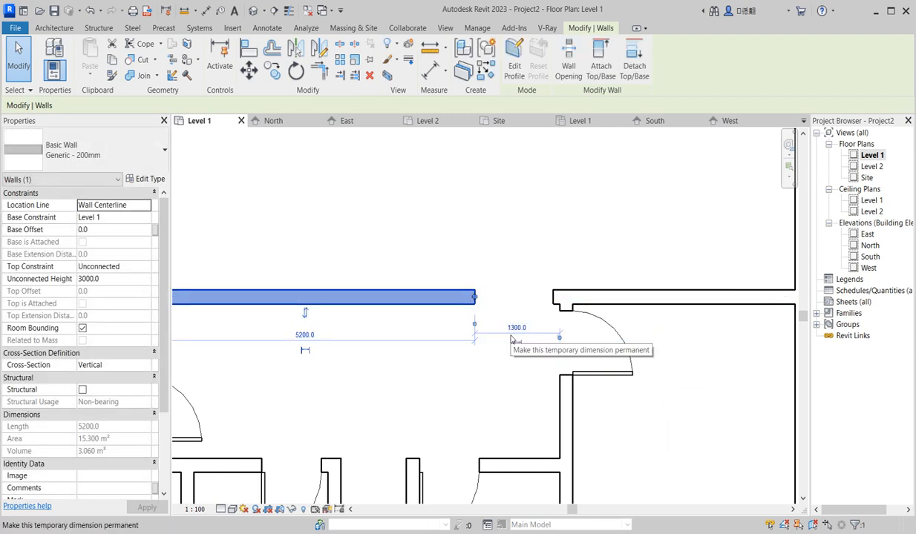
scroll(505, 274, "down", 5)
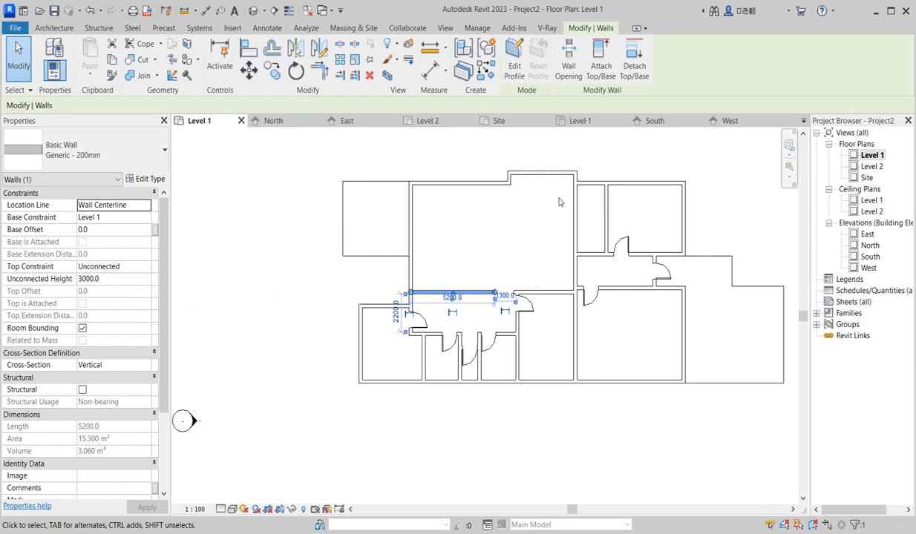
left_click(492, 247)
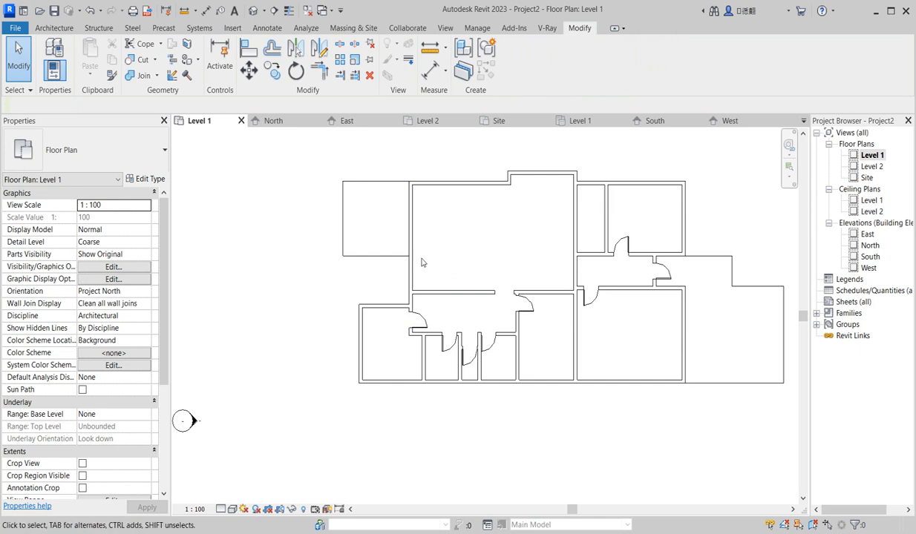
Step: Start the Door tool and check the door types already loaded in the project
scroll(403, 269, "down", 1)
scroll(482, 263, "down", 1)
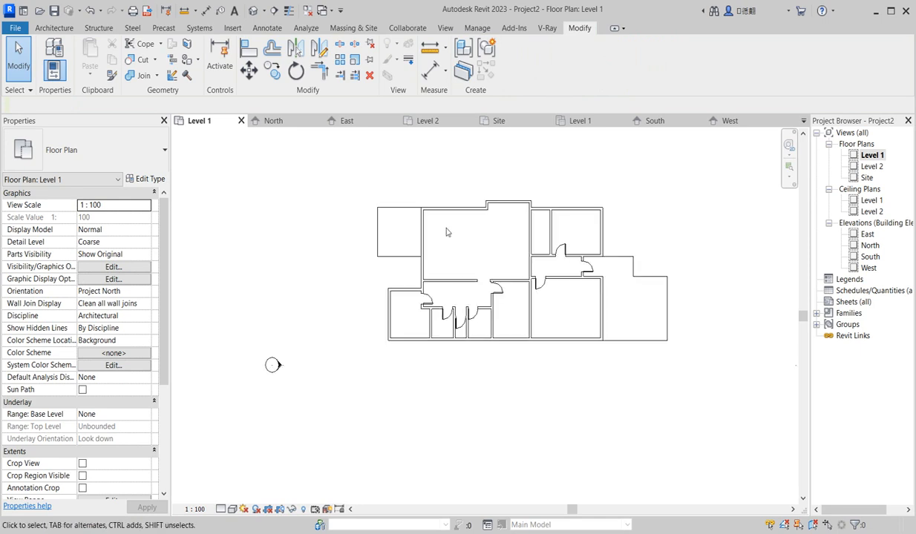
scroll(446, 232, "up", 2)
left_click(53, 30)
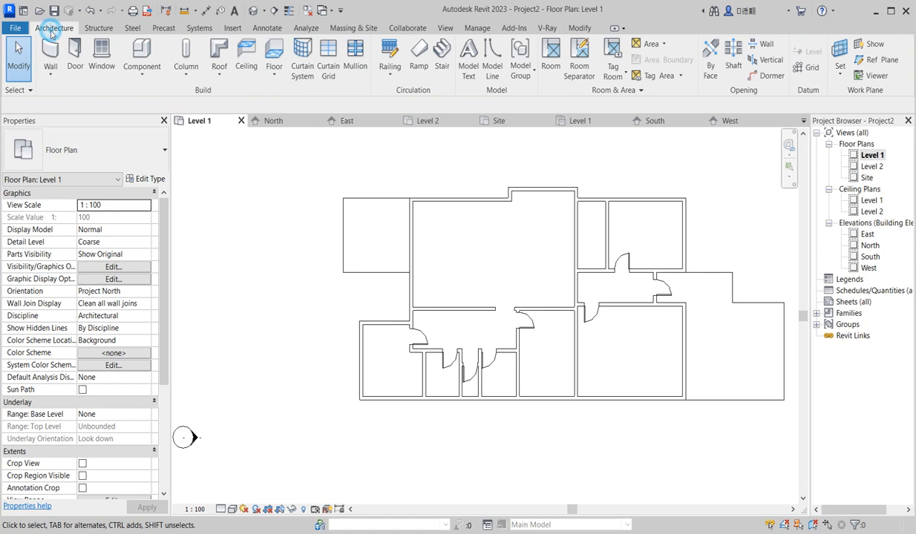
left_click(75, 53)
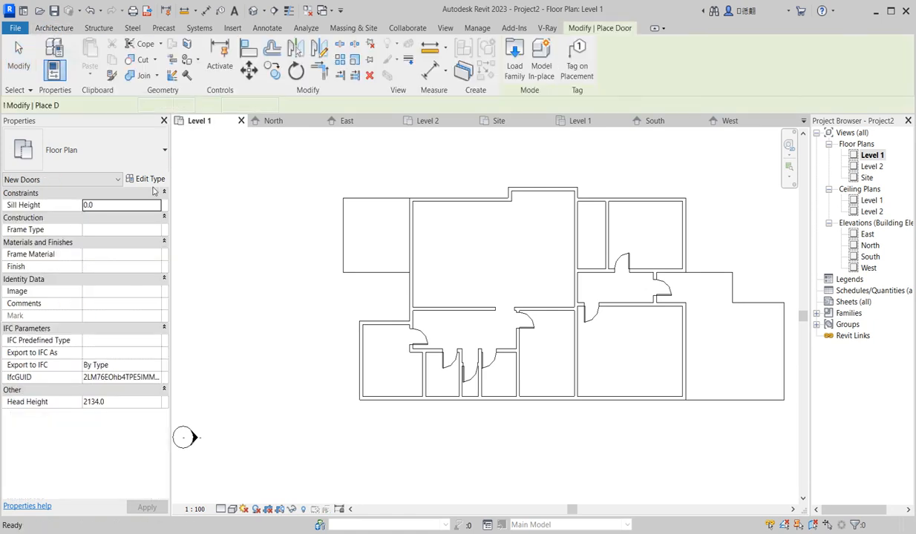
left_click(152, 166)
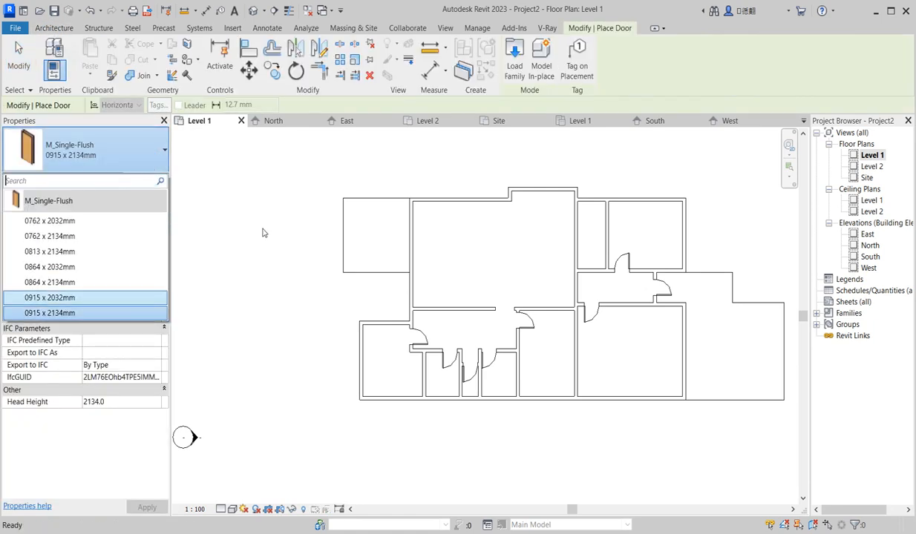
left_click(259, 179)
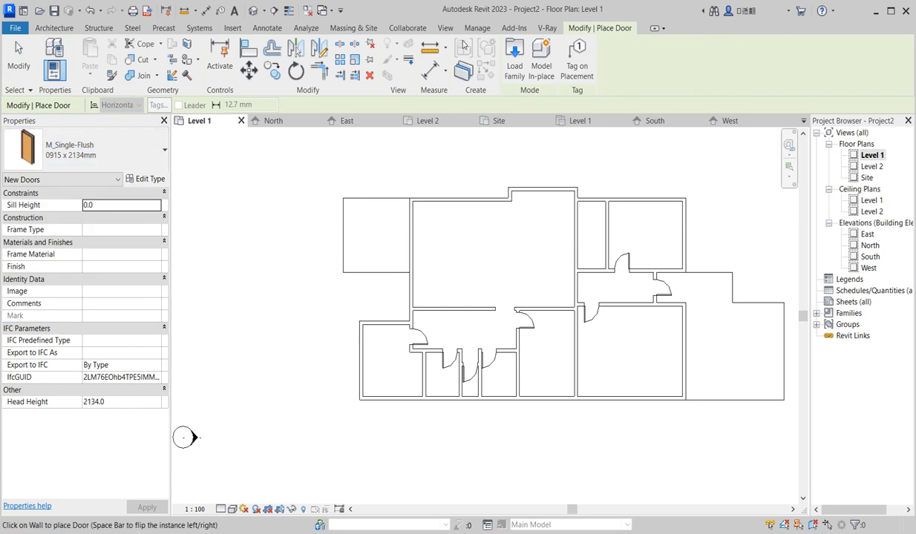
Step: Open the External Doors folder under Doors in the desktop's Metric Library to load a door family
left_click(519, 77)
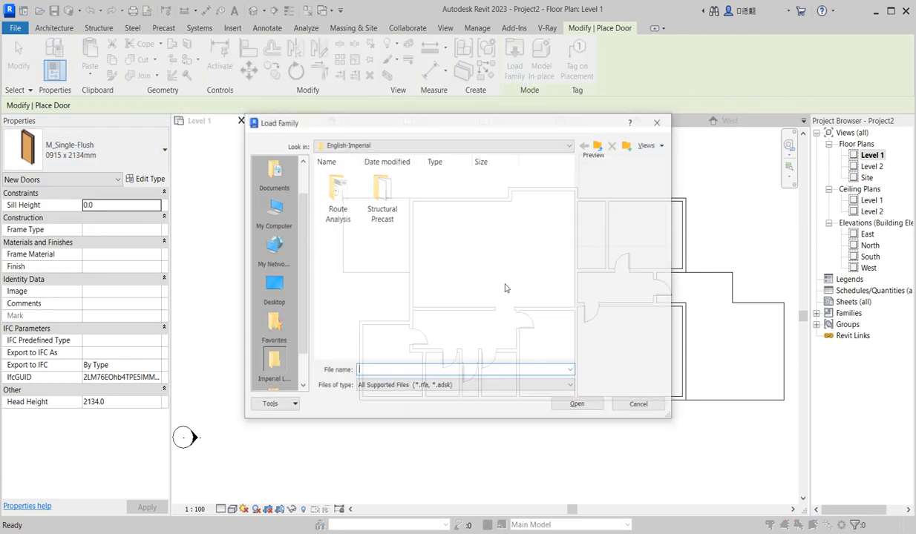
left_click(272, 289)
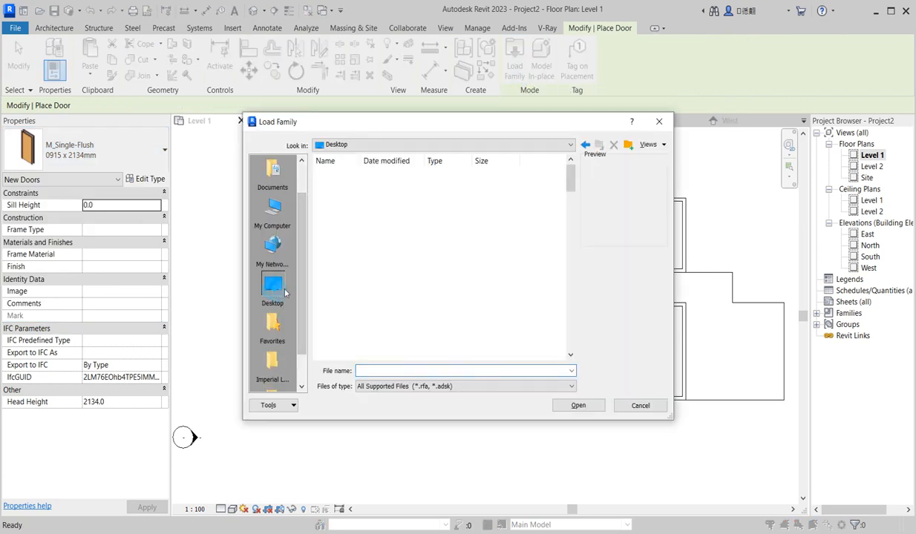
scroll(437, 278, "down", 5)
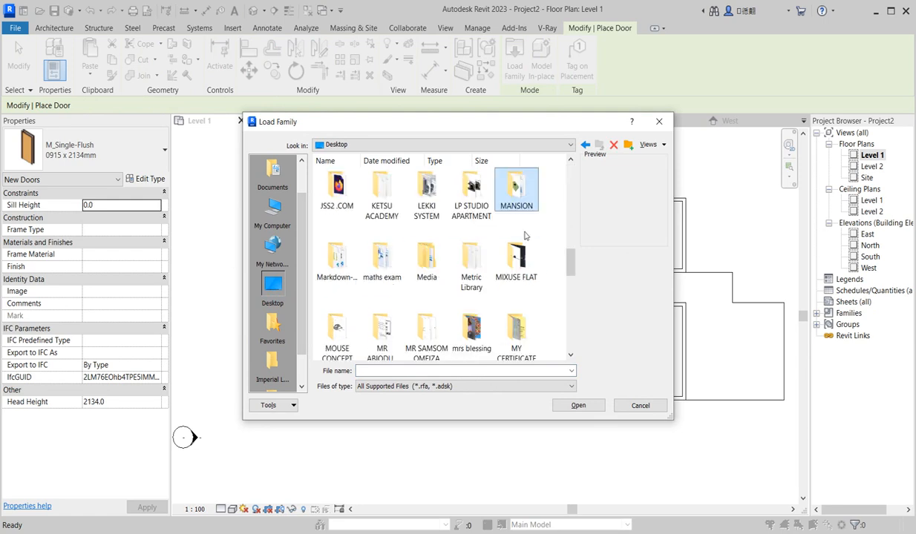
double_click(470, 286)
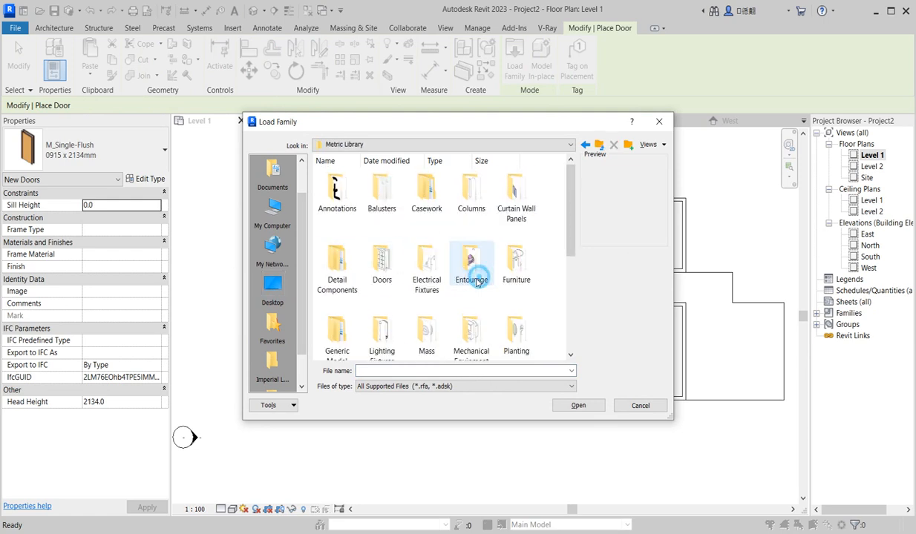
double_click(374, 280)
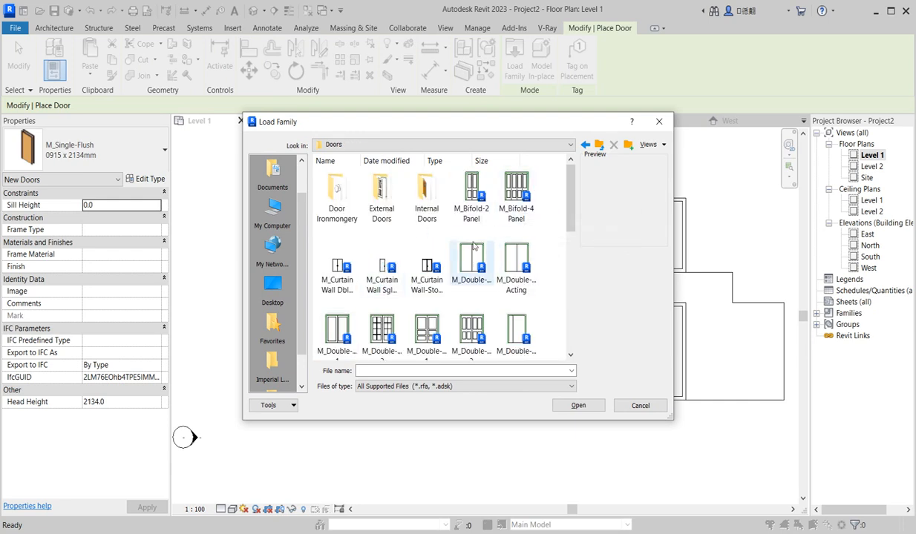
double_click(384, 197)
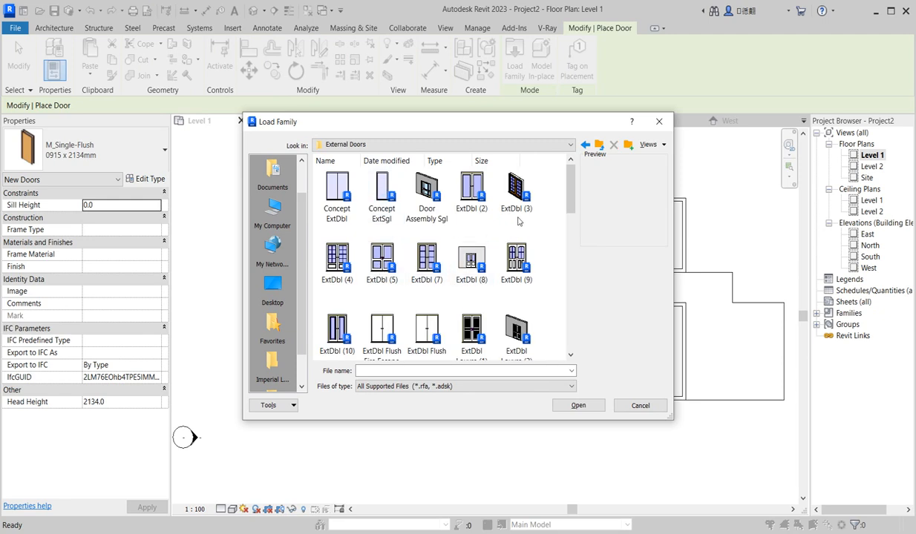
Step: Look through the external door families and load the Garage - 4 Pnl family
left_click_drag(568, 192, 577, 213)
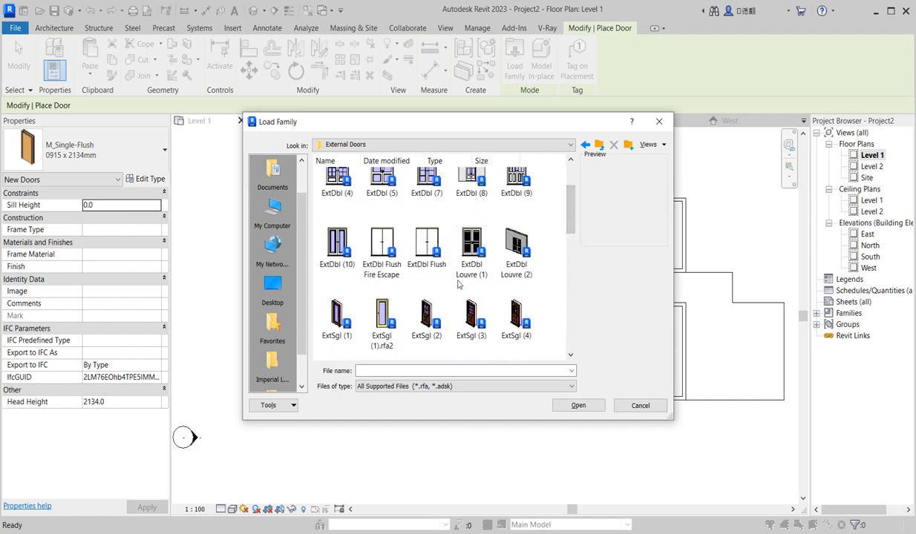
scroll(536, 287, "up", 1)
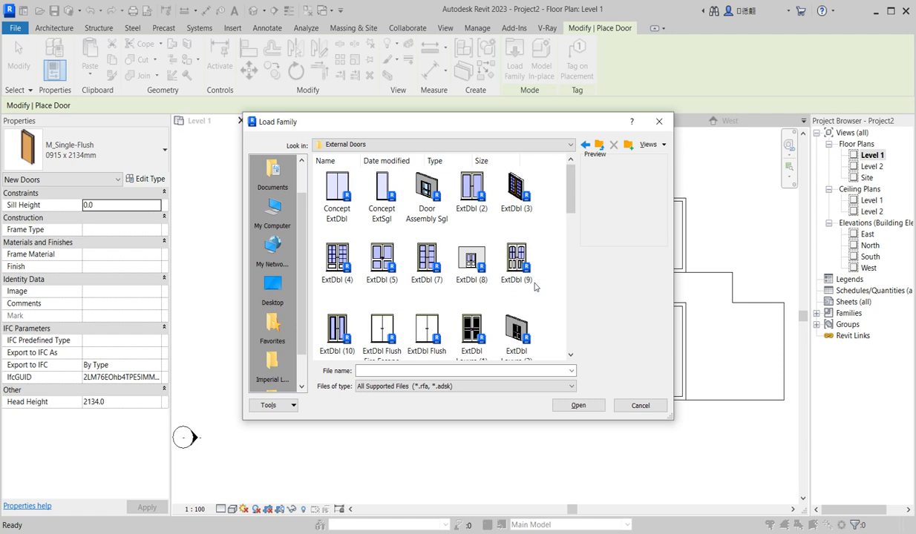
scroll(535, 287, "down", 1)
scroll(535, 288, "down", 2)
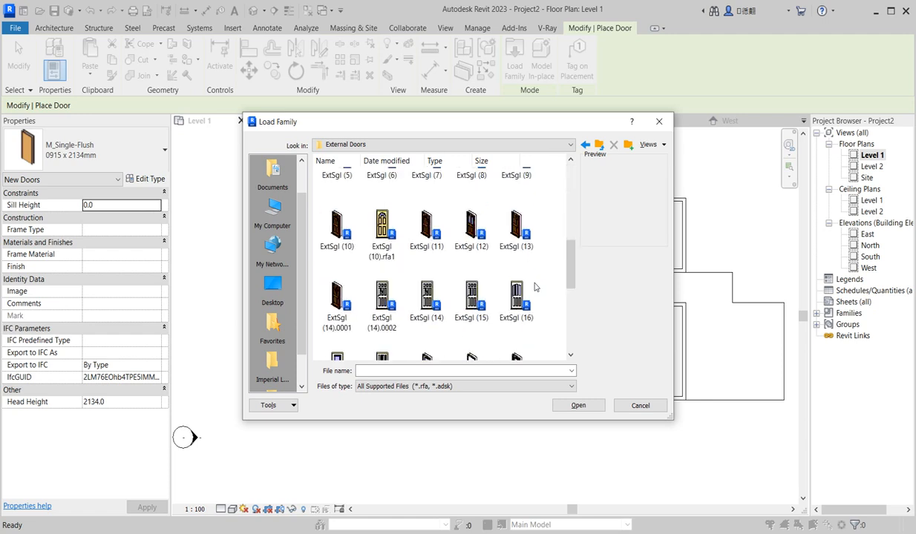
scroll(535, 288, "down", 4)
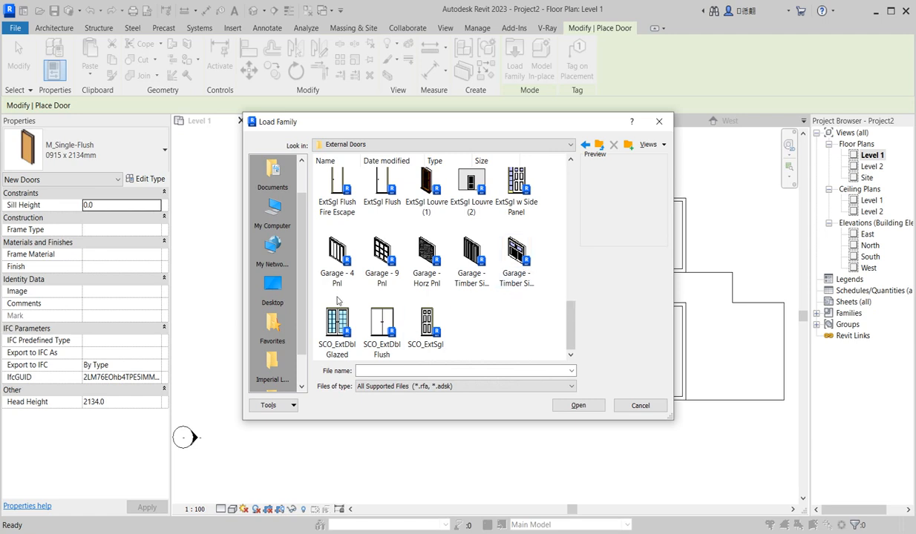
scroll(489, 300, "up", 3)
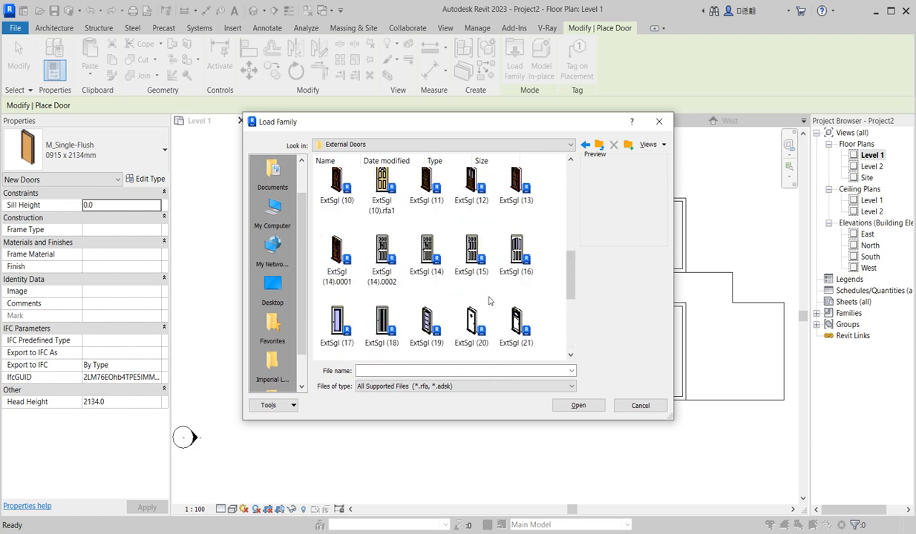
scroll(490, 301, "up", 3)
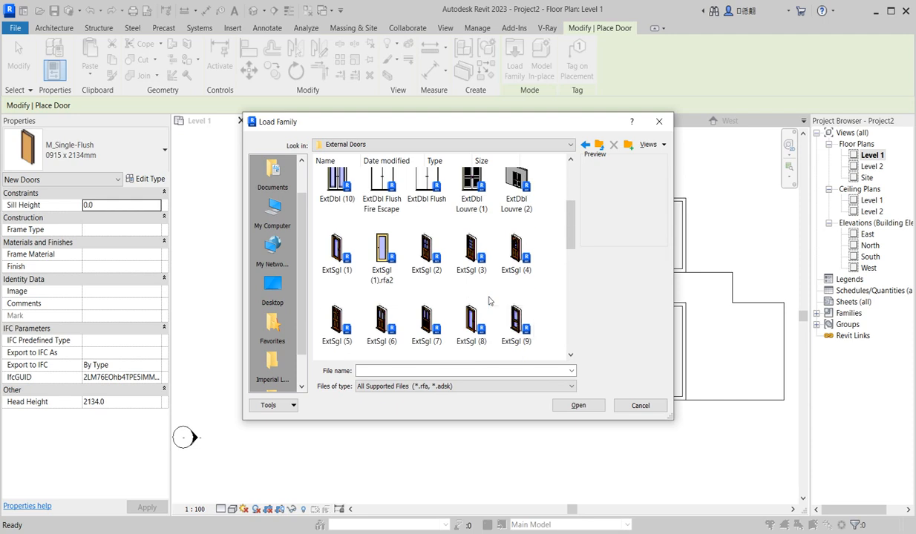
scroll(489, 301, "up", 2)
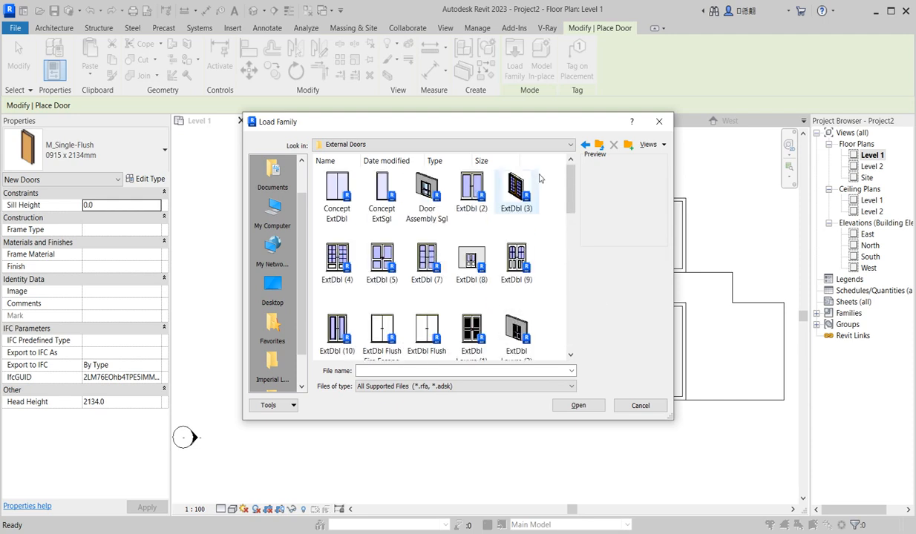
left_click_drag(568, 200, 580, 353)
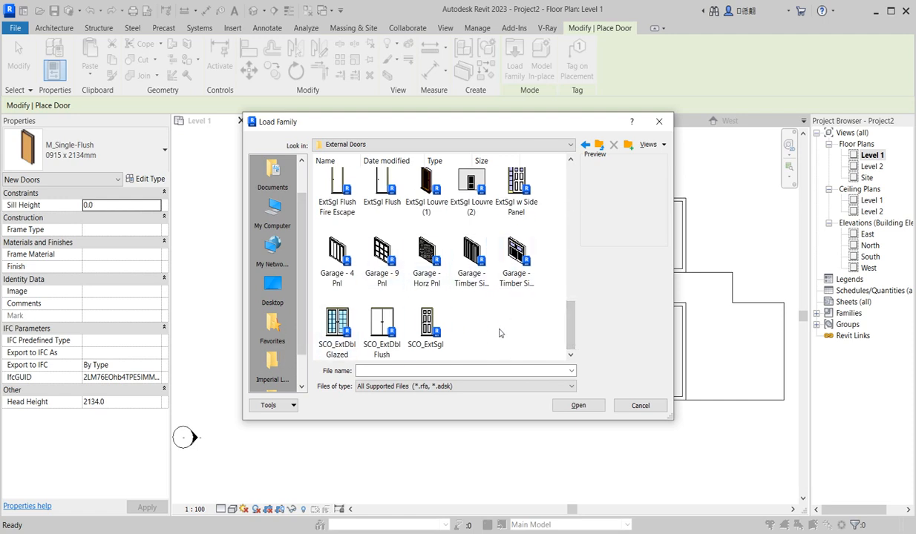
left_click(338, 260)
left_click(598, 408)
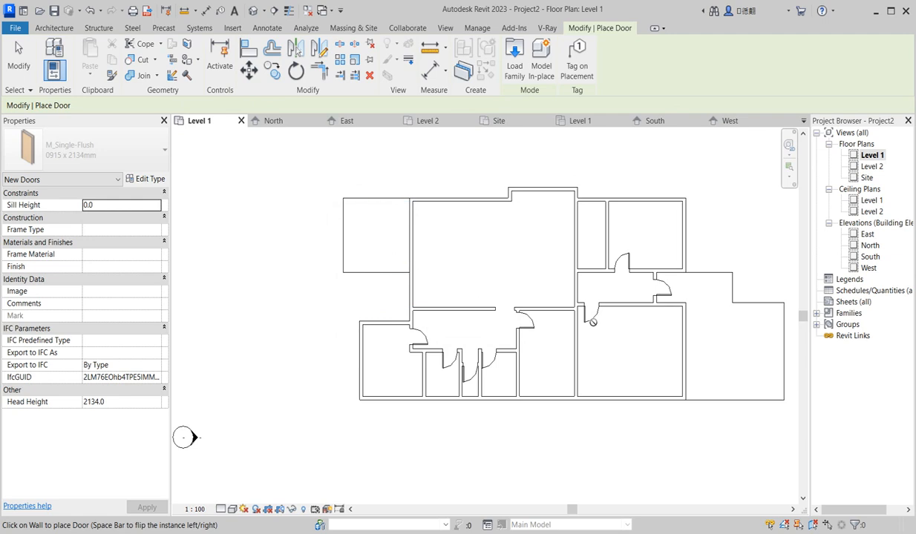
Step: Place two 2271 x 2052mm Garage - 4 Pnl doors end to end in the east exterior wall of the large lower-right room
scroll(691, 358, "up", 2)
scroll(691, 358, "up", 2)
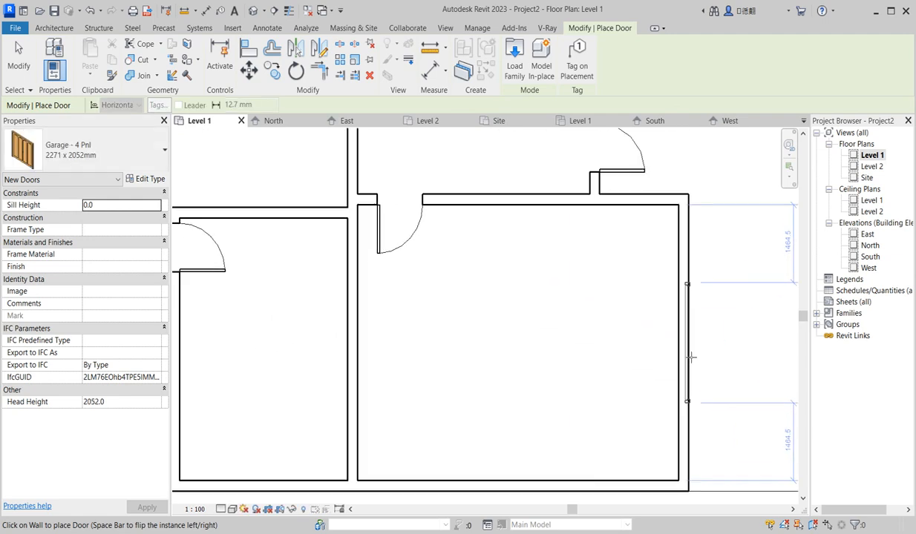
left_click(691, 269)
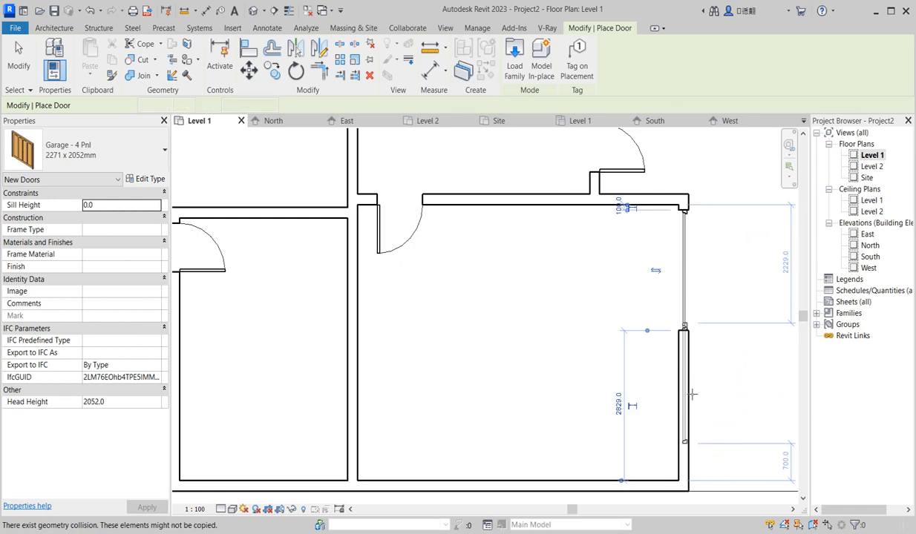
left_click(693, 394)
scroll(556, 338, "down", 5)
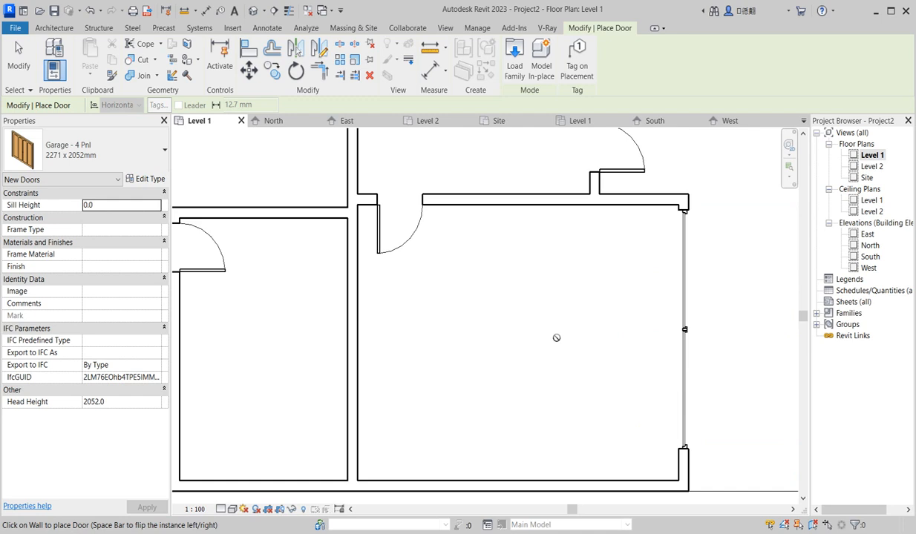
scroll(549, 349, "up", 2)
scroll(548, 354, "down", 2)
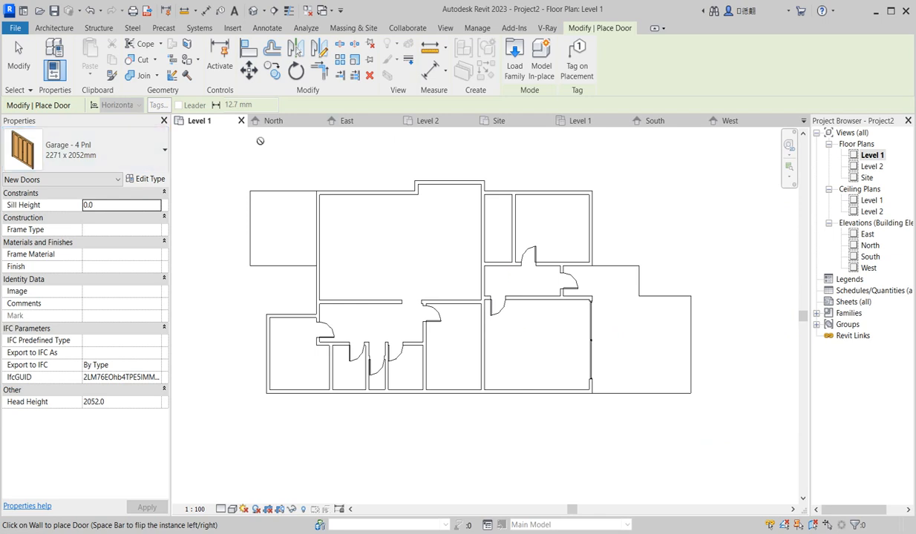
Step: Start loading another door family and look through the Internal Doors folder of the Metric Library
left_click(512, 73)
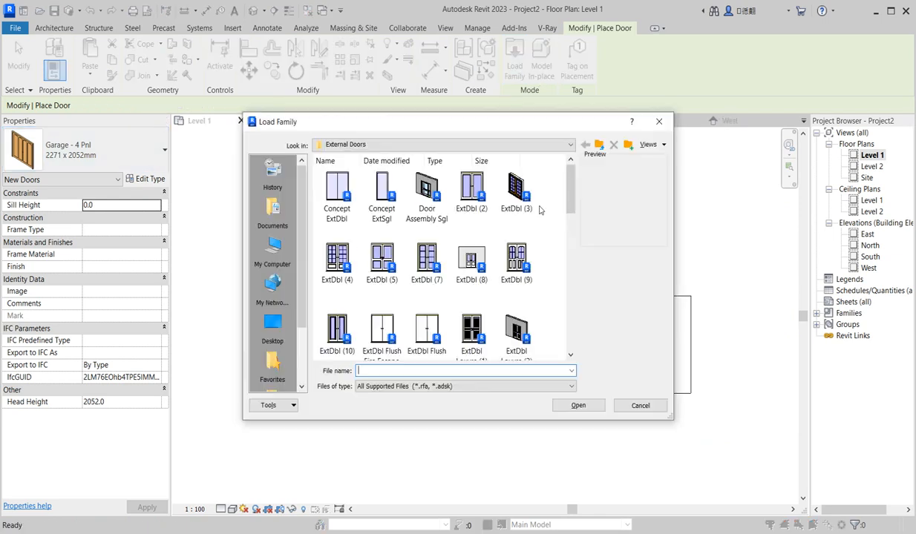
left_click(571, 144)
scroll(568, 226, "up", 1)
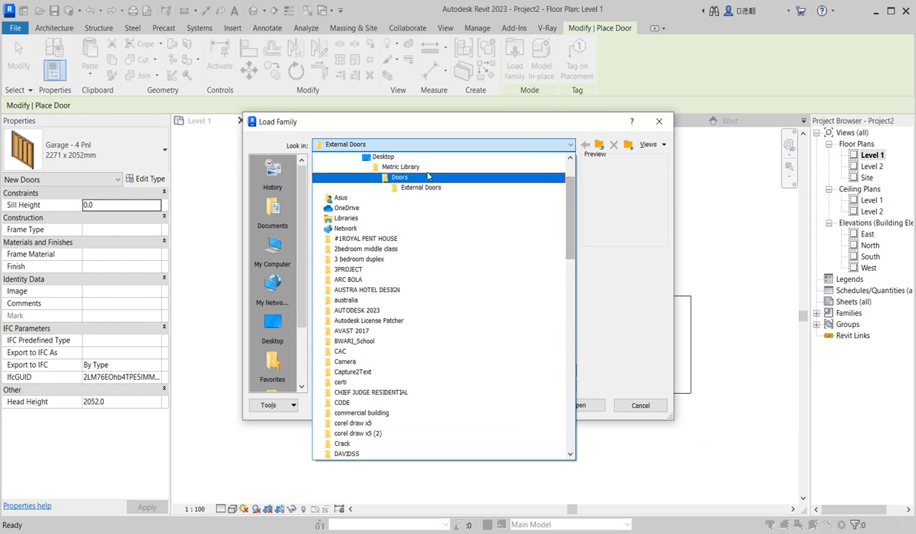
left_click(399, 177)
double_click(427, 195)
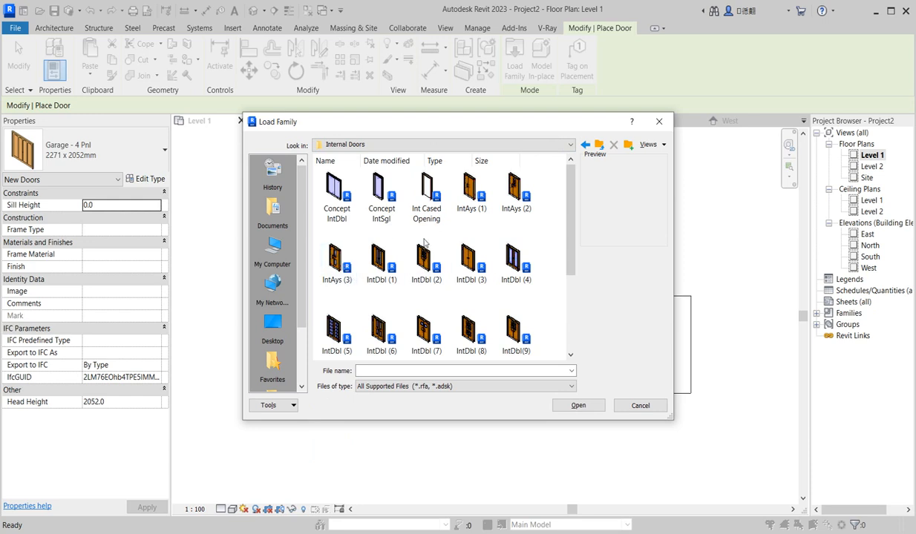
scroll(416, 308, "down", 3)
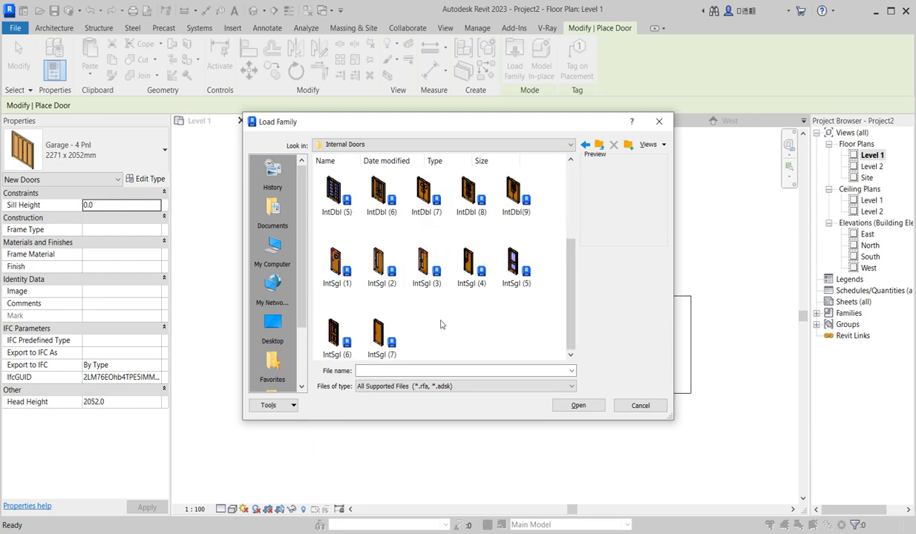
scroll(491, 294, "up", 3)
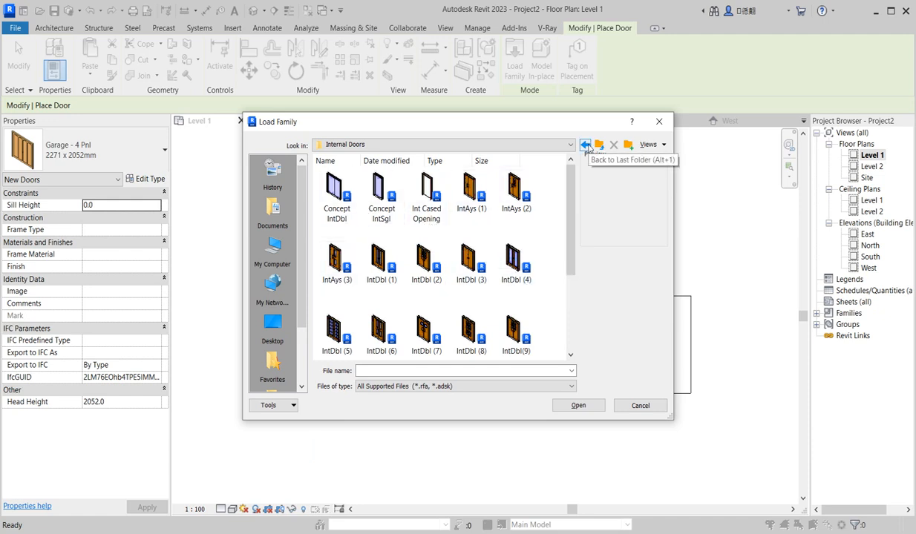
Step: Look through the families in the library's Doors folder and load the M_Sliding-2 Panel door family
left_click(585, 145)
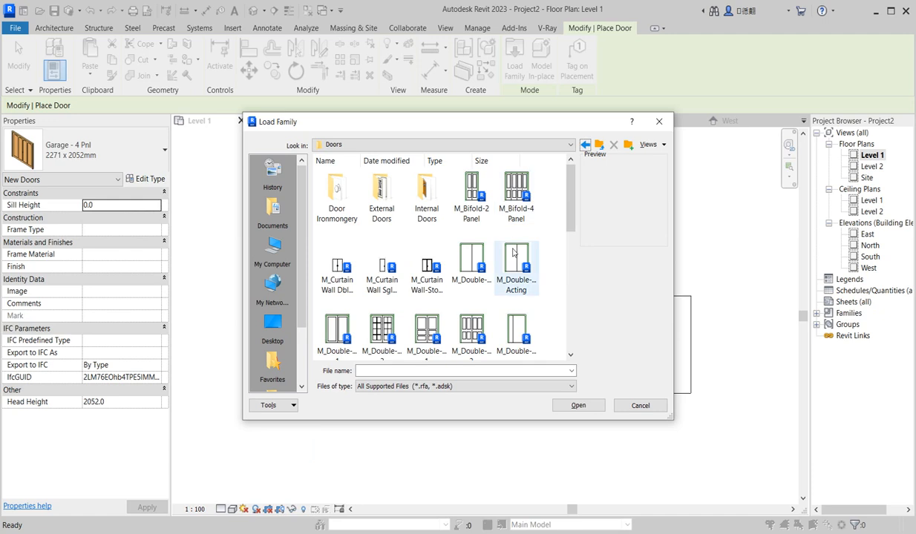
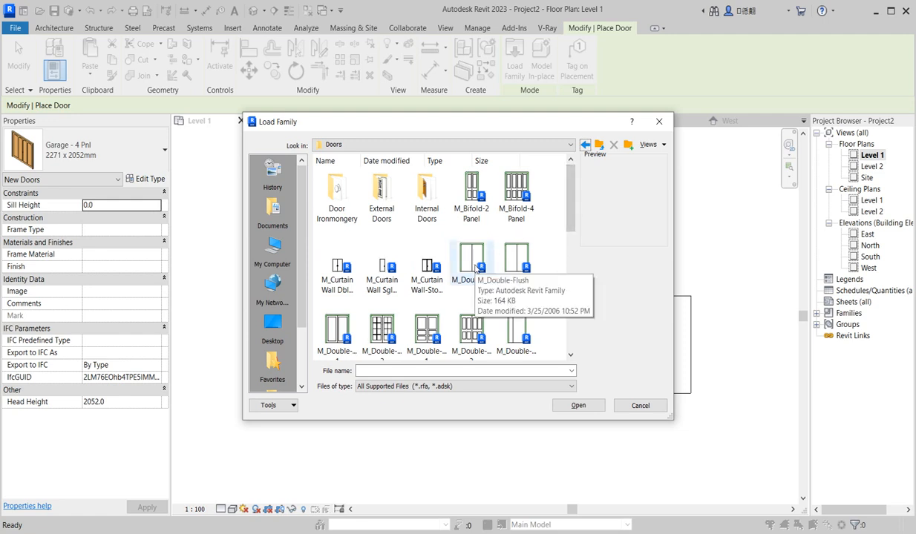
scroll(433, 302, "down", 3)
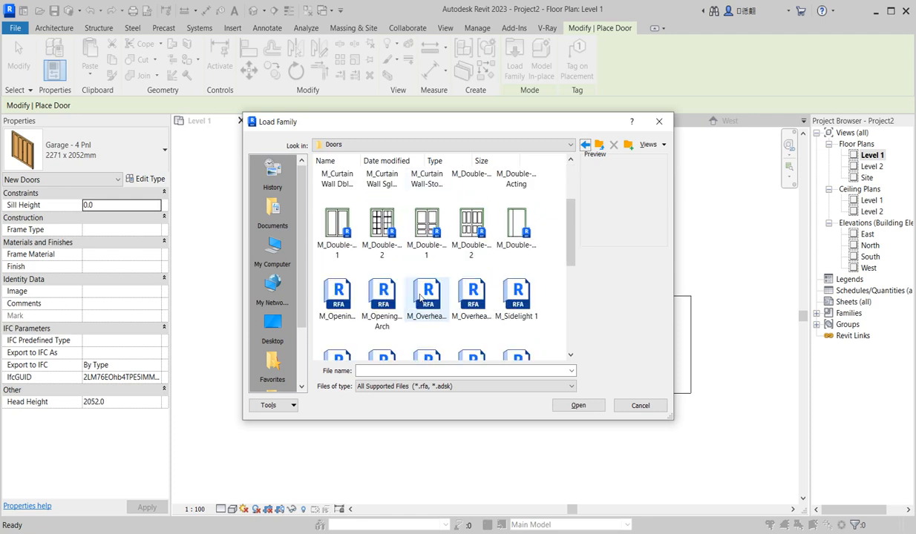
scroll(446, 315, "down", 3)
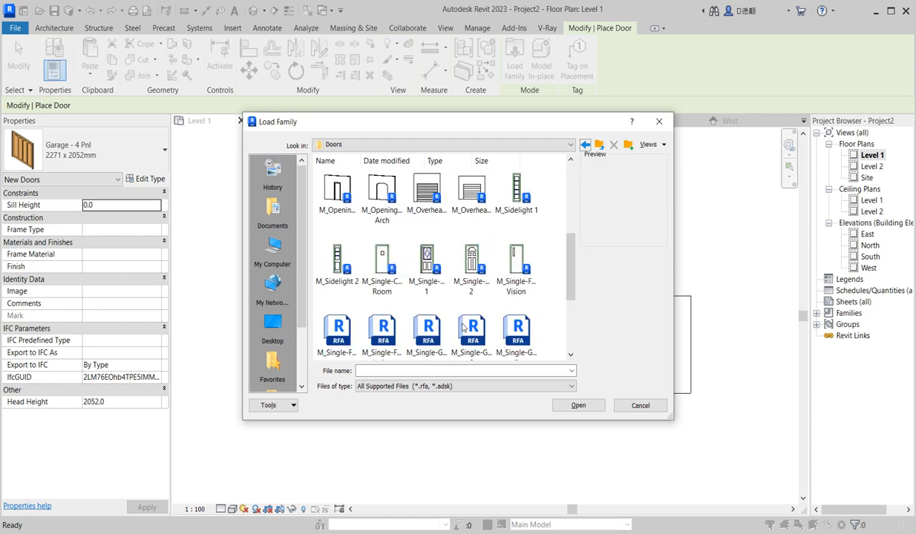
scroll(512, 267, "down", 3)
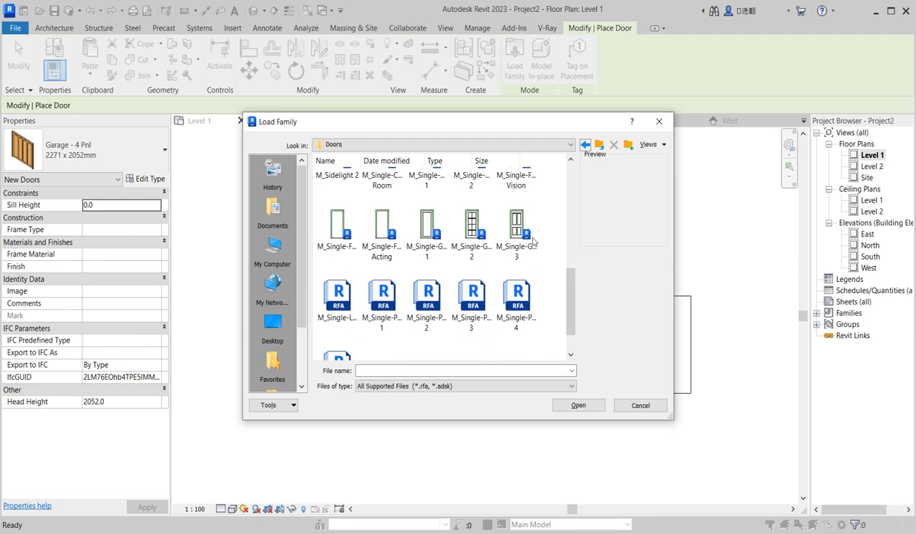
scroll(455, 340, "down", 2)
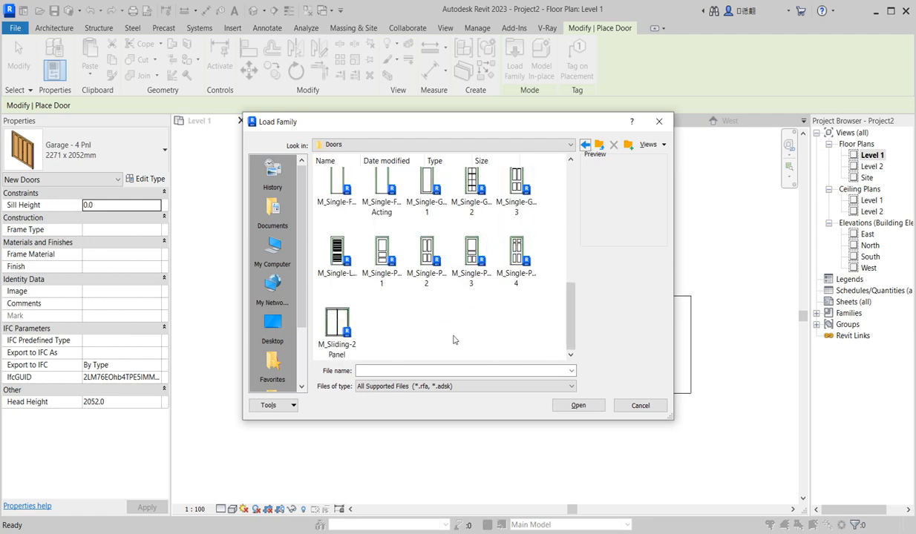
left_click(336, 326)
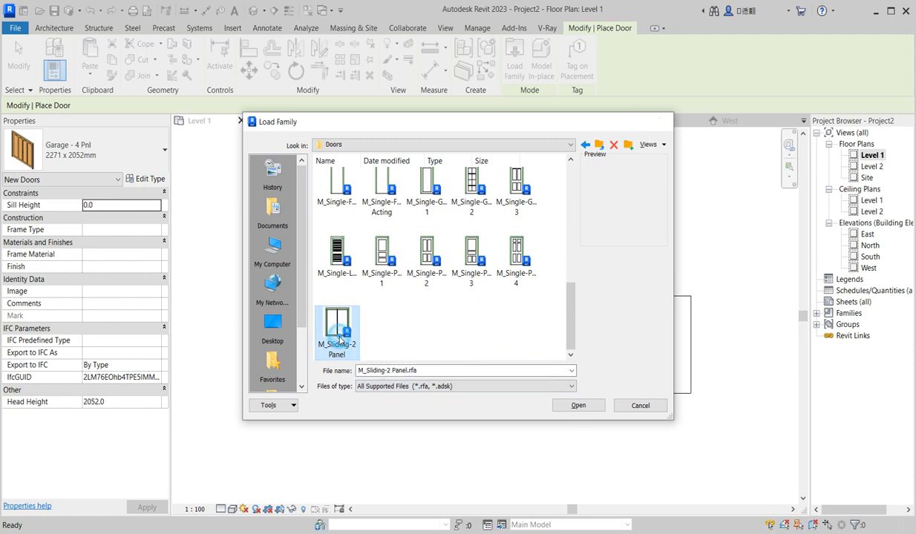
double_click(328, 321)
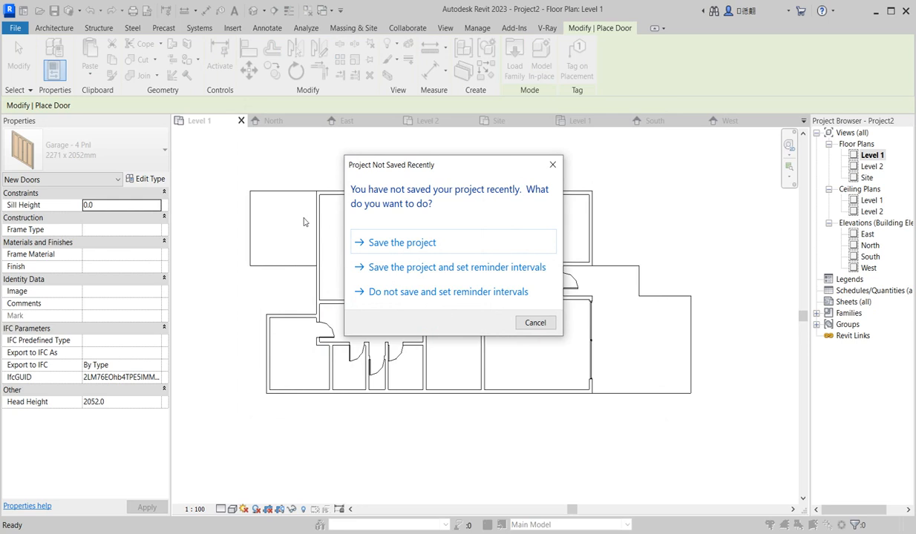
Step: Start saving the project and create a desktop folder named "assessement australia" for it
left_click(394, 244)
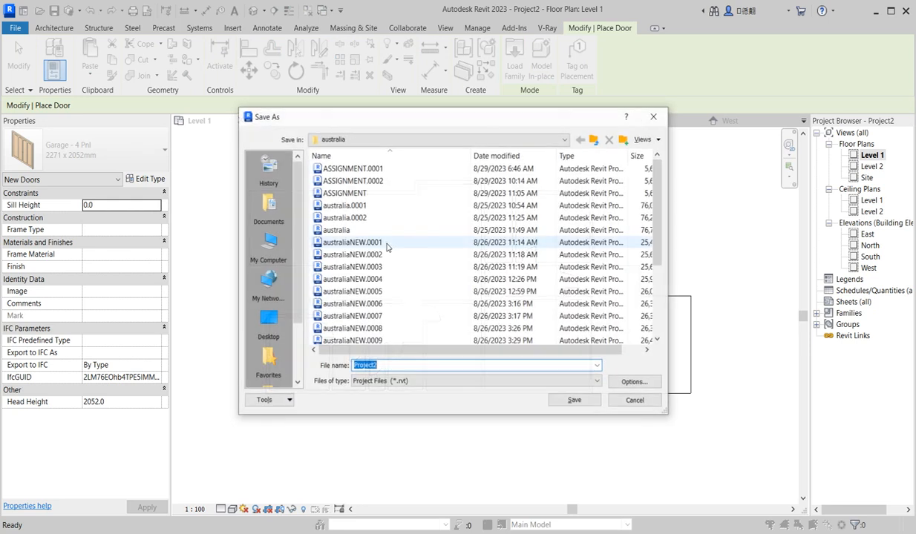
left_click(268, 319)
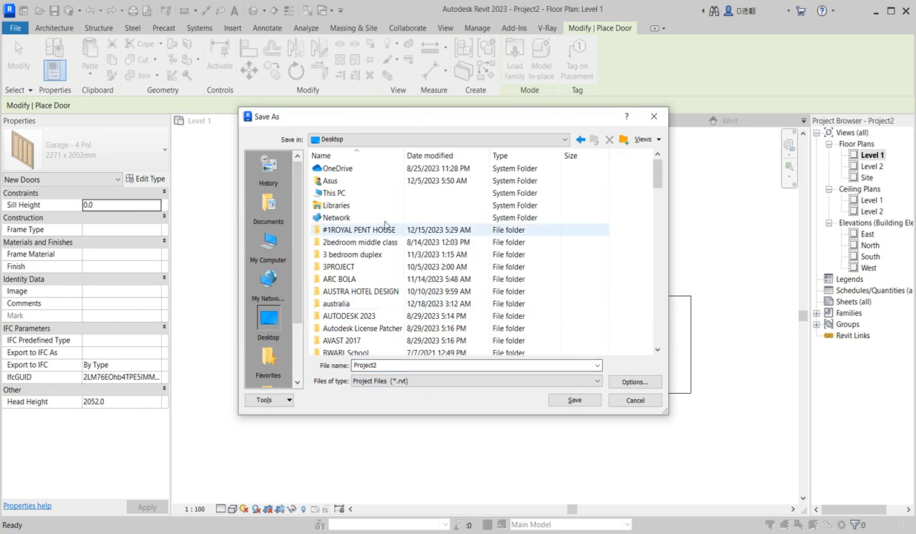
left_click(623, 140)
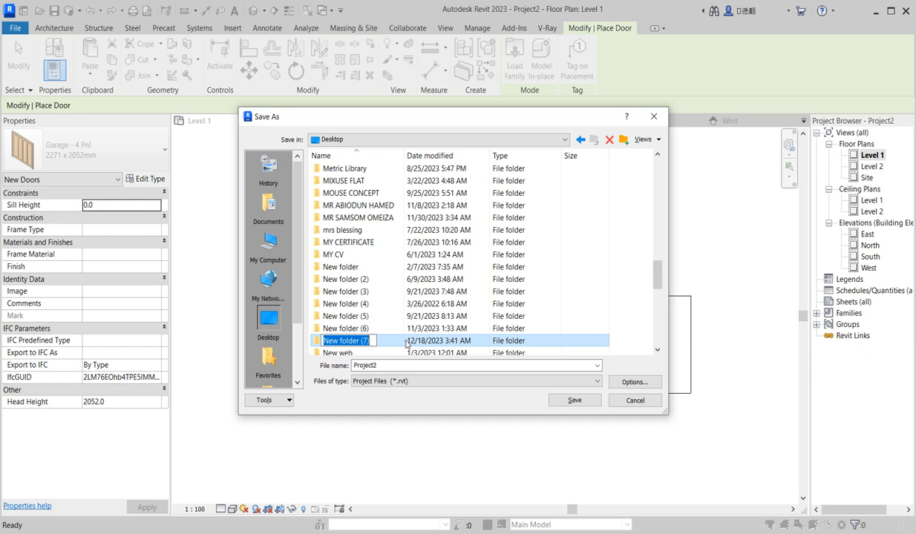
type("assem")
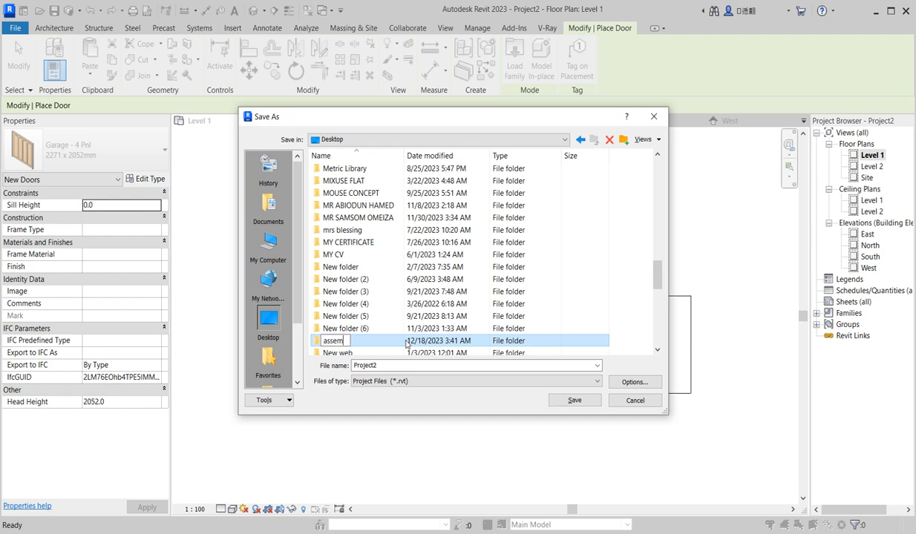
key("BackSpace")
type("ssement australia")
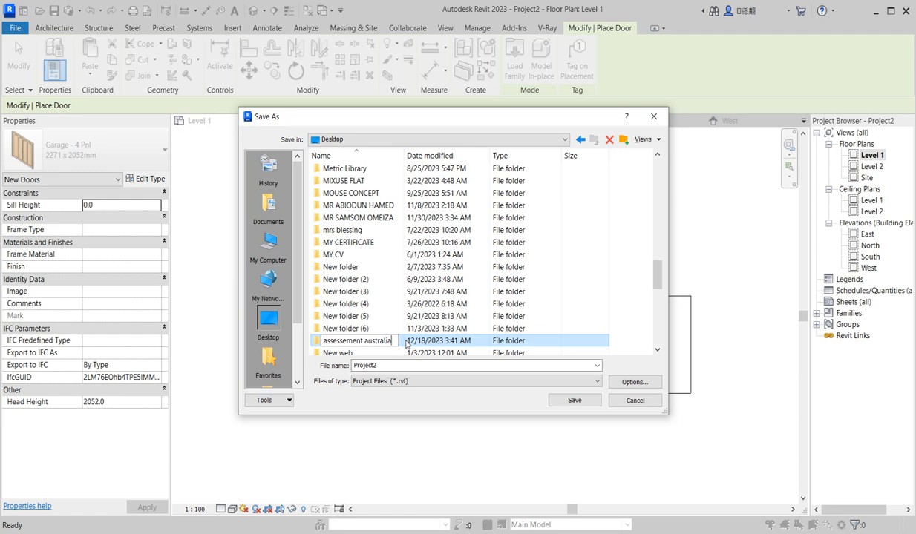
Step: Save the project inside the new folder, reusing the folder name "assessement australia" as the file name
left_click_drag(392, 341, 327, 346)
key("ctrl+c")
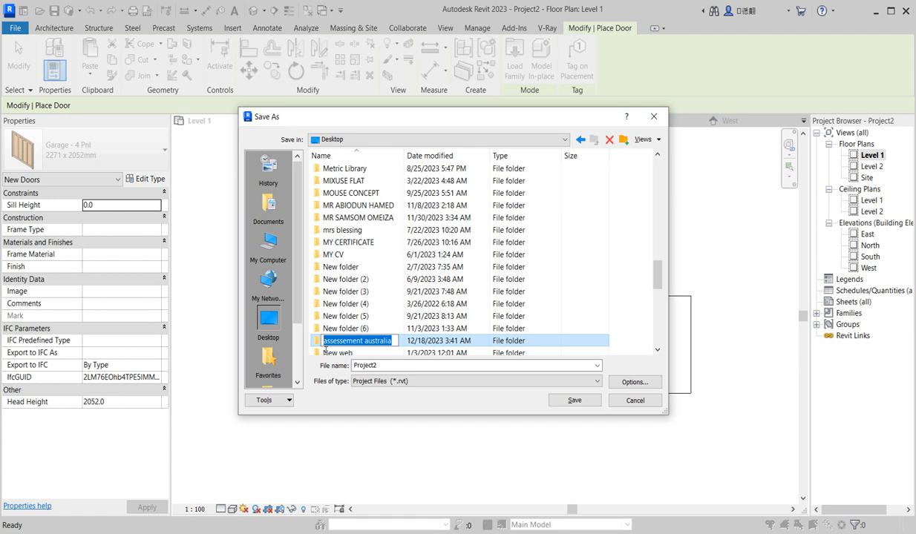
double_click(407, 340)
double_click(382, 368)
key("ctrl+v")
left_click(575, 400)
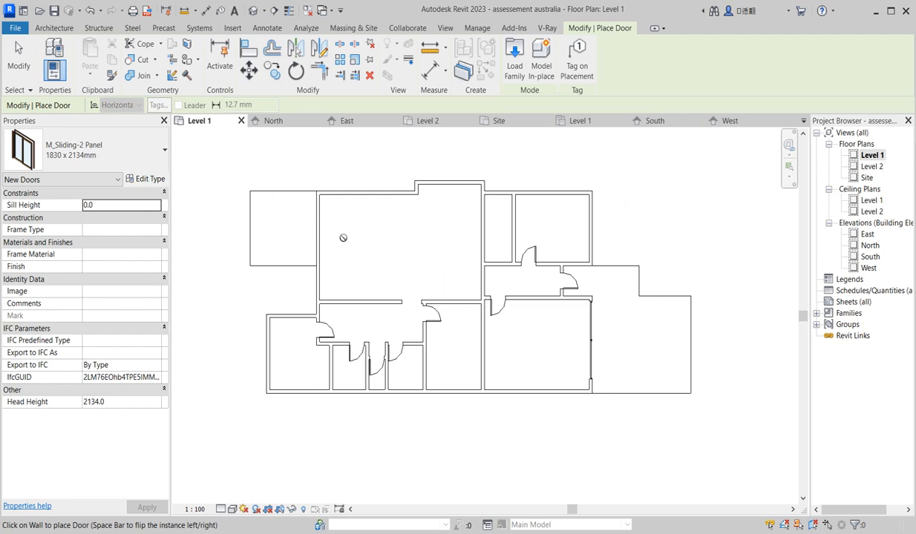
Step: Place a 1830 x 2134mm M_Sliding-2 Panel door in the large living room's west wall, 900 mm from the north wall
scroll(317, 234, "up", 2)
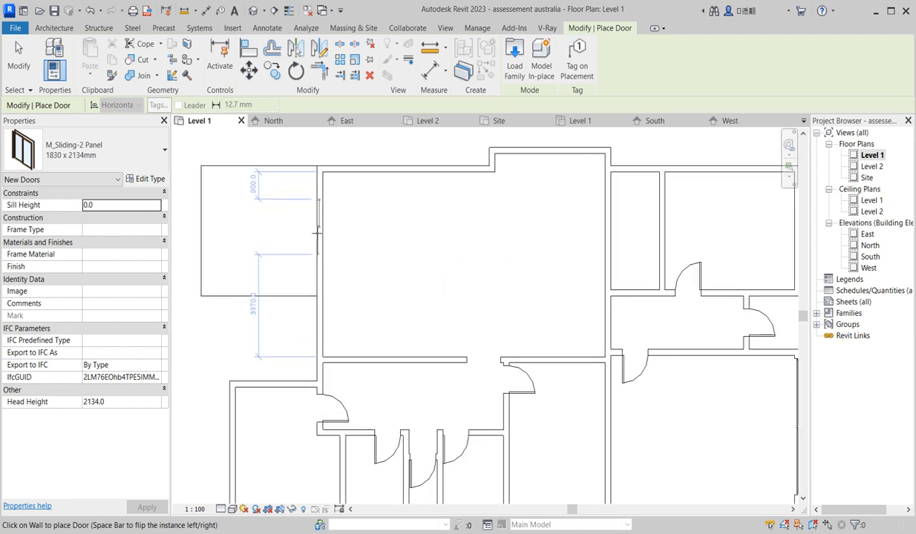
left_click(312, 228)
key("Escape")
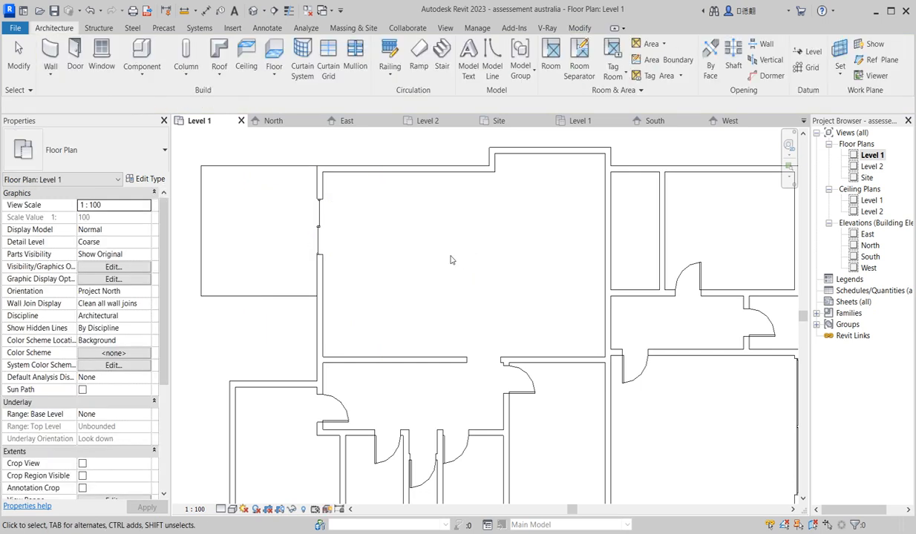
Step: Set the placed sliding door's type dimensions to 1800 mm width and 2100 mm height
left_click(318, 226)
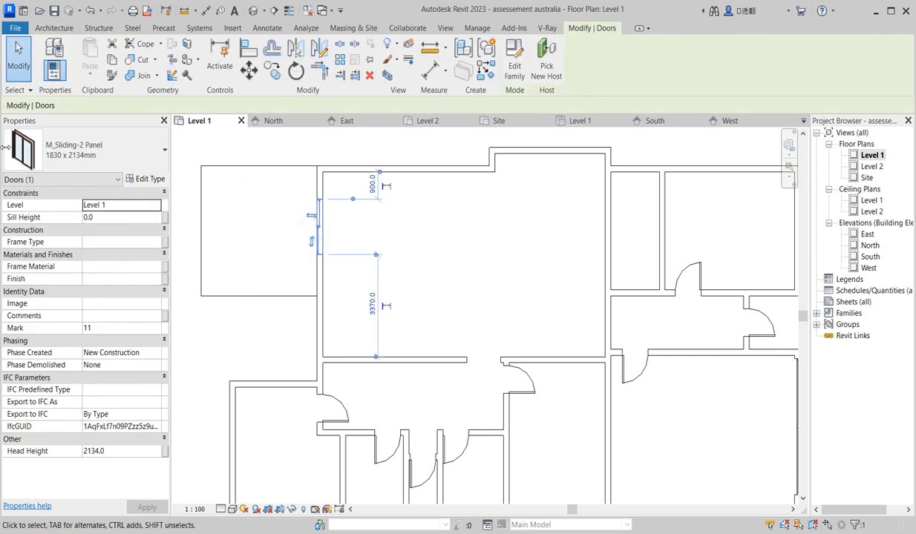
left_click(145, 180)
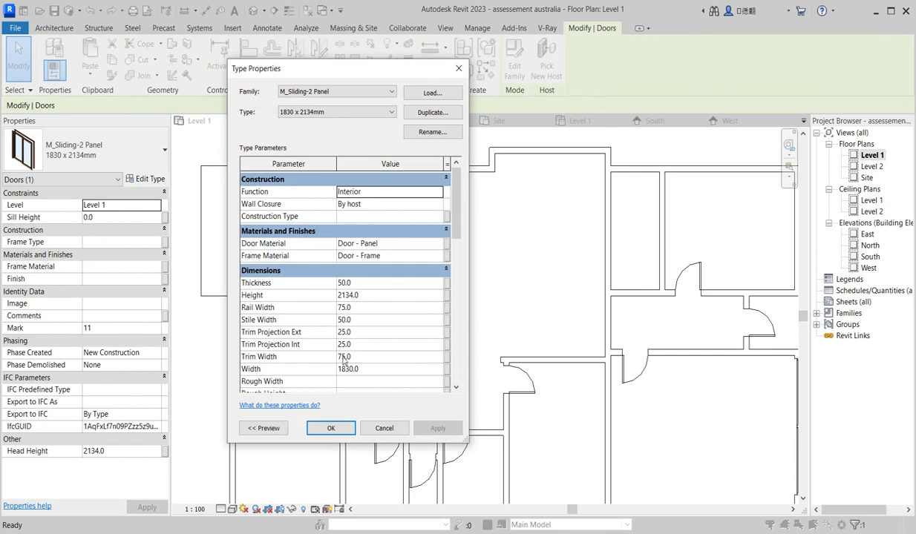
left_click(367, 369)
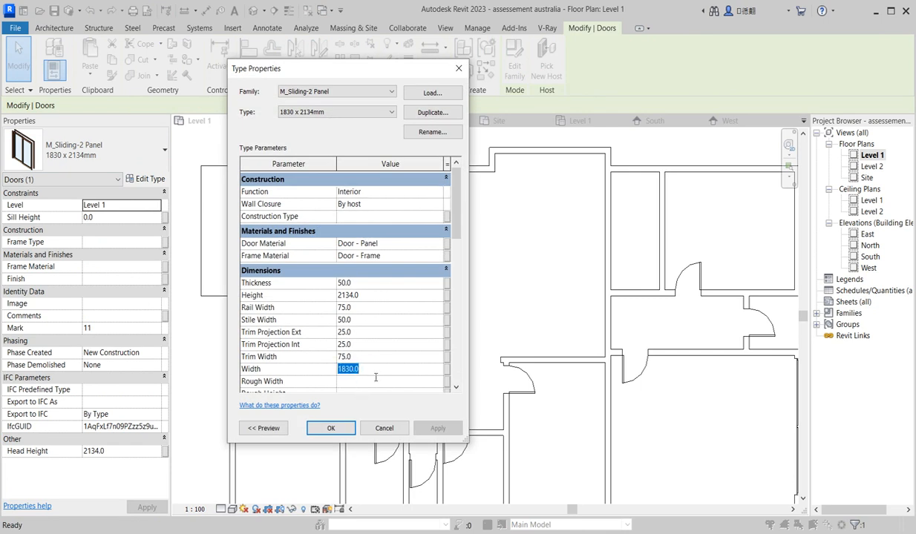
type("1")
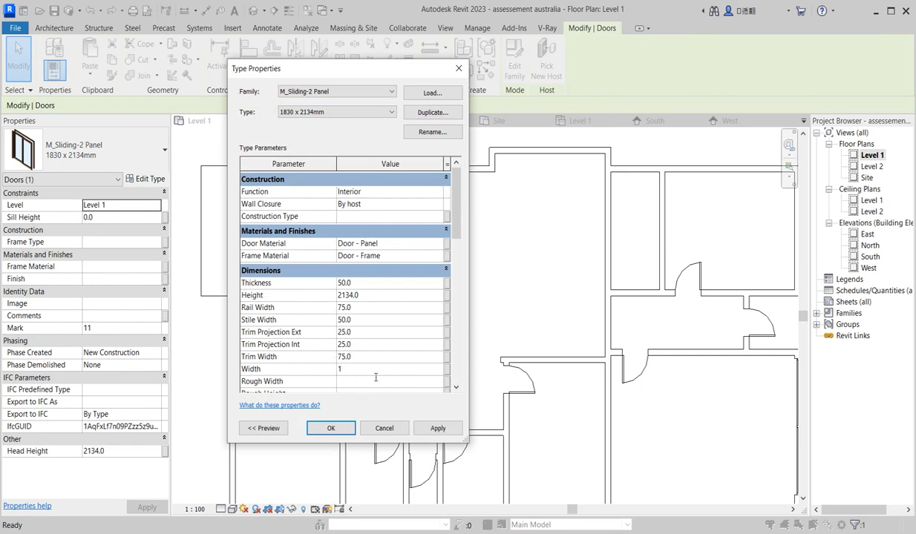
left_click(364, 296)
left_click_drag(366, 296, 330, 296)
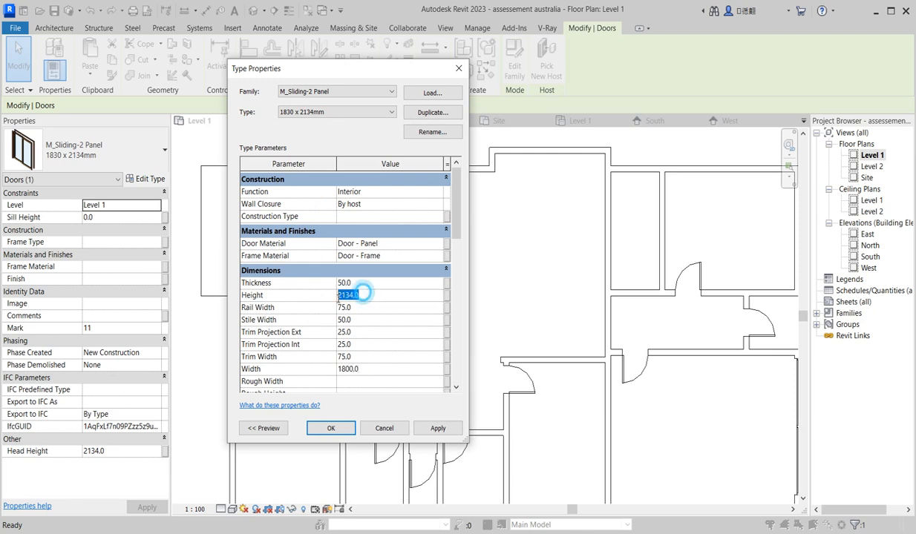
type("2100")
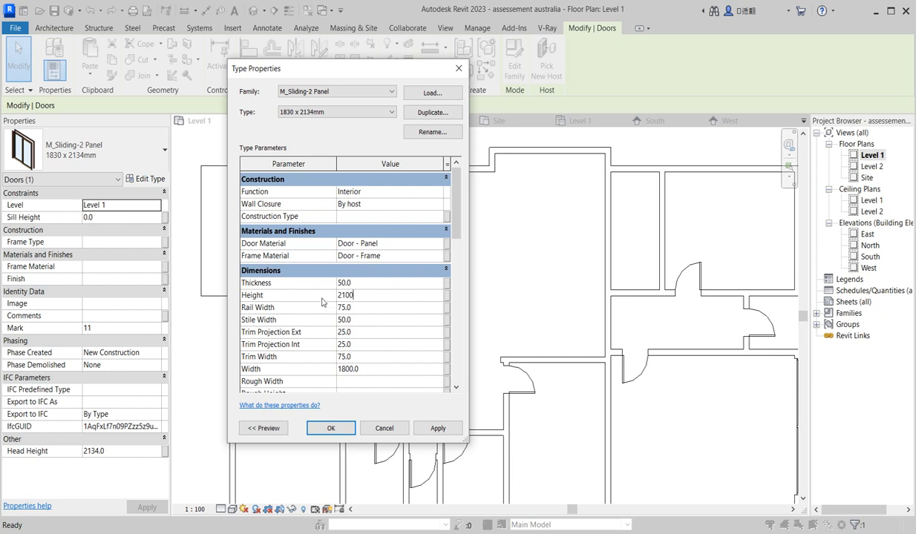
left_click(345, 430)
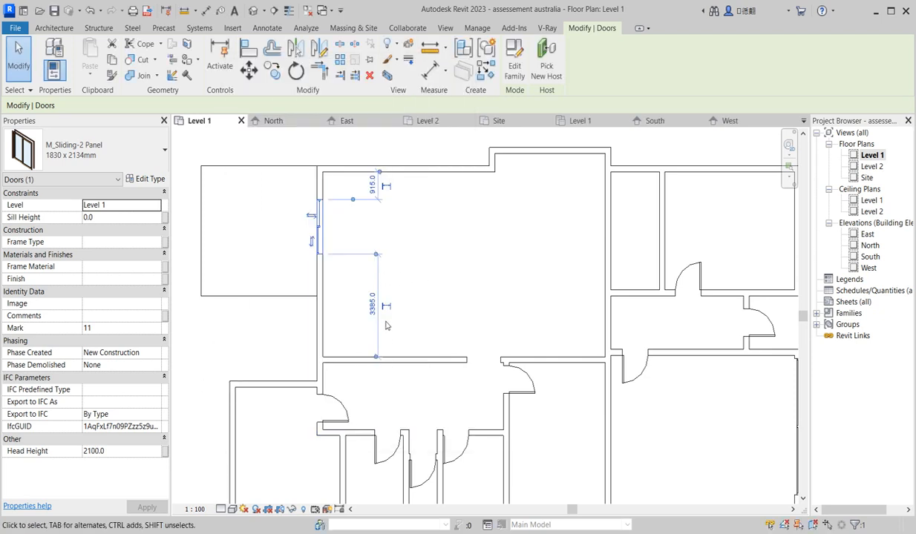
left_click(411, 282)
scroll(386, 287, "down", 3)
scroll(693, 368, "up", 3)
scroll(444, 361, "down", 3)
scroll(280, 378, "up", 3)
scroll(279, 364, "down", 3)
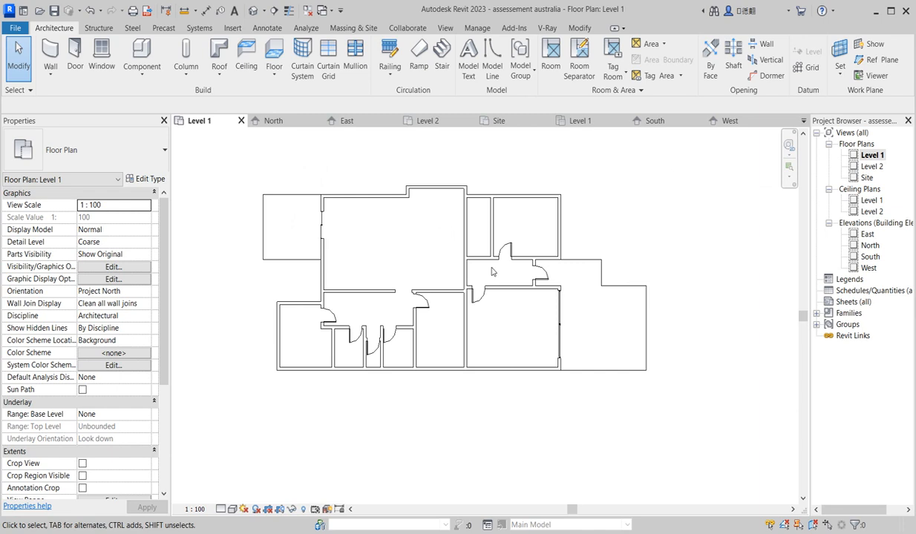
scroll(491, 272, "down", 3)
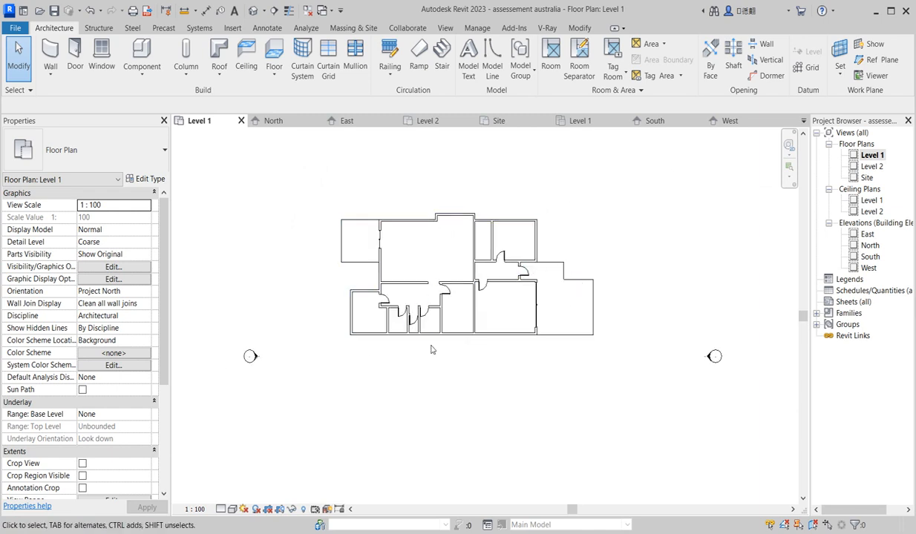
scroll(433, 348, "up", 3)
scroll(475, 353, "down", 2)
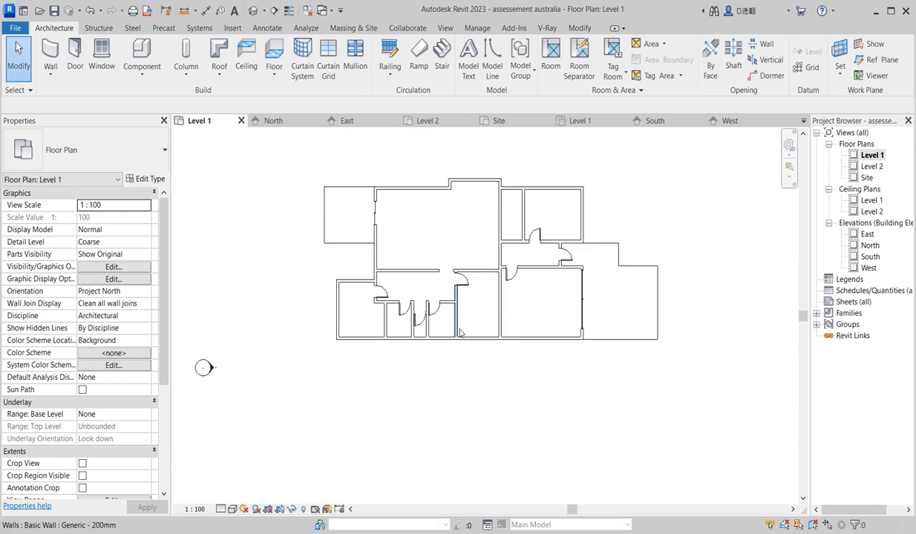
Step: Duplicate the M_Single-Flush type of the westernmost door in the corridor's south wall as a new type named "toilet"
scroll(414, 327, "up", 2)
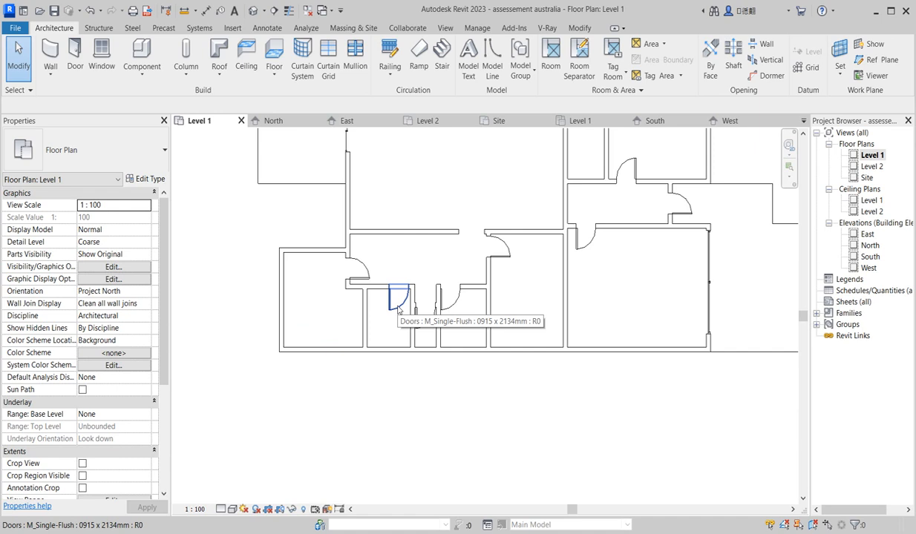
left_click(398, 309)
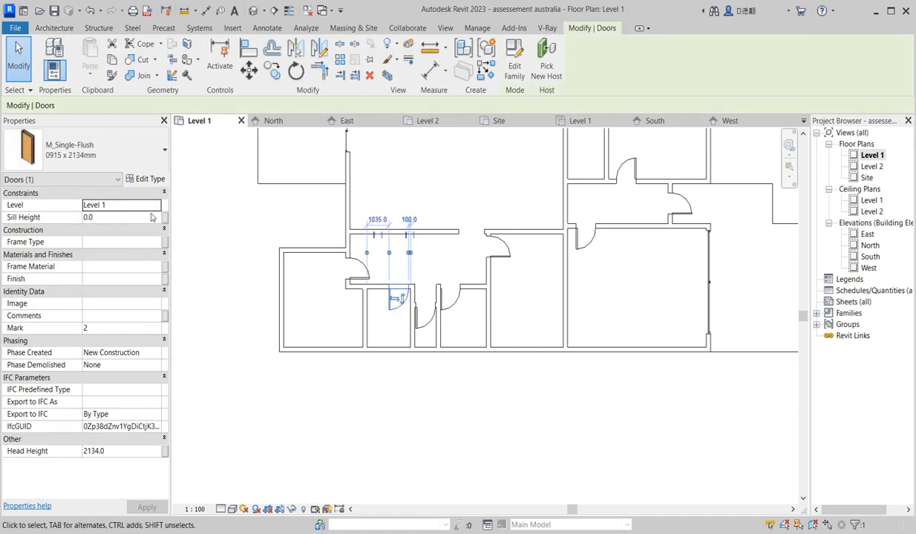
left_click(150, 179)
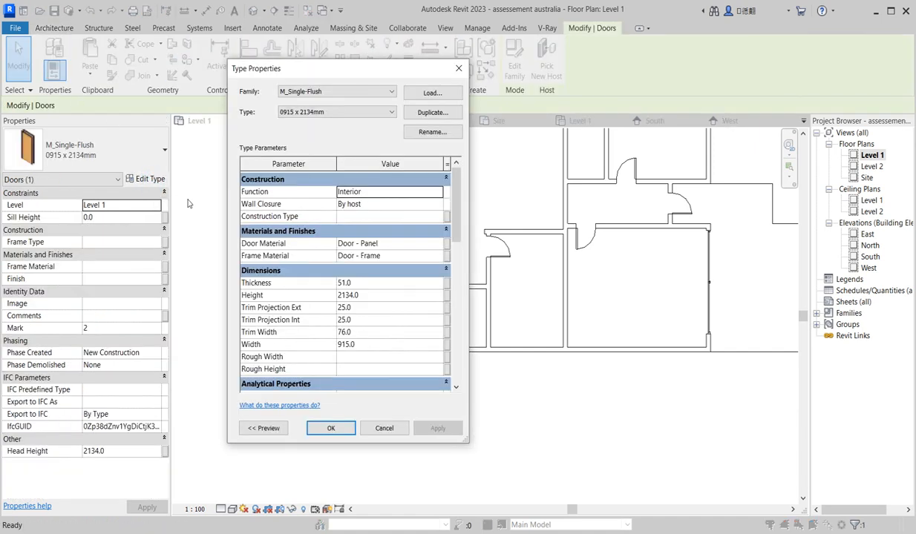
left_click(428, 114)
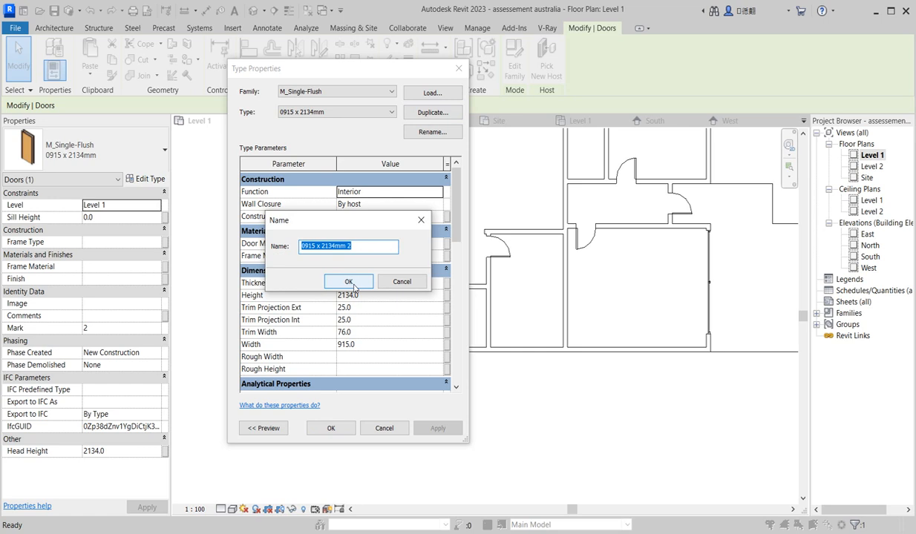
type("toilet")
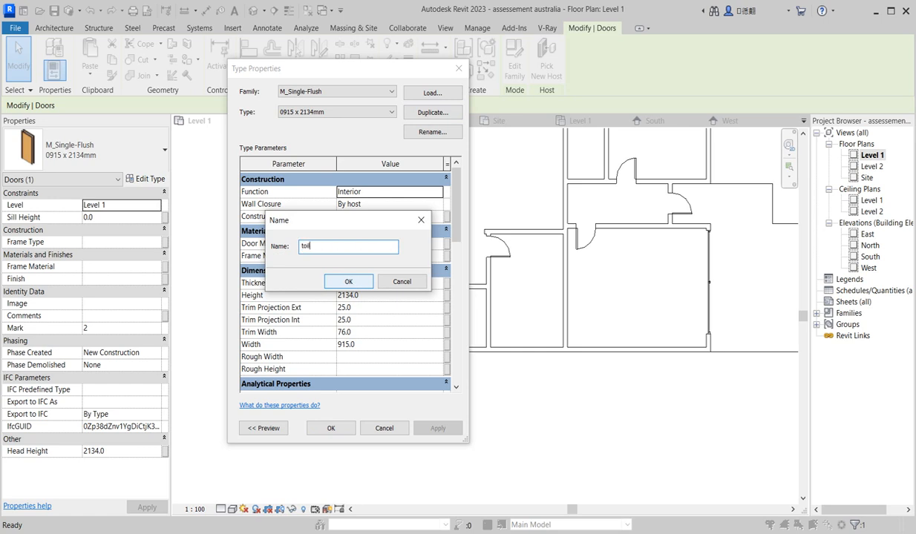
left_click(348, 281)
Step: Set the toilet door type's width to 750 mm and its height to 2100 mm
left_click_drag(363, 353, 332, 353)
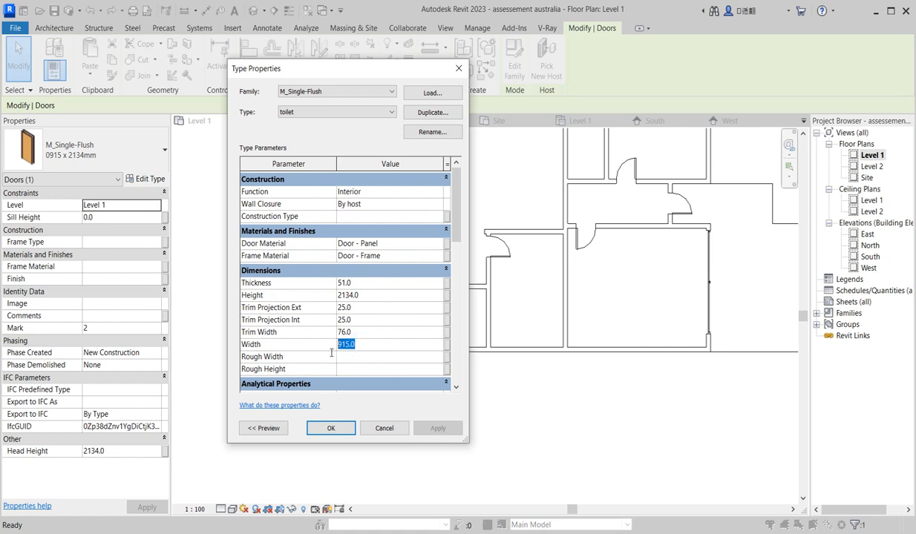
type("750")
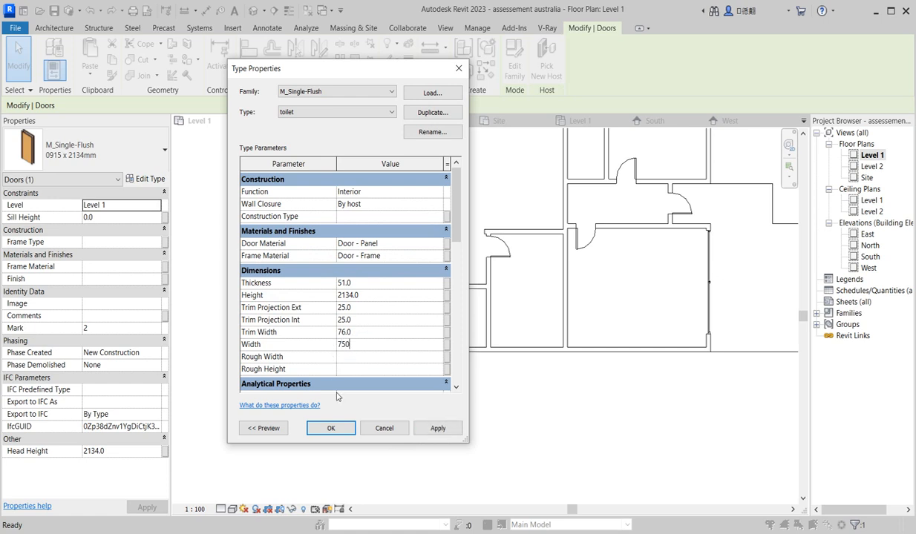
left_click(375, 295)
type("2100")
left_click(332, 428)
scroll(401, 291, "up", 4)
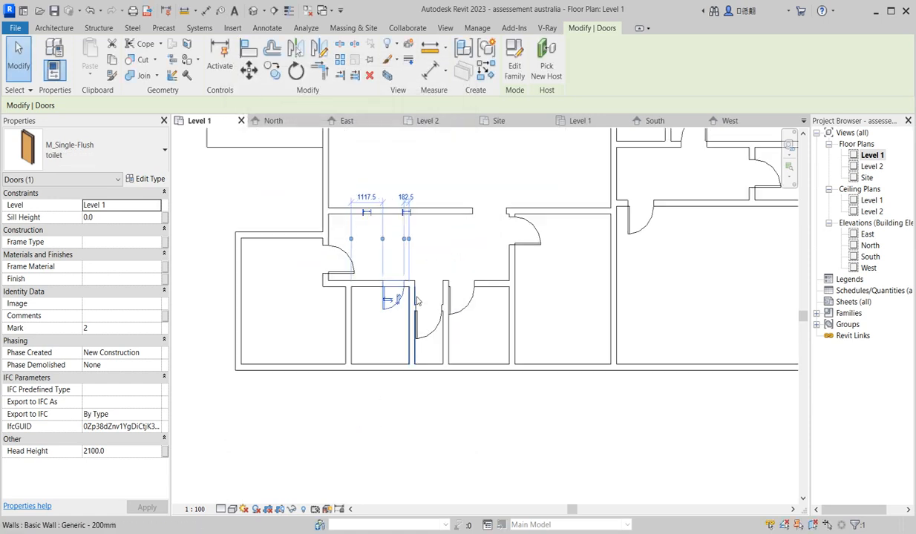
Step: Flip the hinge side of the westernmost toilet door and change the two doors just east of it to the toilet type
left_click(371, 277)
left_click(439, 333)
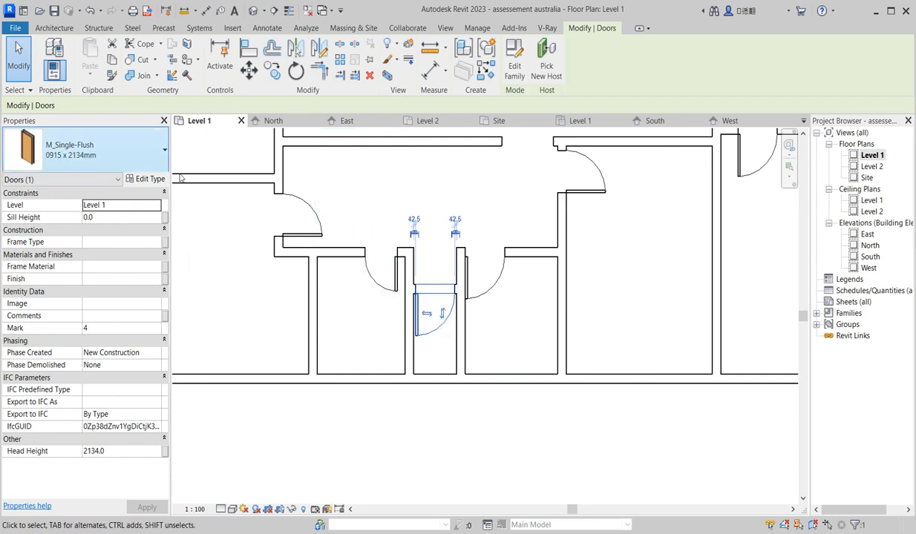
scroll(497, 318, "down", 2)
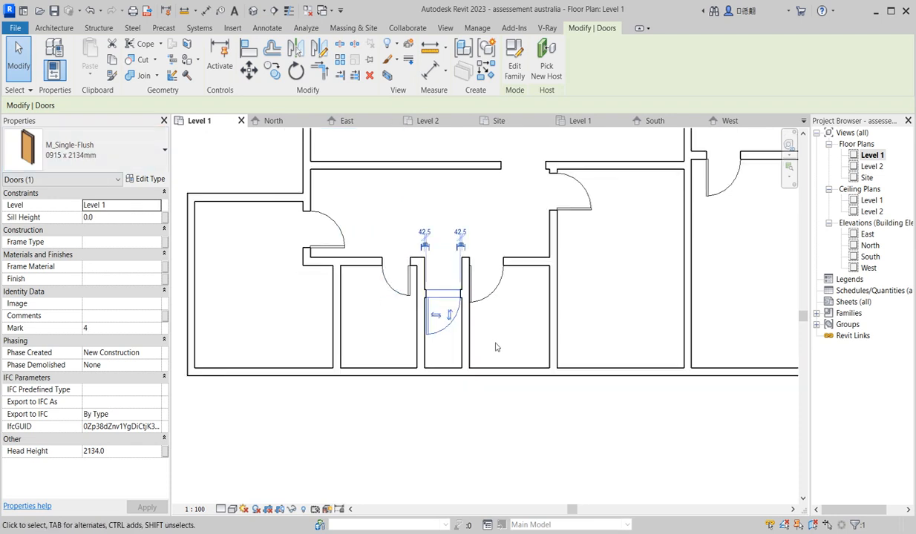
left_click(486, 300, "ctrl")
scroll(568, 305, "down", 2)
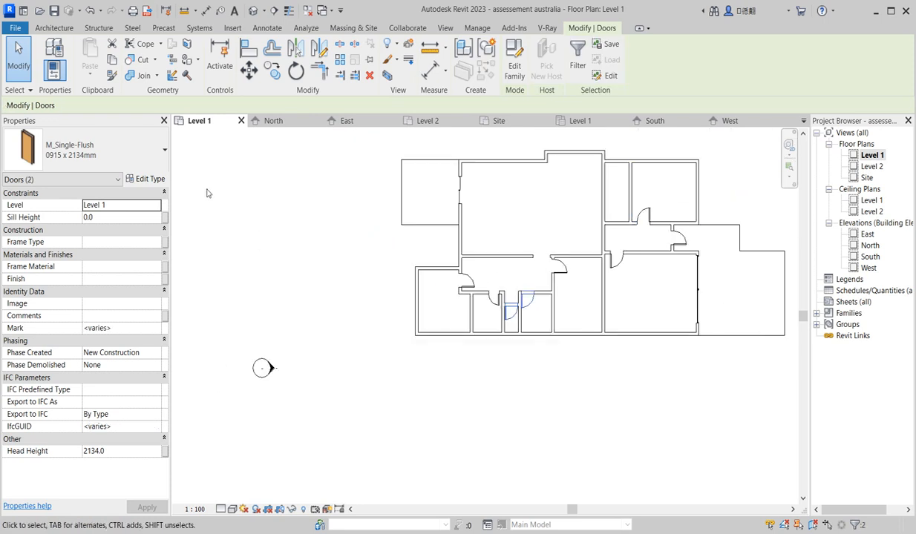
left_click(145, 148)
left_click(76, 479)
left_click(573, 465)
Step: Place a toilet-type M_Single-Flush door midway along the partition between the two northeast rooms, 1575 mm from each end
scroll(516, 314, "up", 2)
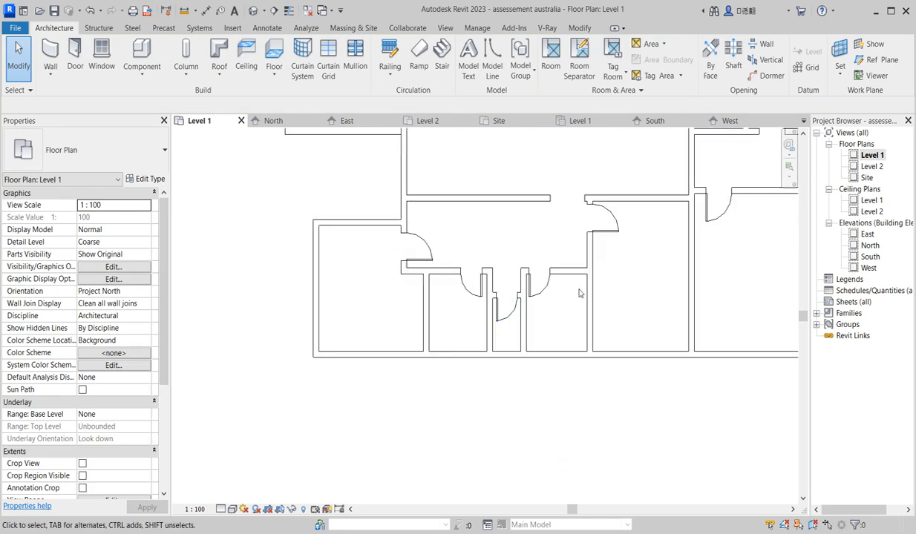
scroll(579, 296, "up", 2)
scroll(526, 363, "down", 3)
scroll(657, 252, "down", 2)
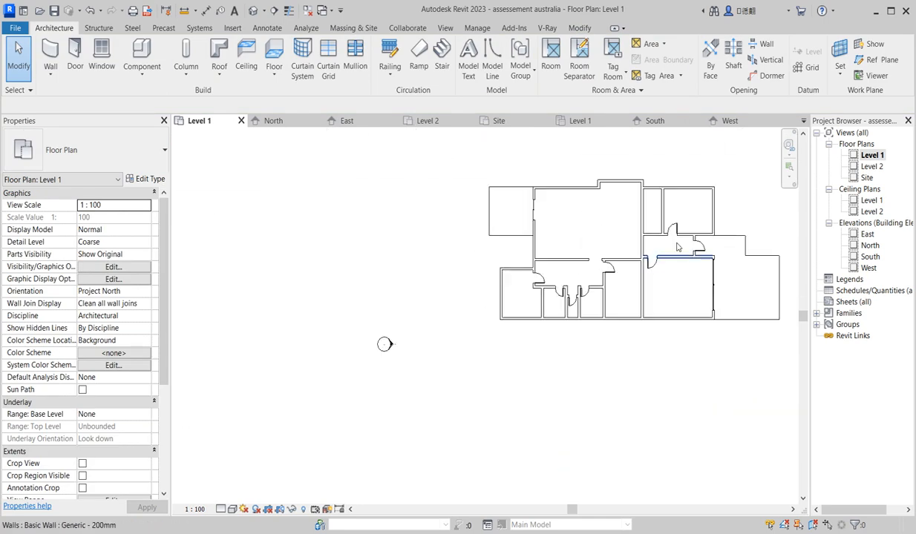
left_click(673, 229)
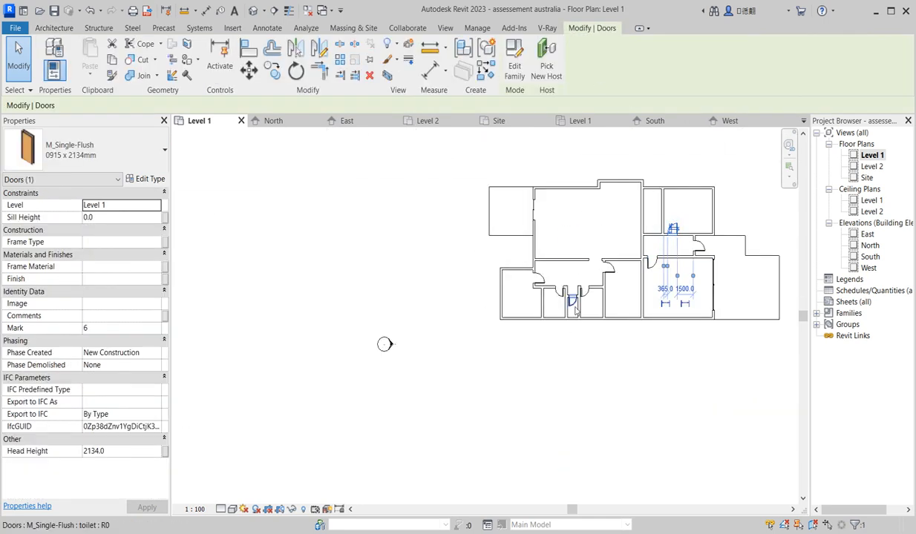
left_click(572, 282)
left_click(490, 72)
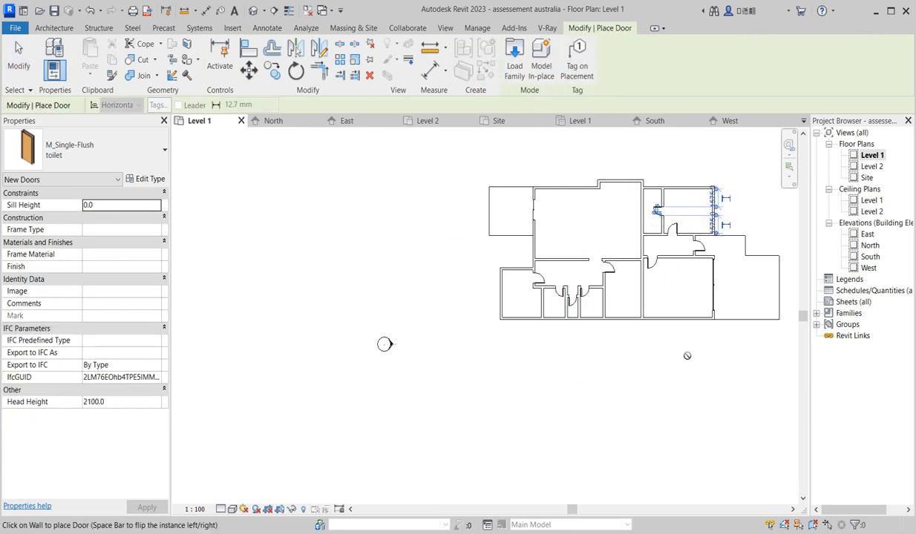
scroll(639, 408, "up", 3)
scroll(591, 400, "down", 5)
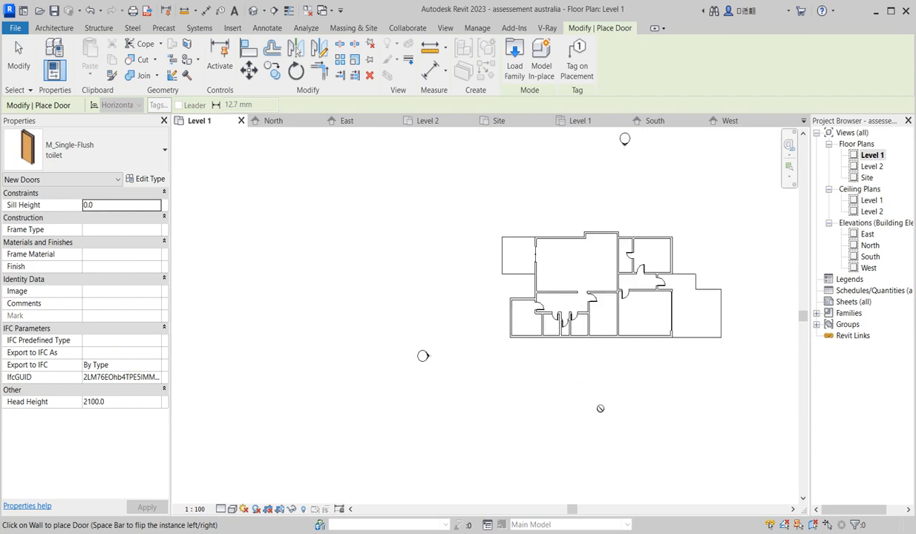
key("Escape")
scroll(285, 423, "up", 3)
scroll(380, 368, "down", 2)
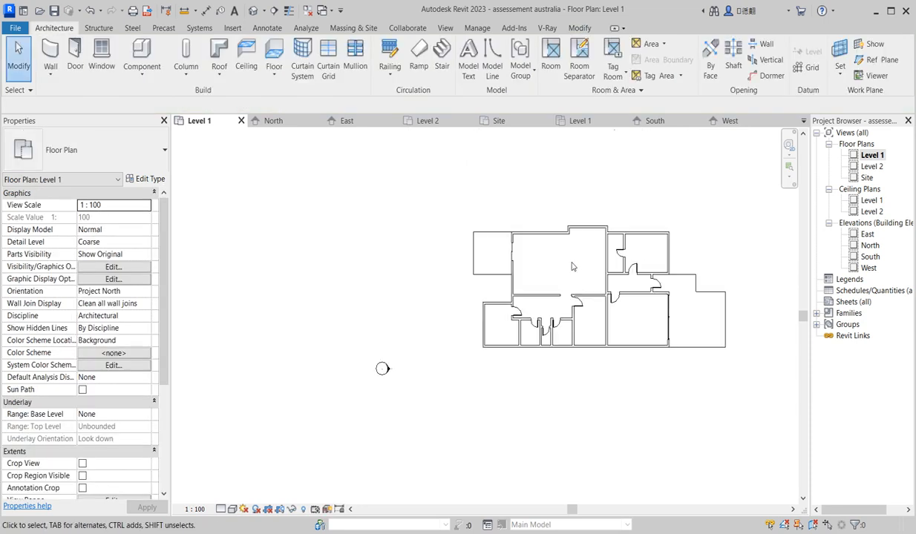
scroll(560, 295, "down", 1)
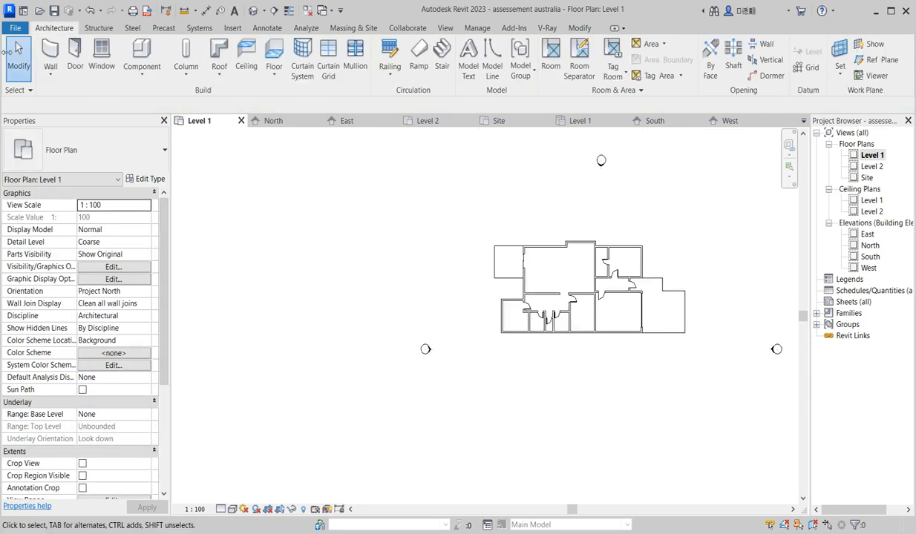
left_click(143, 51)
left_click(133, 154)
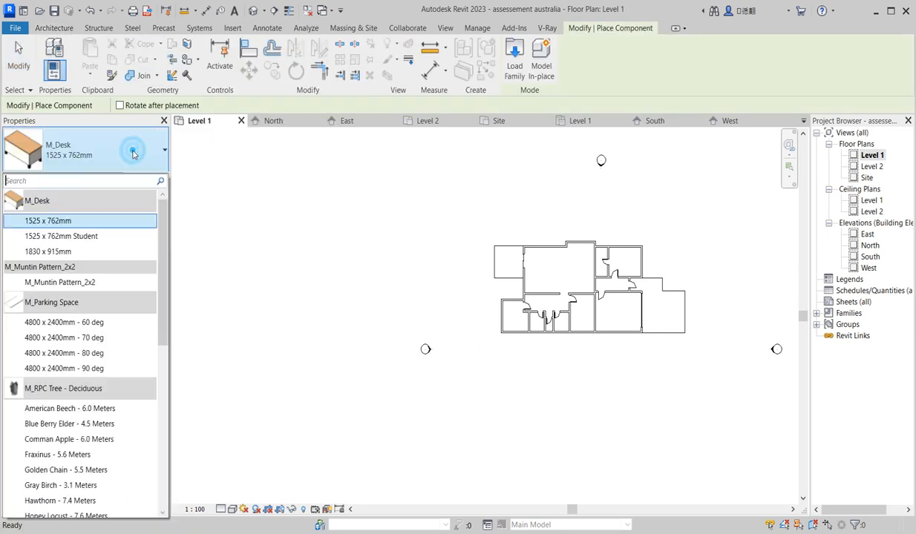
left_click_drag(161, 313, 165, 500)
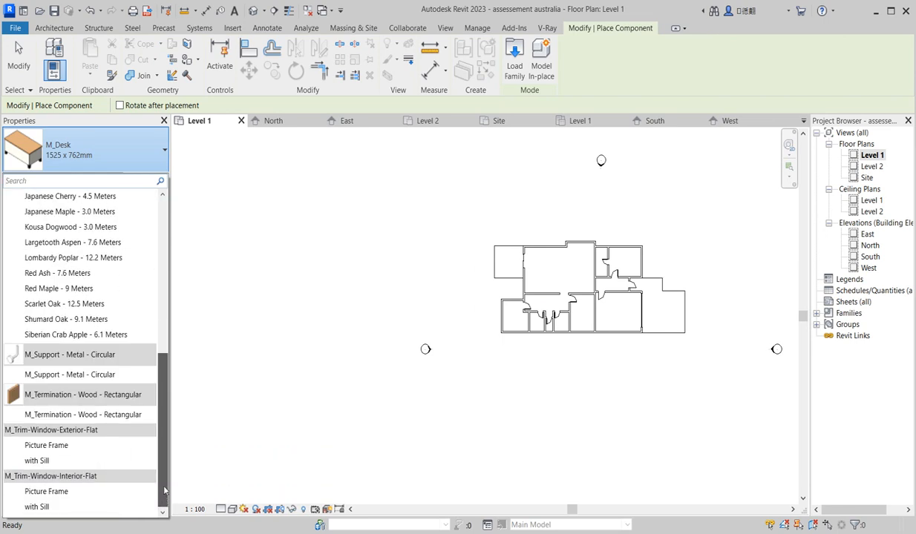
left_click_drag(165, 491, 199, 268)
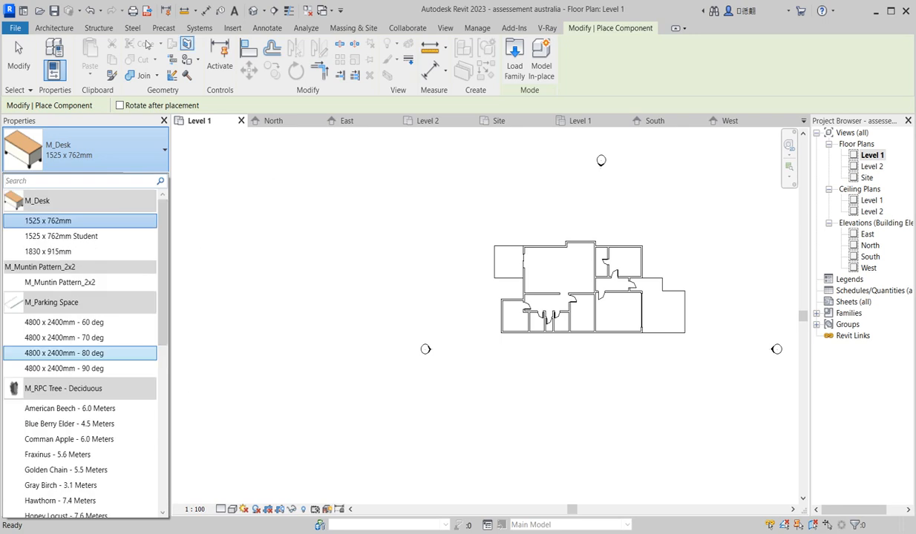
left_click(52, 28)
scroll(613, 230, "up", 5)
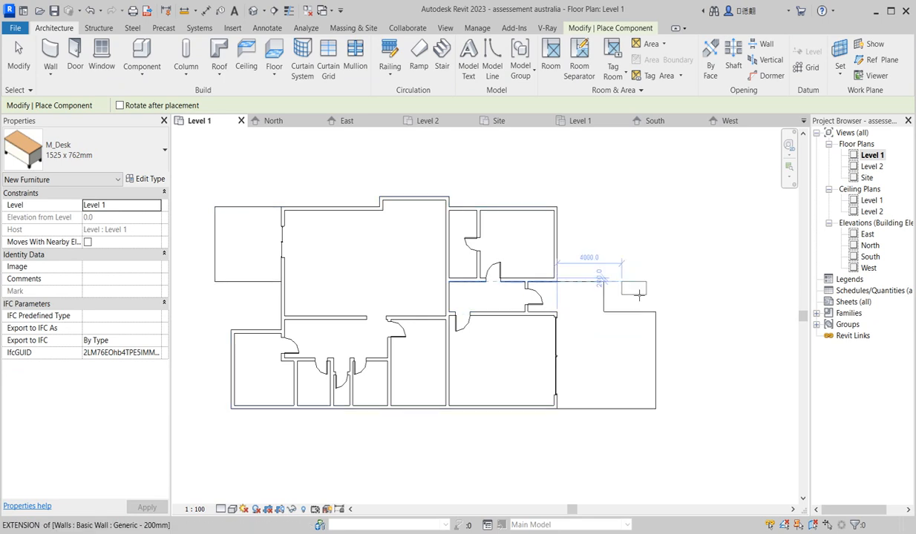
key("Escape")
key("Escape")
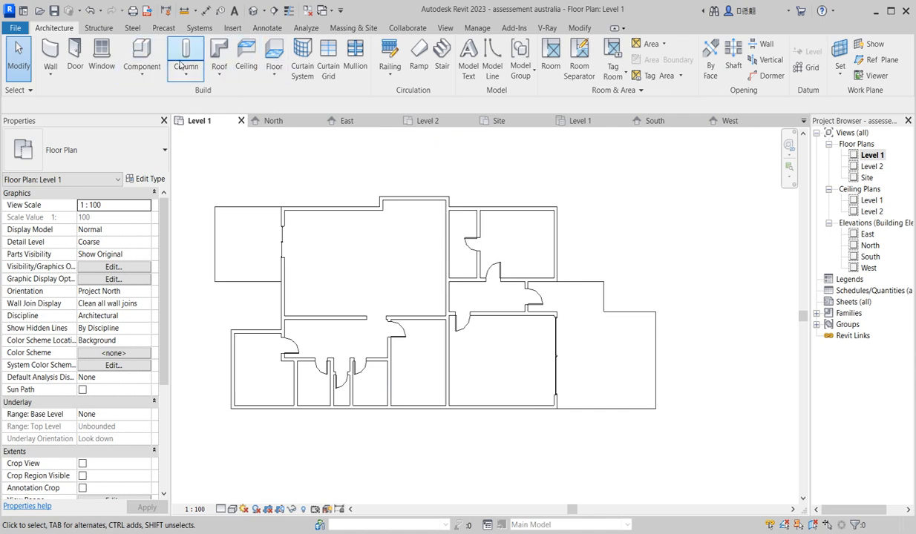
Step: Start placing a component and browse to the Metric Library folder for loading a family
left_click(142, 52)
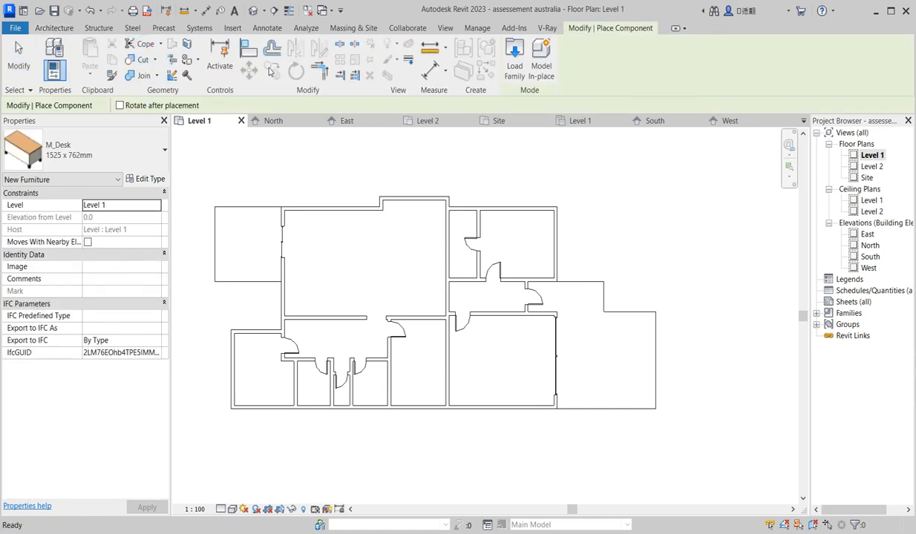
left_click(525, 68)
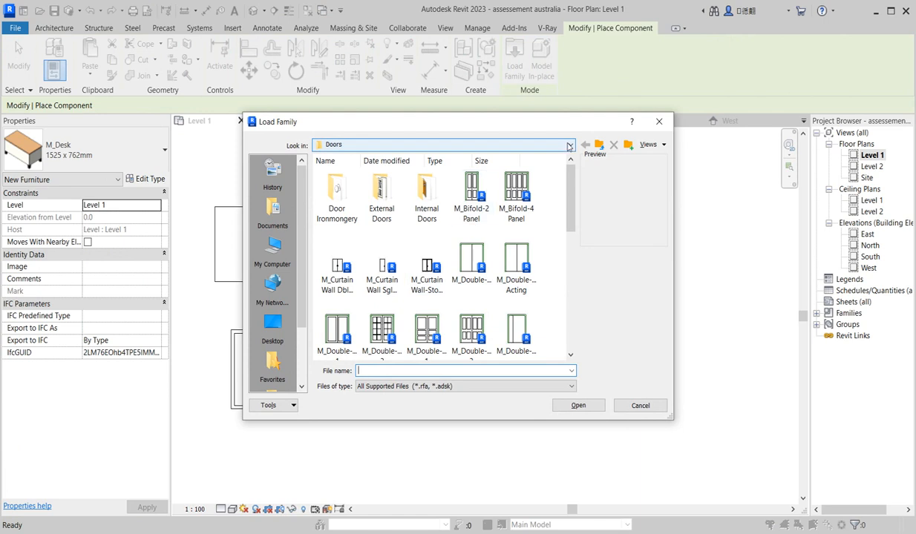
left_click(569, 146)
scroll(414, 197, "up", 3)
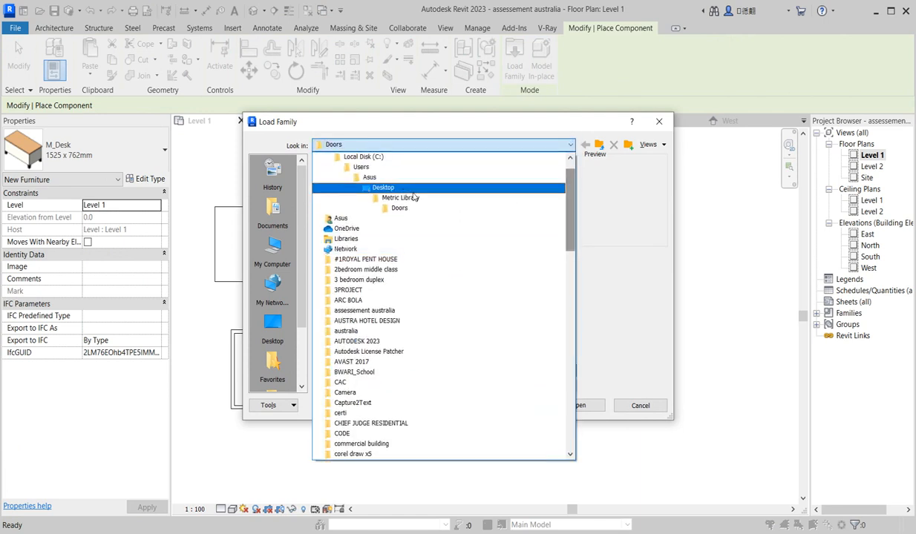
left_click(401, 197)
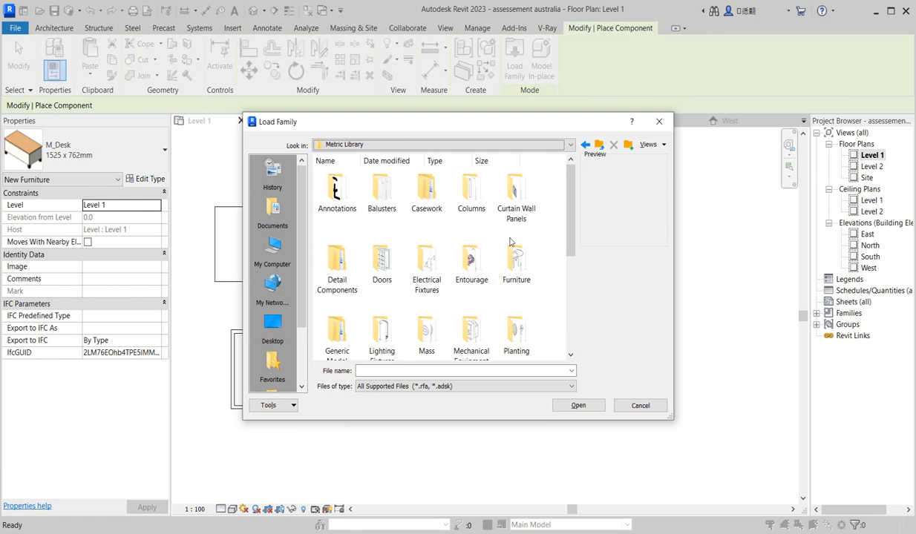
mouse_move(567, 190)
left_mouse_down()
mouse_move(566, 279)
mouse_move(568, 194)
left_mouse_up()
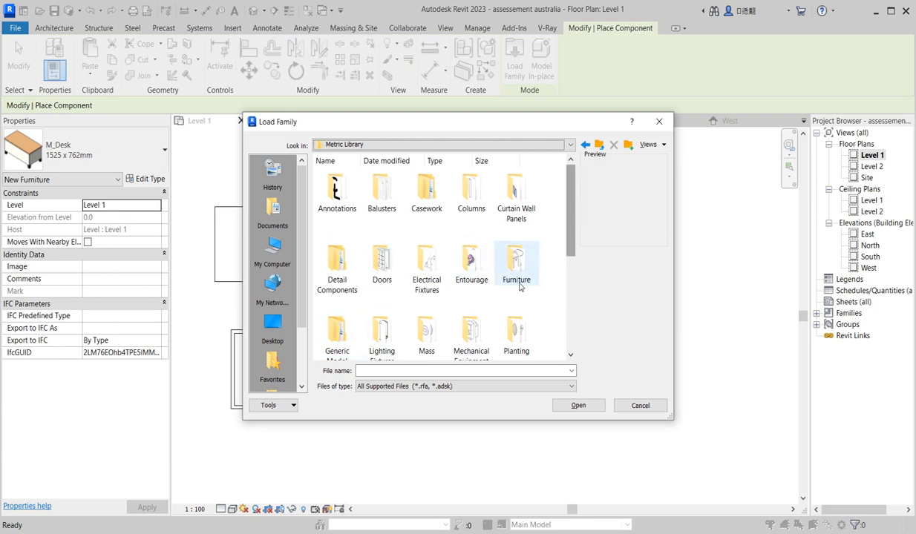
scroll(452, 331, "down", 5)
scroll(430, 338, "up", 5)
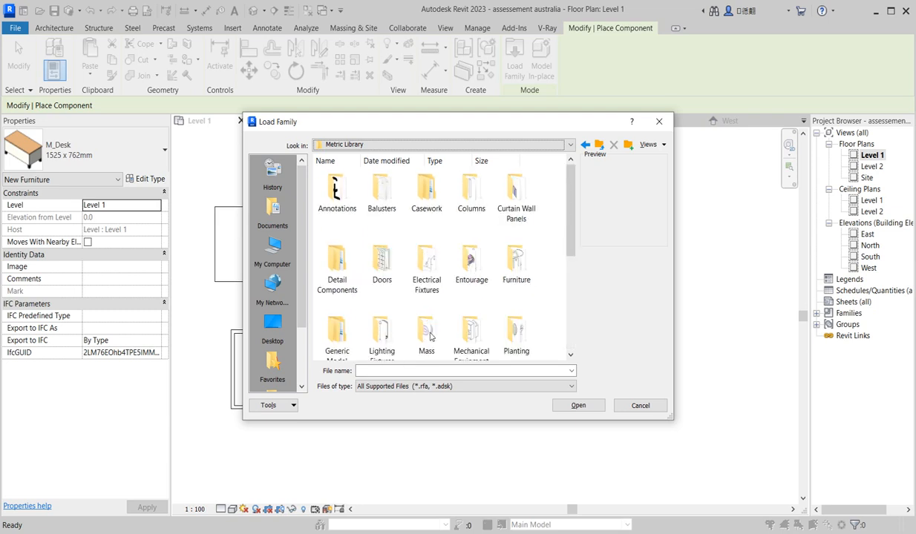
double_click(383, 266)
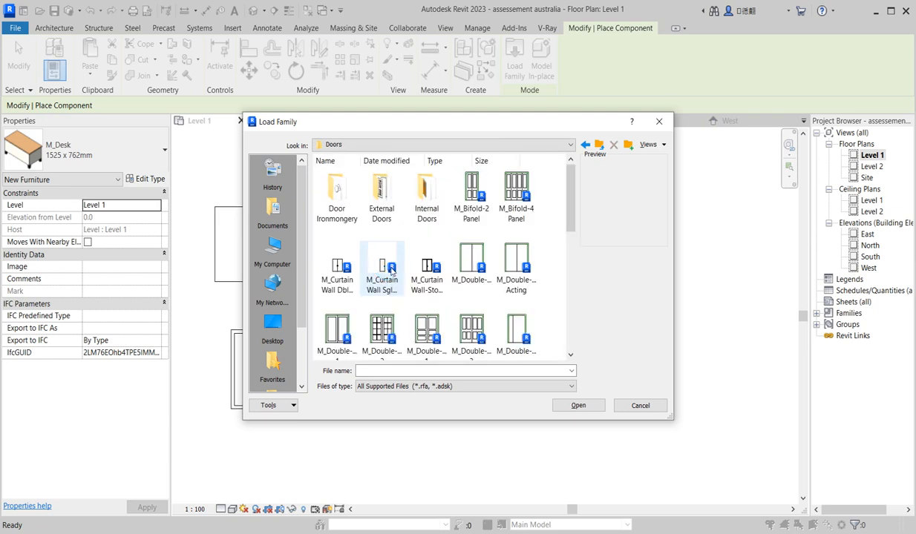
left_click(586, 144)
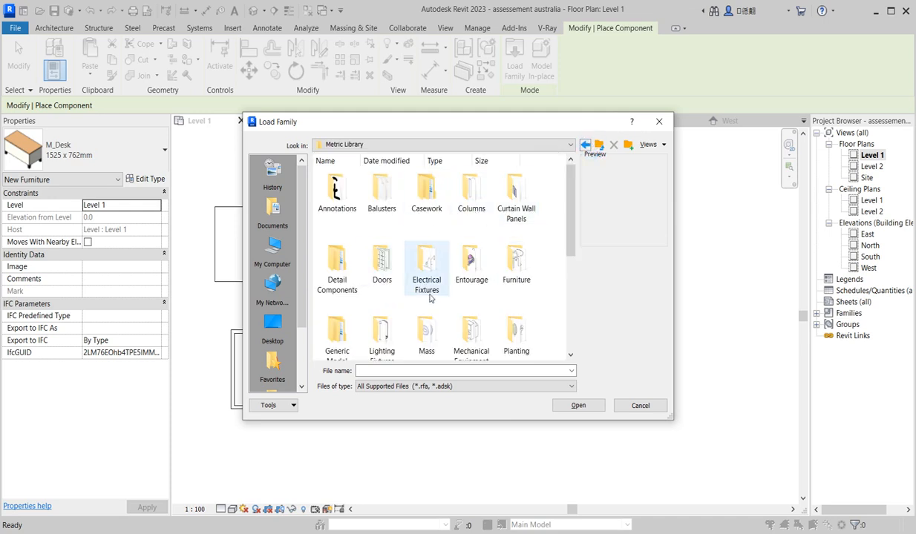
Step: Load the M_Bed-Standard family from the library's Furniture folder
double_click(516, 263)
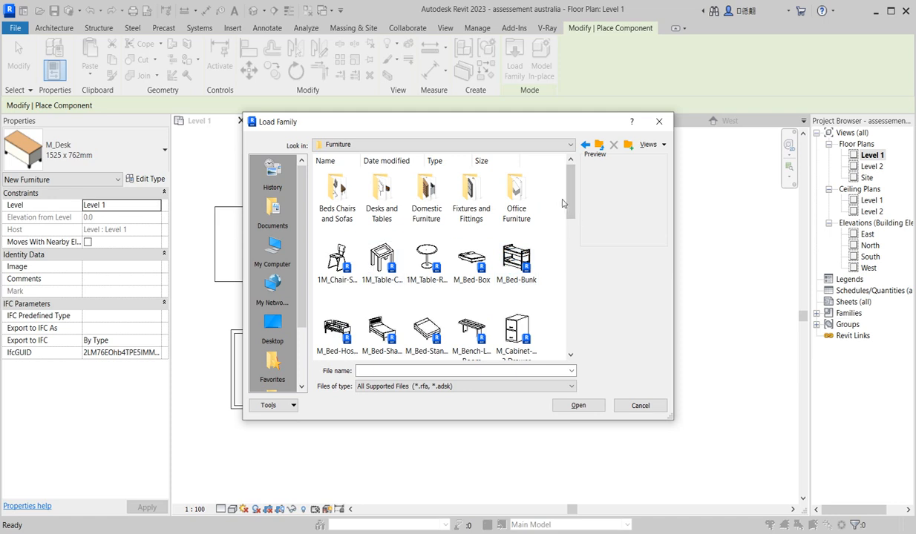
scroll(570, 198, "down", 3)
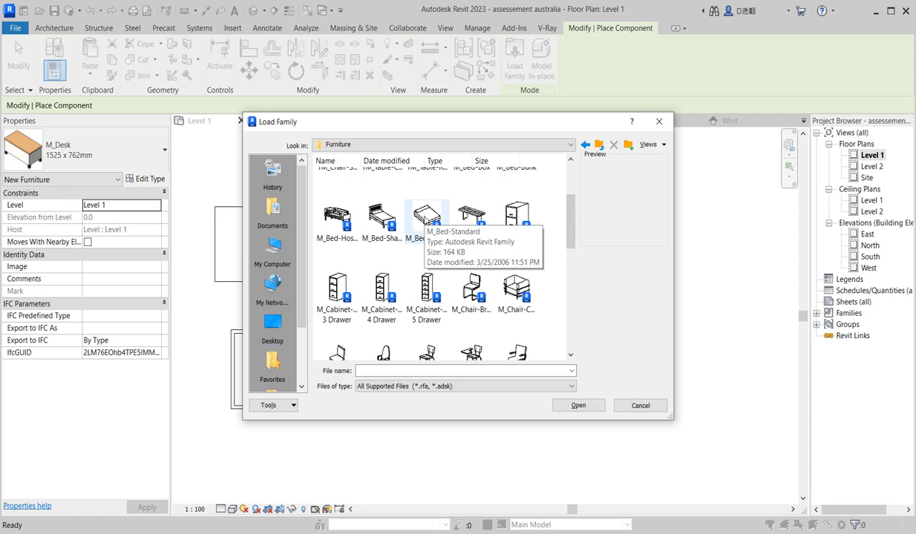
left_click(420, 216)
double_click(424, 217)
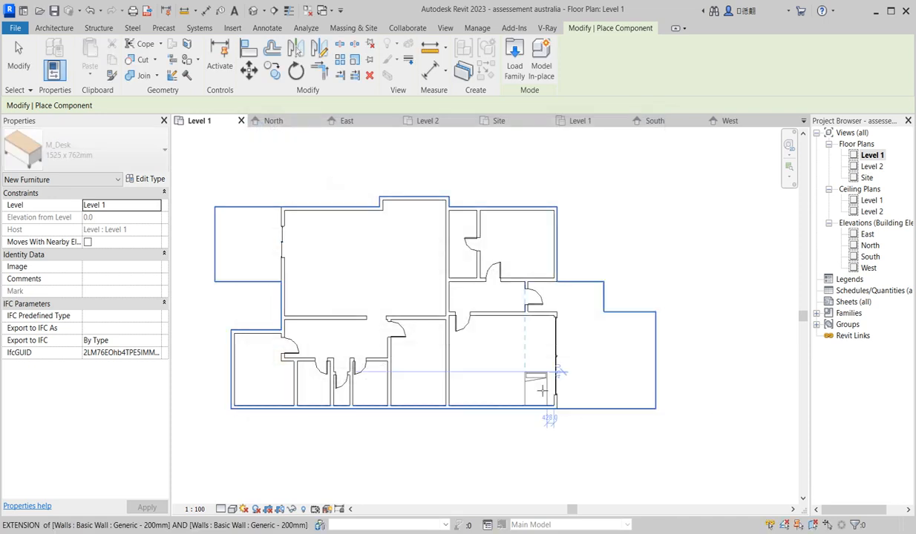
Step: Place a 1372 x 1905mm double bed in the northeast bedroom, 400 mm from the north wall and 1200 mm from the east wall
scroll(526, 245, "up", 3)
scroll(524, 241, "up", 3)
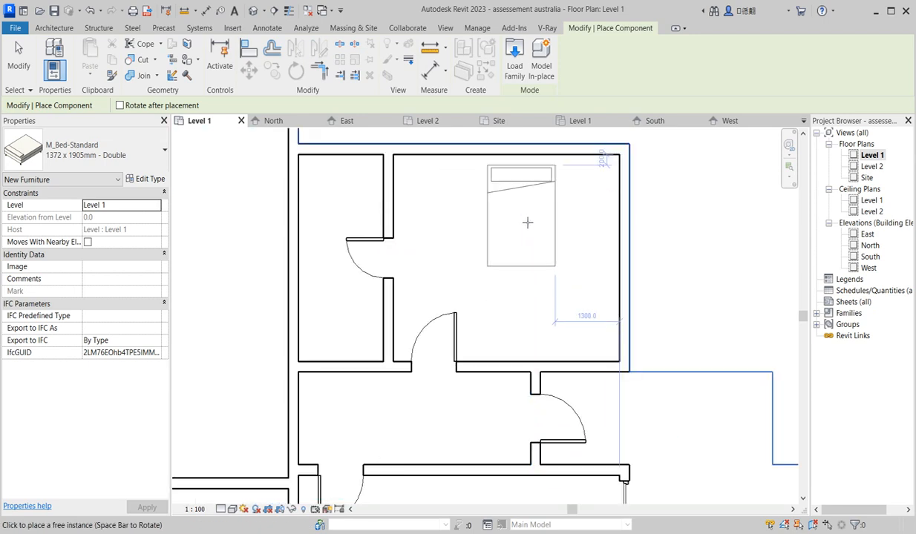
left_click(530, 233)
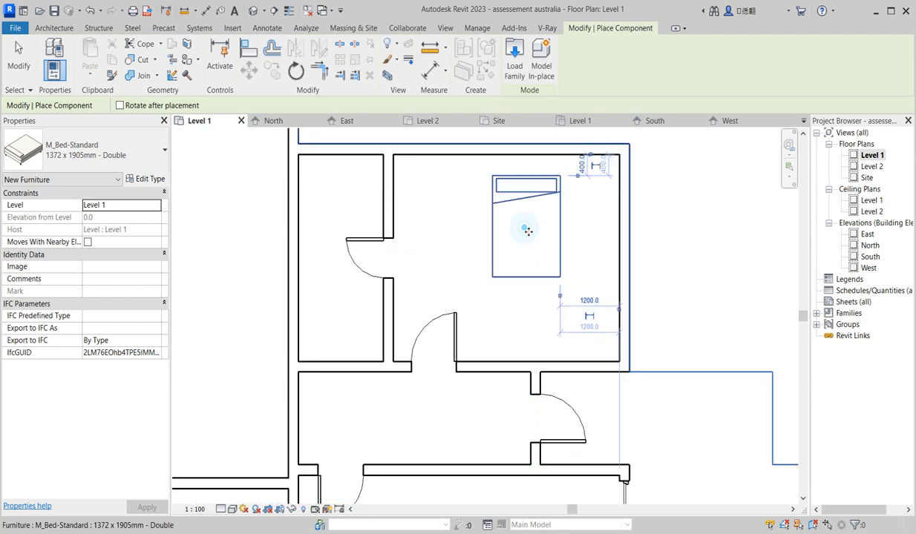
Step: Place a second double bed, turned a quarter, in the southern room directly west of the garage
scroll(527, 228, "down", 6)
scroll(465, 318, "up", 1)
scroll(465, 318, "up", 2)
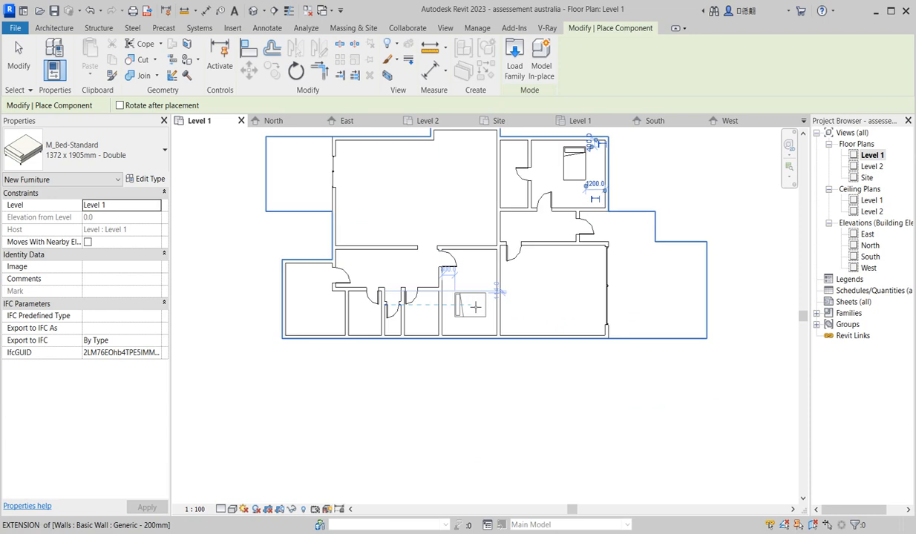
Step: Place a 1372 x 1905 mm double bed in each of the two bedrooms along the plan's lower wall
left_click(475, 307)
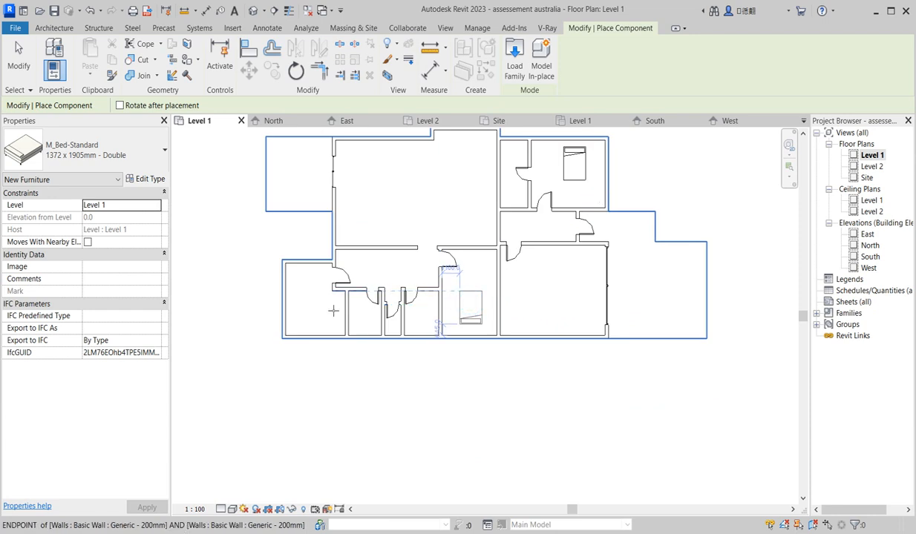
left_click(313, 316)
key("Escape")
key("Escape")
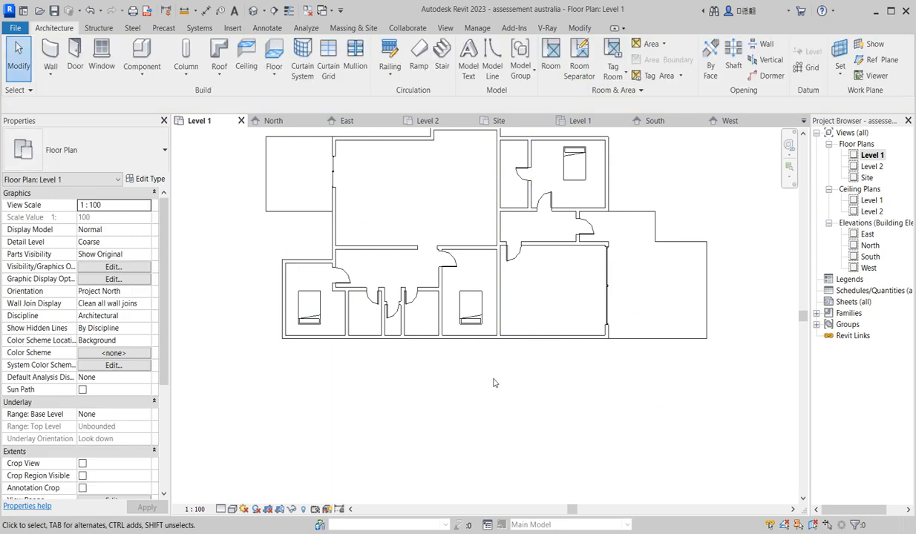
Step: Load the Sofa (2) family from the Beds Chairs and Sofas folder for placement as a component
left_click(142, 52)
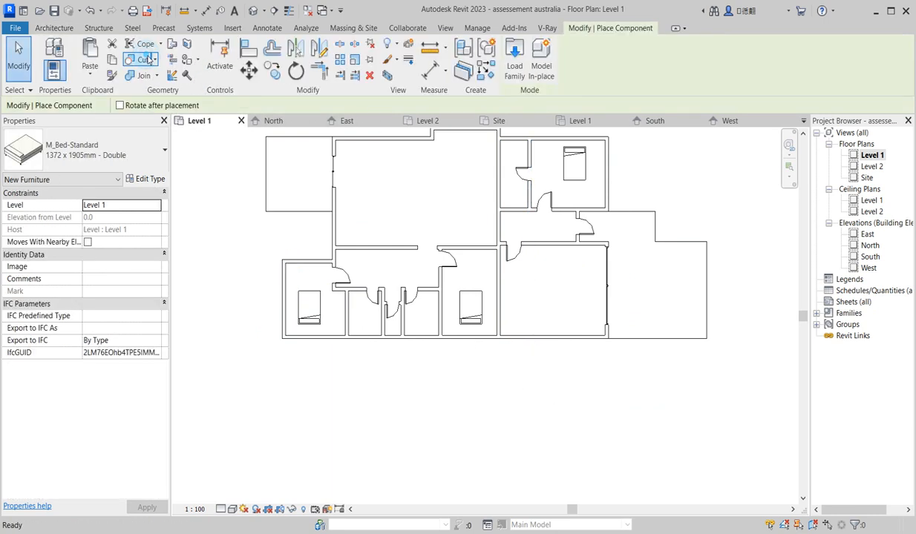
left_click(515, 67)
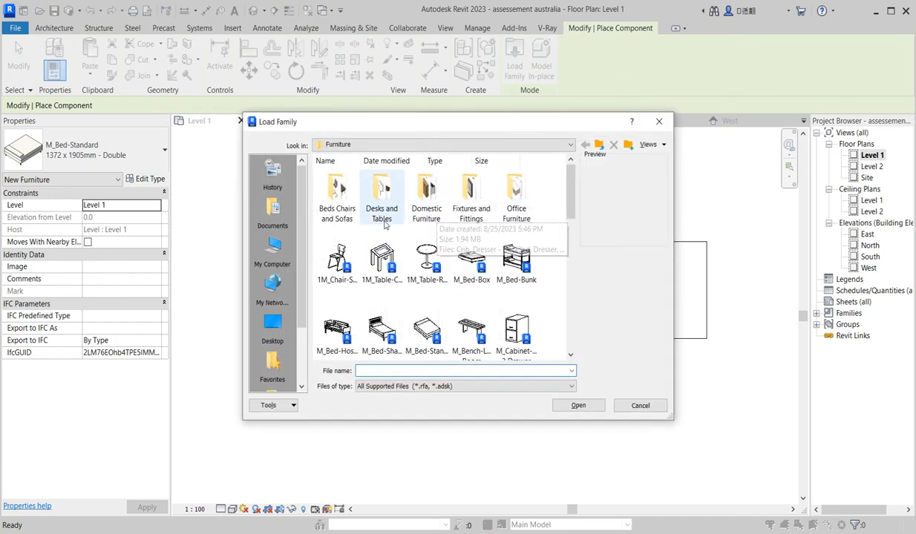
double_click(336, 208)
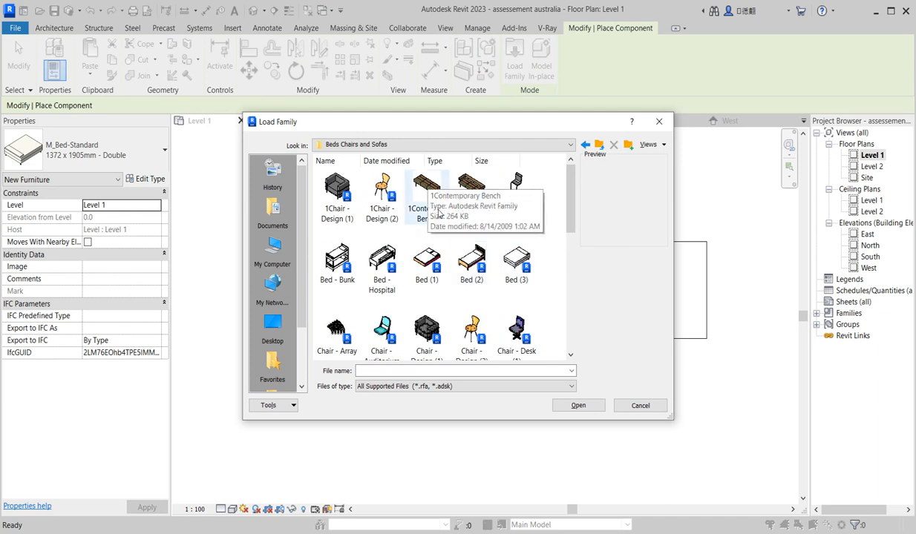
scroll(455, 344, "down", 5)
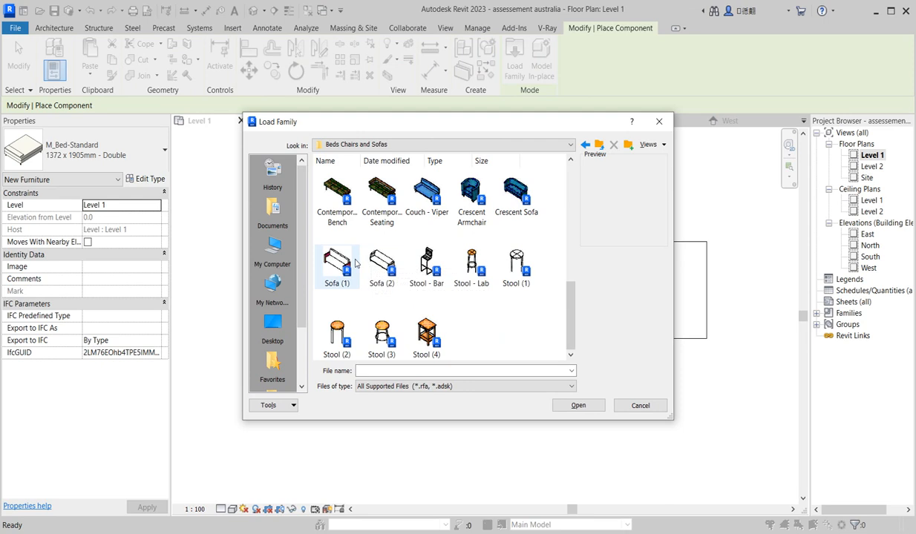
double_click(382, 263)
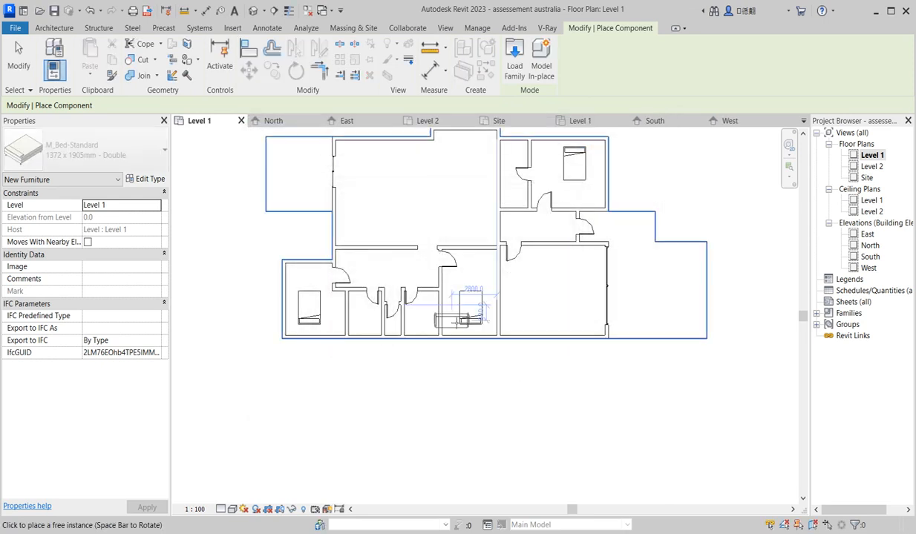
Step: Place three 2100 mm sofas in the large living room: one horizontal near the upper wall and two vertical ones facing each other below it
scroll(406, 173, "up", 2)
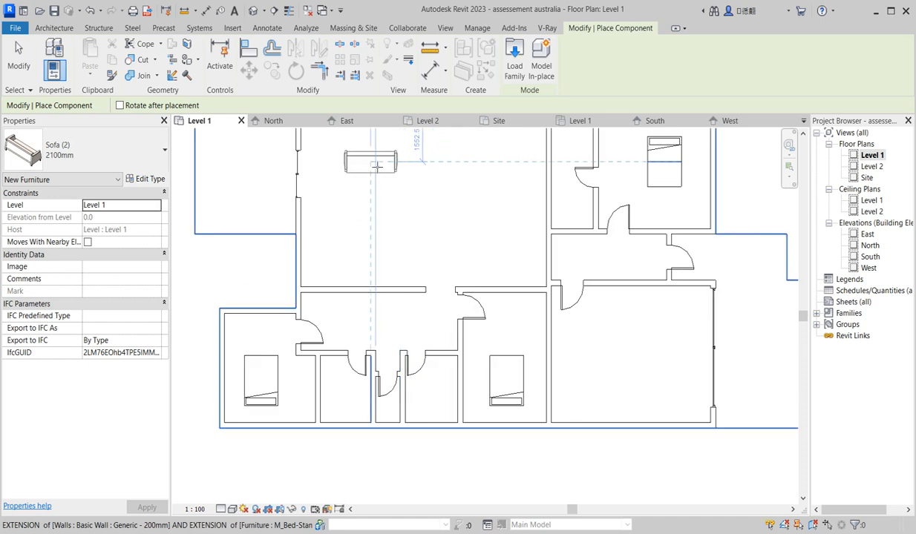
left_click(356, 280)
key("space")
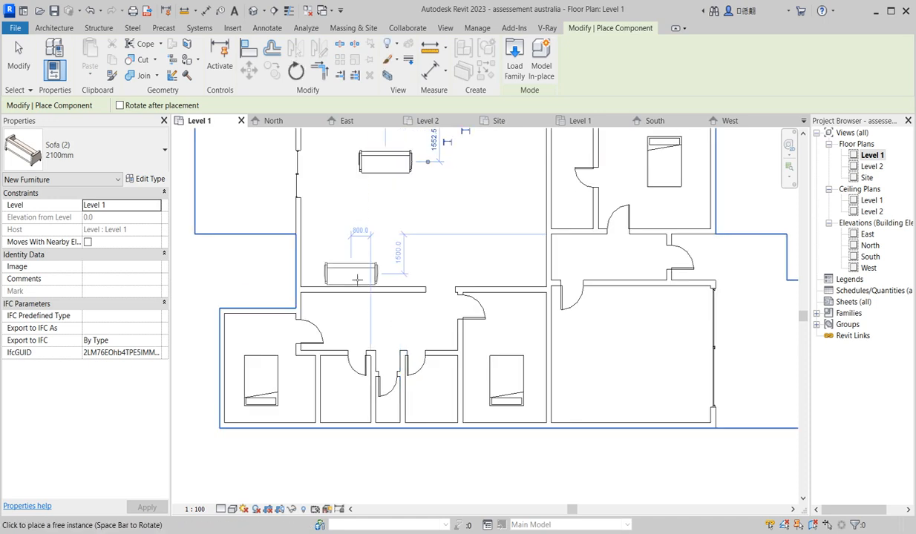
left_click(354, 236)
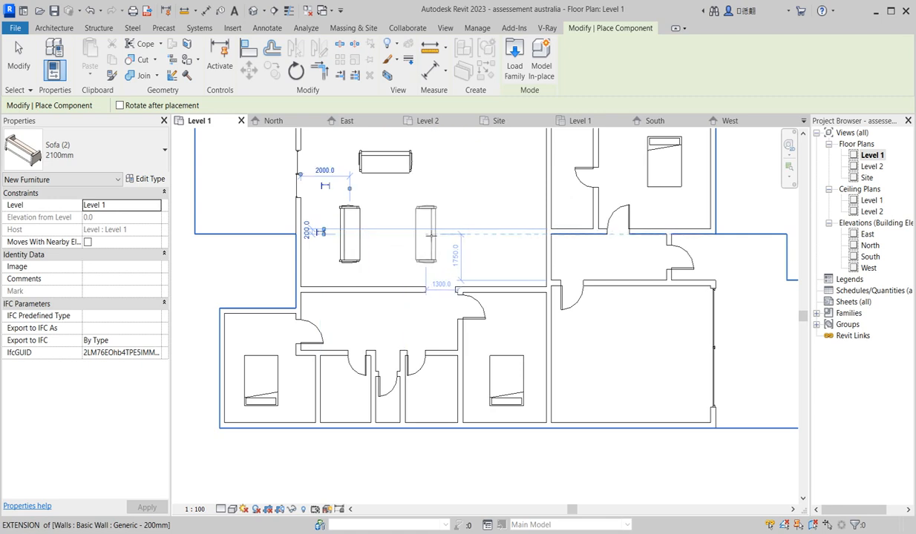
left_click(431, 236)
scroll(501, 250, "down", 3)
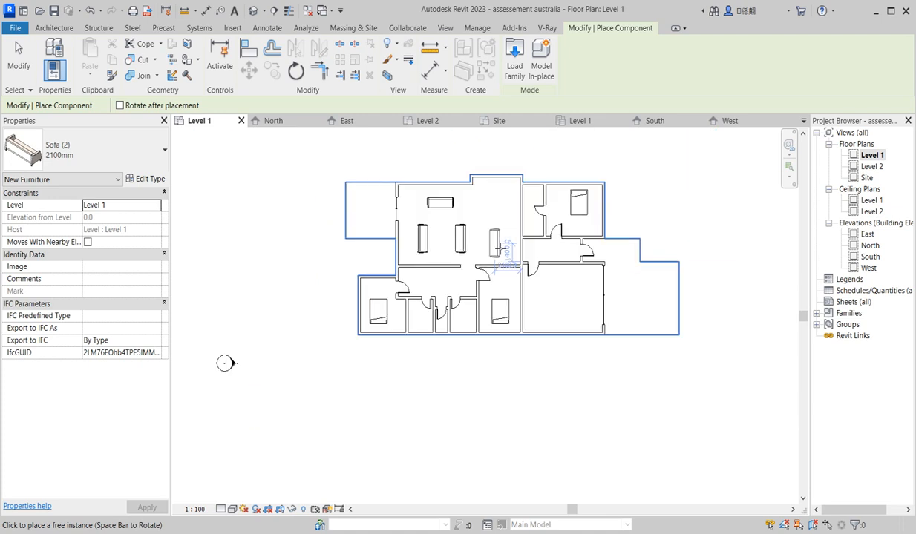
key("Escape")
key("Escape")
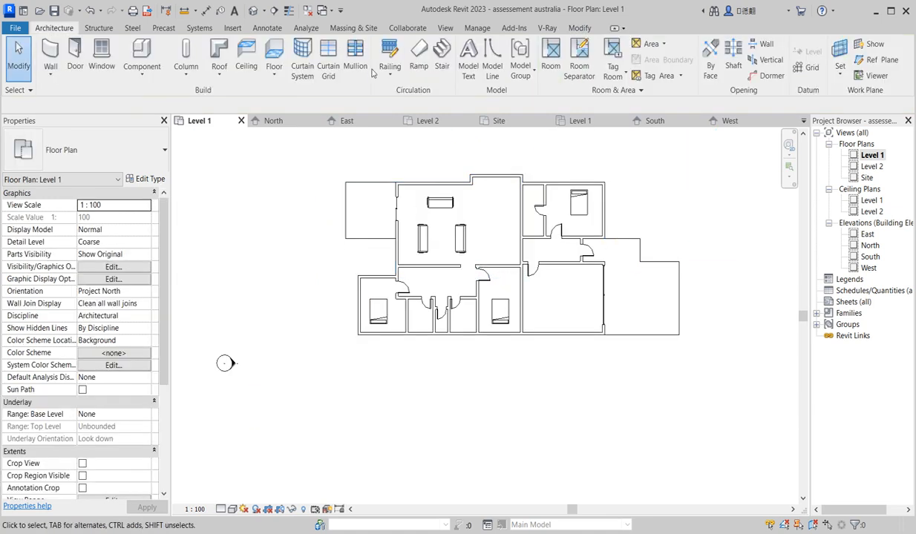
Step: Browse the Metric Library's Furniture folder and its Domestic Furniture subfolder for another family to load
left_click(138, 53)
left_click(516, 64)
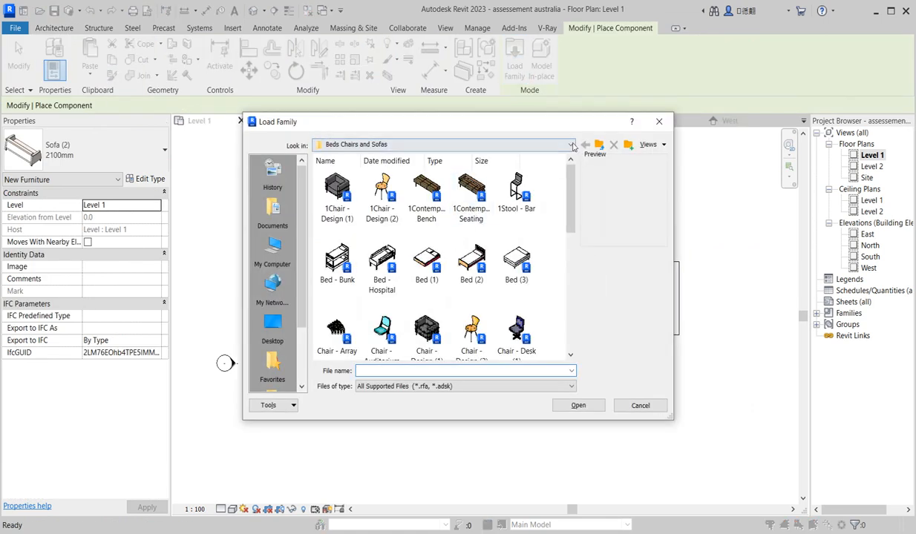
left_click(571, 145)
left_click_drag(572, 226, 571, 195)
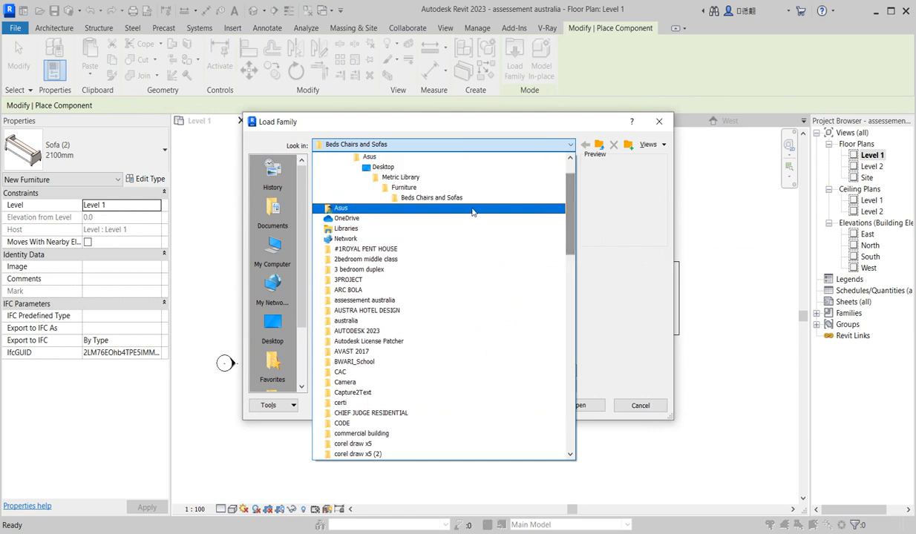
left_click(416, 178)
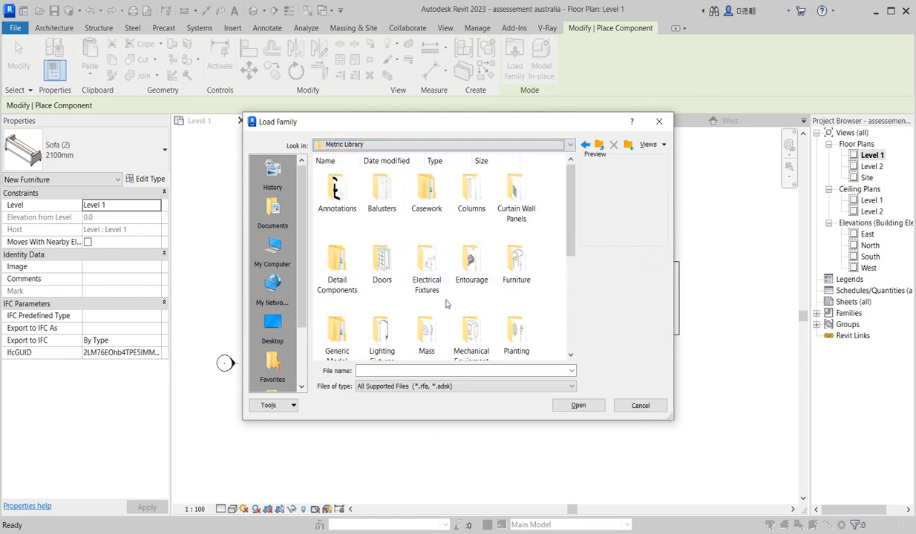
scroll(448, 303, "down", 1)
scroll(449, 306, "up", 1)
left_click(518, 276)
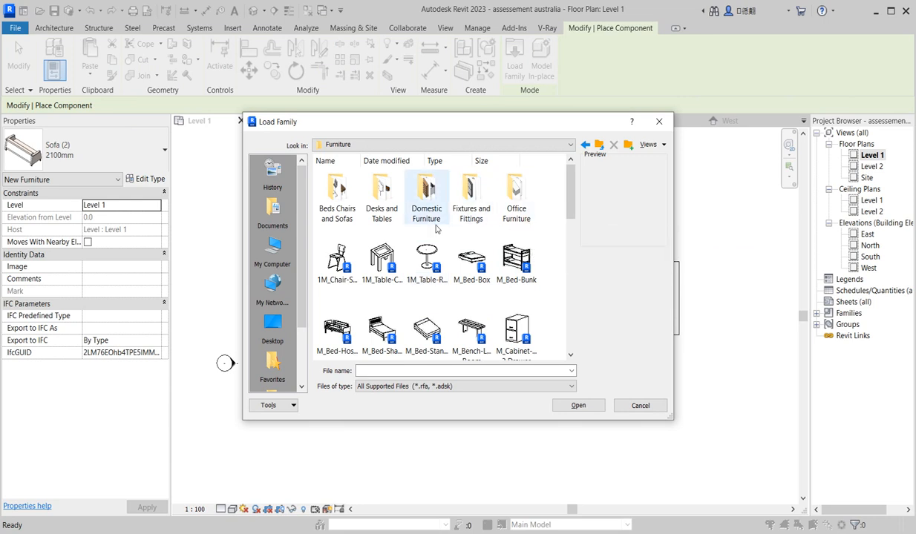
double_click(436, 215)
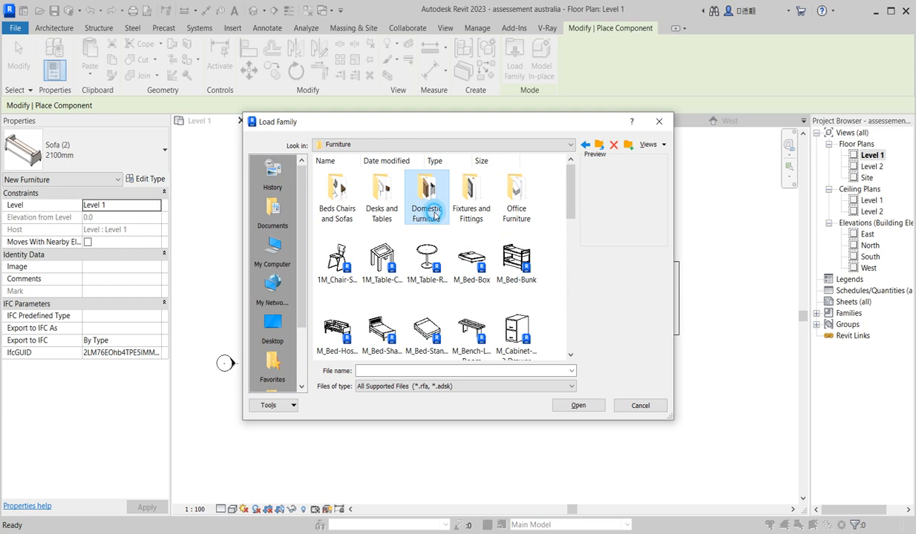
left_click(584, 146)
scroll(552, 169, "down", 5)
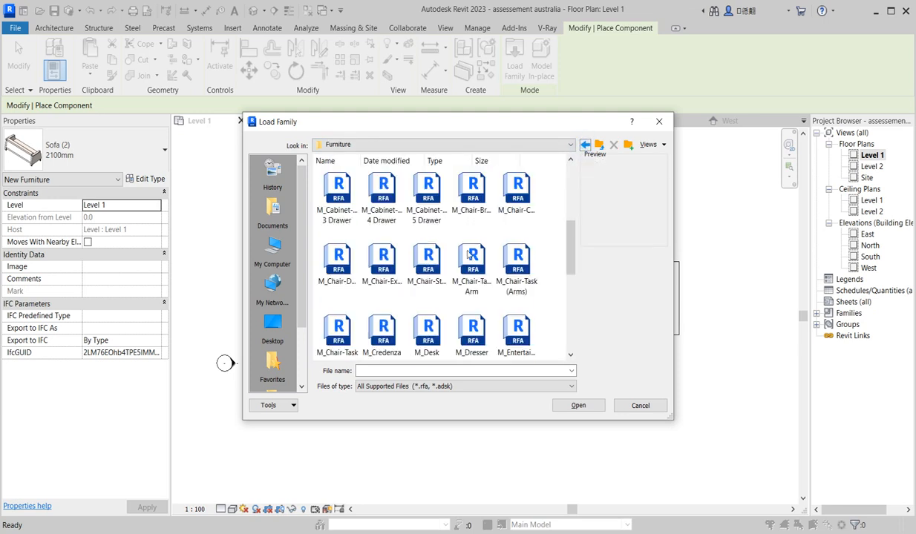
Step: Look through the Metric Library's other folders, including Detail Components, for suitable families, and leave component placement without loading any
left_click(585, 146)
scroll(481, 349, "down", 5)
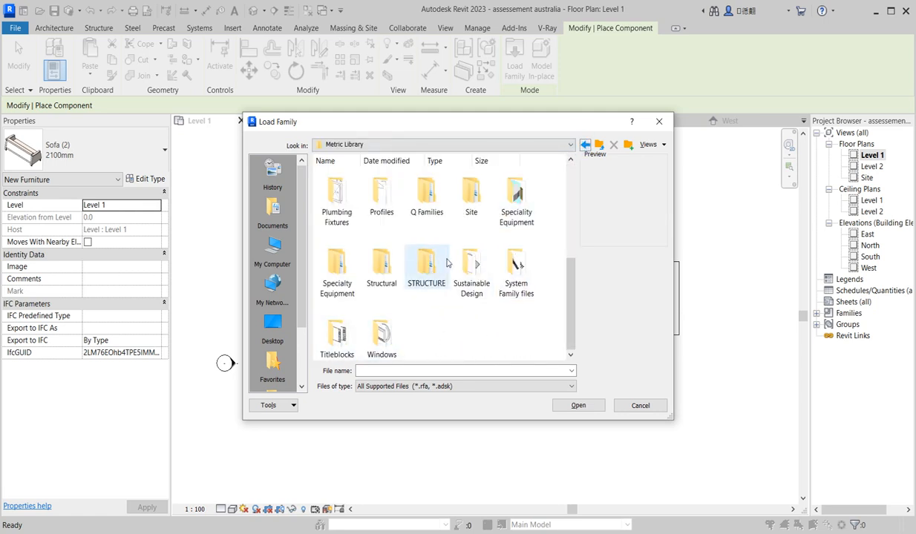
scroll(445, 273, "up", 5)
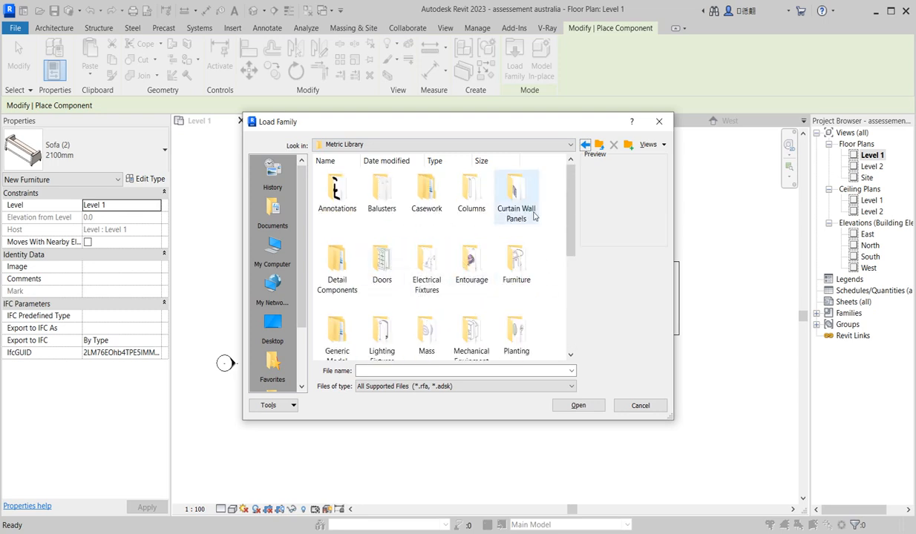
double_click(334, 271)
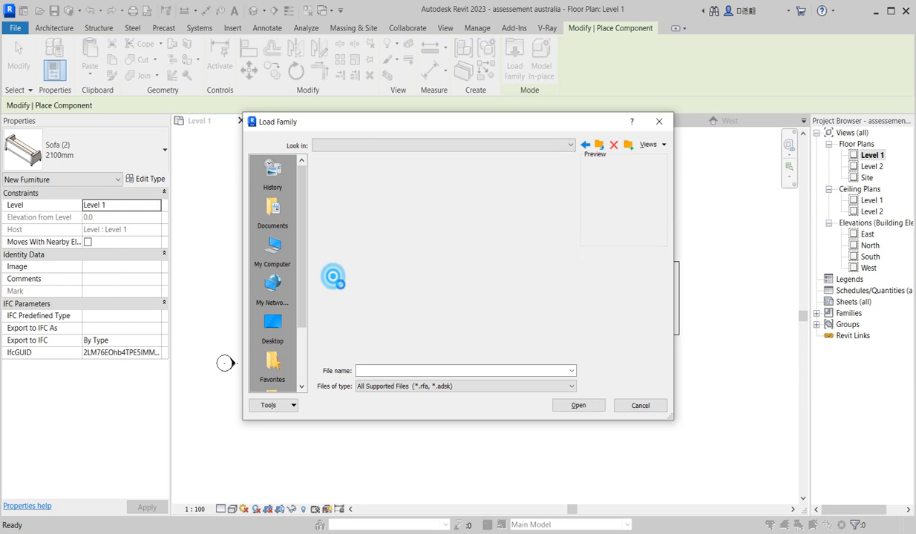
scroll(475, 238, "down", 5)
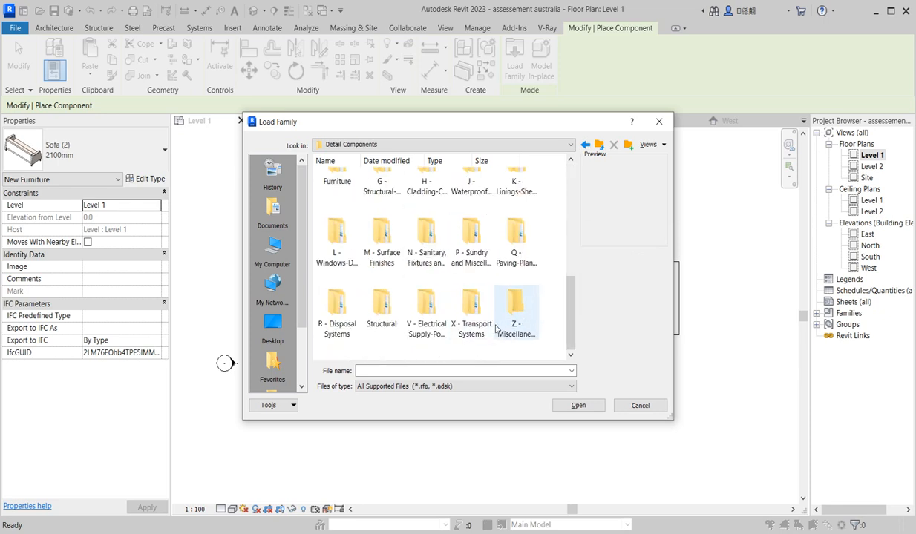
double_click(456, 236)
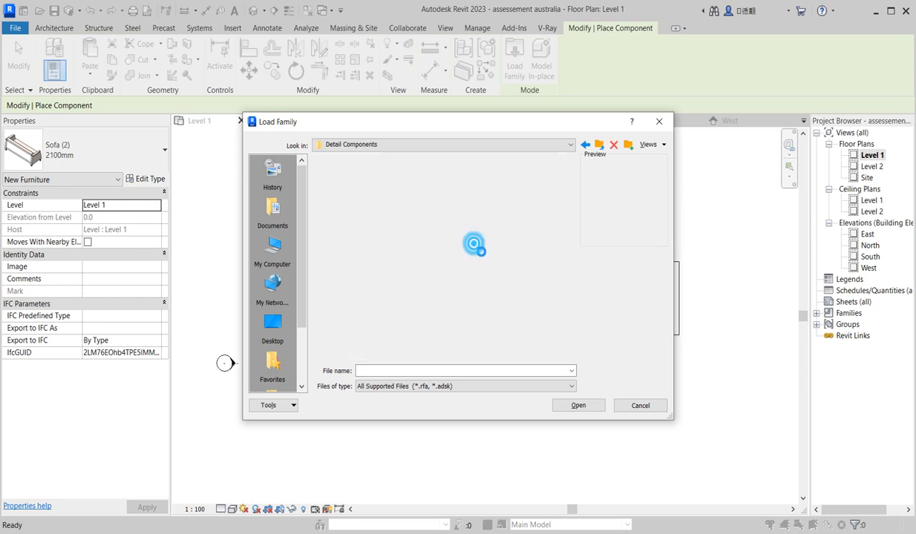
left_click(587, 144)
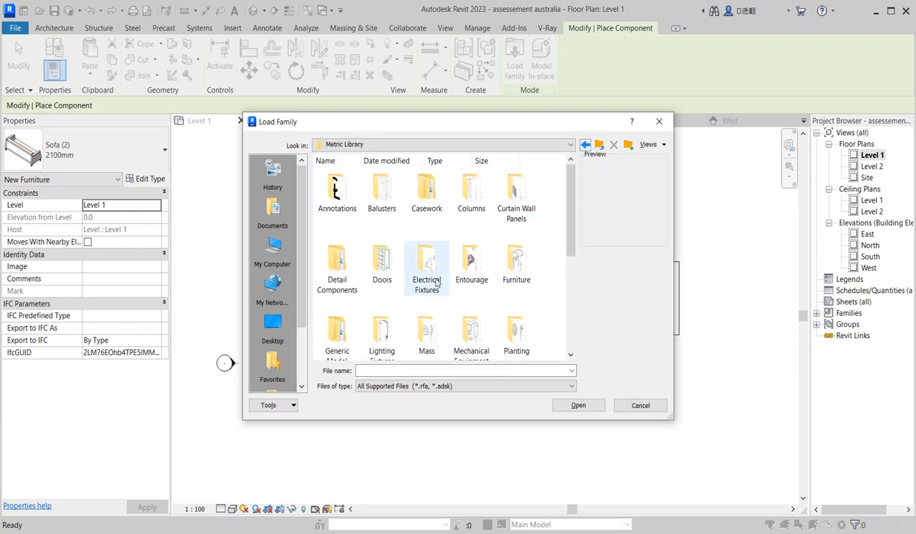
scroll(425, 279, "down", 3)
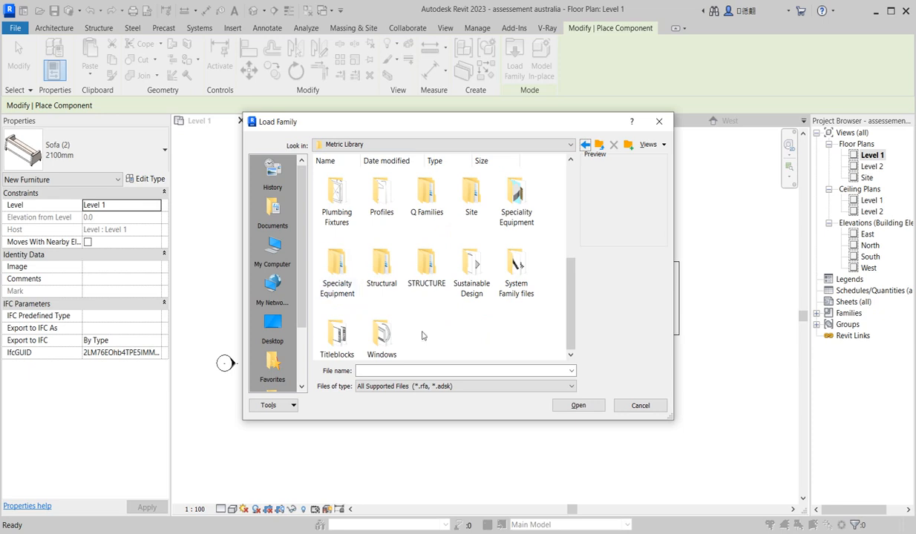
scroll(491, 297, "up", 3)
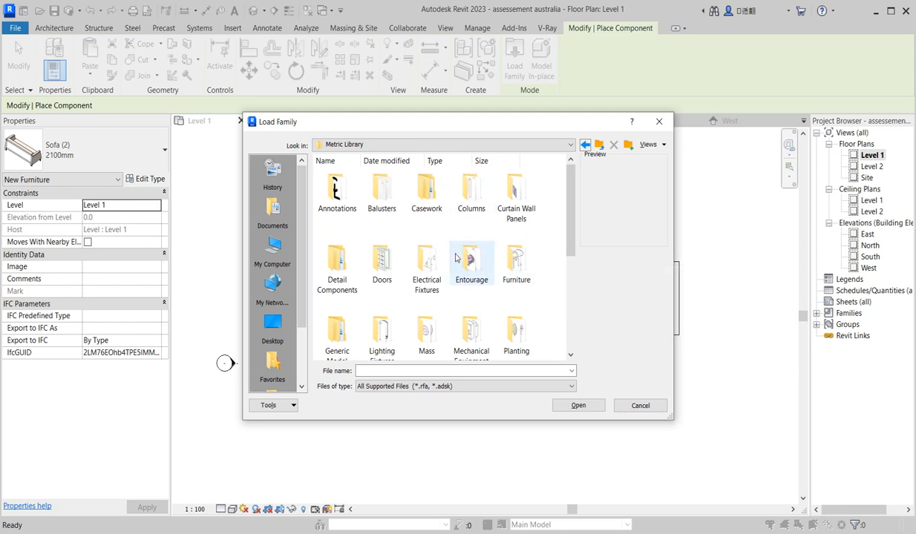
left_click(656, 120)
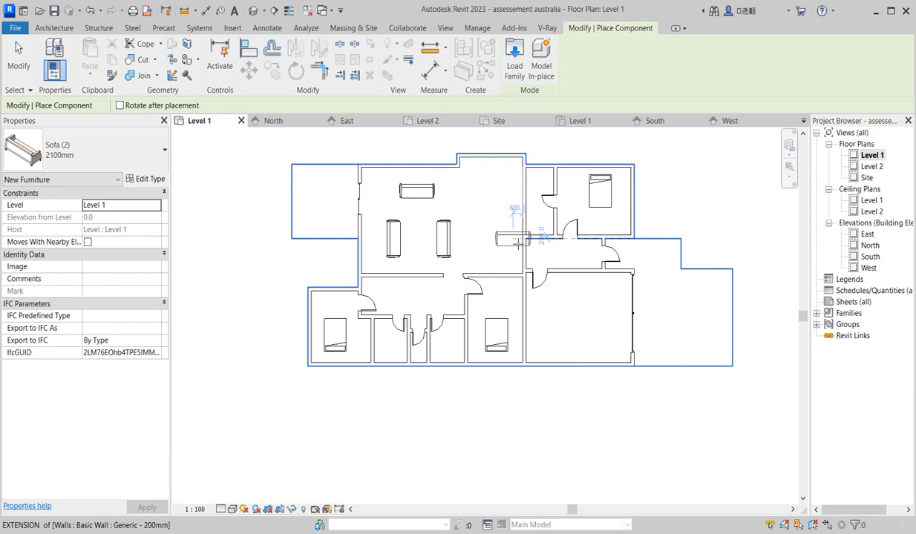
key("Escape")
key("Escape")
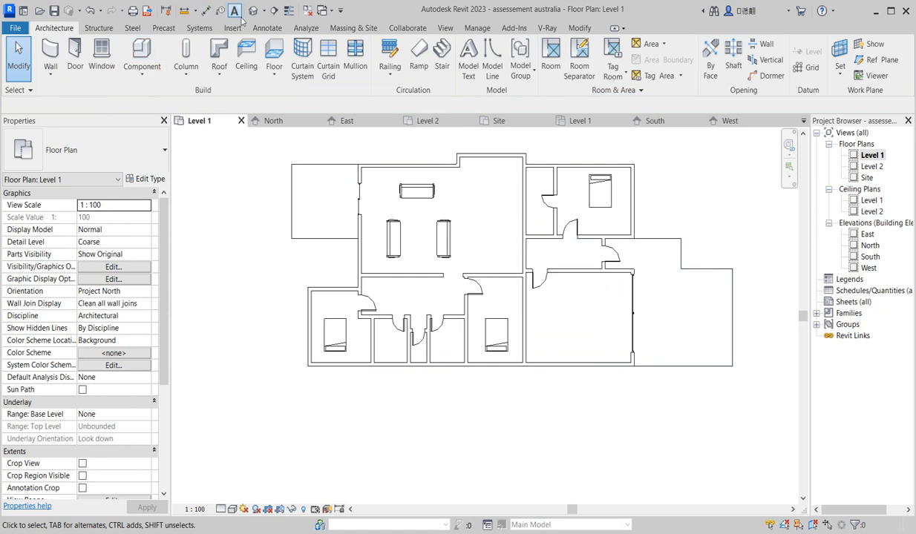
Step: Draw the kitchen peninsula with thin detail lines, about 800 mm wide, starting from the inner wall corner at the living room's recess
left_click(267, 28)
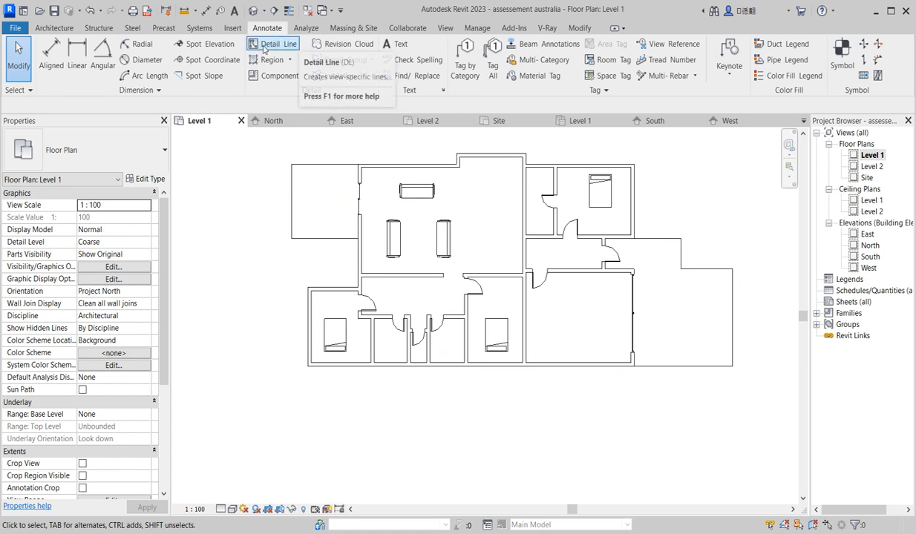
left_click(294, 43)
left_click(361, 164)
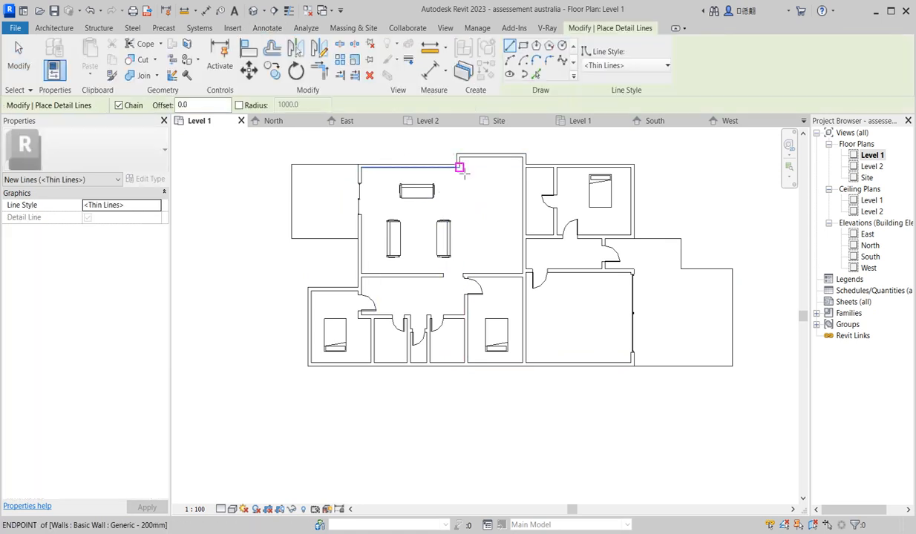
left_click(460, 168)
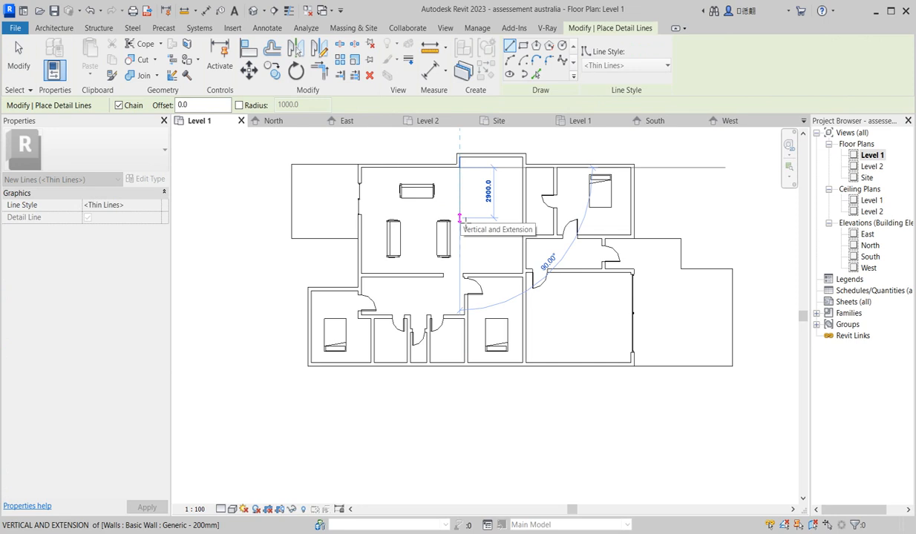
left_click(460, 222)
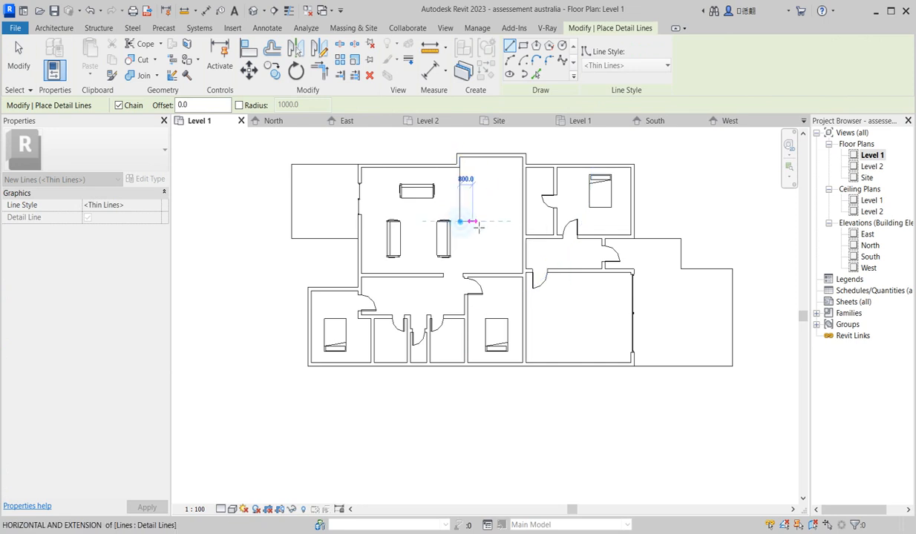
left_click(474, 222)
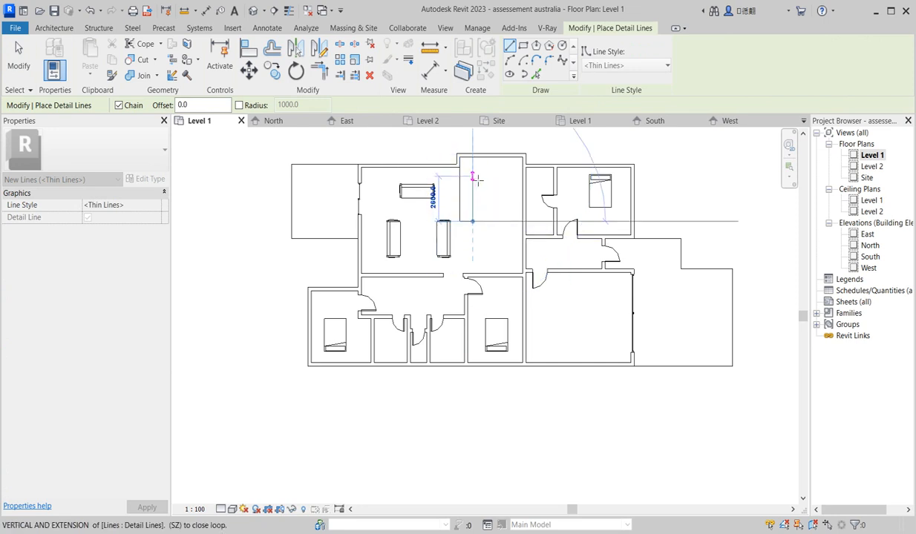
left_click(473, 167)
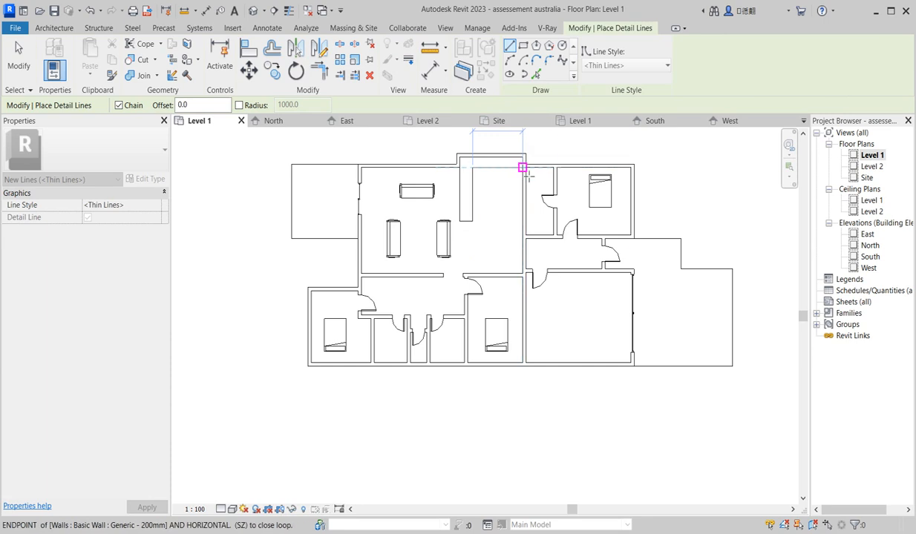
Step: Continue the counter outline across to the recess's right wall, and draw a 3900 mm vertical front edge 600 mm off that wall
left_click(519, 167)
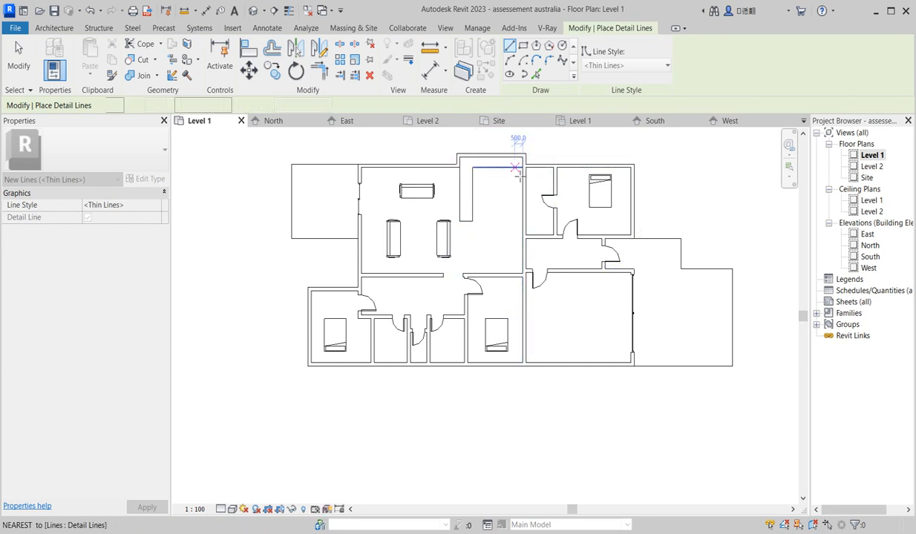
scroll(518, 175, "up", 2)
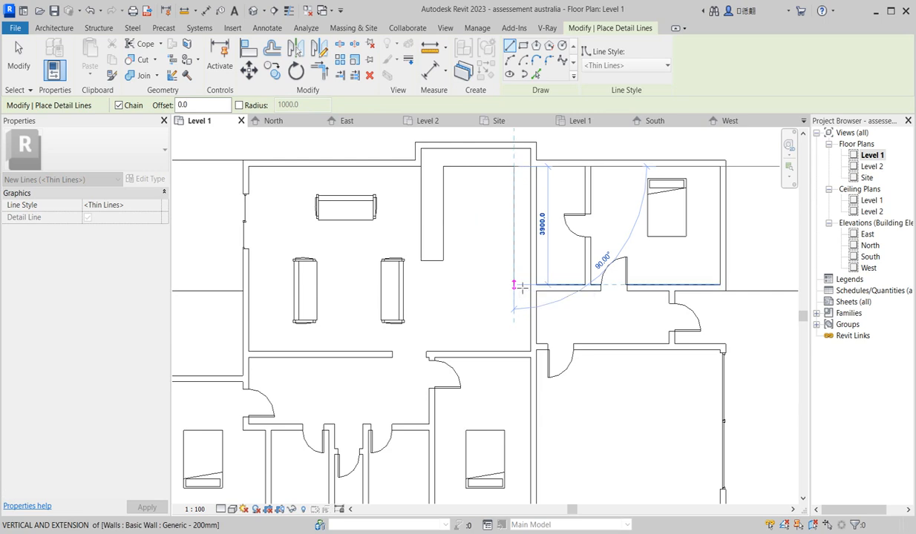
left_click(521, 286)
key("Escape")
key("Escape")
key("Escape")
Step: Extend the end of the corridor's upper wall into the living room to meet the counter's front edge
left_click(540, 289)
left_click_drag(536, 288, 514, 289)
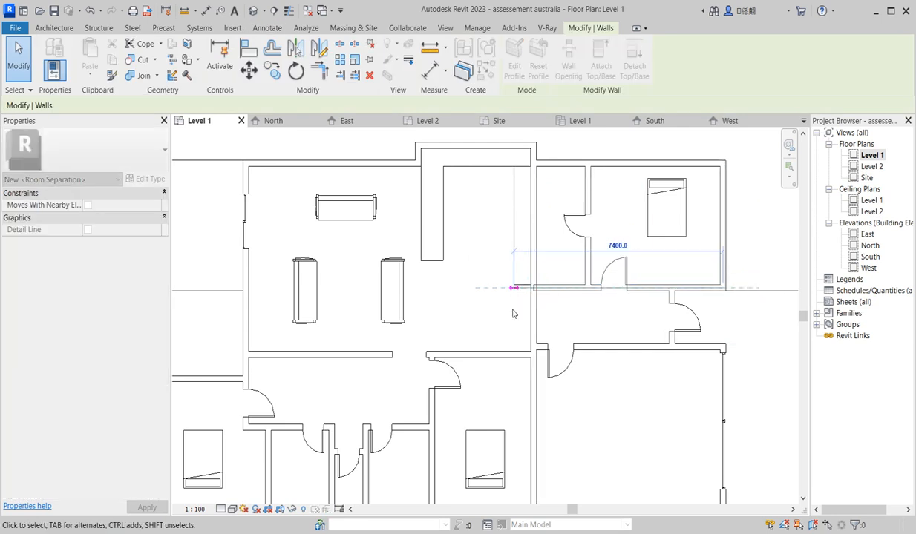
left_click(578, 324)
scroll(575, 318, "down", 5)
scroll(552, 336, "up", 1)
scroll(554, 339, "up", 2)
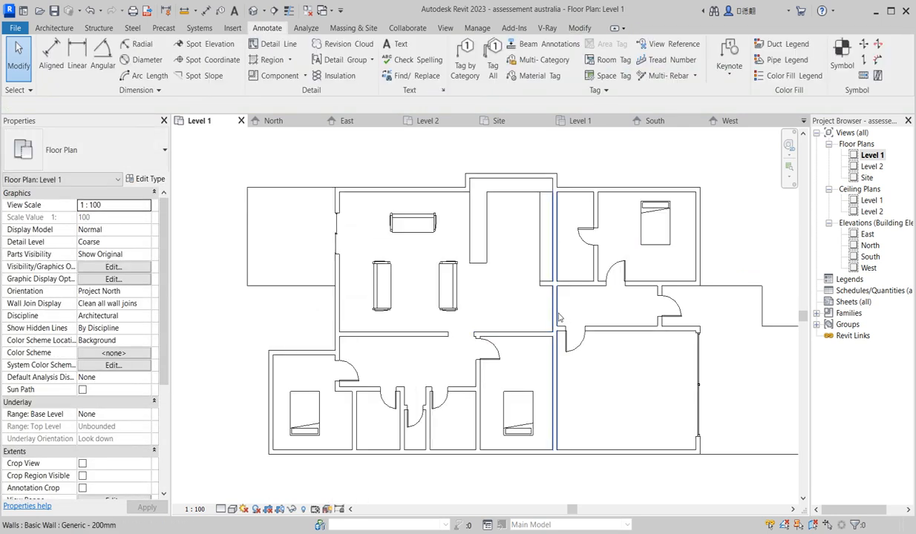
Step: Split the vertical wall between living room and corridor, and pull its ends back to leave an opening about 1350 mm wide
left_click(579, 28)
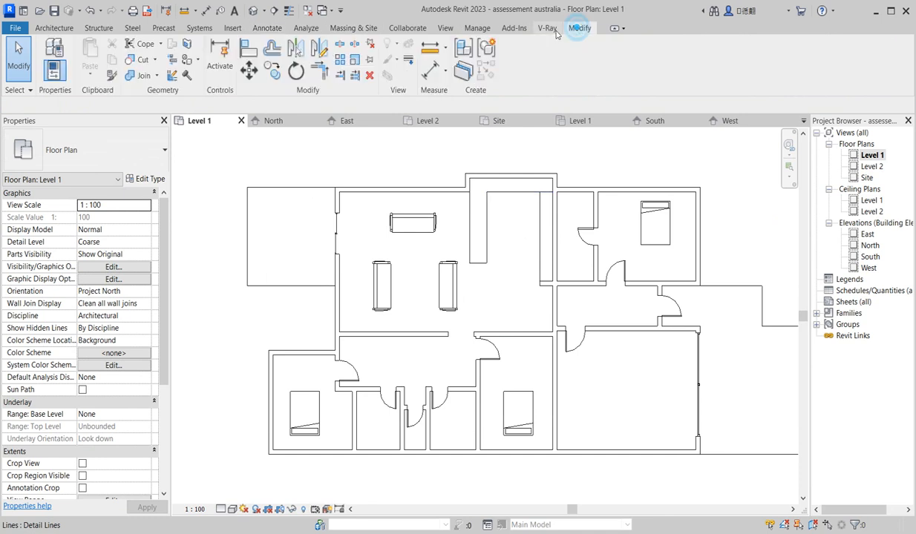
left_click(340, 45)
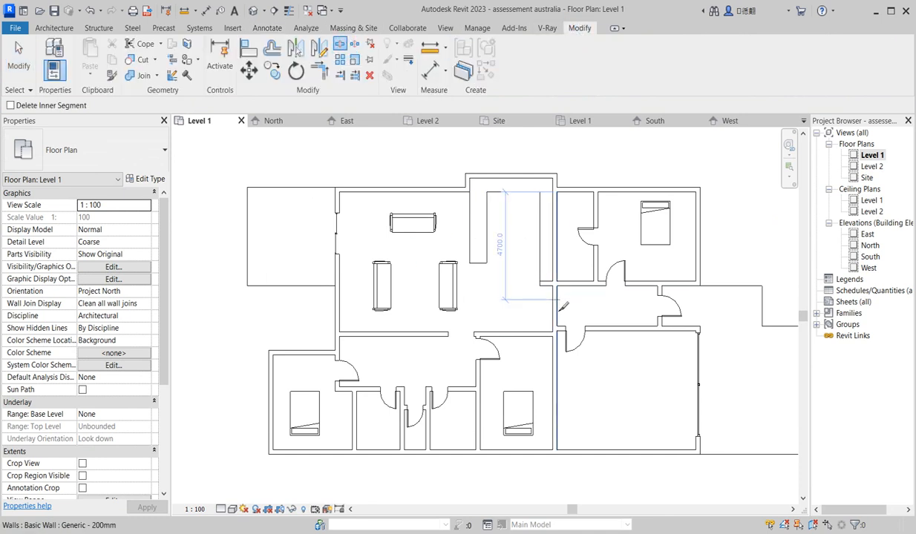
key("Escape")
scroll(551, 298, "up", 2)
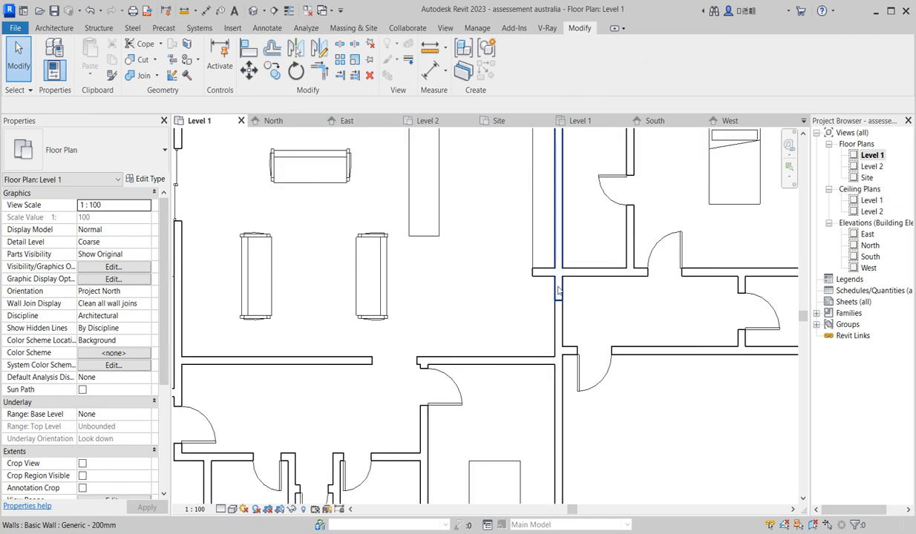
left_click(558, 287)
left_click_drag(558, 300, 559, 332)
left_click(559, 336)
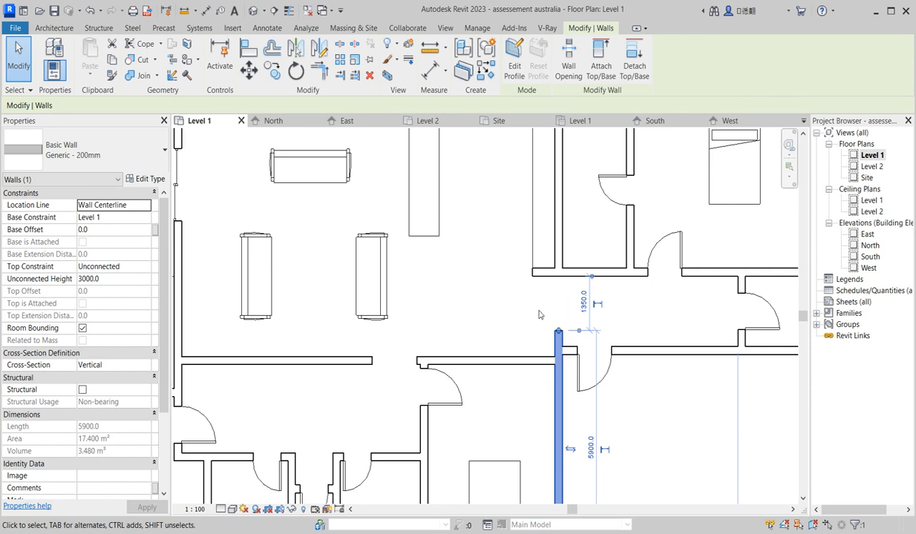
left_click(498, 315)
scroll(527, 305, "down", 2)
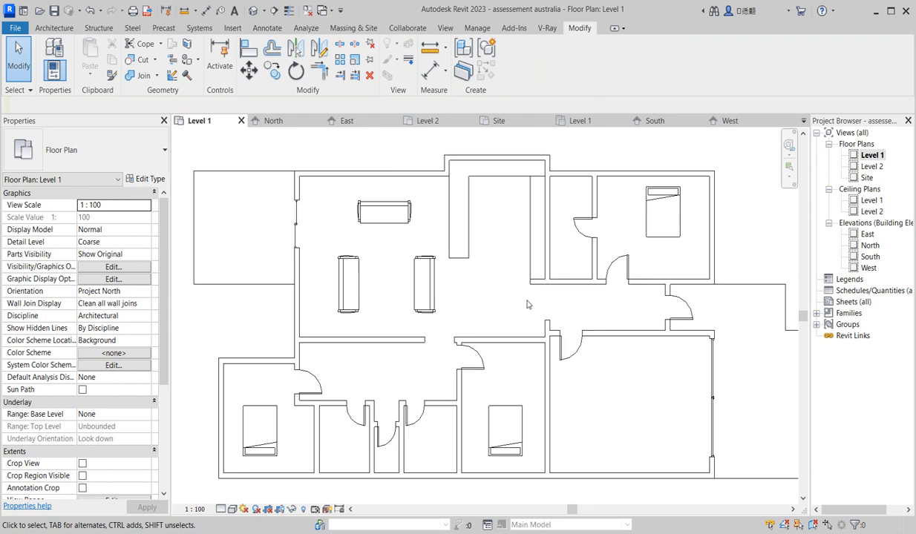
scroll(528, 301, "down", 3)
scroll(523, 257, "up", 3)
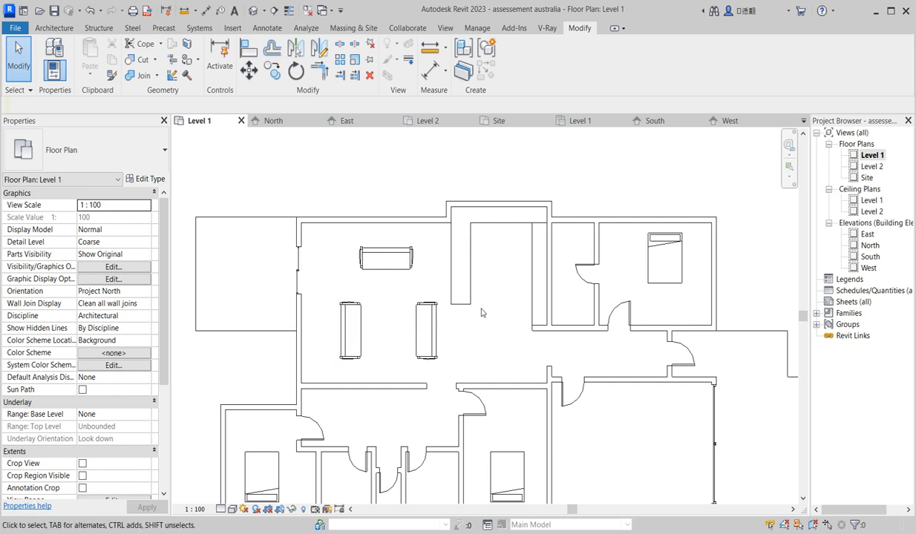
Step: Create a similar detail line across the 600 mm deep counter, 300 mm below the counter's horizontal edge
left_click(505, 293)
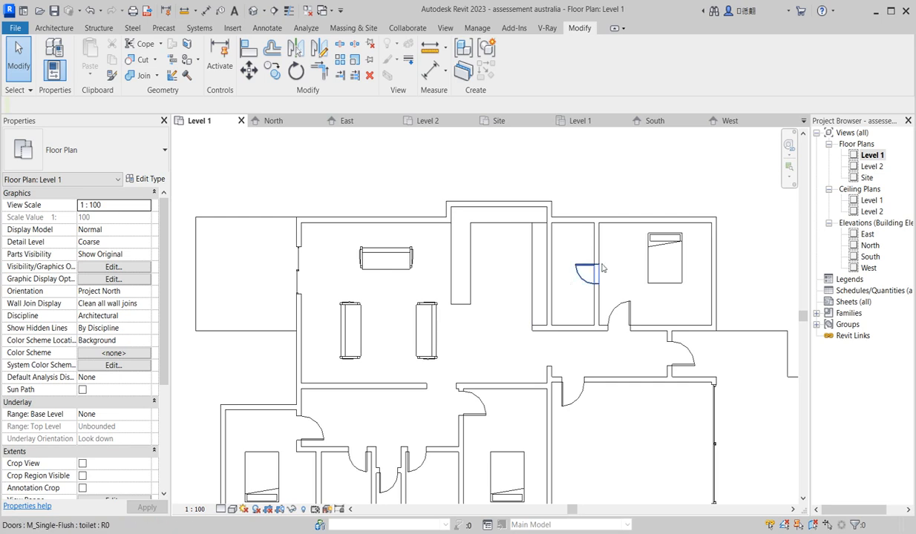
left_click(533, 255)
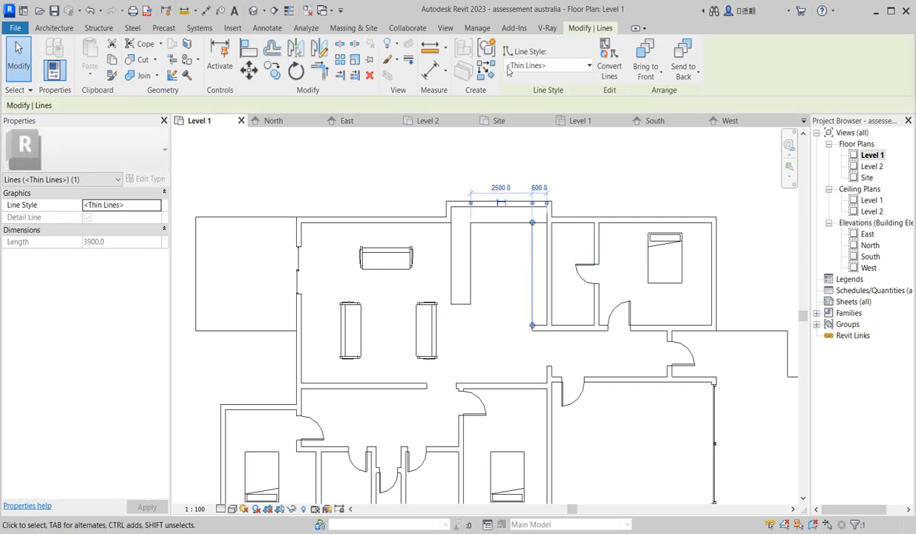
left_click(484, 70)
scroll(542, 259, "up", 2)
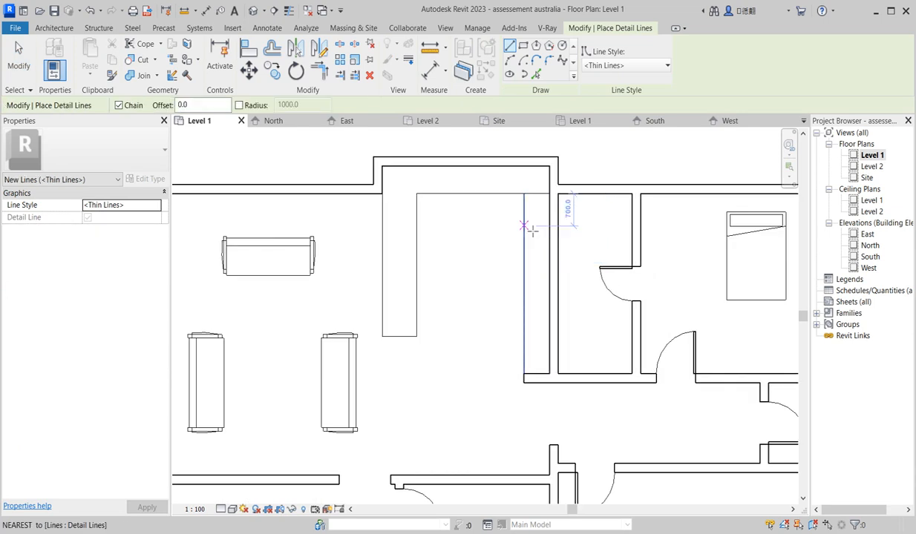
scroll(523, 225, "up", 2)
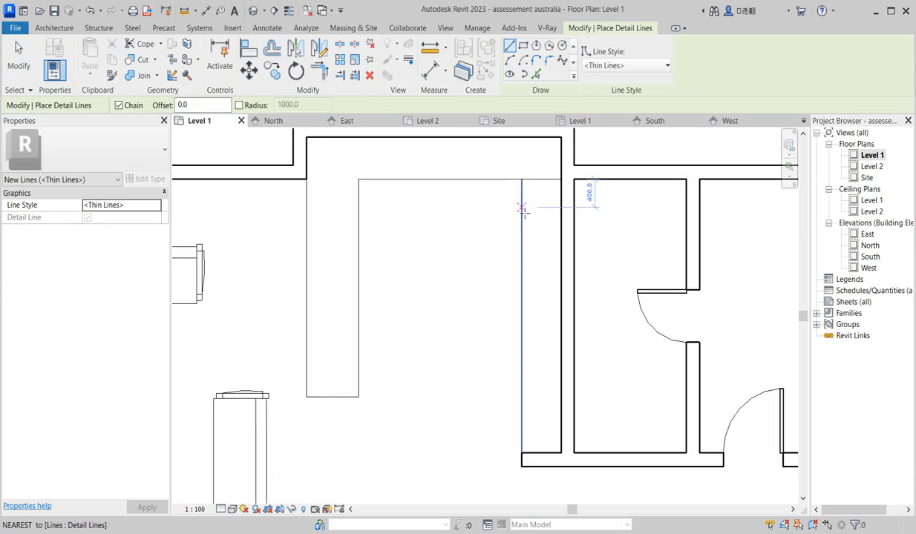
left_click(560, 201)
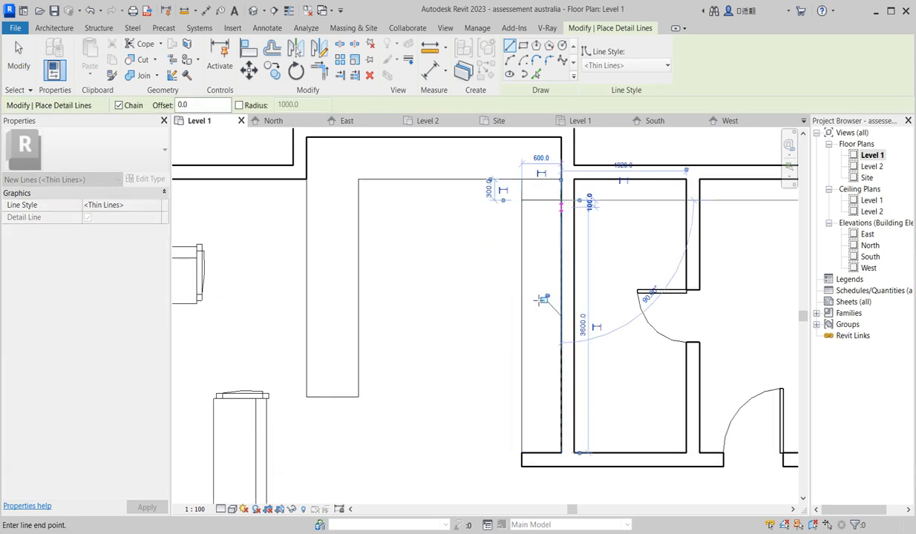
left_click(523, 275)
key("Escape")
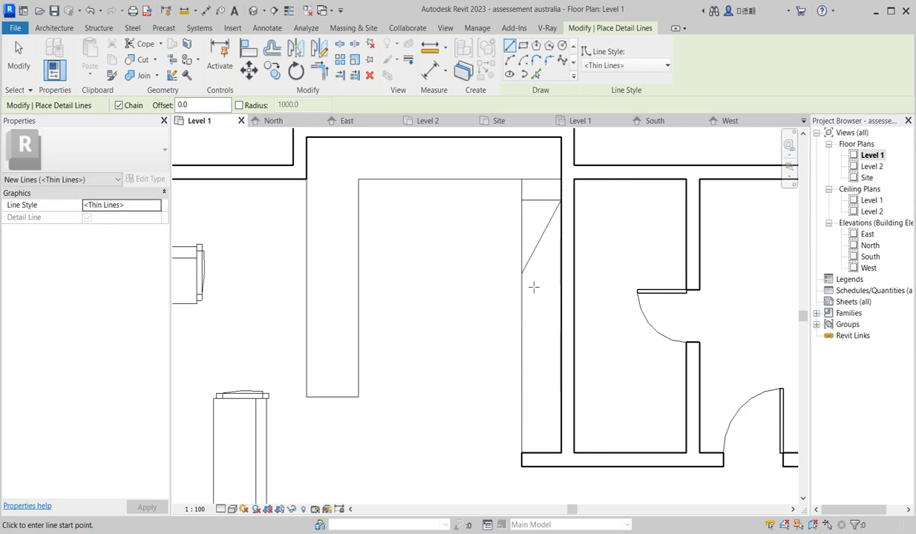
key("ctrl+z")
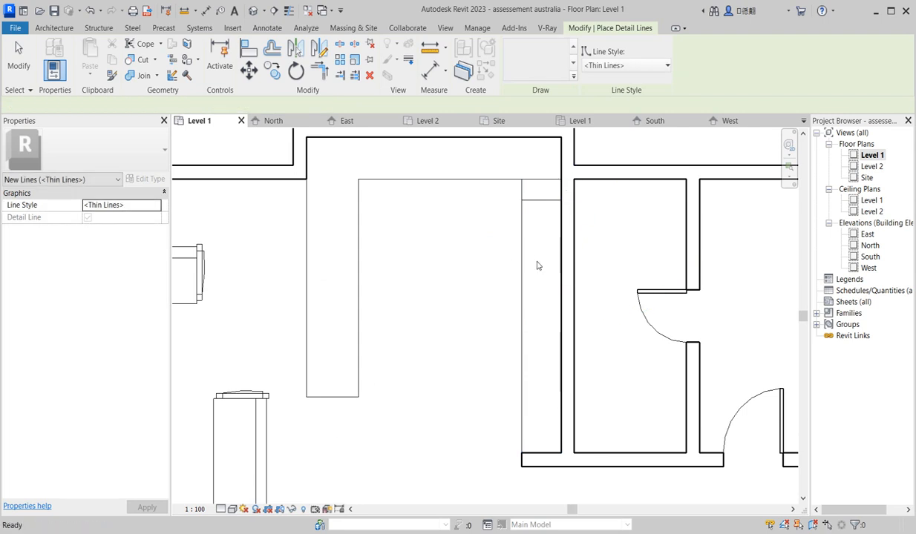
Step: Draw three more horizontal divider lines across the right-hand counter, the lowest level with the end of the peninsula
left_click(523, 273)
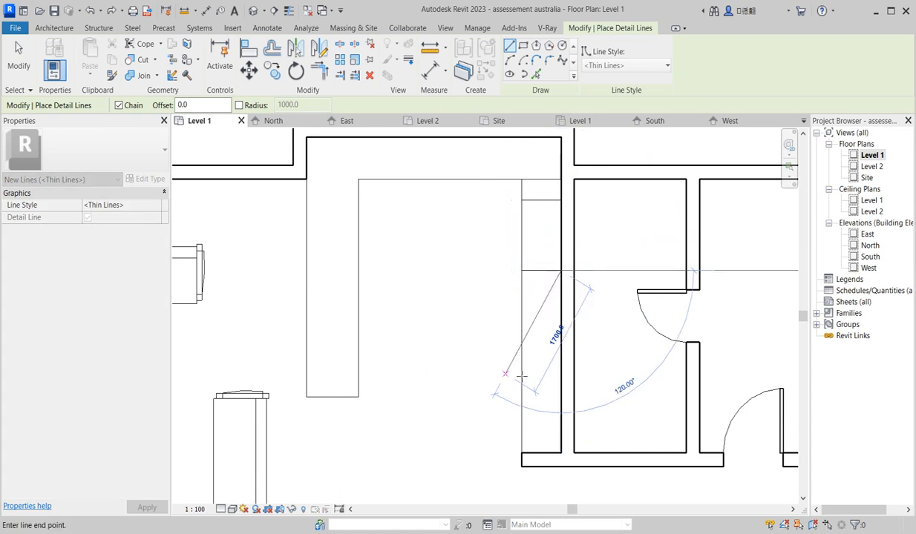
key("Escape")
left_click(523, 342)
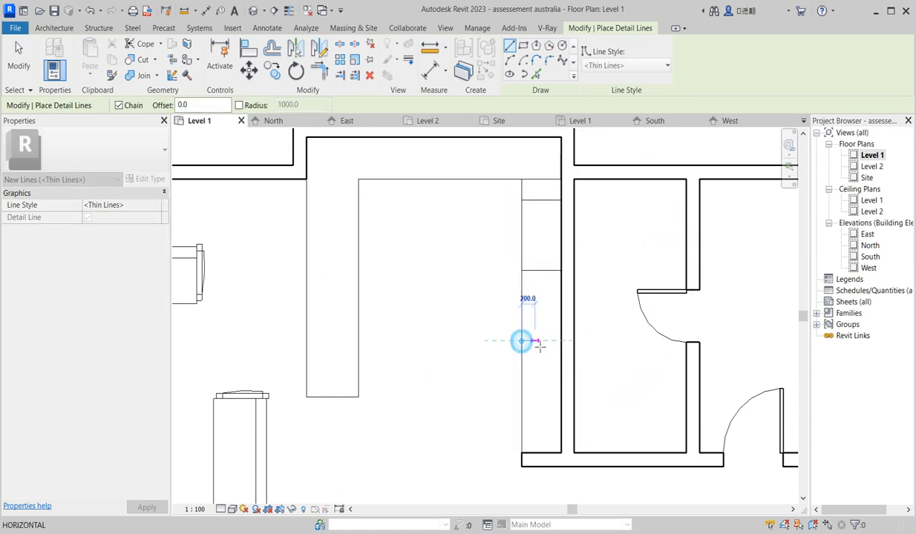
key("Escape")
left_click(523, 397)
left_click(562, 397)
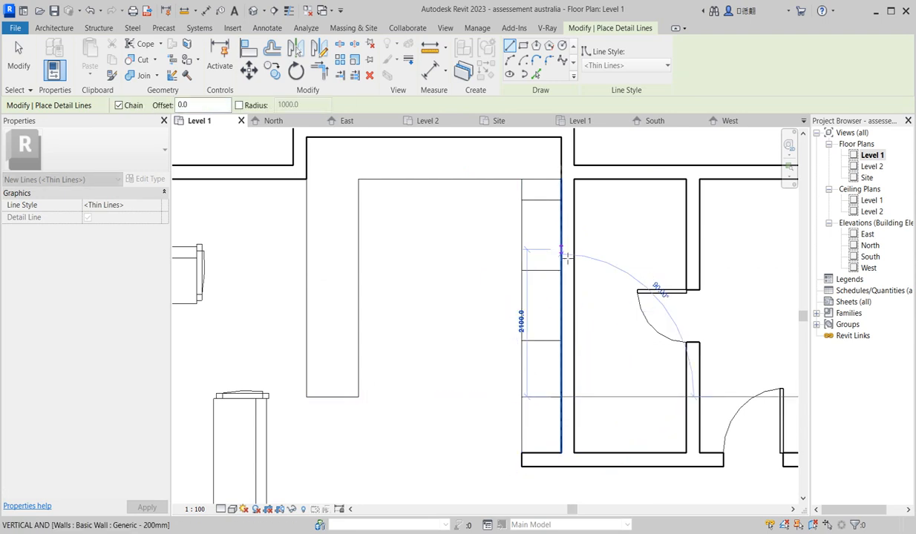
scroll(528, 304, "up", 3)
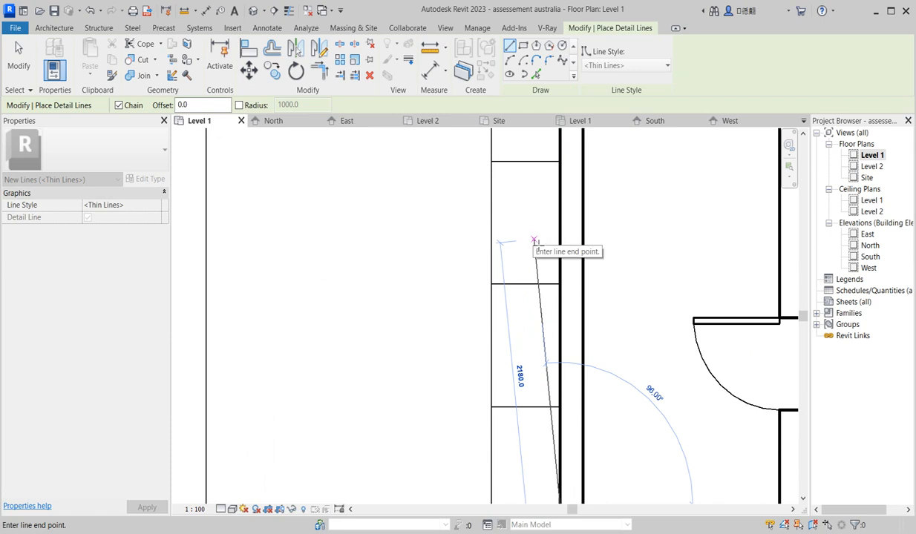
key("Escape")
Step: Draw a cooktop rectangle about 500 by 700 mm in the counter bay just below the first divider line
scroll(532, 180, "up", 2)
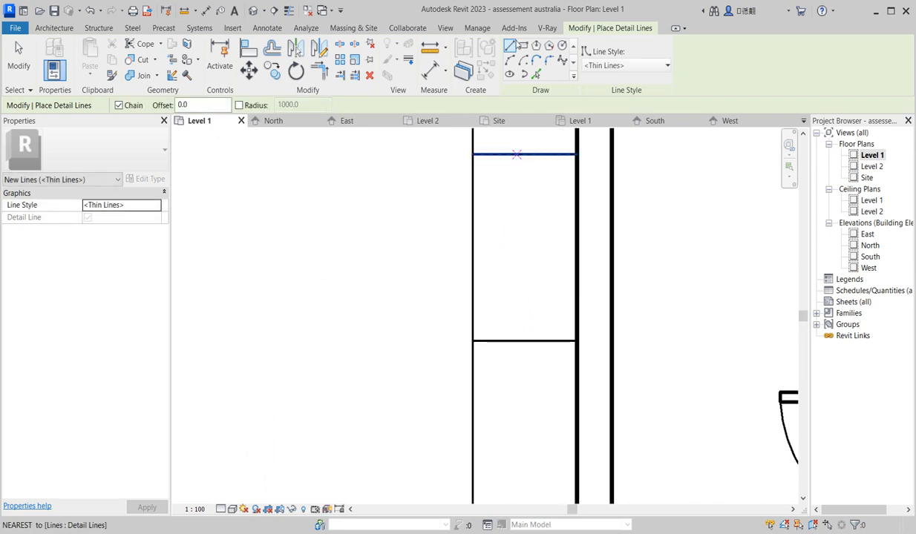
left_click(523, 46)
left_click(482, 163)
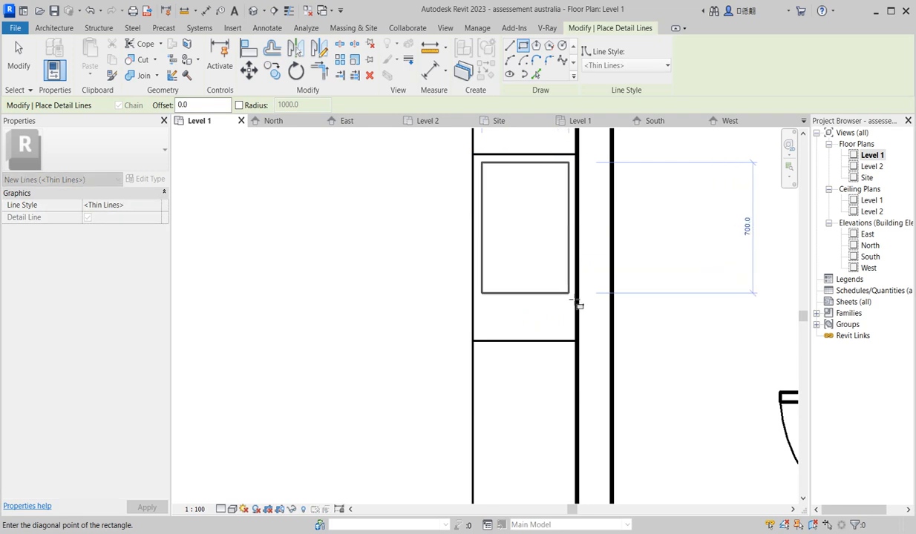
left_click(569, 293)
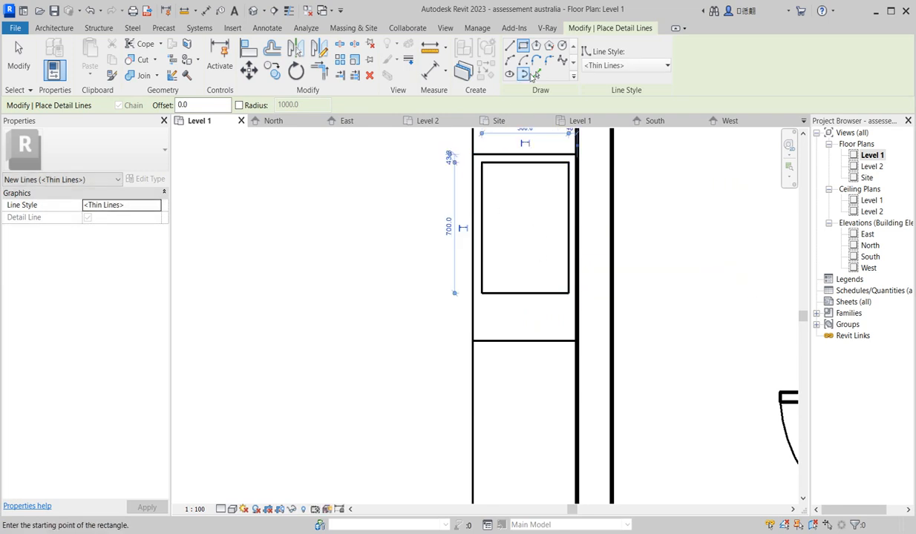
Step: Draw four burner circles in the cooktop, about 80 mm radius at upper left and lower right, about 120 mm at the other two corners
left_click(563, 46)
left_click(499, 189)
left_click(514, 185)
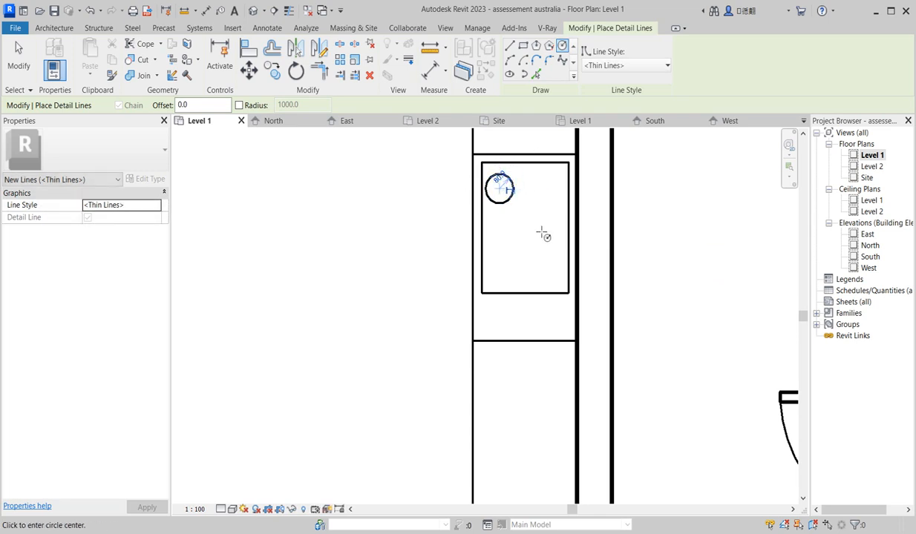
left_click(543, 189)
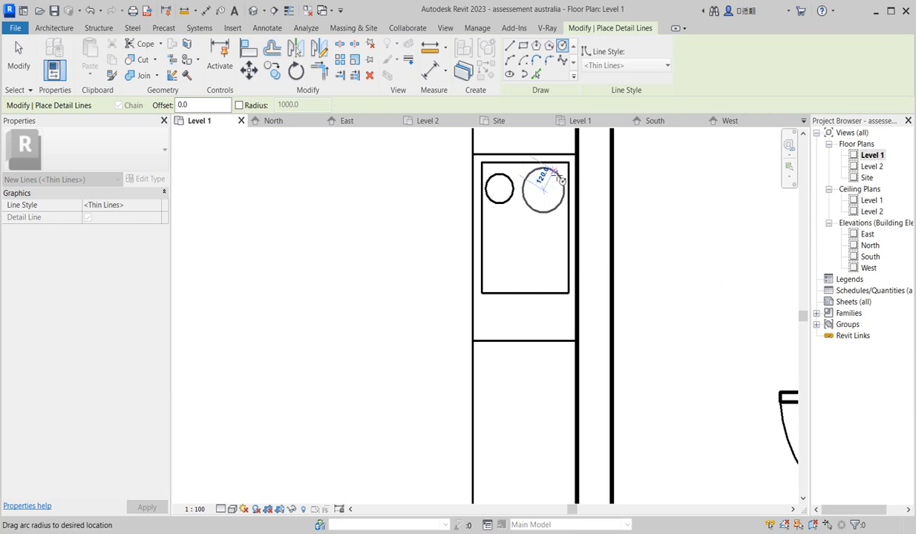
left_click(559, 180)
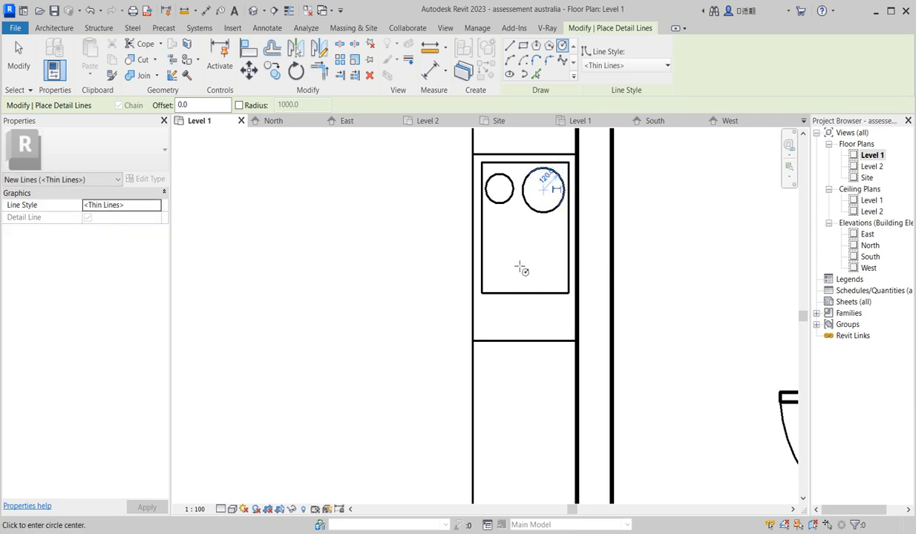
left_click(506, 268)
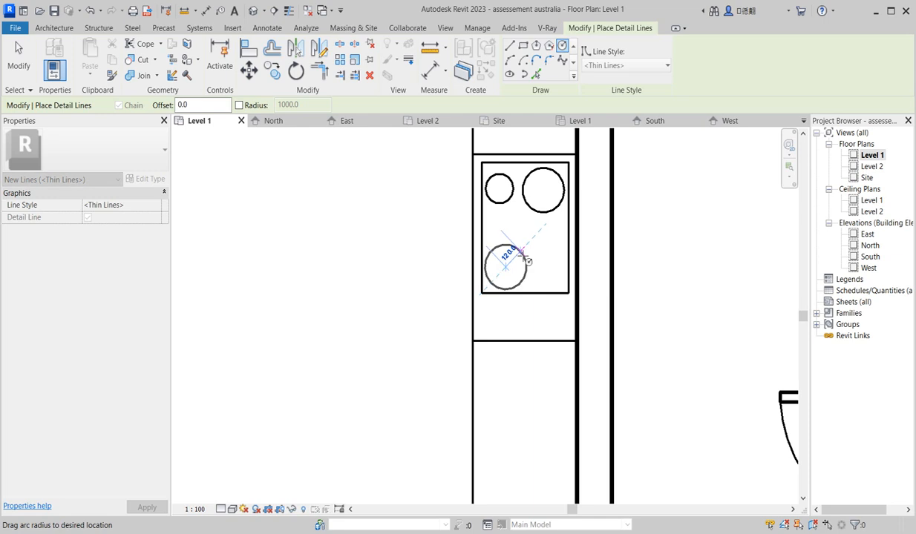
left_click(524, 256)
left_click(548, 267)
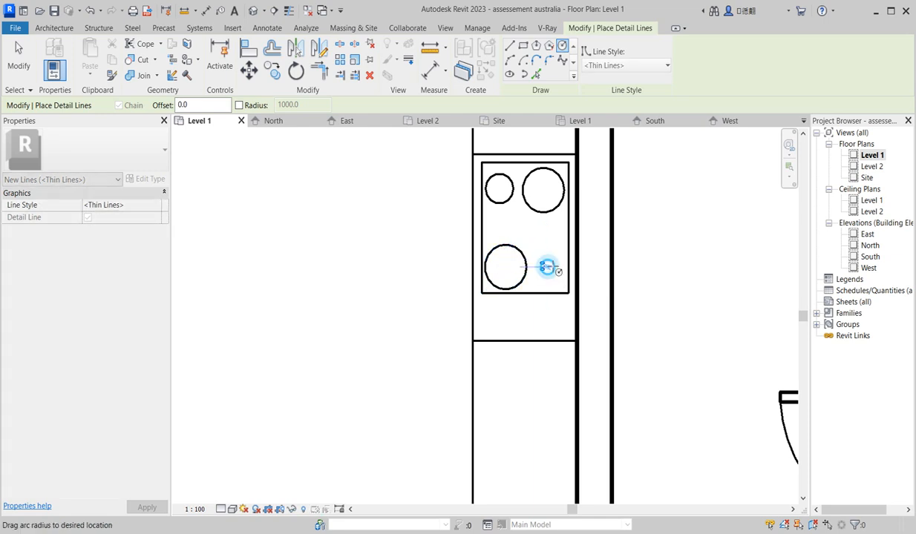
left_click(559, 264)
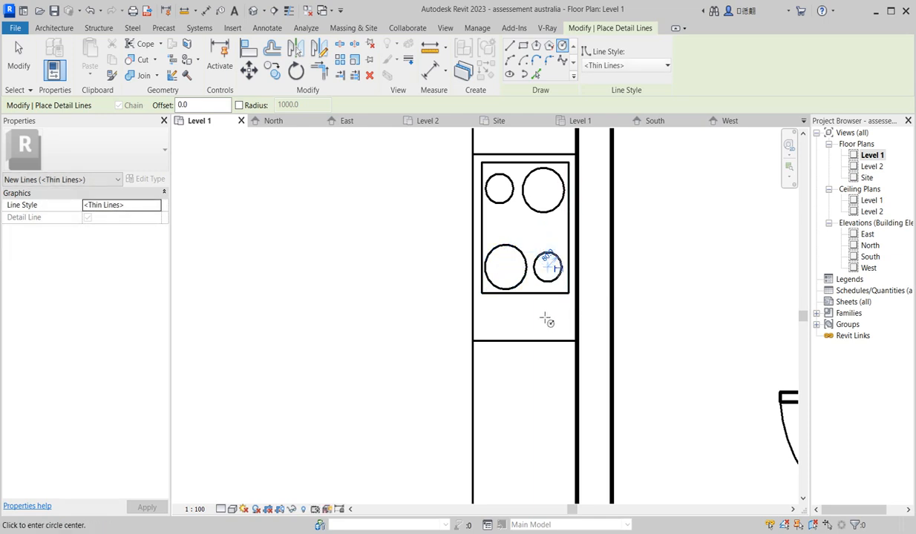
key("Escape")
key("Escape")
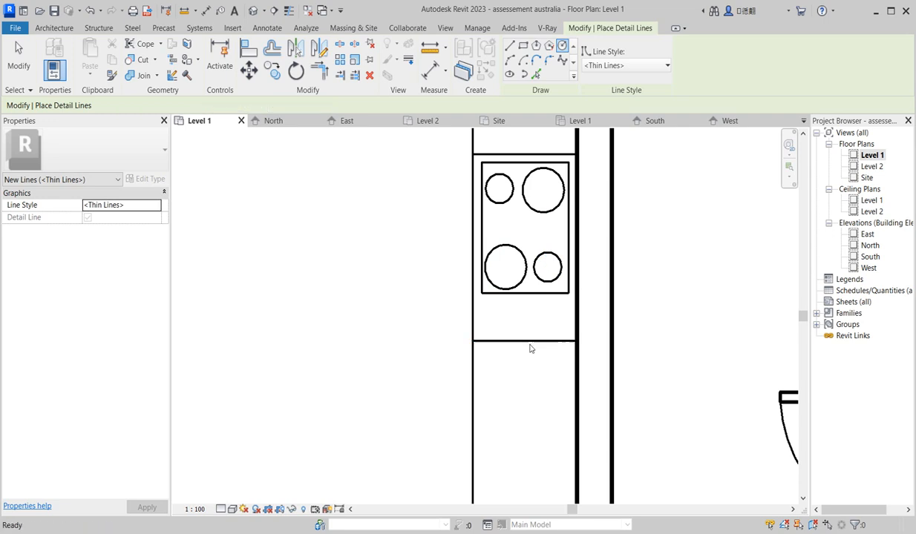
Step: Move the divider line below the cooktop down to leave a gap of about 760 mm beneath the cooktop
left_click(529, 341)
left_click_drag(537, 353, 539, 460)
left_click(424, 356)
scroll(450, 323, "down", 3)
scroll(451, 325, "down", 2)
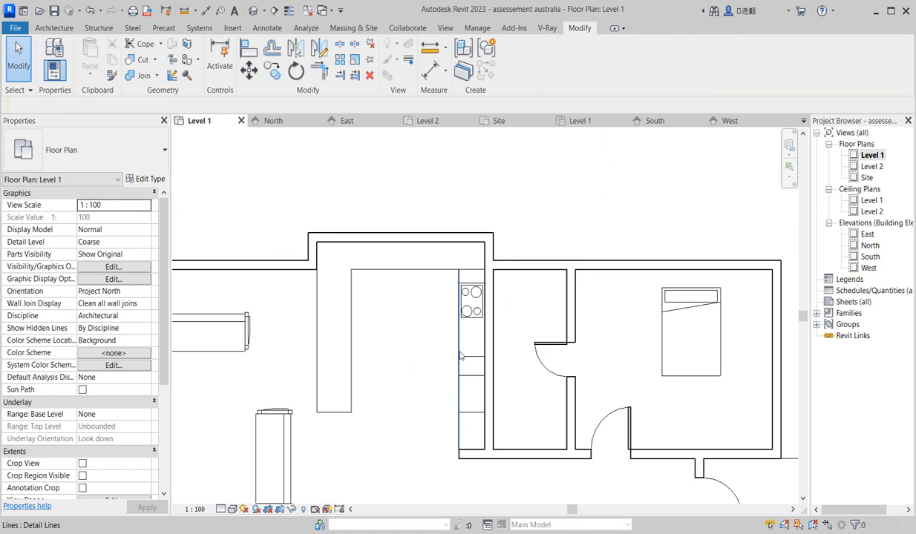
scroll(454, 330, "up", 3)
left_click(478, 346)
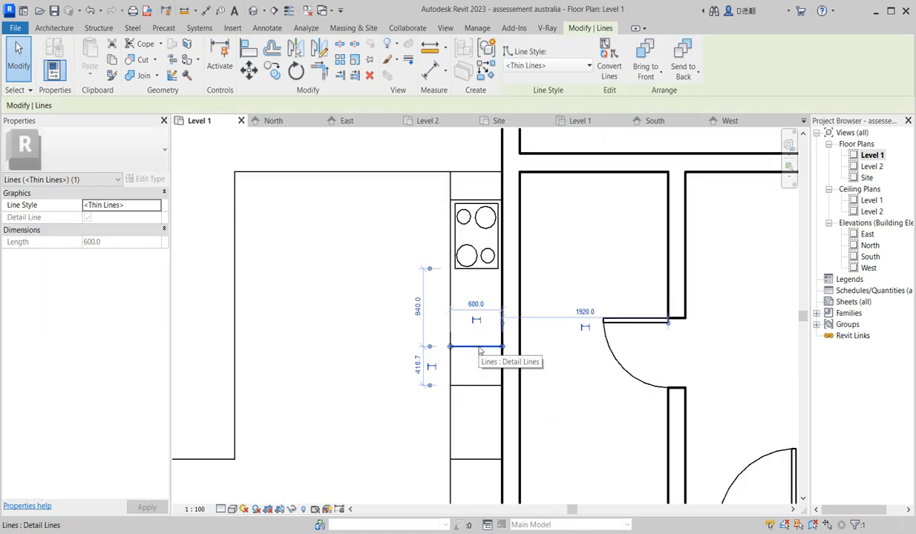
key("Up")
key("Up")
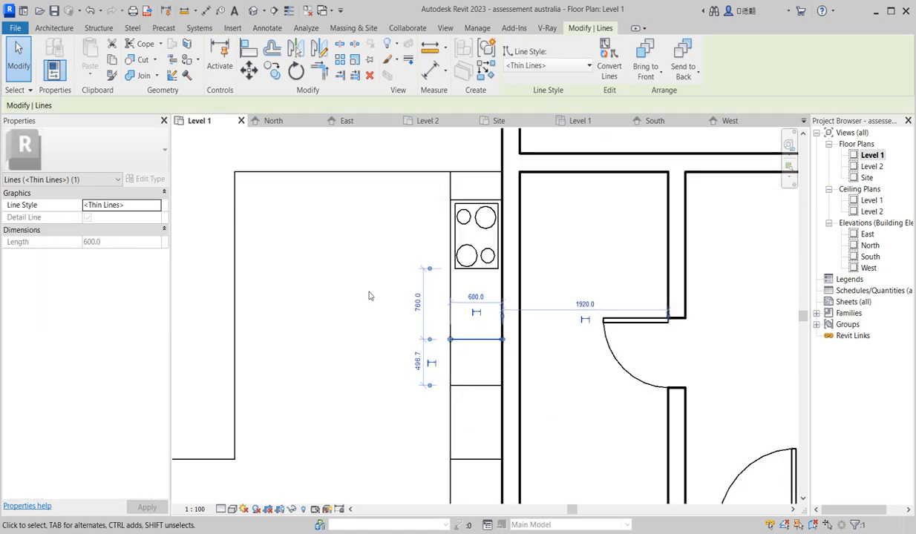
Step: Draw a sink outline rectangle about 500 by 600 mm in detail lines, between the cooktop and the moved divider
left_click(487, 72)
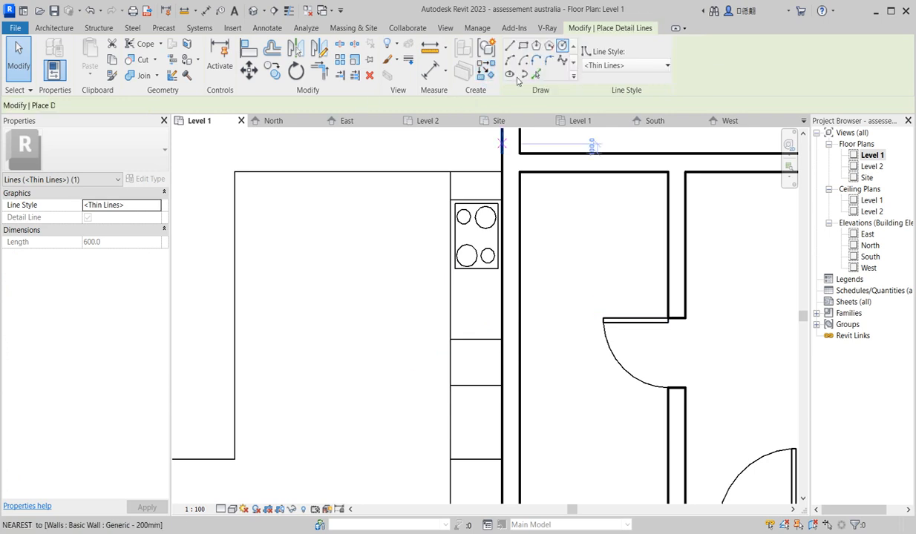
left_click(522, 46)
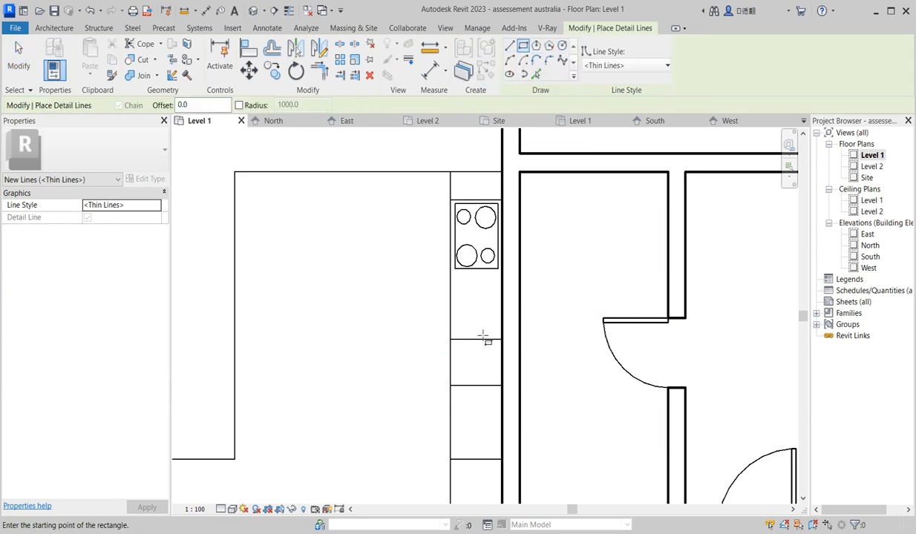
scroll(476, 312, "up", 2)
left_click(444, 254)
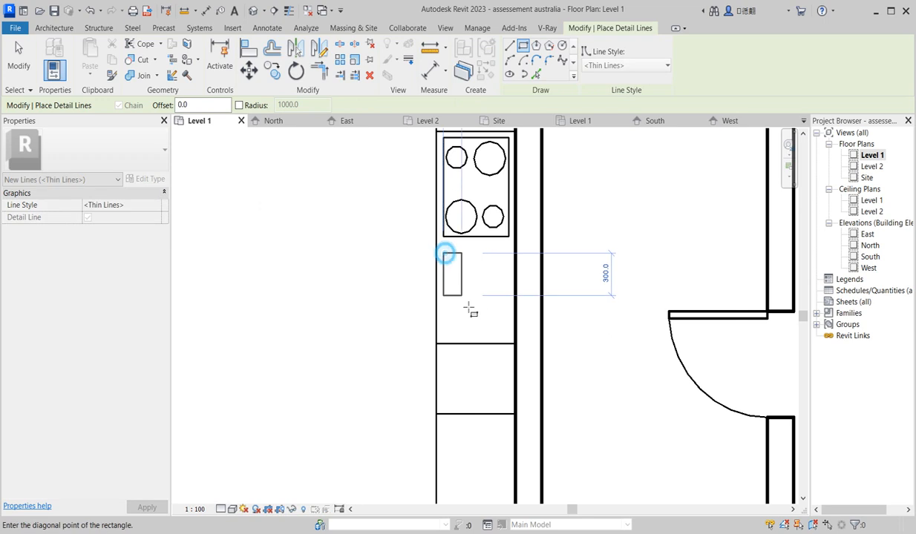
left_click(505, 341)
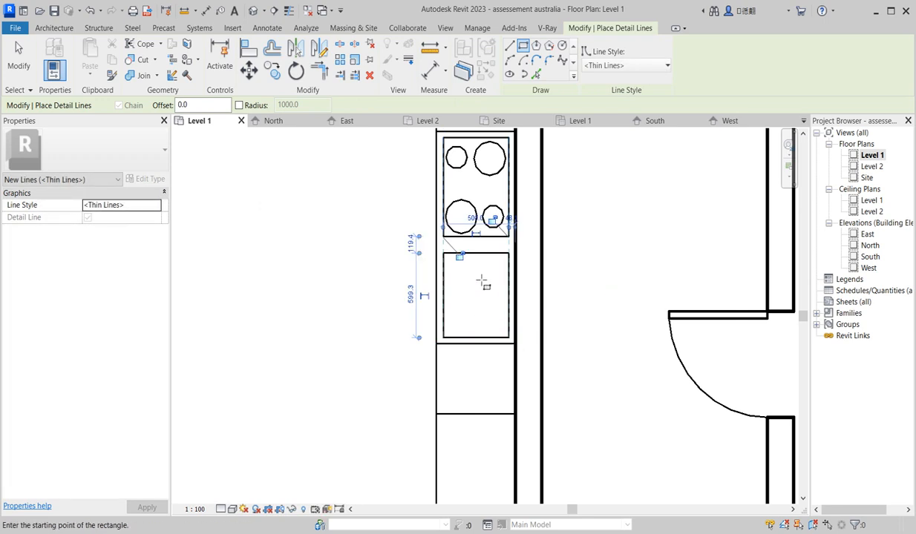
Step: Draw a bowl rectangle about 320 by 540 mm inside the sink outline, close to its left edge
scroll(483, 281, "up", 1)
scroll(458, 286, "up", 1)
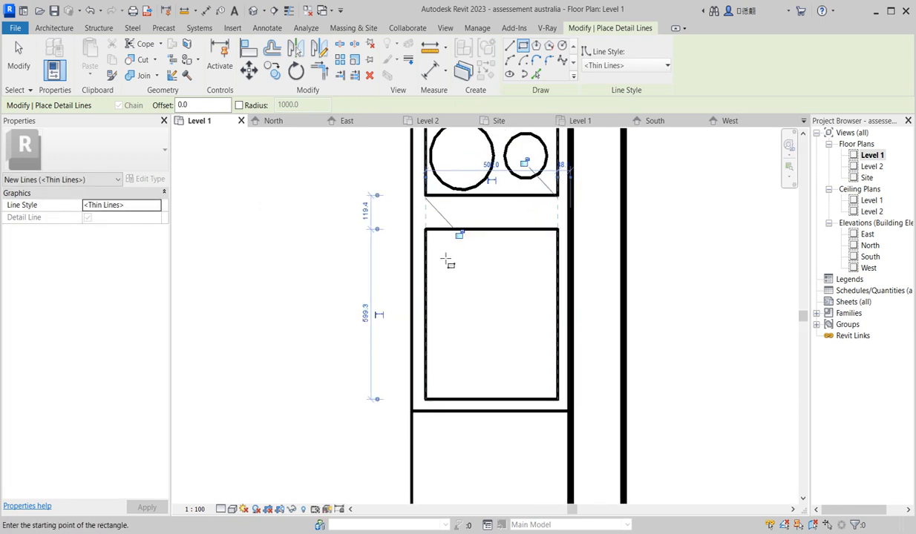
left_click(432, 238)
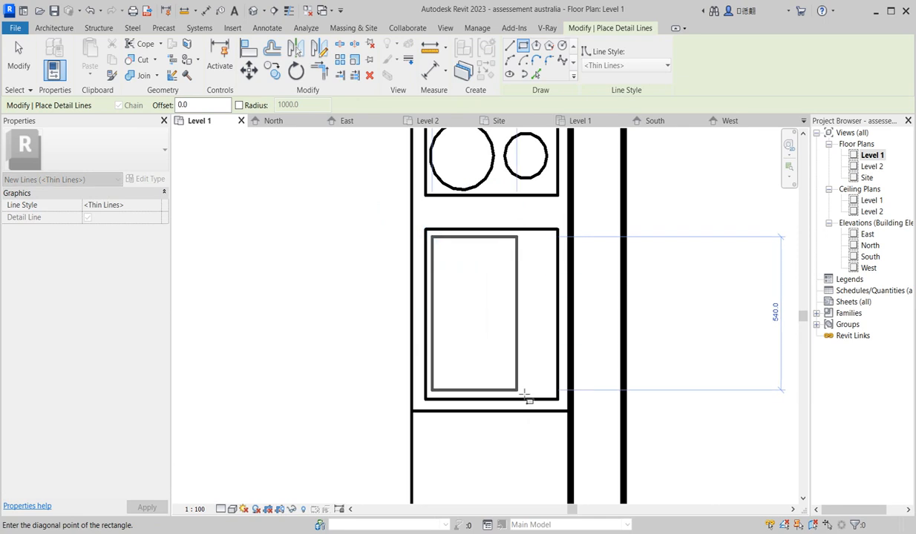
left_click(518, 389)
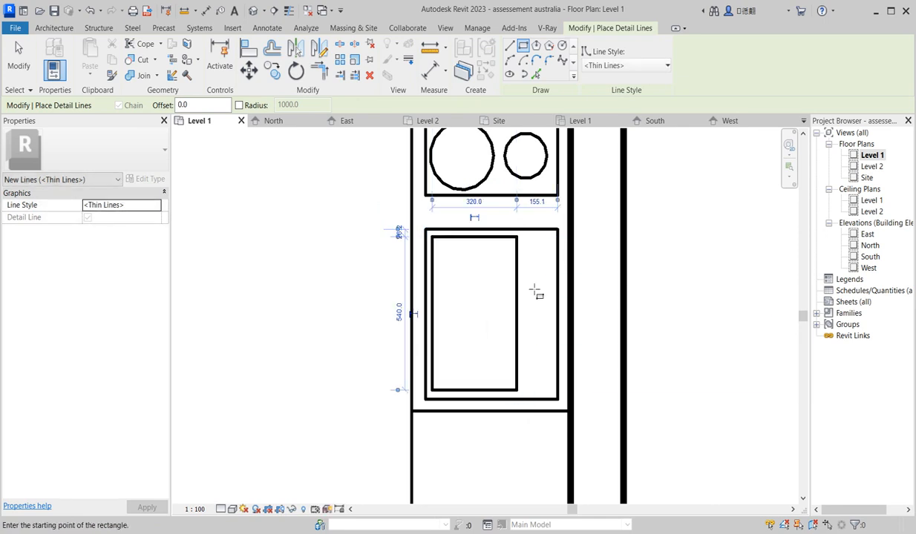
Step: Draw three parallel vertical drainboard lines about 440 mm long between the bowl and the sink's right edge
scroll(531, 259, "up", 1)
left_click(511, 46)
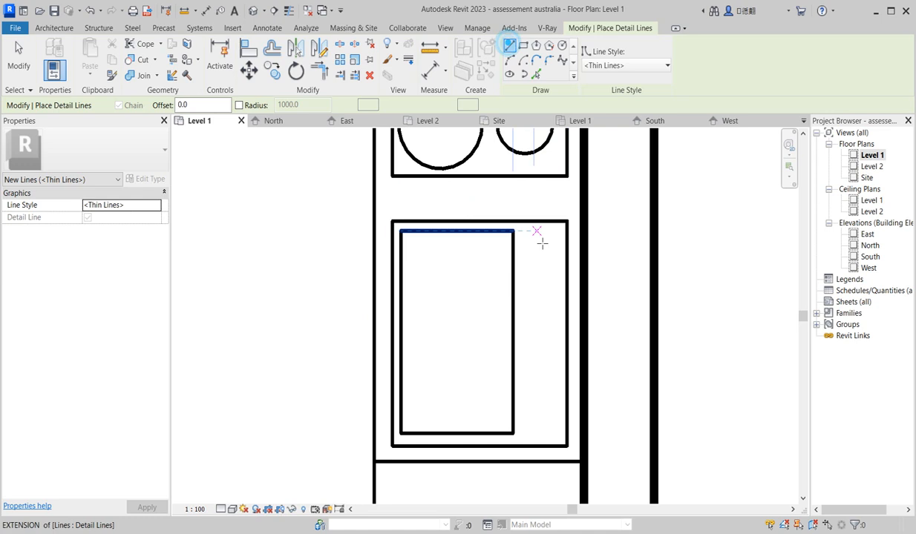
left_click(525, 254)
left_click(525, 419)
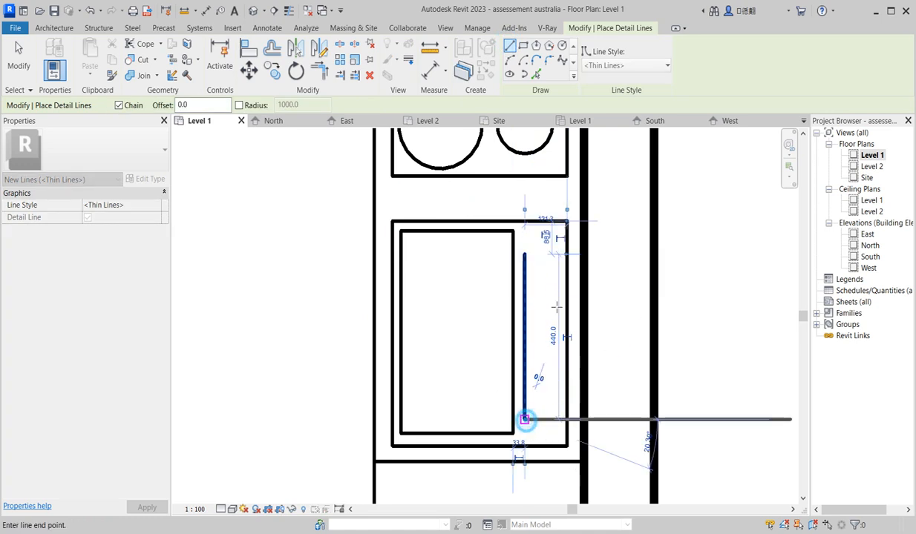
key("Escape")
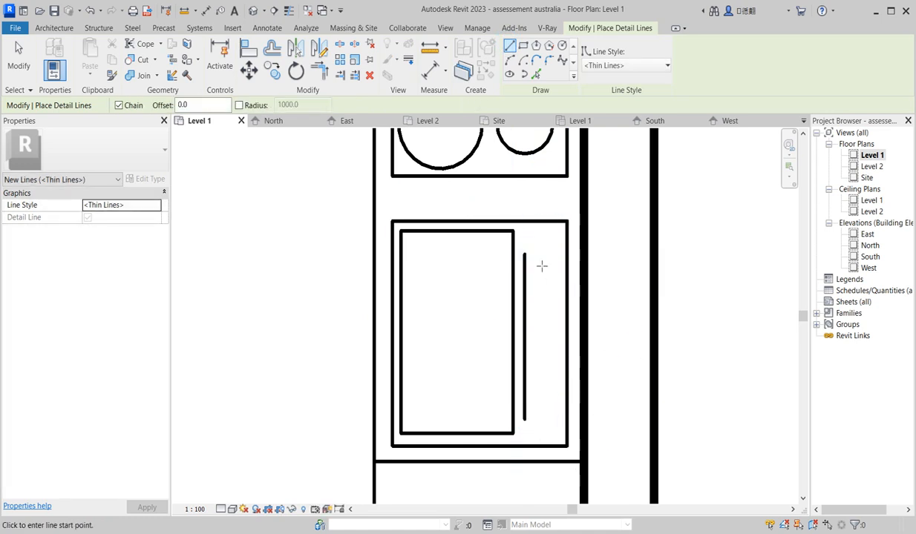
left_click(540, 255)
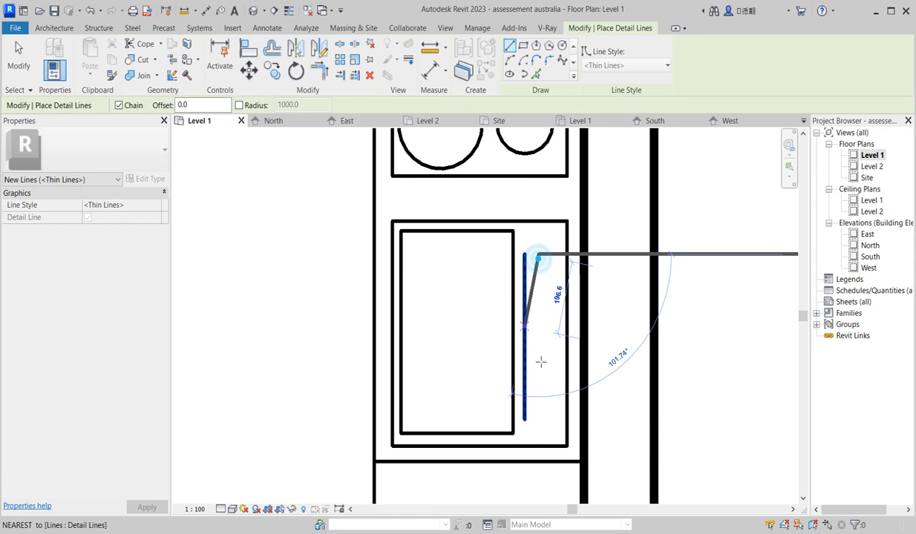
left_click(540, 420)
key("Escape")
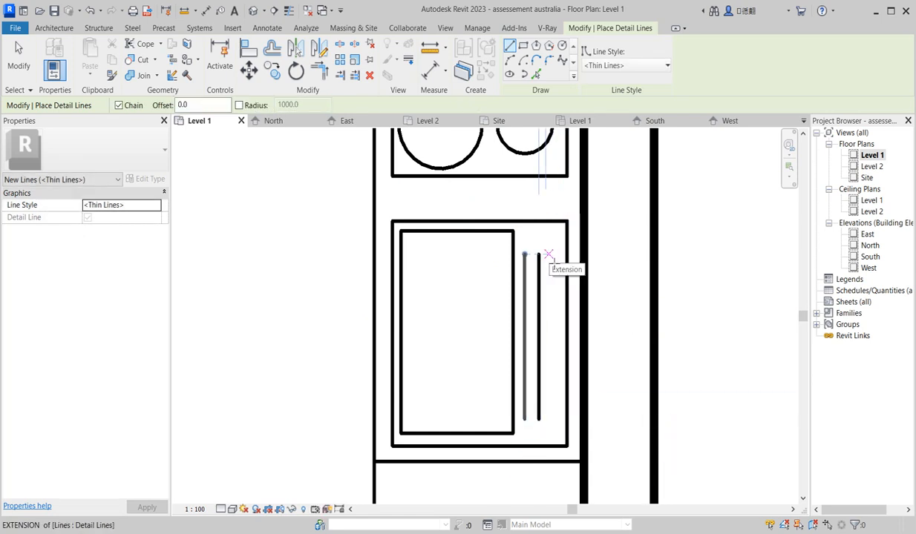
left_click(552, 255)
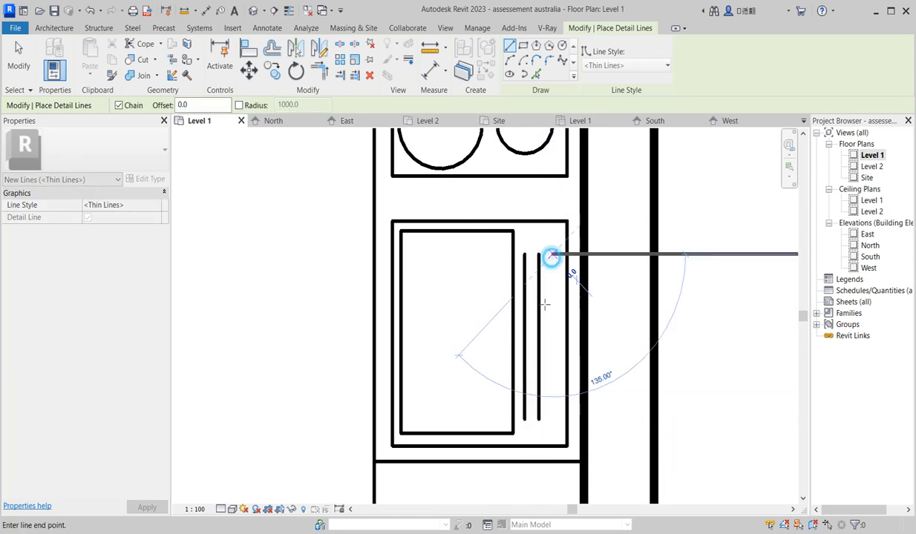
left_click(552, 420)
key("Escape")
Step: Draw a horizontal tap line about 176 mm long from inside the bowl to the middle of its right edge
scroll(458, 340, "up", 2)
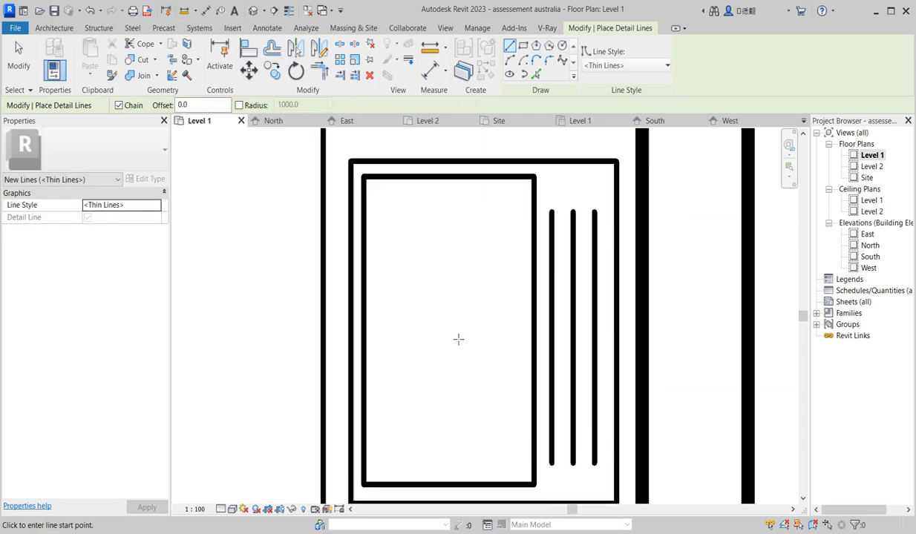
left_click(439, 330)
left_click(531, 330)
key("Escape")
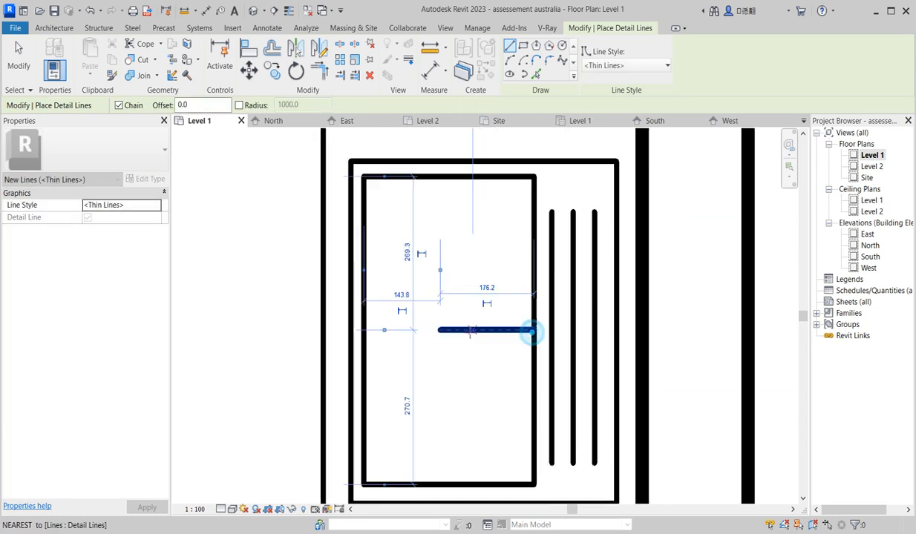
key("Escape")
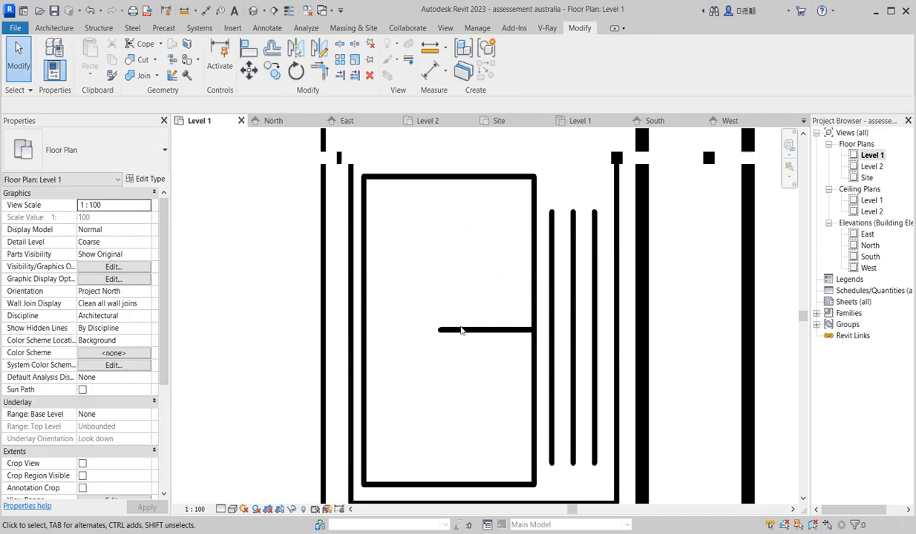
Step: Start loading a new component family and browse to the Plumbing Fixtures folder of the Metric Library
scroll(466, 330, "down", 2)
scroll(495, 336, "down", 4)
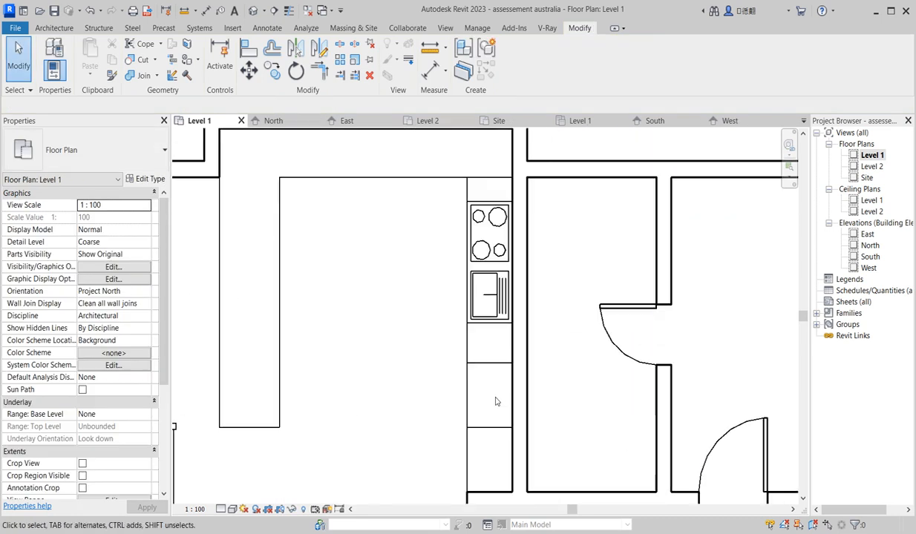
scroll(497, 402, "down", 5)
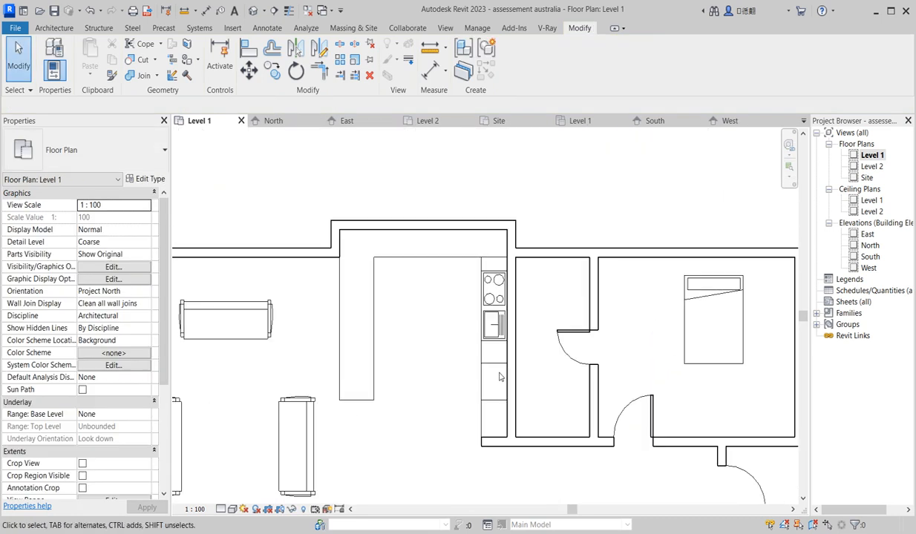
scroll(475, 361, "down", 1)
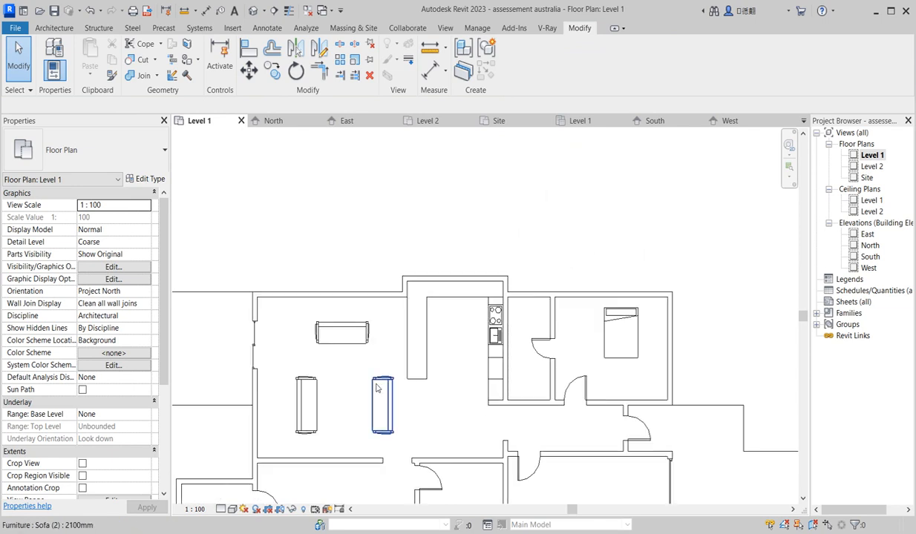
scroll(467, 364, "down", 2)
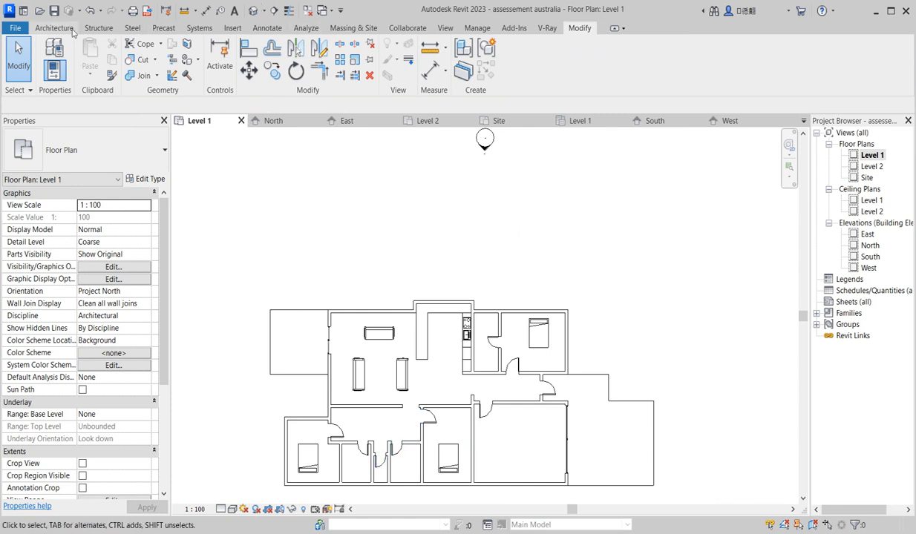
left_click(53, 28)
left_click(137, 60)
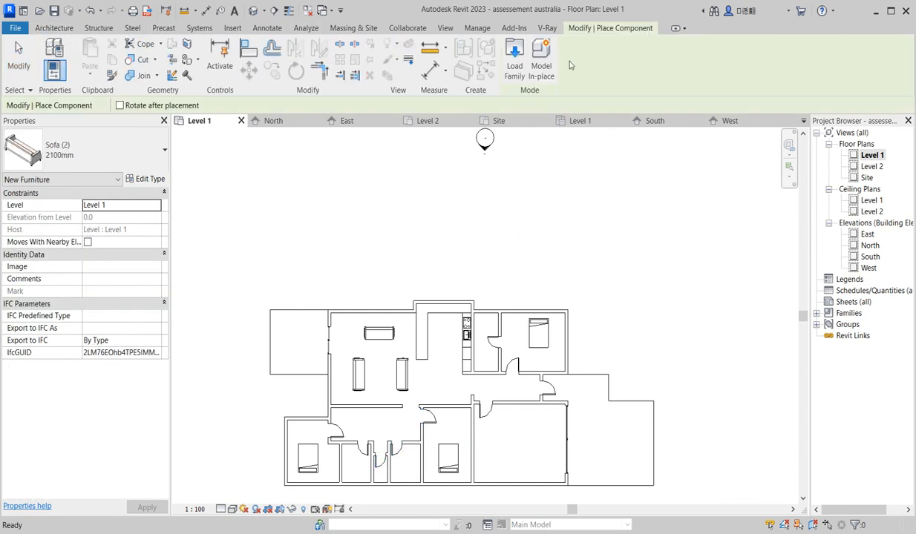
left_click(523, 66)
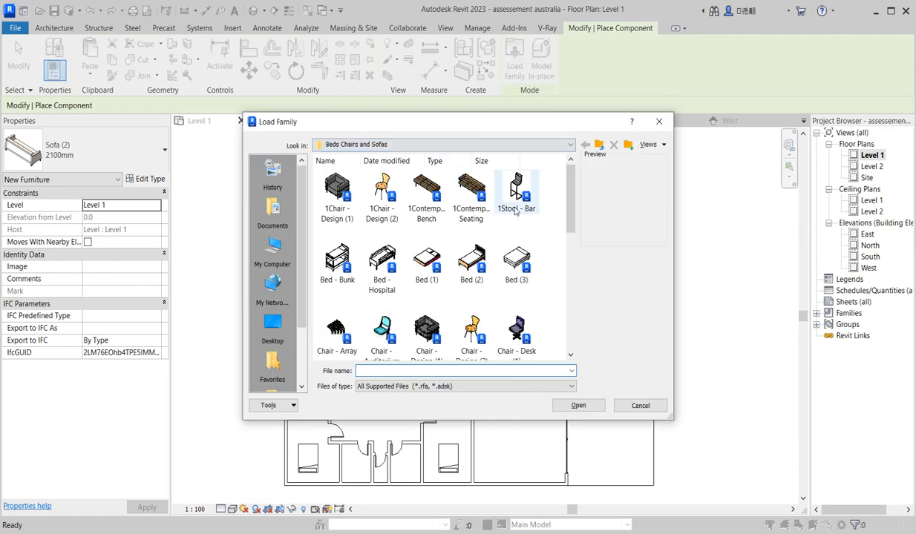
left_click(551, 144)
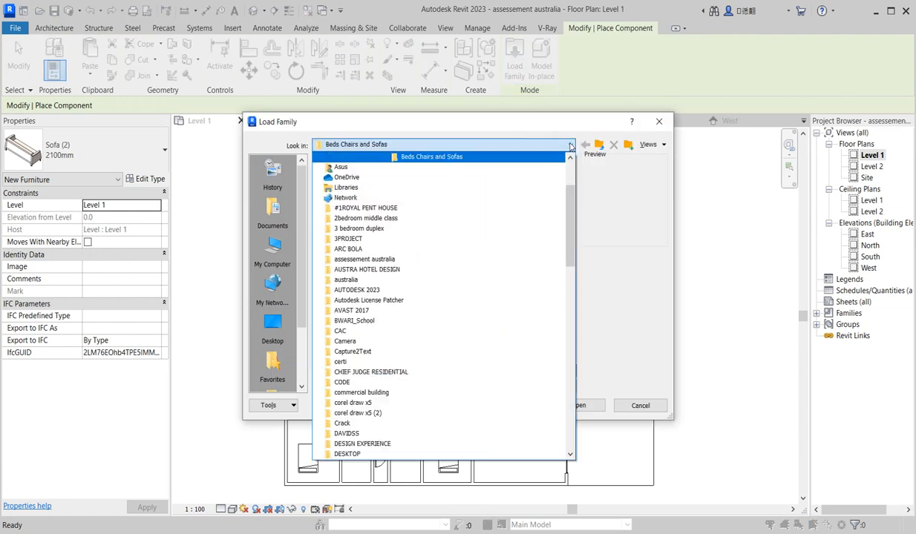
scroll(571, 191, "up", 2)
left_click(468, 190)
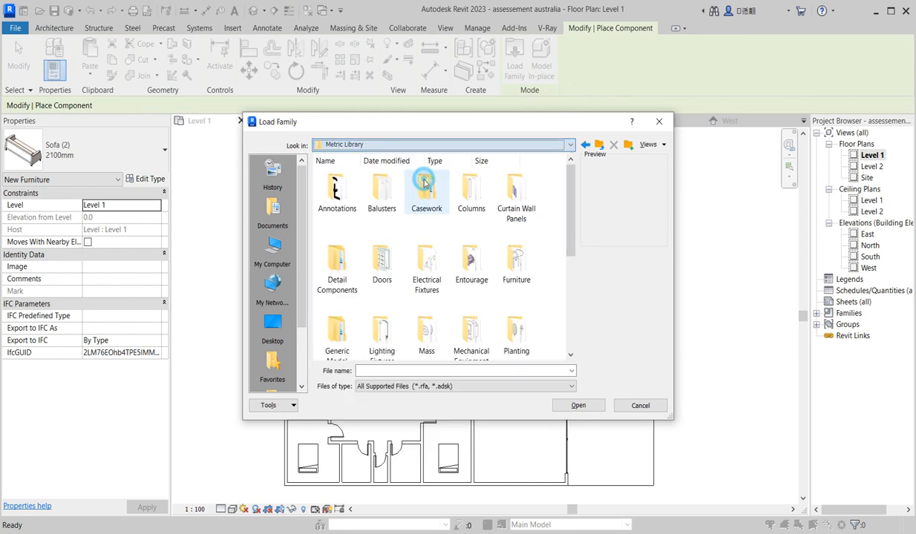
scroll(489, 304, "down", 5)
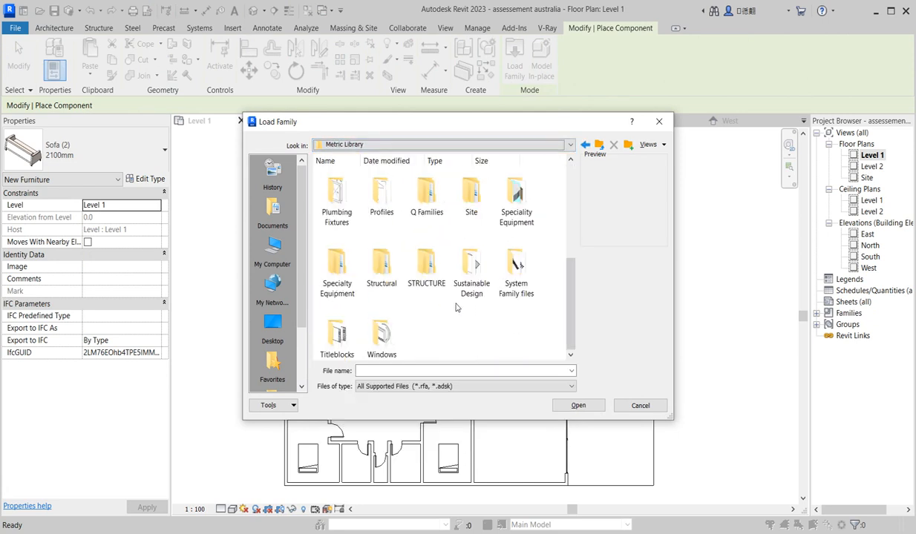
double_click(336, 197)
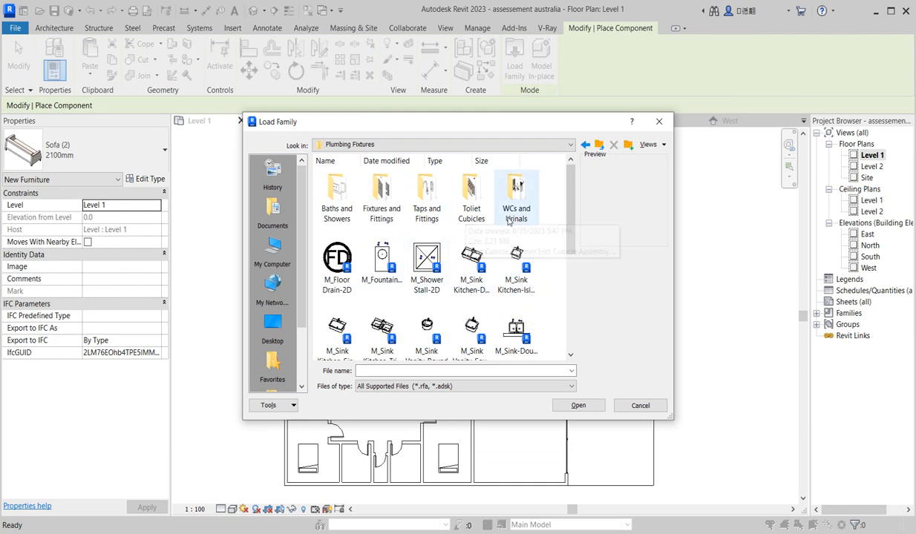
Step: Load the Basin - Small family from the Basins and Sinks folder inside Baths and Showers
double_click(337, 202)
scroll(475, 224, "down", 2)
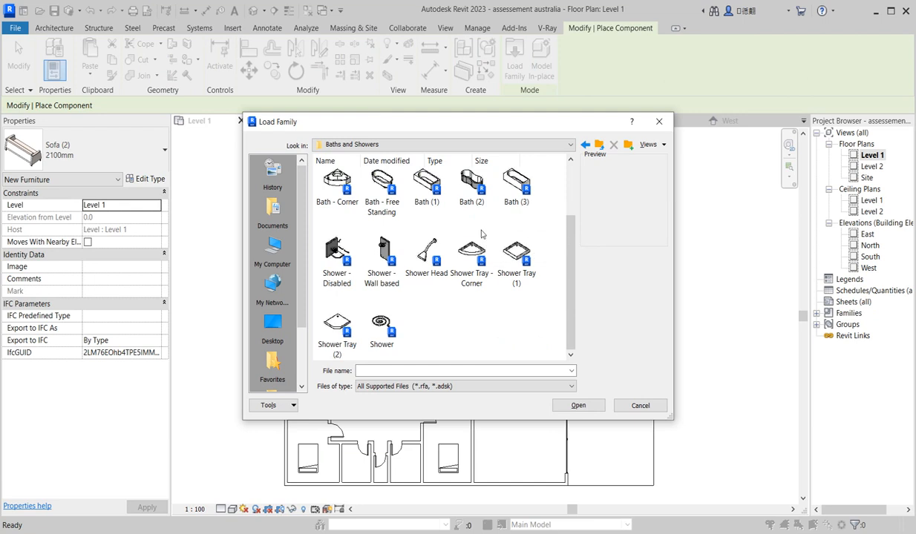
scroll(445, 319, "up", 2)
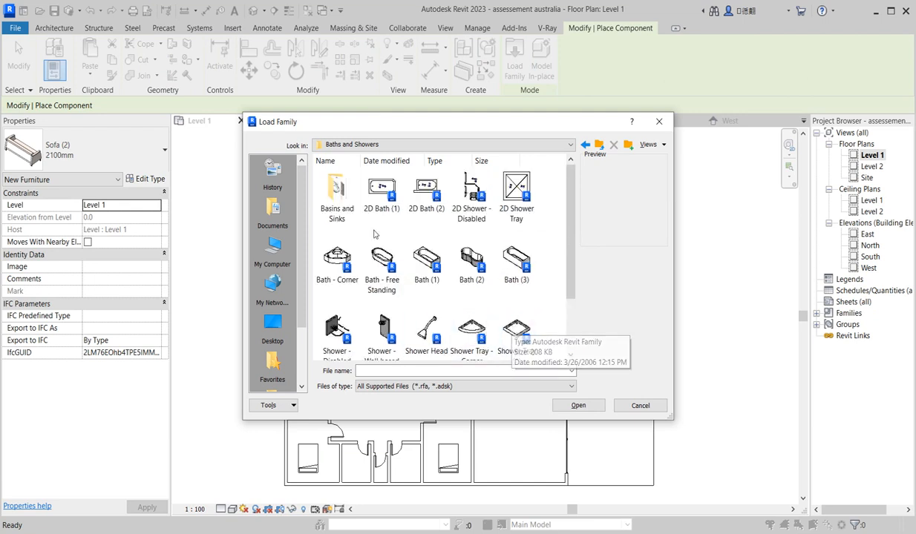
double_click(337, 194)
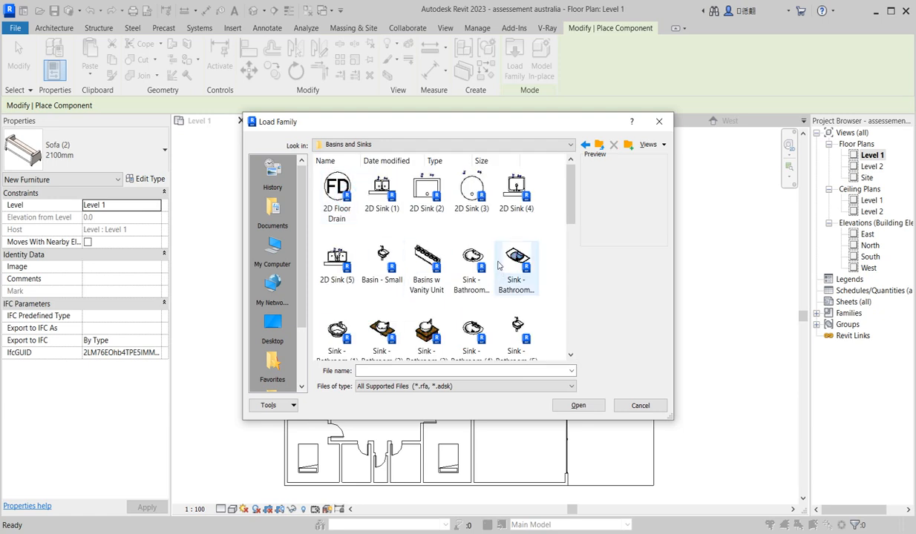
scroll(473, 301, "down", 3)
scroll(473, 304, "up", 3)
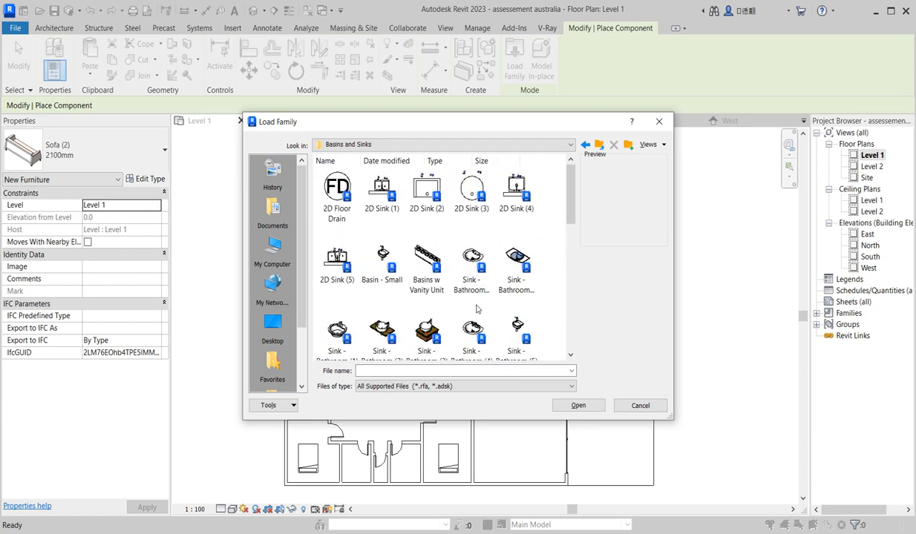
double_click(374, 258)
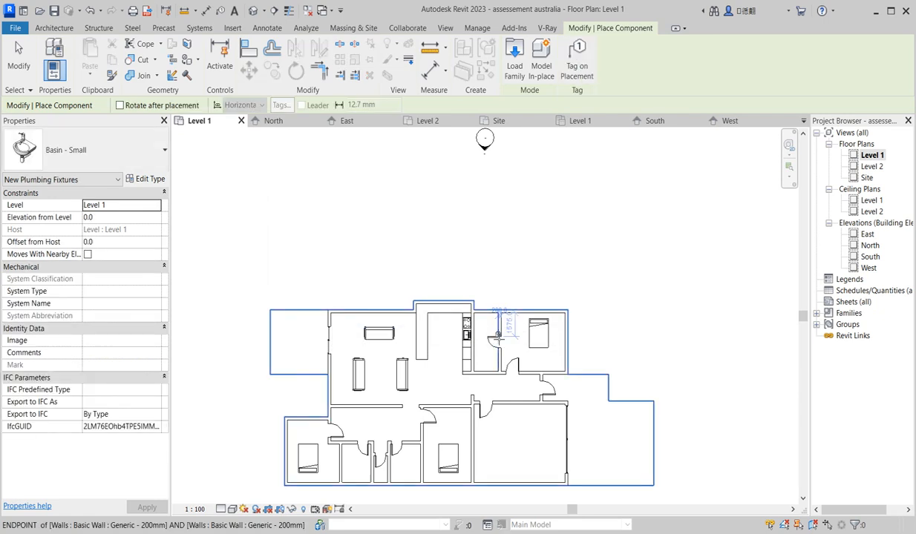
Step: Place a small basin in the narrow room beside the kitchen, against its right wall just above the door
scroll(487, 334, "up", 5)
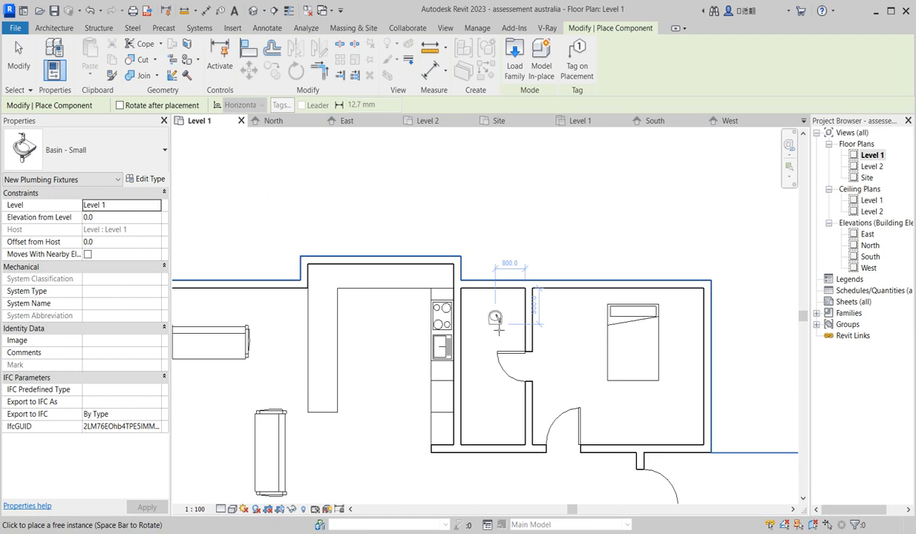
scroll(523, 338, "up", 2)
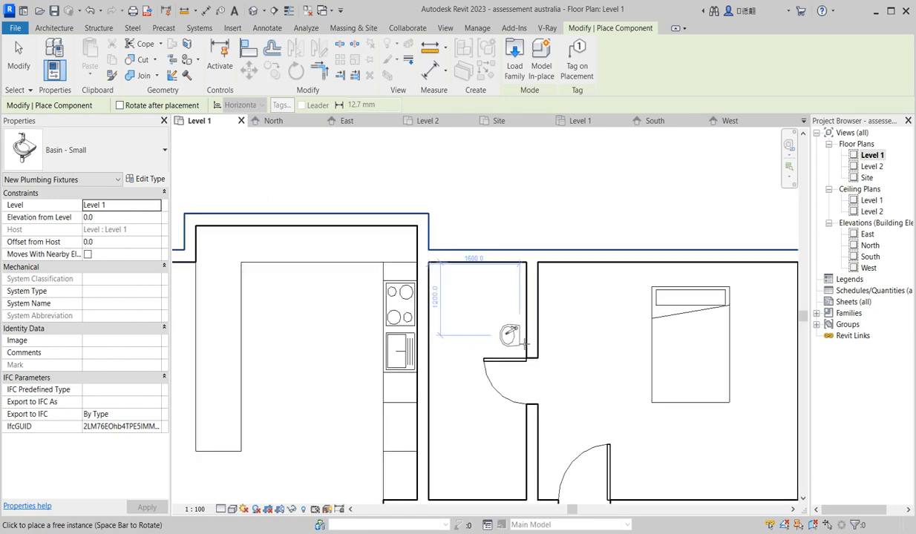
left_click(516, 307)
Step: Place a small basin in each of the three small rooms between the lower bedrooms, against a side wall near the door
scroll(516, 307, "down", 5)
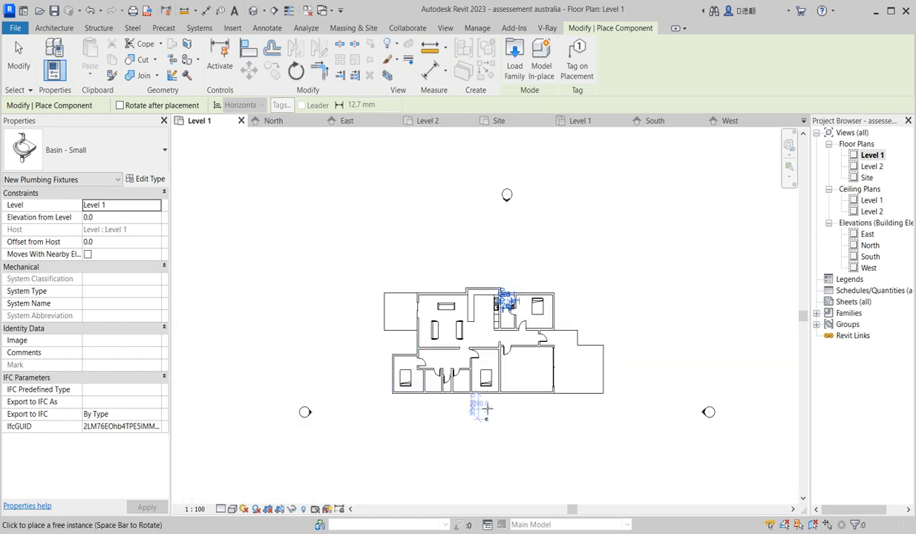
scroll(449, 357, "up", 2)
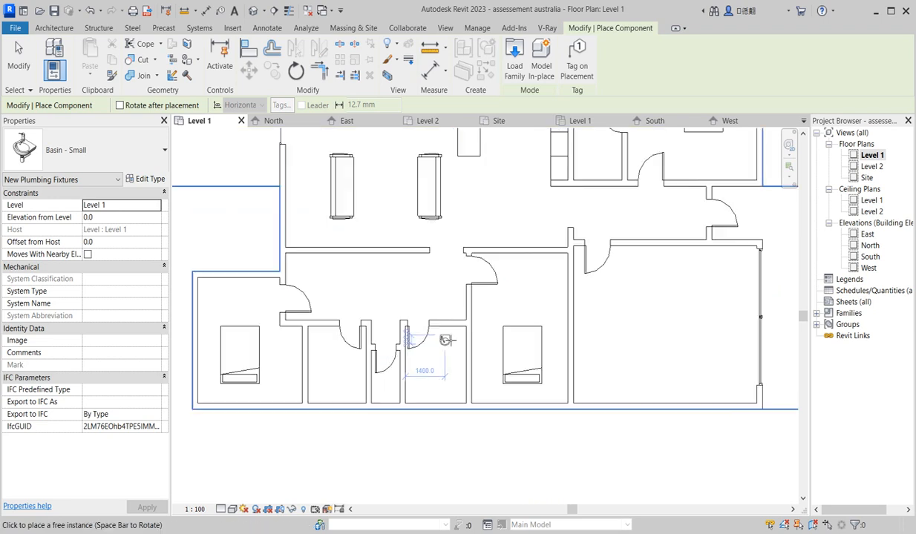
left_click(409, 364)
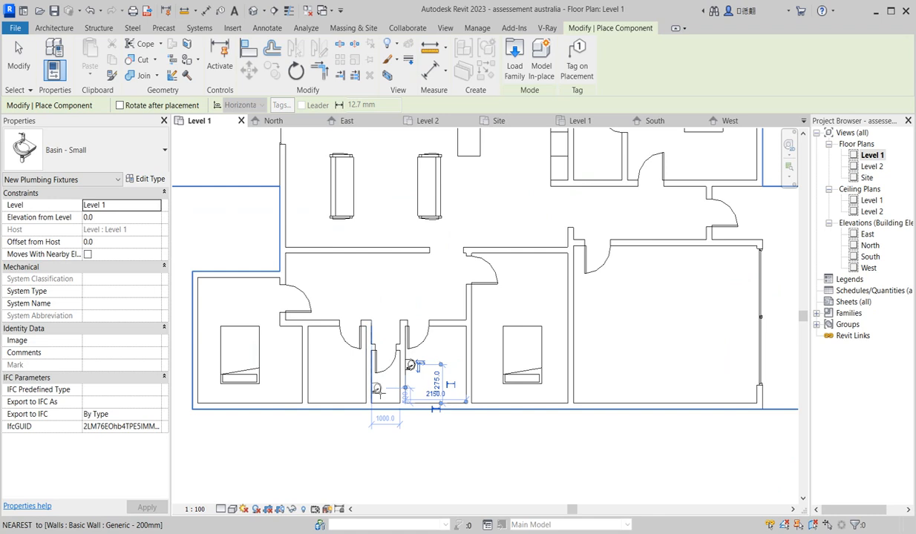
left_click(377, 384)
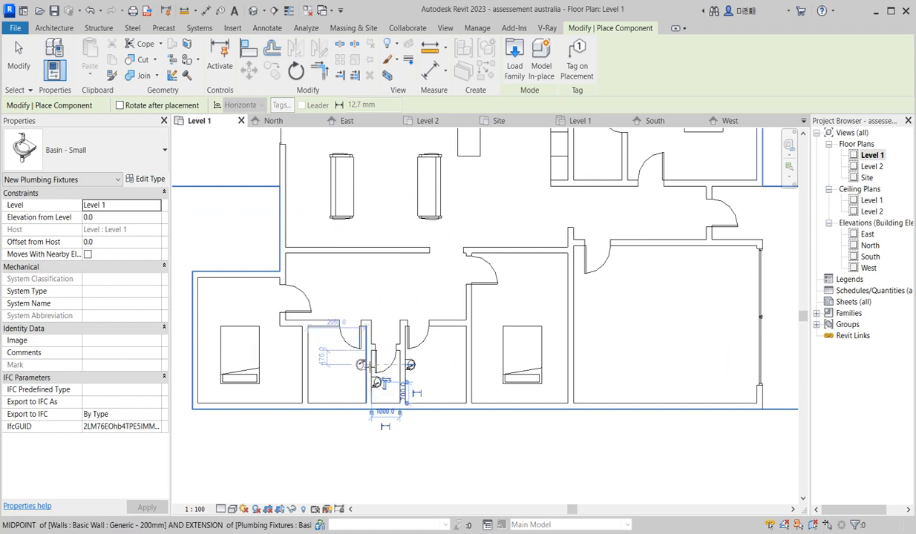
left_click(360, 363)
Step: Load the Sink - Kitchen (7) family from the Basins and Sinks folder
scroll(389, 351, "down", 3)
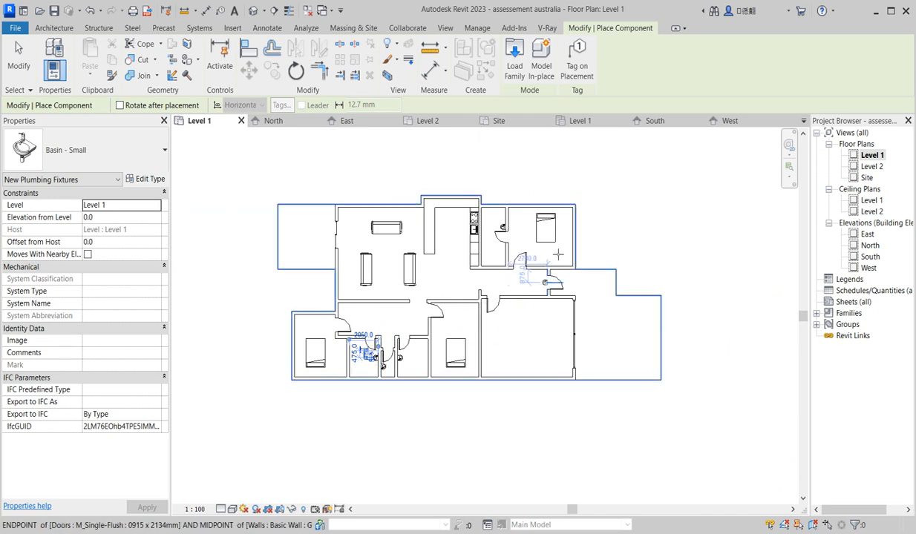
left_click(516, 59)
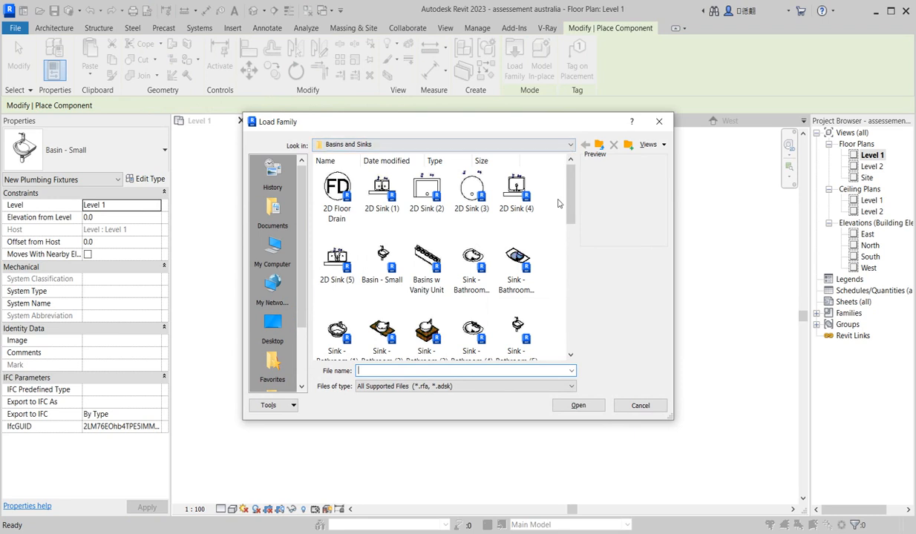
left_click_drag(569, 199, 591, 324)
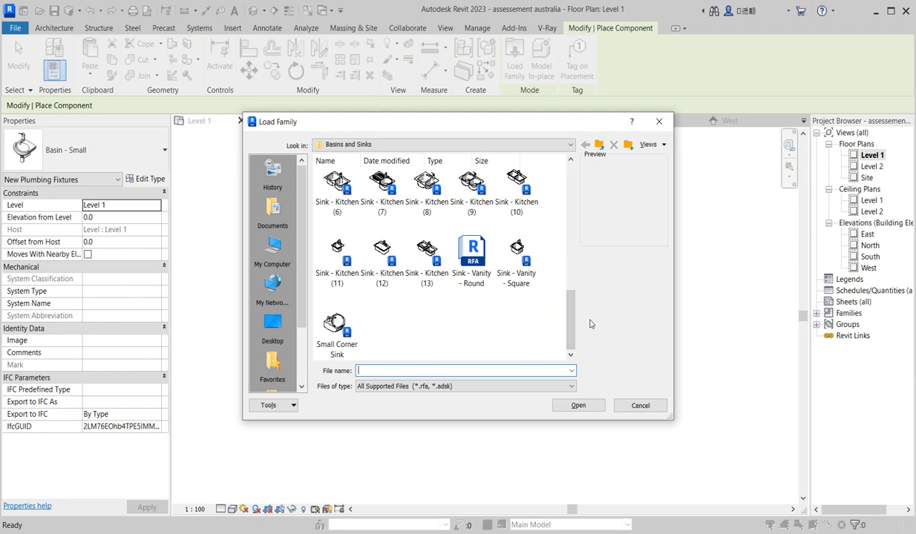
left_click(381, 195)
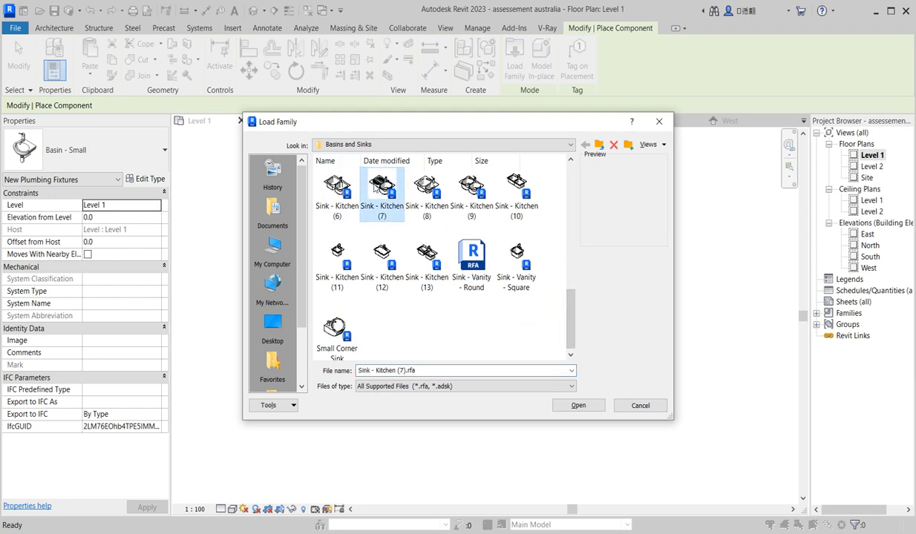
double_click(380, 190)
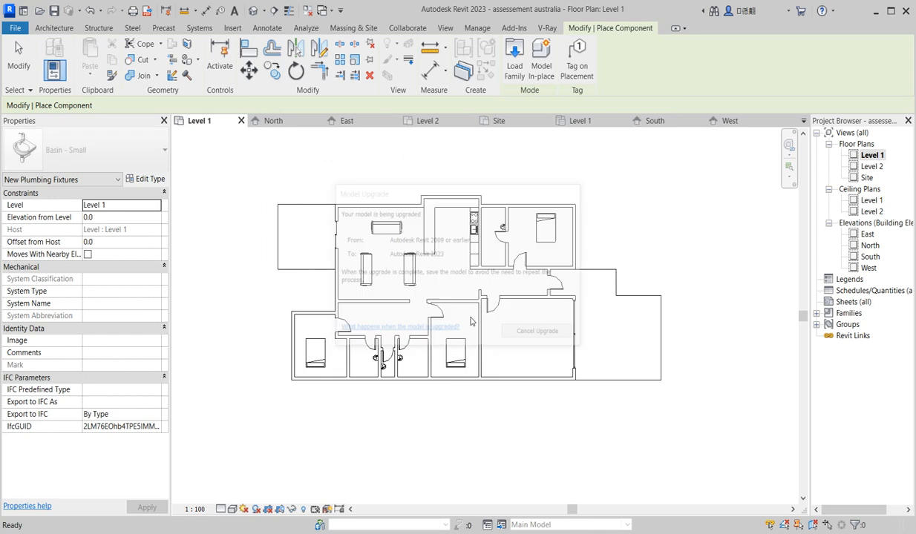
Step: Place the 780 x 500mm kitchen sink lengthwise on the right-hand counter, below the sink drawn in detail lines
scroll(475, 244, "up", 3)
scroll(474, 245, "up", 2)
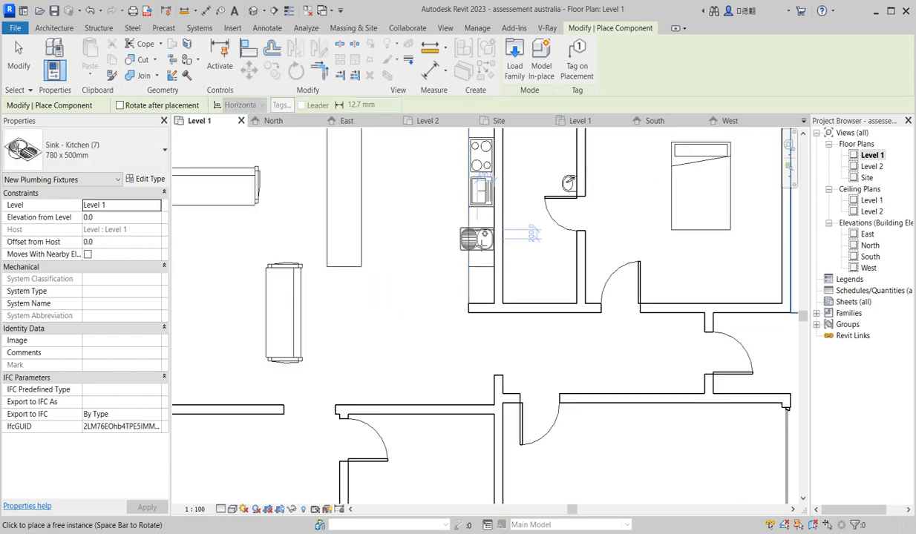
scroll(481, 211, "up", 2)
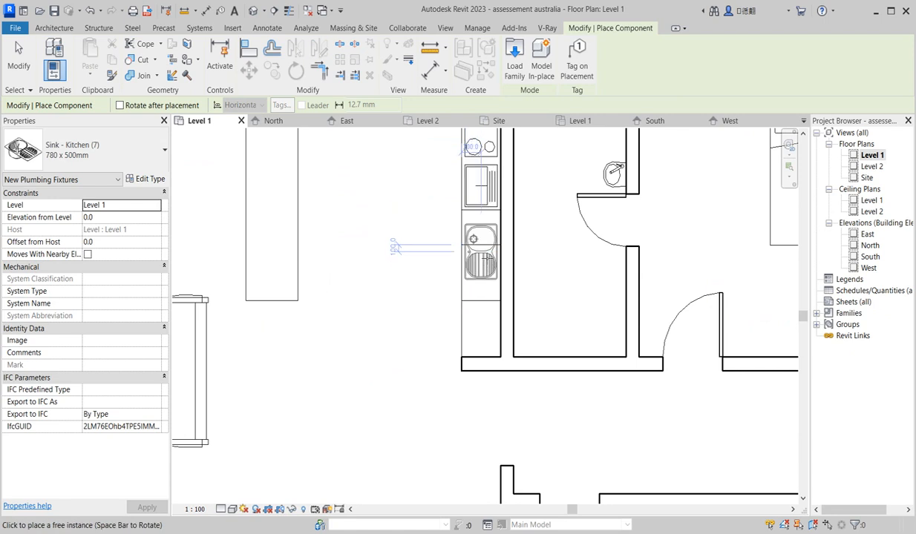
left_click(496, 261)
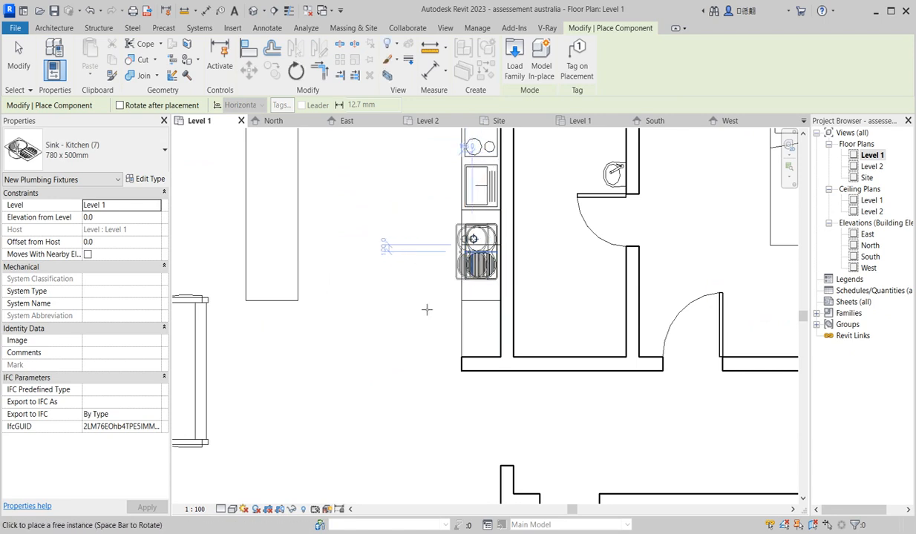
Step: End the placement and rotate the placed kitchen sink 180 degrees so its drainboard points up the plan
scroll(431, 306, "down", 2)
key("Escape")
scroll(433, 305, "up", 2)
left_click(464, 256)
left_click(369, 292)
left_click(469, 280)
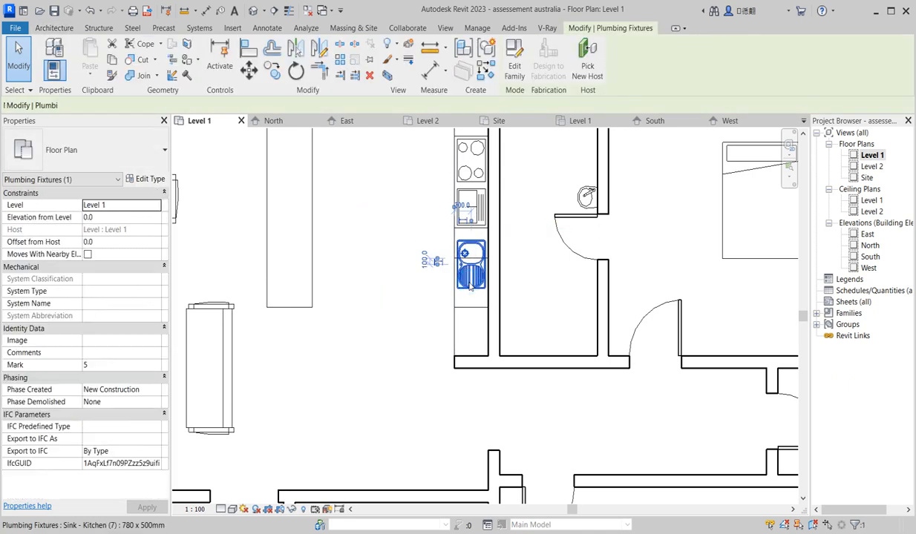
key("space")
key("space")
left_click(396, 262)
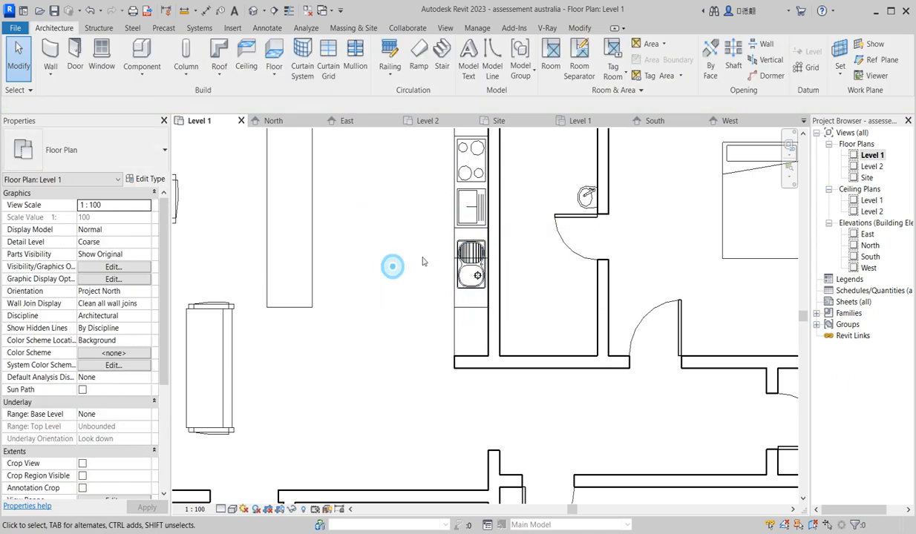
Step: Delete the counter divider line that crosses the placed kitchen sink
scroll(445, 264, "up", 2)
scroll(459, 260, "up", 4)
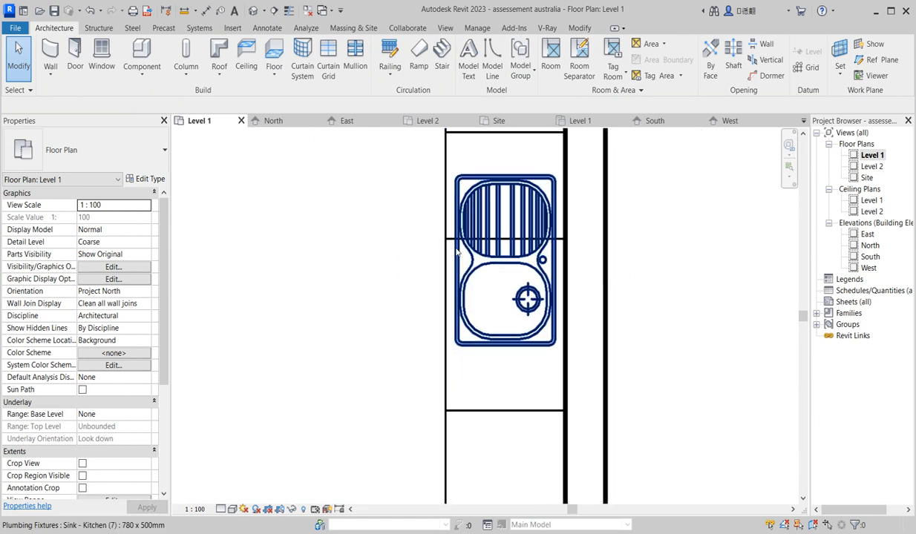
left_click(452, 238)
key("Delete")
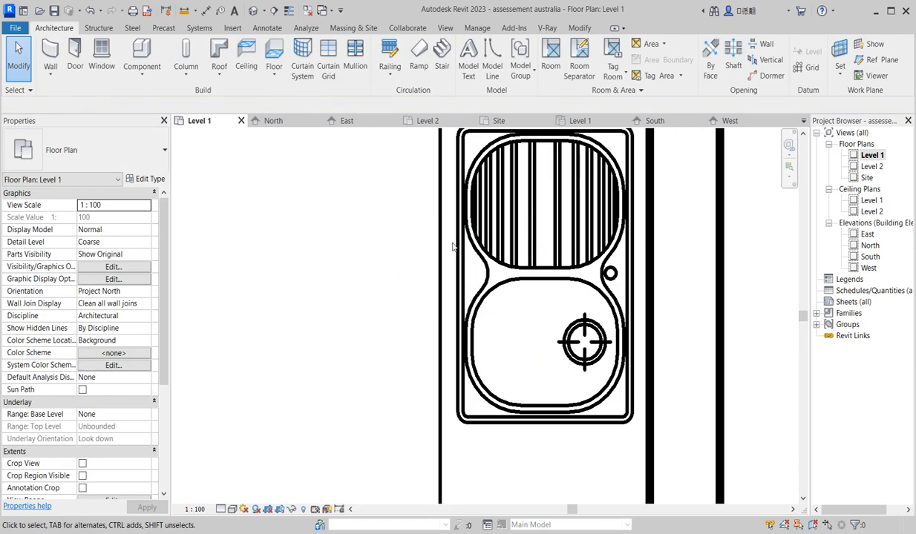
Step: Start placing a new component and open the family library to load another family
scroll(450, 248, "down", 5)
scroll(427, 352, "down", 2)
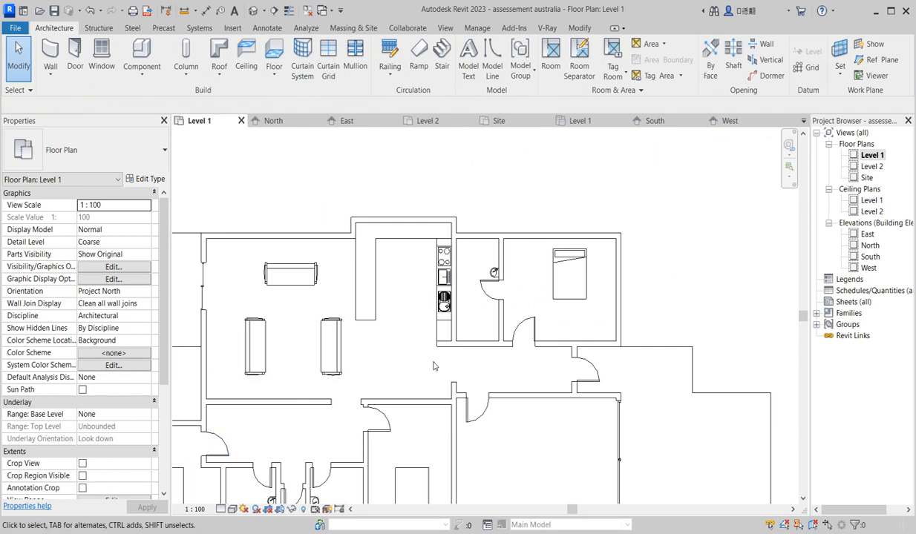
left_click(141, 52)
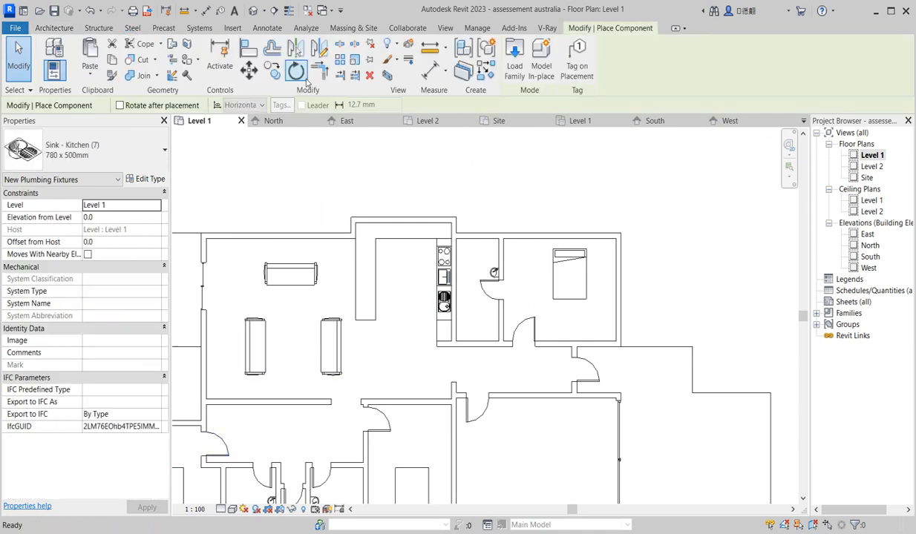
left_click(513, 67)
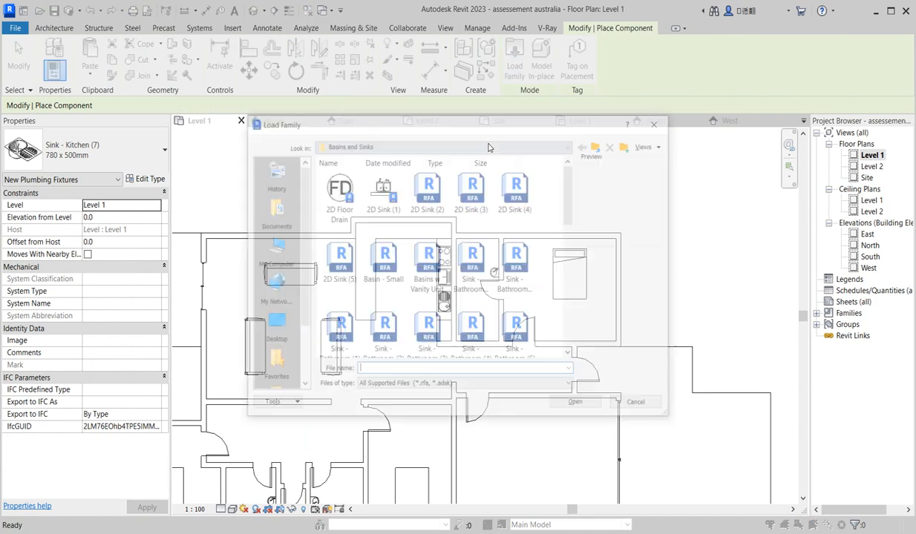
left_click(570, 145)
left_click(553, 178)
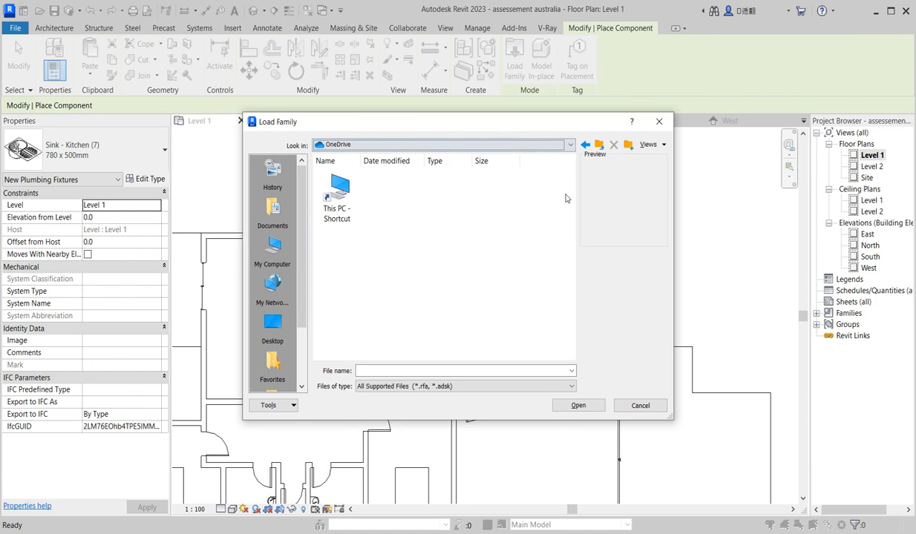
left_click(569, 145)
left_click_drag(574, 195, 571, 178)
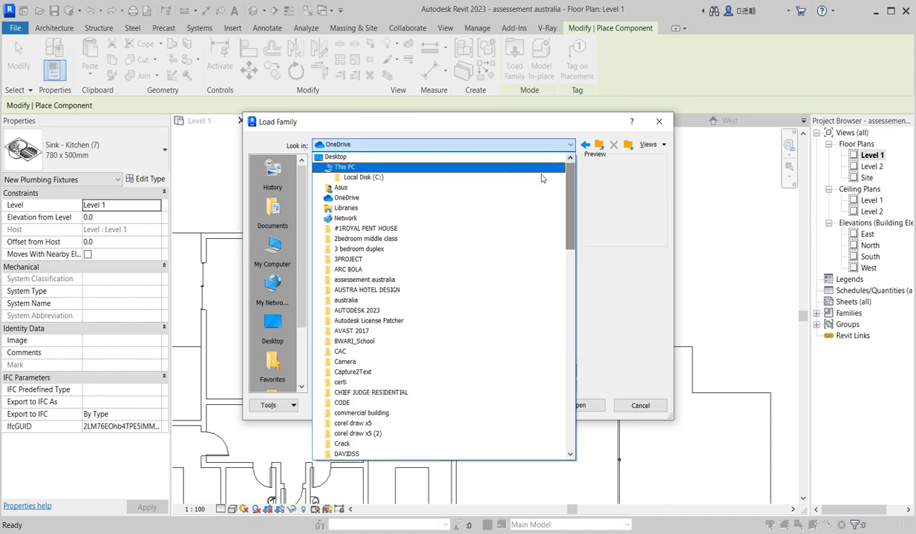
left_click(571, 145)
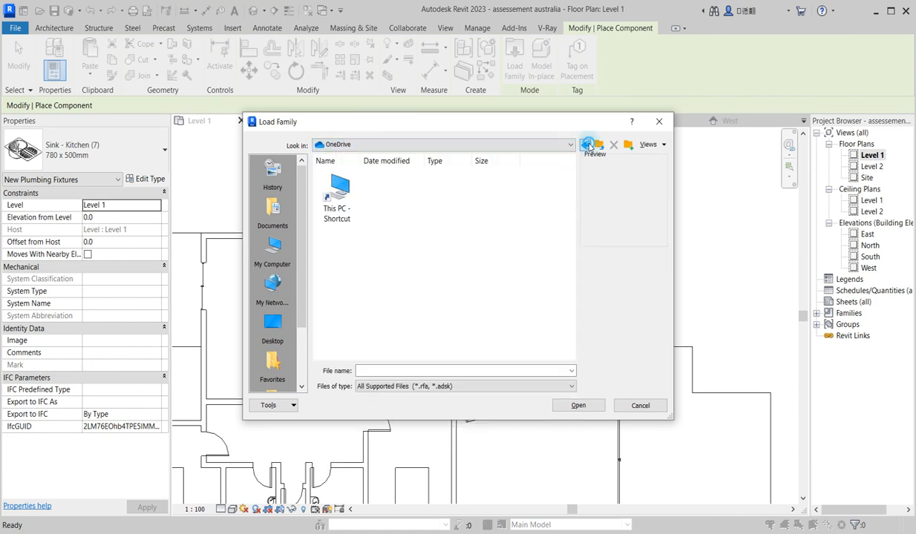
left_click(586, 145)
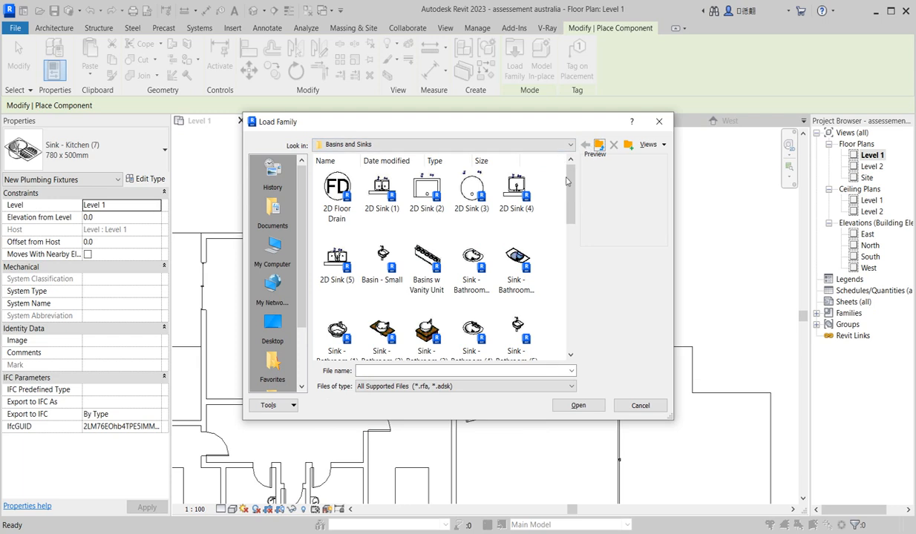
Step: Browse to the Desks and Tables folder under Furniture in the Metric Library
left_click(569, 144)
scroll(419, 230, "up", 3)
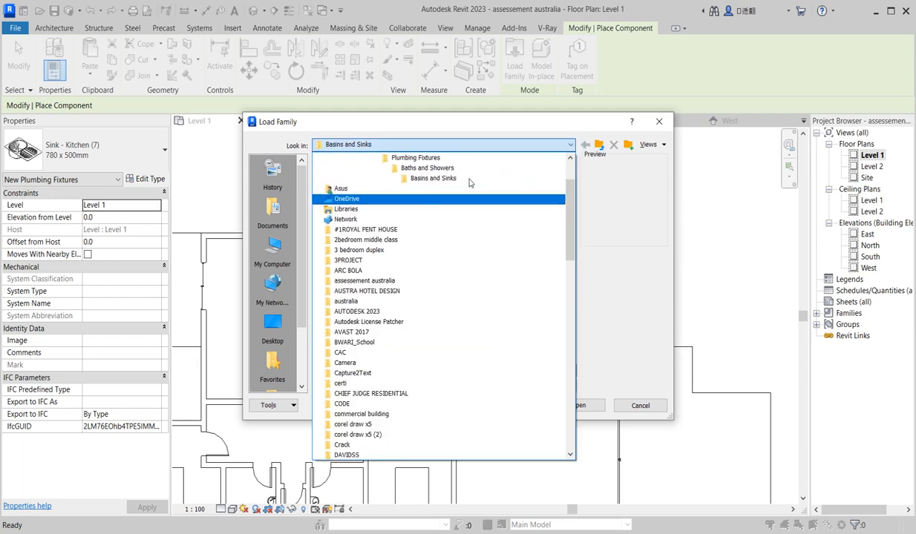
left_click(404, 218)
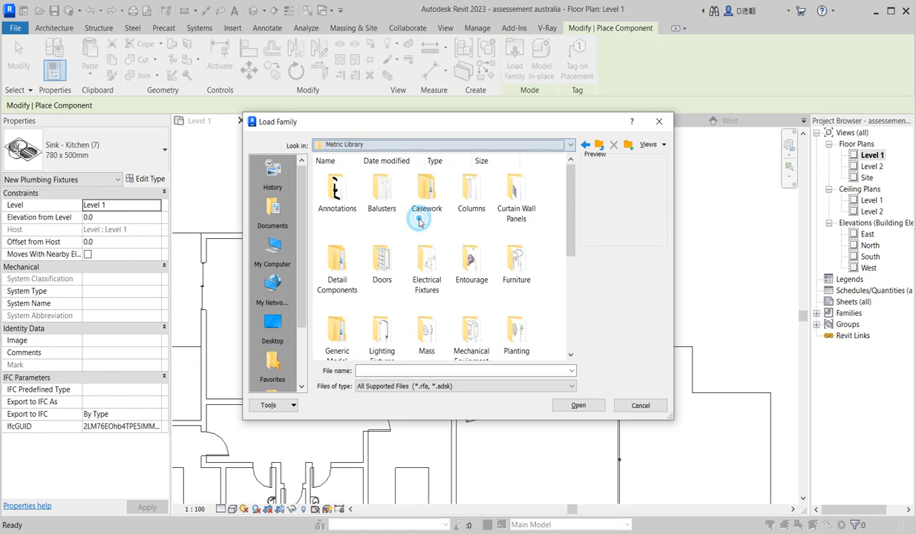
double_click(515, 260)
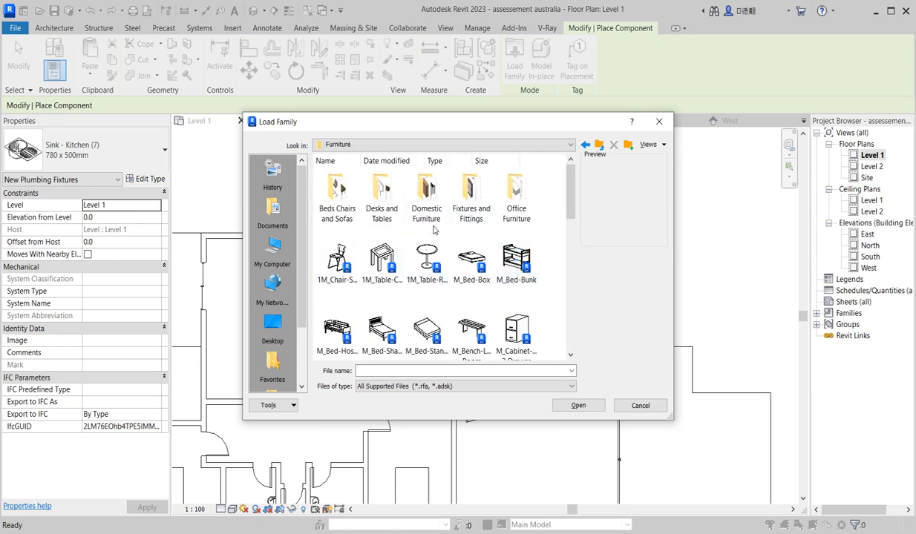
double_click(394, 196)
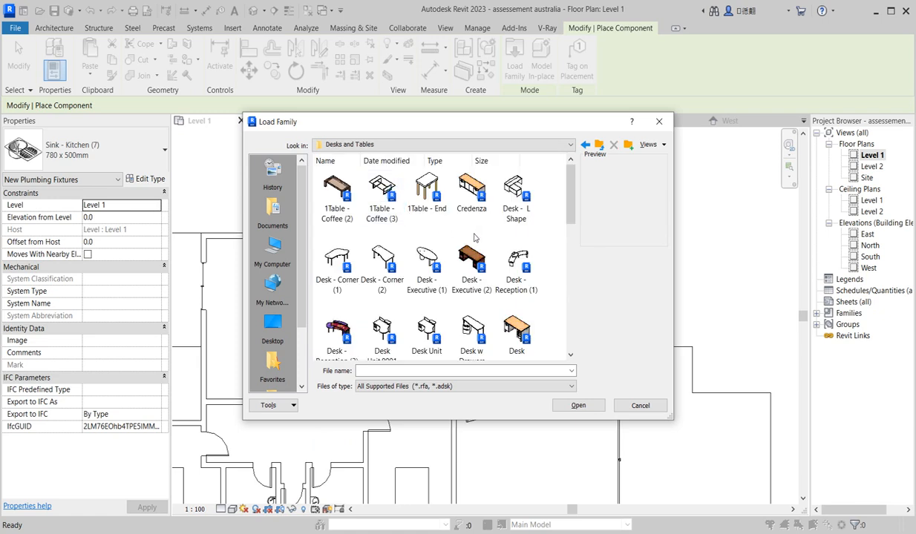
Step: Look through the table families and load Table - Dining w chairs (2)
scroll(443, 308, "down", 5)
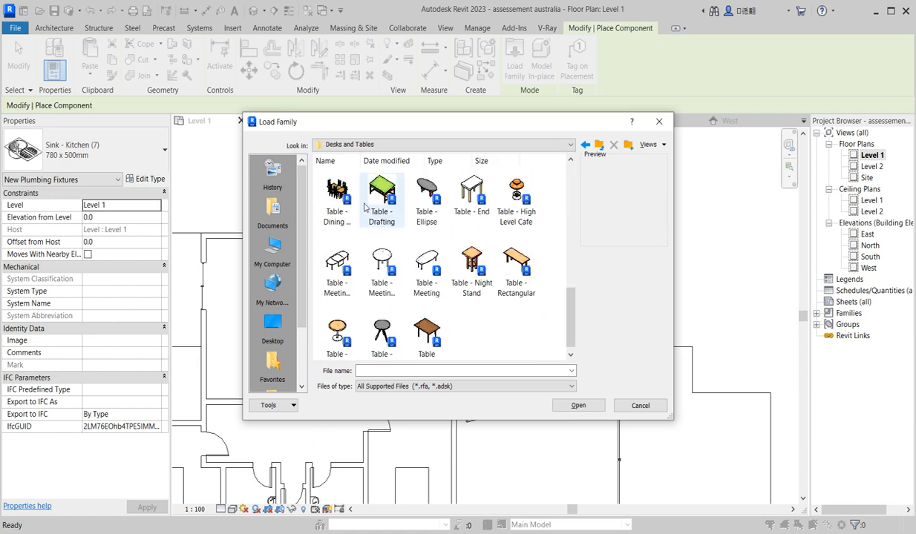
scroll(446, 252, "up", 3)
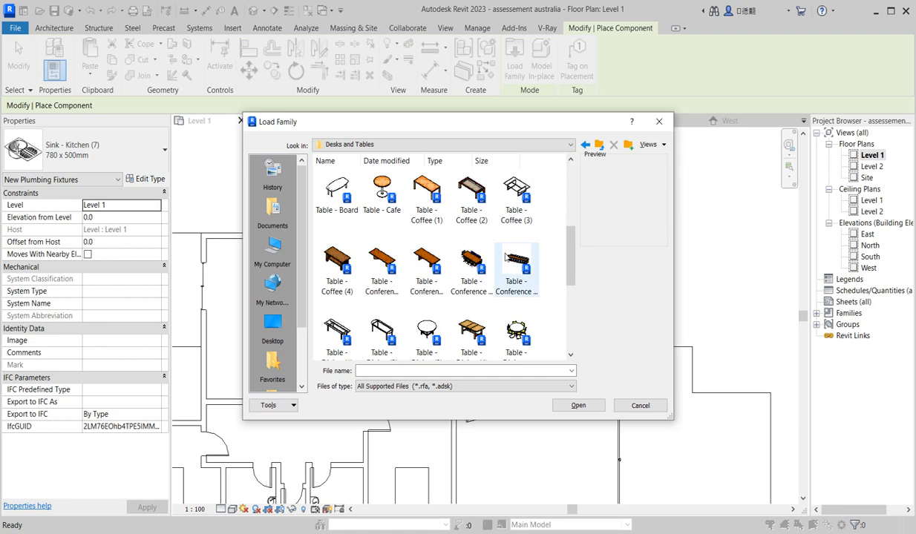
scroll(475, 286, "down", 3)
scroll(477, 286, "up", 3)
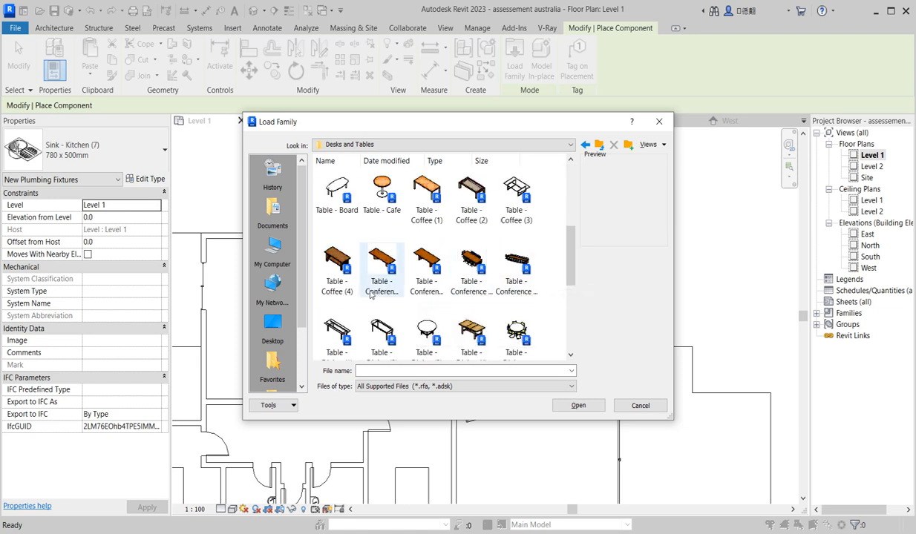
scroll(387, 273, "up", 5)
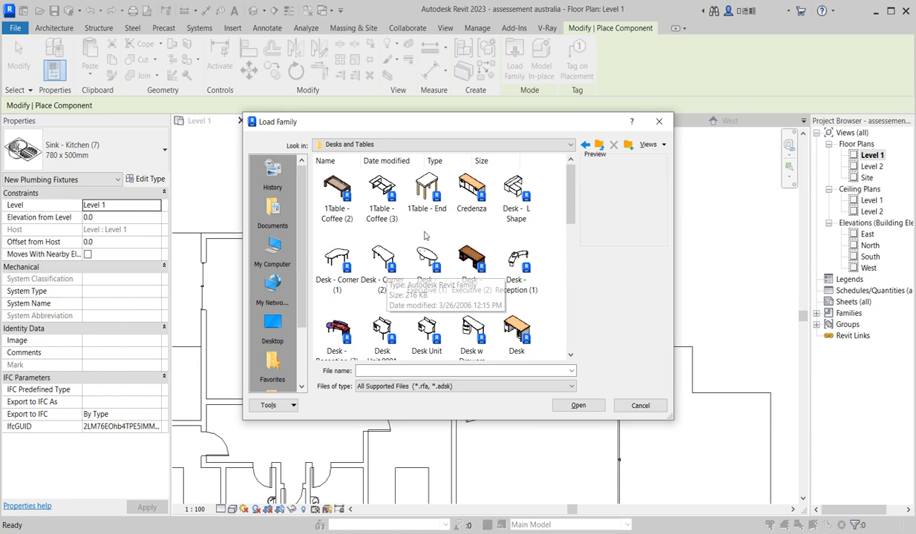
scroll(427, 282, "down", 8)
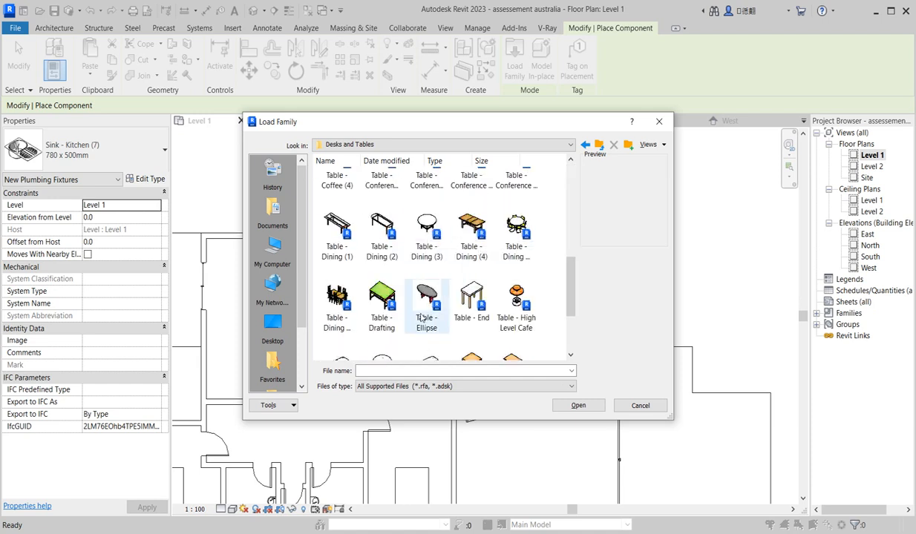
scroll(427, 304, "down", 1)
double_click(336, 227)
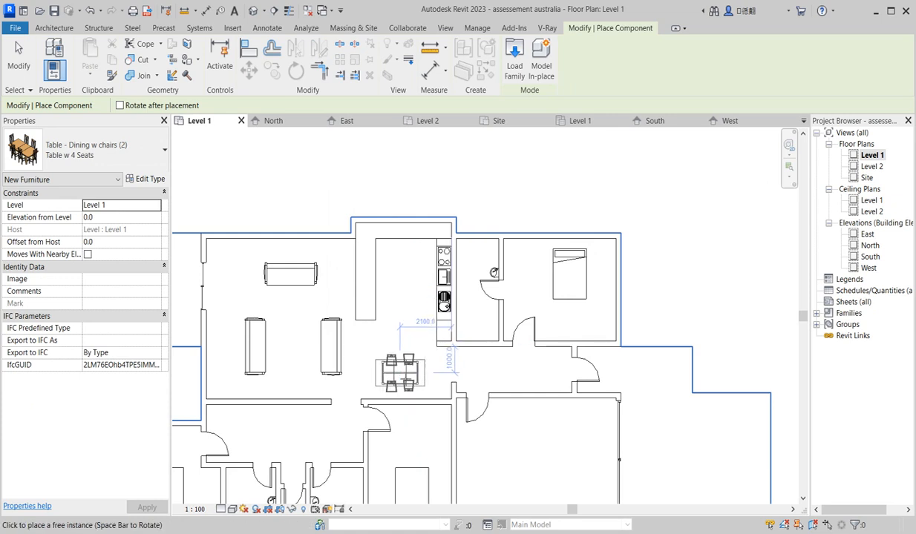
Step: Place the Table w 4 Seats dining set horizontally in the open area below the kitchen counter and end the placement
key("space")
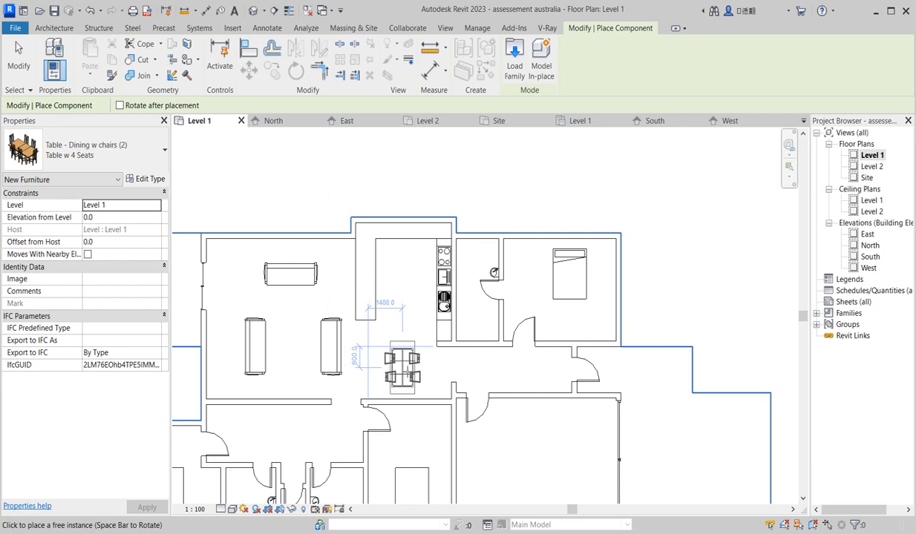
key("space")
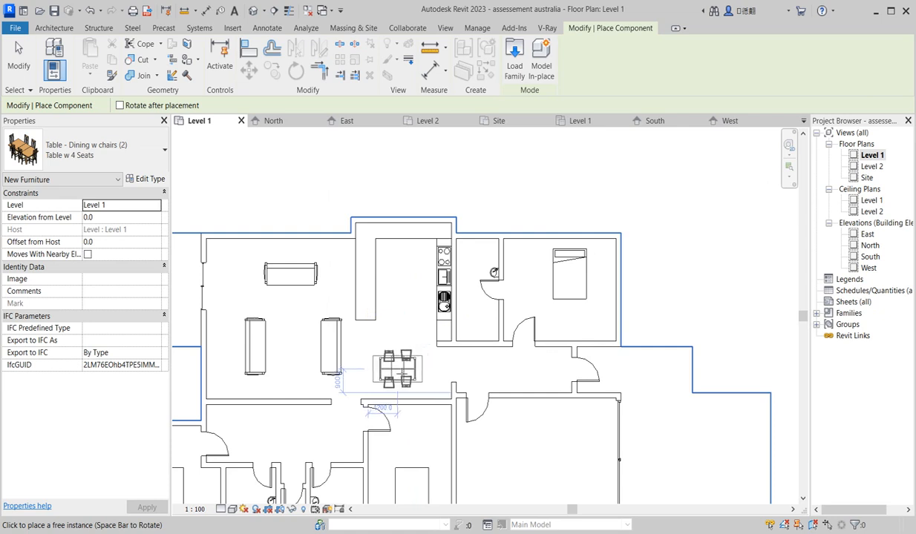
left_click(397, 369)
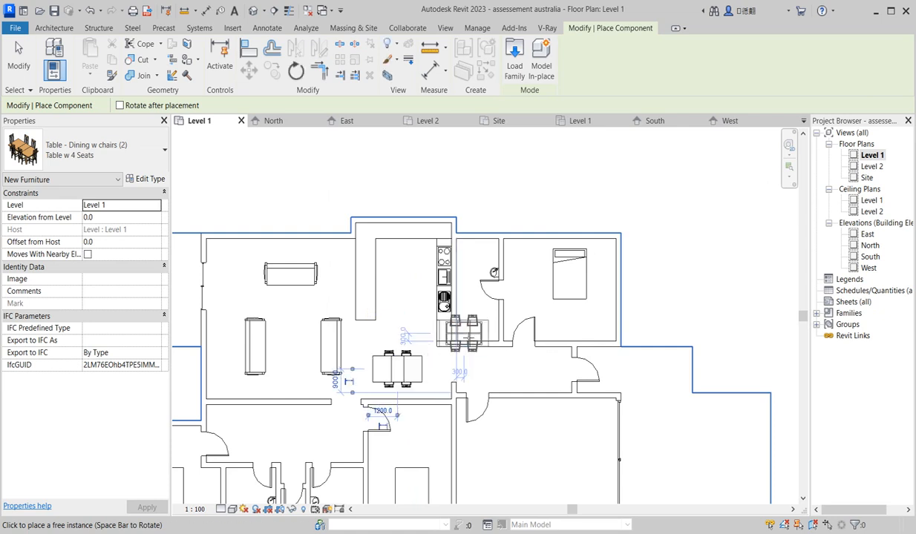
key("Escape")
key("Escape")
Step: Nudge the placed dining table 100 mm toward the sofas and clear the selection
left_click(416, 369)
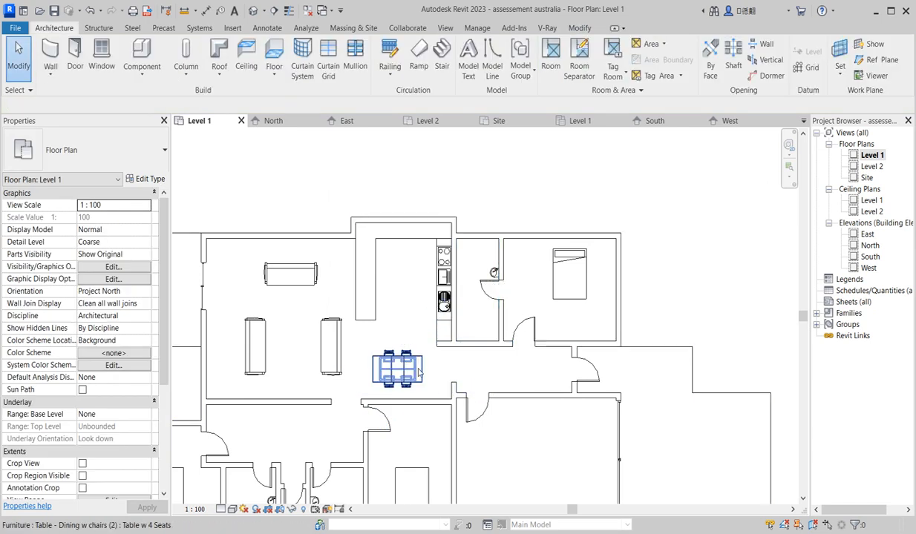
left_click(403, 320)
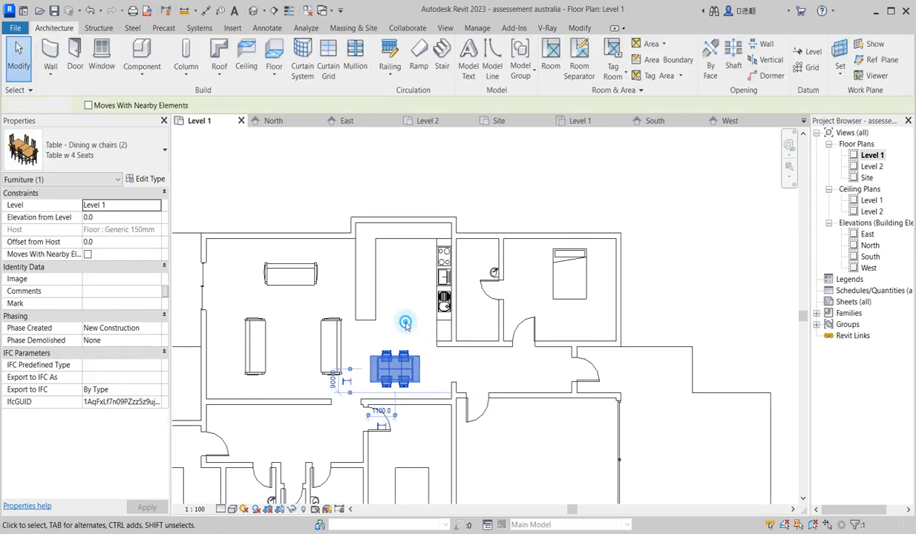
scroll(408, 327, "down", 2)
scroll(409, 326, "down", 1)
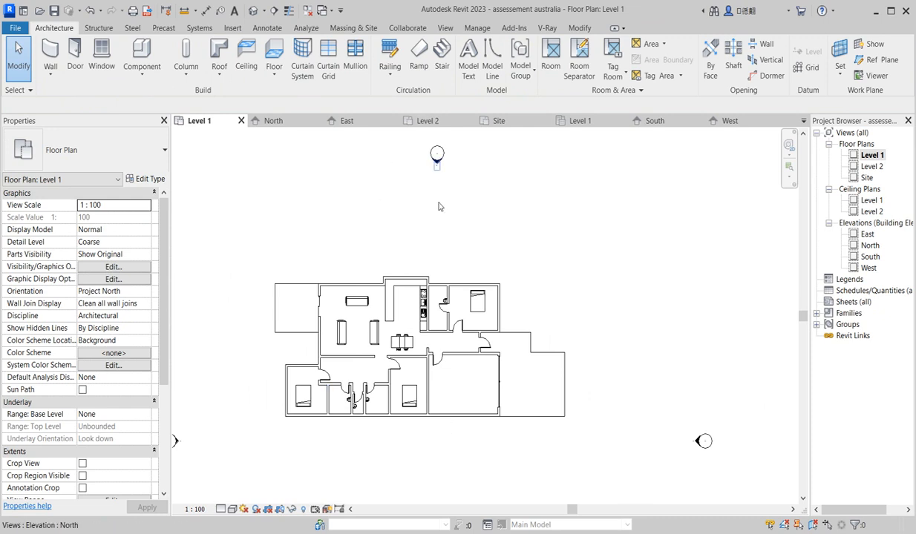
Step: Load the M_Shower Stall-2D family from the Metric Library's Plumbing Fixtures folder
left_click(141, 54)
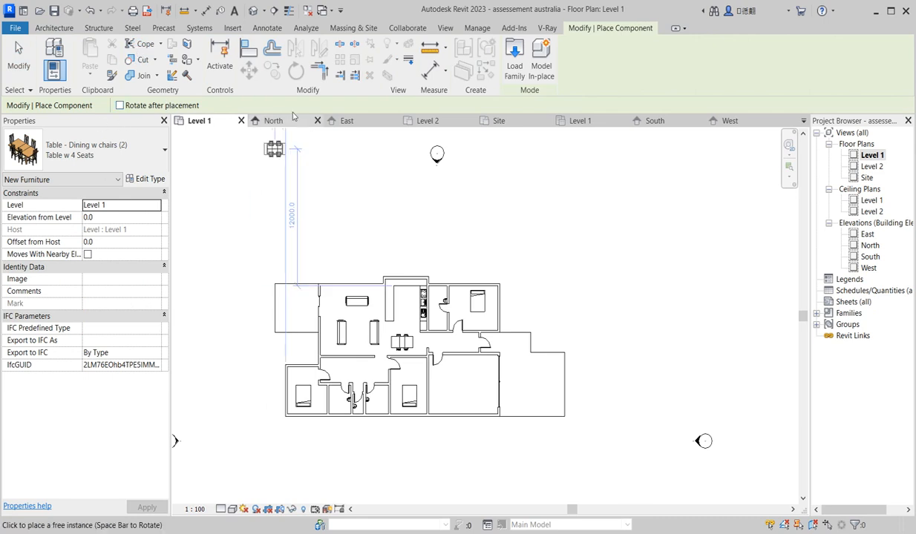
left_click(513, 66)
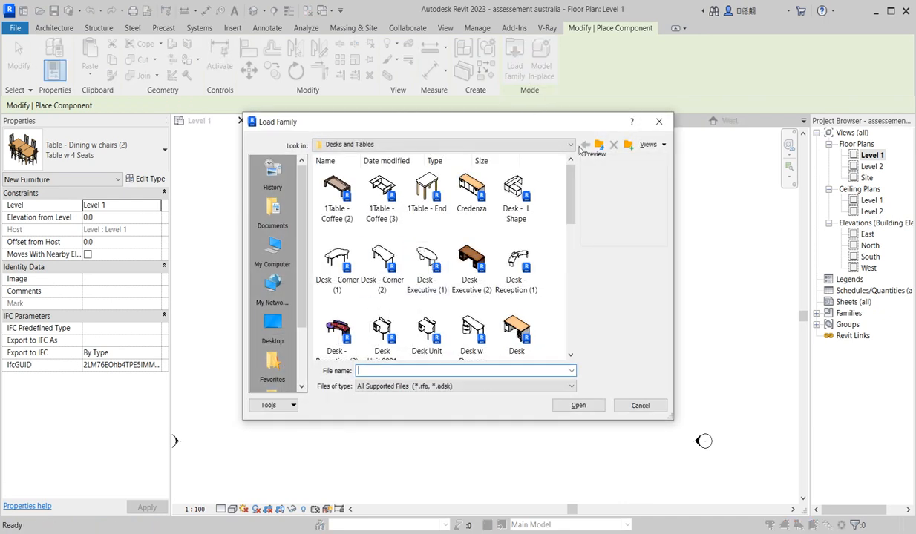
left_click(571, 145)
scroll(392, 213, "up", 3)
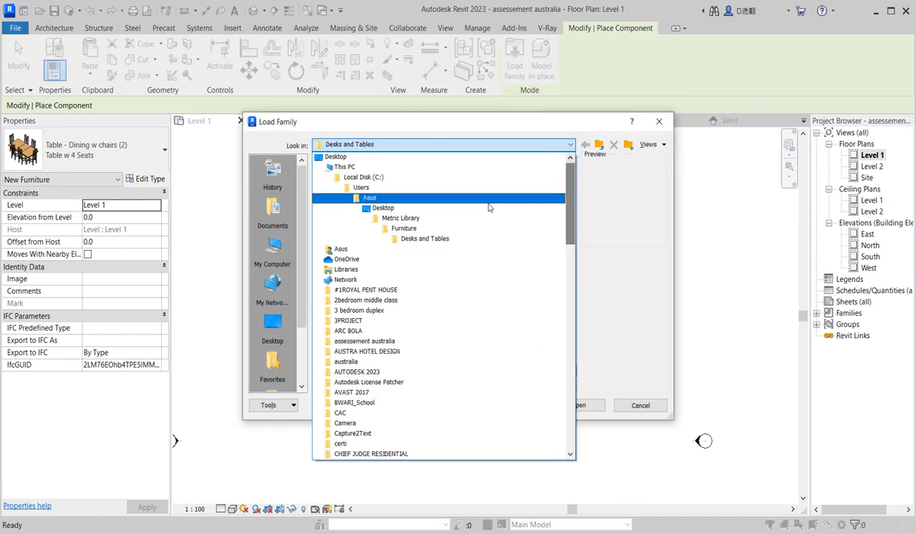
left_click(412, 219)
scroll(470, 233, "down", 5)
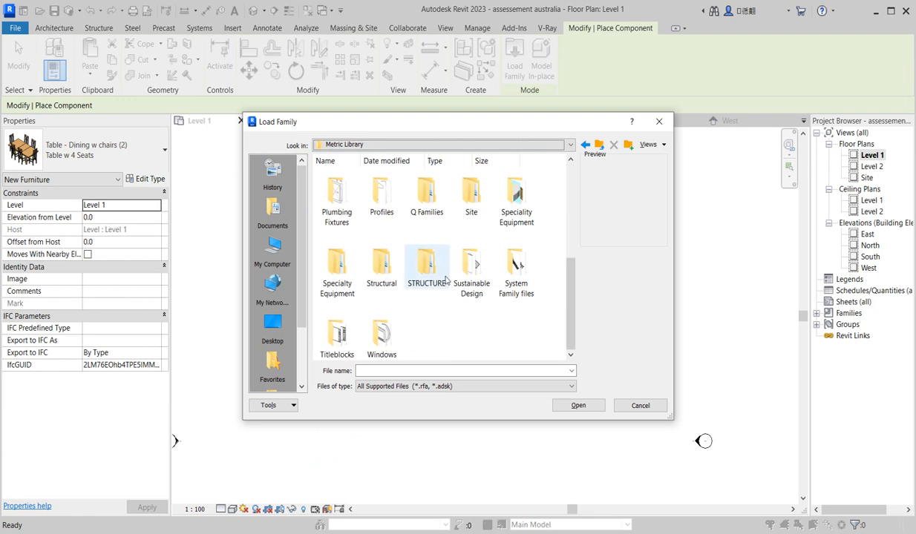
double_click(346, 208)
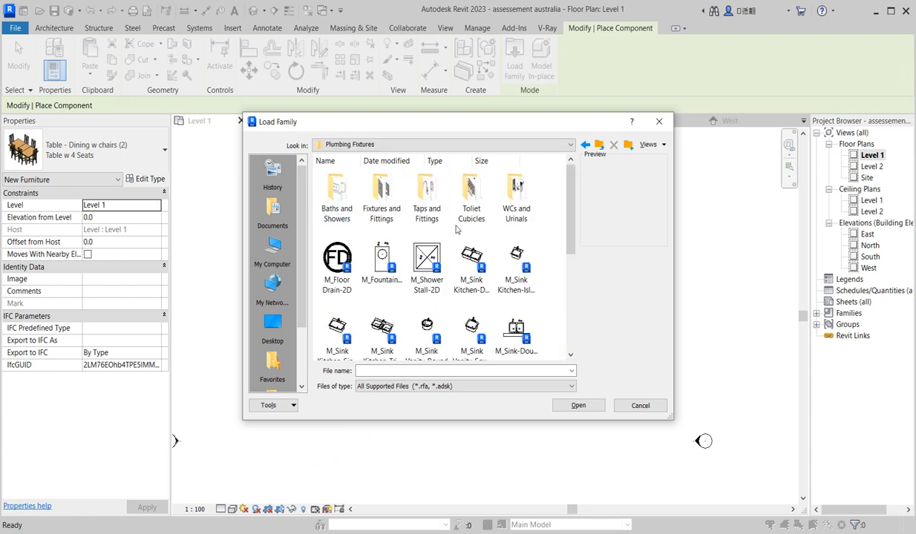
double_click(428, 268)
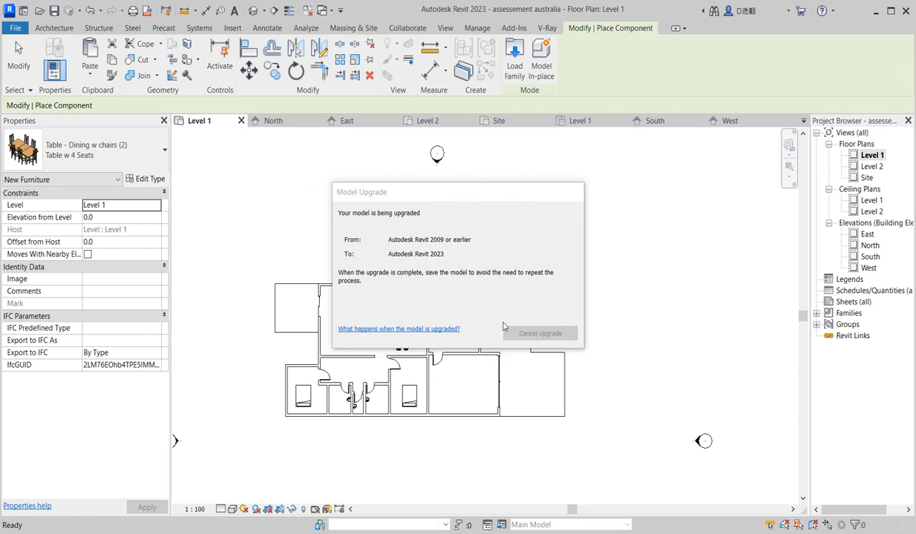
Step: Place a shower stall in a corner of the bathroom beside the kitchen and of each of the two larger lower bathrooms
scroll(445, 321, "up", 8)
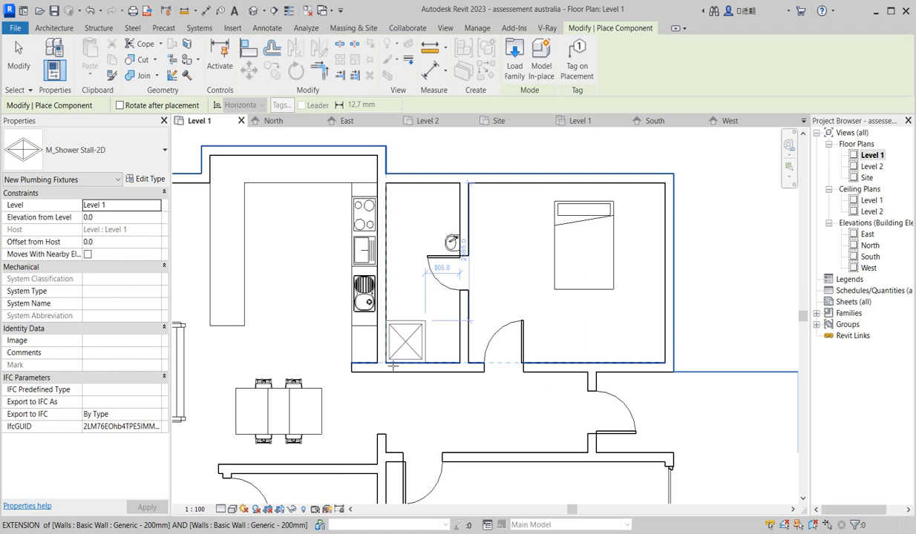
scroll(388, 359, "down", 6)
scroll(415, 399, "up", 2)
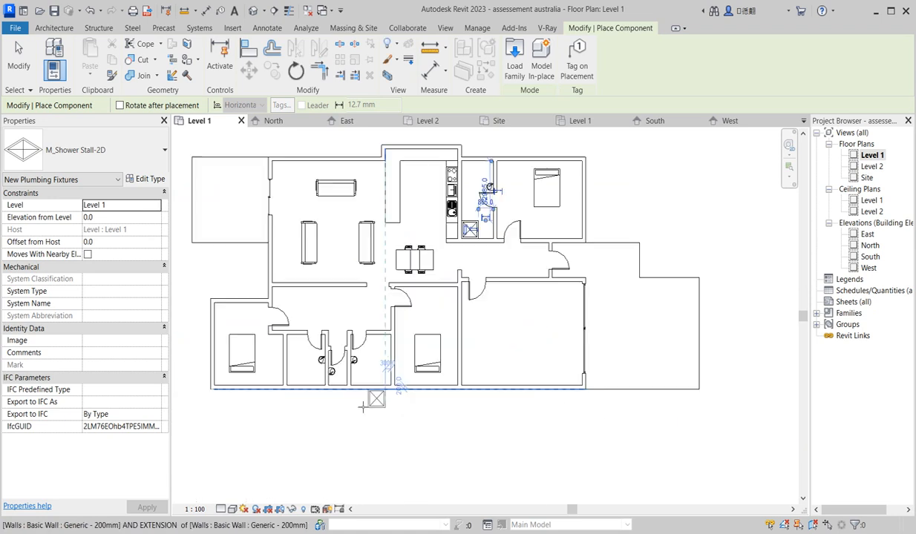
scroll(319, 386, "up", 1)
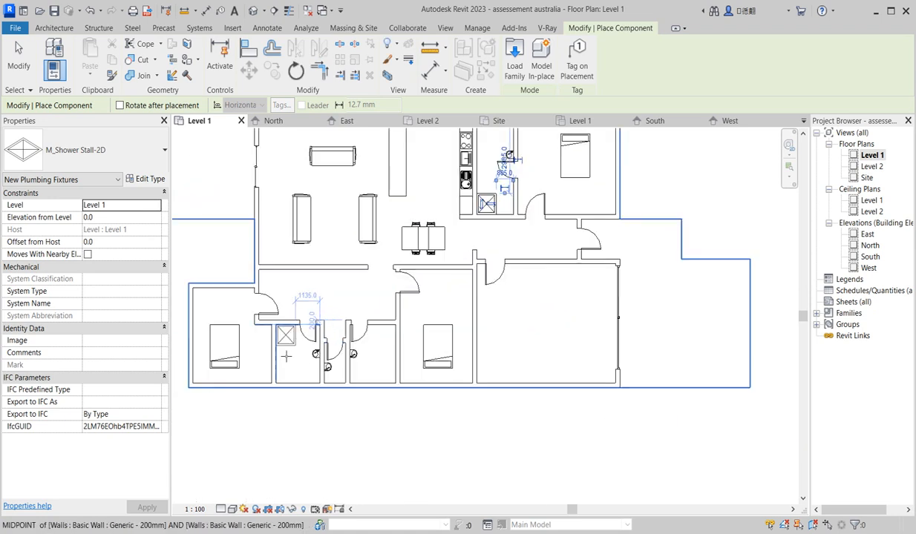
left_click(286, 356)
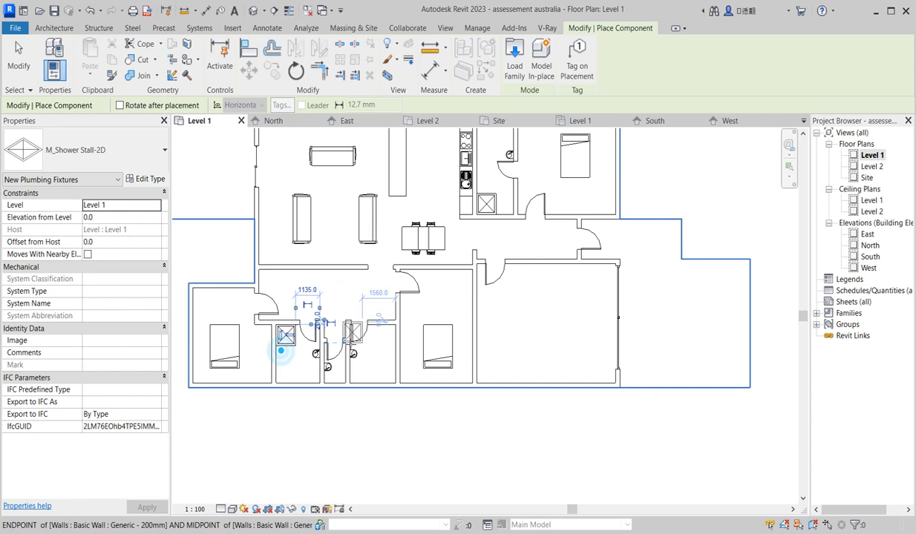
left_click(385, 355)
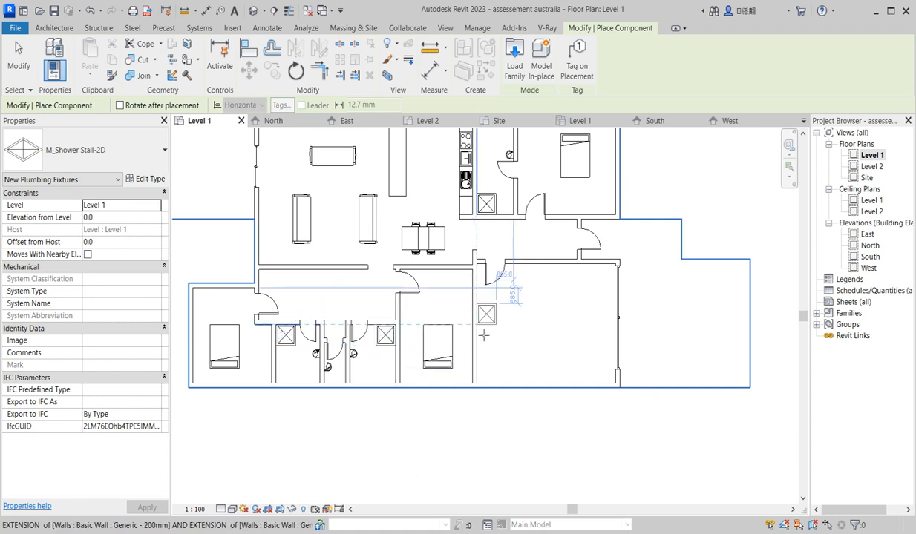
scroll(462, 353, "down", 3)
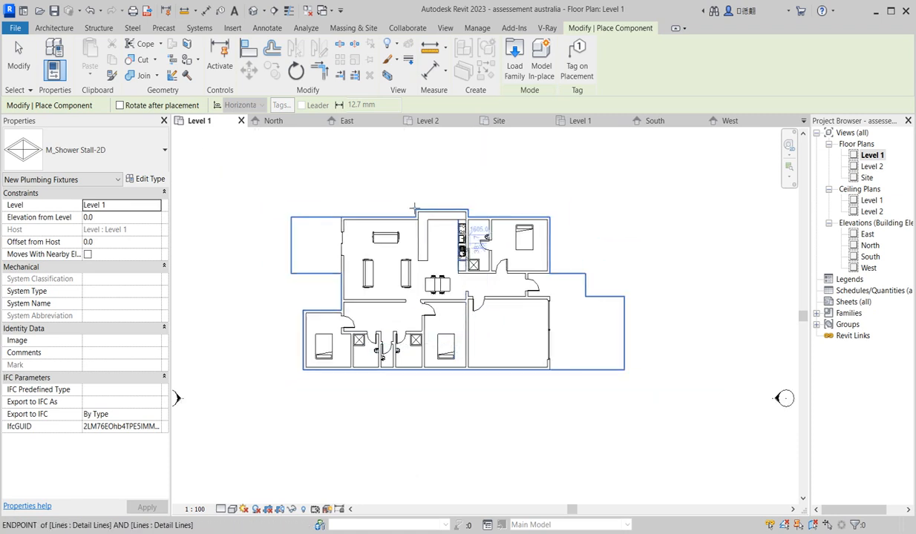
Step: Load the WC w Cistern (5) family from the WCs and Urinals folder of Plumbing Fixtures
left_click(518, 68)
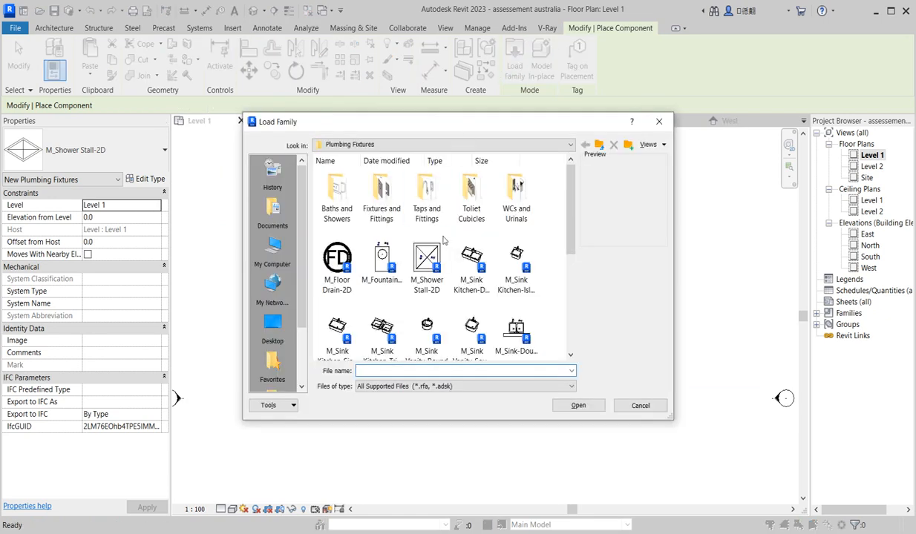
double_click(512, 197)
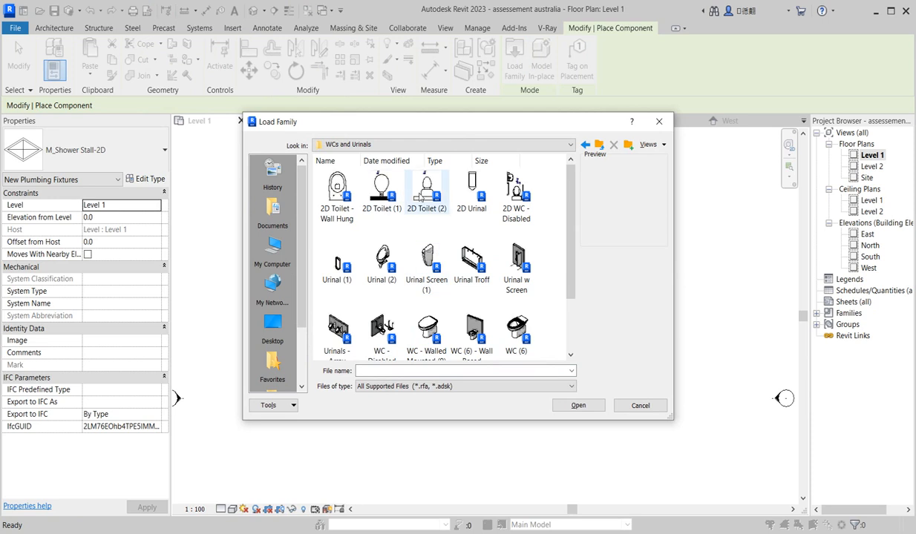
scroll(482, 309, "down", 2)
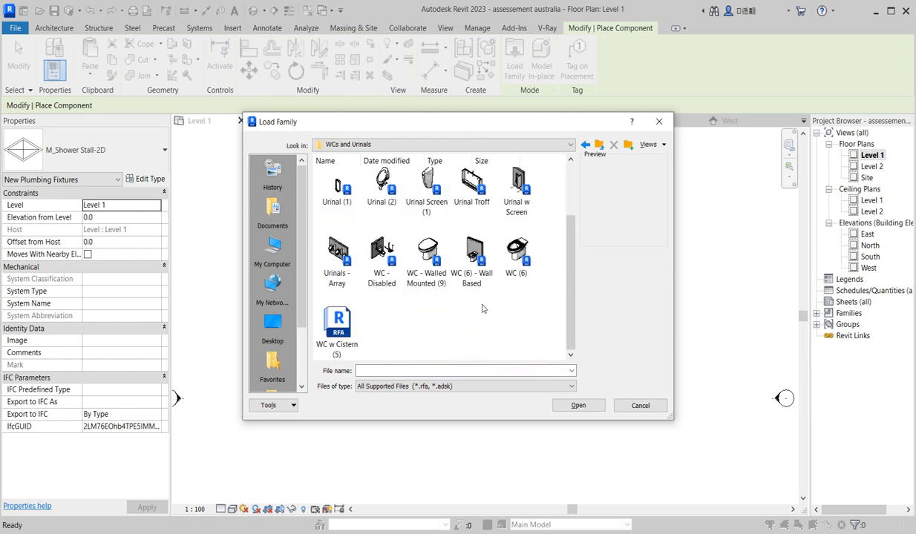
left_click(341, 334)
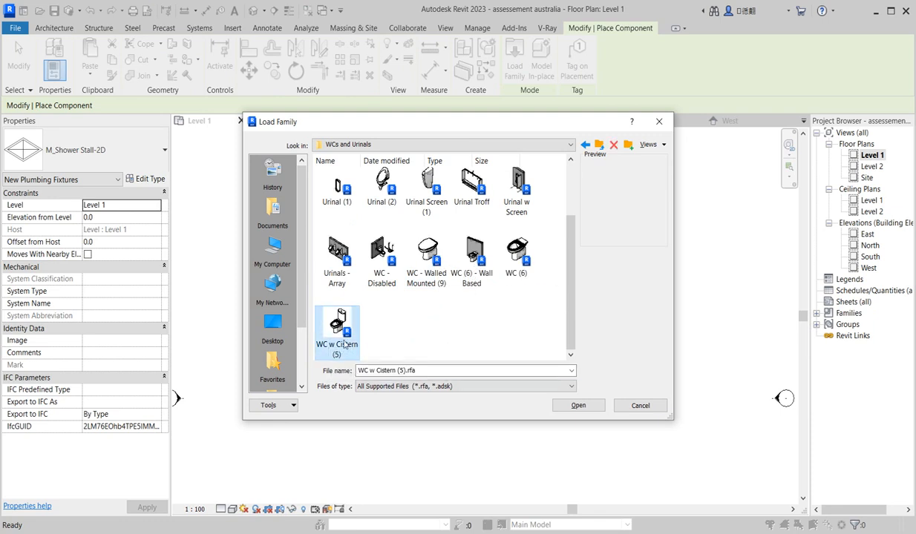
double_click(343, 338)
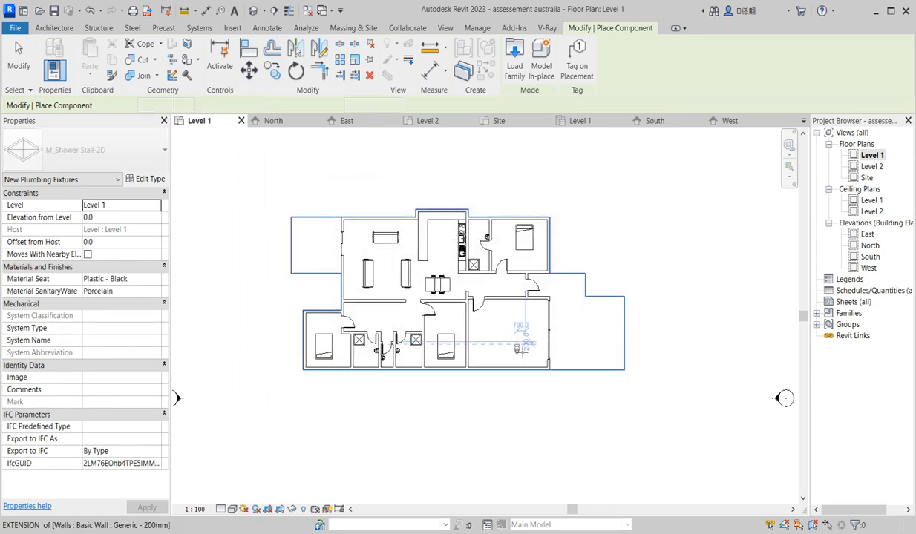
Step: Place a toilet against the lower exterior wall in each of the two larger lower bathrooms
scroll(501, 331, "up", 2)
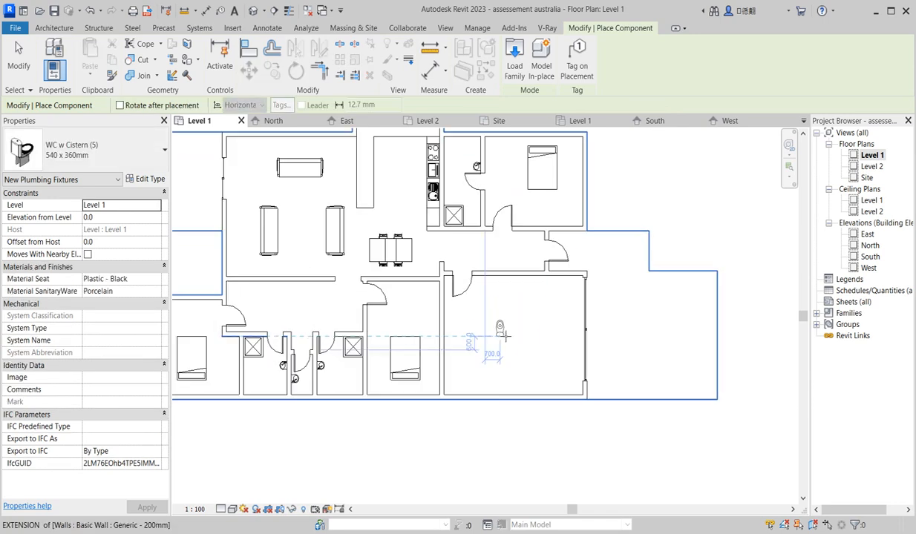
scroll(333, 400, "up", 2)
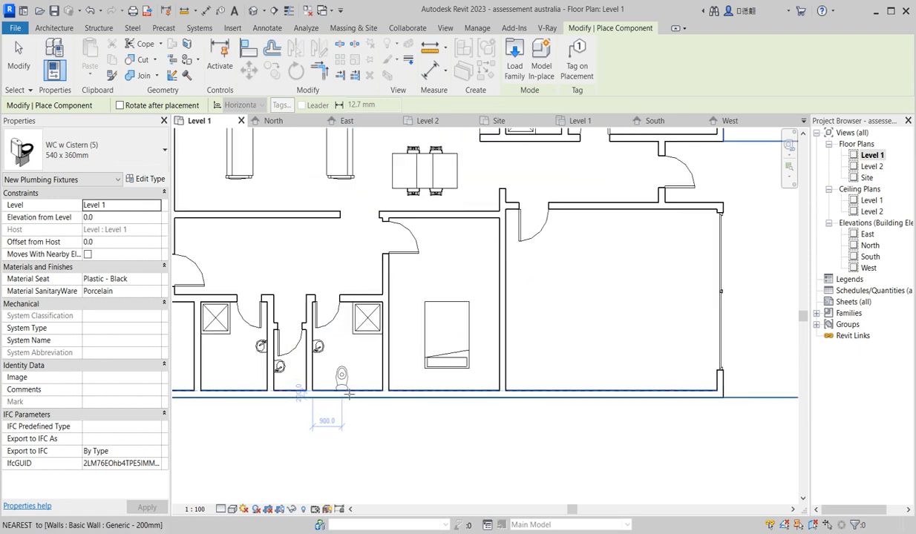
left_click(343, 395)
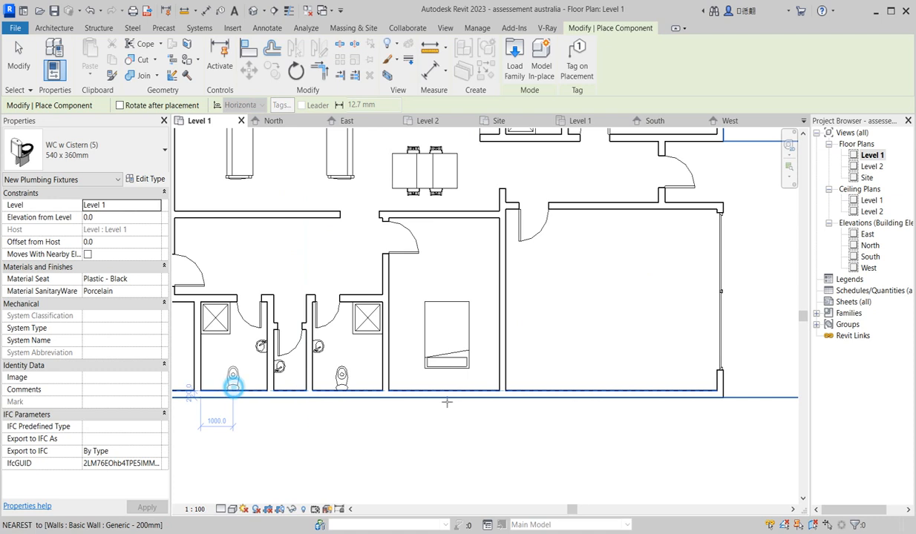
Step: Place a rotated toilet against the upper exterior wall of the bathroom beside the kitchen and end the placement
scroll(447, 403, "down", 3)
scroll(264, 475, "up", 2)
key("space")
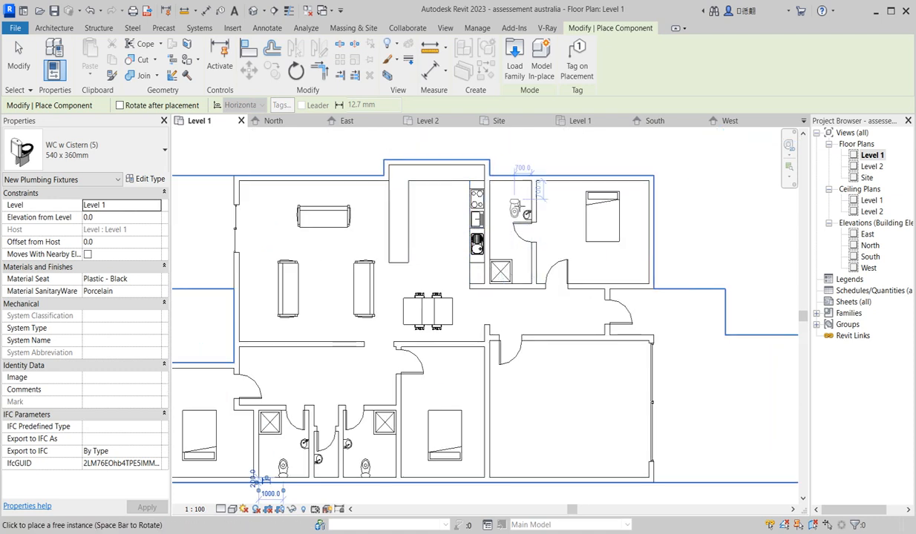
left_click(518, 191)
scroll(560, 219, "down", 3)
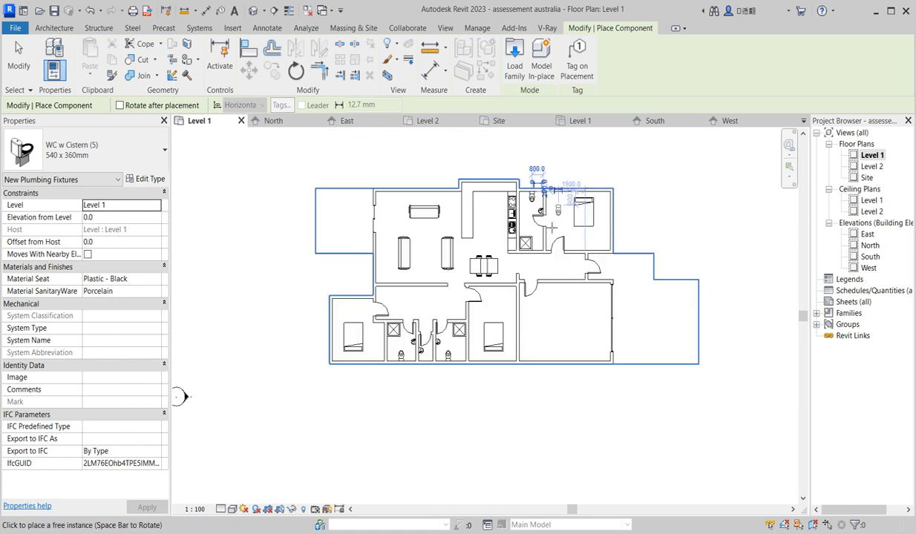
scroll(543, 343, "up", 1)
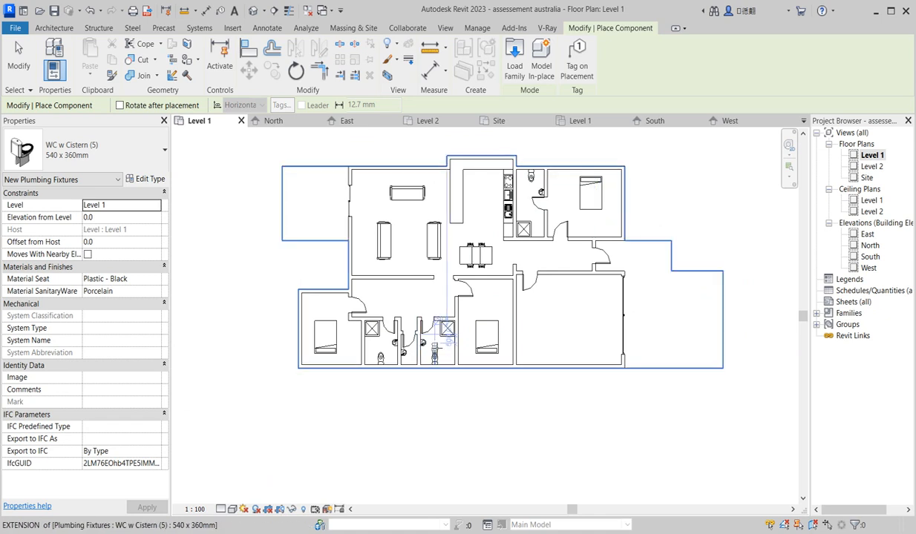
scroll(438, 338, "down", 3)
scroll(438, 338, "down", 2)
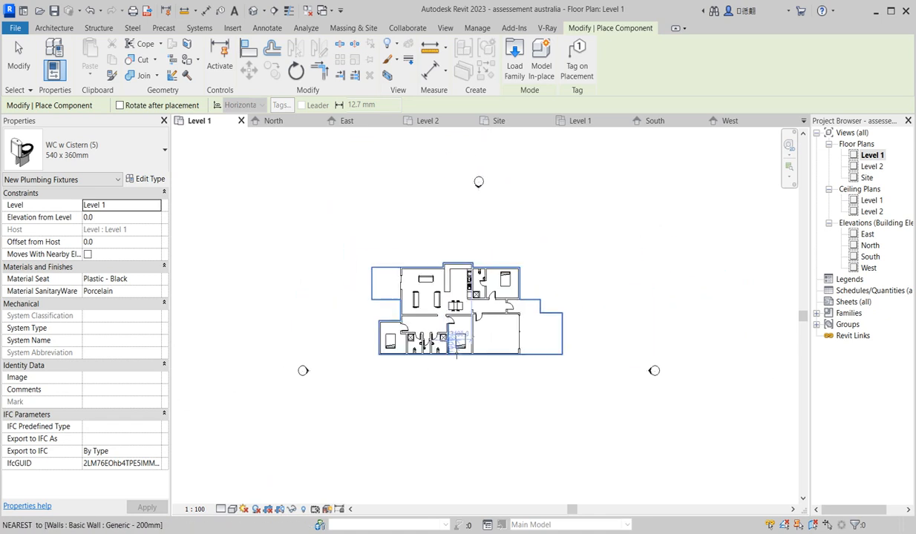
scroll(382, 371, "up", 3)
scroll(387, 370, "up", 3)
key("Escape")
key("Escape")
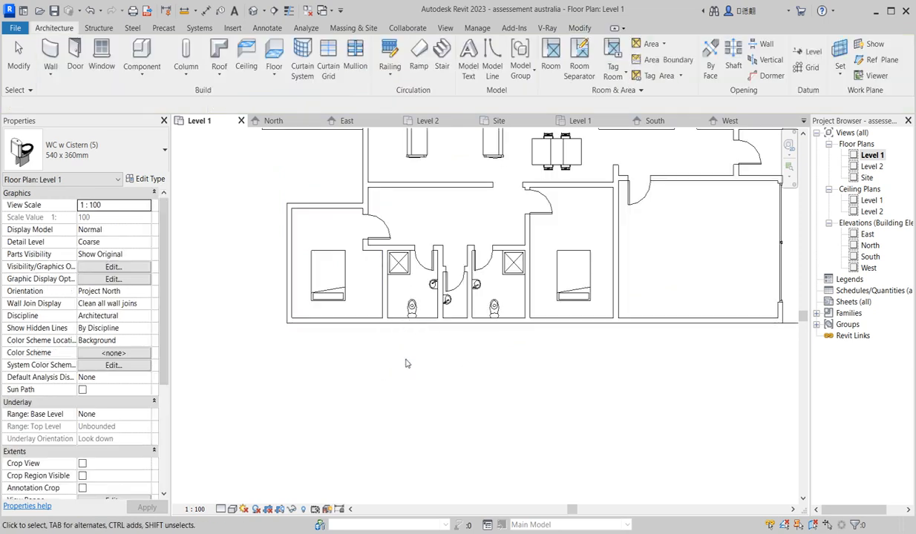
Step: Move the toilet in the leftmost lower bathroom along the exterior wall to 1320 mm from the bedroom-side wall
scroll(407, 349, "up", 2)
left_click(413, 293)
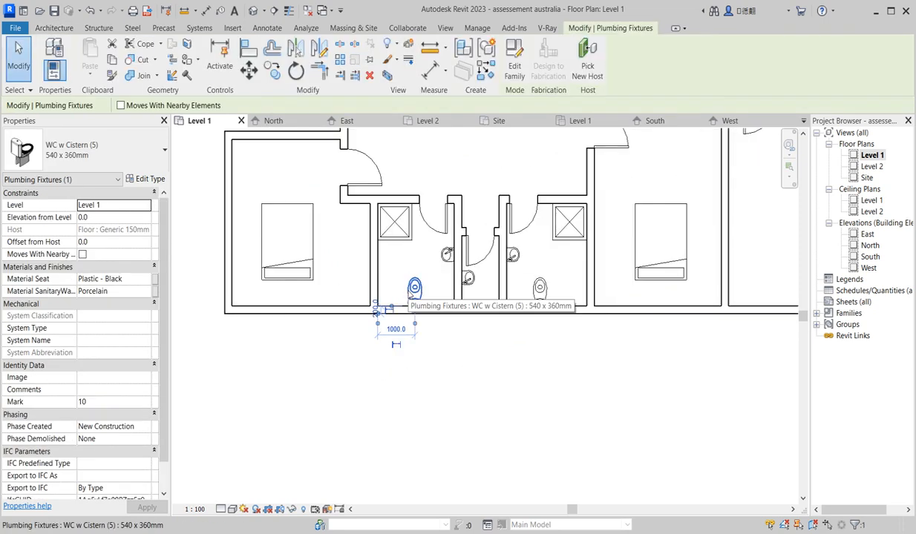
left_click_drag(413, 295, 427, 294)
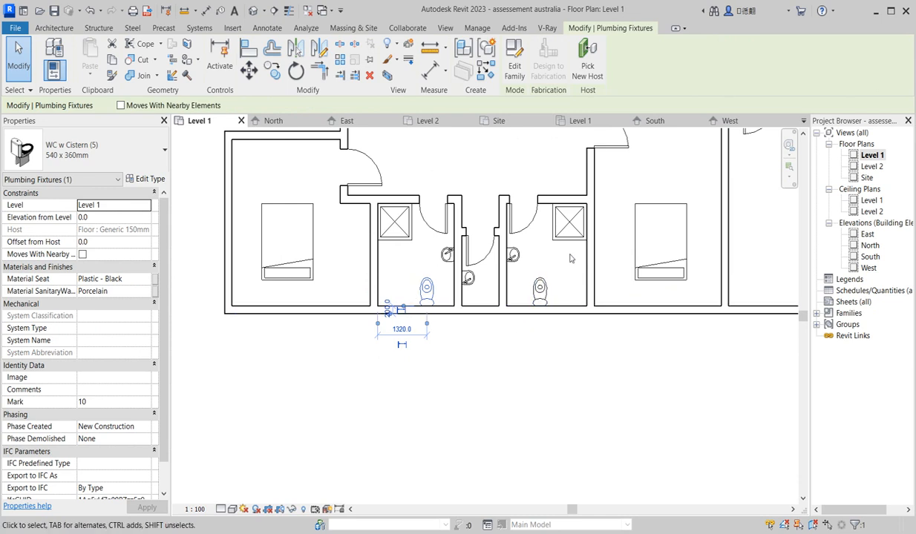
Step: Delete the shower stall from the leftmost lower bathroom
scroll(496, 391, "down", 3)
scroll(522, 336, "up", 2)
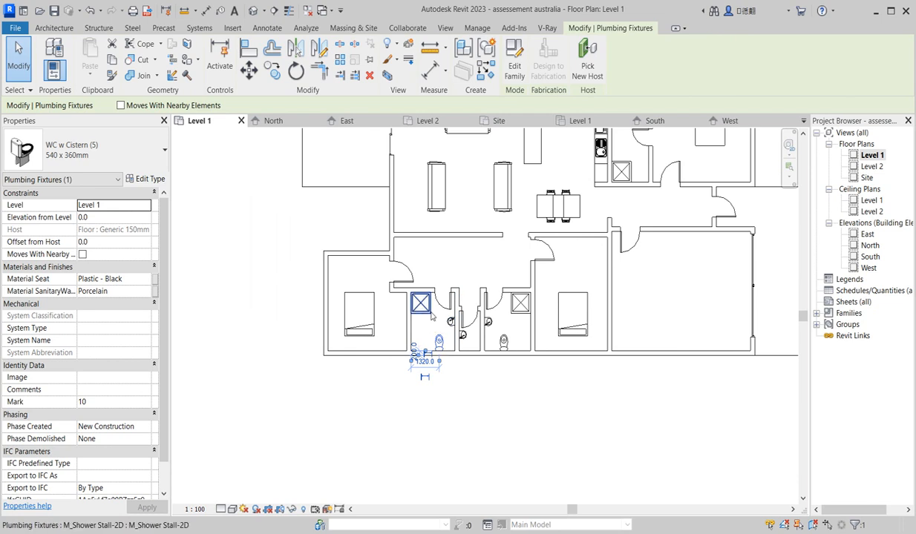
left_click(421, 312)
key("Delete")
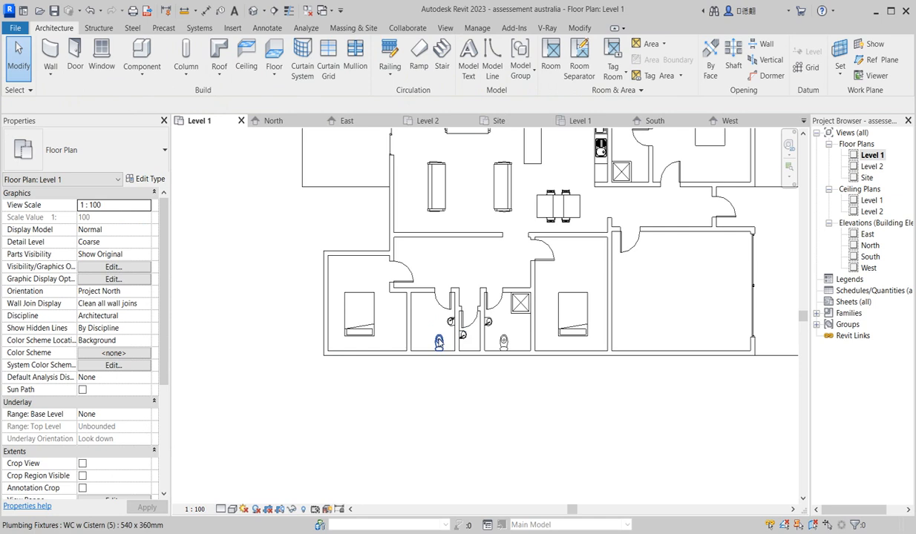
Step: Load the Bath - Free Standing family from the Metric Library's Plumbing Fixtures, Baths and Showers folder
left_click(141, 54)
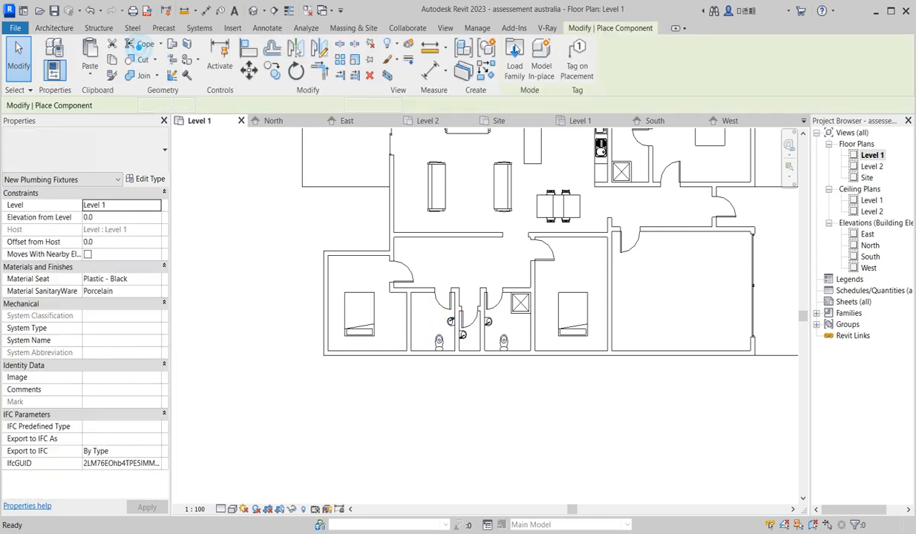
left_click(513, 67)
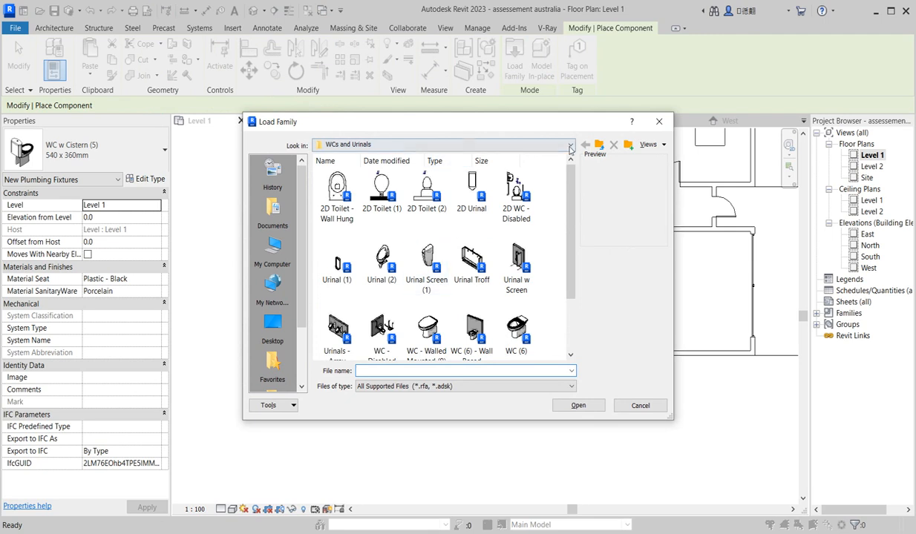
left_click(570, 146)
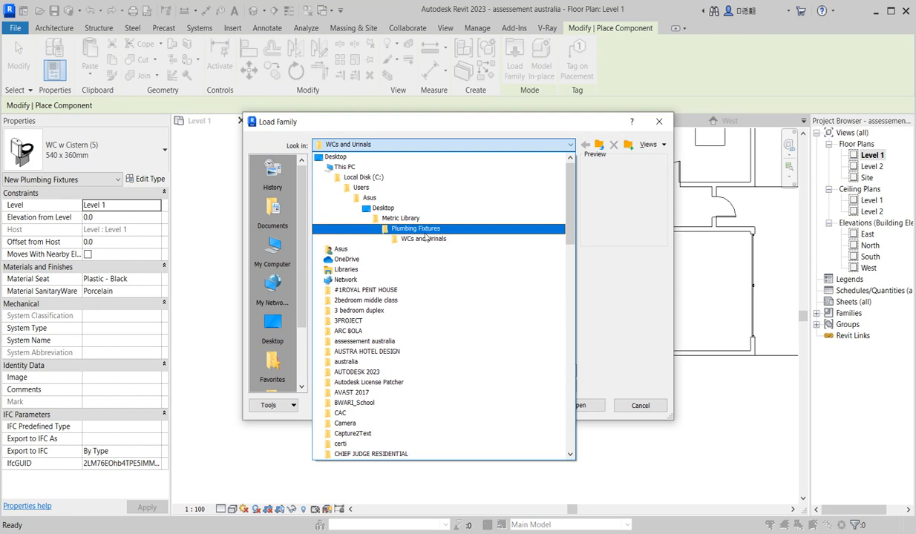
left_click(405, 219)
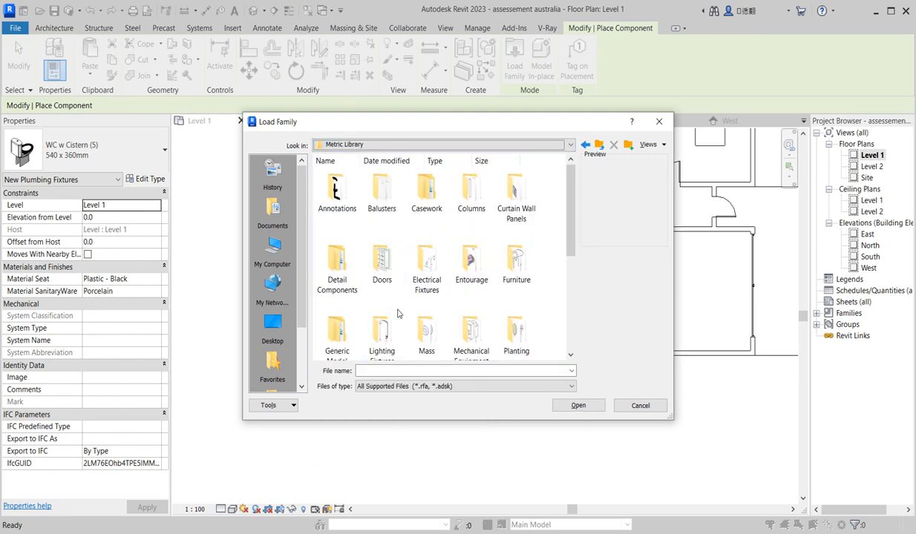
scroll(398, 314, "down", 1)
scroll(336, 312, "down", 2)
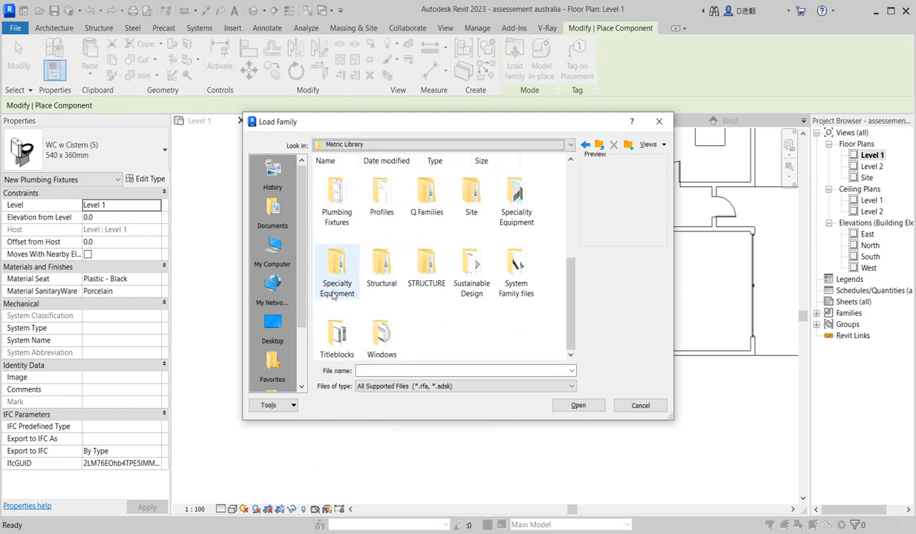
double_click(338, 199)
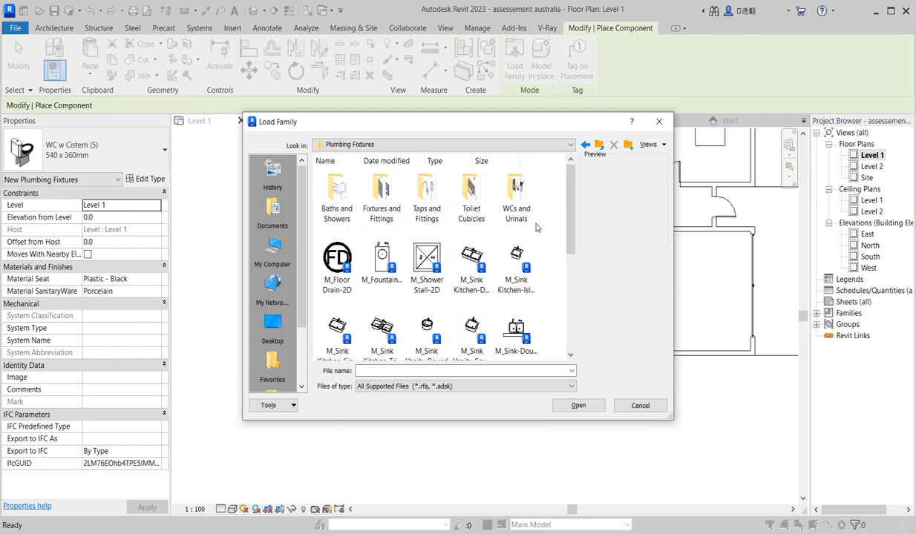
double_click(338, 218)
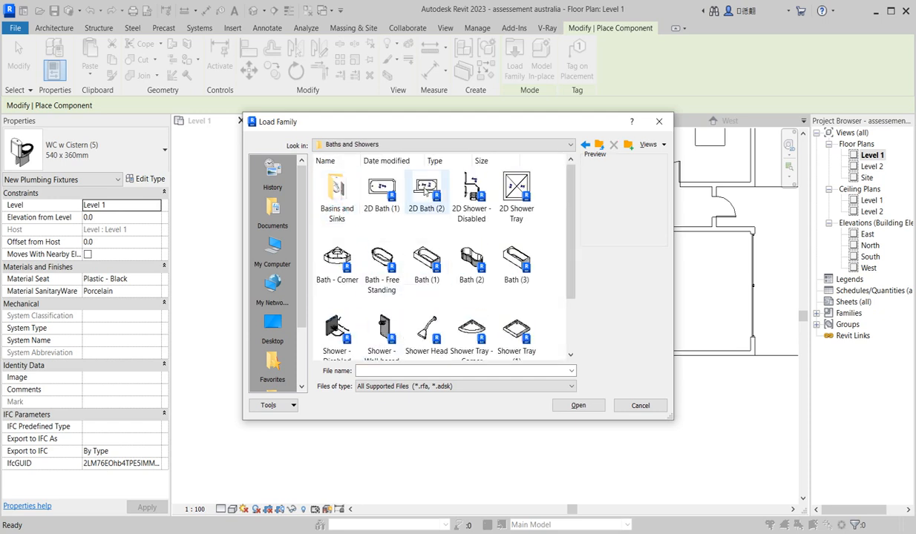
scroll(490, 223, "down", 1)
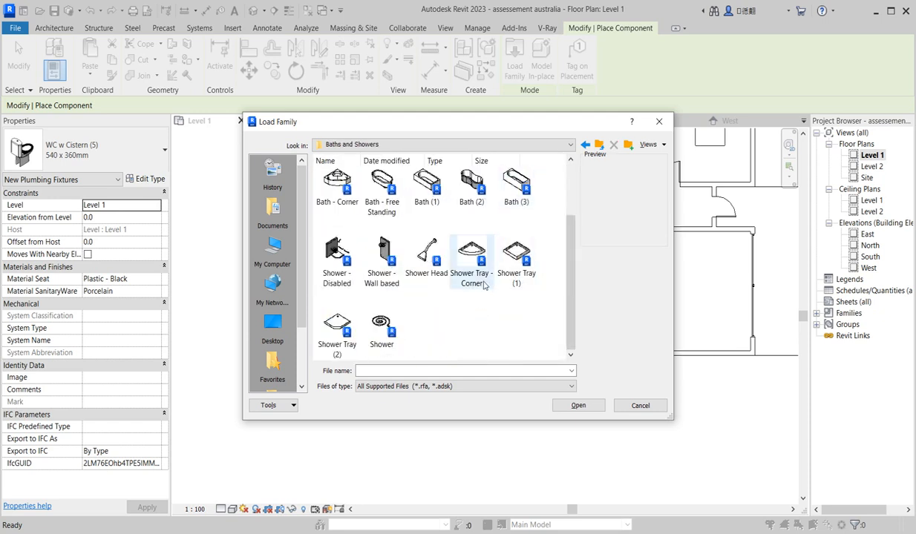
scroll(484, 285, "up", 1)
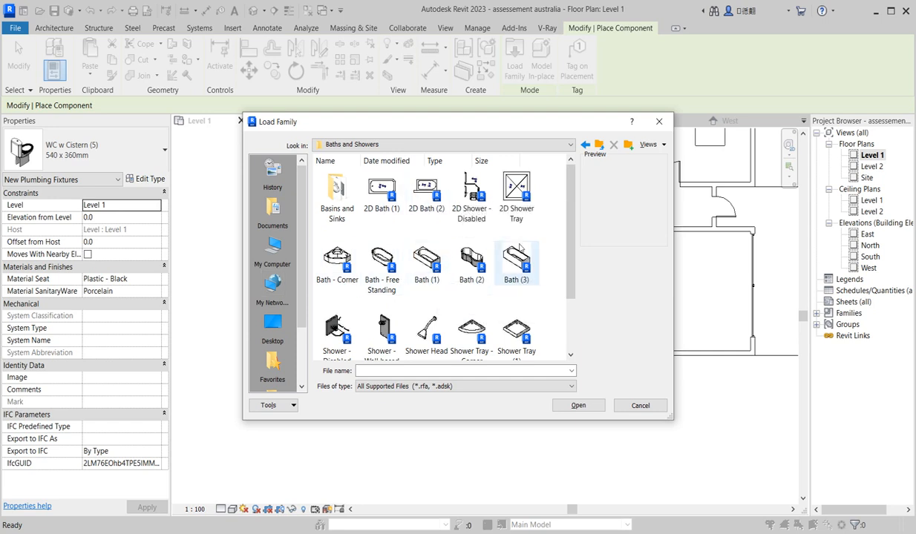
double_click(381, 267)
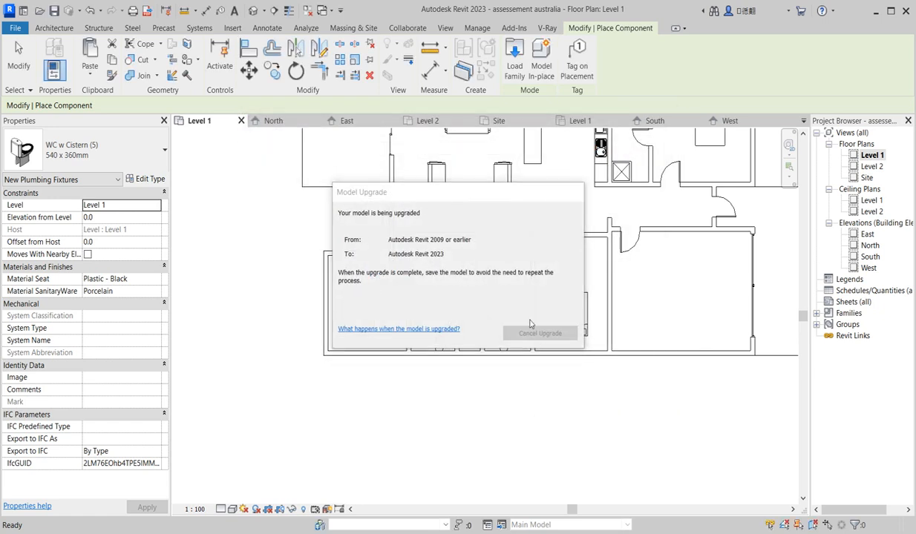
Step: Place the 760 x 1525mm free-standing bath lengthwise along the bedroom-side wall of the leftmost lower bathroom and end the placement
scroll(489, 360, "up", 1)
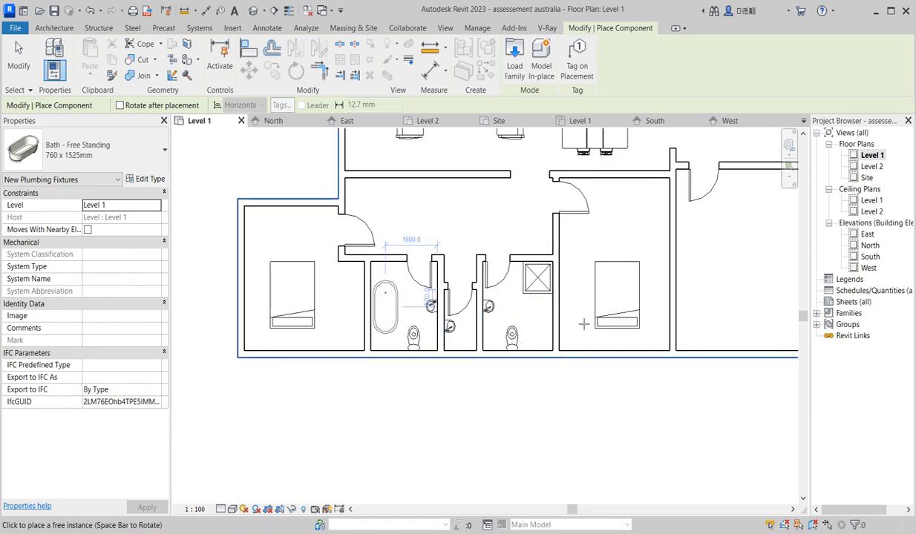
left_click(386, 304)
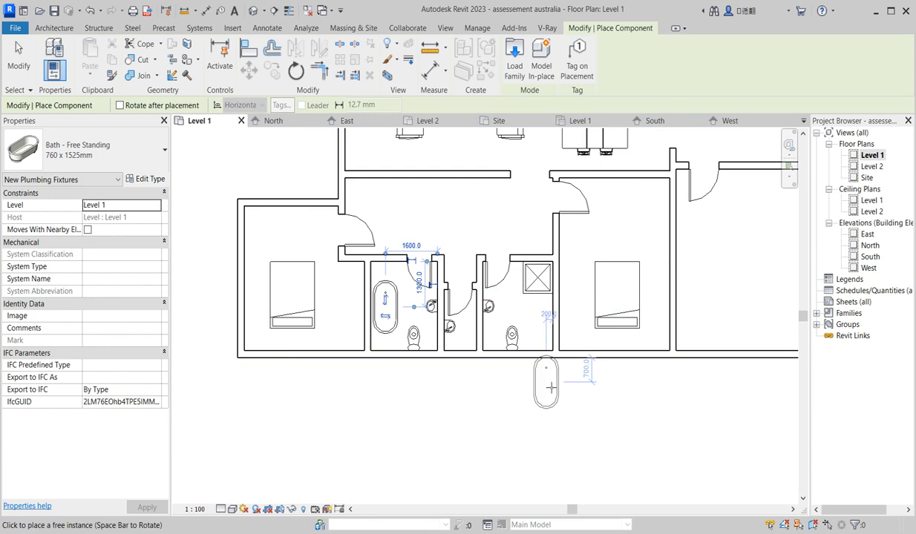
scroll(440, 363, "up", 3)
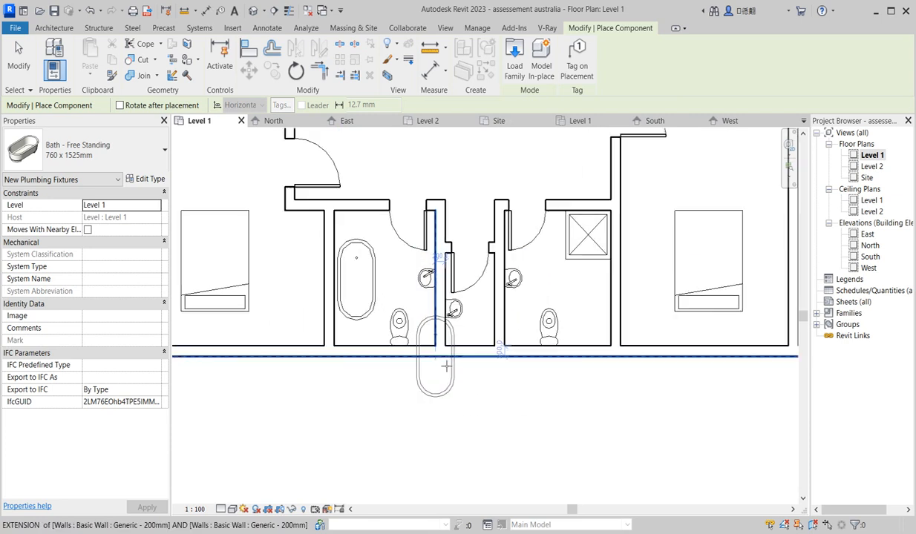
key("Escape")
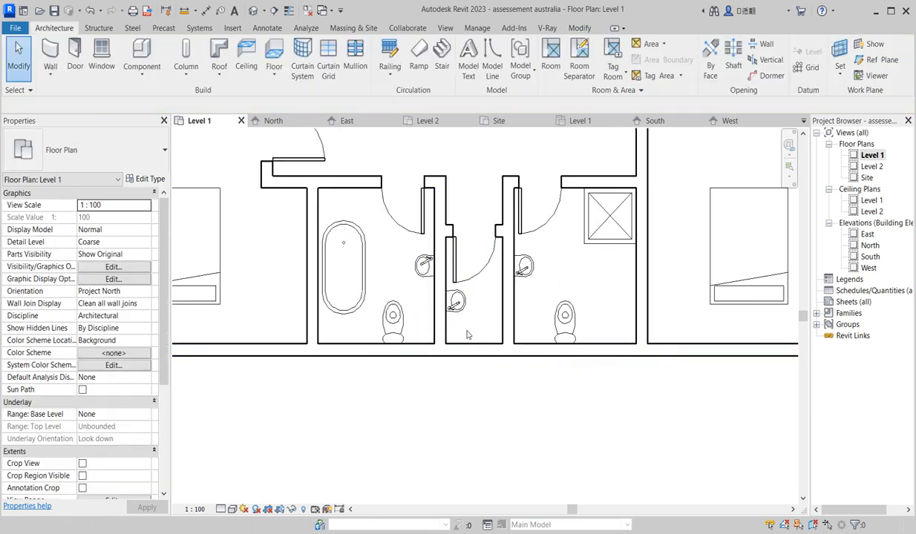
Step: Move the toilet from the bathroom with the bath into the narrow middle toilet room, 450 mm from its left wall
left_click(395, 333)
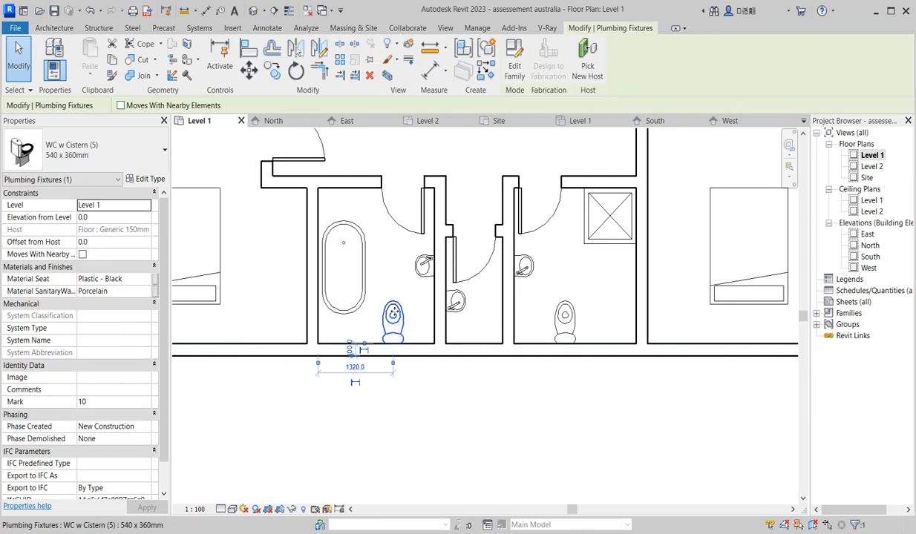
left_click_drag(394, 338, 471, 337)
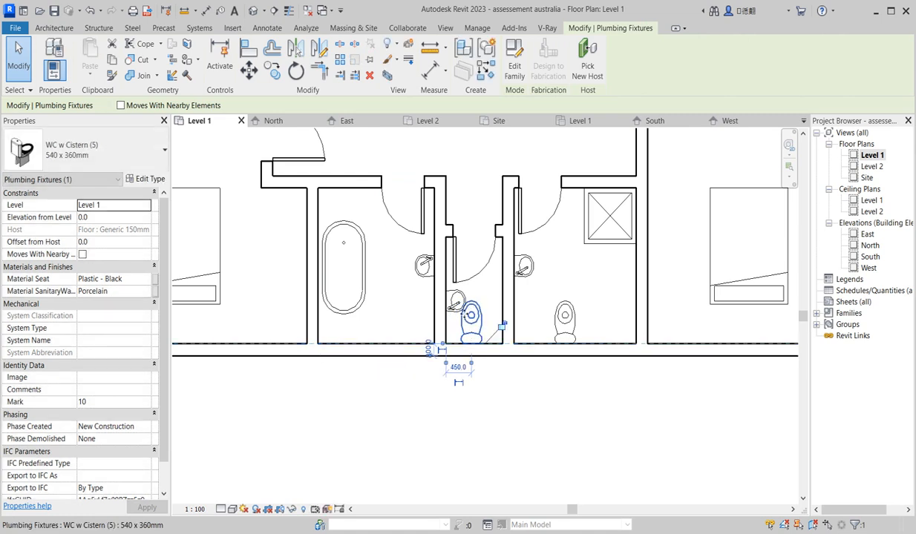
Step: Nudge the small basin in the narrow middle toilet room three increments upward, away from the toilet
left_click(456, 300)
scroll(428, 322, "up", 2)
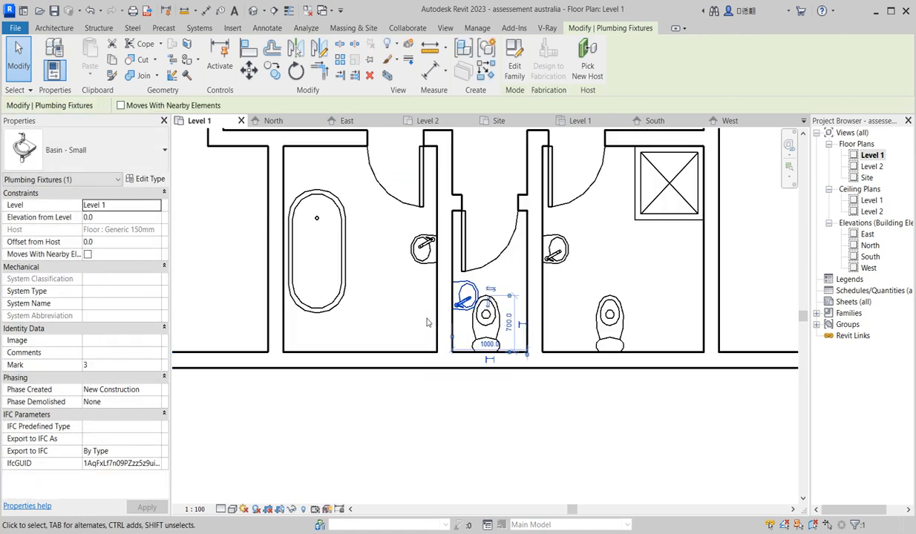
scroll(428, 323, "up", 1)
key("Up")
key("Up")
key("Up")
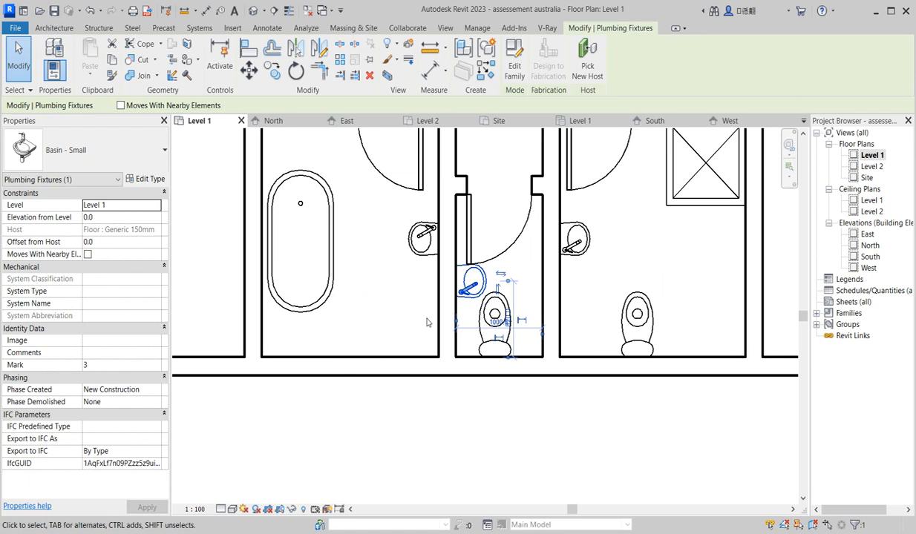
Step: Nudge the small basin in the bathroom with the bath about 240 mm downward along its wall
left_click(413, 245)
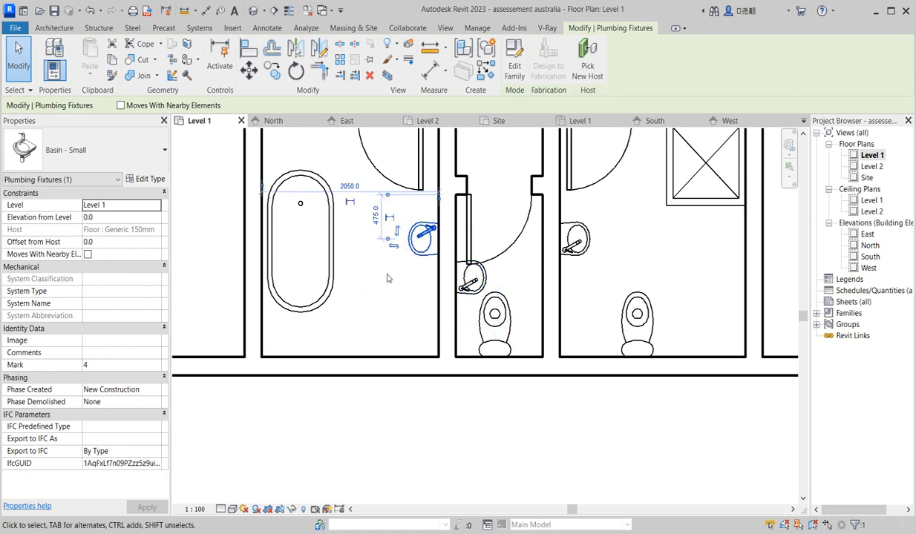
key("Down")
key("Down")
key("Down")
key("Down")
key("Down")
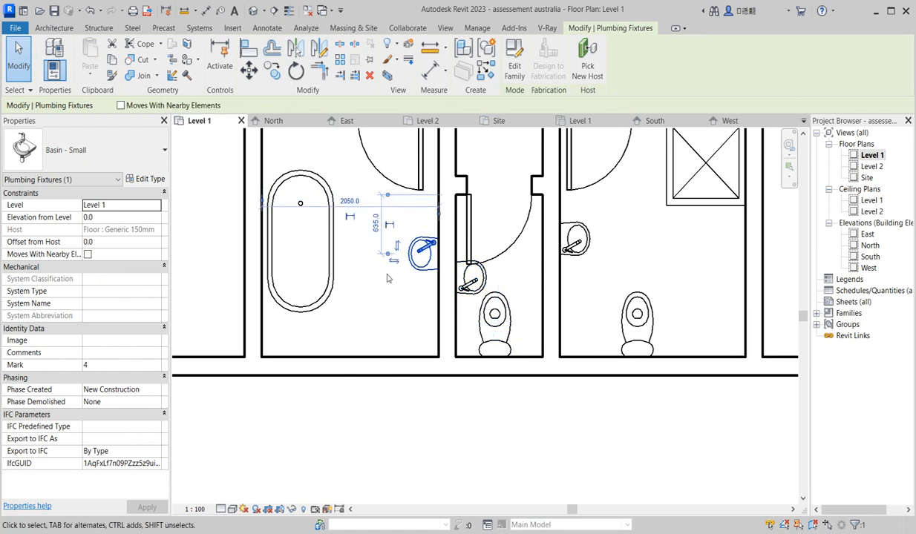
Step: Try to rotate the upright free-standing bath a quarter turn about its centre
scroll(386, 321, "down", 1)
scroll(386, 321, "down", 1)
left_click(573, 227)
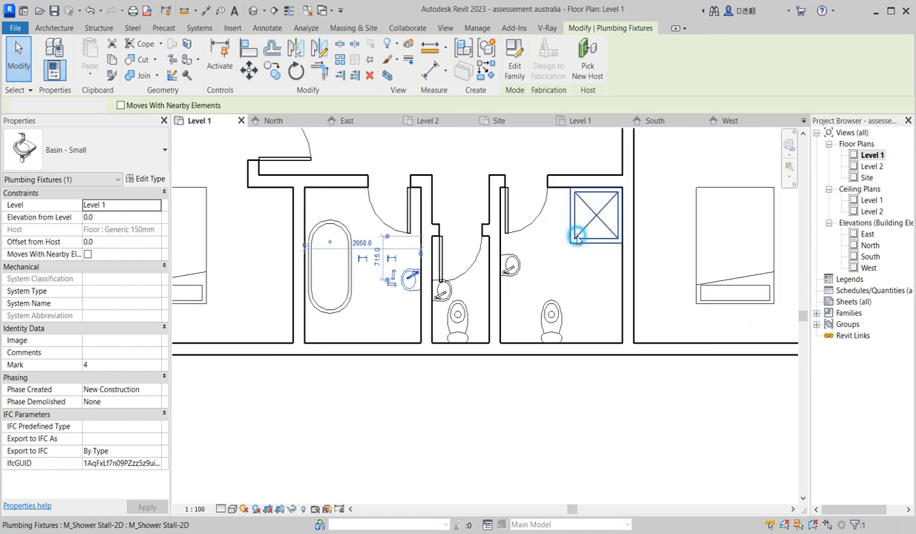
left_click(342, 309)
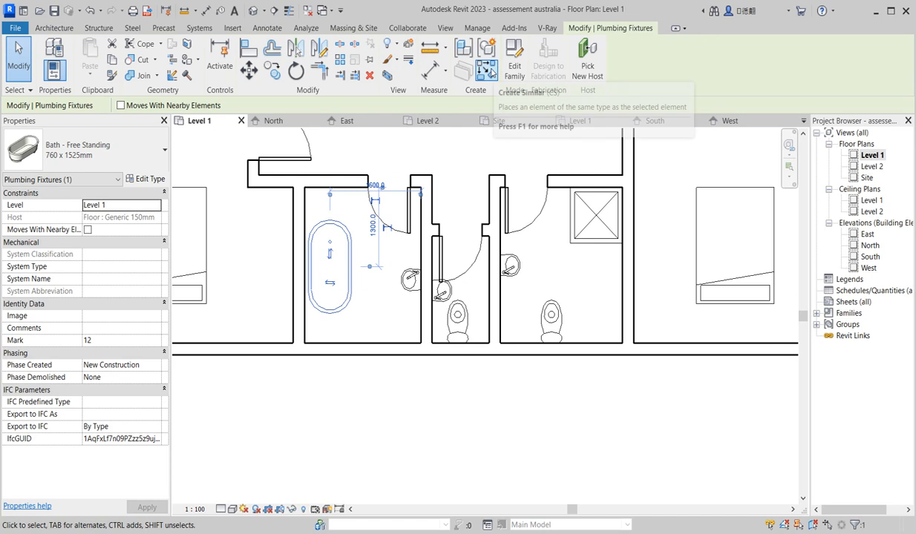
left_click(296, 70)
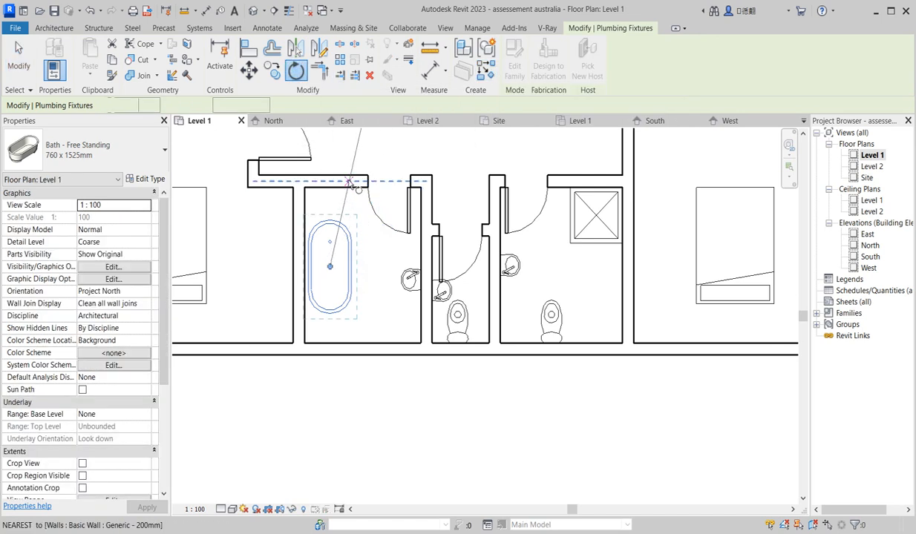
left_click(328, 148)
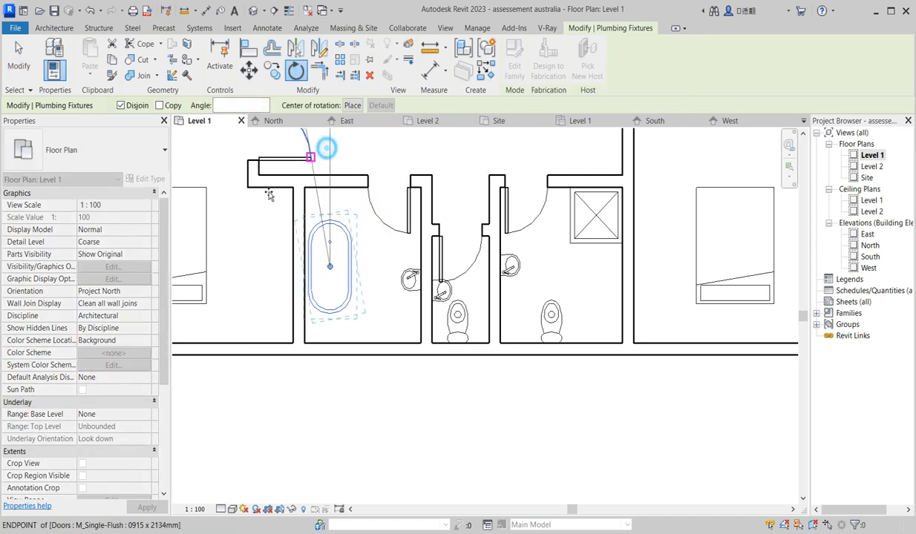
left_click(248, 272)
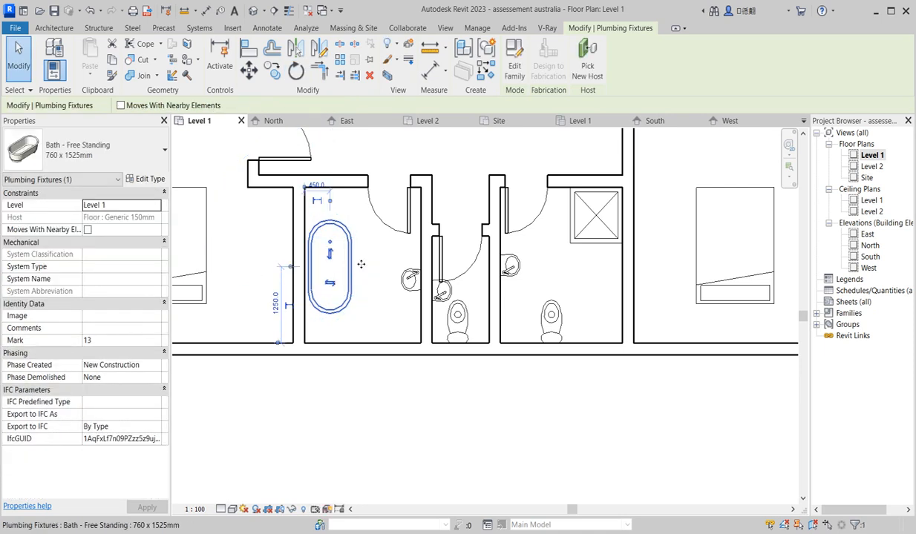
key("space")
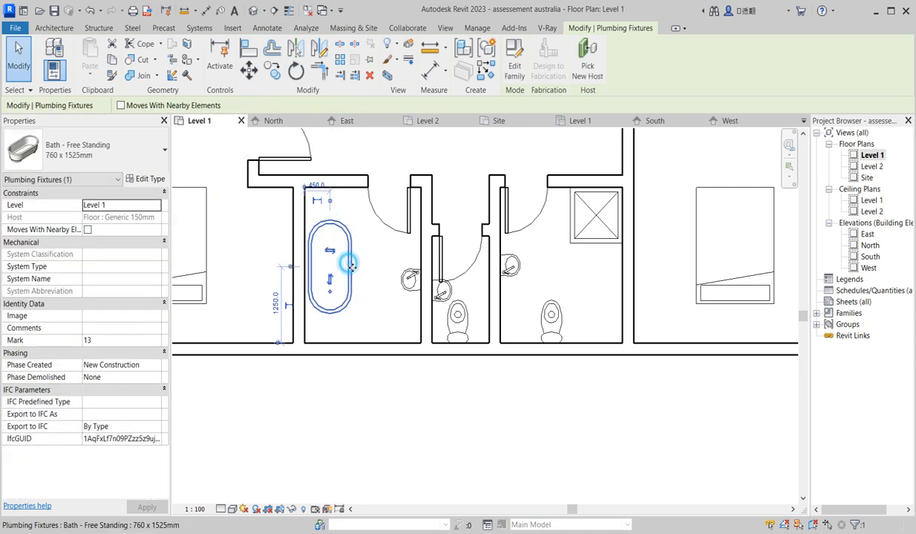
Step: Place a matching 760 x 1525mm bath horizontally against the same bathroom's lower wall and delete the upright bath
left_click(484, 72)
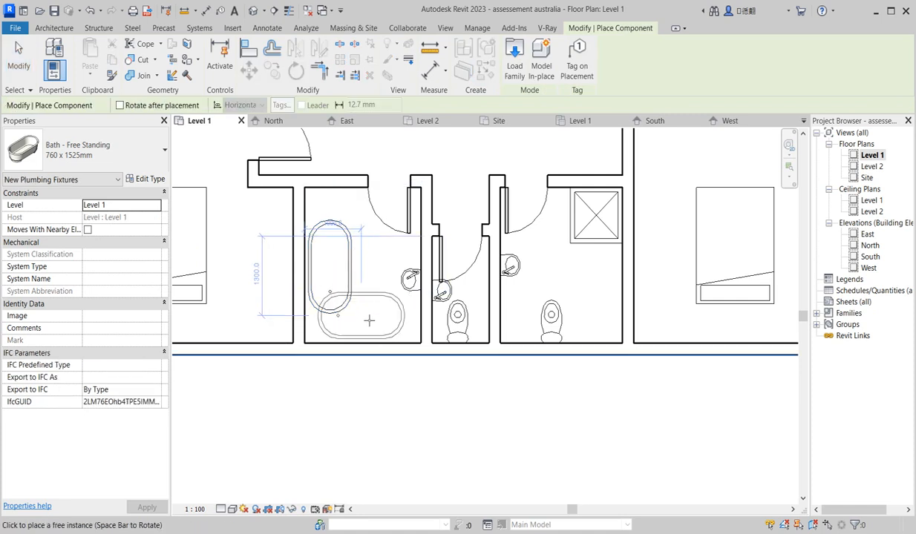
left_click(364, 320)
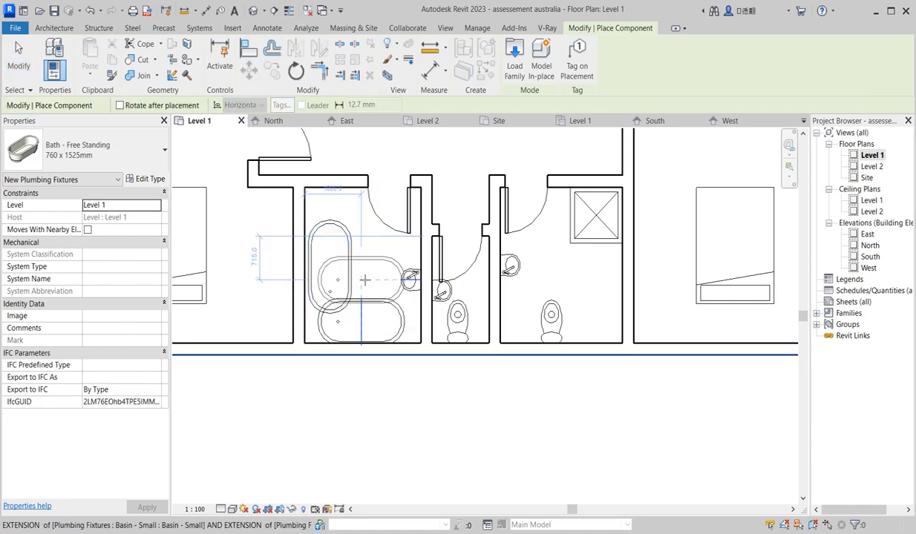
key("Escape")
left_click(346, 275)
key("Delete")
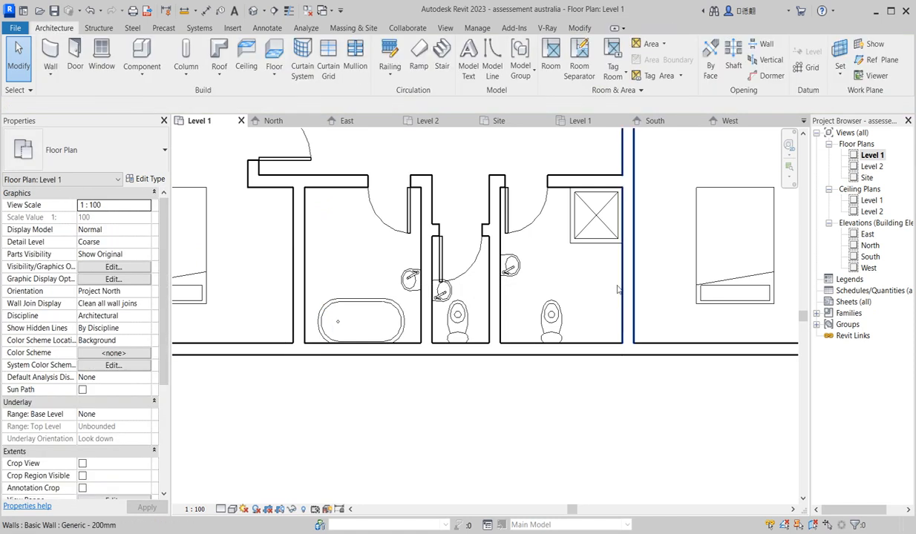
Step: Copy the shower stall from the right-hand bathroom into the upper-left corner of the bathroom with the bath, nudging it flush with the left wall
left_click(590, 223)
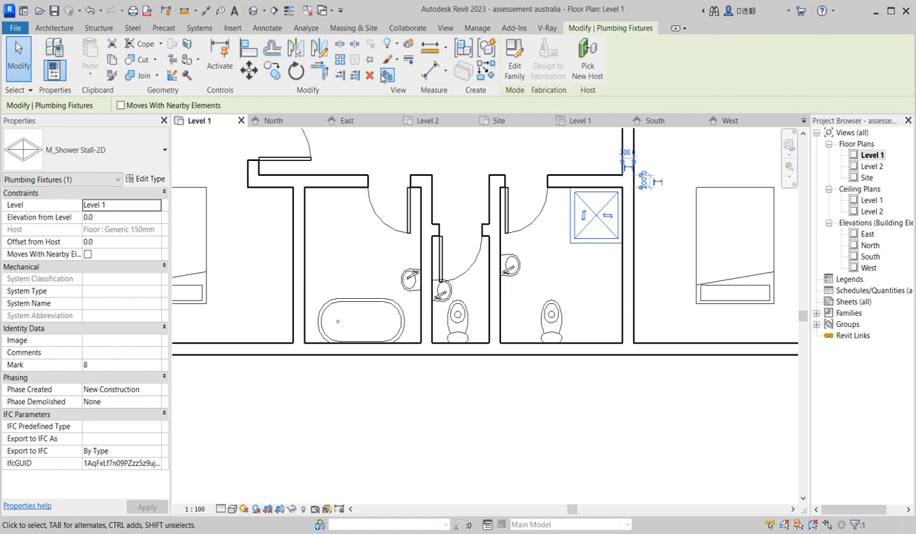
left_click(273, 78)
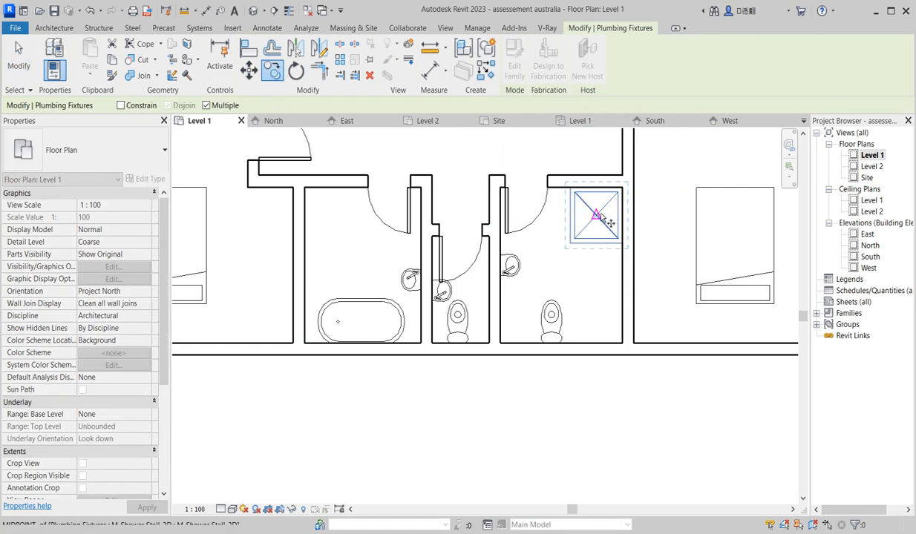
left_click(596, 215)
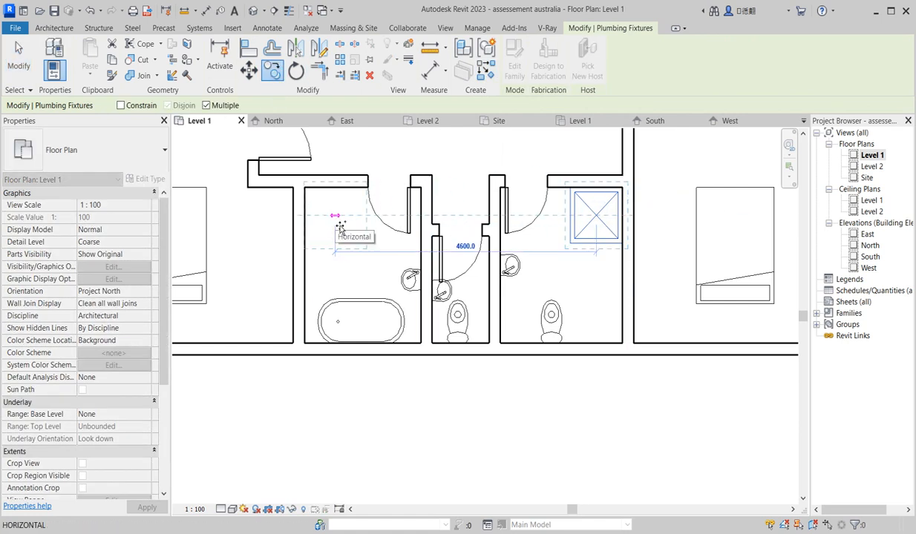
left_click(336, 225)
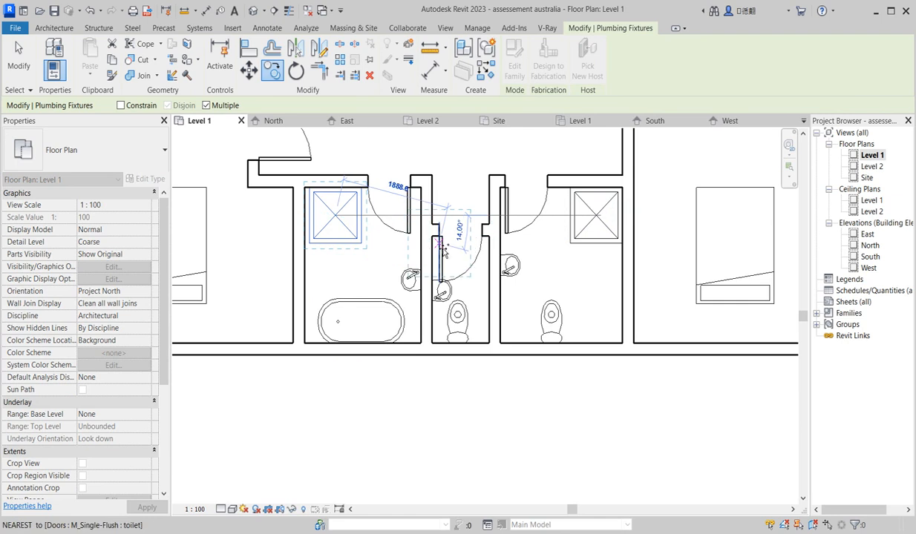
key("Escape")
key("Left")
key("Left")
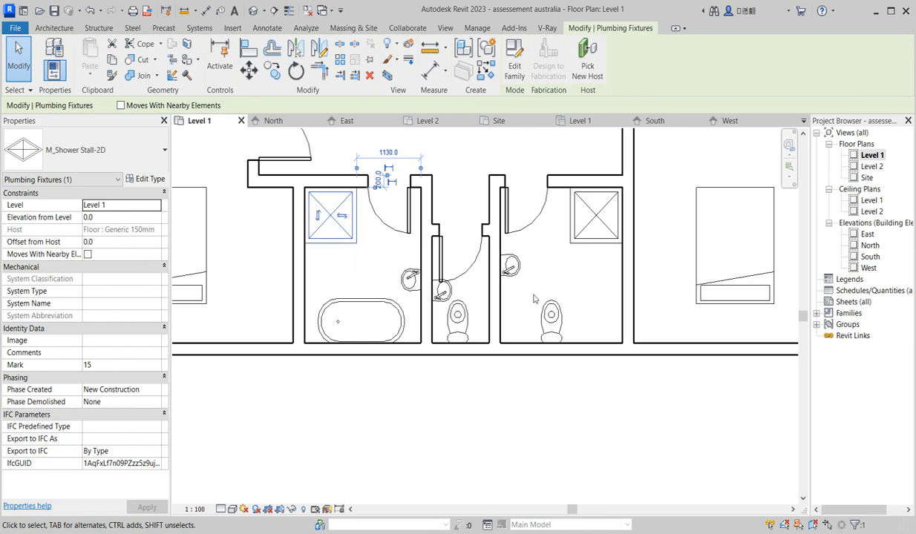
Step: Delete the basin, toilet and shower stall from the room right of the narrow toilet room
scroll(533, 299, "down", 3)
left_click(519, 276)
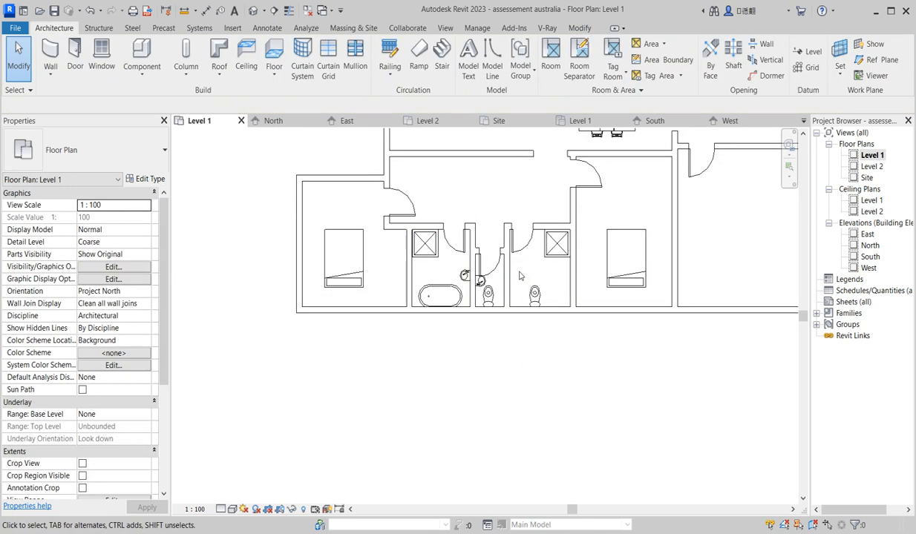
left_click(533, 292)
key("Delete")
left_click(556, 245)
key("Delete")
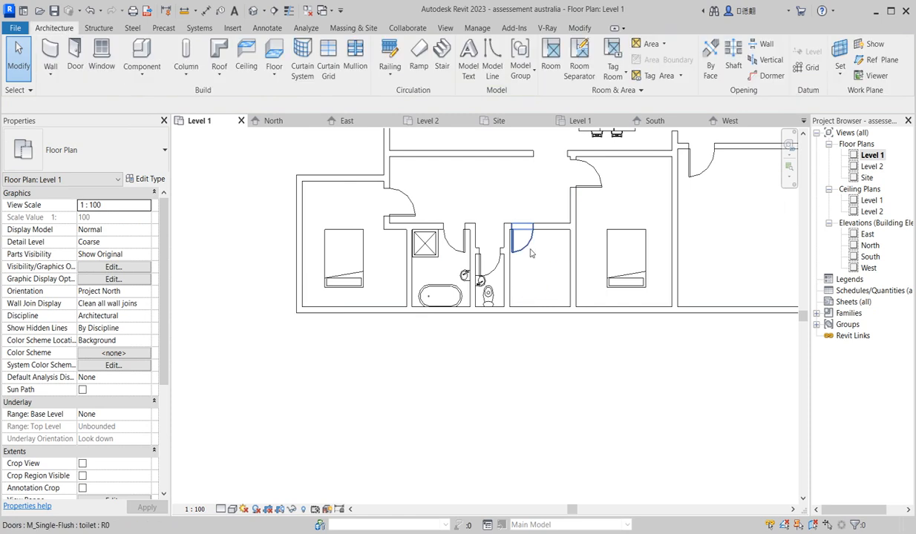
Step: Place a matching toilet-type single-flush door in the emptied room's lower exterior wall, 100 mm from its left wall, and flip its hinge side
left_click(530, 253)
left_click(486, 72)
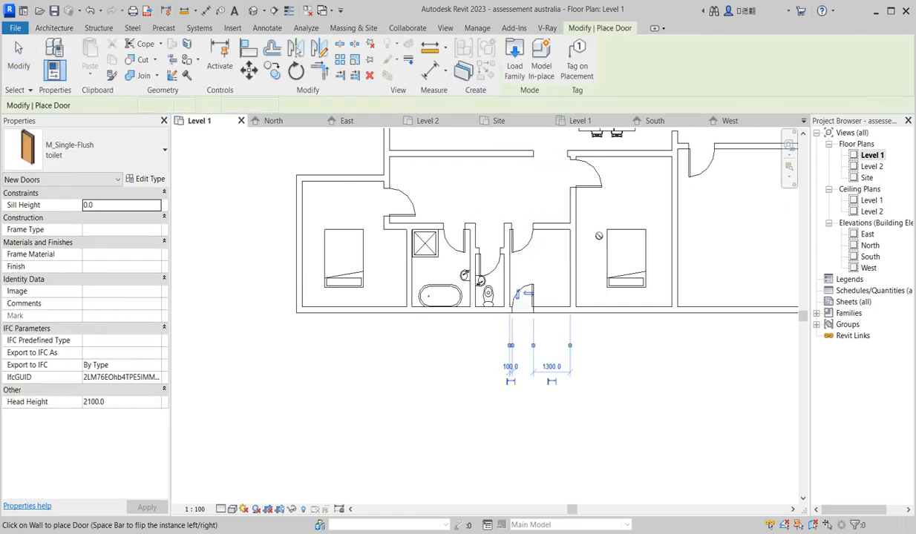
scroll(540, 269, "down", 3)
scroll(538, 272, "up", 2)
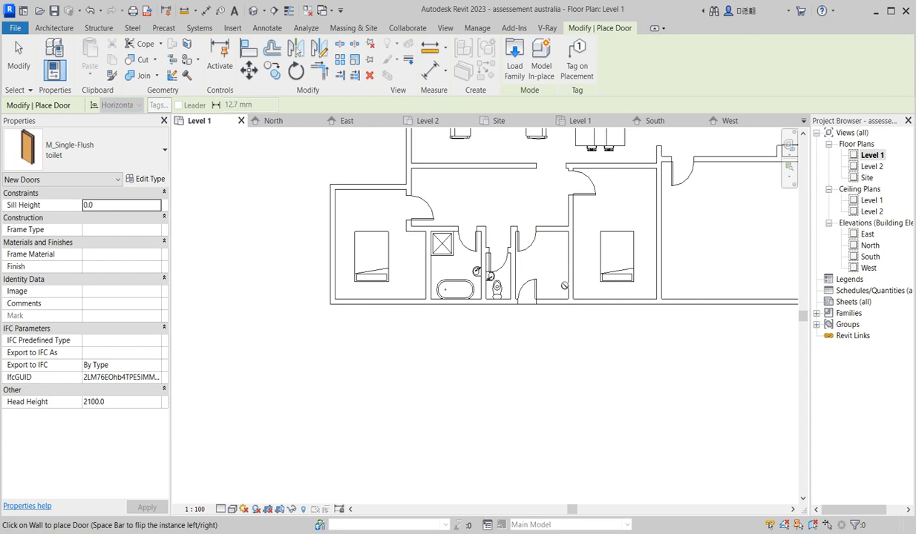
key("Escape")
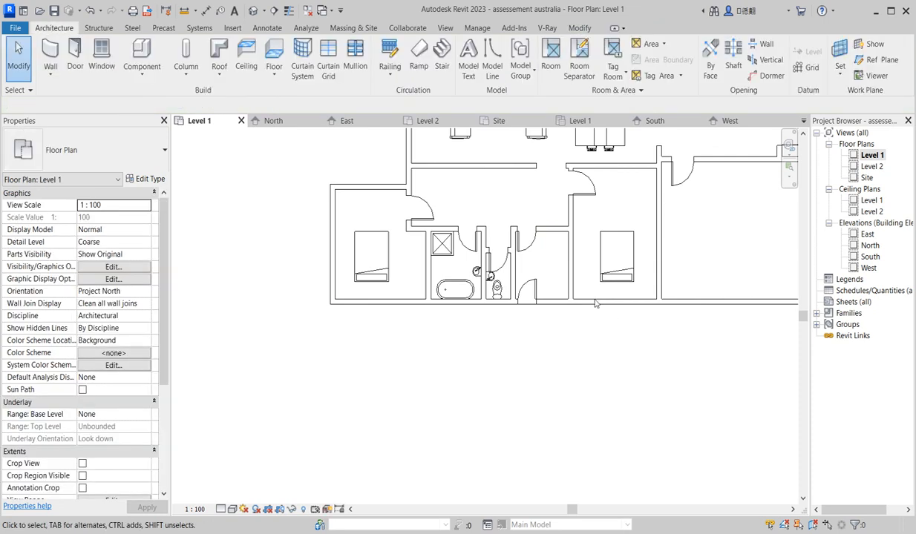
left_click(528, 290)
left_click(530, 289)
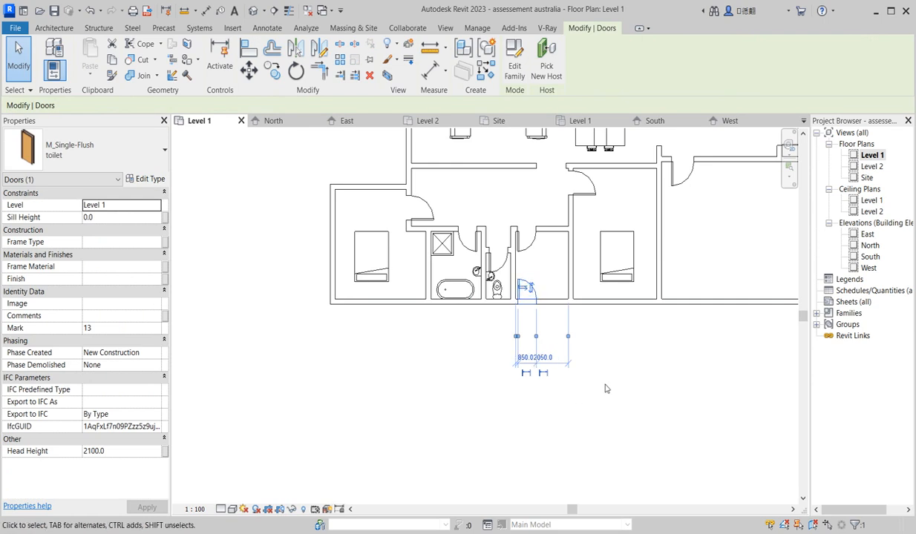
left_click(650, 375)
Step: Start placing windows of the M_Window-Double-Hung 700 x 1200mm type
scroll(575, 300, "down", 3)
scroll(574, 314, "up", 1)
scroll(605, 303, "down", 3)
scroll(609, 245, "up", 5)
scroll(606, 238, "down", 4)
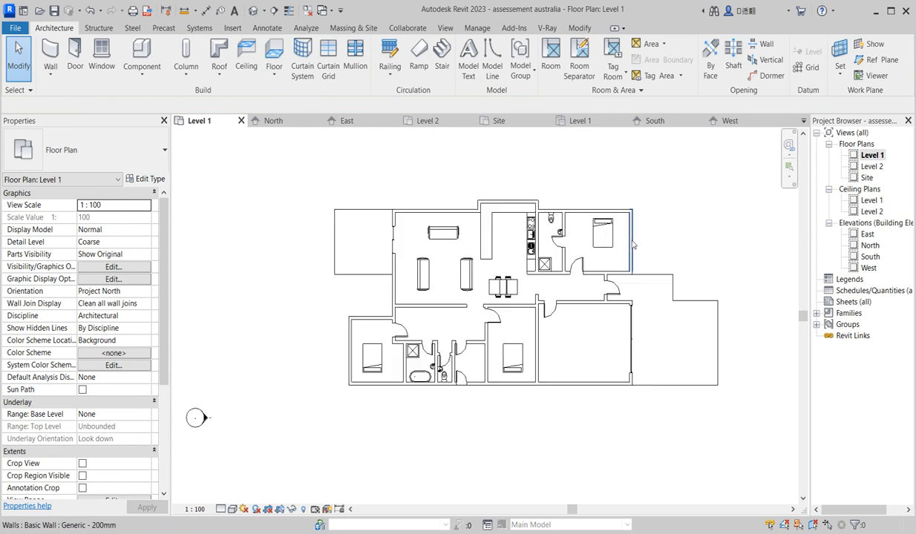
scroll(443, 359, "up", 3)
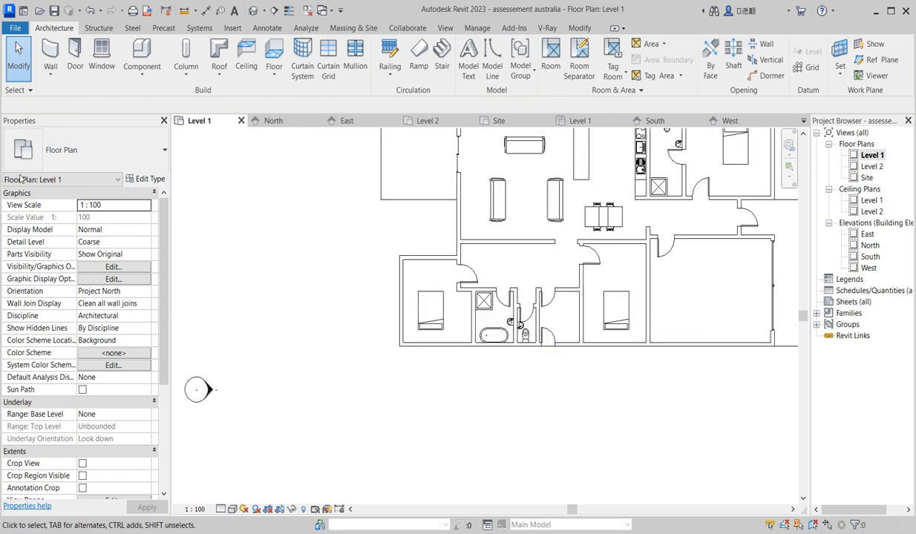
left_click(102, 51)
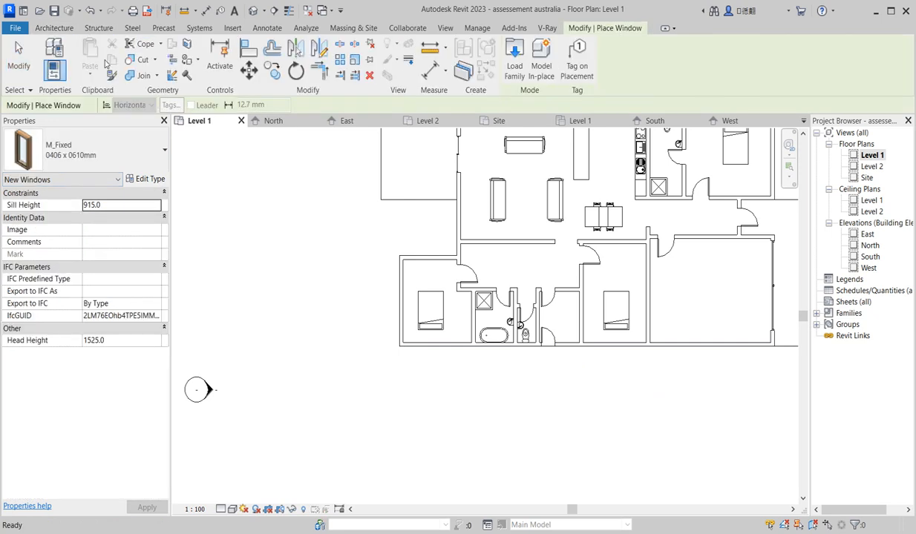
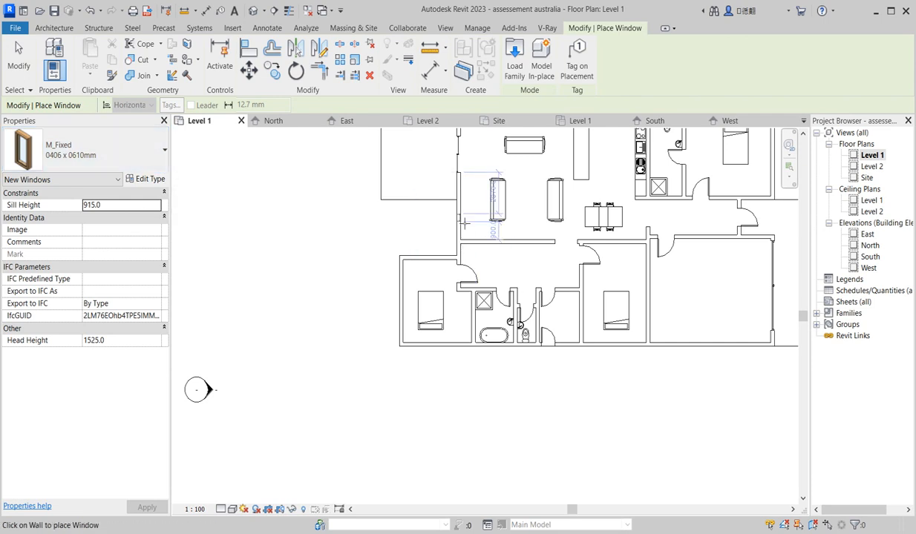
scroll(464, 219, "up", 2)
left_click(146, 164)
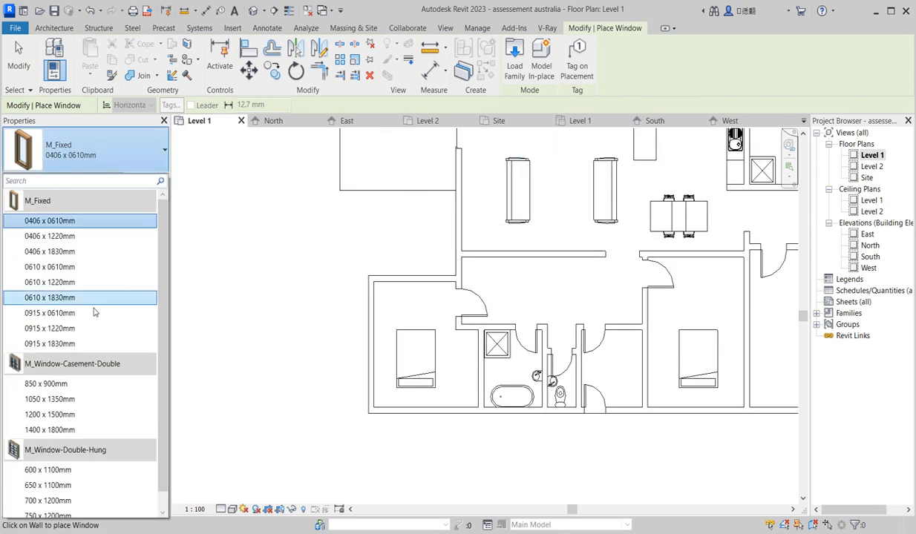
scroll(73, 502, "down", 1)
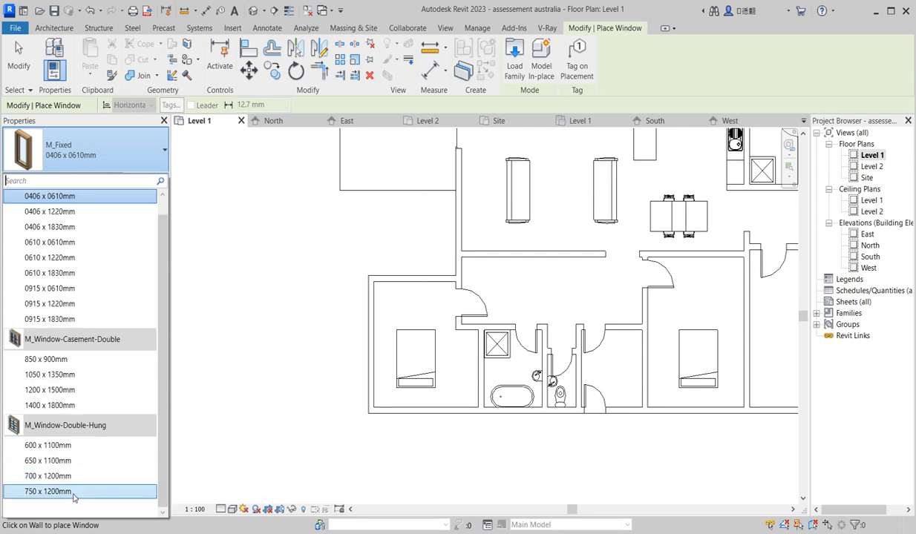
left_click(61, 476)
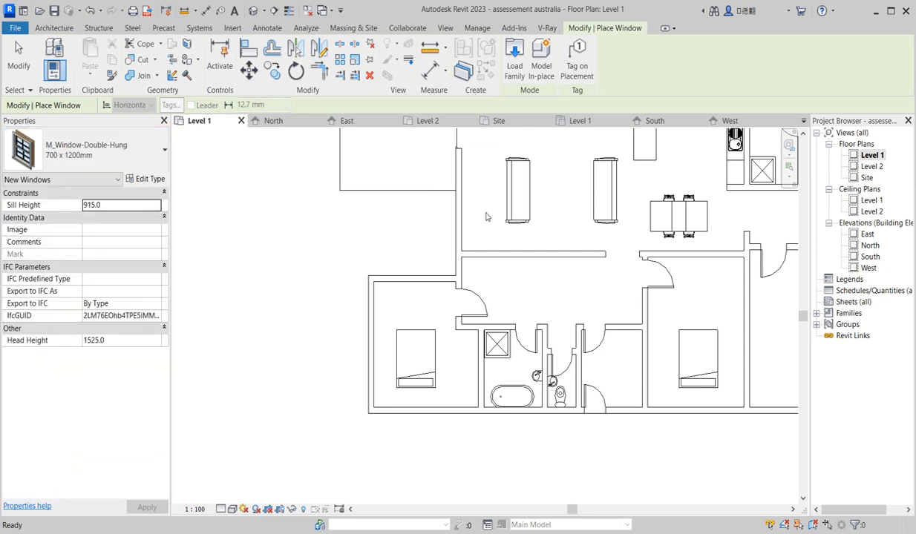
Step: Set the new windows' head height to 2100 mm and review the dimensions of the 700 x 1200mm type
scroll(462, 224, "up", 3)
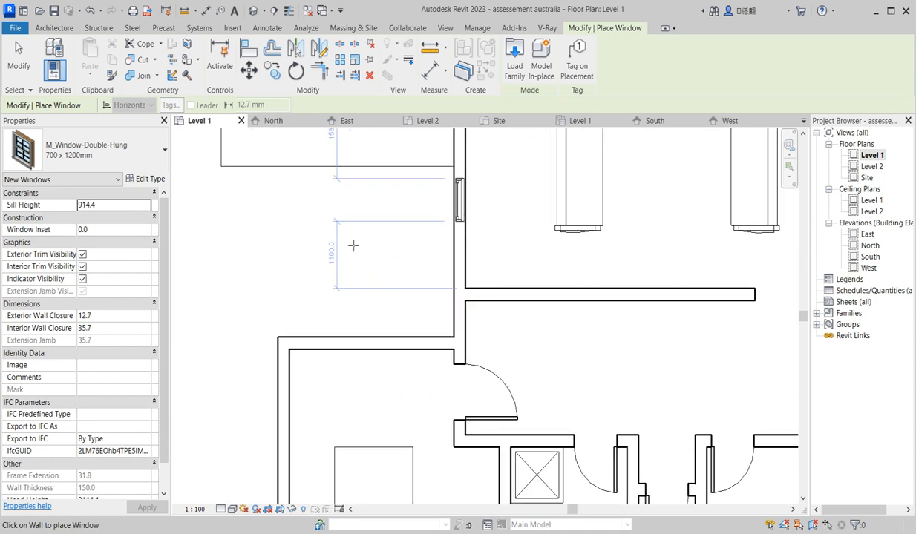
scroll(138, 446, "down", 1)
left_click(117, 476)
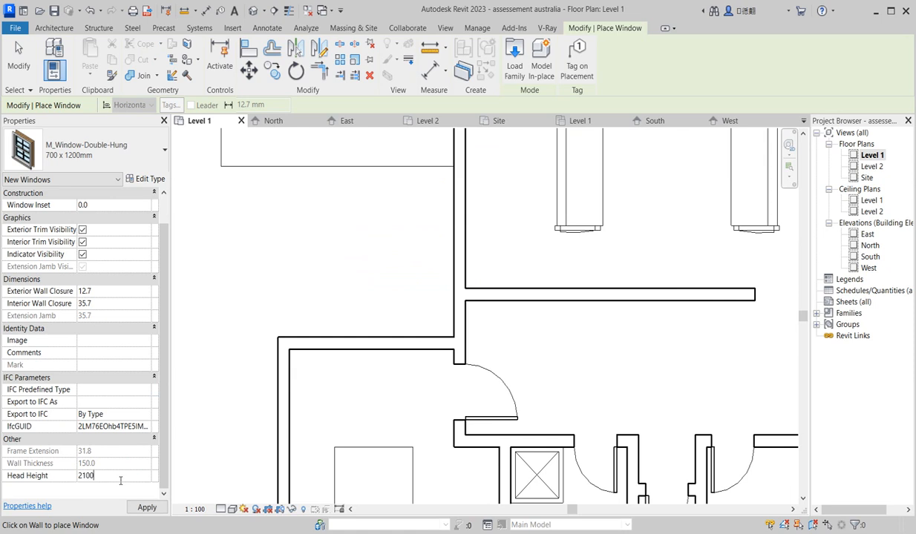
left_click(140, 181)
scroll(367, 379, "down", 3)
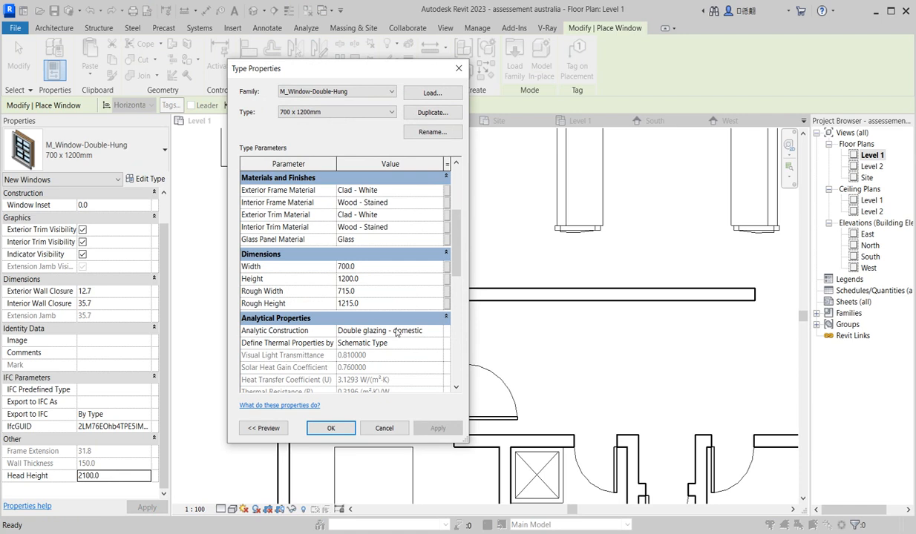
left_click(331, 428)
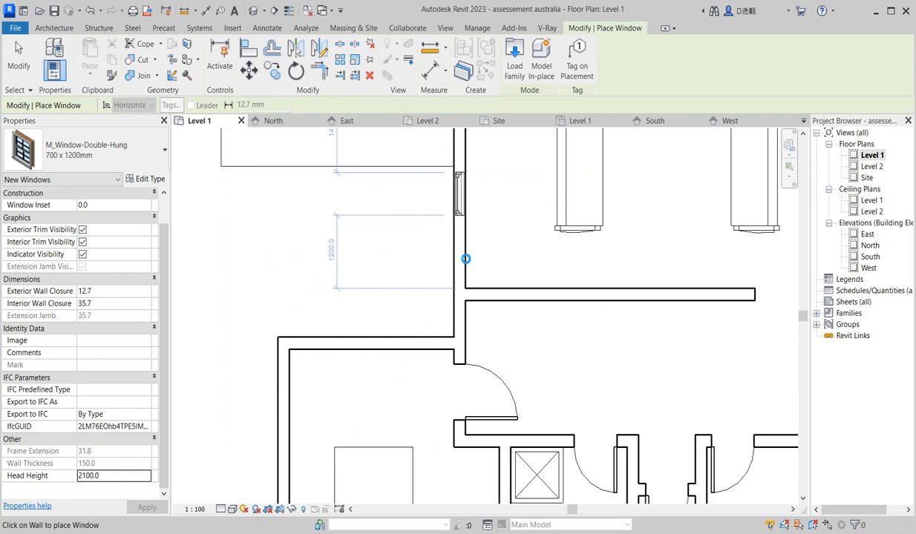
Step: Place two double-hung windows 250 mm apart in the living room's left exterior wall, the lower one 250 mm from the corner
left_click(464, 257)
scroll(455, 304, "down", 3)
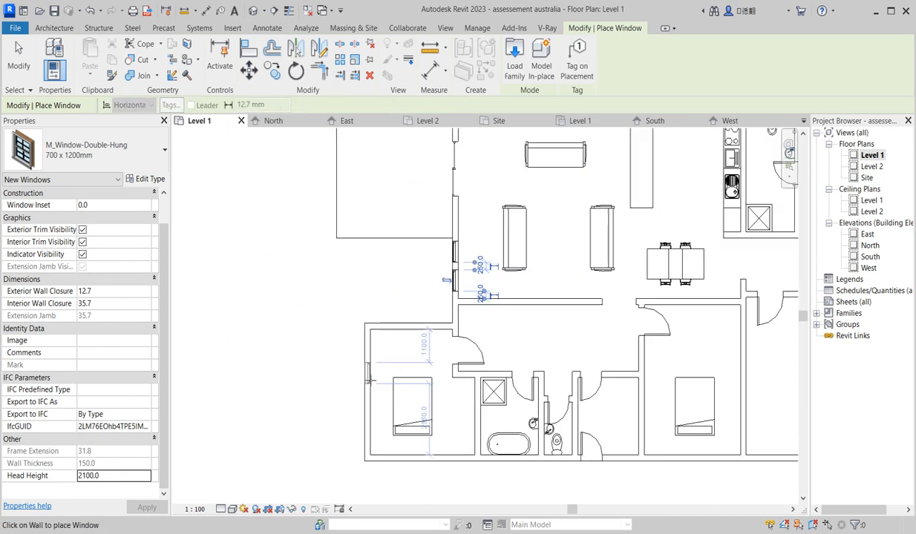
scroll(369, 364, "up", 2)
scroll(369, 381, "down", 1)
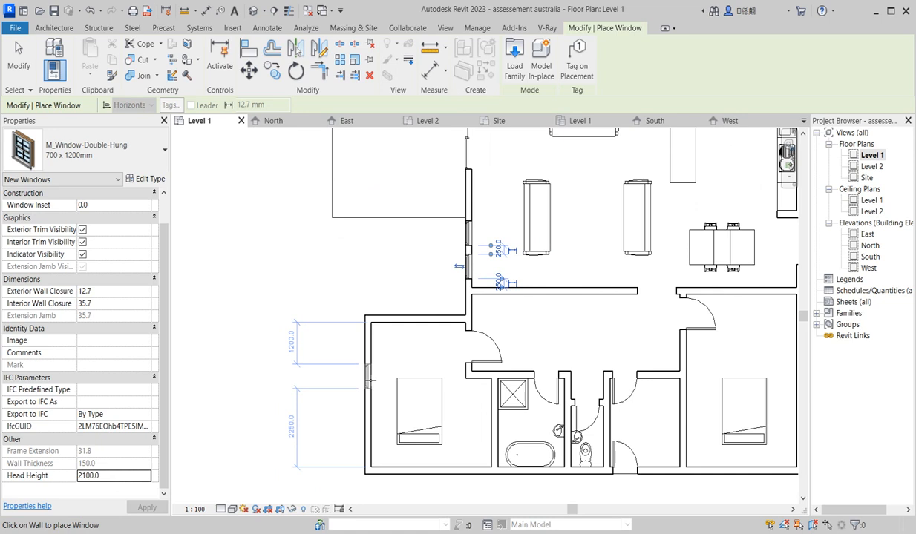
Step: Place double-hung windows in pairs in the lower-left bedroom's exterior walls, about 300 mm apart in the left wall and about 400 mm apart in the lower wall
left_click(367, 407)
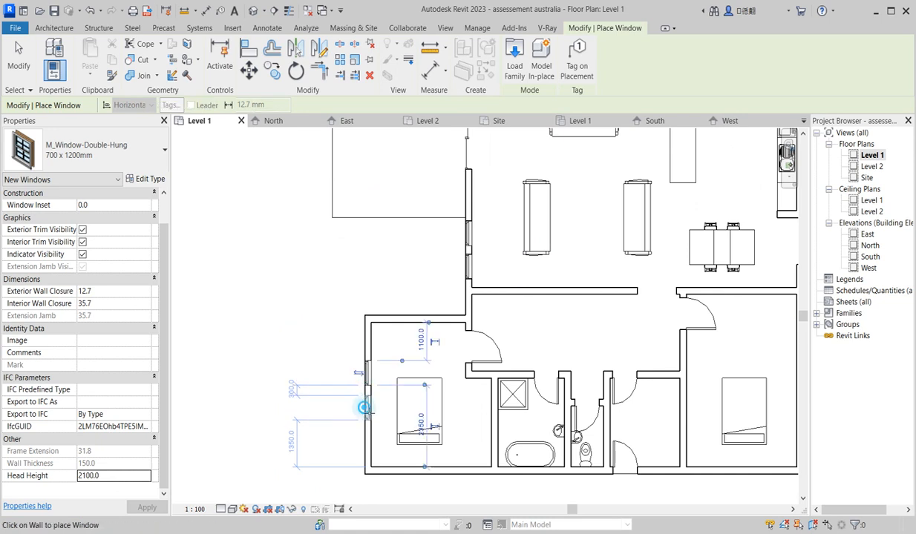
left_click(441, 475)
scroll(441, 475, "down", 3)
scroll(611, 475, "up", 2)
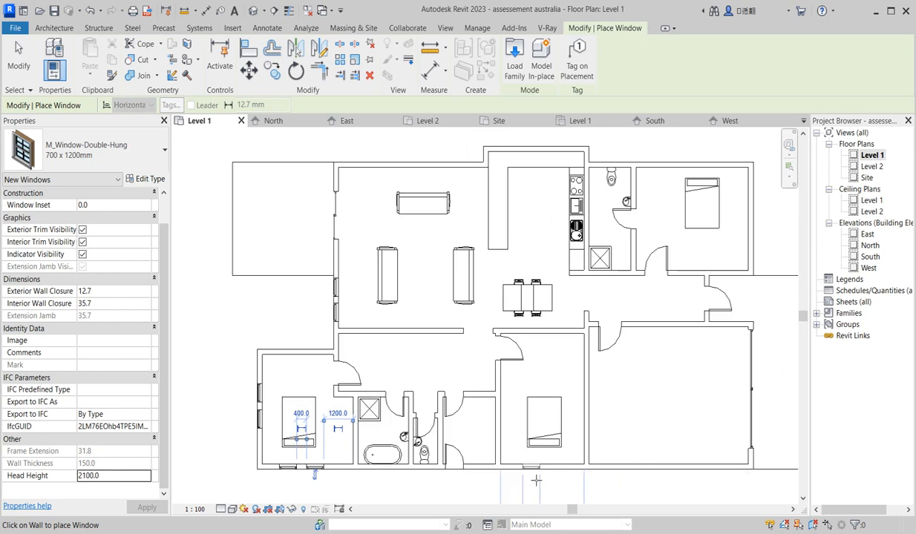
Step: Place two double-hung windows about 400 mm apart in the middle bedroom's lower wall, the second about 1100 mm from the right wall
scroll(521, 473, "up", 1)
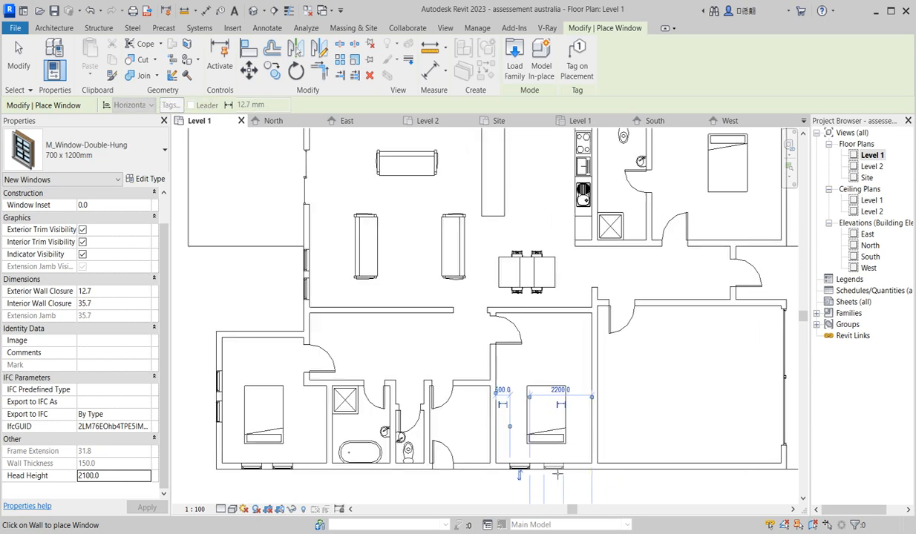
scroll(553, 469, "down", 3)
scroll(670, 369, "up", 4)
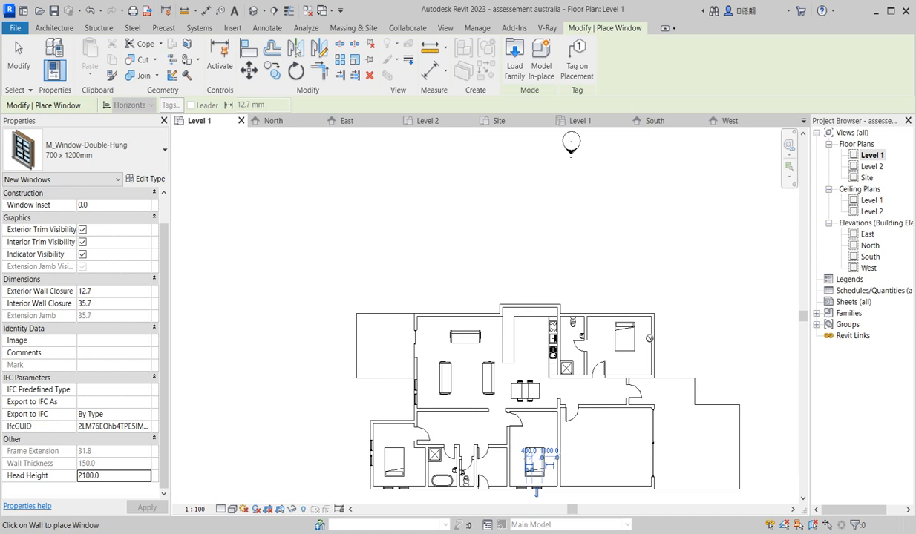
Step: Place double-hung window pairs in the upper-right bedroom's right and upper exterior walls, the upper pair about 400 mm apart
left_click(670, 368)
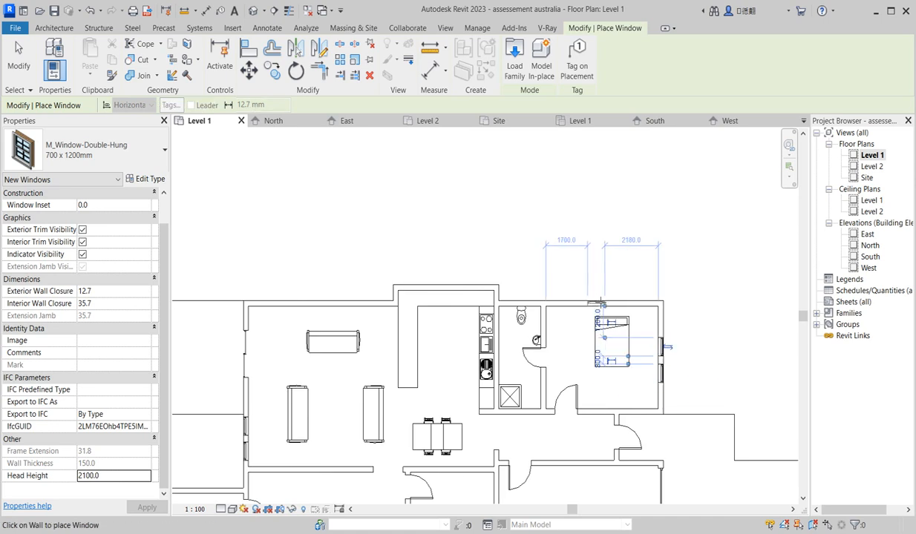
left_click(594, 300)
left_click(620, 301)
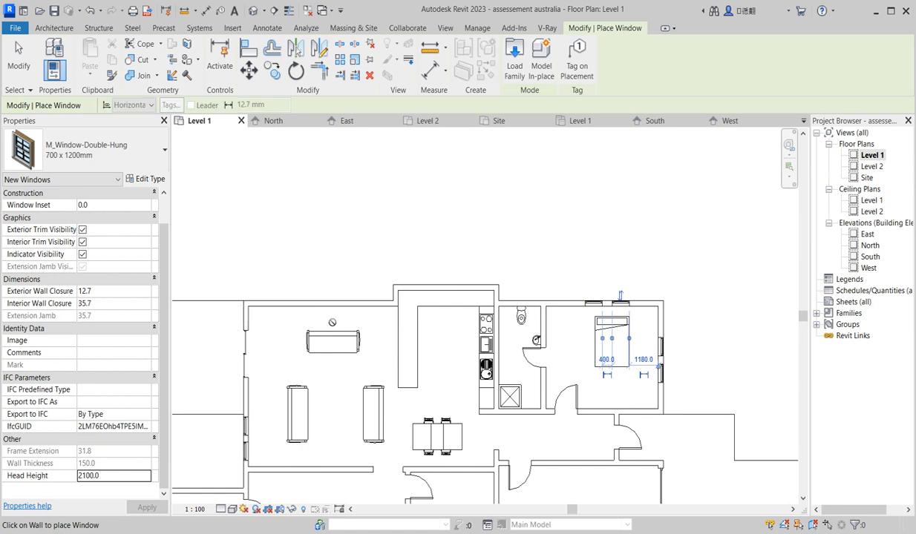
Step: Place two double-hung windows about 600 mm apart in the living room's upper wall, the first about 2000 mm from the left wall
left_click(332, 303)
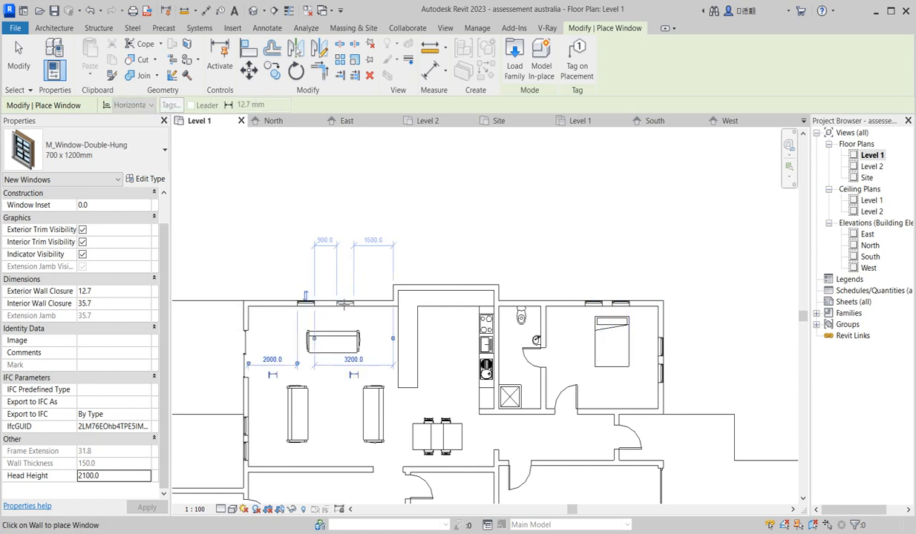
scroll(440, 284, "down", 2)
scroll(440, 284, "down", 1)
scroll(427, 282, "up", 4)
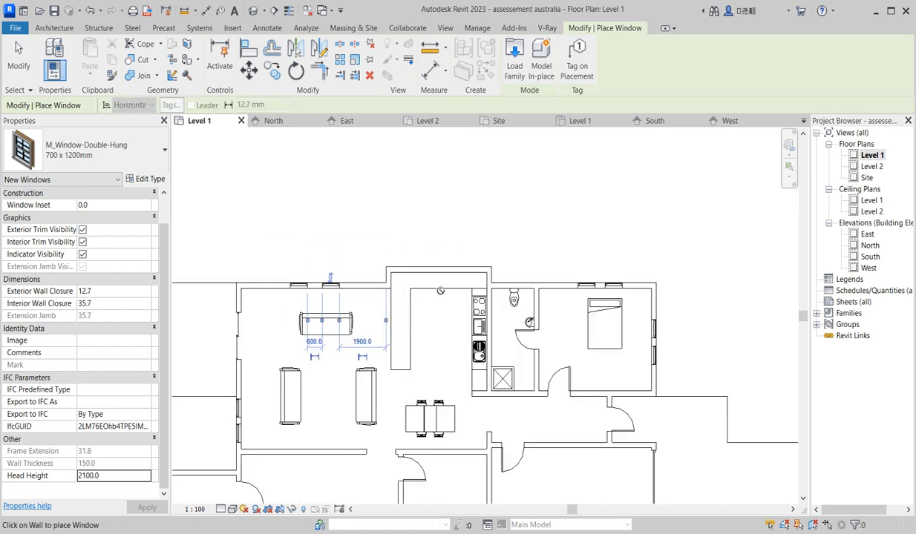
Step: Place two double-hung windows about 300 mm apart in the kitchen bay's upper wall, the first about 900 mm from its left wall
left_click(421, 270)
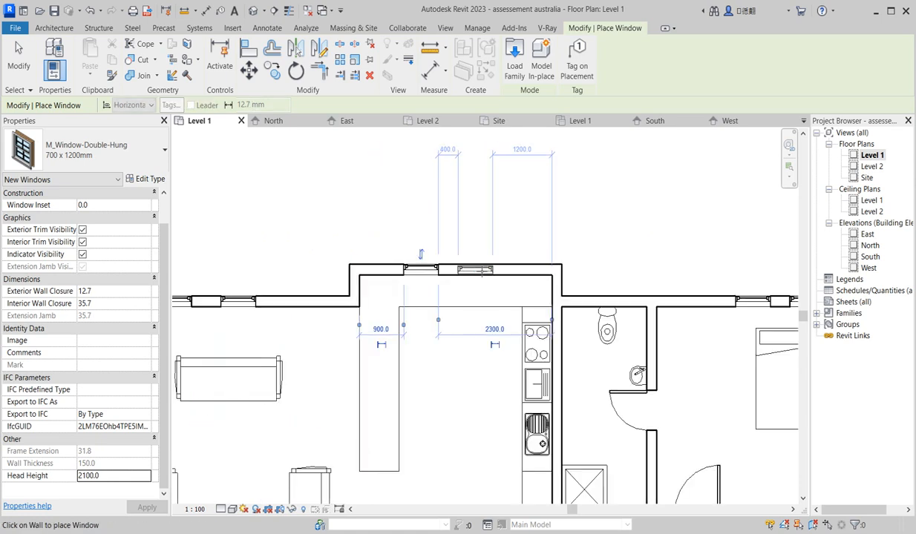
left_click(471, 266)
scroll(471, 266, "down", 4)
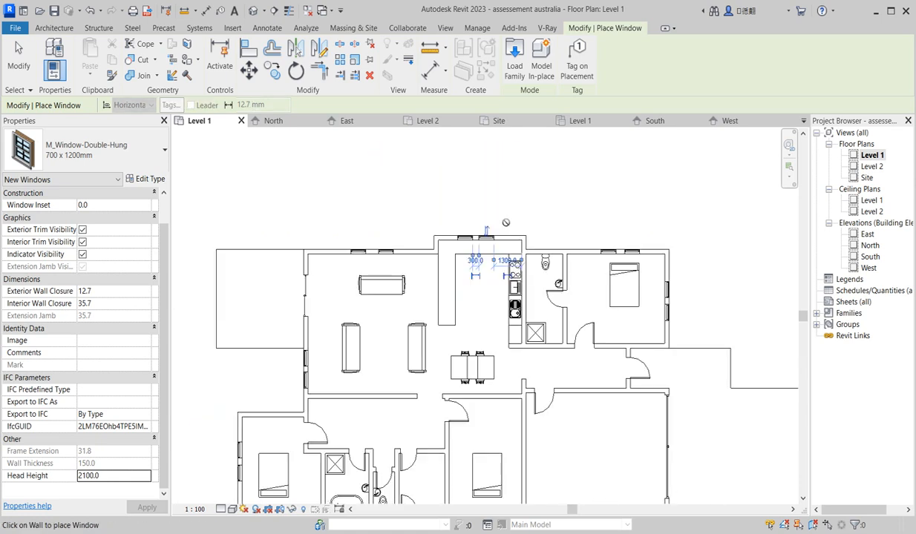
scroll(517, 479, "up", 1)
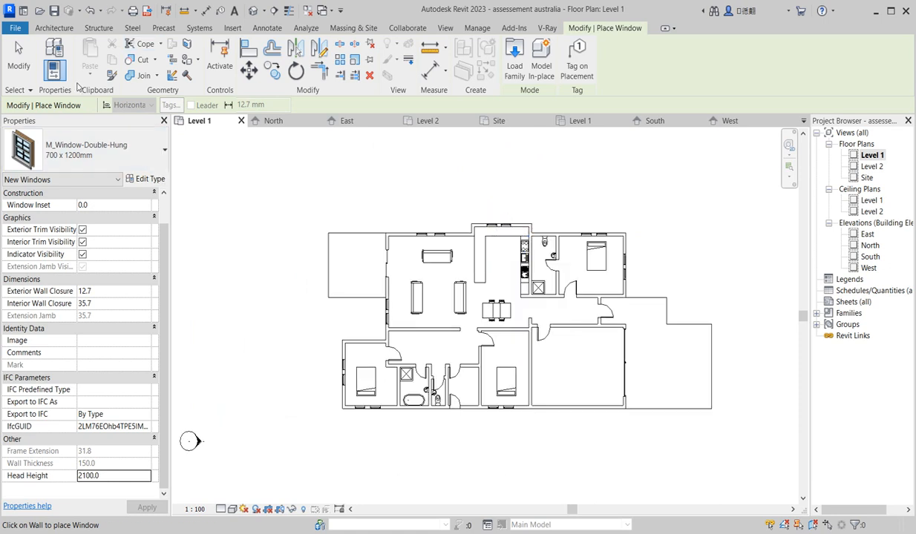
Step: Switch the window type to M_Fixed 0610 x 0610mm and save the project
left_click(52, 27)
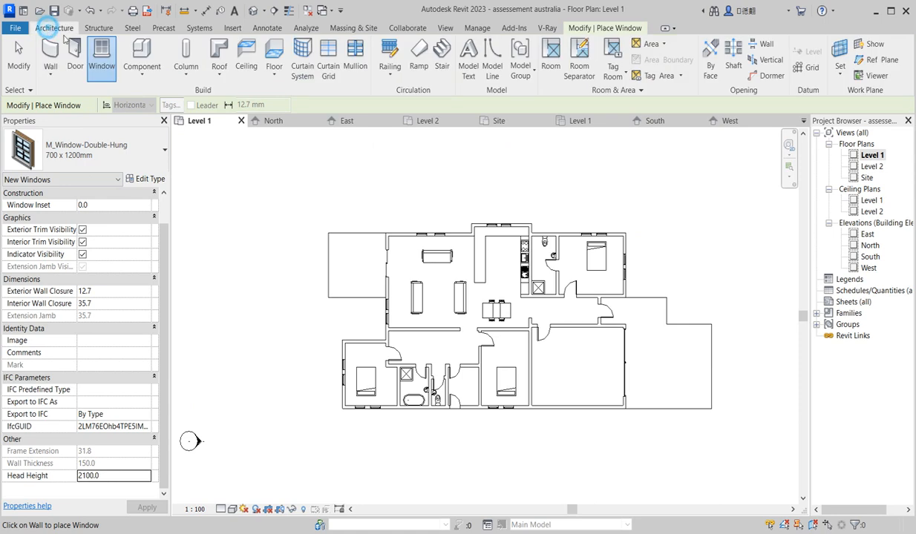
left_click(141, 160)
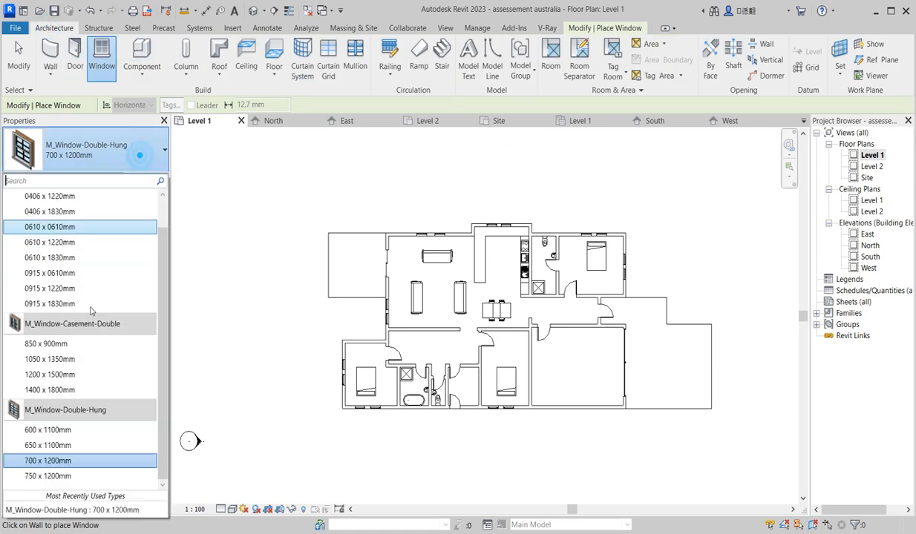
left_click(74, 228)
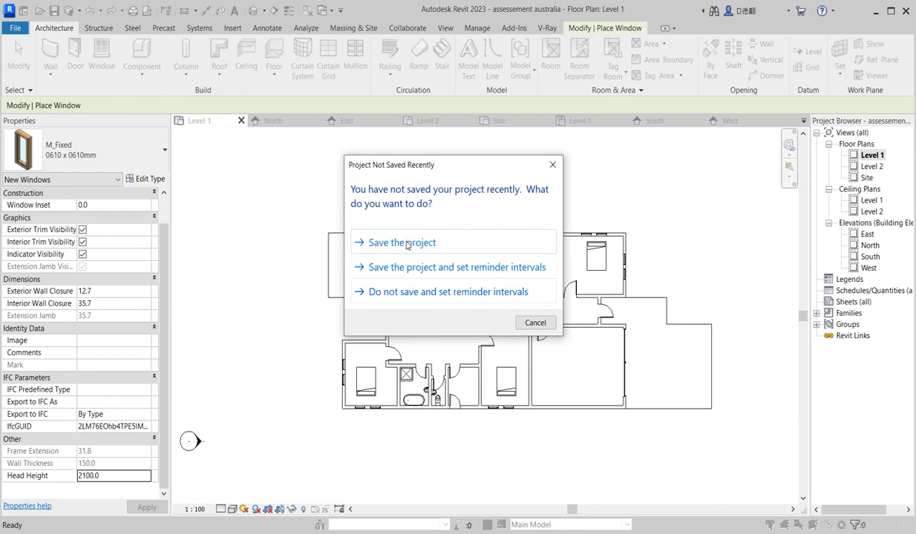
left_click(407, 244)
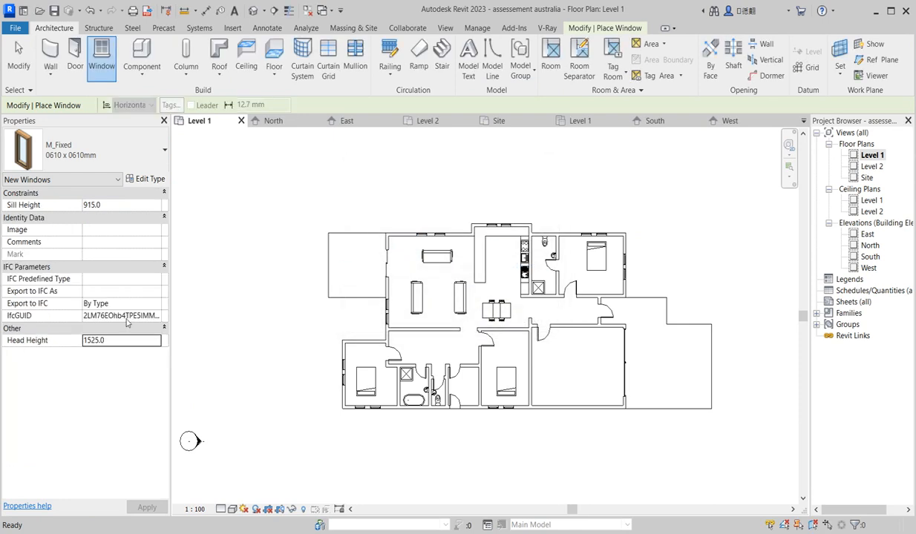
Step: Set the fixed windows' head height to 2100 mm and place one each in the lower walls of the bathroom, toilet and adjoining small room
left_click(121, 342)
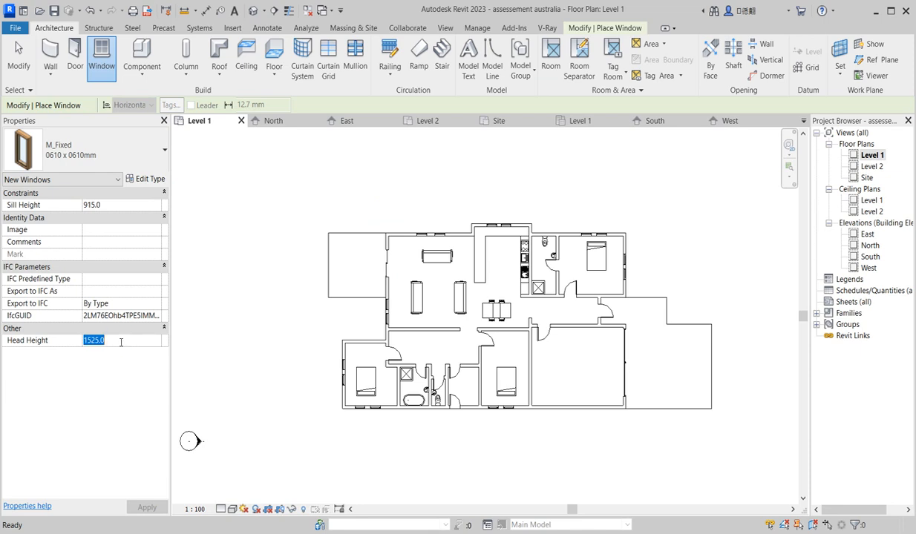
key("Return")
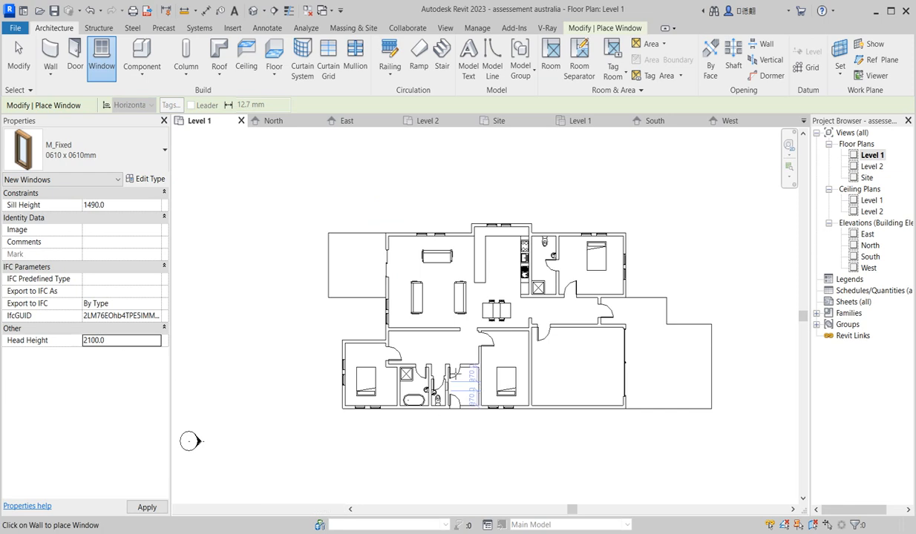
scroll(358, 419, "up", 5)
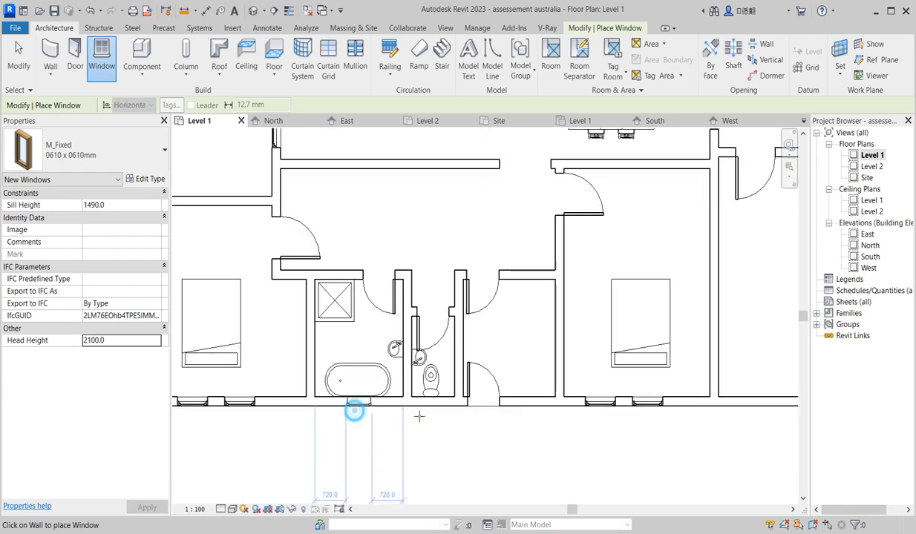
left_click(517, 406)
Step: Place a fixed window behind the toilet, centred in the upper bathroom's exterior wall, and end window placement
scroll(518, 436, "down", 3)
scroll(398, 446, "down", 1)
scroll(601, 219, "up", 5)
left_click(603, 239)
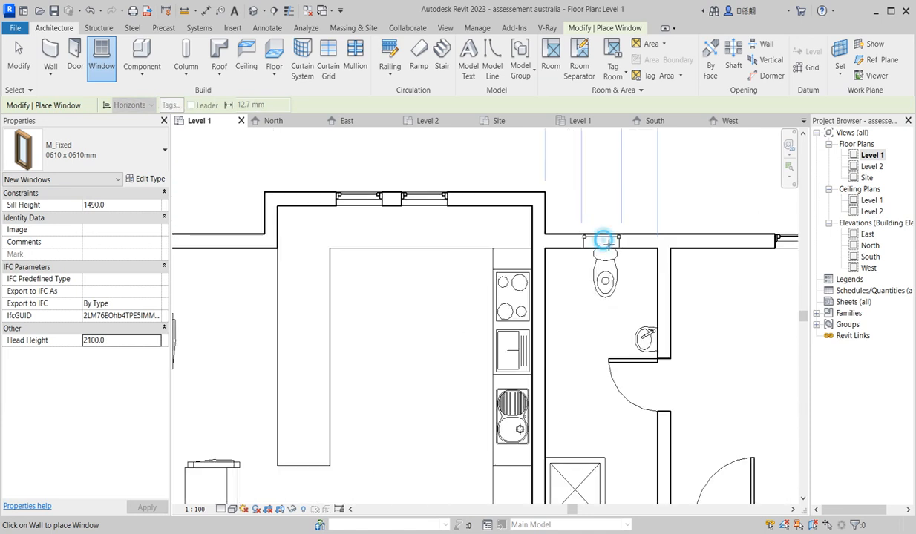
scroll(603, 245, "down", 5)
scroll(725, 310, "up", 1)
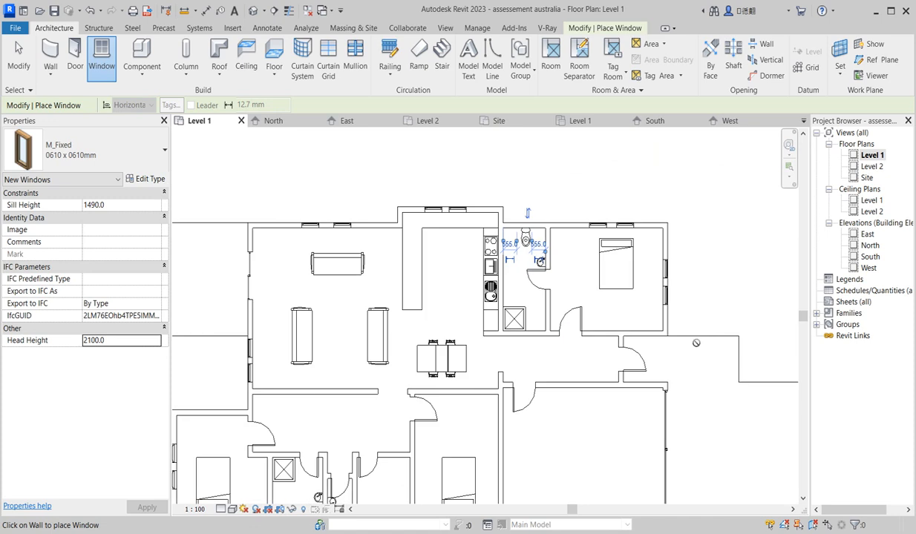
scroll(665, 437, "down", 2)
scroll(495, 311, "up", 1)
scroll(492, 315, "down", 2)
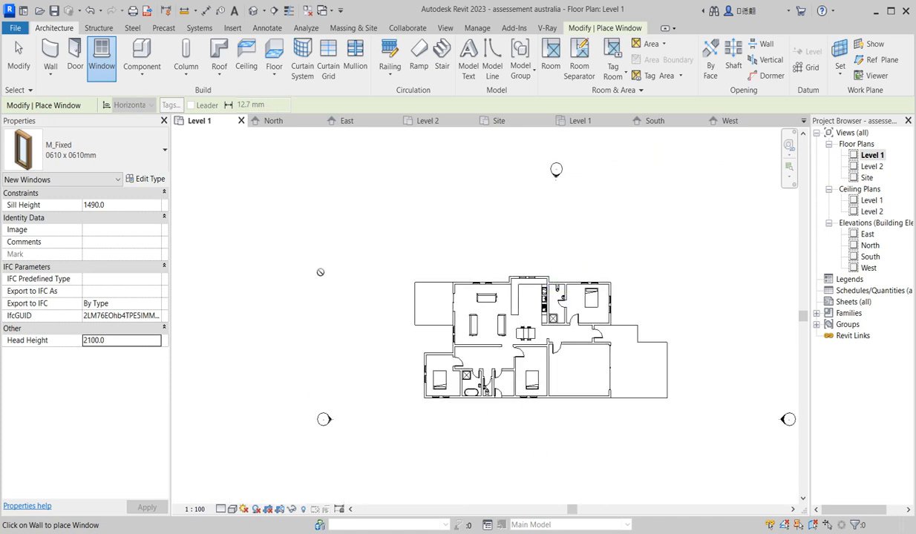
key("Escape")
scroll(565, 286, "up", 2)
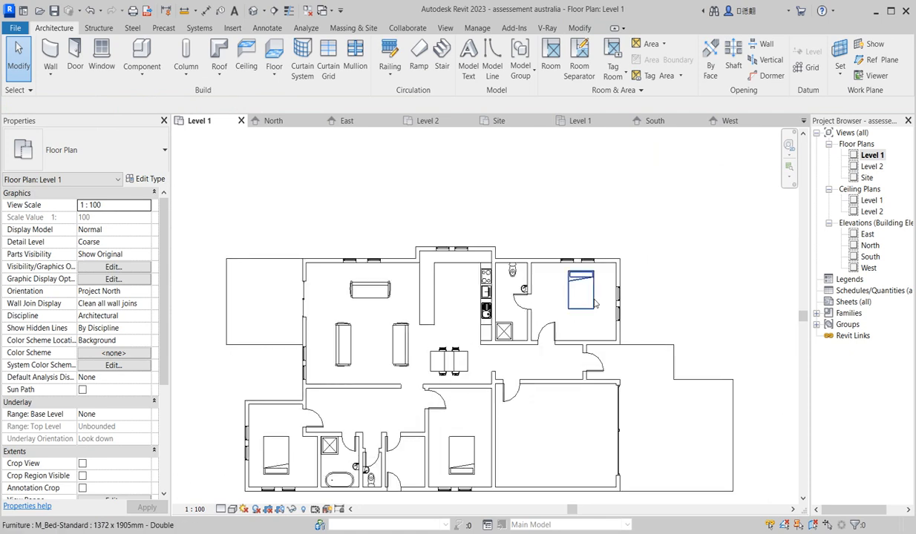
scroll(550, 258, "down", 2)
scroll(483, 390, "up", 3)
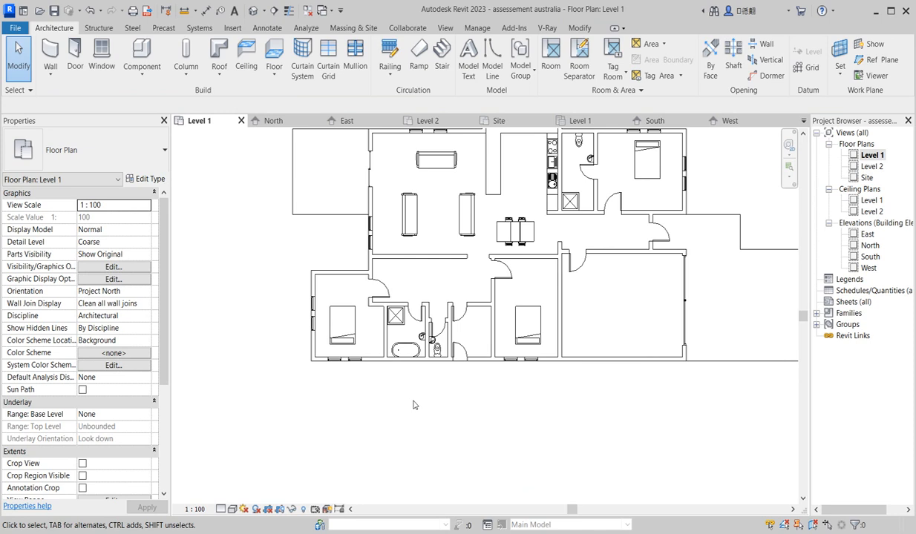
scroll(434, 409, "down", 2)
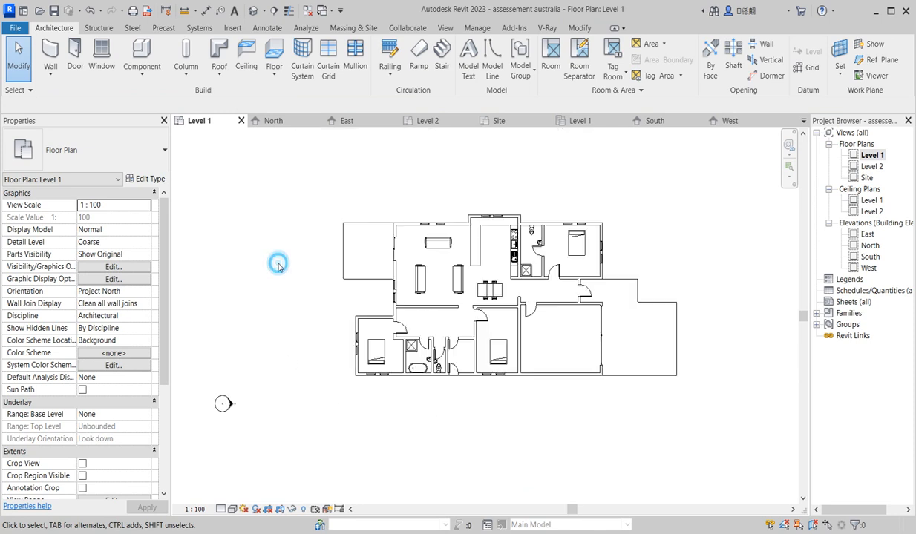
scroll(278, 265, "down", 3)
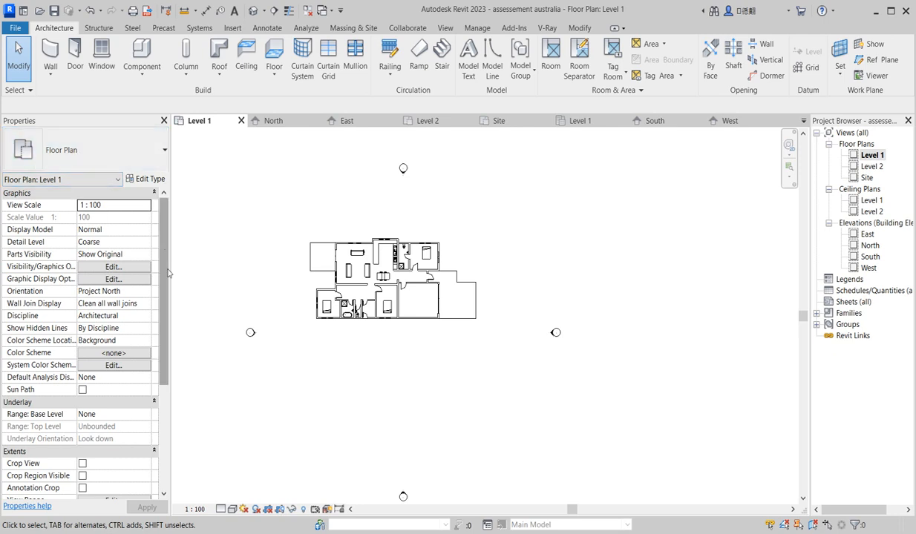
scroll(575, 370, "down", 2)
scroll(443, 315, "up", 2)
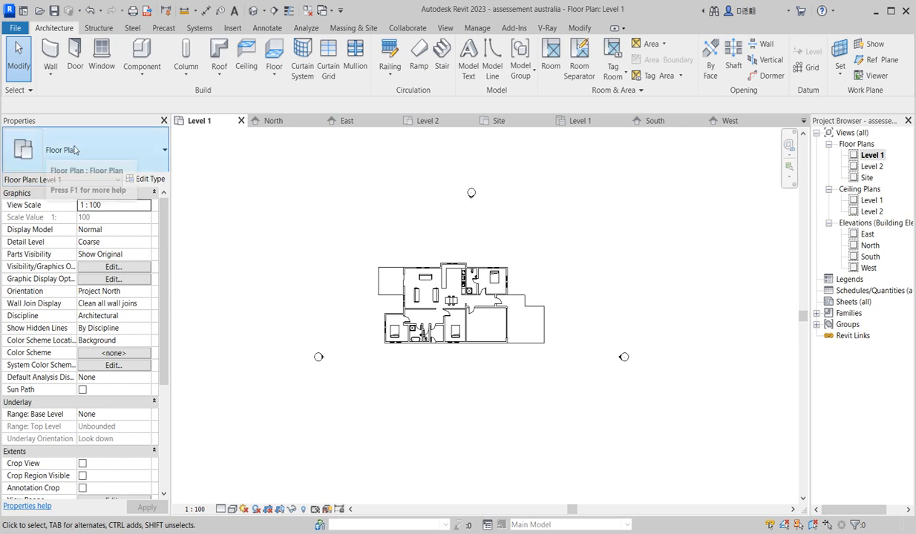
Step: Set the cut plane offset in the Level 1 floor plan's view range to 1850 mm
left_click_drag(162, 239, 154, 350)
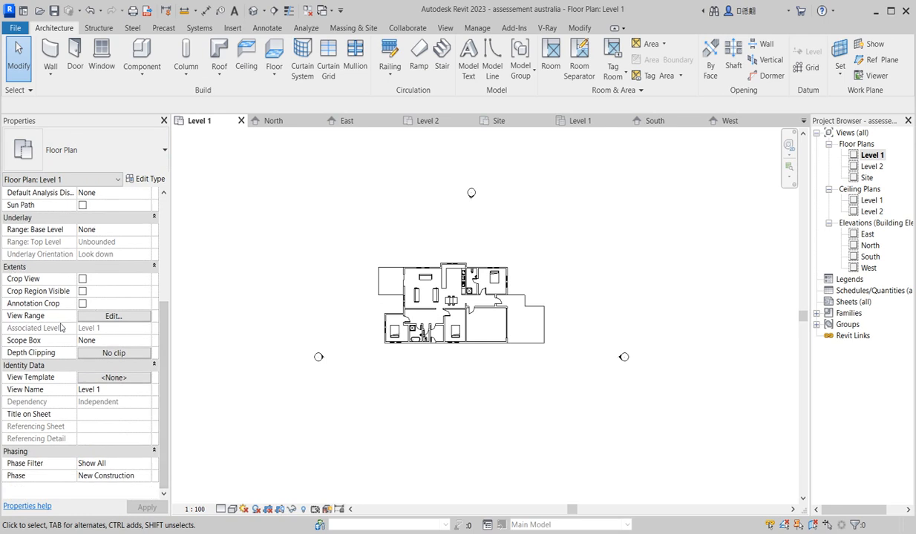
left_click(118, 320)
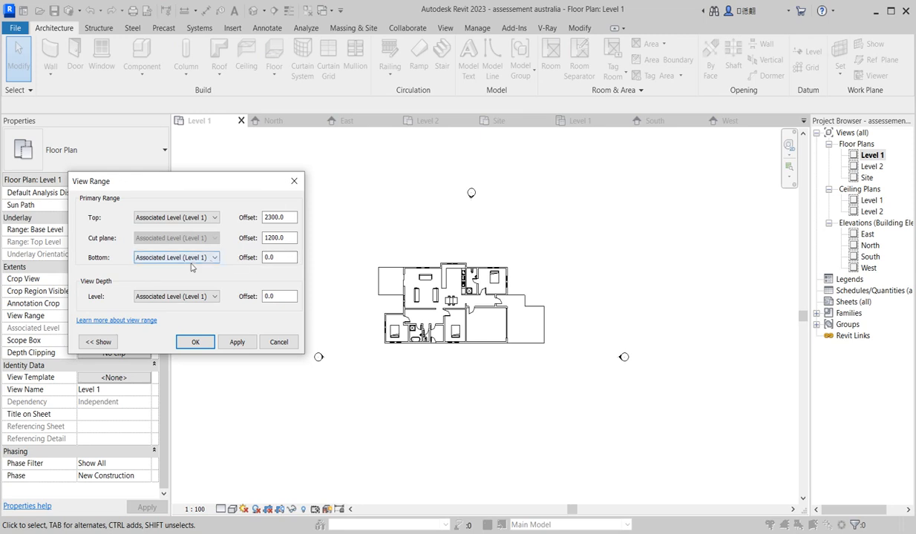
double_click(270, 245)
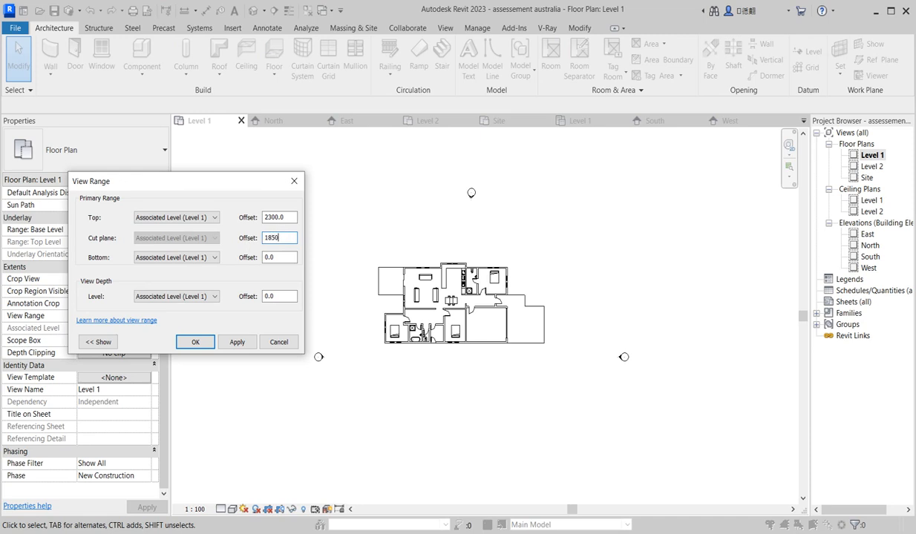
type("1850")
left_click(196, 342)
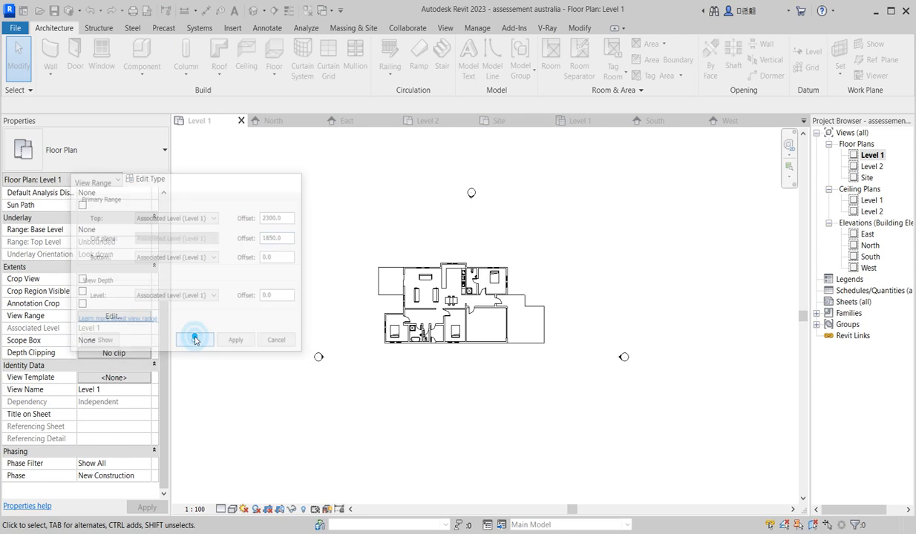
Step: Examine the fixed and double-hung windows along the exterior walls throughout the Level 1 plan
scroll(462, 267, "up", 4)
scroll(461, 268, "up", 3)
scroll(401, 445, "down", 8)
scroll(393, 461, "up", 5)
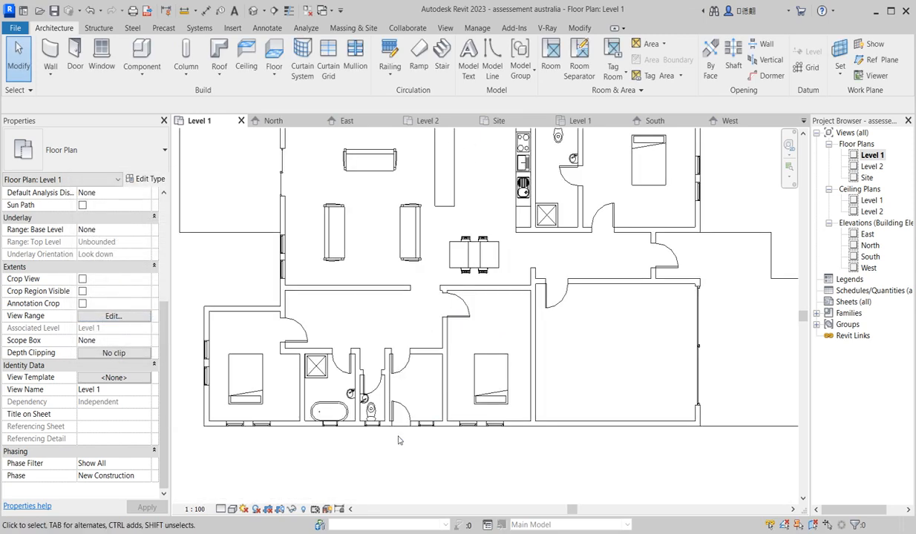
scroll(390, 431, "down", 4)
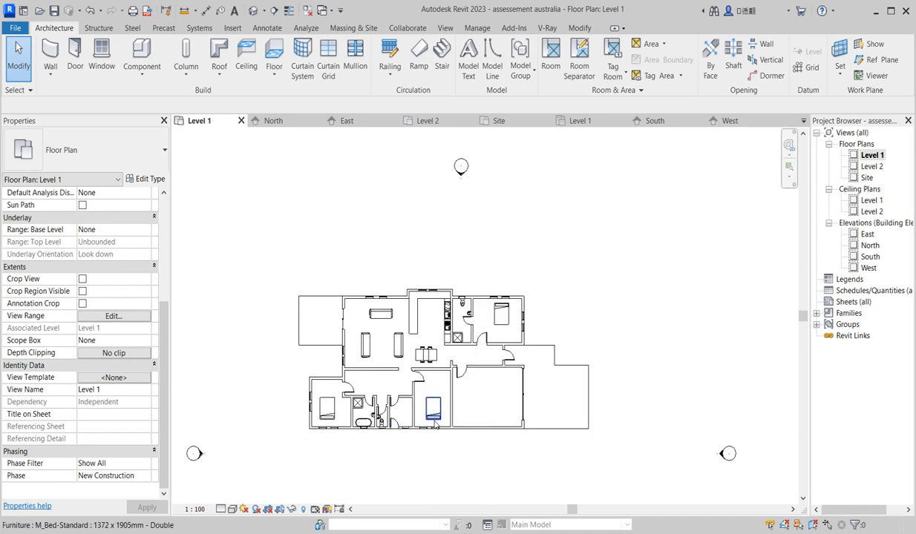
scroll(435, 421, "down", 3)
scroll(454, 442, "up", 2)
scroll(461, 442, "down", 2)
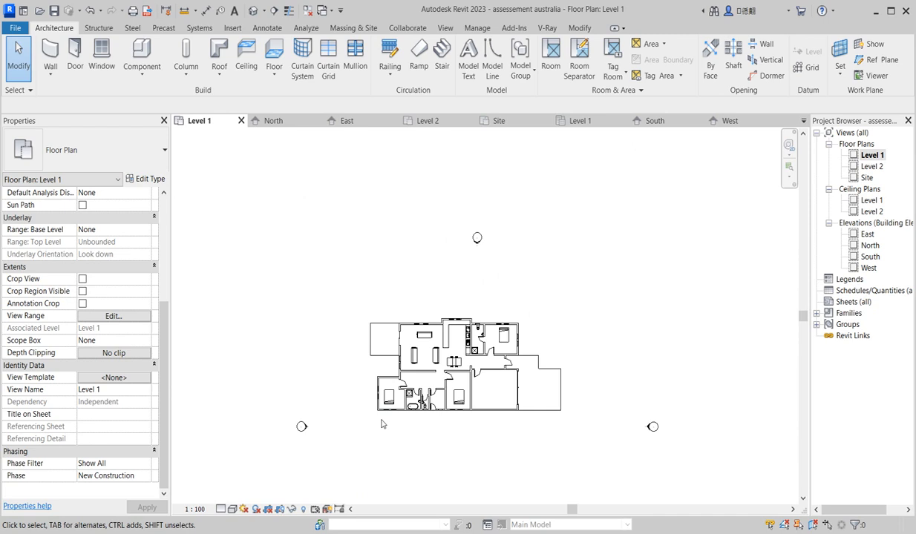
scroll(443, 347, "up", 2)
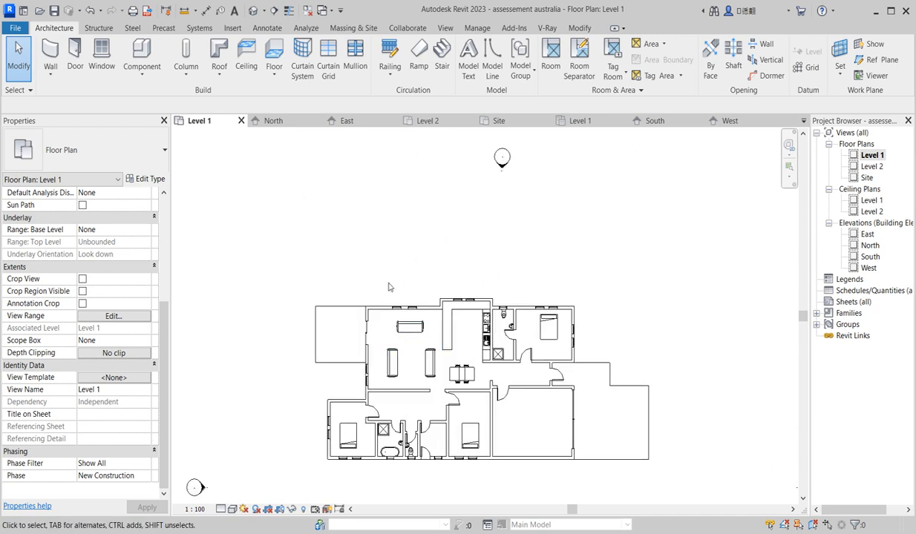
scroll(468, 359, "down", 2)
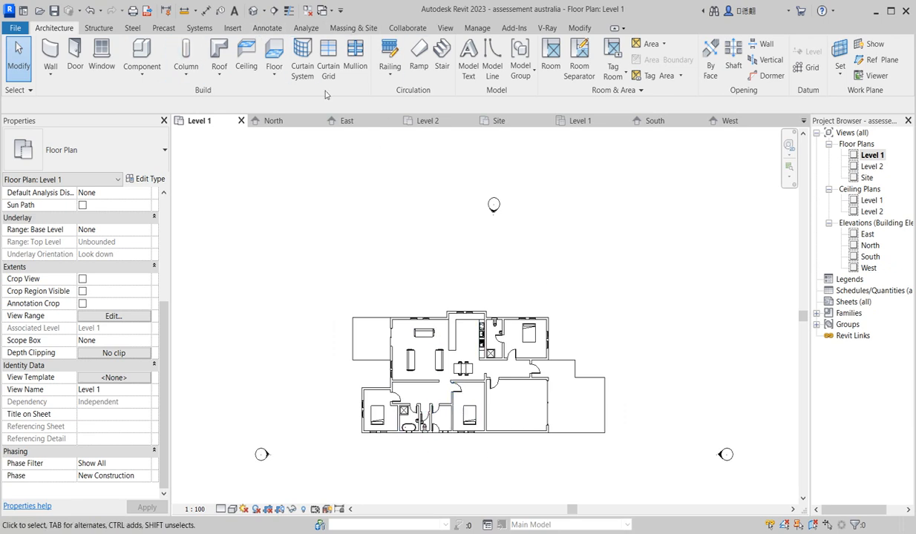
Step: Start a filled region on the Level 1 plan using the Diagonal Crosshatch type
left_click(254, 27)
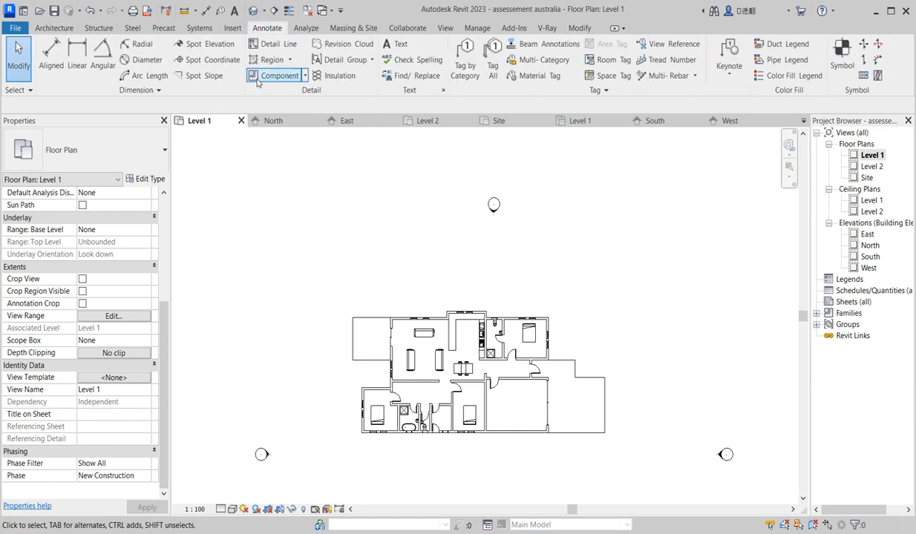
left_click(287, 60)
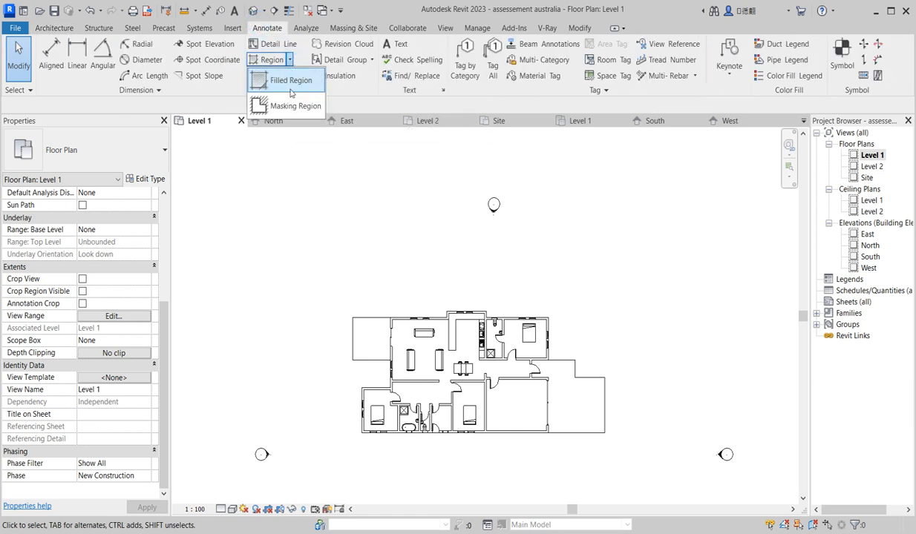
left_click(295, 80)
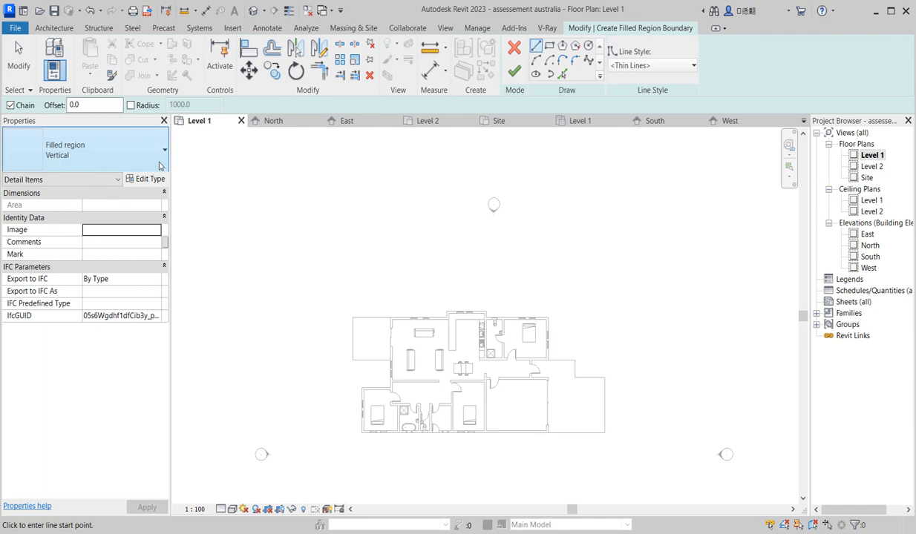
left_click(160, 162)
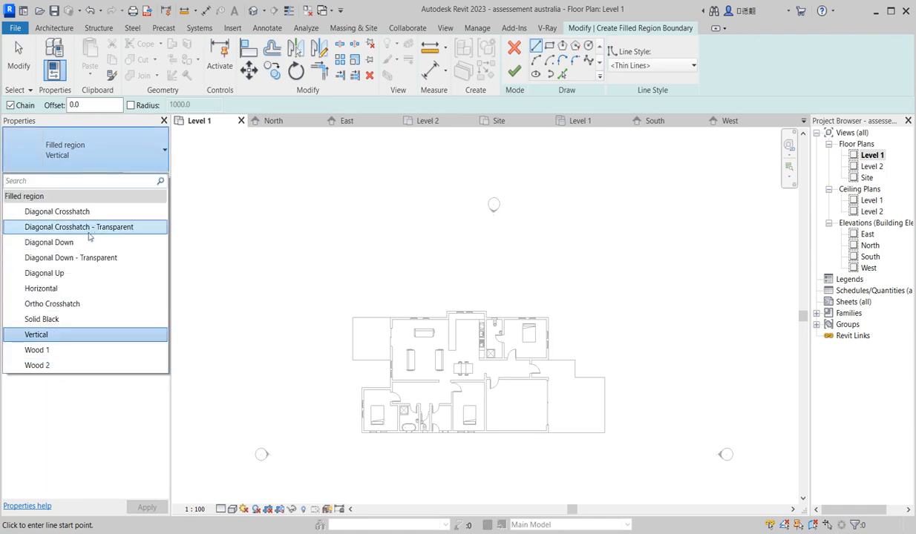
left_click(95, 211)
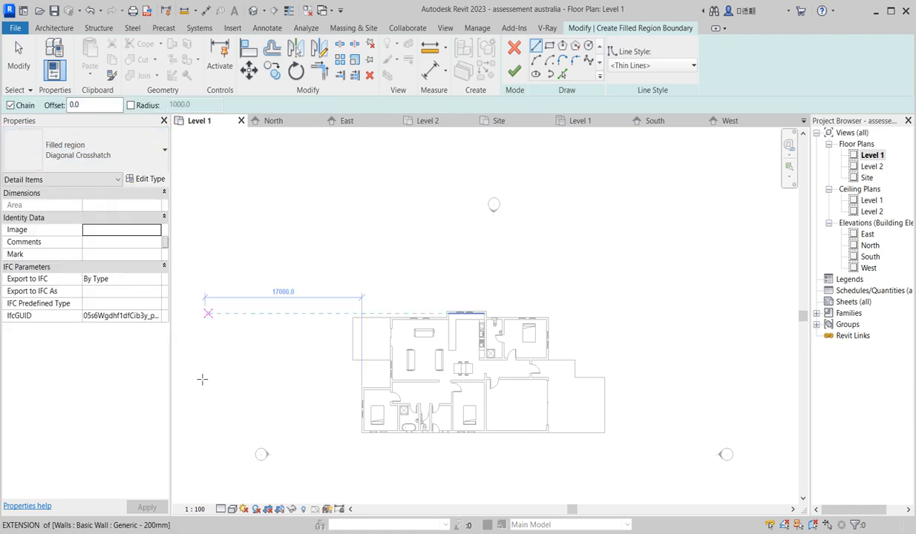
Step: Pick the kitchen counter and island edges and the adjoining wall faces around the dining area as region boundary lines
scroll(458, 334, "up", 4)
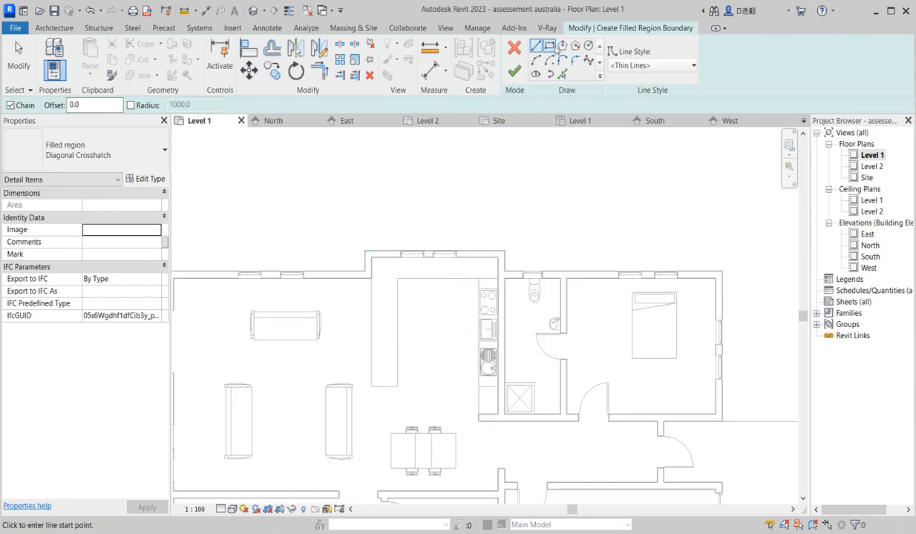
left_click(562, 74)
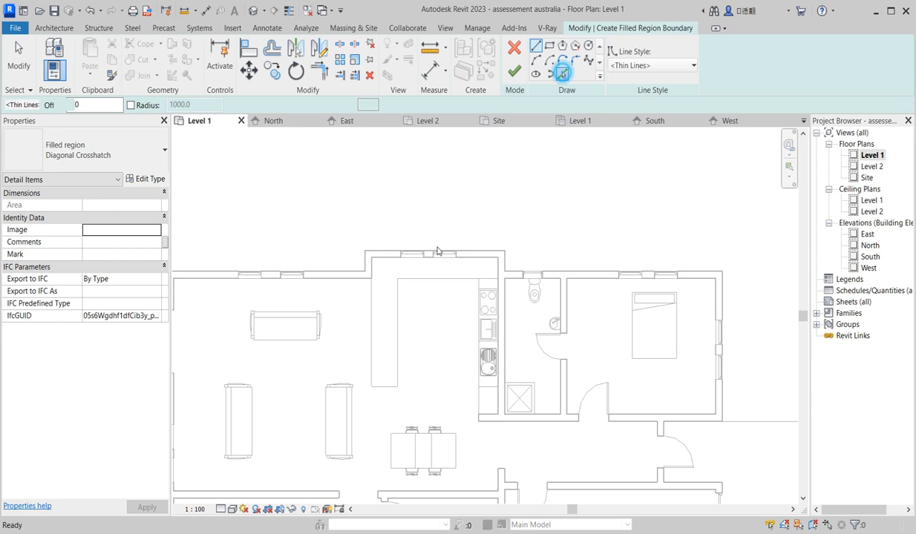
left_click(434, 278)
left_click(398, 337)
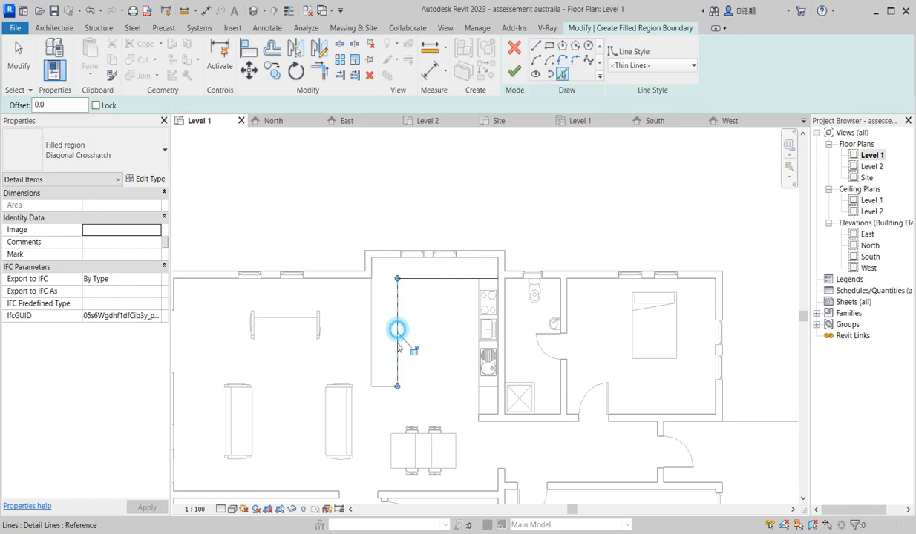
left_click(384, 386)
left_click(372, 371)
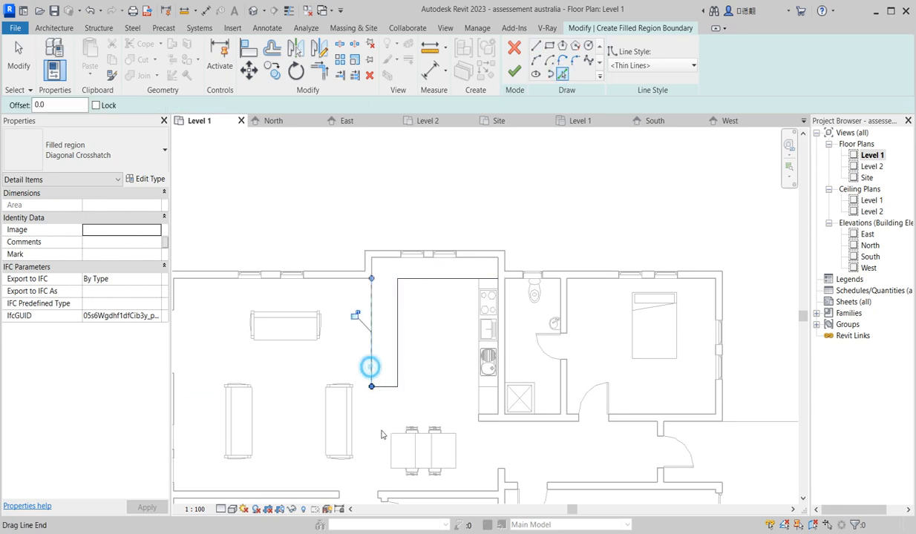
left_click(494, 431)
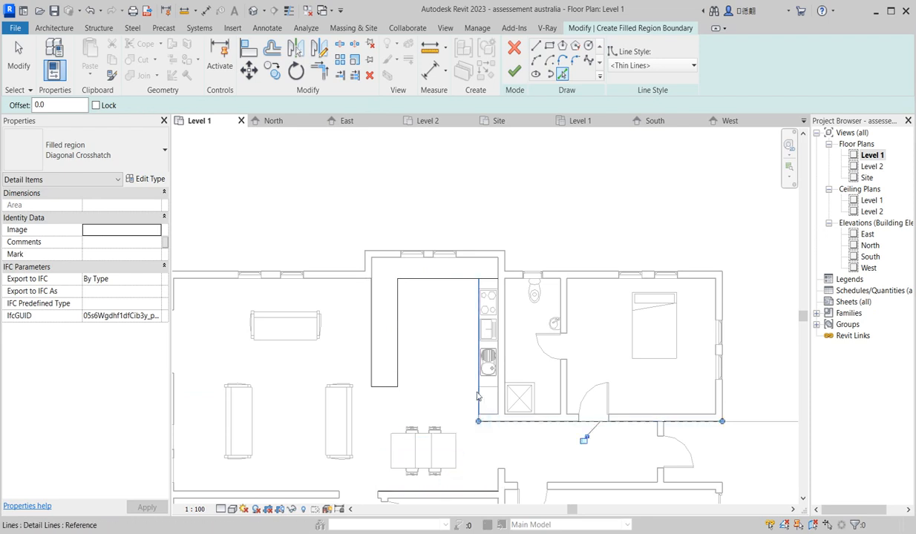
Step: Pick the edges of the dining table as boundary lines for an inner opening in the filled region
scroll(469, 455, "up", 3)
left_click(444, 436)
left_click(436, 413)
scroll(400, 404, "up", 2)
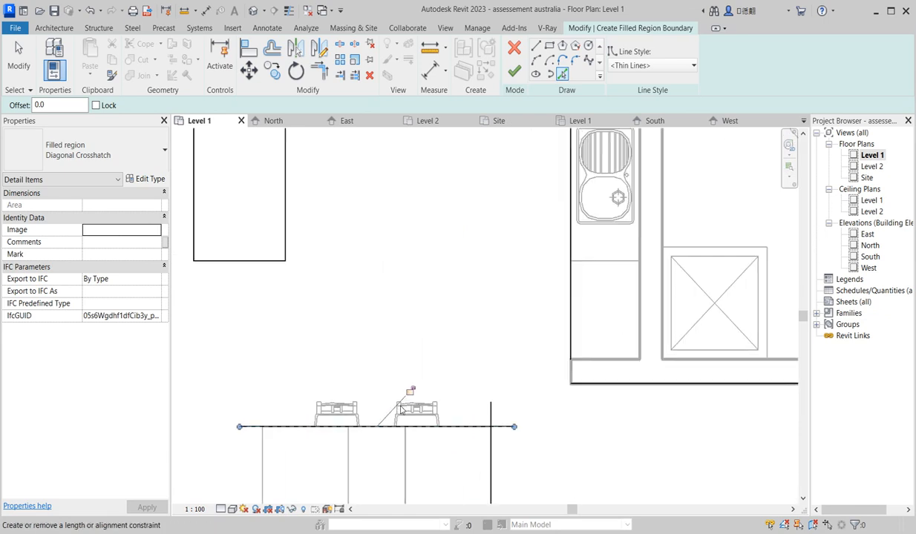
left_click(262, 445)
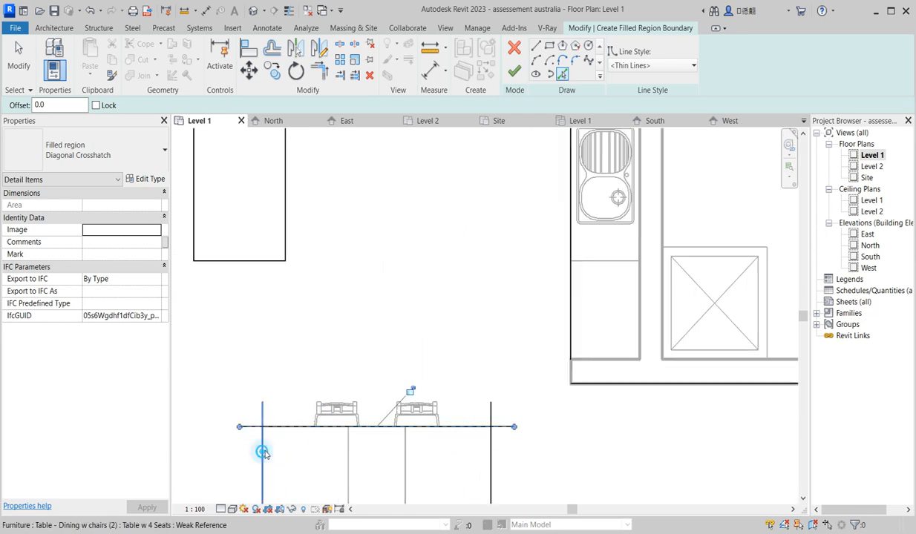
scroll(339, 482, "down", 2)
scroll(340, 484, "up", 2)
left_click(347, 462)
scroll(386, 330, "down", 2)
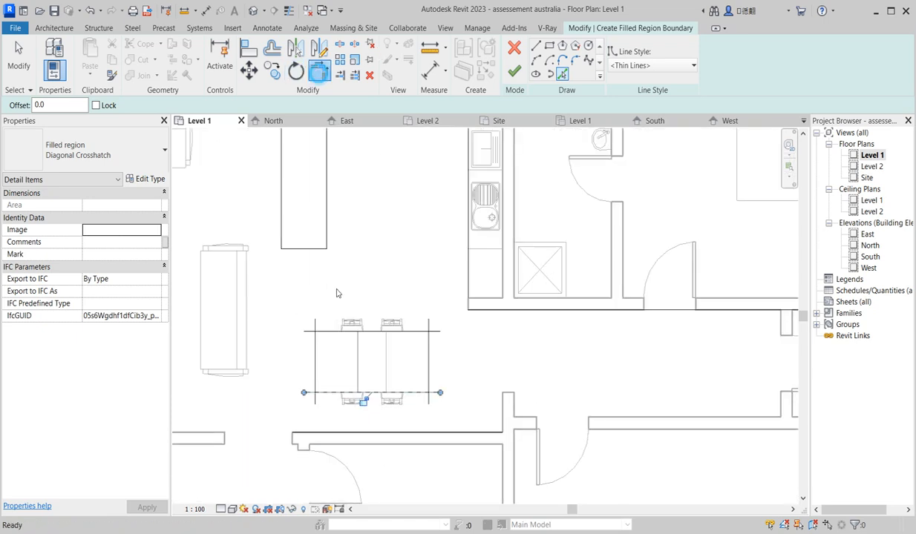
Step: Trim the picked table lines at all four corners into a closed rectangle
left_click(319, 71)
left_click(326, 332)
left_click(316, 374)
left_click(316, 373)
left_click(326, 392)
left_click(428, 379)
left_click(429, 372)
left_click(424, 331)
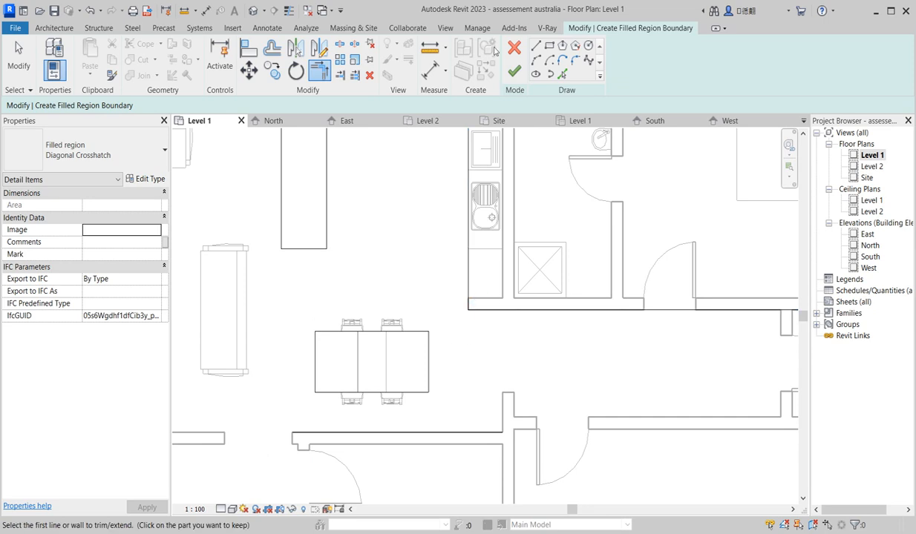
Step: Pick the wall face right of the dining table and trim it to the bathroom wall line and the lower wall line
left_click(562, 73)
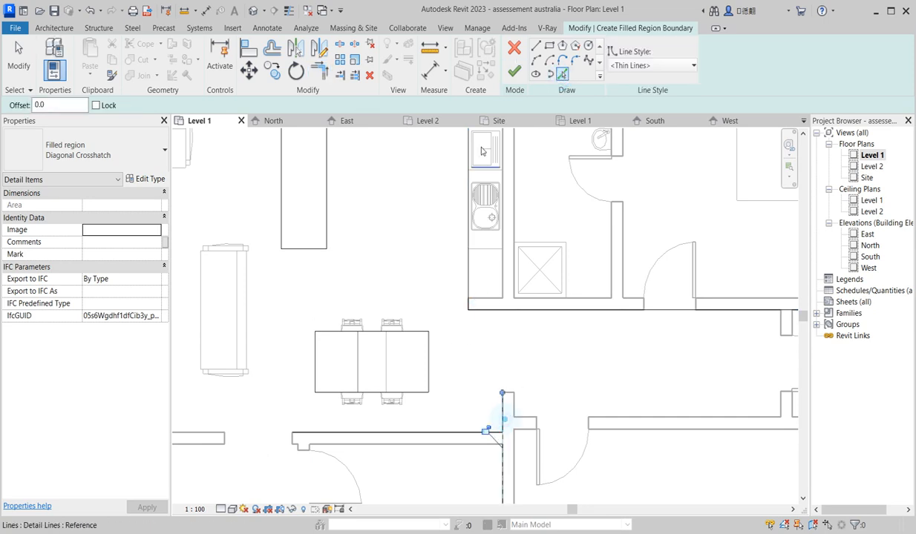
left_click(319, 70)
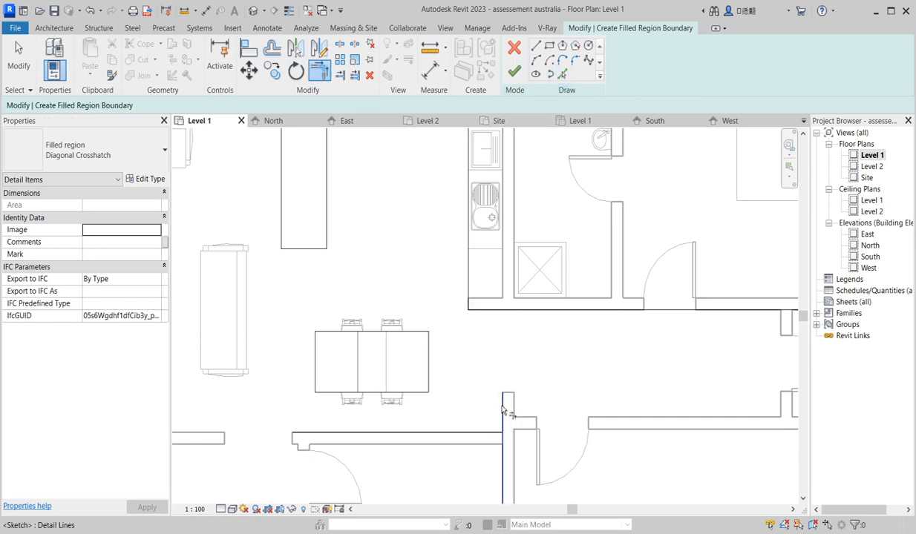
left_click(481, 309)
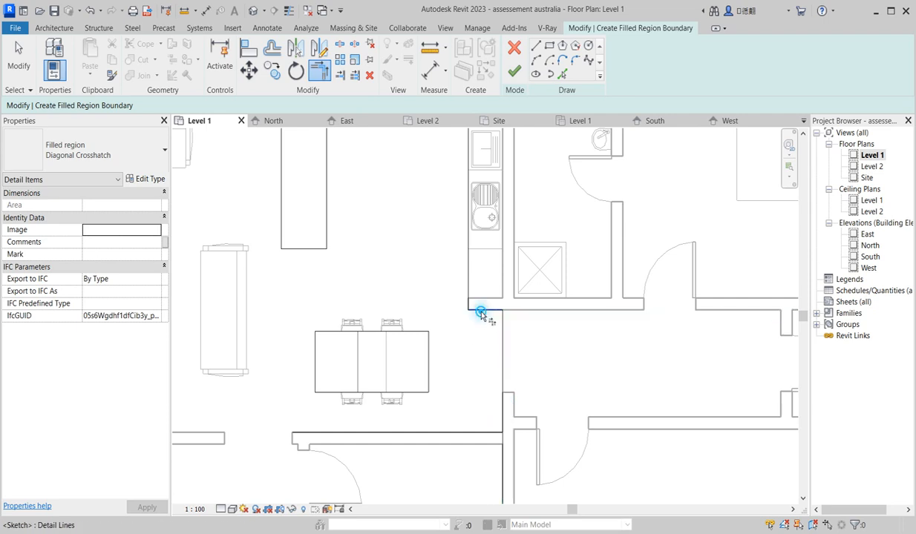
left_click(491, 435)
Step: Trim the island's outer edge line to the lower wall line and to the island's end line
scroll(533, 407, "down", 4)
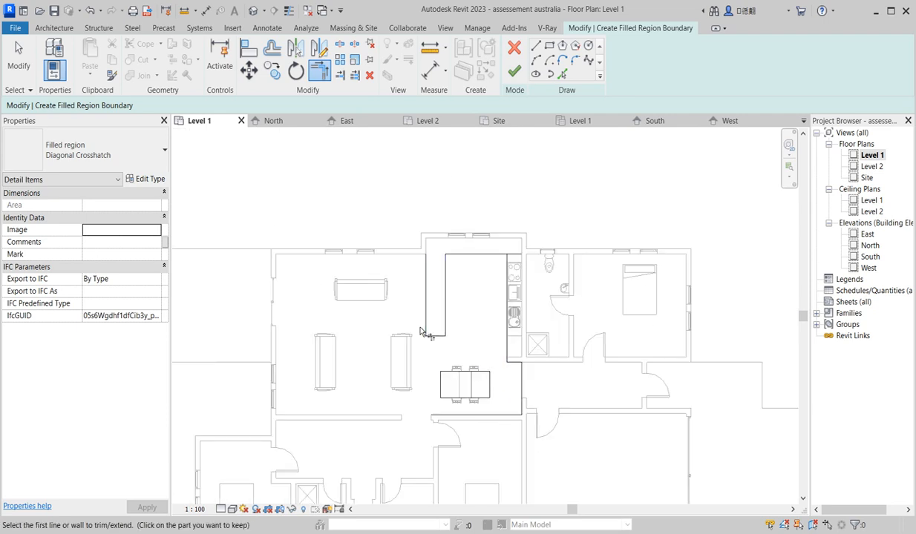
scroll(440, 327, "up", 3)
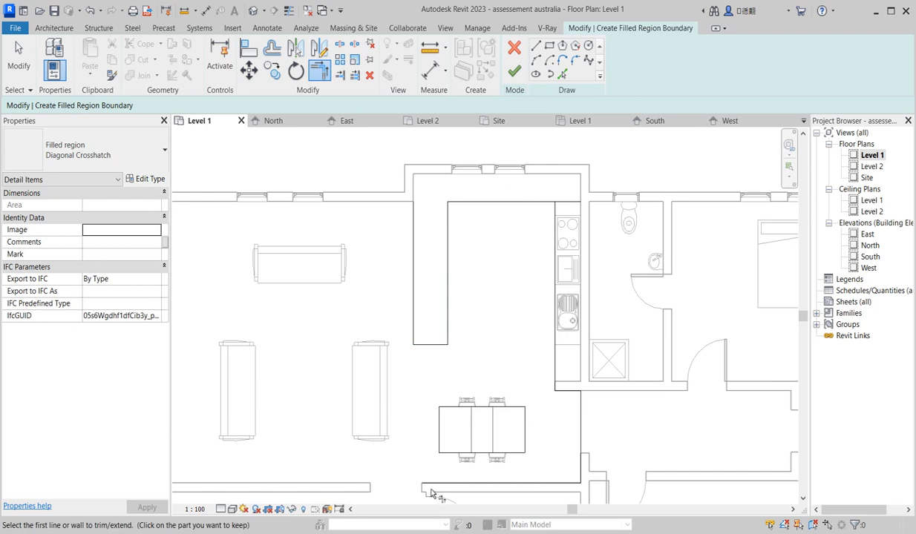
left_click(414, 320)
left_click(428, 482)
left_click(415, 392)
left_click(428, 349)
Step: Trim the upper boundary line to the kitchen counter's front edge and finish the filled region
scroll(436, 358, "down", 5)
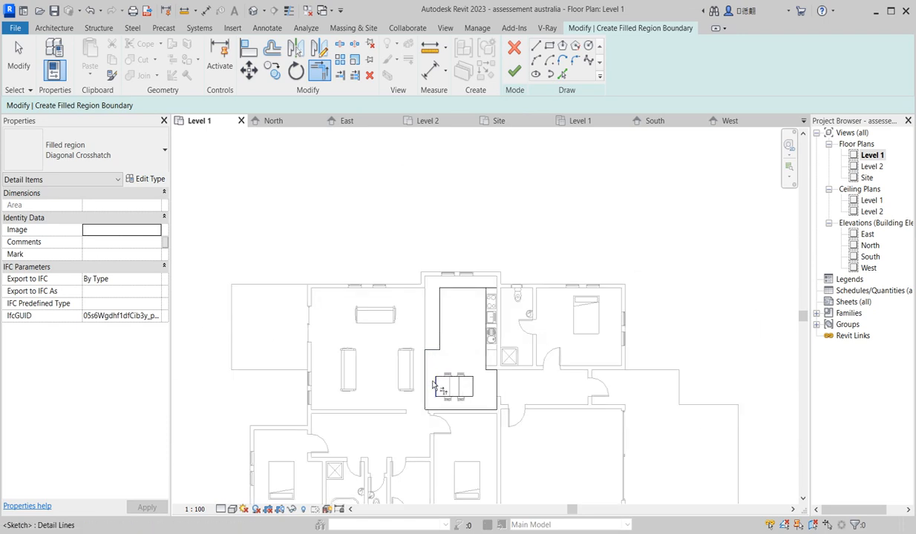
left_click(475, 288)
left_click(486, 312)
left_click(511, 74)
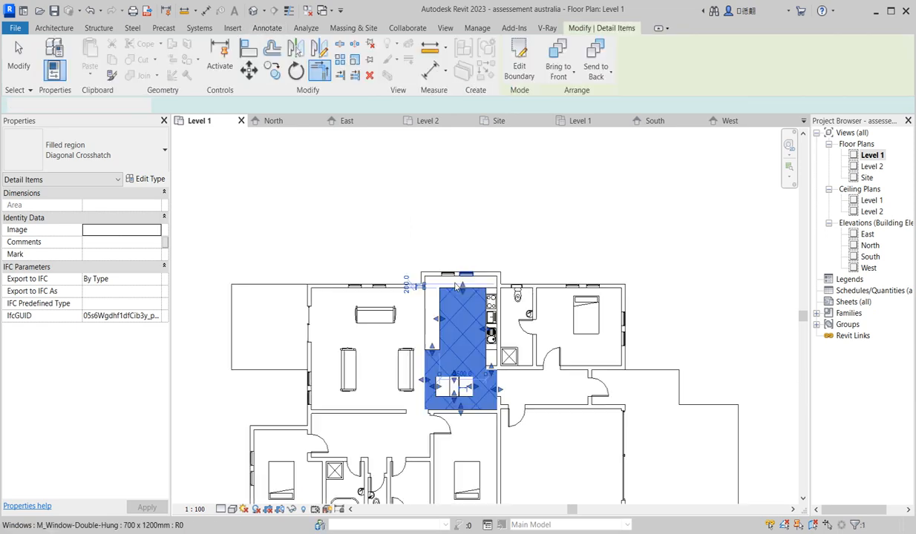
Step: Set the line angle of the region type's foreground Diagonal crosshatch pattern to 90°
left_click(153, 180)
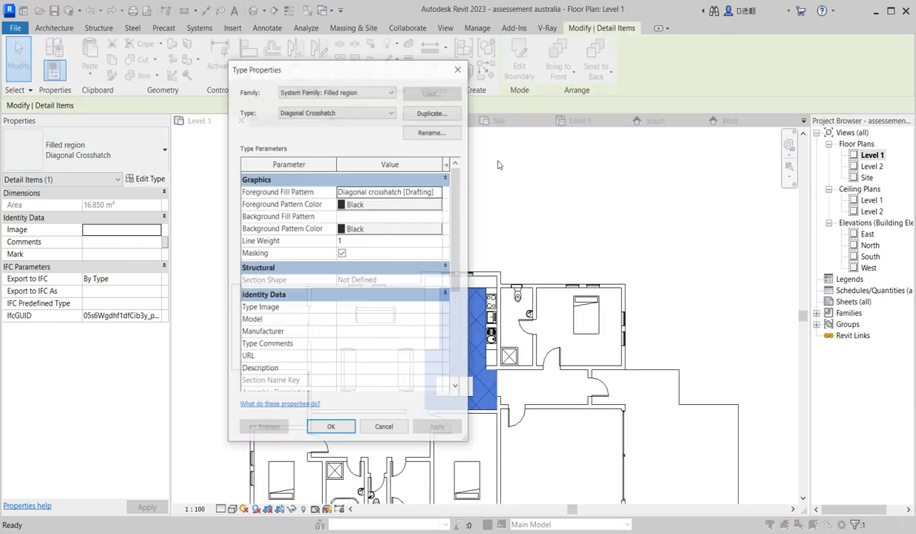
left_click(439, 194)
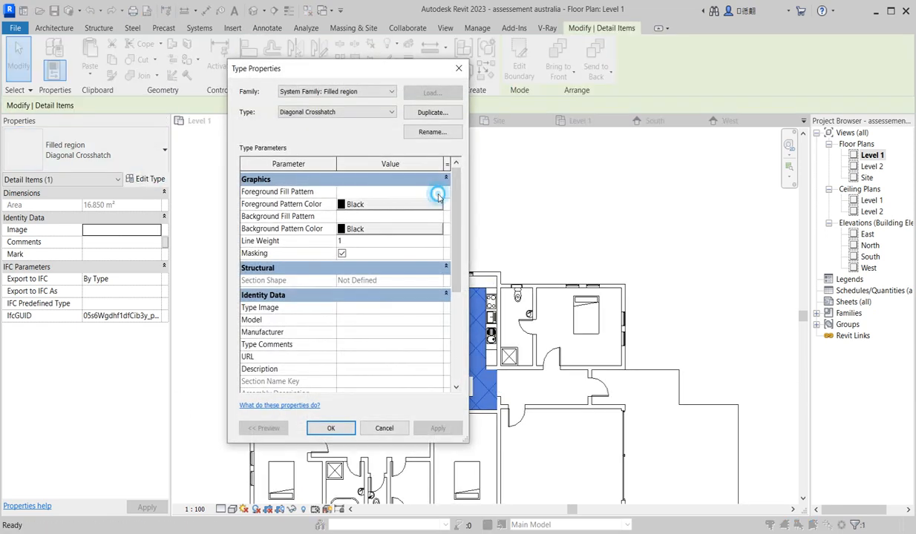
left_click(438, 193)
left_click(266, 357)
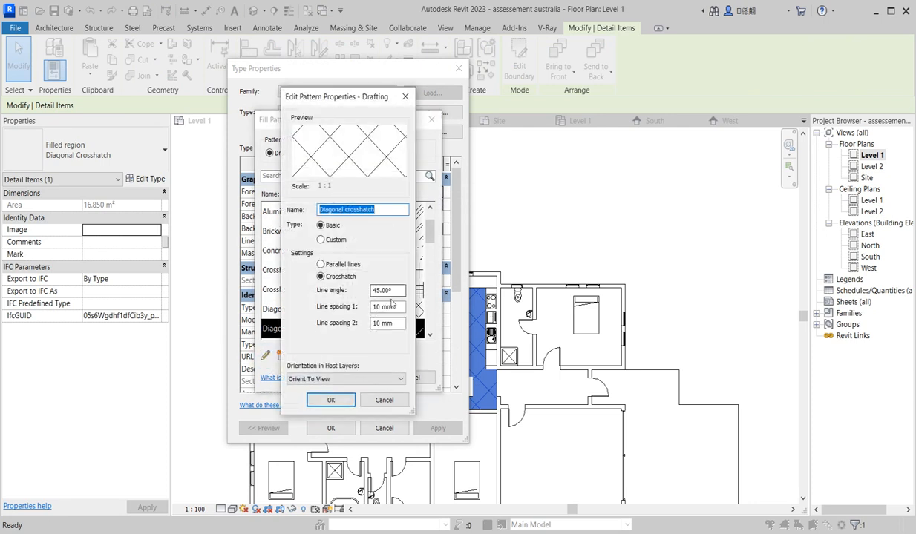
double_click(397, 290)
type("90")
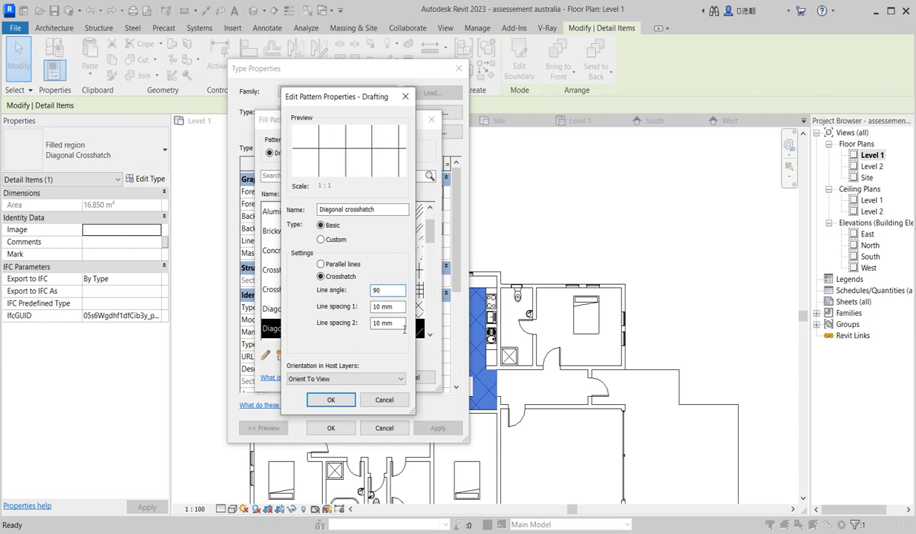
Step: Set line spacing 1 and 2 of the crosshatch pattern to 4 mm and apply the changes to the region type
double_click(400, 306)
type("4")
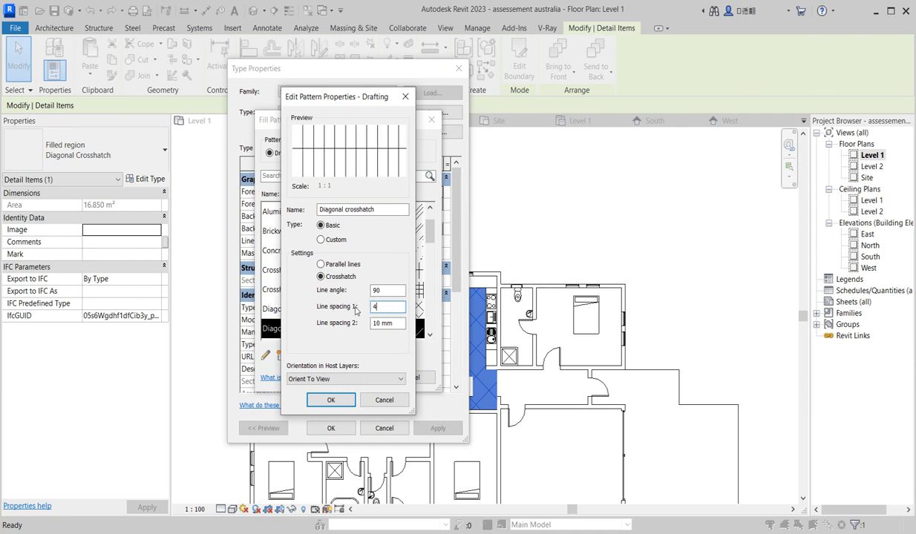
key("Tab")
type("4")
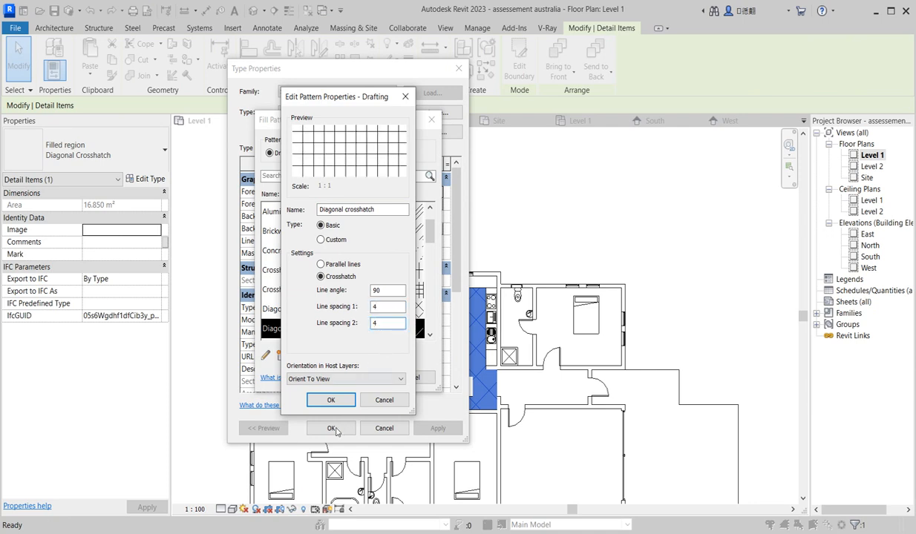
left_click(331, 401)
left_click(376, 380)
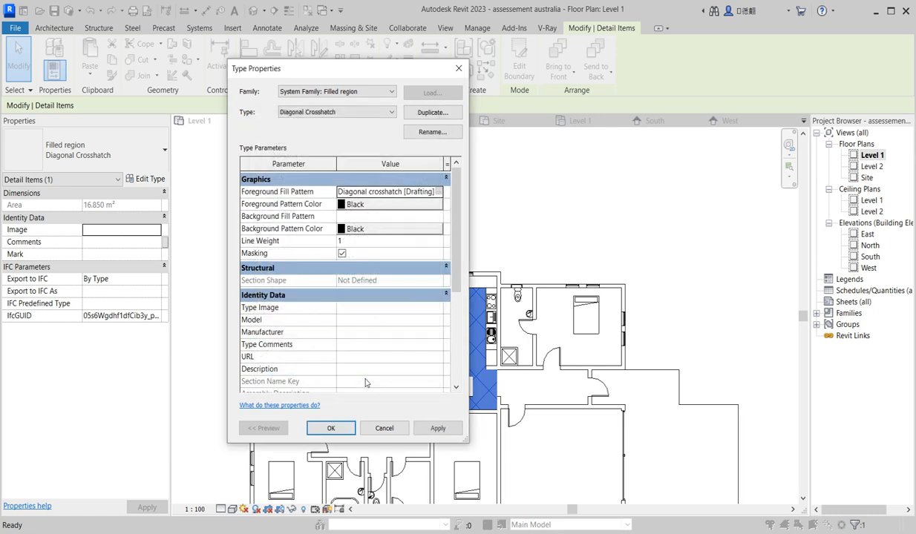
left_click(338, 429)
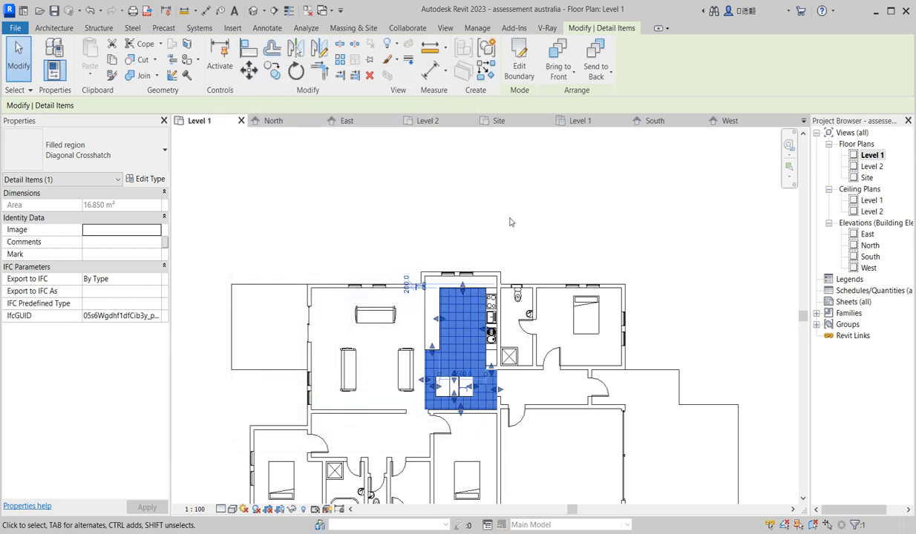
Step: Examine the kitchen and dining filled region, its boundary sketch and its type properties
left_click(510, 222)
scroll(398, 295, "down", 3)
scroll(415, 348, "up", 5)
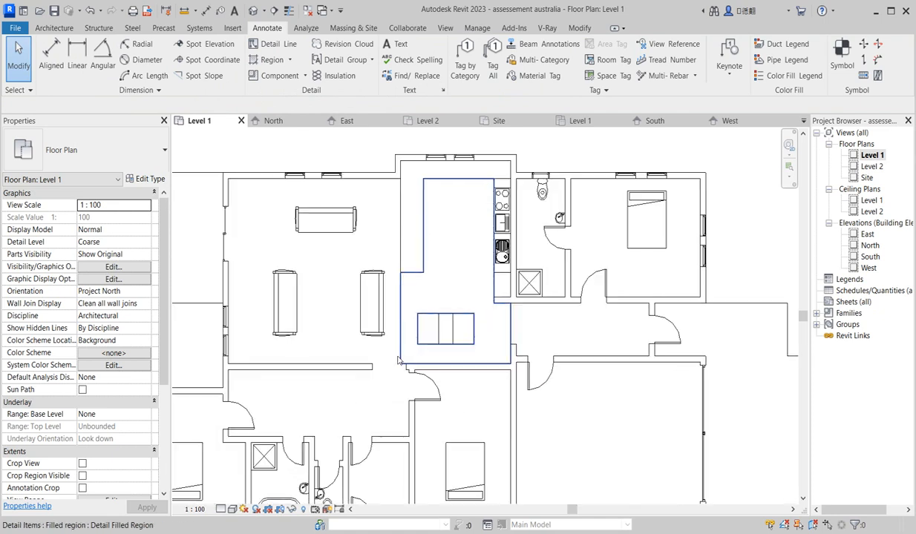
left_click(400, 361)
scroll(431, 336, "up", 3)
left_click(514, 68)
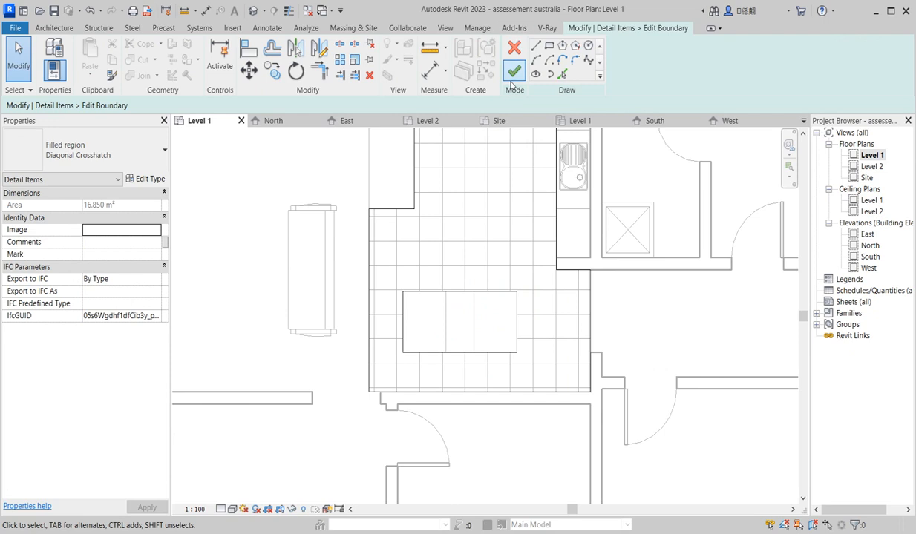
left_click(514, 71)
left_click(150, 180)
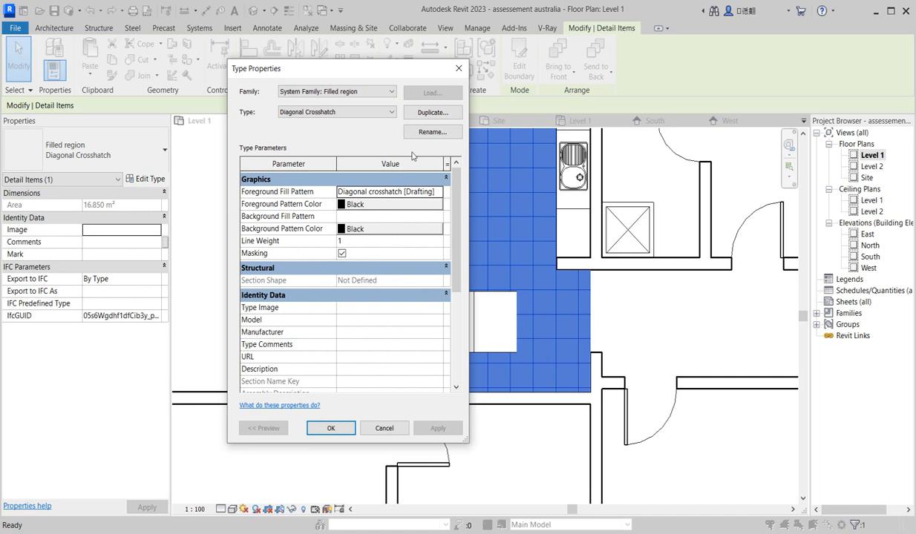
left_click(458, 68)
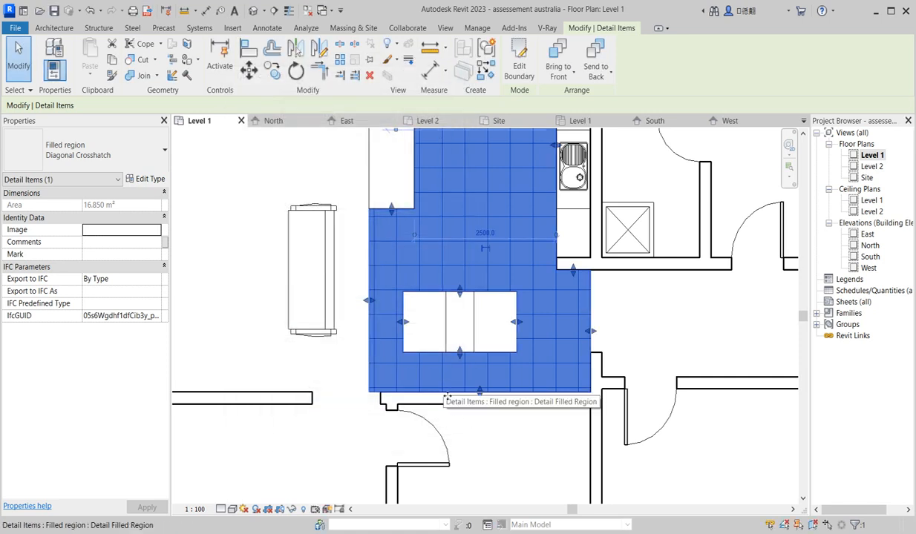
Step: Override the kitchen and dining filled region's graphics in this view with halftone and a surface transparency of 52
right_click(444, 383)
mouse_move(515, 192)
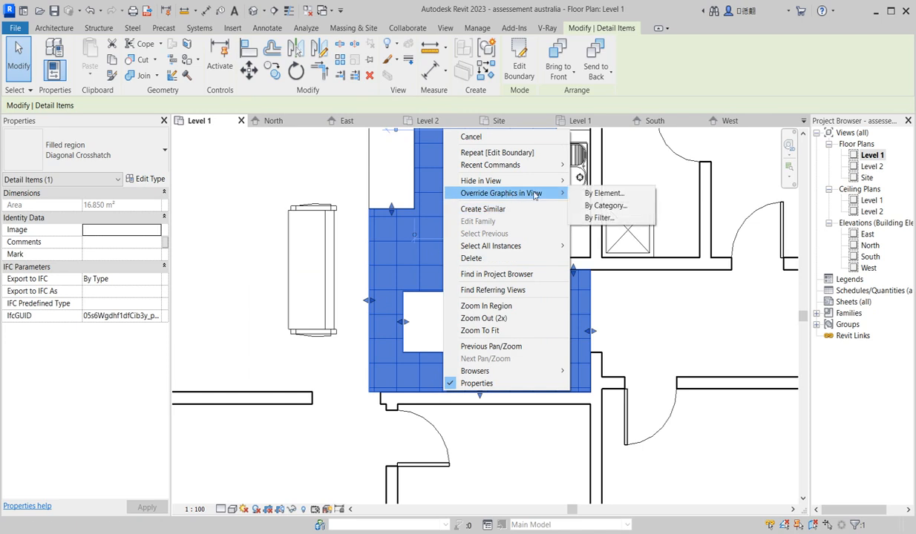
left_click(597, 195)
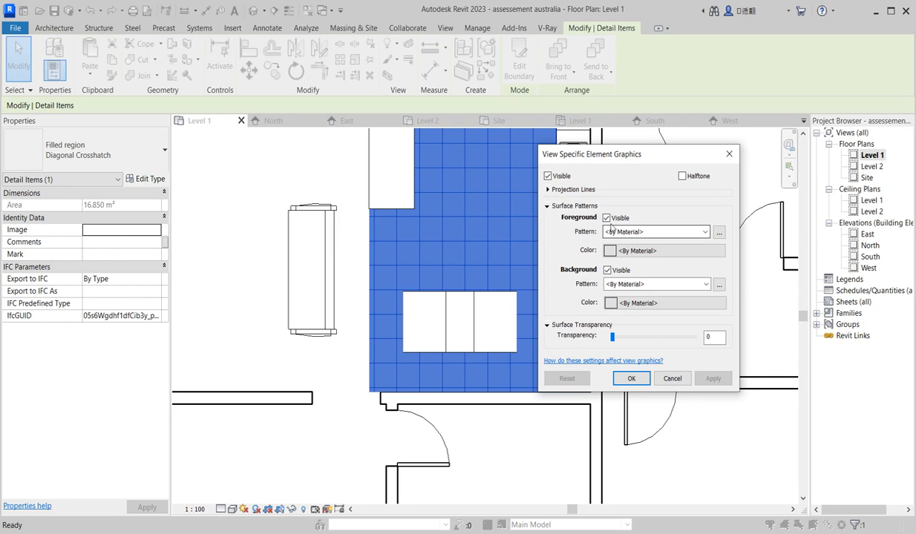
left_click(683, 177)
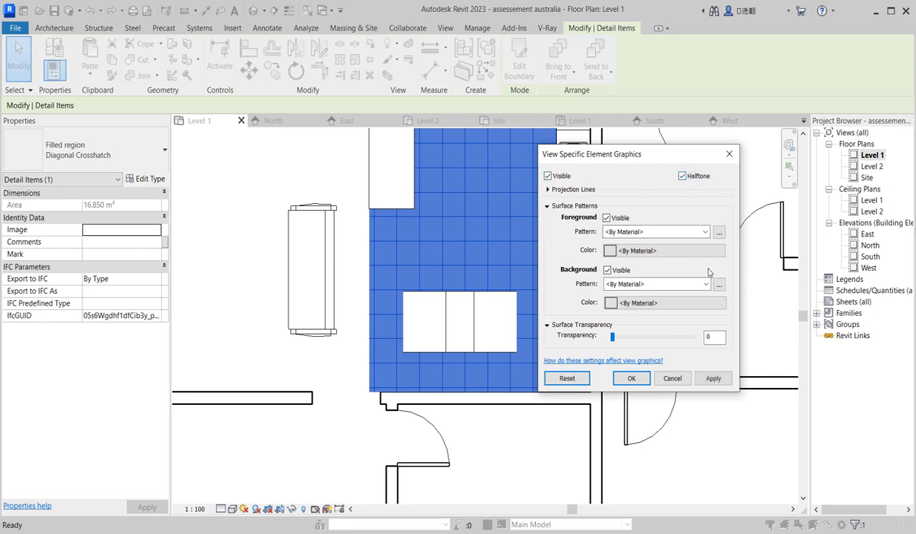
left_click(713, 379)
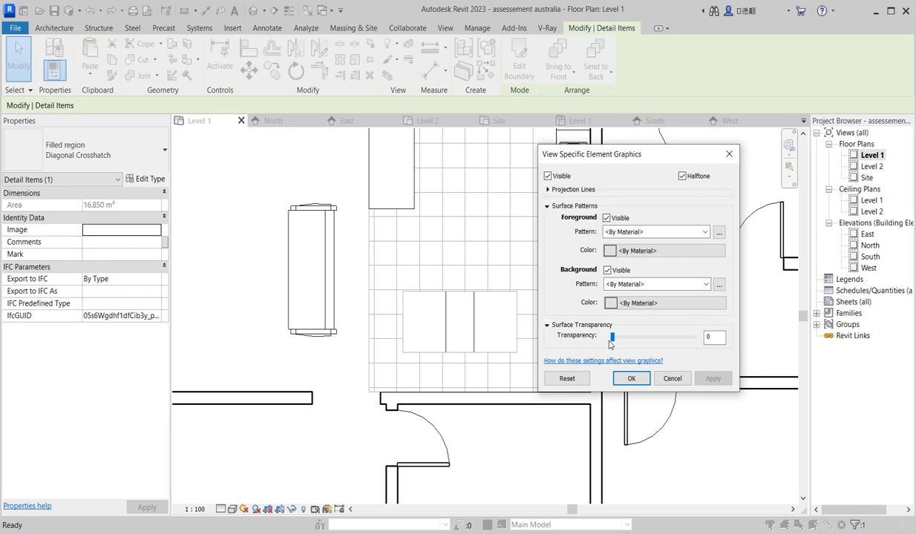
left_click_drag(612, 342, 635, 345)
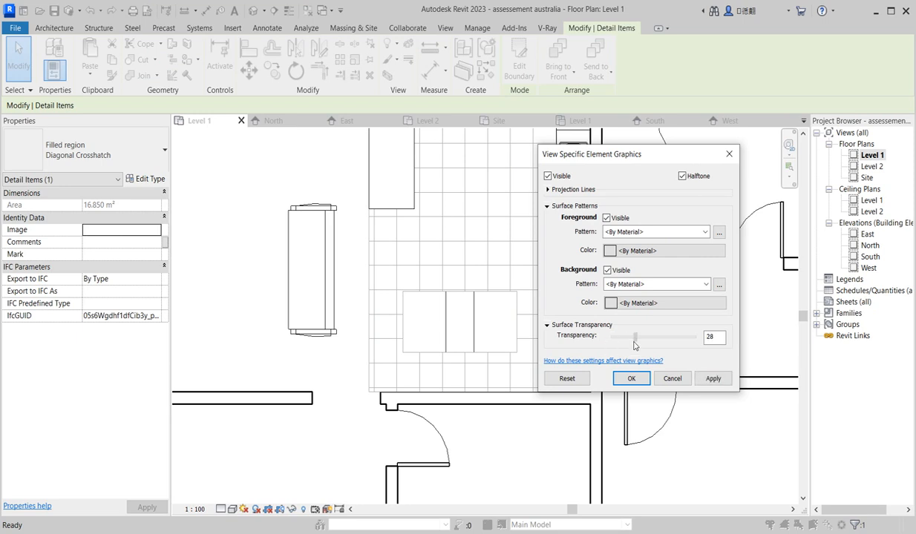
left_click(706, 381)
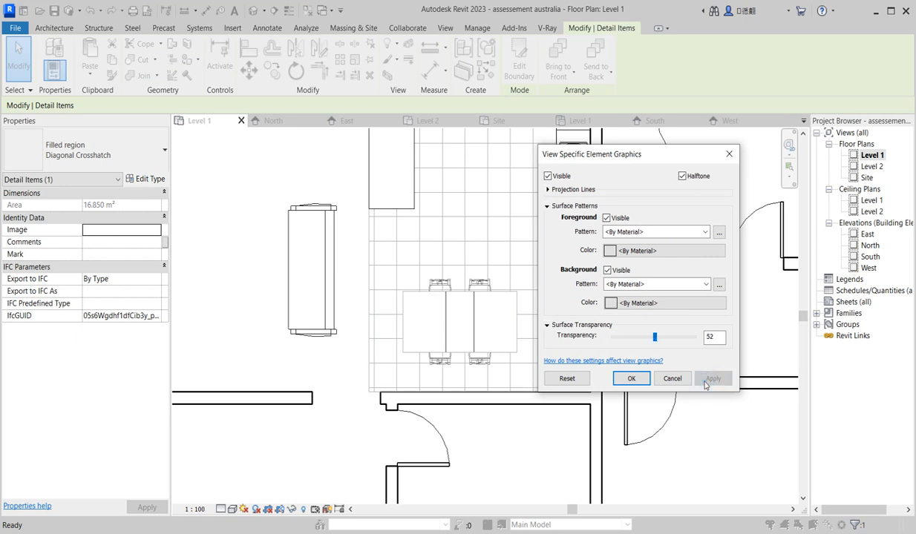
Step: Try a surface transparency of 100 with halftone turned off on the filled region
left_click_drag(658, 343, 672, 347)
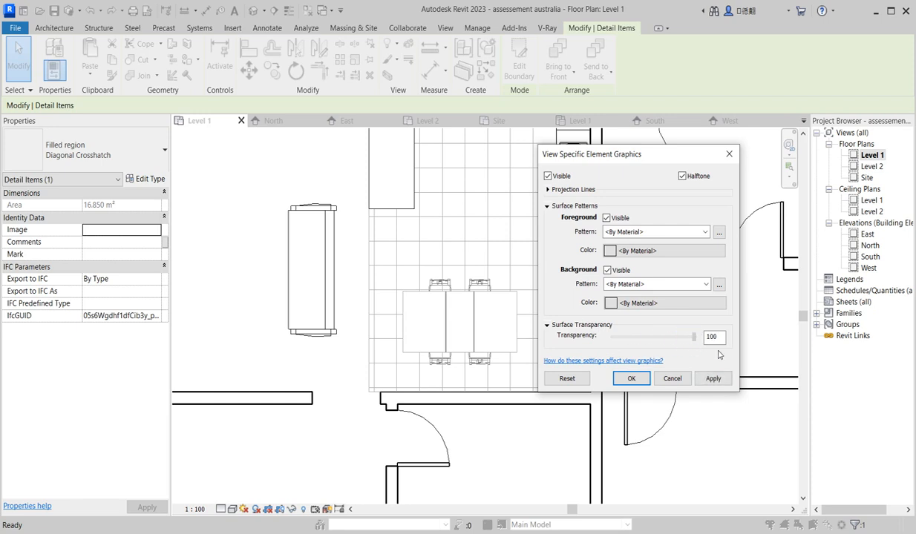
left_click(705, 380)
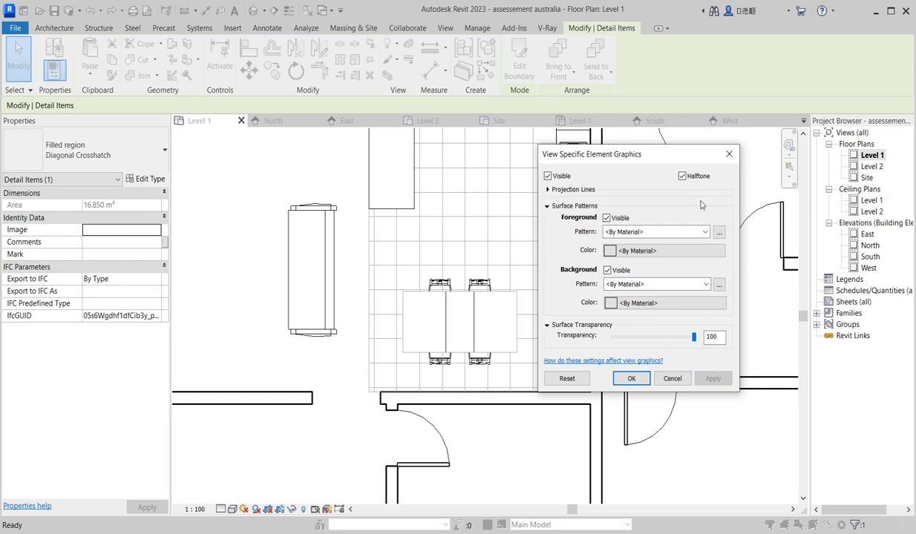
left_click(682, 176)
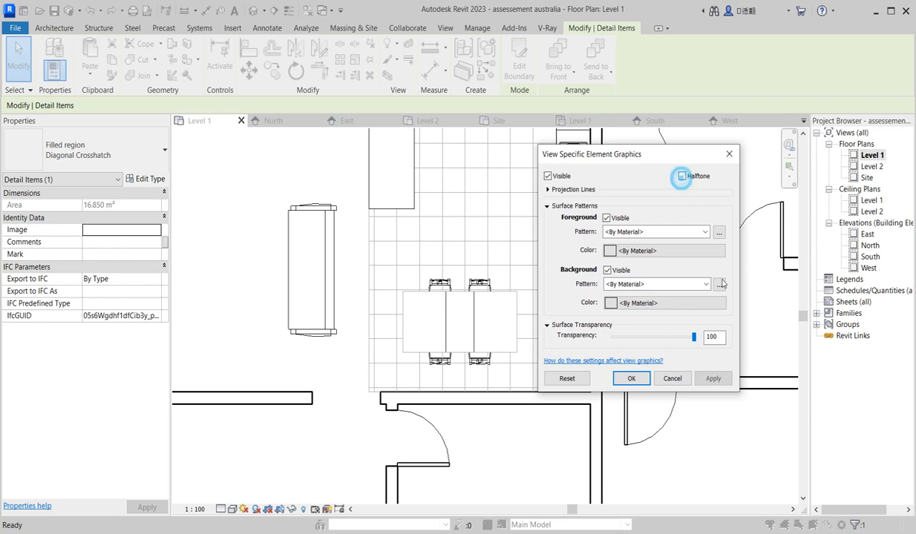
left_click(713, 379)
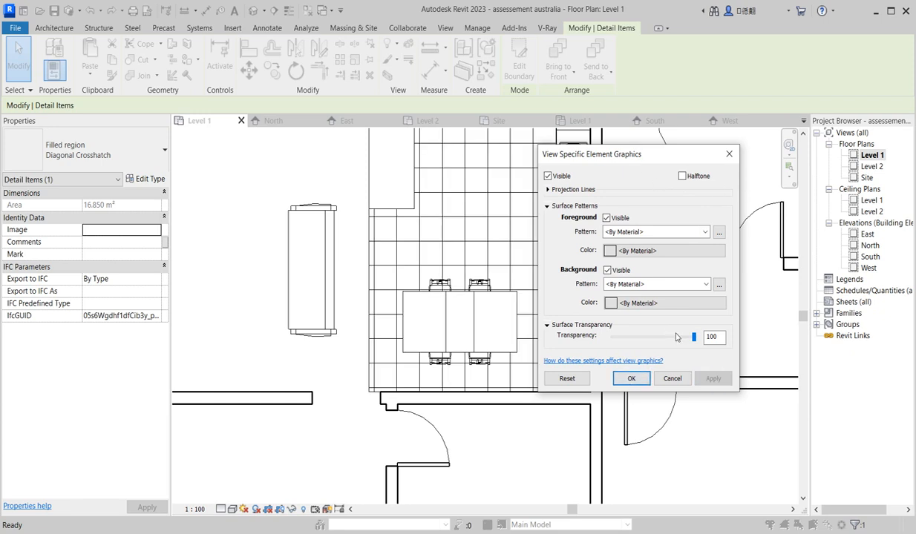
Step: Turn halftone back on, set the filled region's surface transparency to 52 and finish the graphics override
left_click(683, 176)
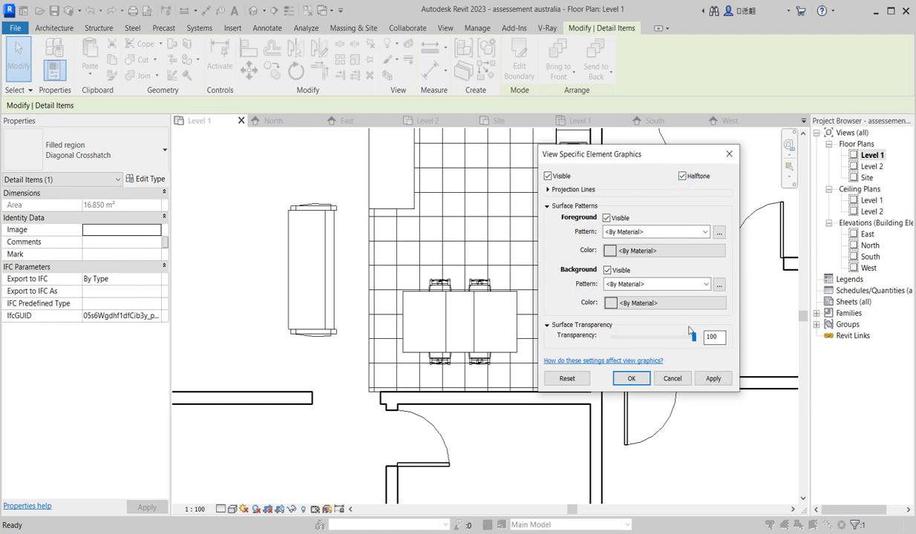
left_click_drag(691, 346, 655, 349)
left_click(711, 380)
left_click(631, 380)
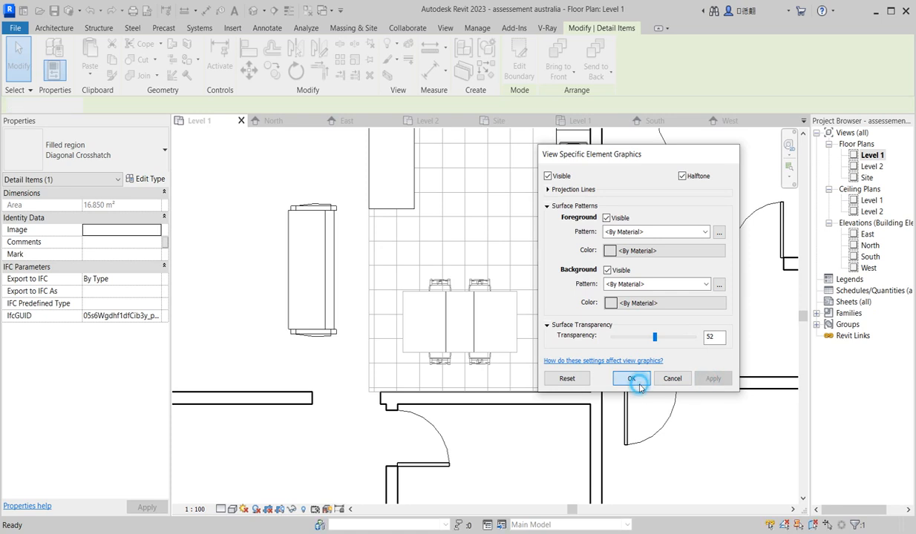
left_click(303, 179)
Step: Edit the filled region's boundary and add lines along the four inner wall faces of the two-door room beside the toilet
scroll(453, 299, "down", 5)
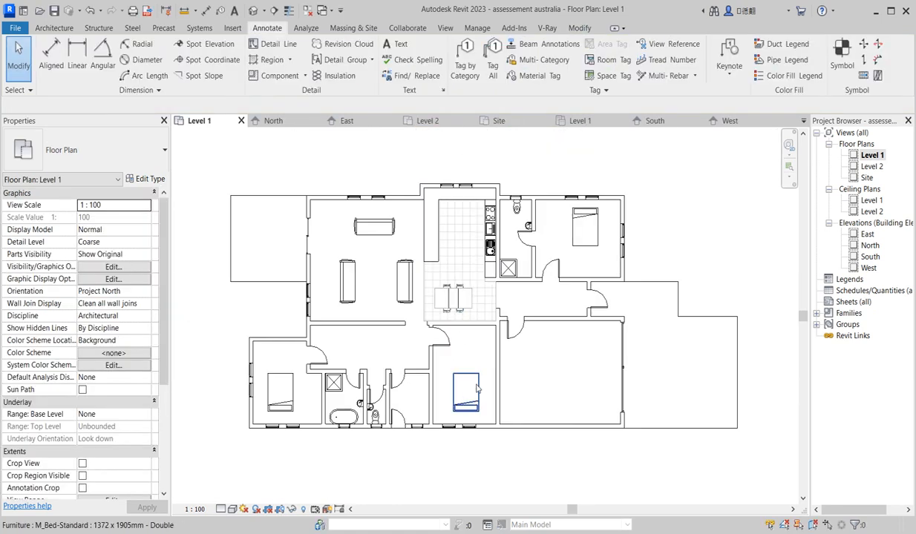
left_click(421, 283)
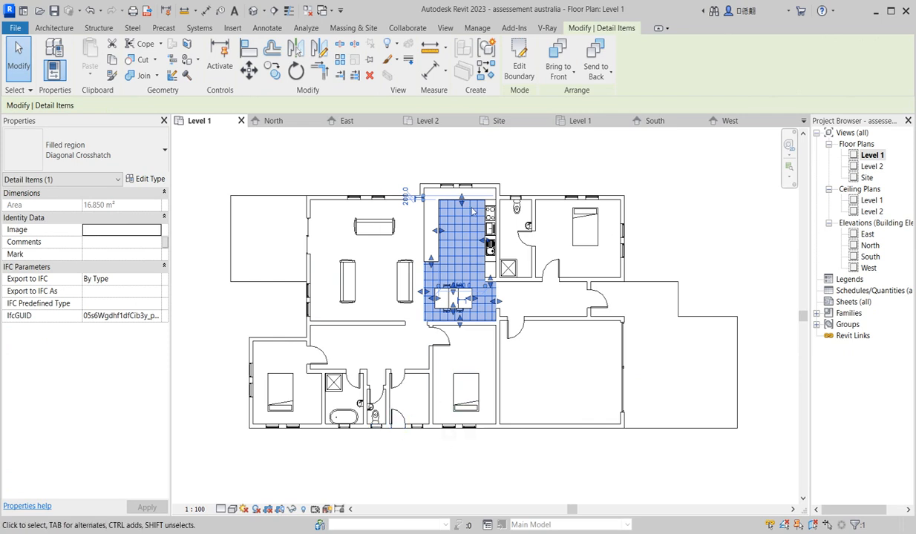
left_click(519, 68)
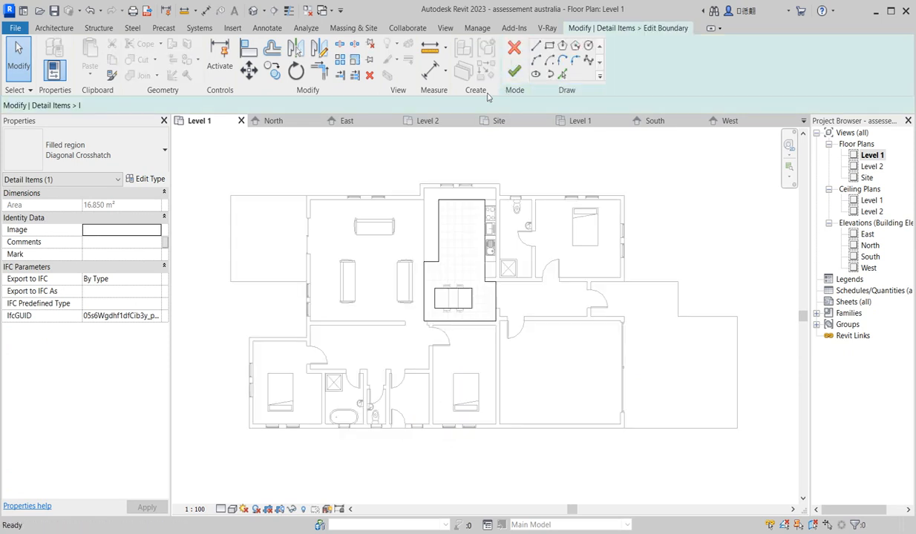
left_click(562, 73)
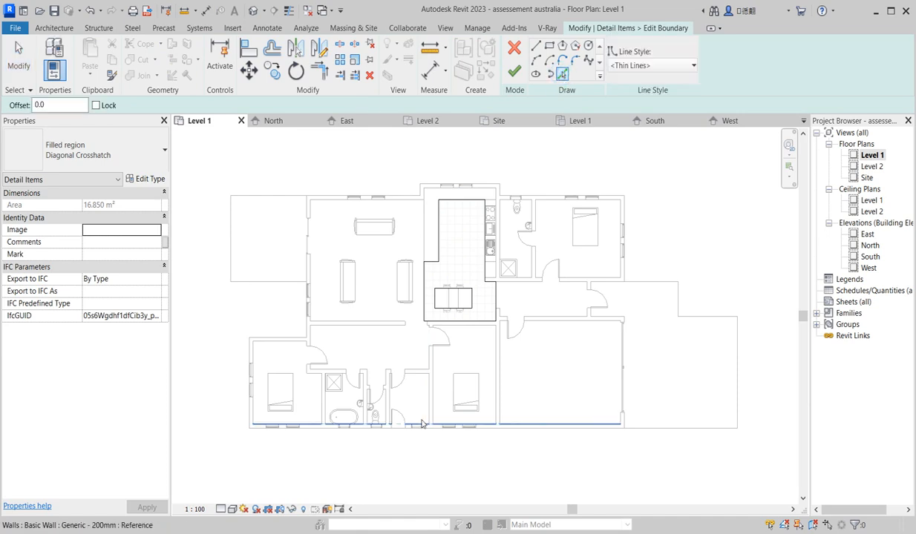
scroll(408, 349, "up", 3)
left_click(409, 331)
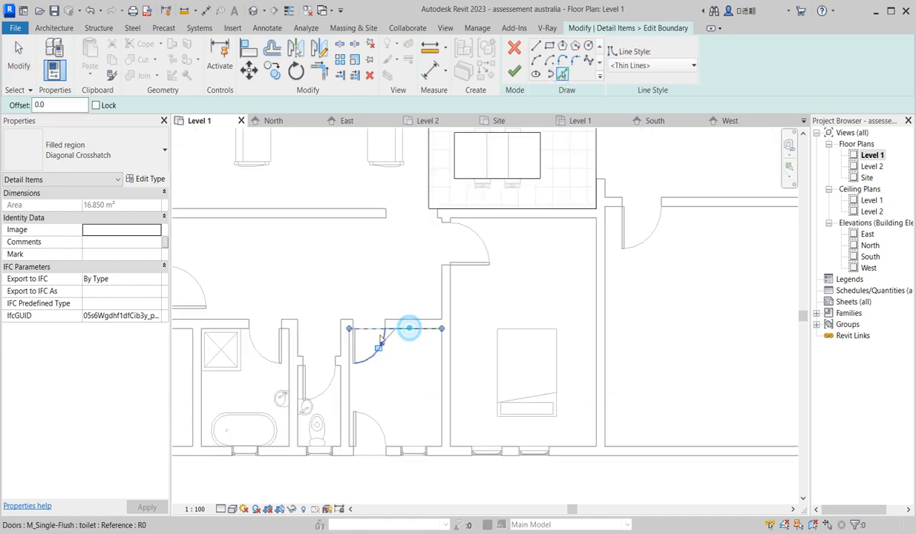
left_click(350, 383)
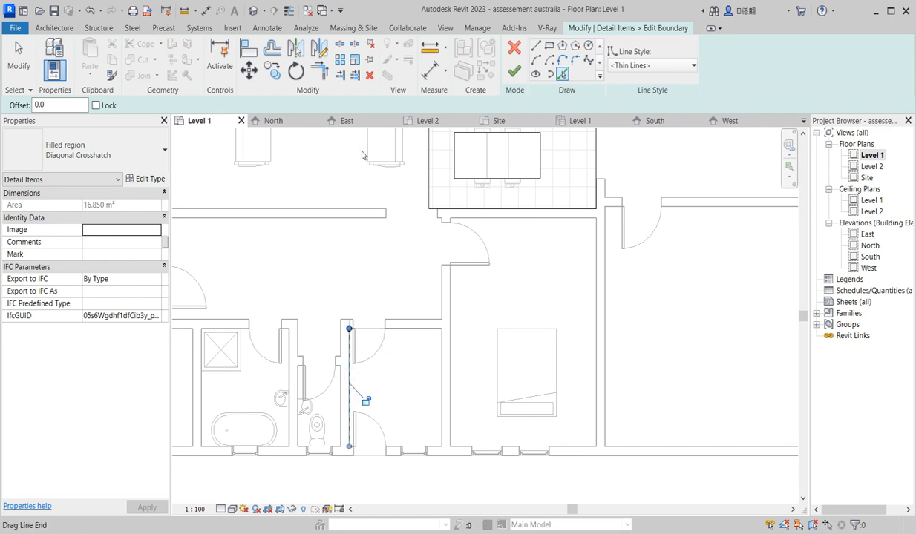
left_click(387, 446)
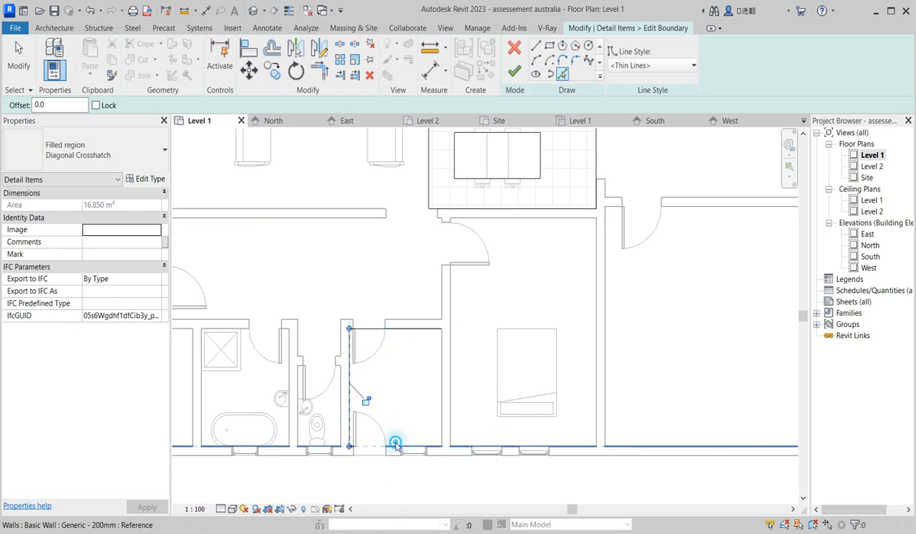
left_click(439, 390)
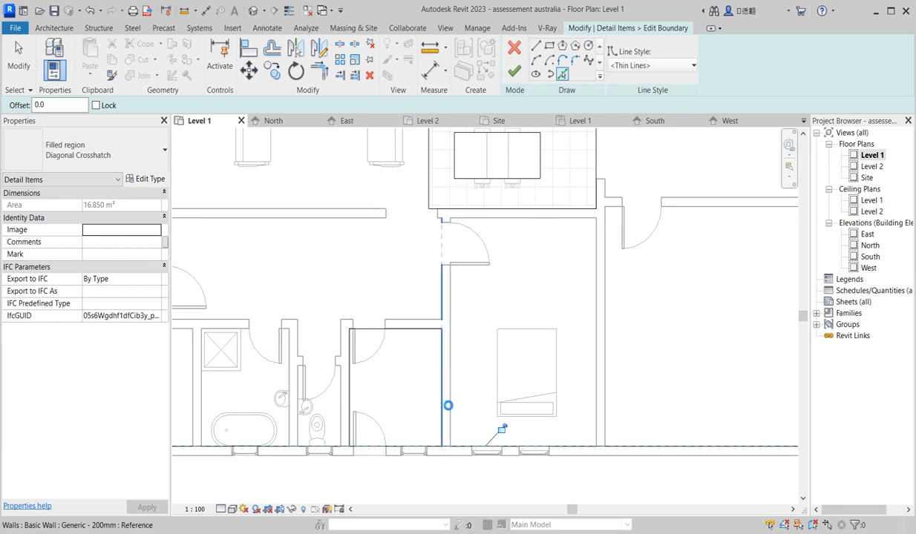
Step: Add boundary lines along both side walls and the doorway wall of the toilet room
scroll(368, 374, "down", 1)
scroll(354, 383, "up", 2)
left_click(344, 390)
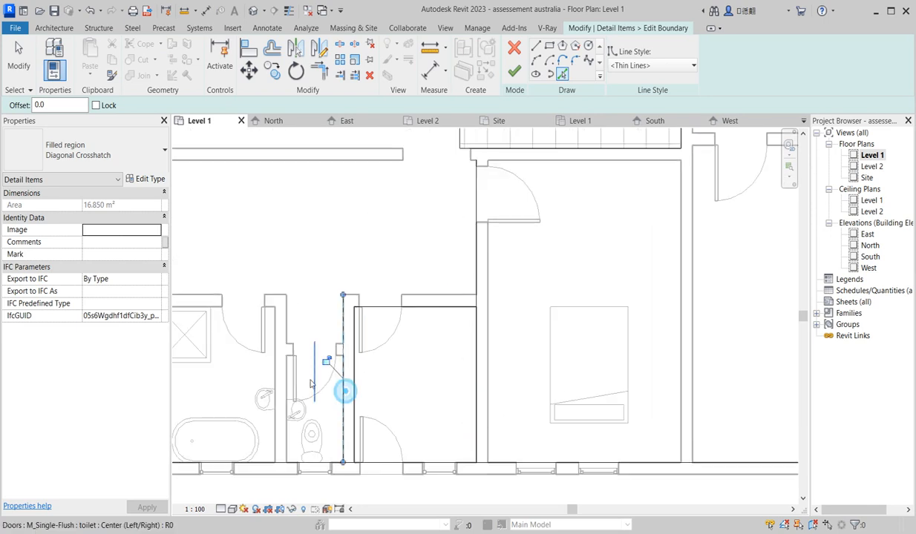
scroll(292, 360, "up", 2)
left_click(285, 357)
left_click(283, 397)
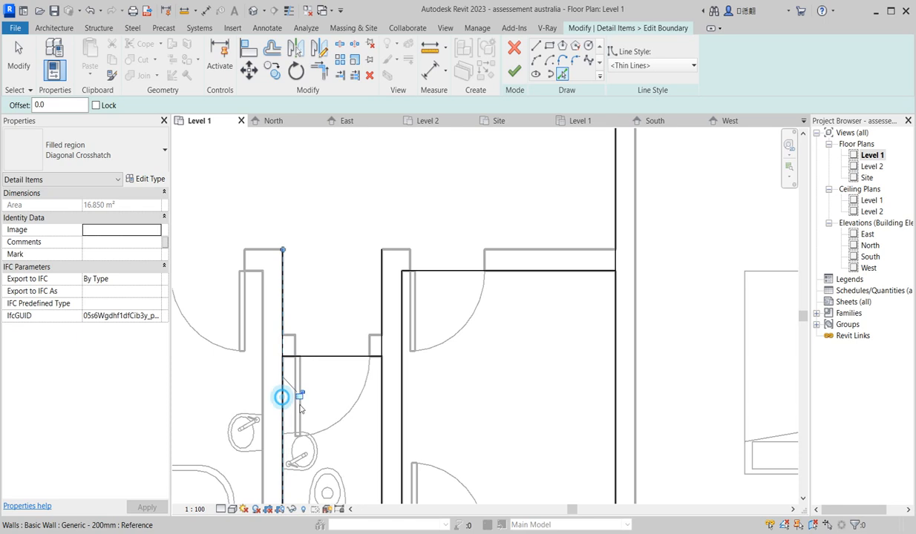
scroll(318, 409, "down", 3)
scroll(342, 484, "up", 2)
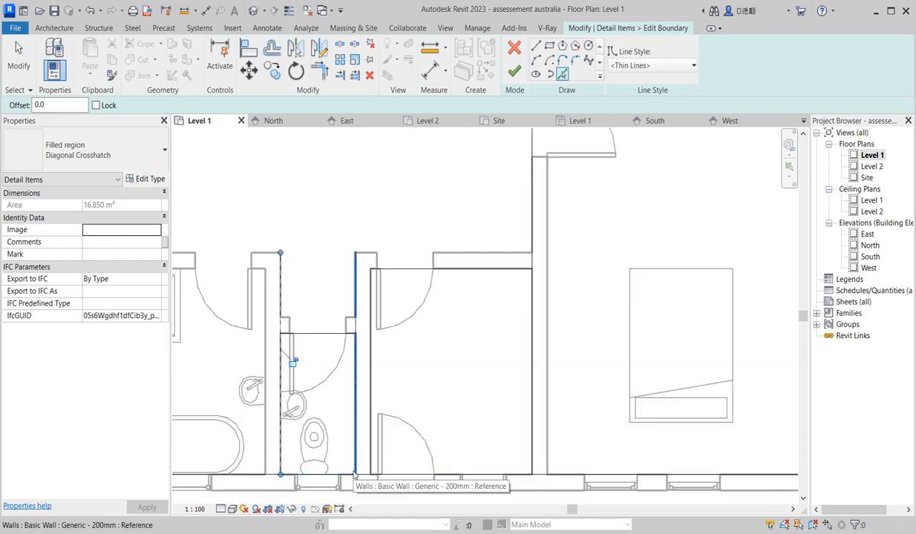
Step: Add boundary lines along the inner faces of the bathroom's side walls and upper wall
scroll(266, 437, "down", 3)
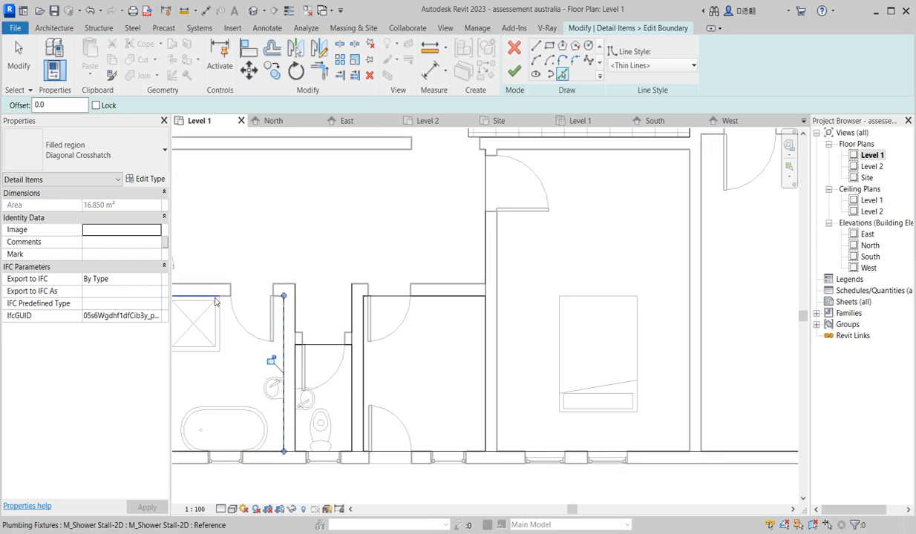
scroll(245, 356, "down", 2)
left_click(238, 335)
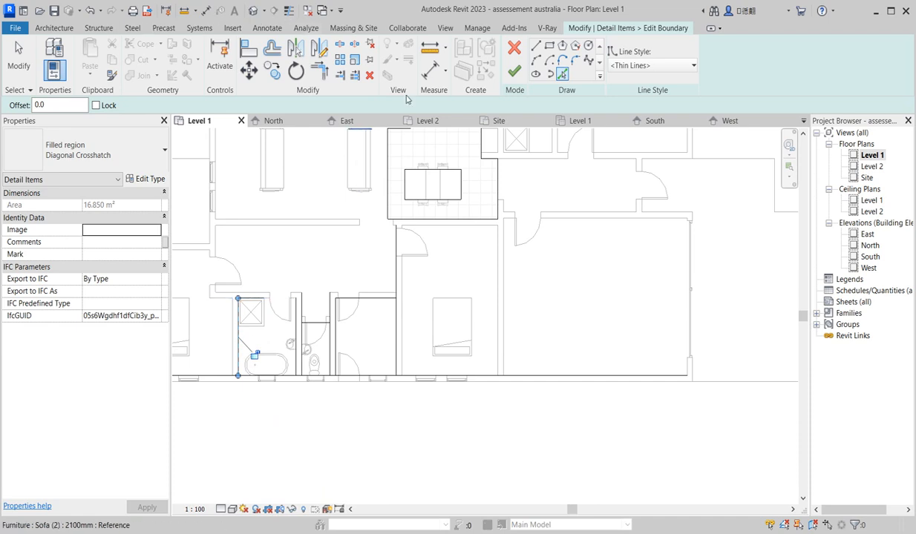
Step: Split the long lower boundary line at the bathroom's lower-right corner and the two-door room's lower-left corner
left_click(339, 45)
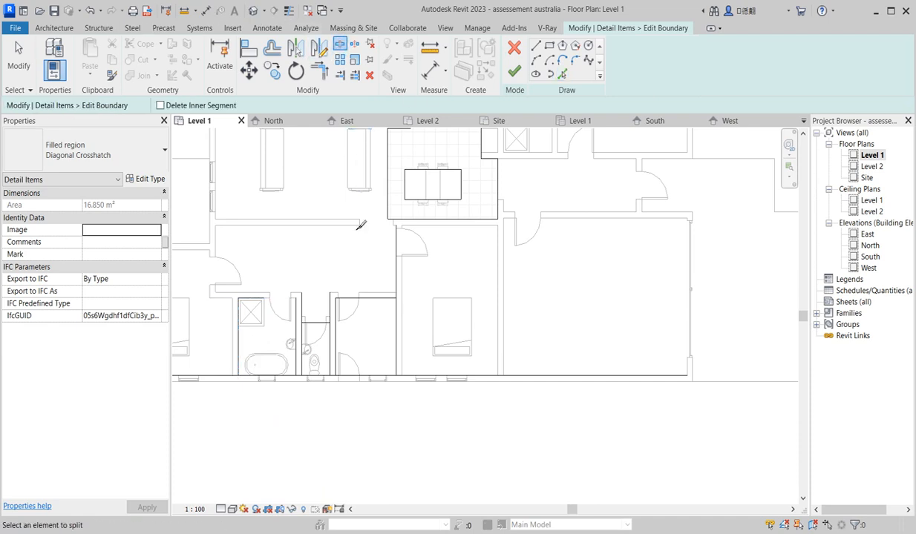
scroll(317, 360, "up", 3)
left_click(294, 364)
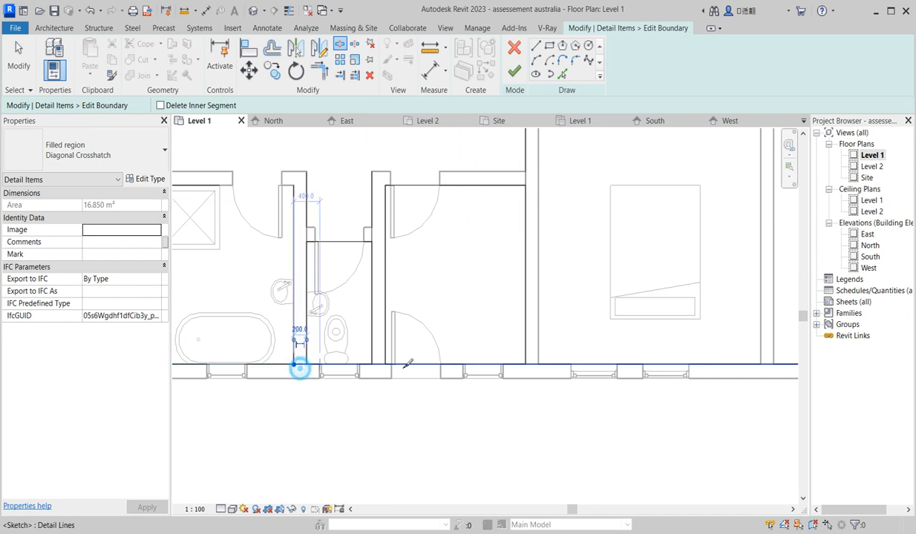
left_click(385, 365)
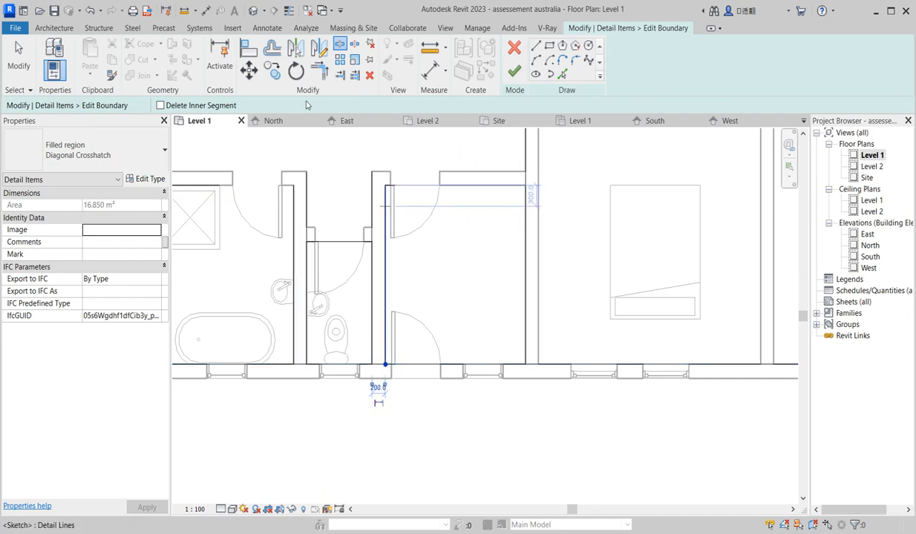
Step: Trim the boundary lines of the two-door room beside the toilet to a closed rectangle
left_click(320, 70)
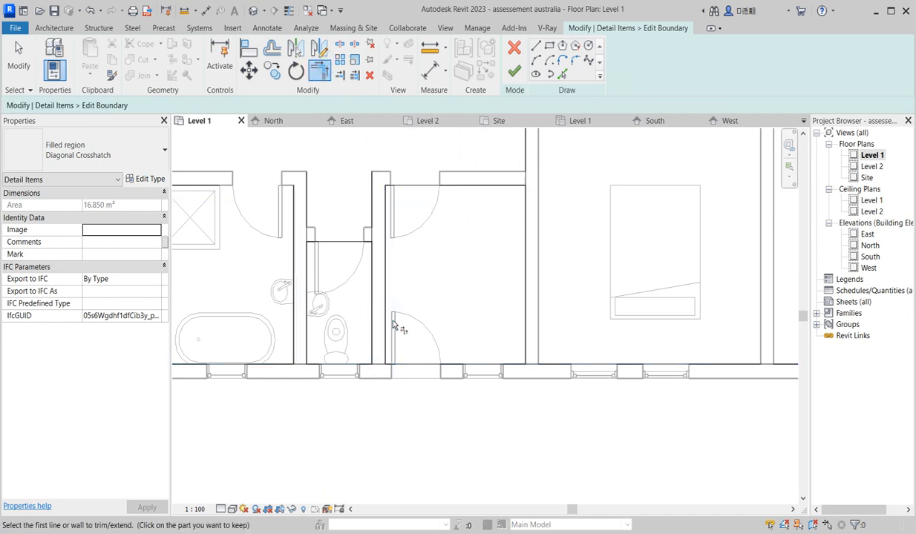
left_click(452, 306)
left_click(482, 362)
left_click(525, 326)
left_click(501, 186)
left_click(525, 208)
scroll(441, 221, "down", 2)
scroll(427, 236, "up", 2)
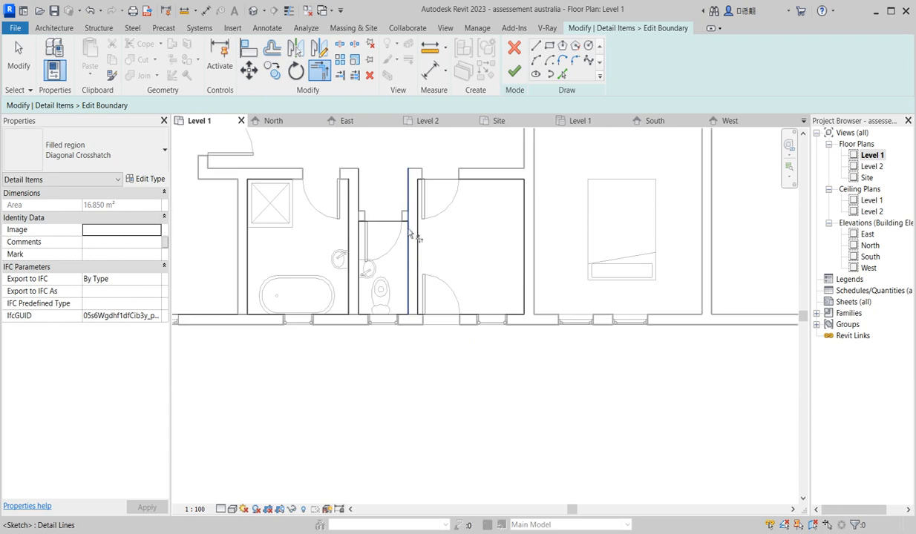
Step: Trim the toilet room's boundary lines to each other at its corners
left_click(397, 222)
left_click(406, 241)
left_click(390, 313)
left_click(406, 295)
left_click(378, 314)
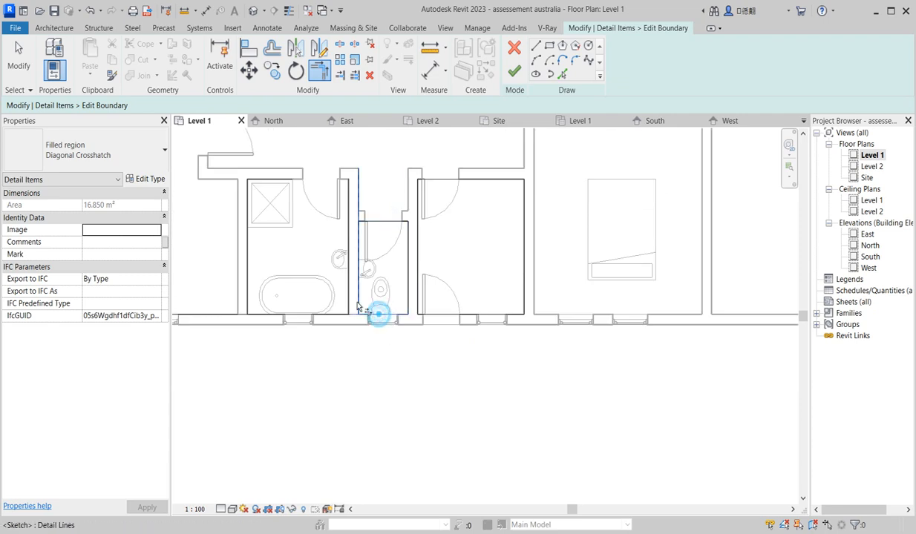
Step: Trim the bathroom's upper and right-hand boundary lines to meet at their corner
scroll(388, 172, "down", 1)
left_click(299, 183)
left_click(354, 199)
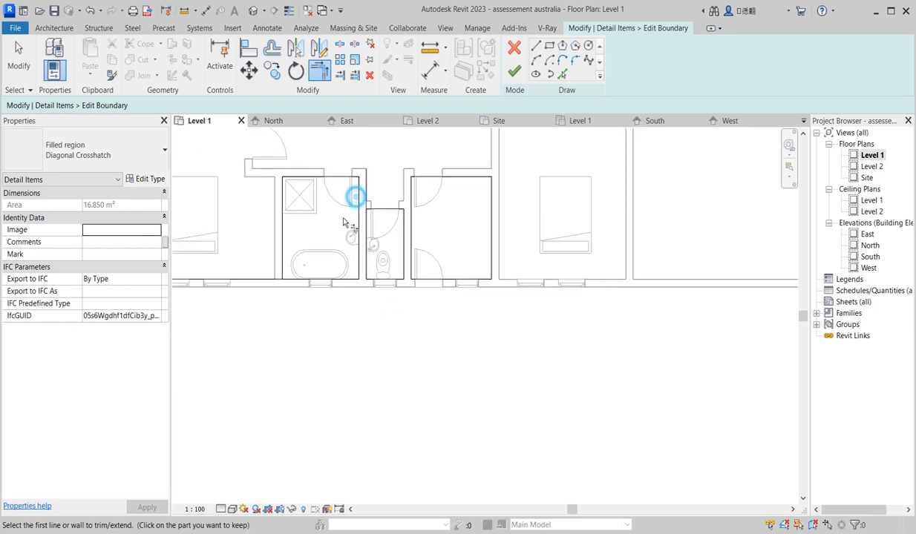
Step: Trim a corner of the bathroom's hatch boundary and try to finish the filled region sketch
left_click(306, 282)
left_click(283, 251)
scroll(438, 259, "down", 3)
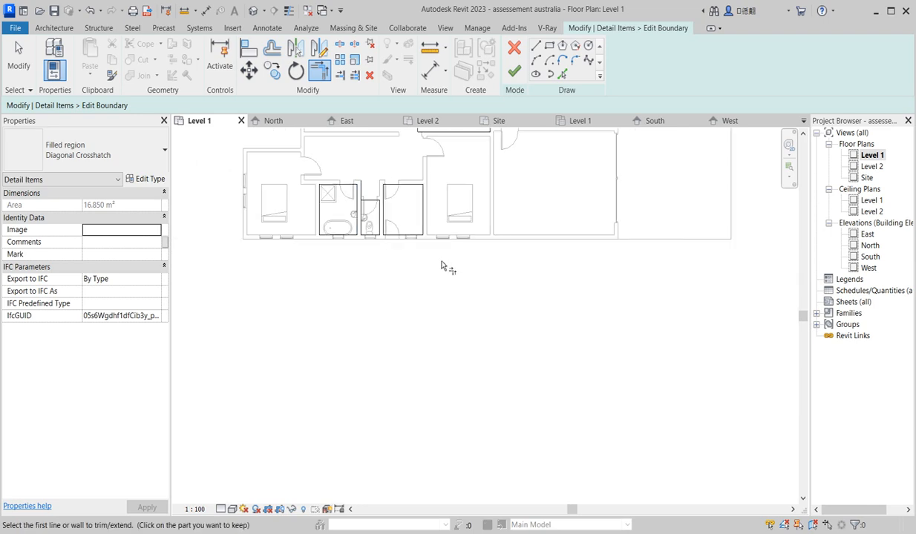
scroll(416, 233, "down", 1)
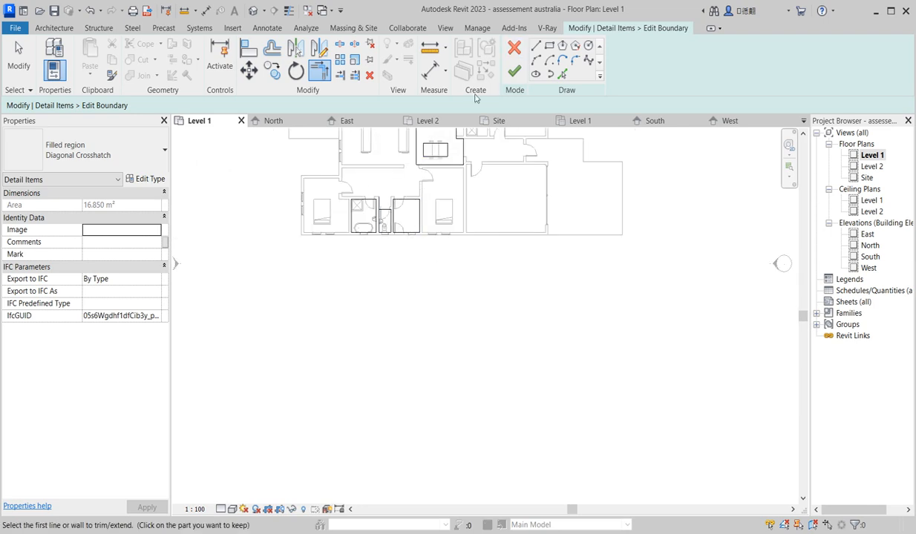
left_click(515, 70)
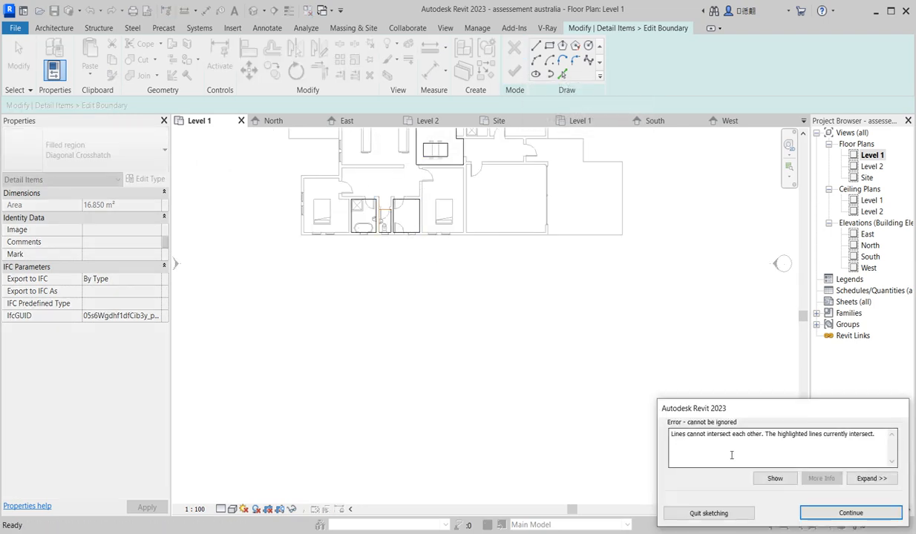
left_click(848, 513)
Step: Trim the intersecting boundary lines around the small toilet room and finish the filled region sketch
scroll(409, 215, "up", 2)
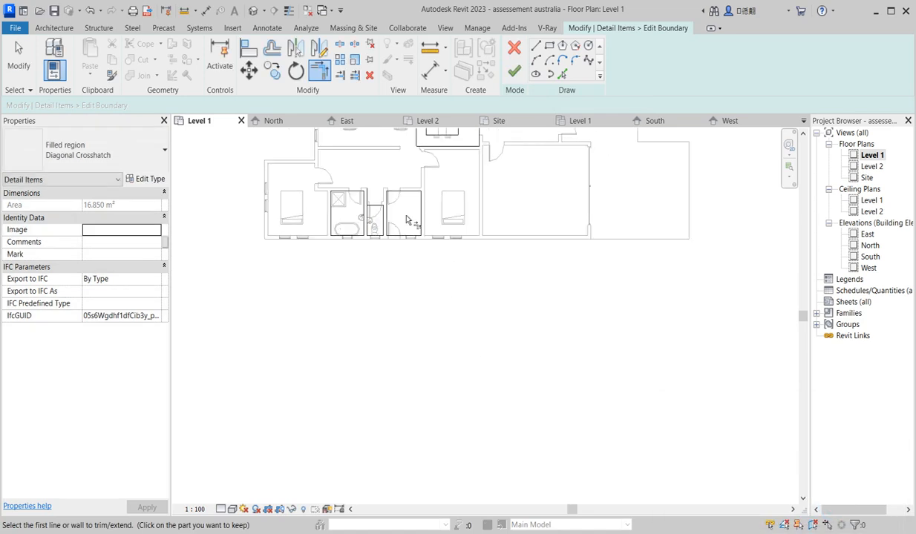
left_click(370, 198)
left_click(362, 206)
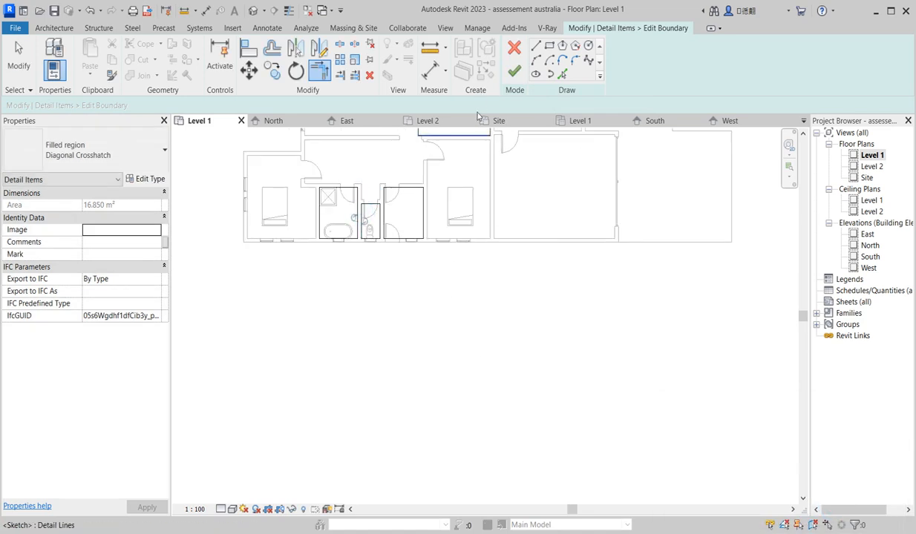
left_click(514, 70)
left_click(460, 303)
scroll(458, 301, "down", 3)
scroll(446, 240, "up", 2)
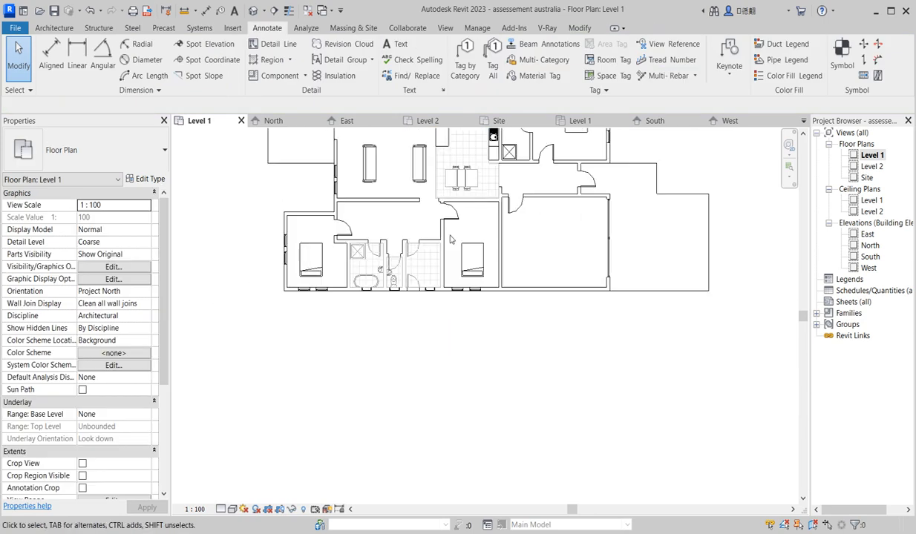
Step: Create a similar filled region with a rectangular boundary covering the patio outside the living room
left_click(439, 190)
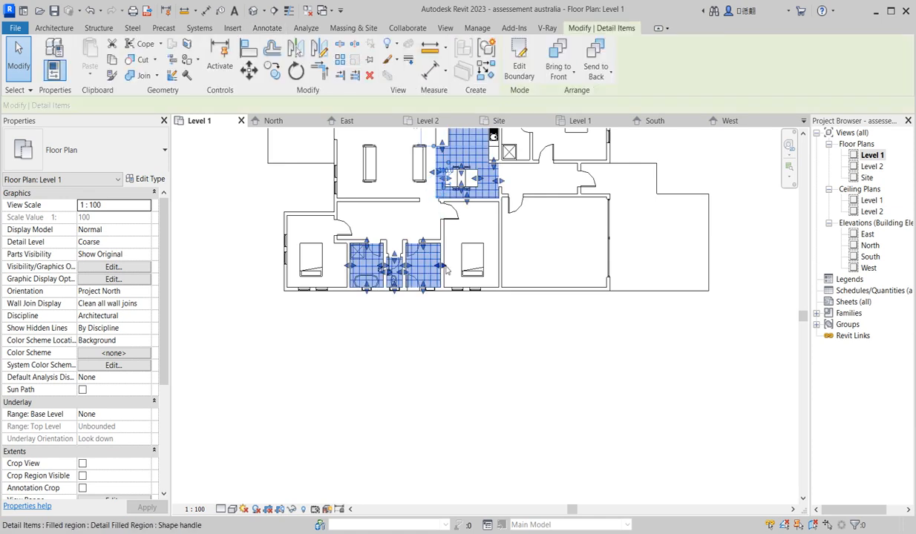
left_click(471, 63)
scroll(412, 353, "down", 2)
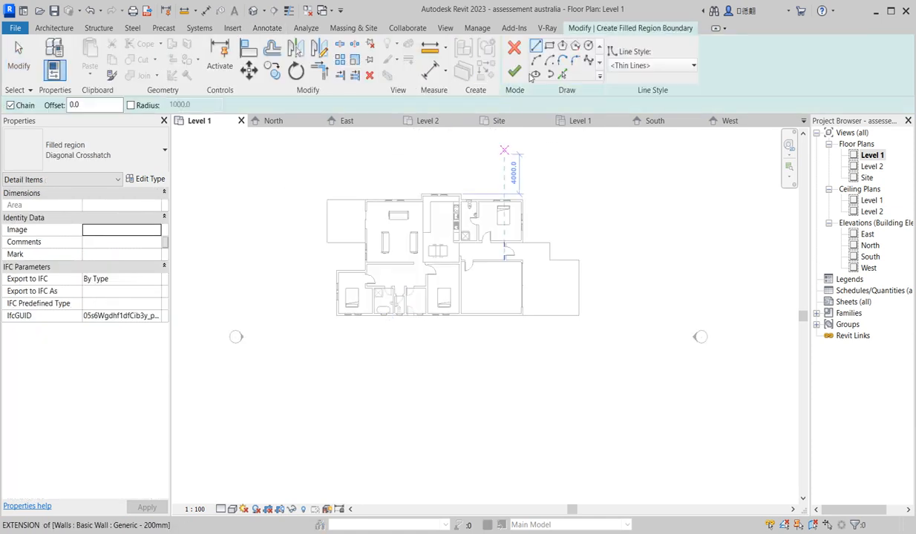
left_click(550, 46)
scroll(354, 201, "up", 2)
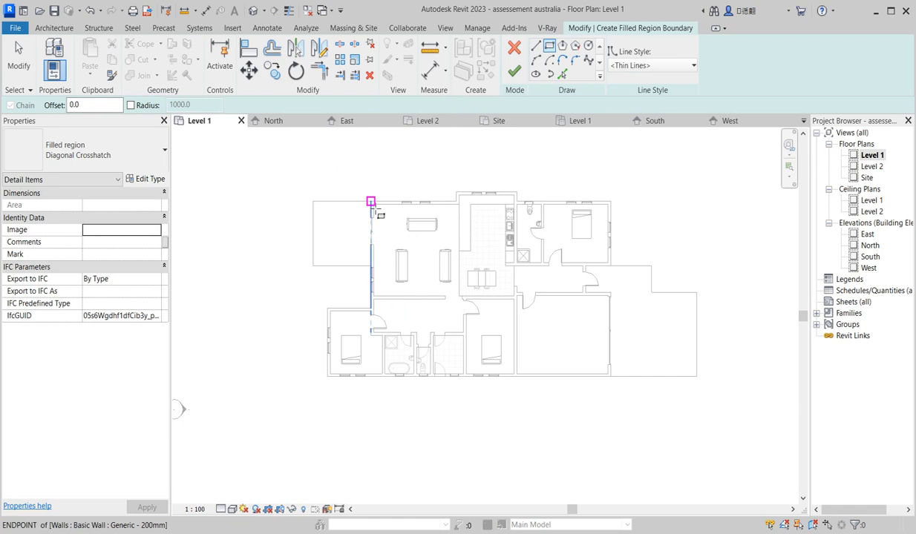
left_click(313, 265)
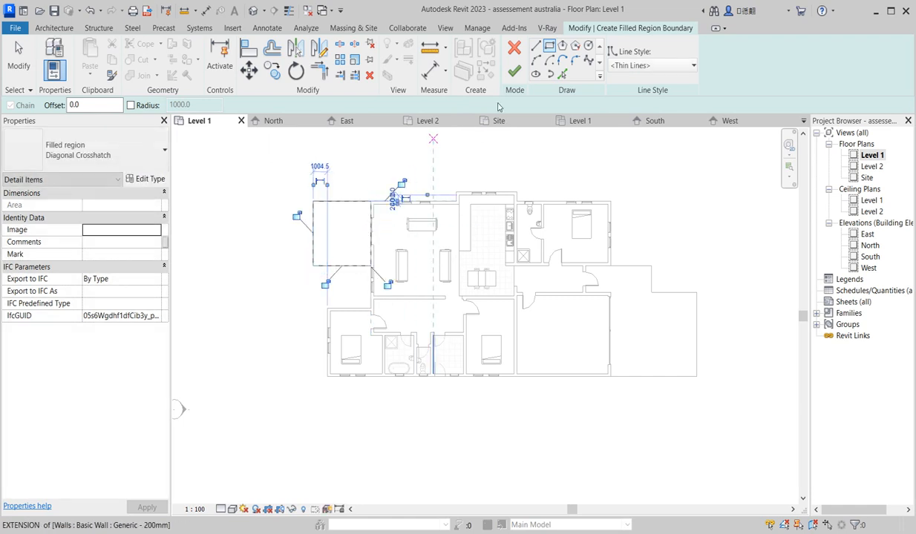
left_click(512, 71)
left_click(262, 251)
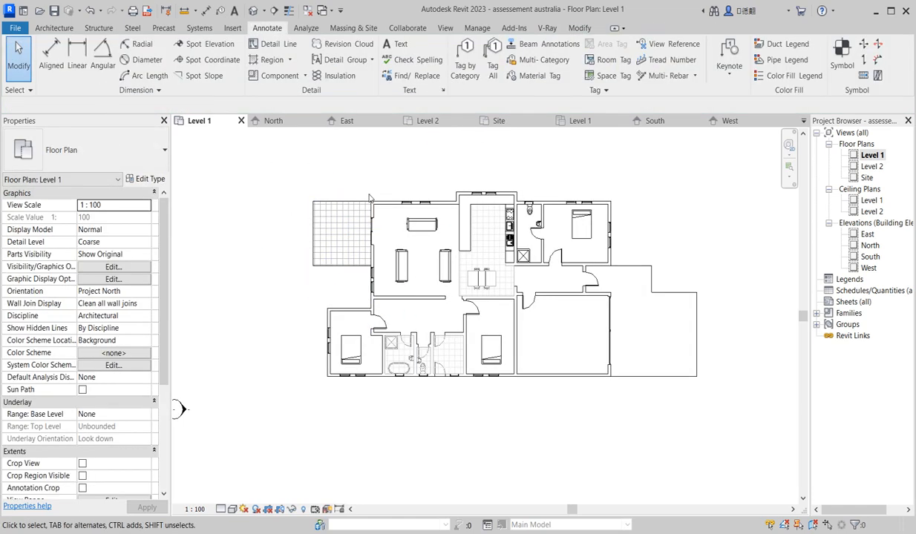
Step: Examine the patio filled region's view-specific element graphics settings and accept them as they are
left_click(358, 205)
right_click(357, 203)
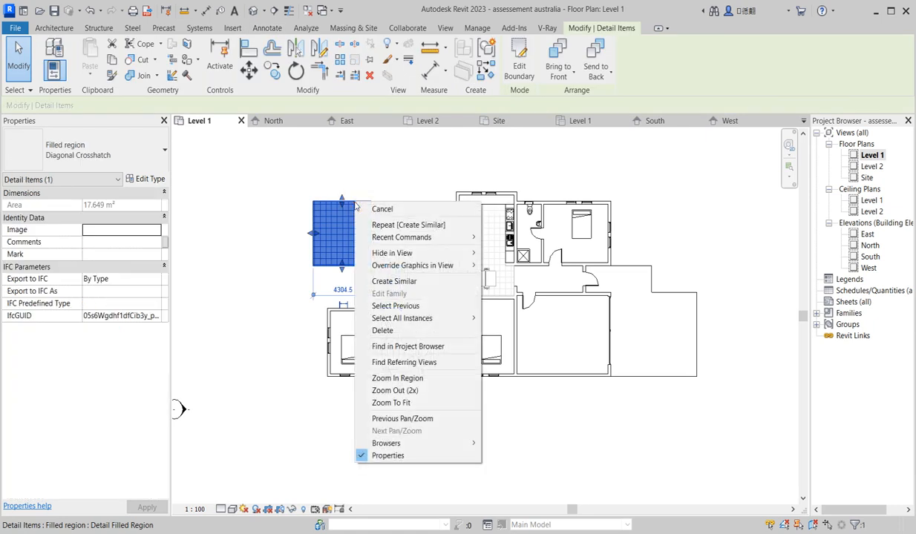
mouse_move(450, 257)
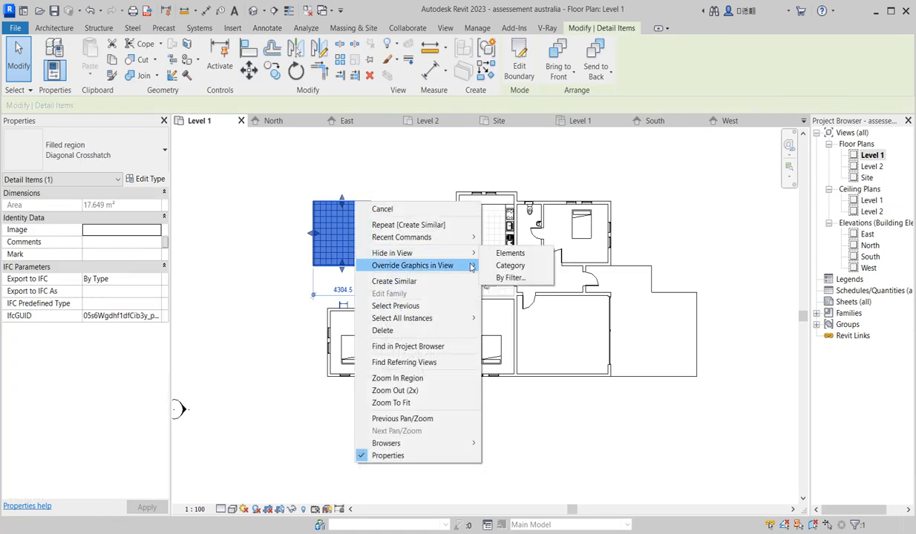
left_click(500, 266)
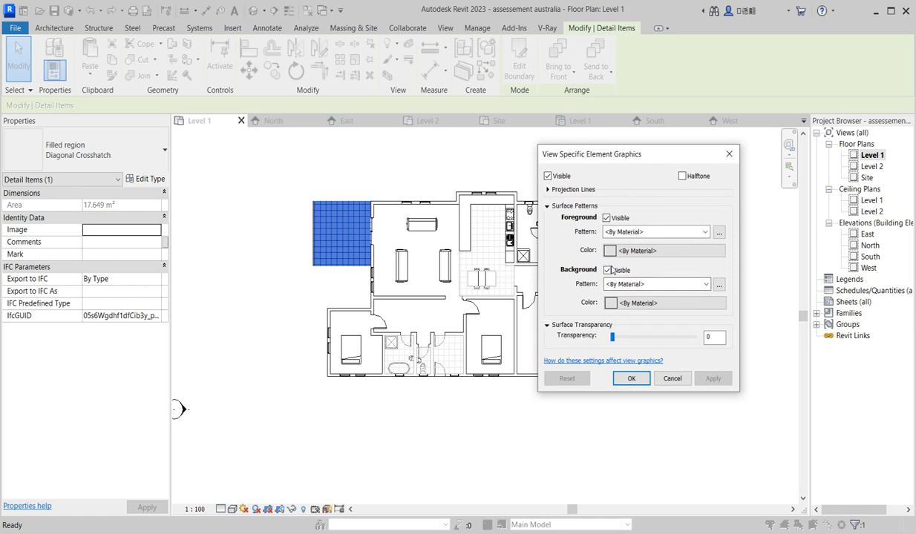
left_click(631, 378)
left_click(348, 174)
Step: Shift the patio filled region's north edge slightly inside the slab outline
scroll(321, 253, "up", 3)
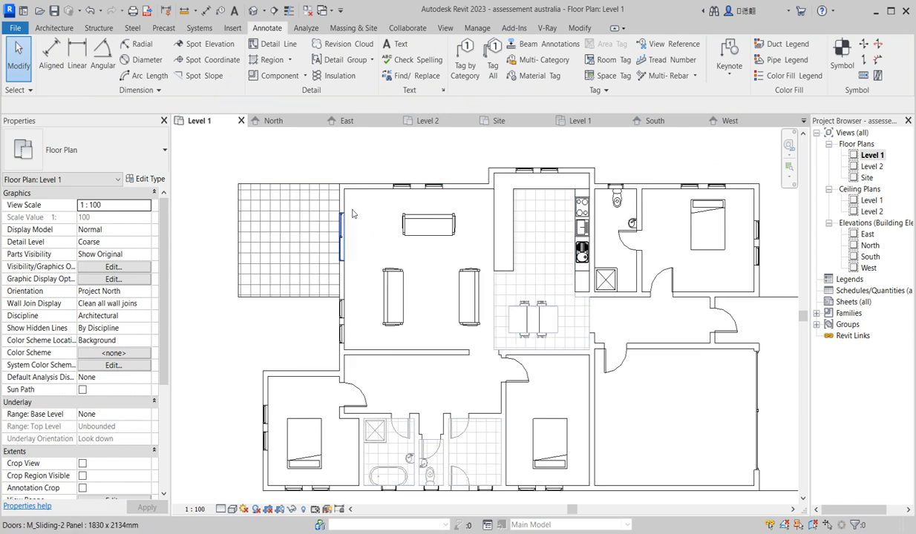
scroll(311, 215, "down", 4)
scroll(327, 222, "up", 3)
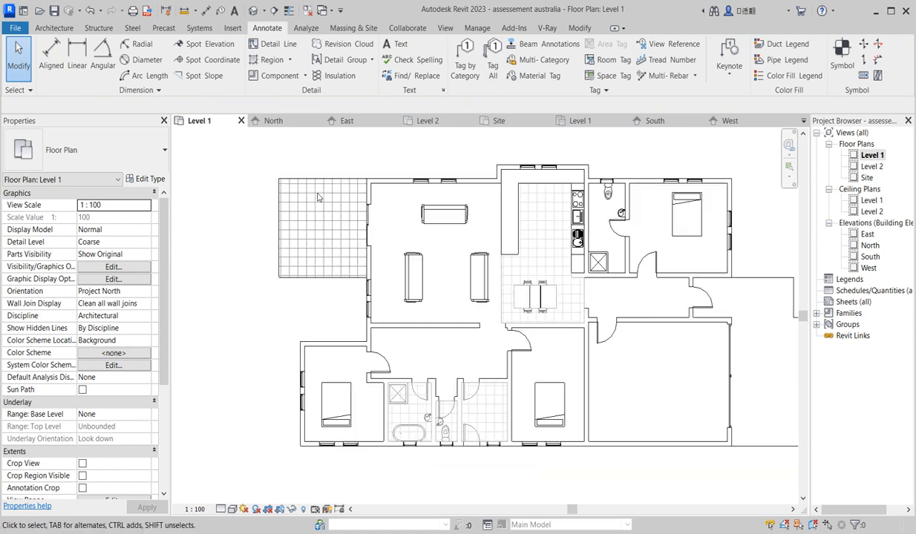
left_click(324, 186)
scroll(325, 186, "up", 2)
left_click_drag(322, 175, 323, 184)
scroll(324, 183, "up", 2)
scroll(322, 185, "up", 1)
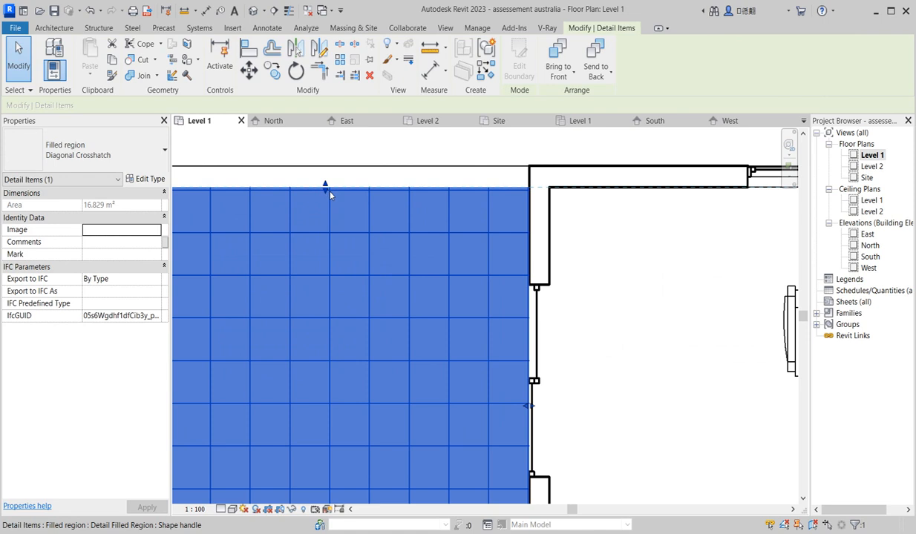
left_click_drag(322, 188, 327, 176)
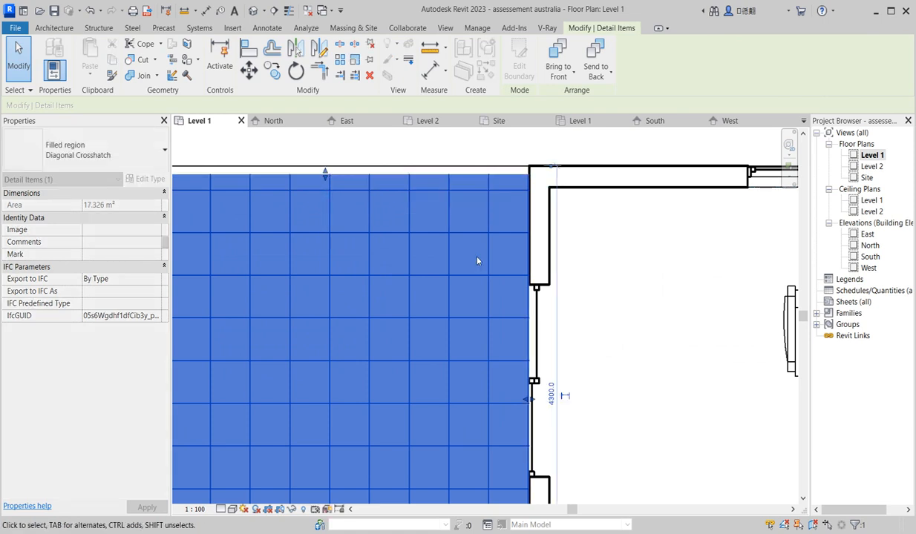
Step: Pull the patio filled region's west and south edges slightly inside the slab outline
scroll(309, 254, "down", 4)
scroll(309, 253, "up", 3)
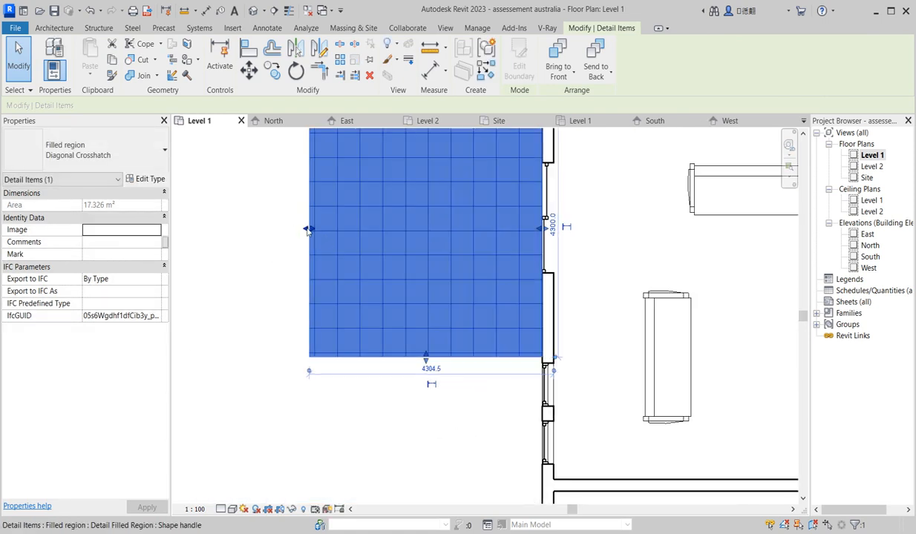
left_click_drag(310, 230, 315, 230)
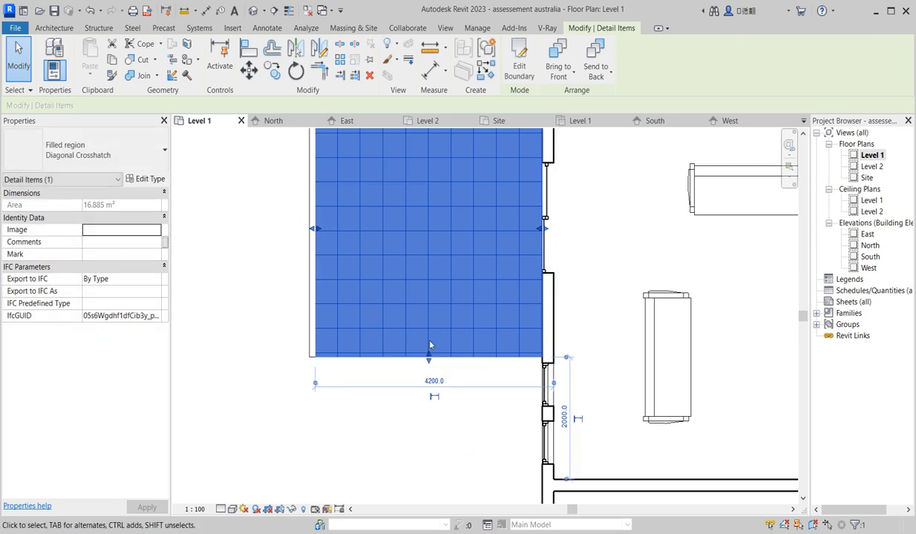
scroll(428, 357, "up", 3)
mouse_move(431, 356)
left_mouse_down()
mouse_move(438, 347)
mouse_move(439, 363)
left_mouse_up()
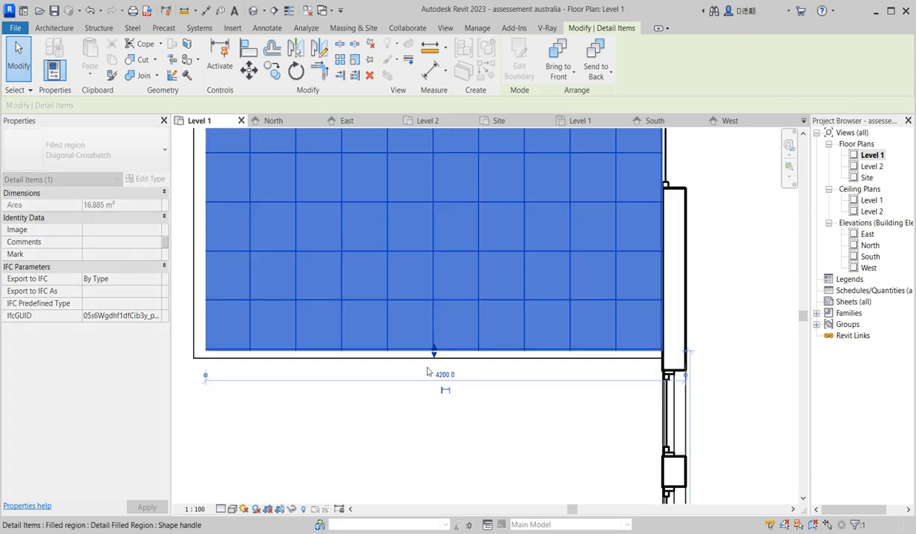
left_click(360, 403)
scroll(421, 406, "down", 5)
scroll(421, 406, "down", 3)
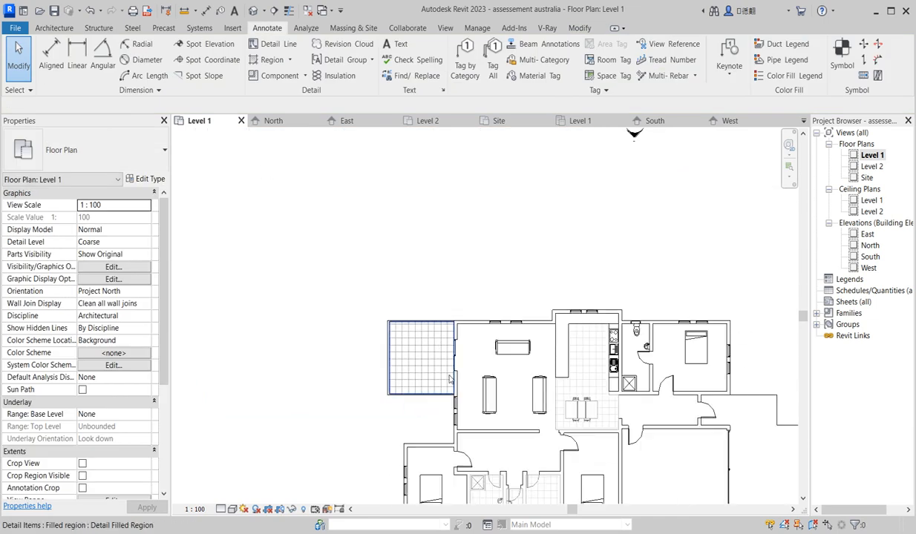
scroll(421, 282, "down", 1)
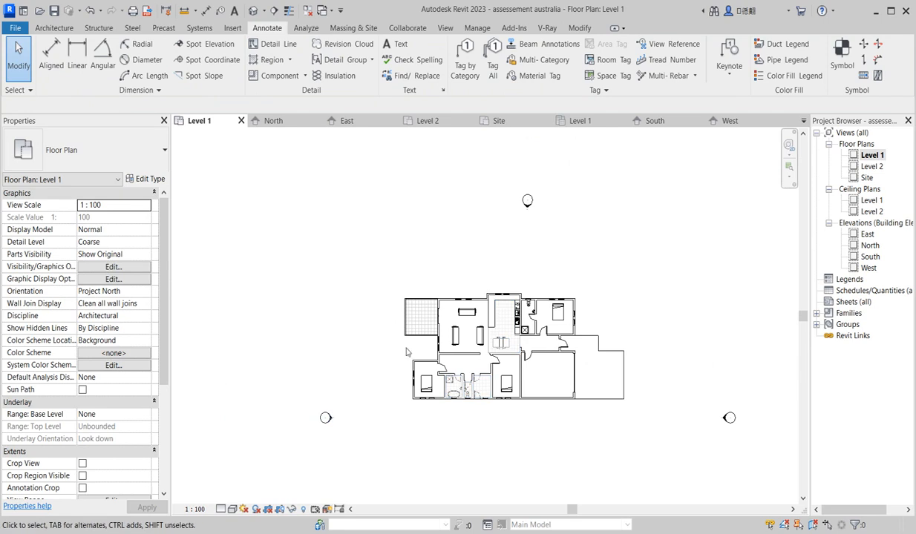
scroll(598, 345, "up", 2)
scroll(475, 312, "down", 2)
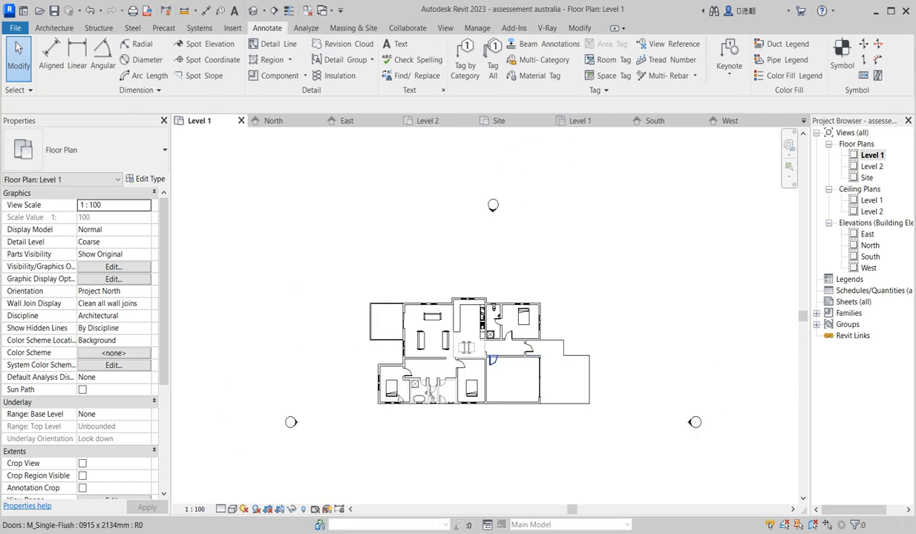
scroll(523, 349, "down", 2)
scroll(563, 358, "up", 2)
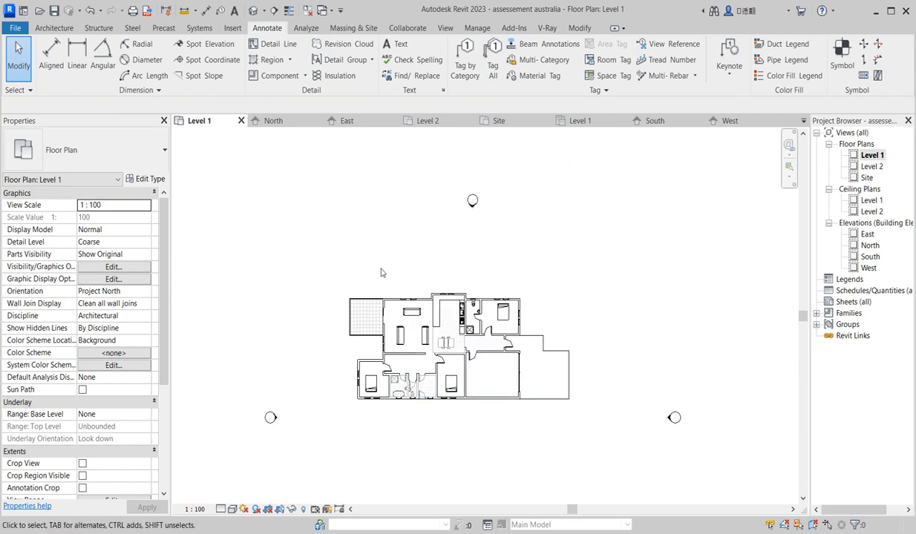
Step: Load the RPC Beetle component family from the Entourage folder of the Metric Library
left_click(54, 29)
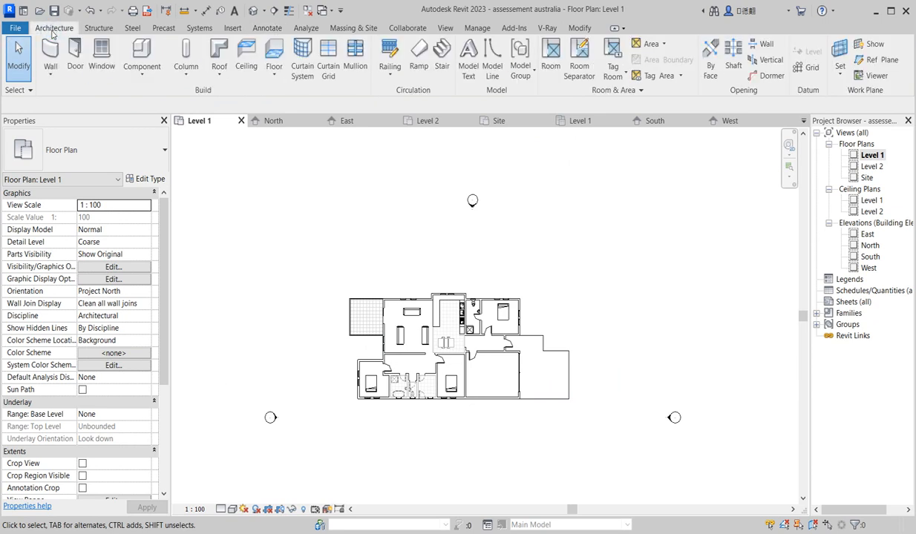
left_click(138, 53)
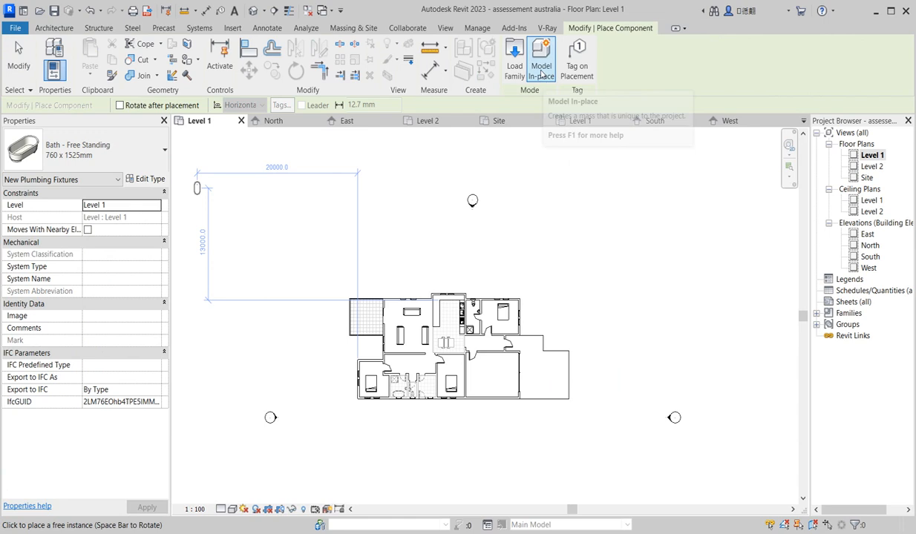
left_click(514, 61)
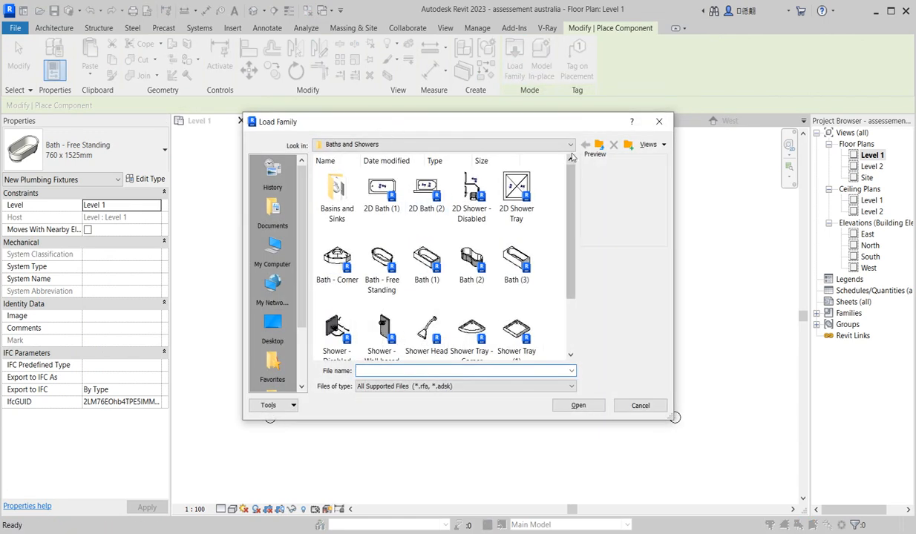
left_click(570, 144)
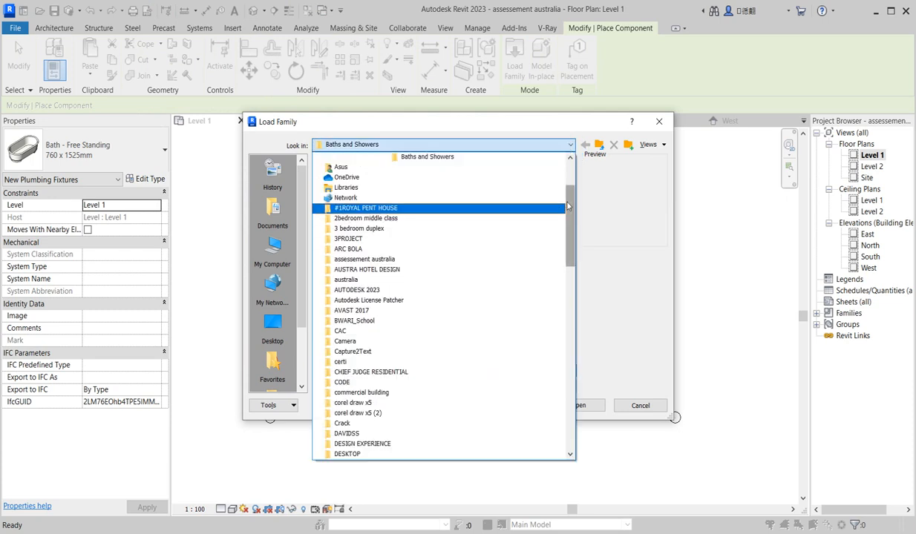
scroll(460, 215, "up", 3)
left_click(408, 219)
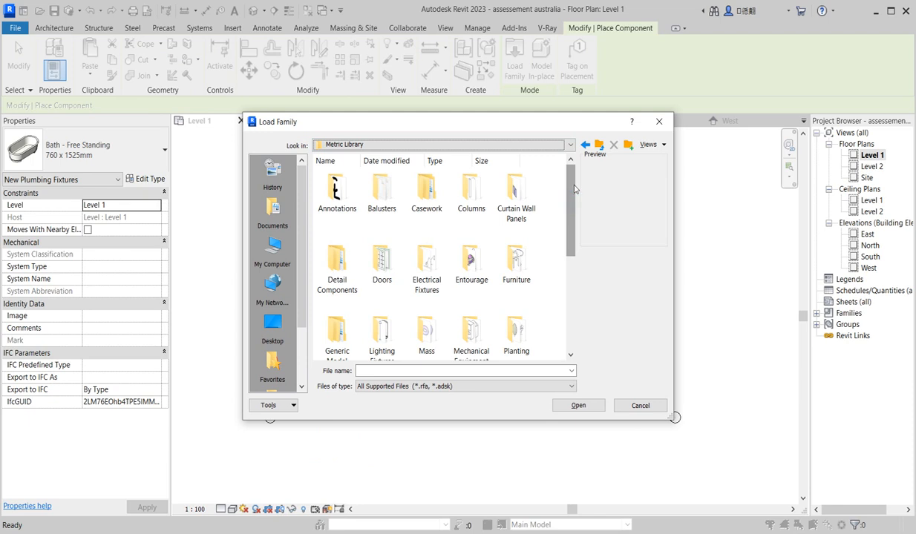
double_click(484, 276)
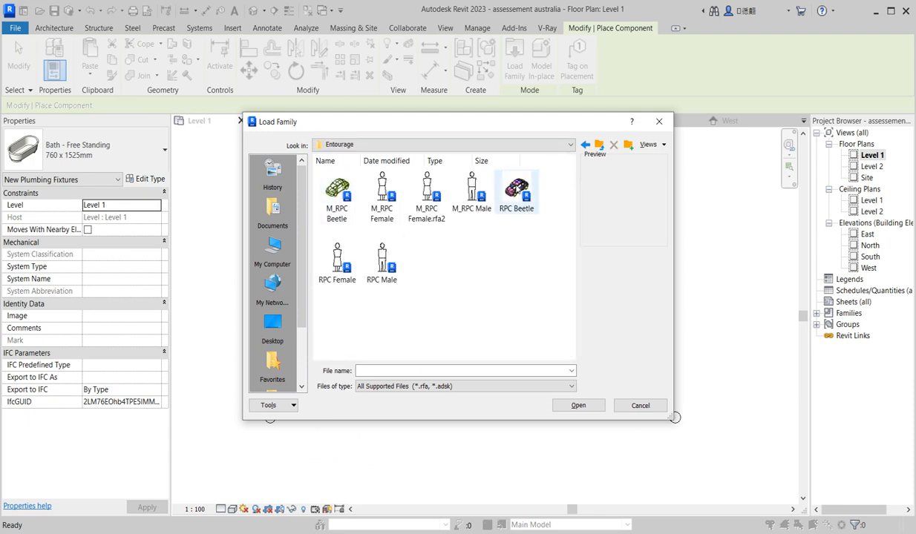
left_click(514, 193)
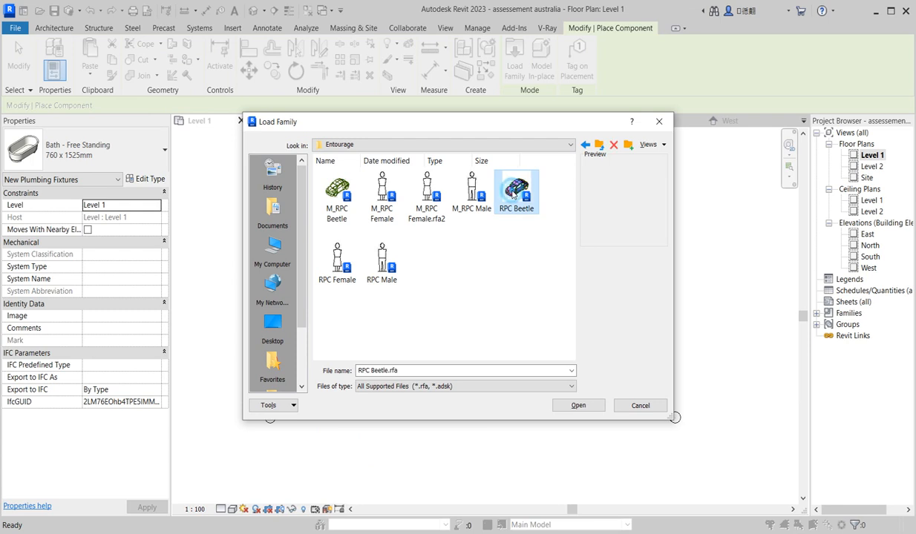
left_click(581, 405)
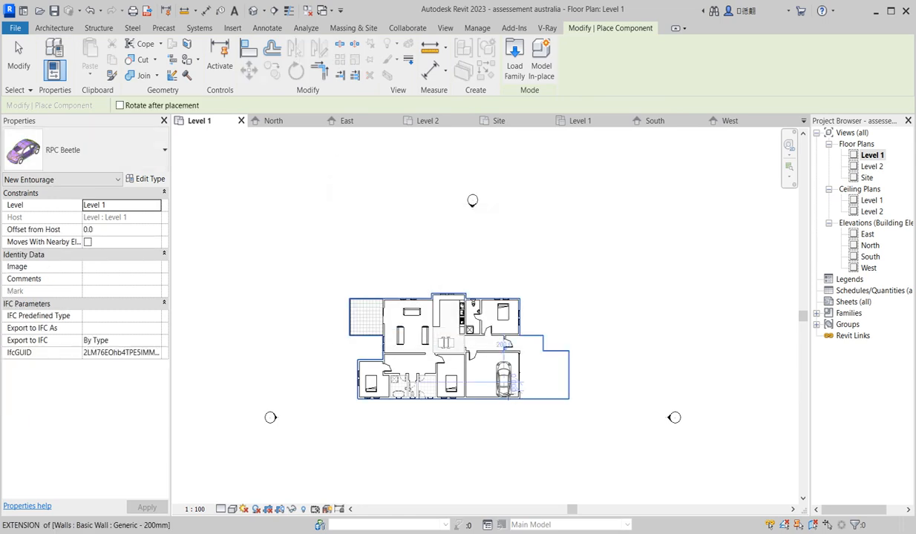
Step: Place an RPC Beetle car in the garage, rotated to face along the driveway
scroll(505, 390, "up", 2)
key("space")
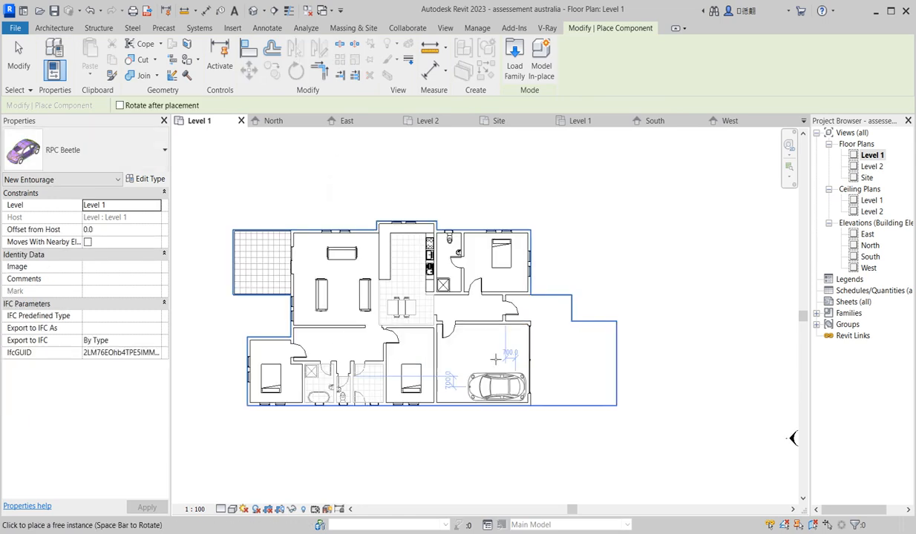
left_click(498, 365)
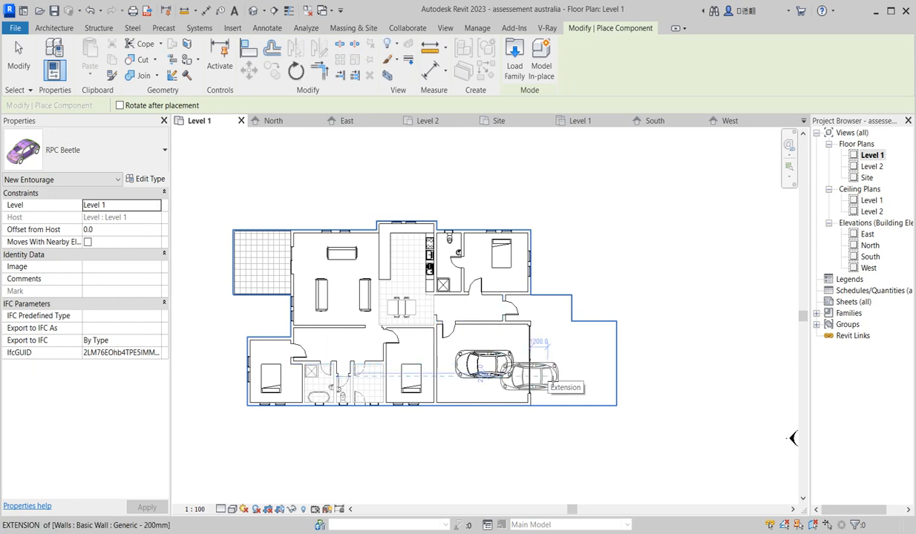
Step: Place a text note reading PATIO in the tiled patio area
key("Escape")
key("Escape")
scroll(570, 381, "down", 3)
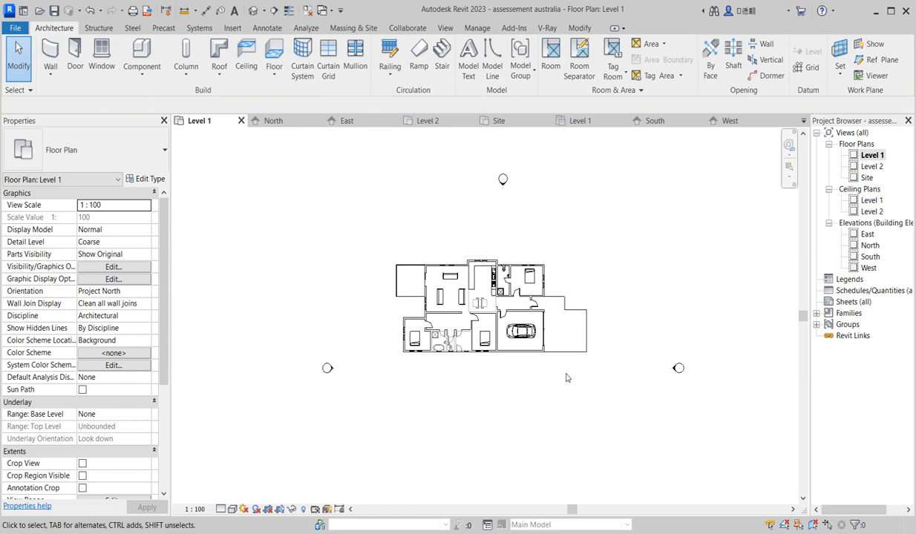
scroll(570, 381, "up", 1)
scroll(486, 273, "up", 2)
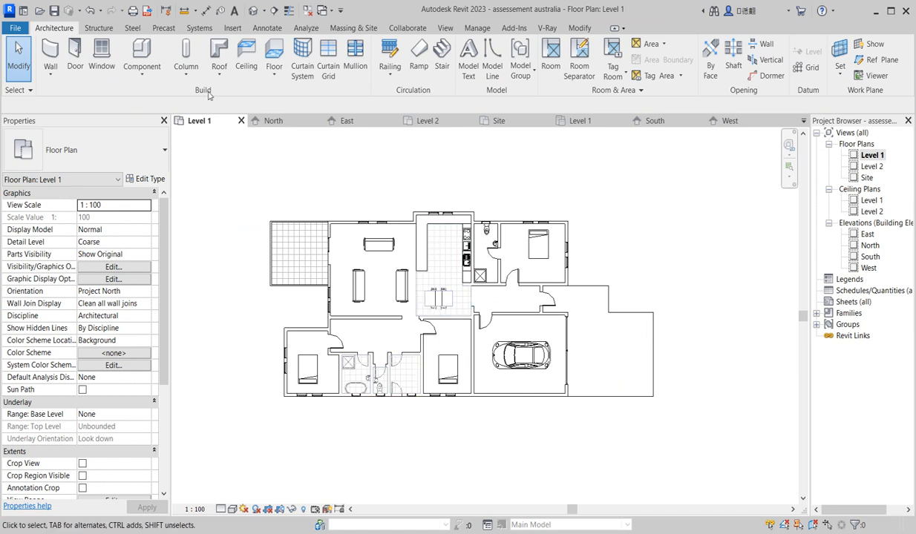
left_click(257, 28)
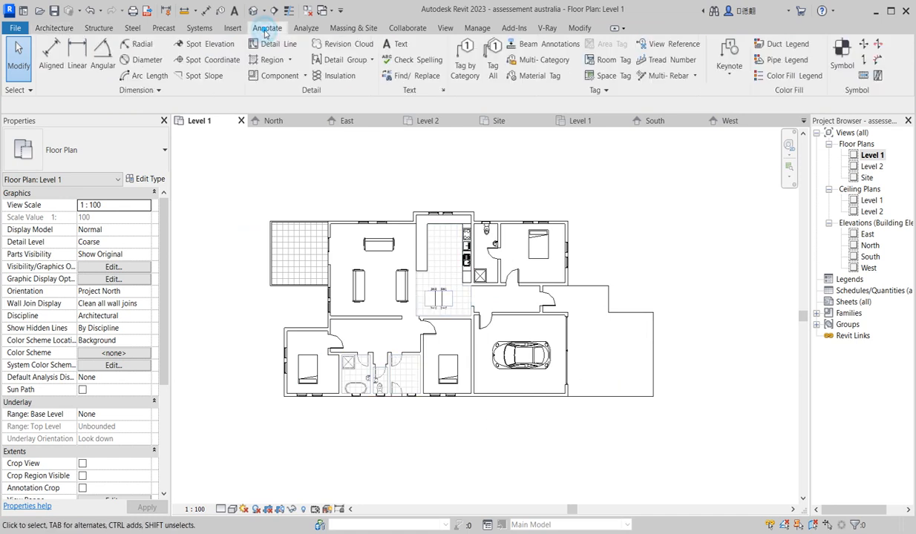
left_click(396, 44)
scroll(356, 278, "up", 2)
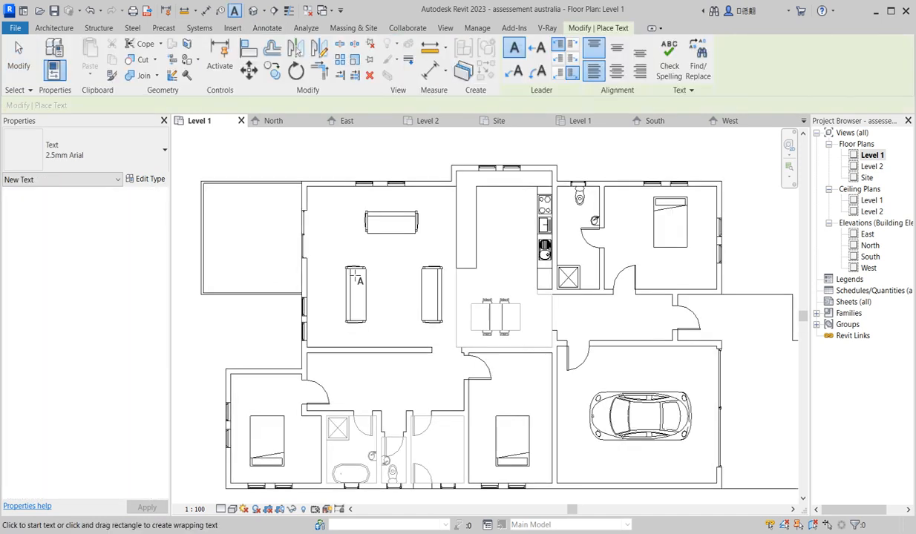
left_click(230, 235)
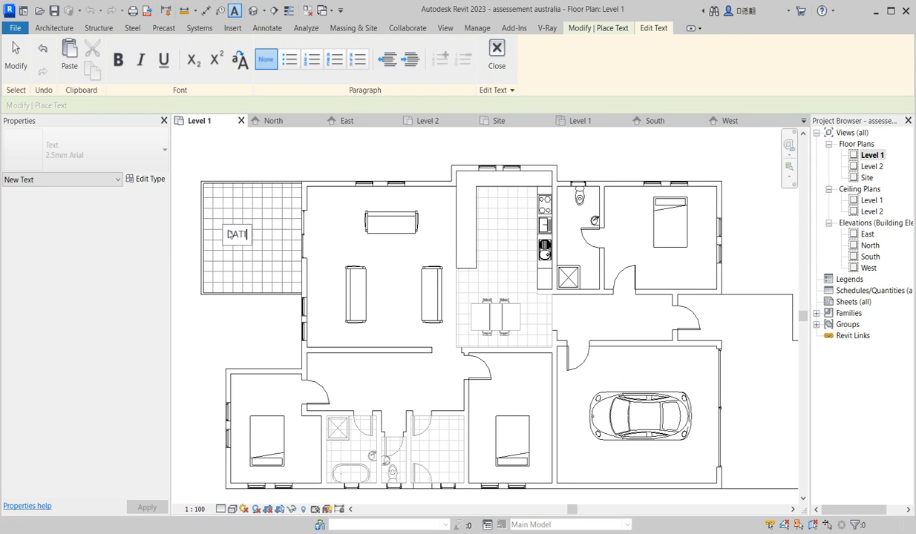
type("PATIO")
left_click(372, 269)
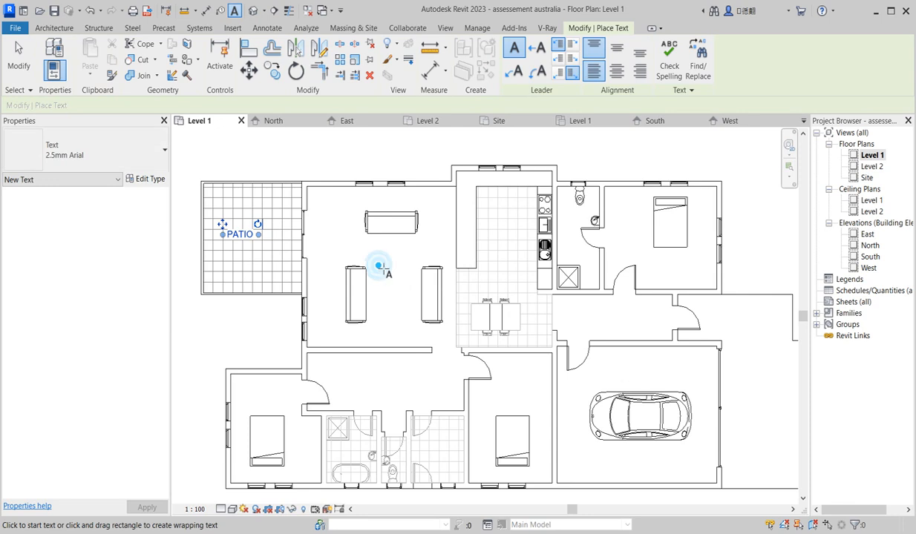
Step: Place a text note reading LIVINGROOM between the sofas in the living area
left_click(380, 263)
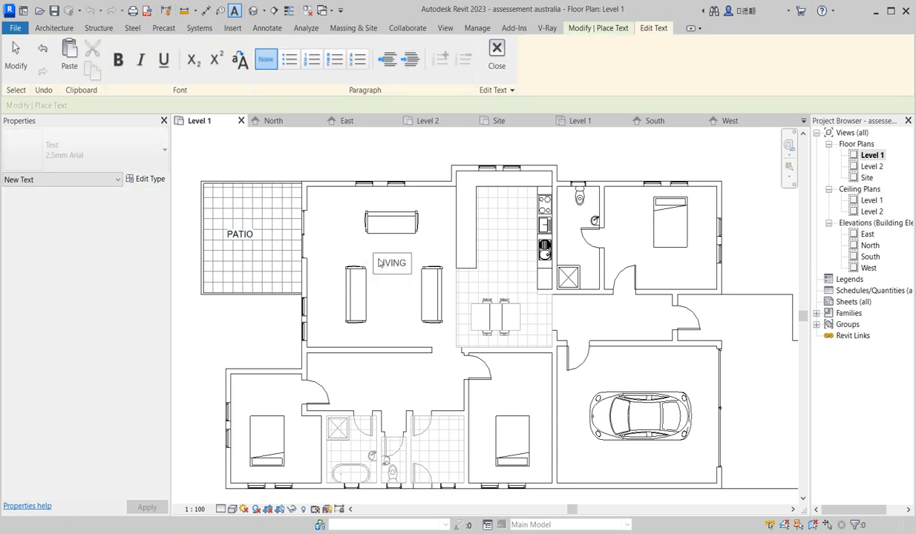
type("LIVINGROOM")
left_click(493, 241)
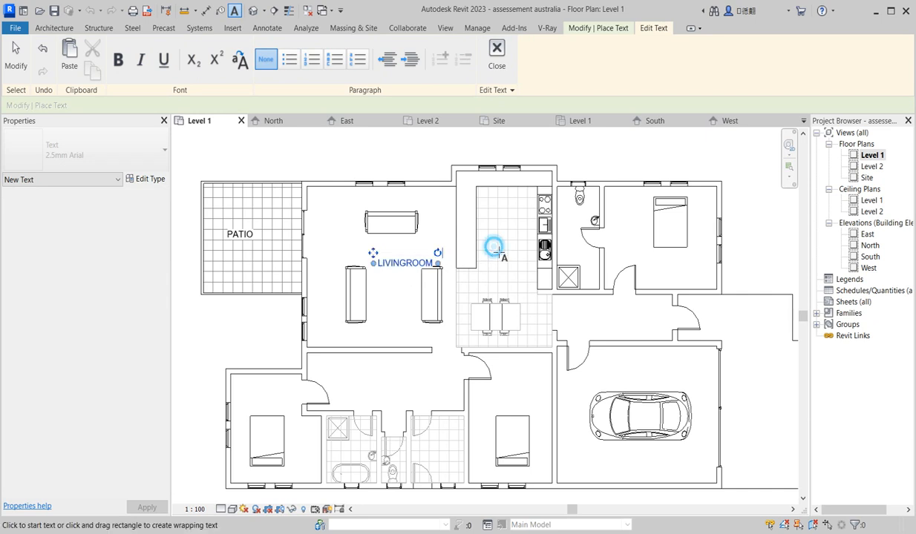
Step: Label the kitchen with a KITCHEN text note and the dining table area with a DINING text note
left_click(493, 236)
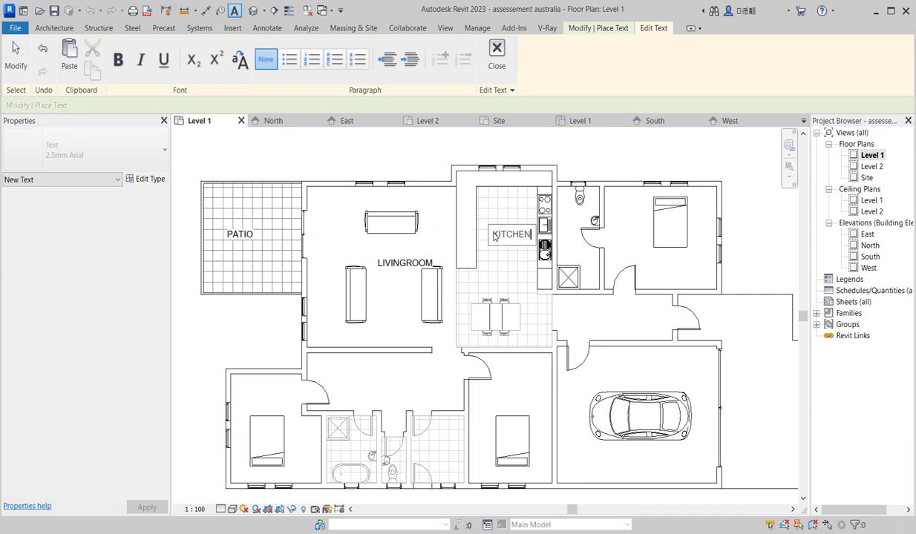
left_click(490, 312)
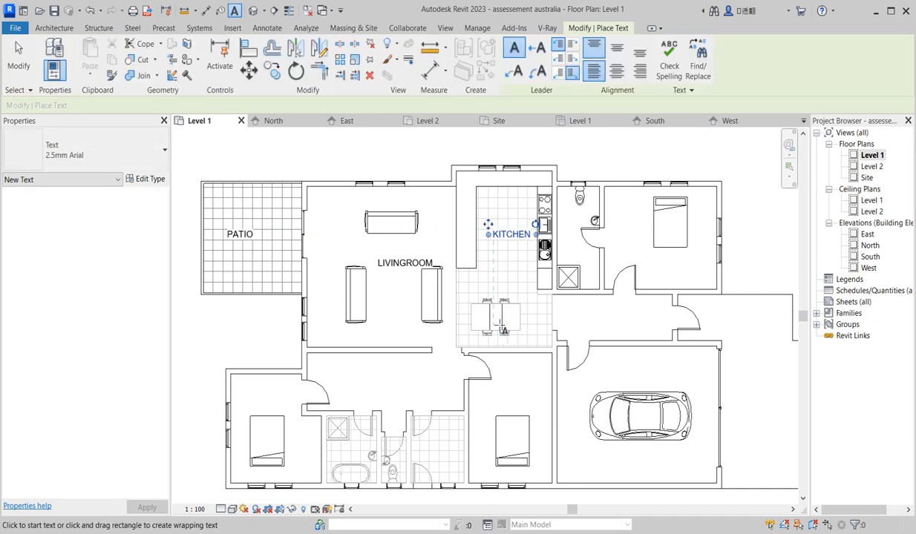
left_click(496, 322)
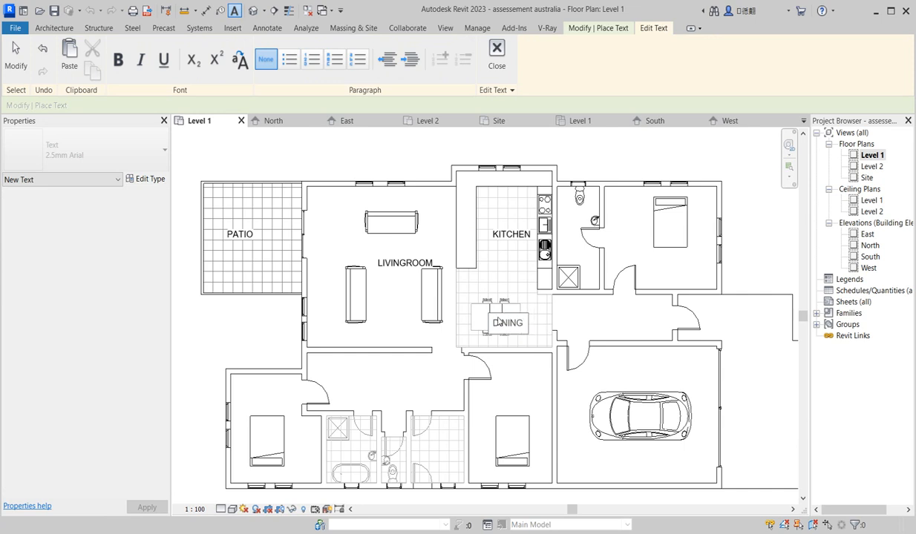
left_click(492, 271)
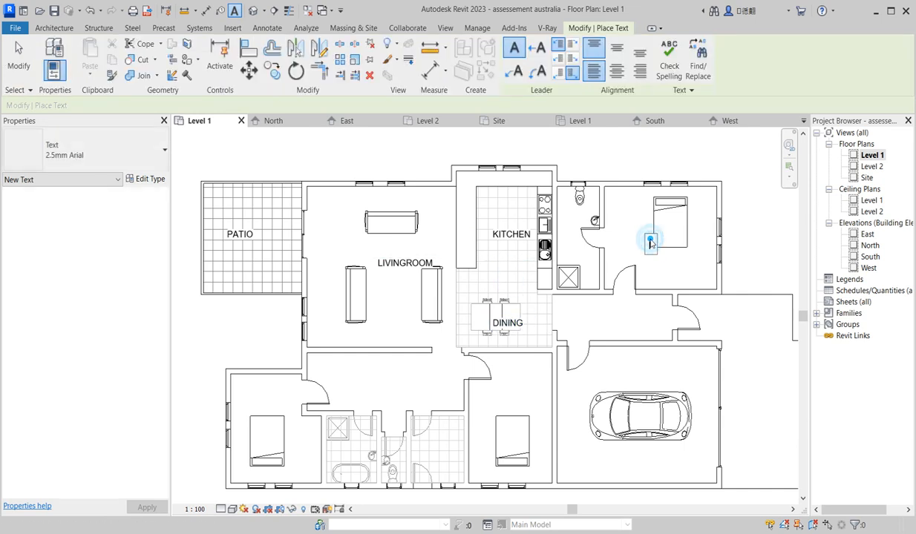
Step: Place a text note reading BEDROOM1 over the bed in the northeast bedroom
left_click(651, 242)
type("BEDROOM1")
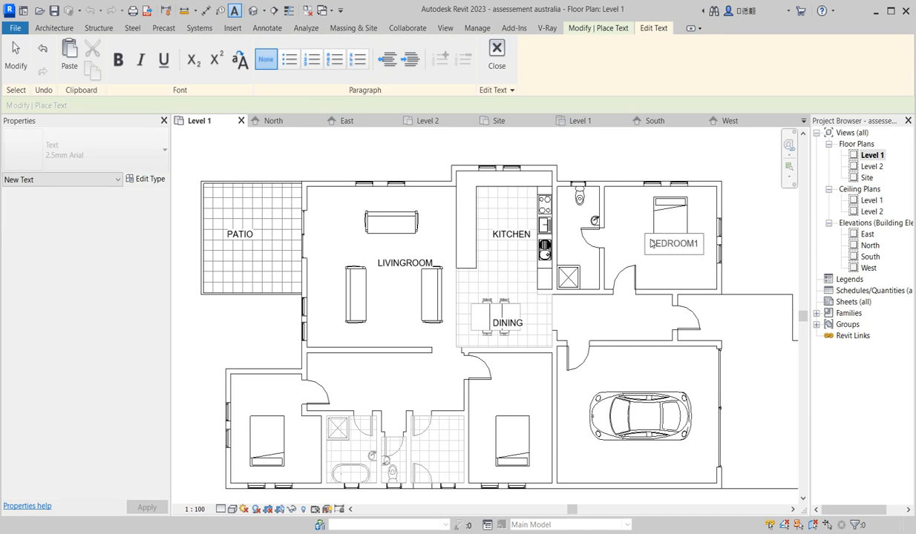
left_click(576, 395)
Step: Place a text note reading GARRAGE over the car in the garage
scroll(515, 427, "up", 3)
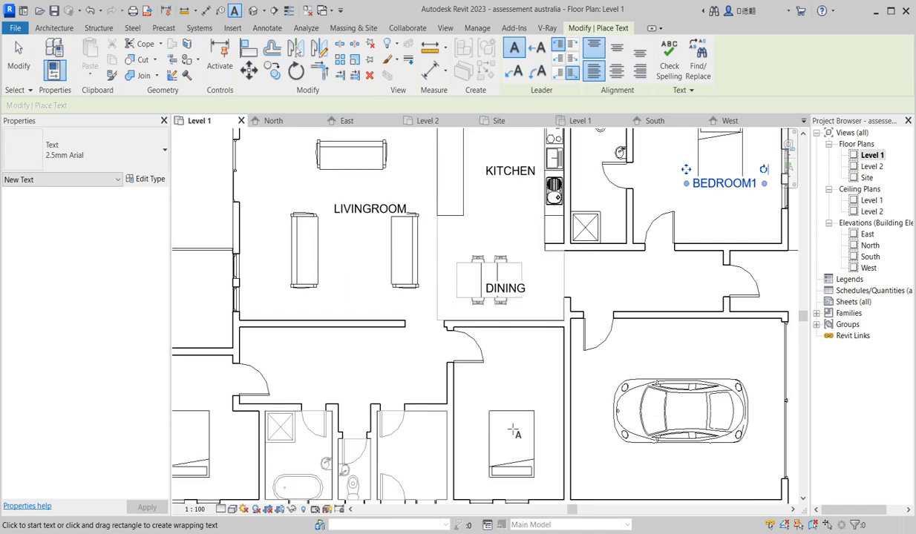
left_click(663, 417)
type("CAR")
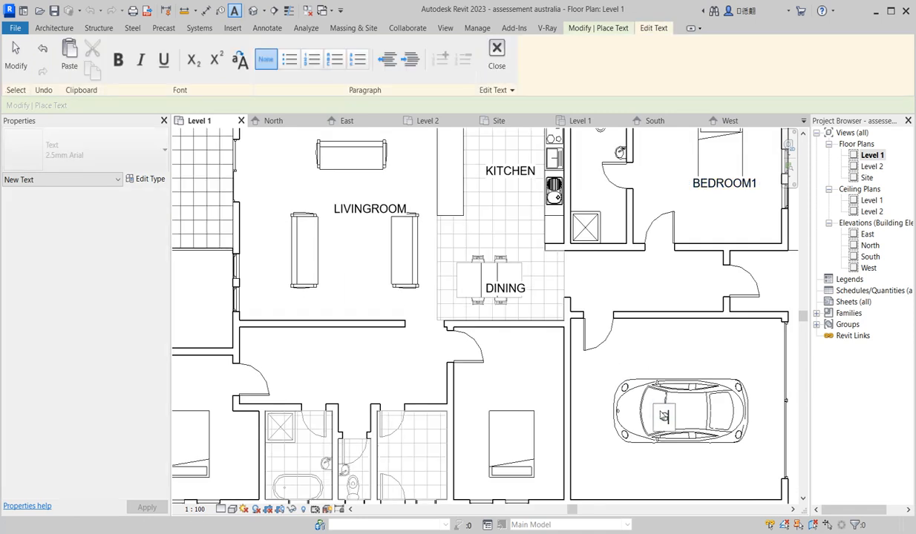
type("RAGE")
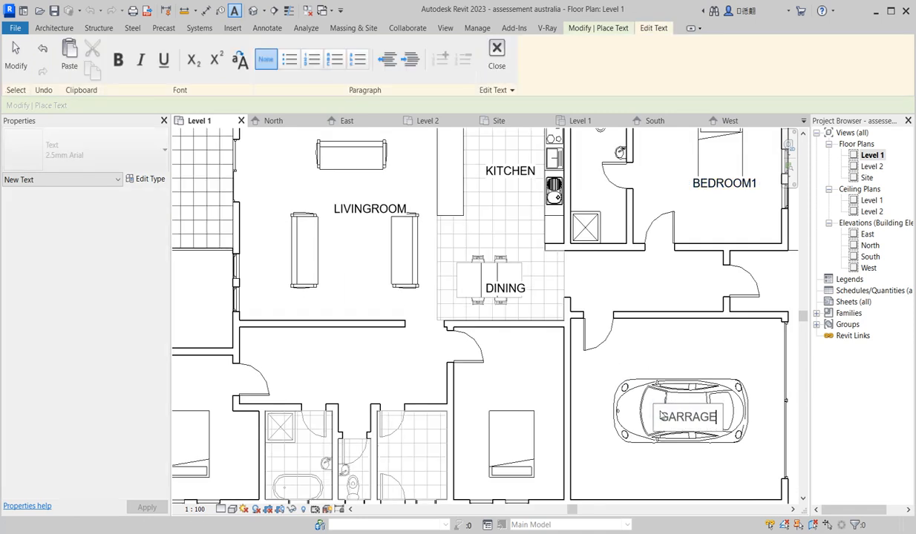
left_click(584, 445)
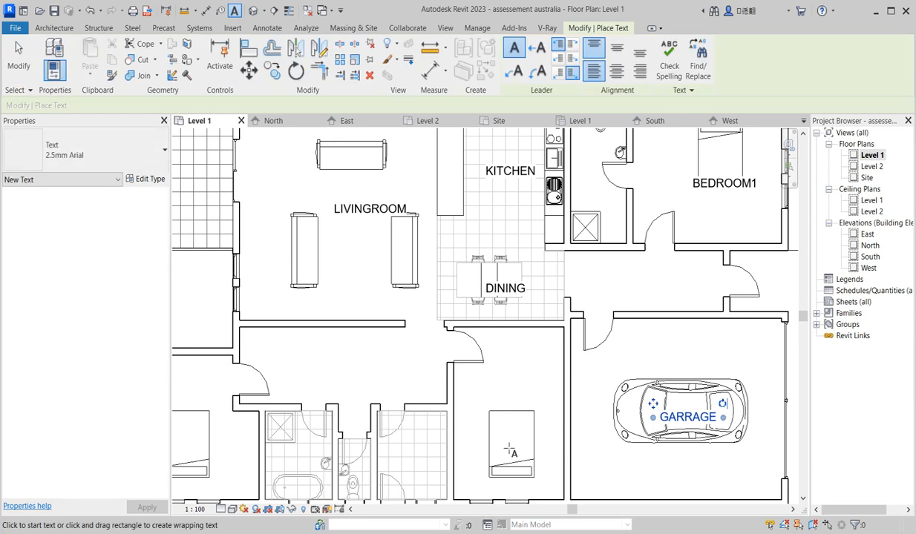
Step: Place a text note reading BEDROOM 2 over the bed in the bedroom west of the garage
left_click(499, 432)
type("BES")
type("DR")
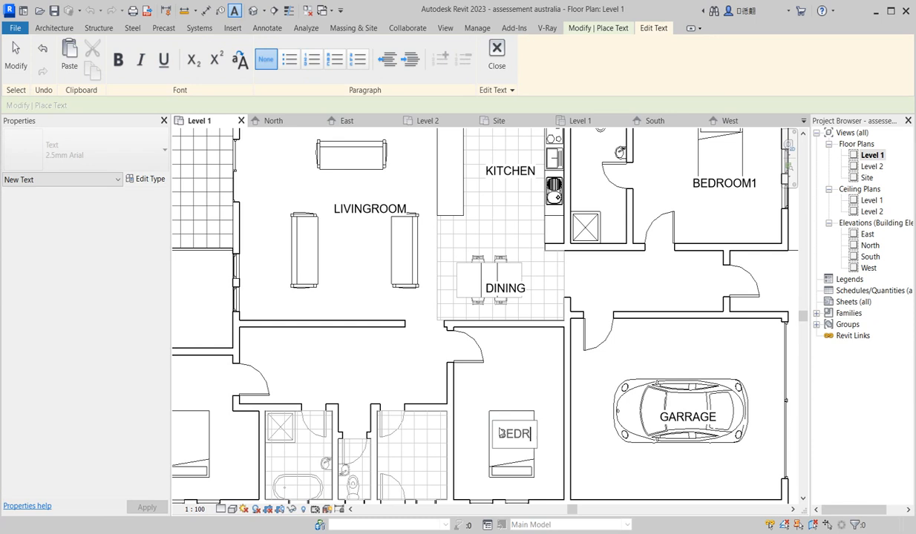
type("OOM 2")
left_click(494, 385)
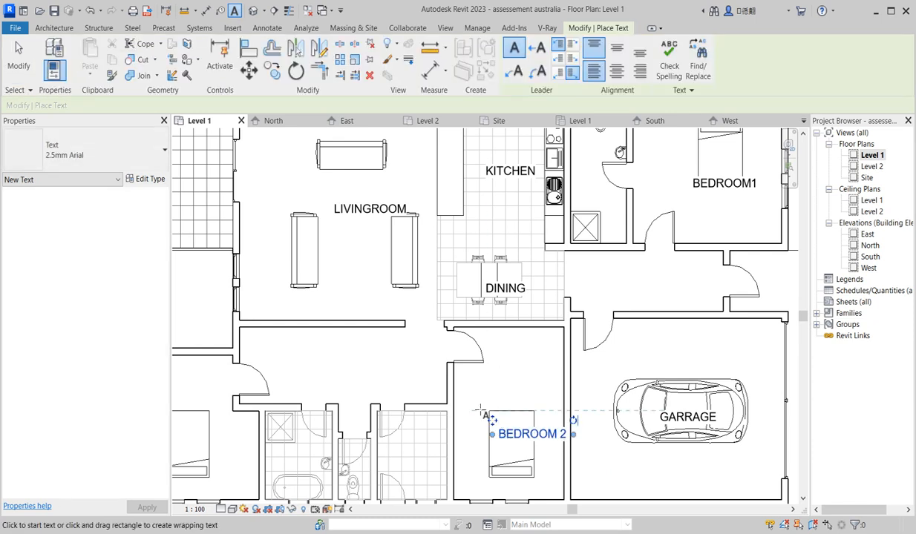
Step: Place a text note reading BEDROOM 3 over the bed in the southwest bedroom and finish placing text
scroll(425, 416, "down", 3)
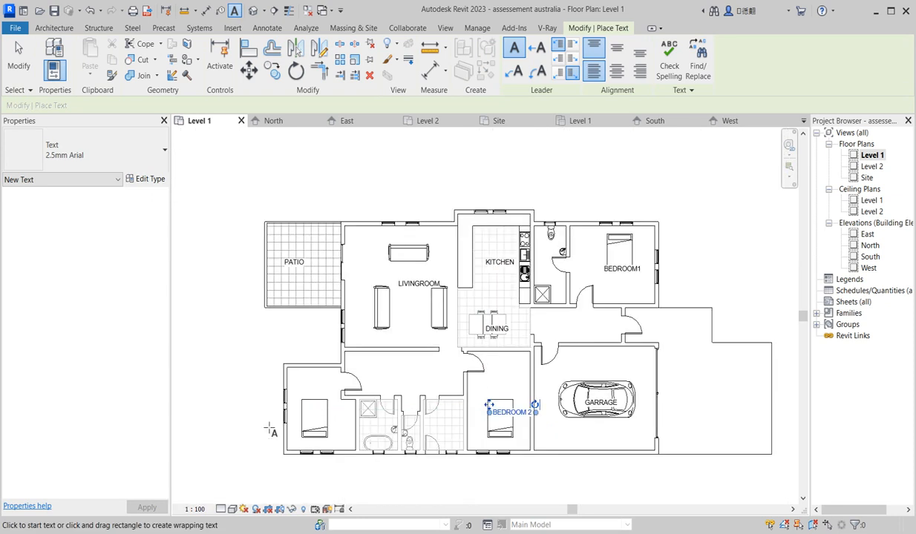
scroll(329, 407, "up", 3)
left_click(330, 412)
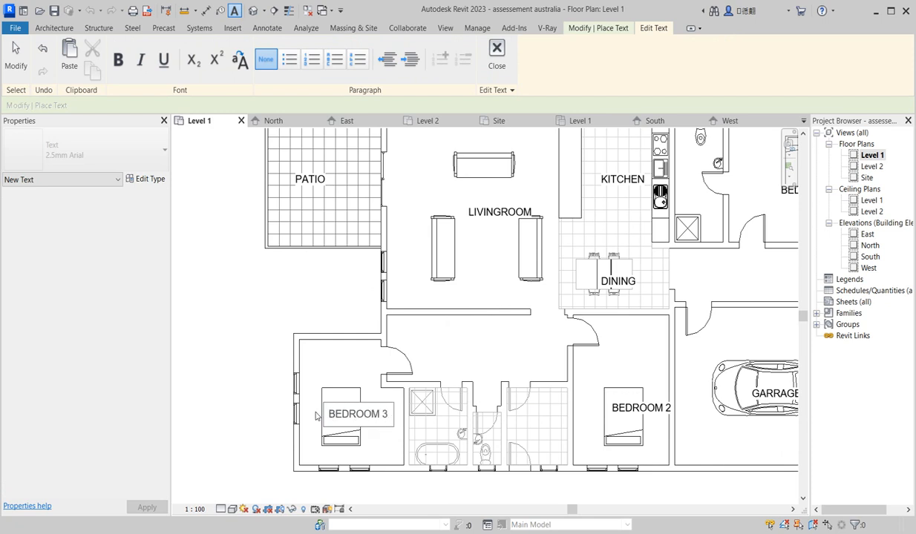
left_click(333, 352)
key("Escape")
key("Escape")
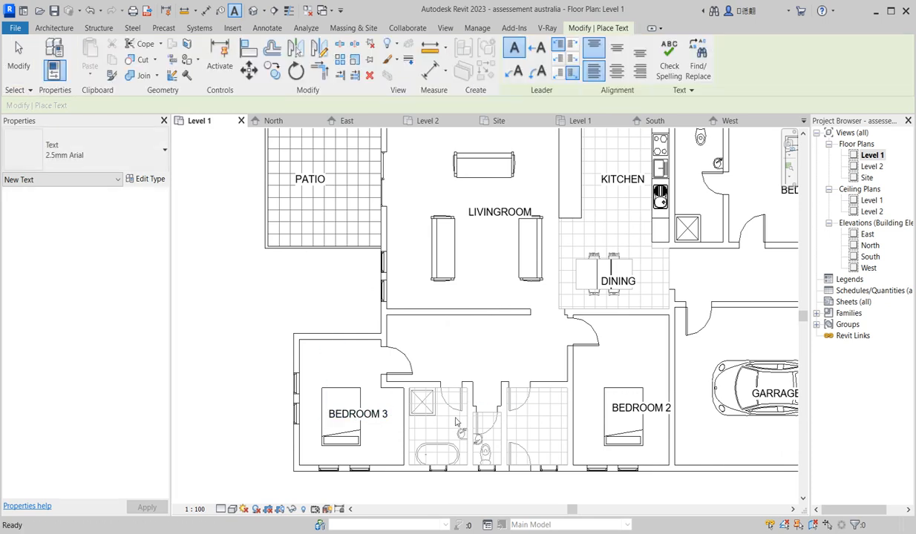
Step: Shift the BEDROOM 2 text note slightly west so it sits within its room
left_click(659, 410)
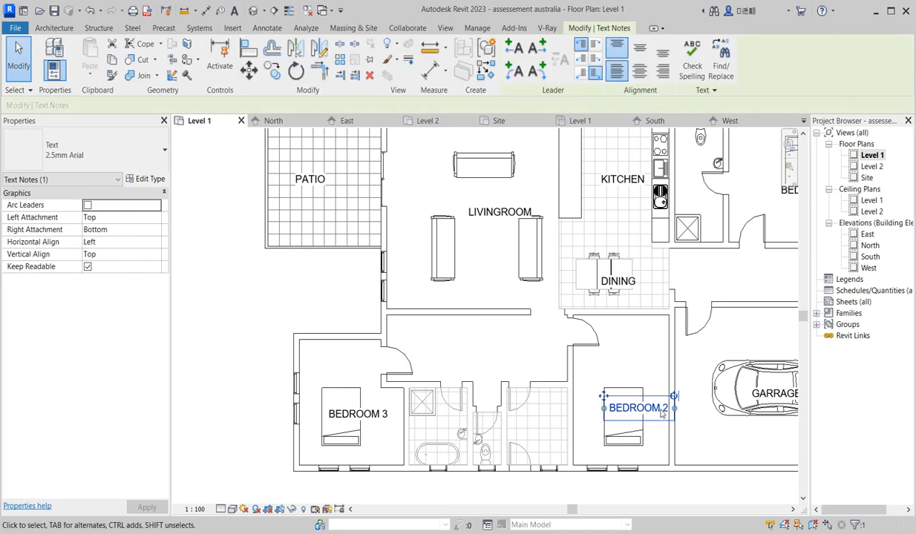
left_click_drag(662, 414, 650, 414)
left_click(601, 345)
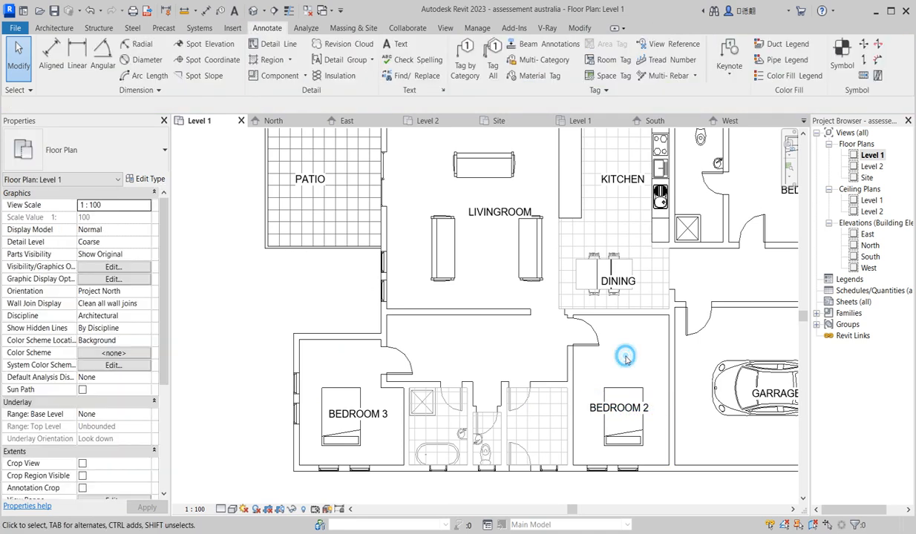
Step: Move the Bedroom 2 door south along its wall to about 580 mm from the north wall
scroll(514, 381, "down", 3)
scroll(514, 381, "up", 4)
left_click(580, 338)
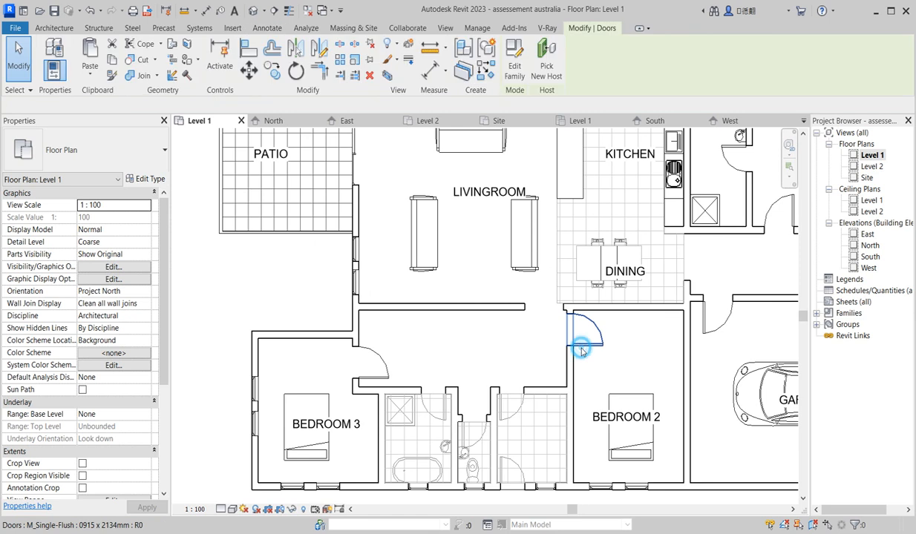
left_click_drag(587, 317, 587, 335)
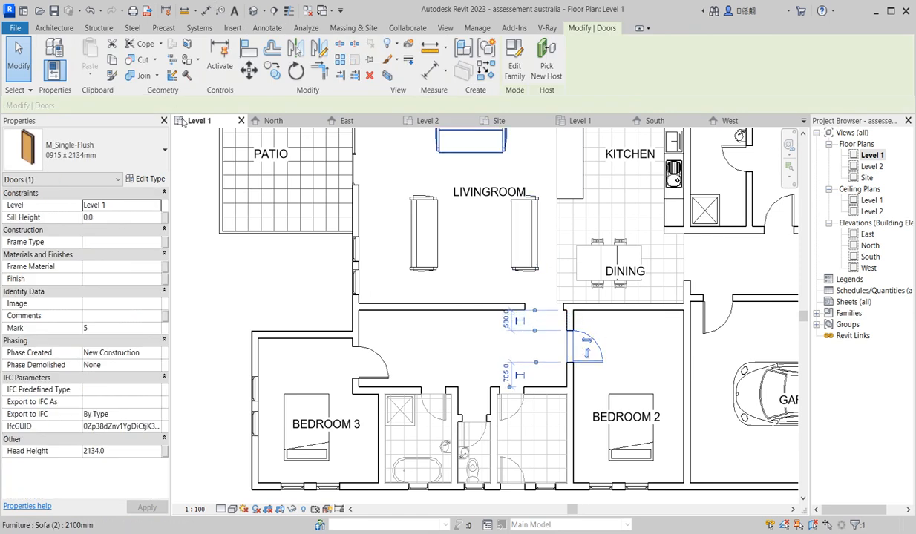
Step: Draw a 3400 mm horizontal thin detail line across Bedroom 2, 500 mm south of its north wall
left_click(266, 27)
left_click(256, 41)
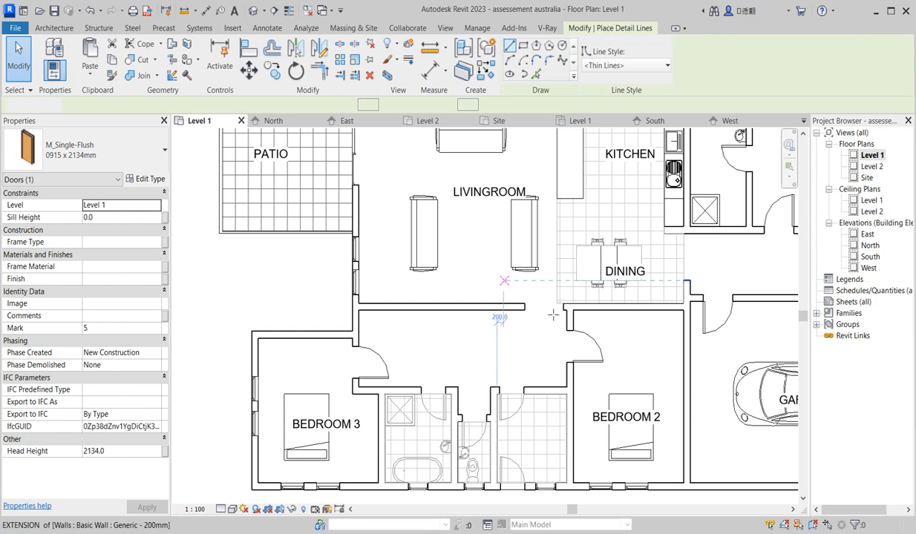
scroll(553, 315, "up", 3)
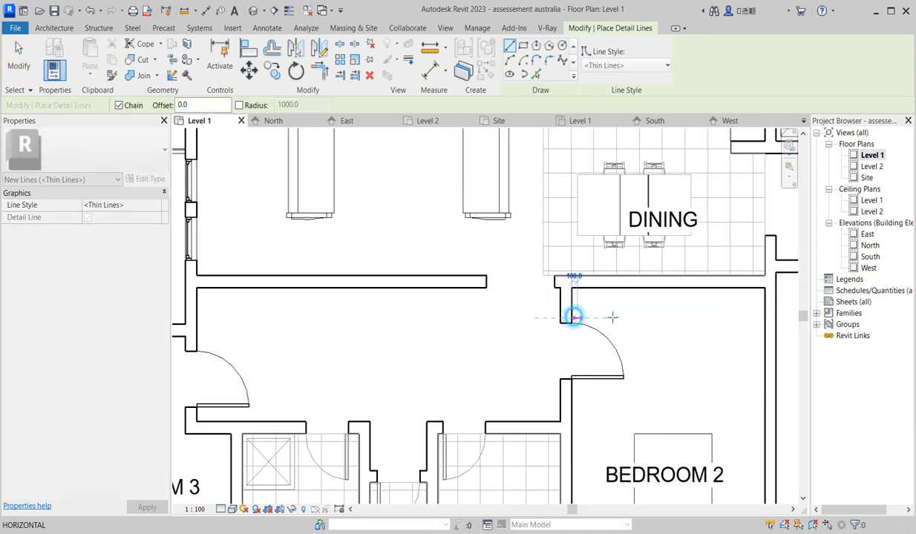
left_click(574, 317)
left_click(765, 318)
key("Escape")
key("Escape")
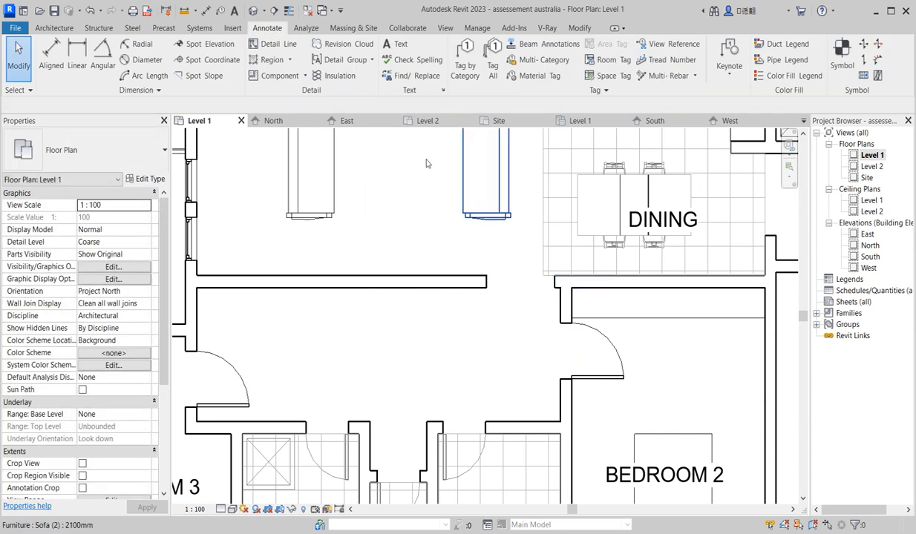
Step: Draw a matching diagonal detail line from the Bedroom 2 line's east end to the room's northwest corner
left_click(697, 318)
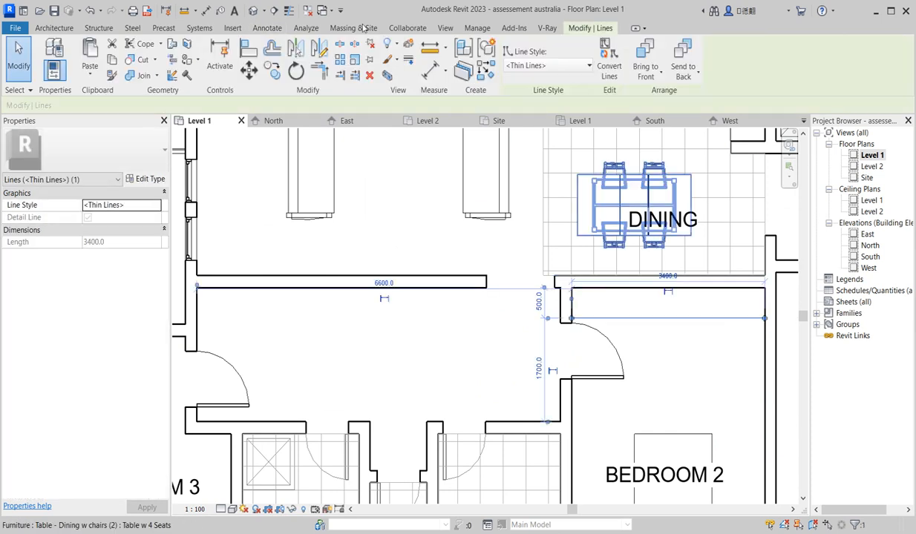
left_click(469, 71)
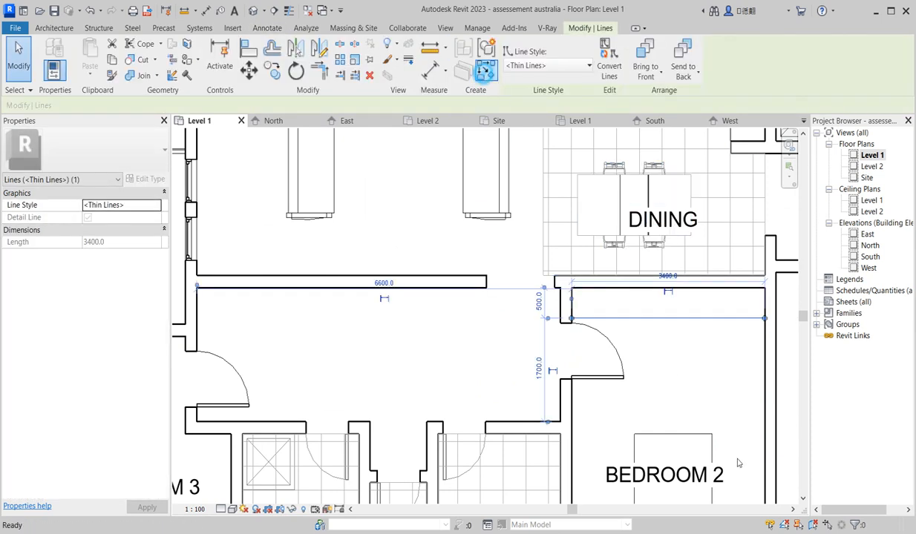
left_click(765, 318)
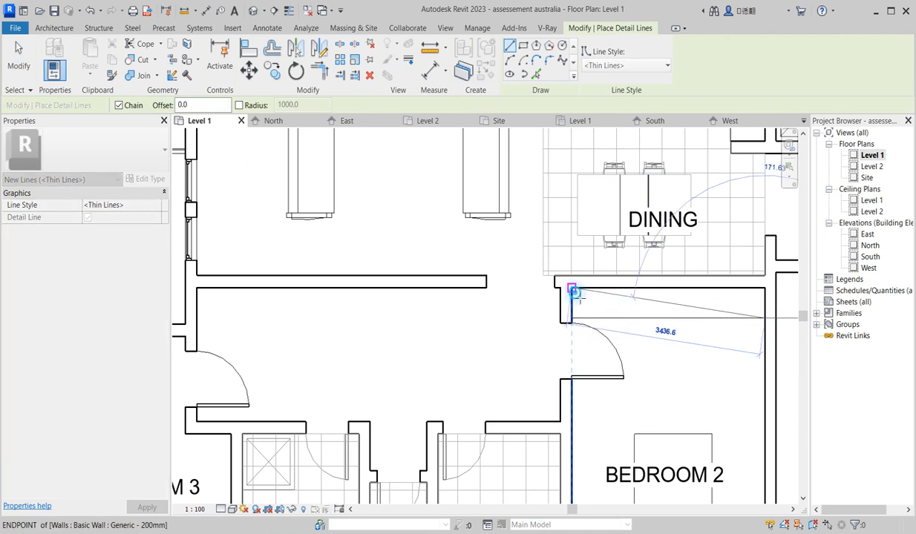
left_click(573, 291)
key("Escape")
Step: Outline a 300 mm deep strip along the hallway's north wall with thin detail lines, ending at the west wall
scroll(604, 291, "down", 3)
scroll(638, 333, "up", 3)
left_click(453, 246)
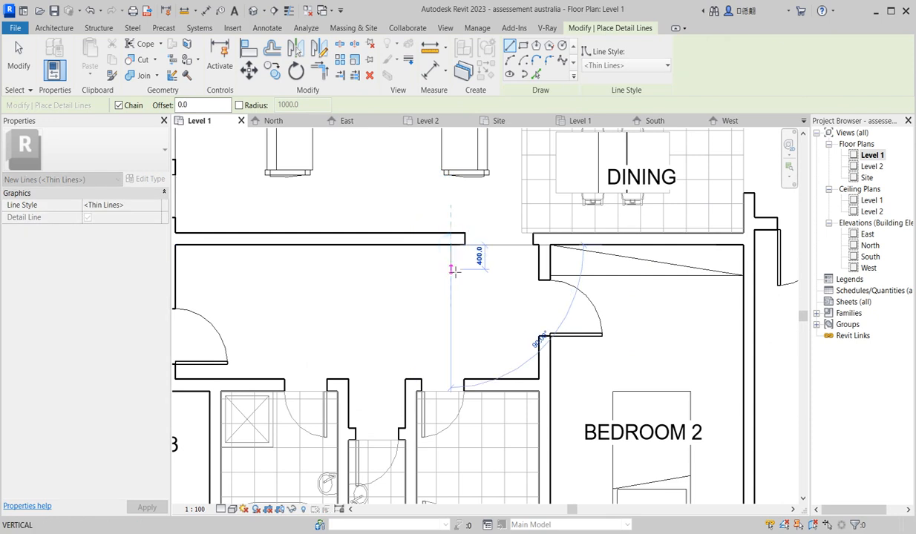
left_click(451, 263)
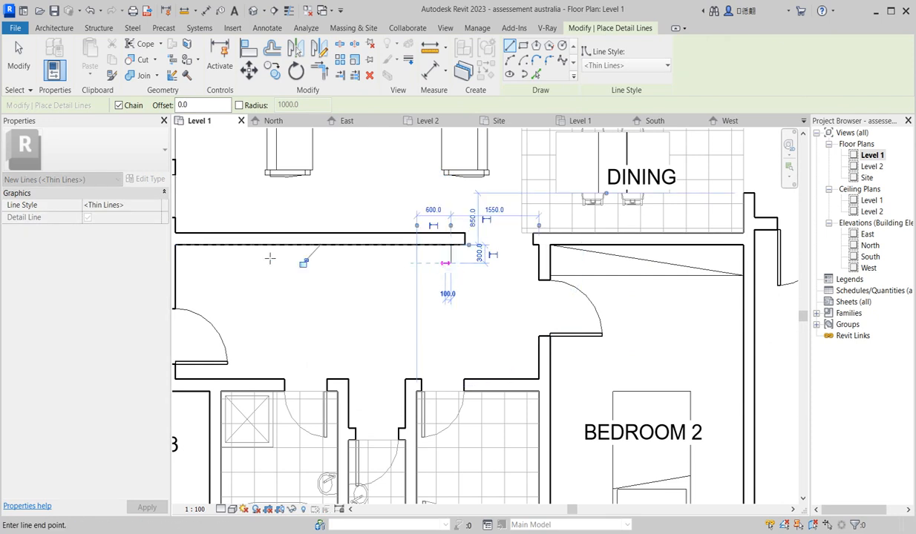
left_click(178, 263)
key("Escape")
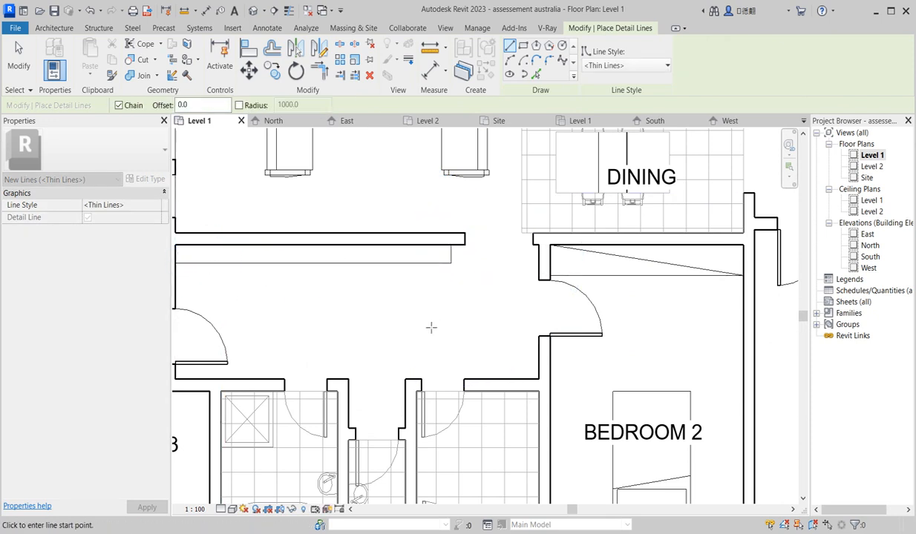
Step: Exit the detail line command and review the whole Level 1 floor plan
scroll(431, 327, "down", 2)
scroll(438, 270, "down", 3)
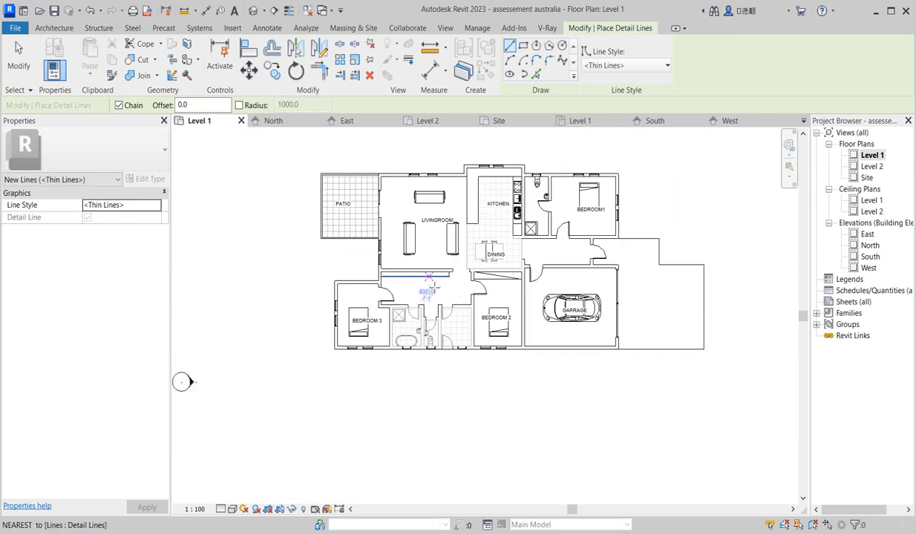
scroll(429, 285, "up", 3)
scroll(351, 370, "down", 3)
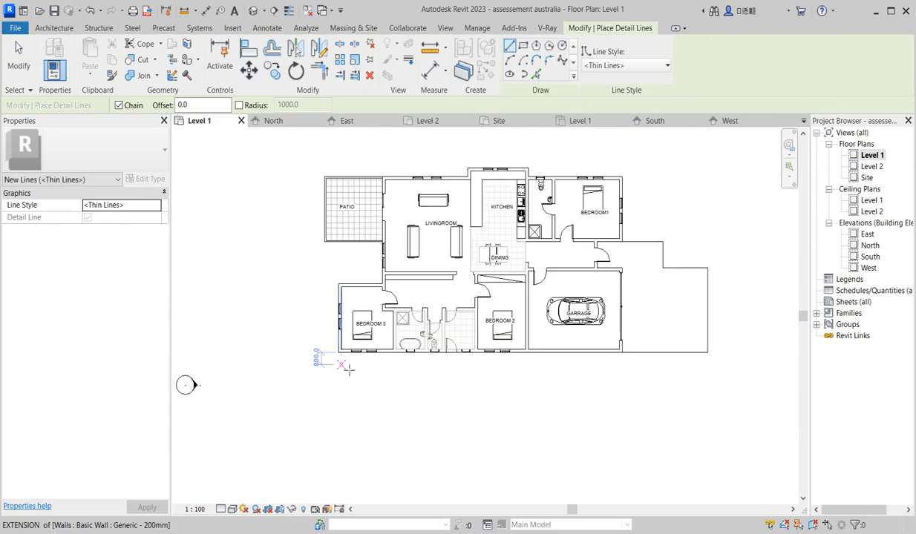
key("Escape")
key("Escape")
scroll(389, 401, "up", 2)
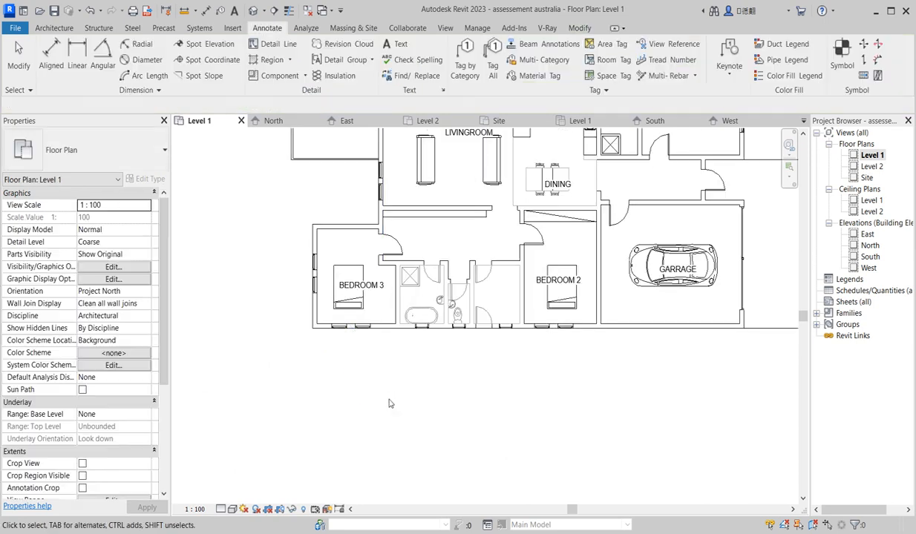
scroll(389, 403, "down", 3)
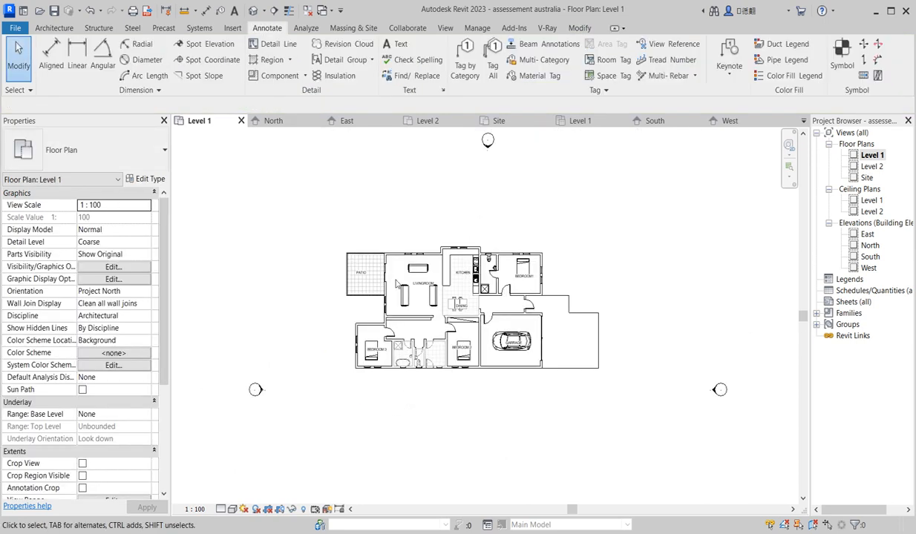
scroll(396, 284, "up", 2)
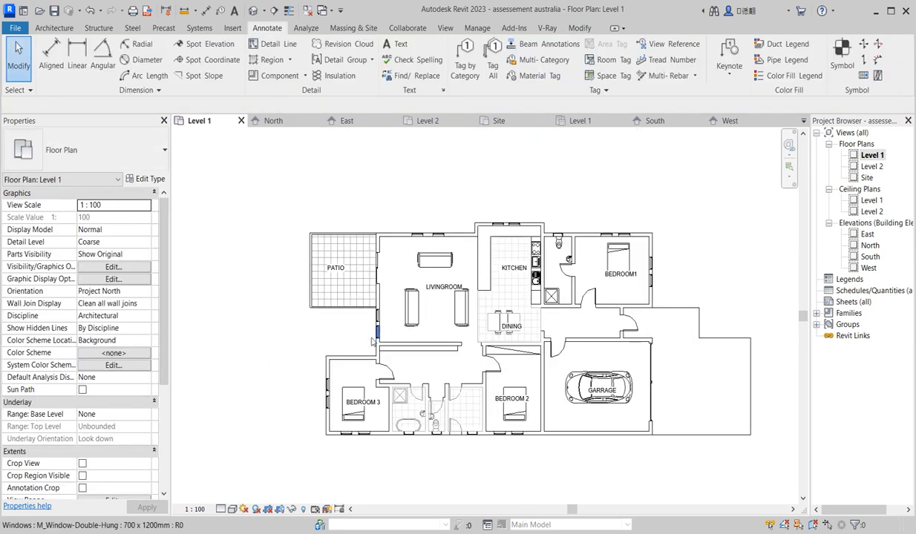
scroll(573, 350, "down", 3)
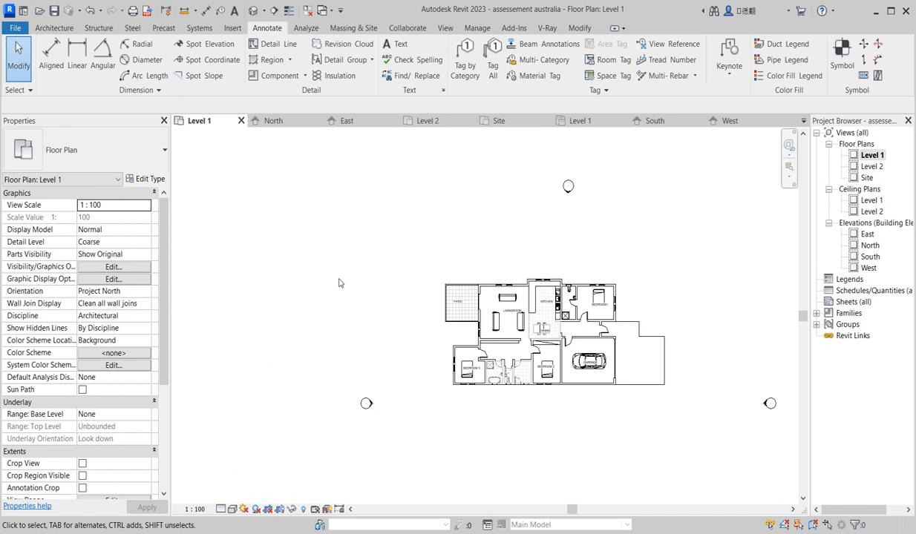
scroll(654, 344, "up", 2)
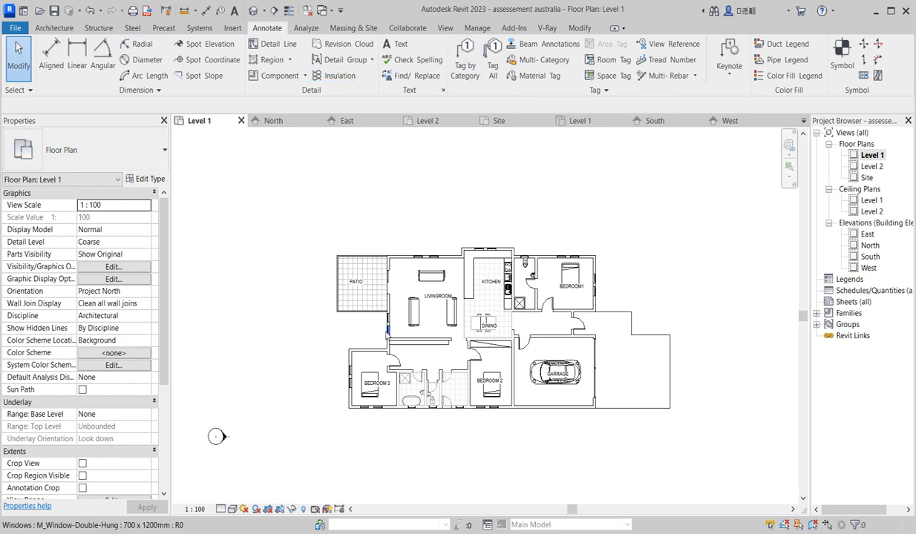
left_click(371, 323)
left_click(334, 199)
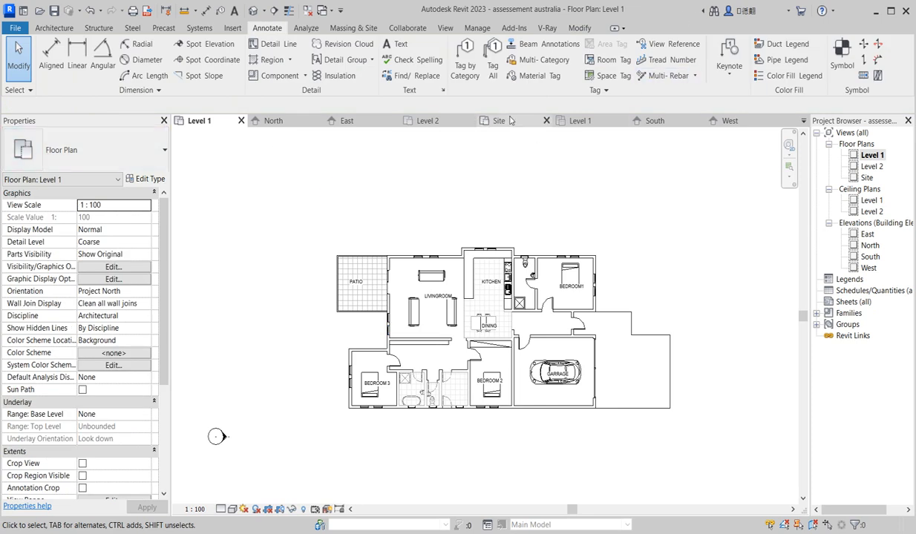
Step: Tag the living room's western north-wall window by category and change its type mark to W1, accepting the type parameter change
left_click(465, 71)
scroll(433, 256, "up", 5)
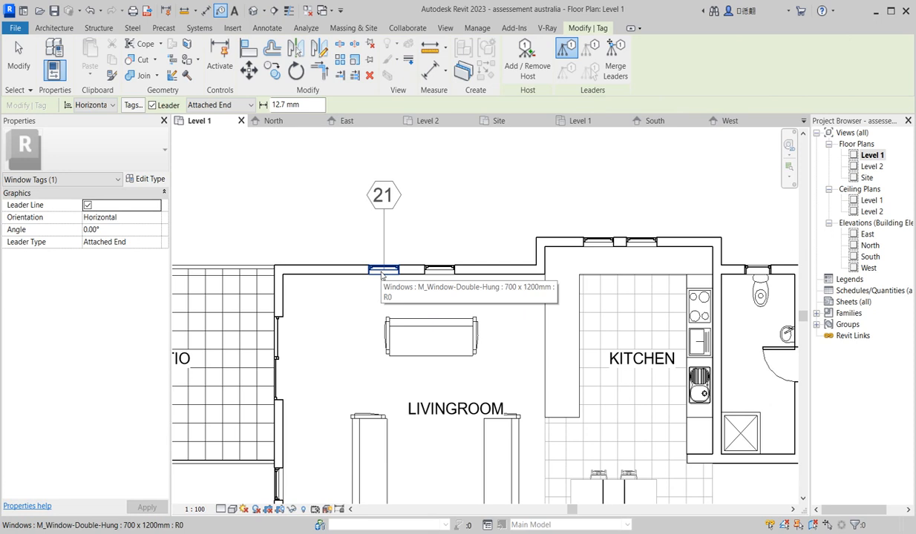
scroll(382, 275, "down", 2)
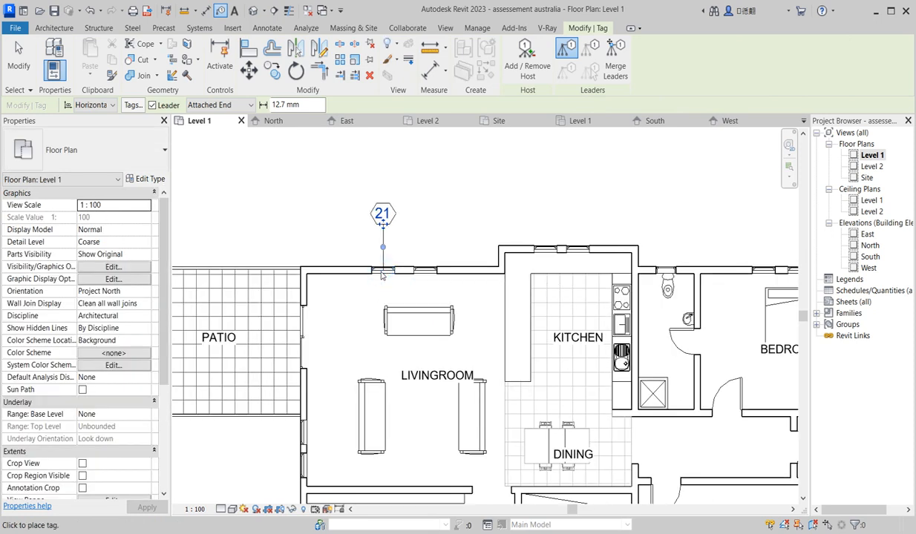
left_click(384, 221)
left_click(385, 215)
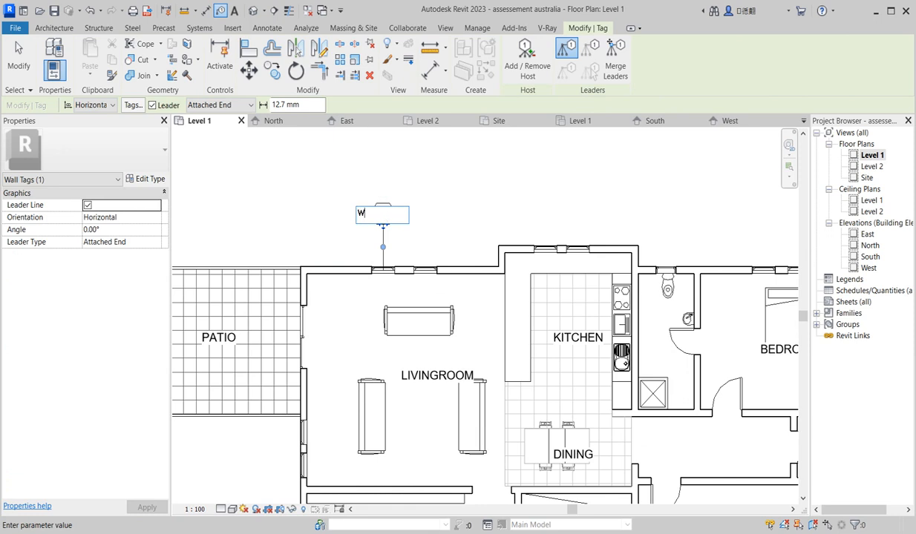
left_click(445, 194)
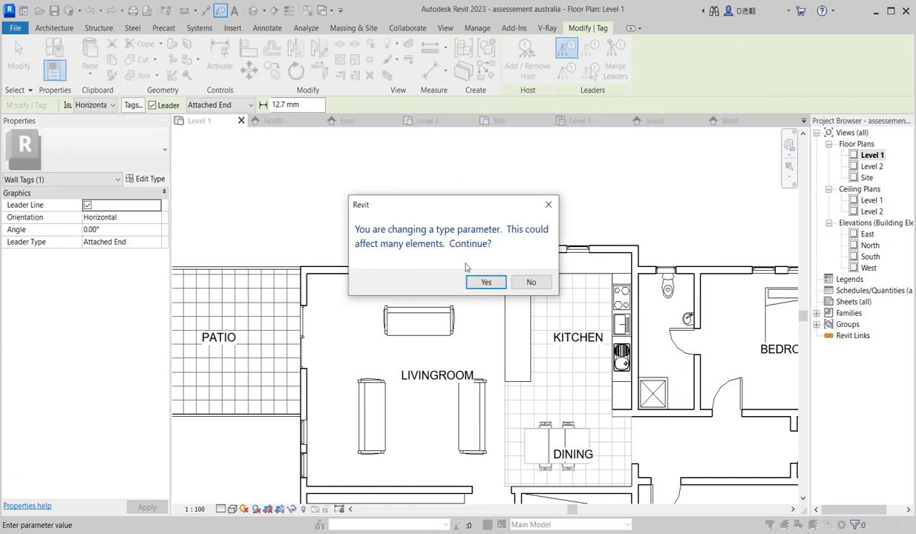
left_click(484, 284)
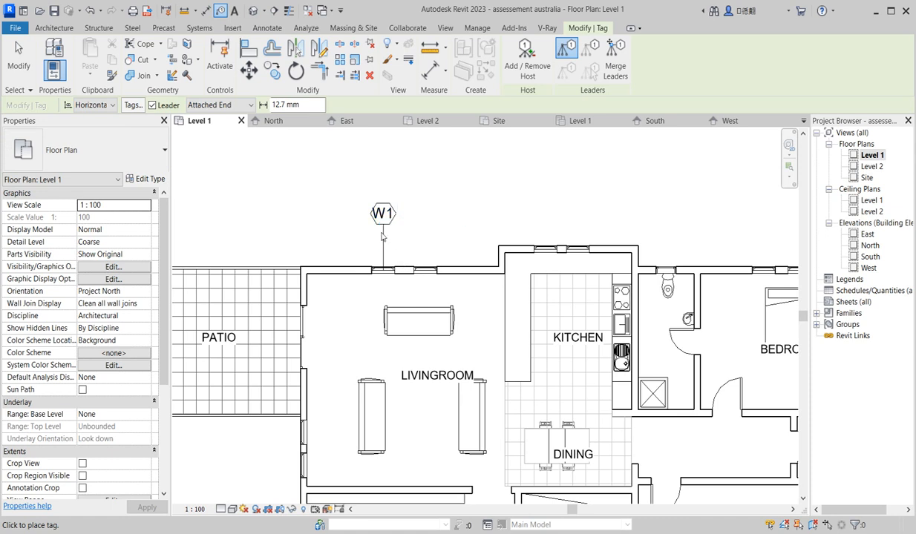
Step: Tag the living room's other north-wall window and its two west-wall windows below the patio
left_click(424, 267)
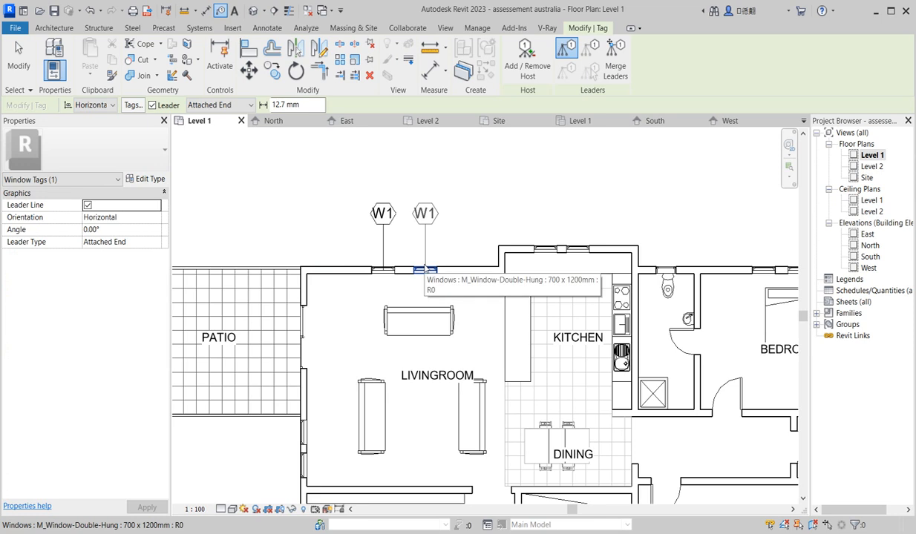
scroll(424, 260, "down", 3)
scroll(422, 297, "up", 2)
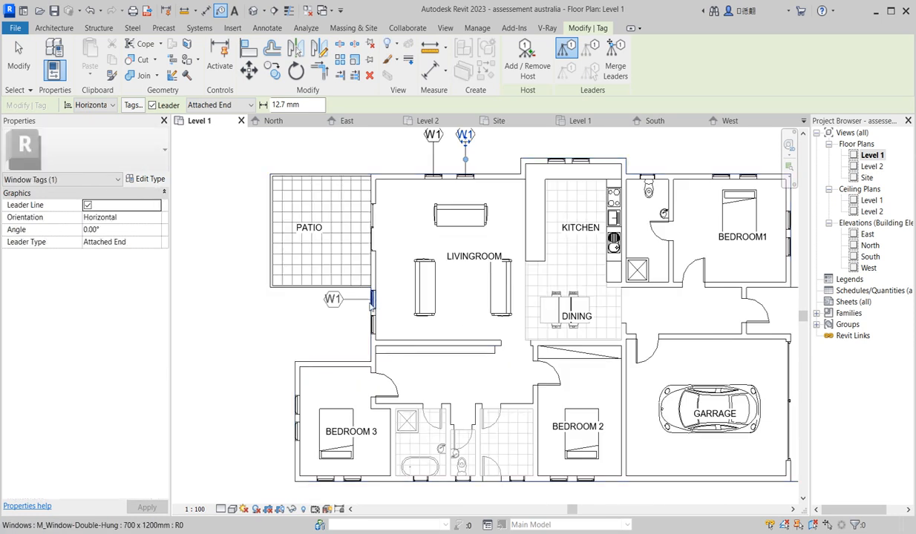
scroll(371, 305, "up", 3)
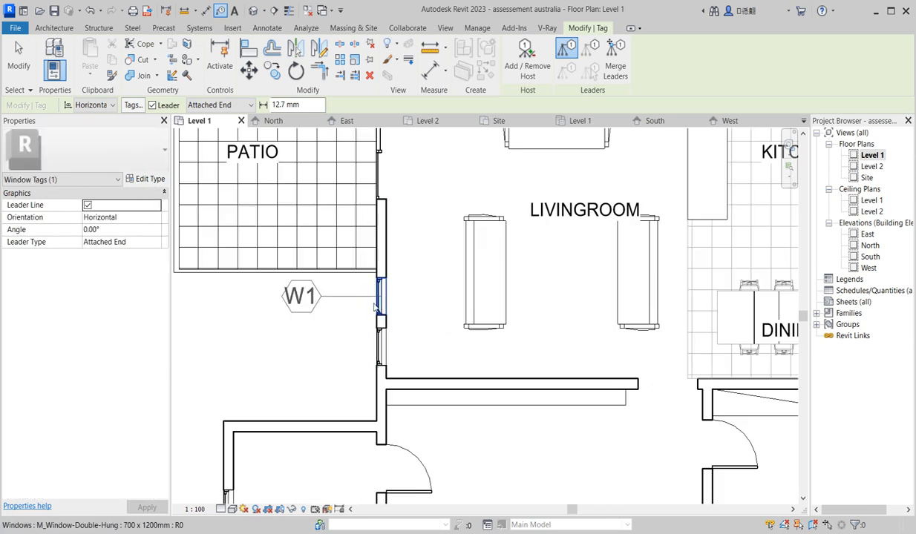
left_click(376, 306)
left_click(379, 348)
scroll(379, 348, "down", 3)
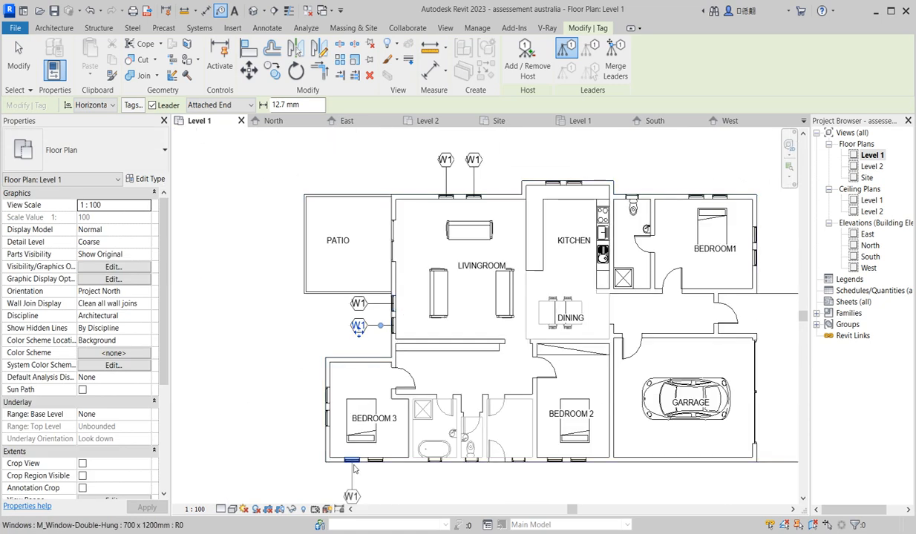
Step: Tag Bedroom 3's two west-wall windows and two south-wall windows
scroll(327, 400, "up", 3)
left_click(328, 395)
left_click(325, 432)
scroll(325, 432, "down", 3)
scroll(401, 434, "up", 3)
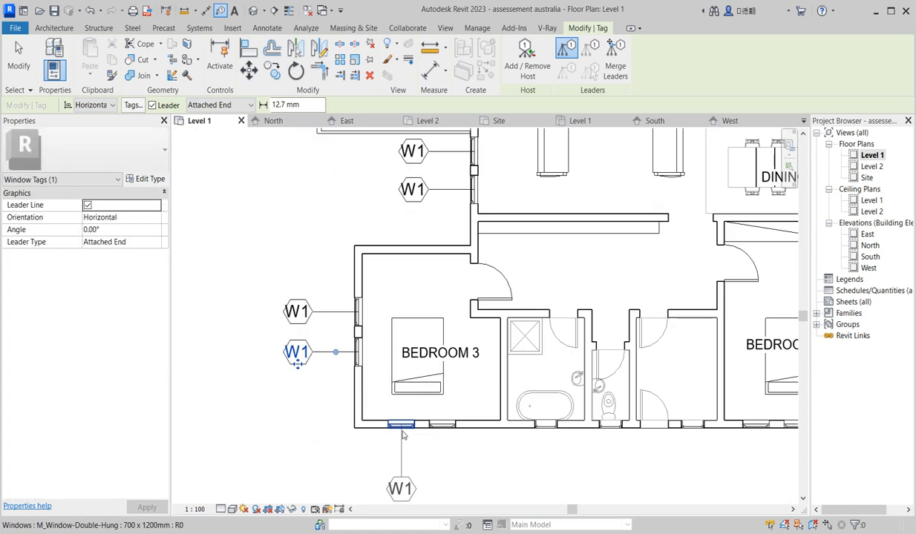
left_click(442, 433)
Step: Tag the two windows on Bedroom 2's south wall
scroll(376, 447, "down", 3)
scroll(563, 444, "up", 2)
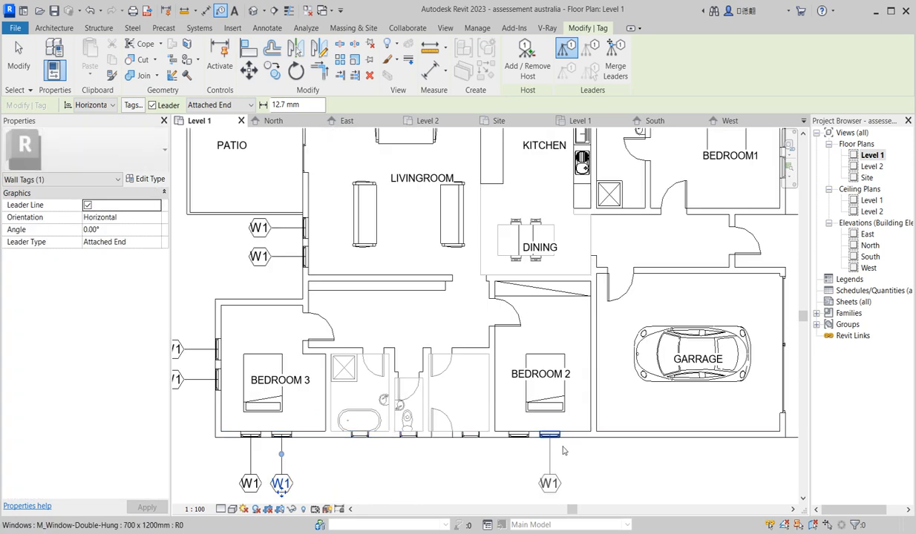
scroll(548, 457, "down", 3)
scroll(534, 454, "up", 3)
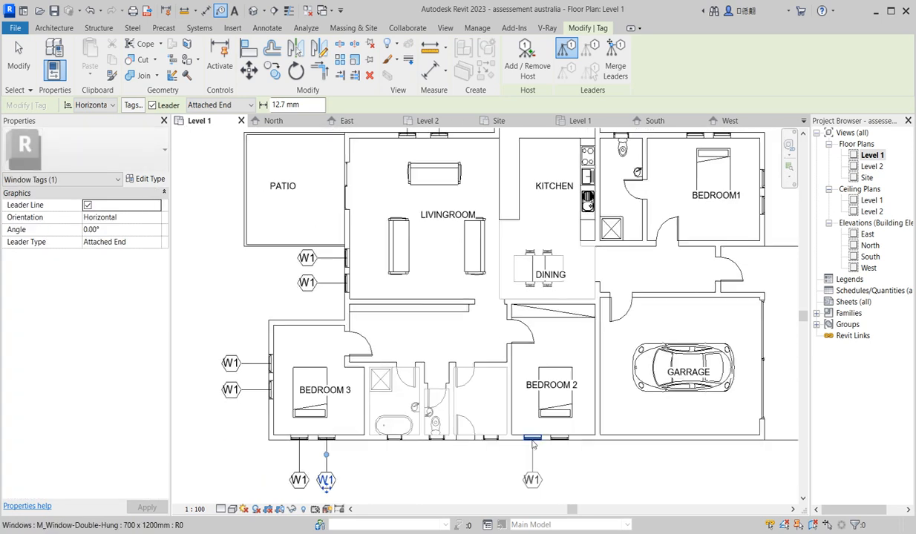
left_click(532, 443)
left_click(561, 440)
scroll(564, 464, "down", 2)
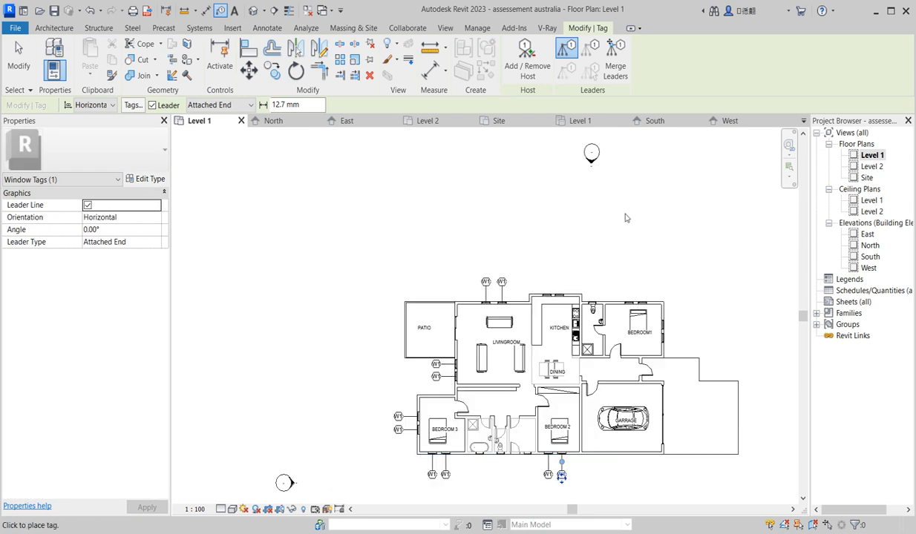
Step: Tag Bedroom 1's two north-wall windows and two east-wall windows
scroll(633, 305, "up", 5)
scroll(638, 303, "down", 1)
left_click(629, 302)
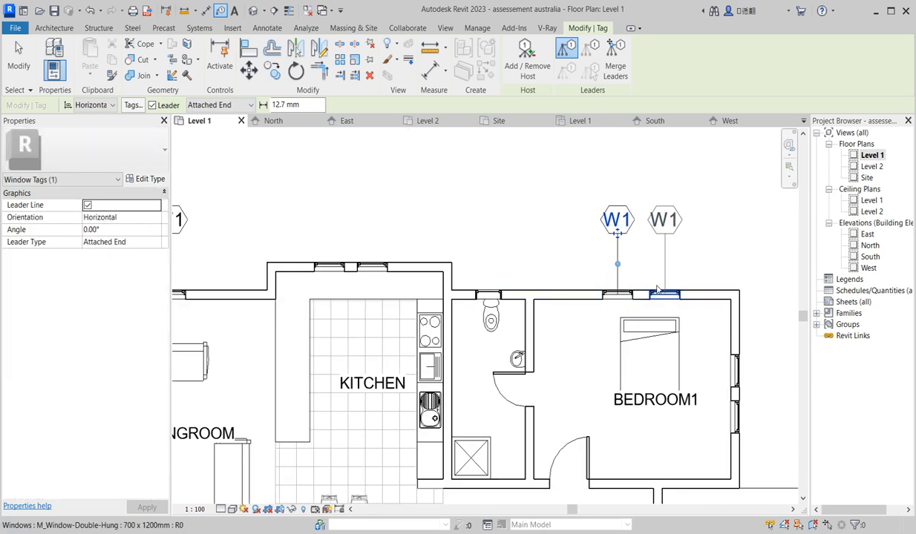
left_click(656, 289)
scroll(643, 263, "down", 2)
scroll(677, 338, "up", 1)
left_click(699, 309)
left_click(705, 346)
scroll(702, 342, "down", 3)
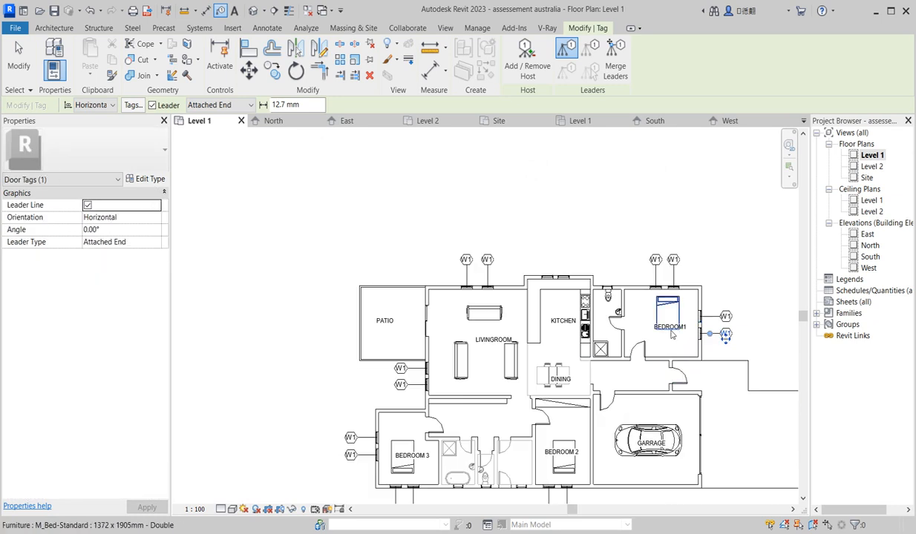
Step: Tag the south-wall bathroom window, change its type mark to W2, and tag the adjacent toilet window
scroll(645, 444, "up", 3)
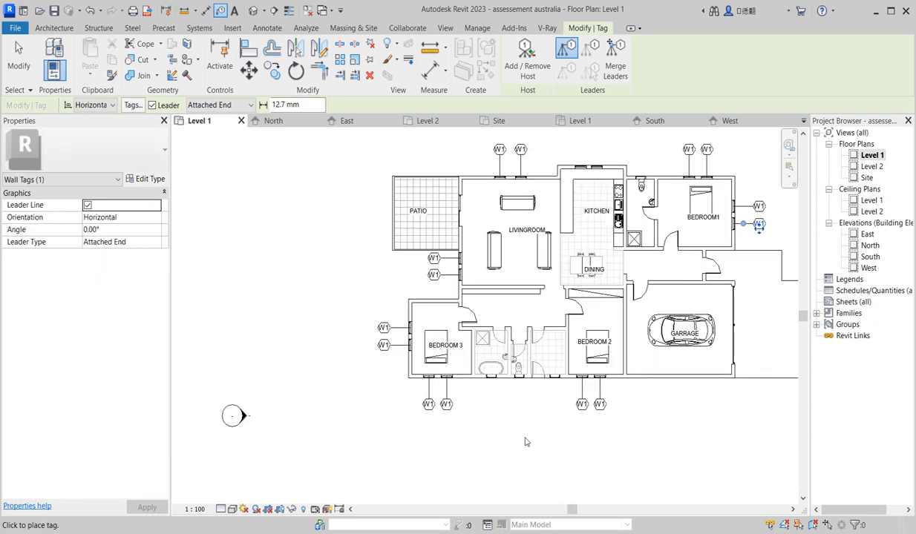
scroll(511, 401, "up", 2)
left_click(508, 410)
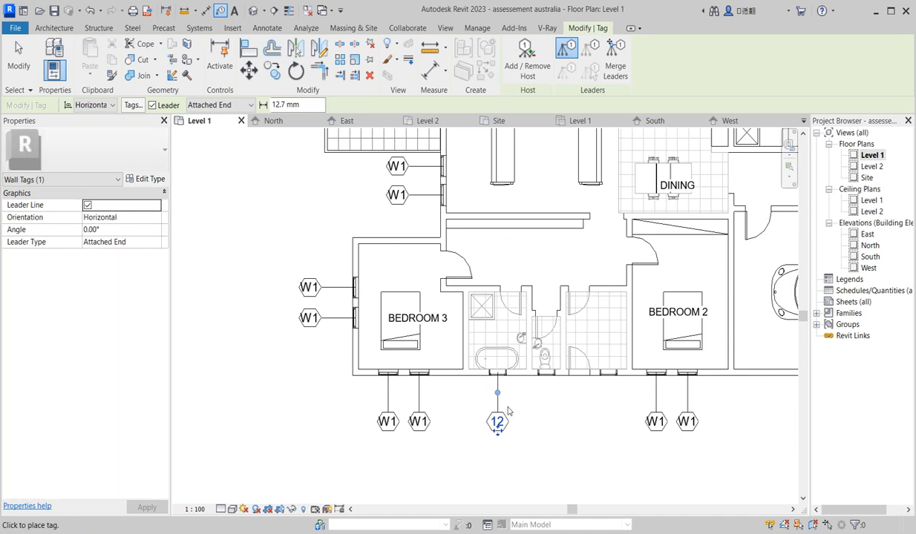
scroll(544, 420, "down", 3)
scroll(536, 430, "up", 2)
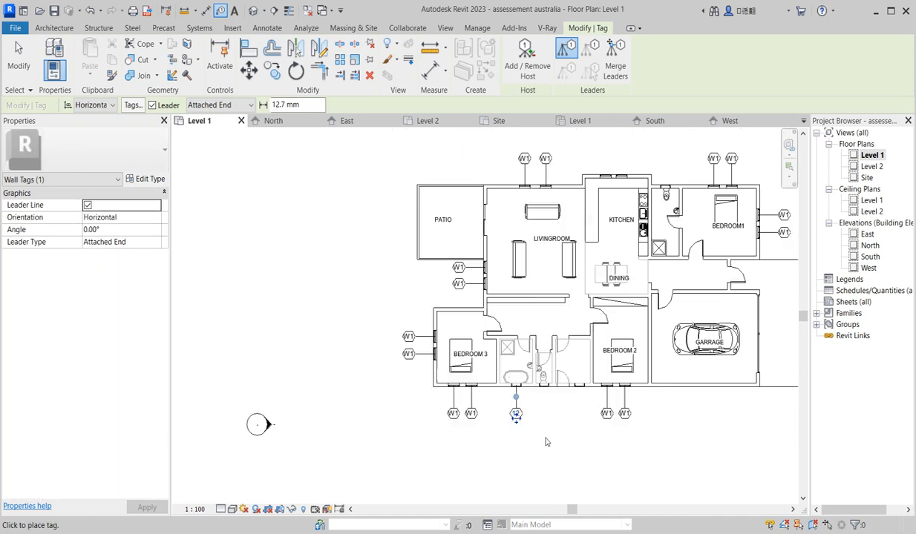
scroll(511, 411, "up", 5)
left_click(511, 409)
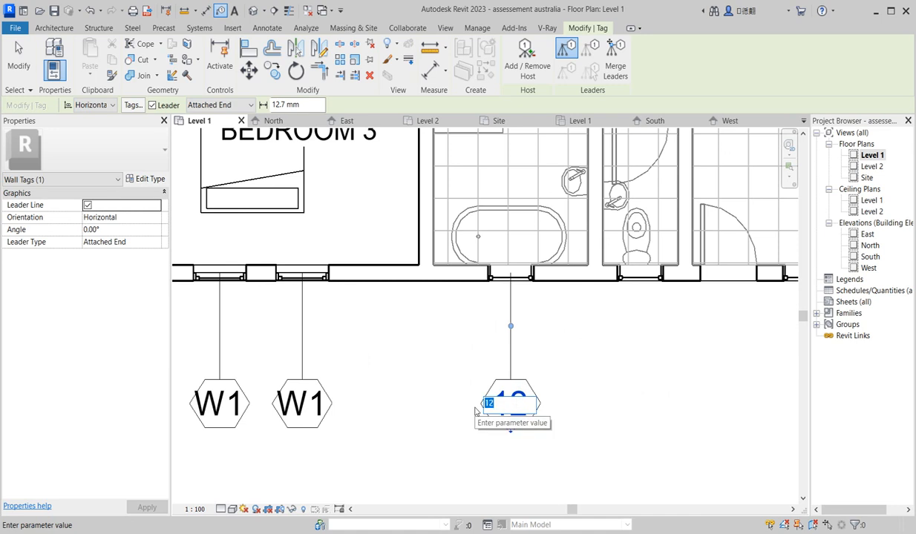
left_click(566, 417)
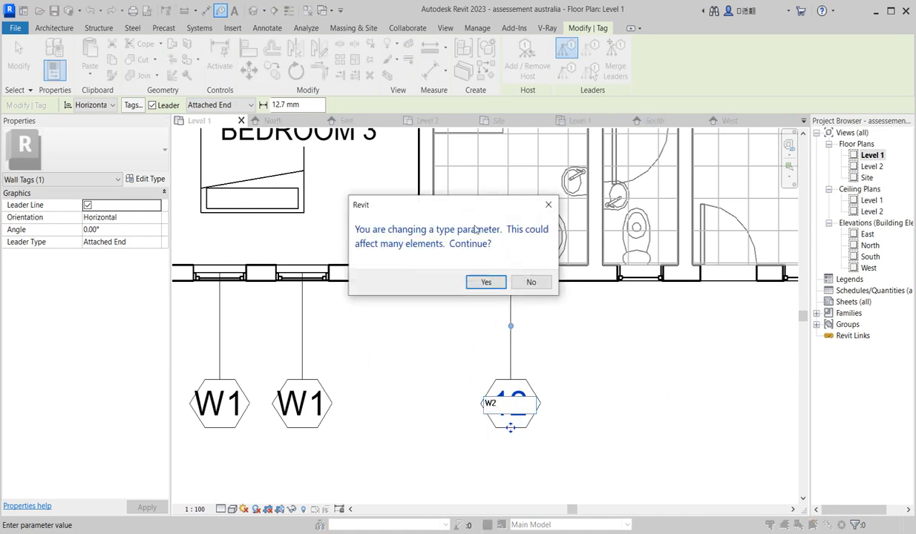
left_click(486, 283)
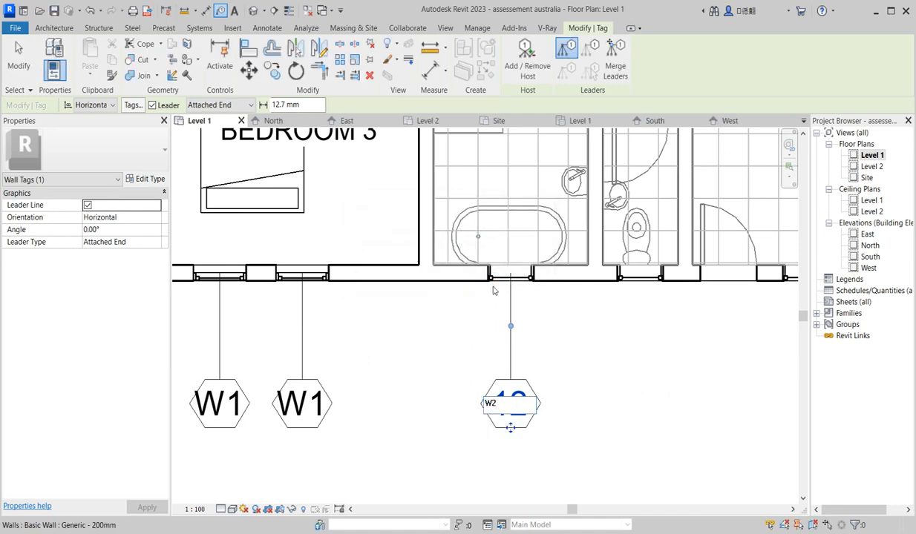
left_click(639, 279)
scroll(527, 356, "down", 9)
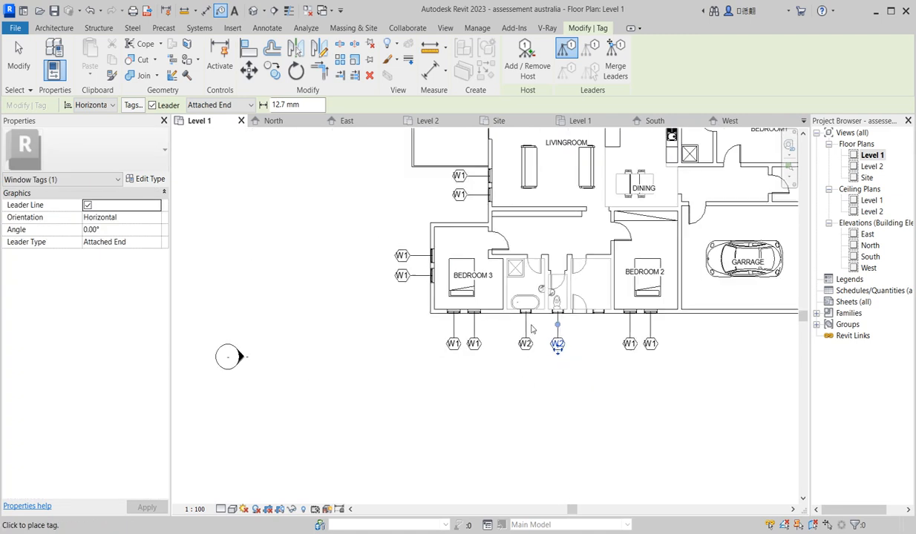
Step: Tag the kitchen's two north-wall windows and the north window of the bathroom beside Bedroom 1
scroll(620, 154, "up", 5)
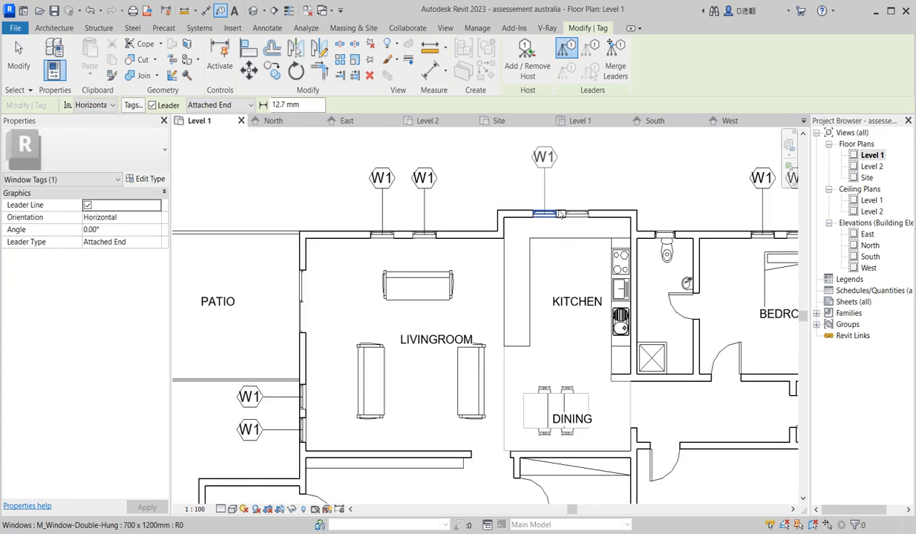
scroll(713, 266, "down", 3)
scroll(565, 241, "up", 2)
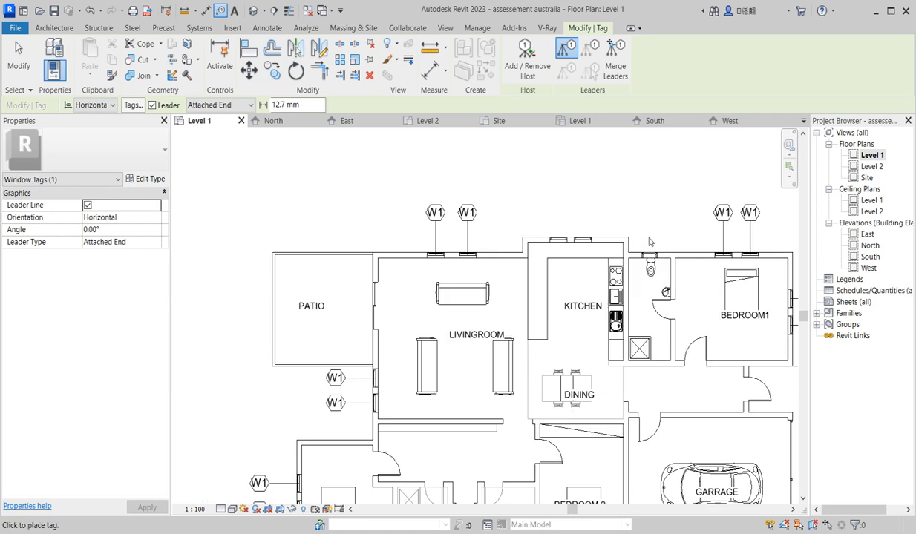
left_click(582, 240)
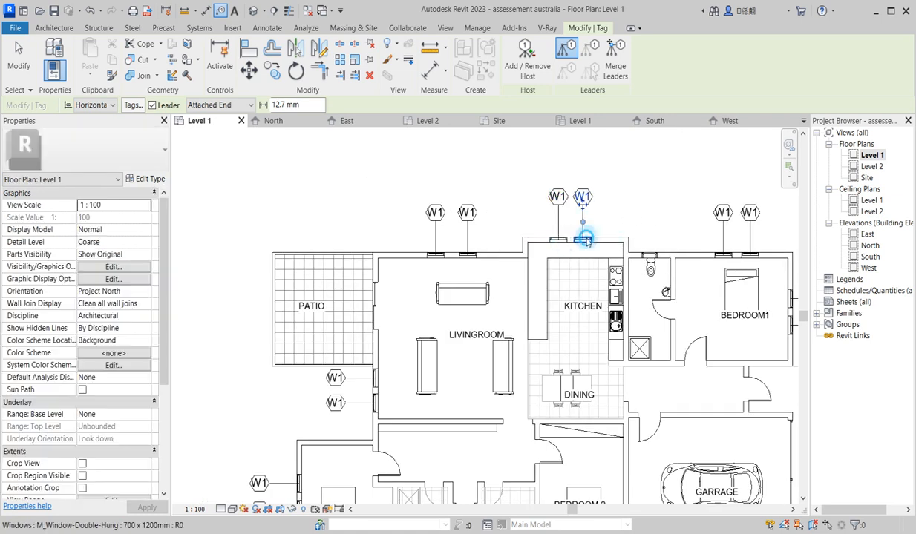
left_click(650, 257)
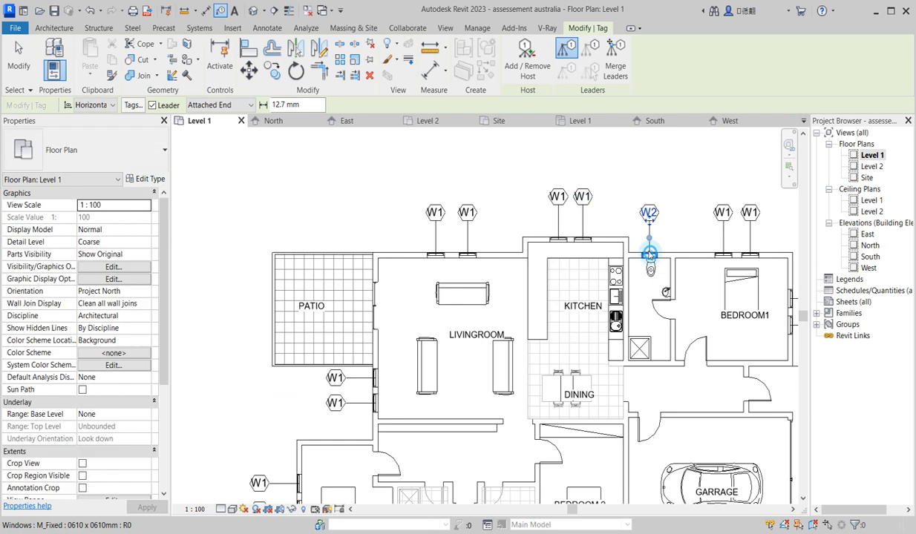
scroll(552, 223, "down", 3)
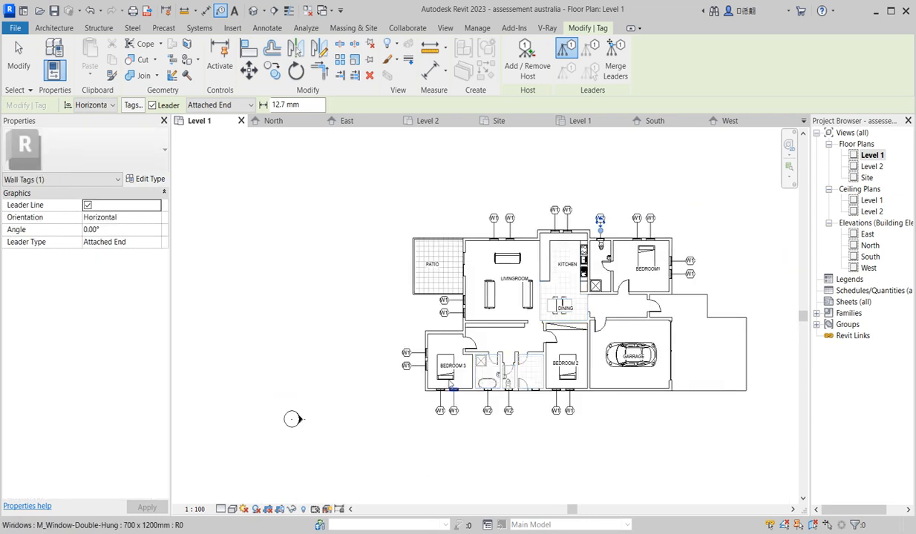
Step: Tag the sliding door between the living room and the patio, setting its mark to D1
scroll(358, 312, "up", 3)
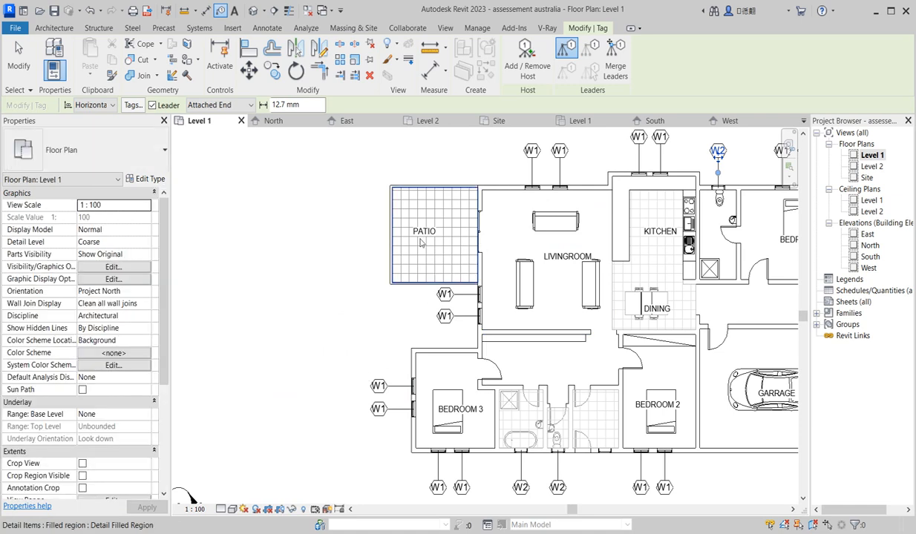
scroll(421, 243, "down", 3)
scroll(460, 235, "up", 2)
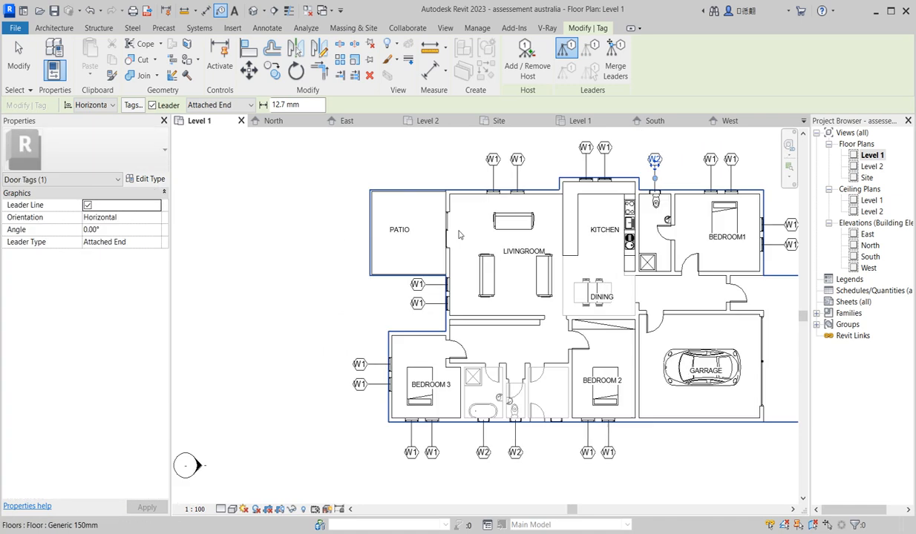
scroll(454, 235, "up", 2)
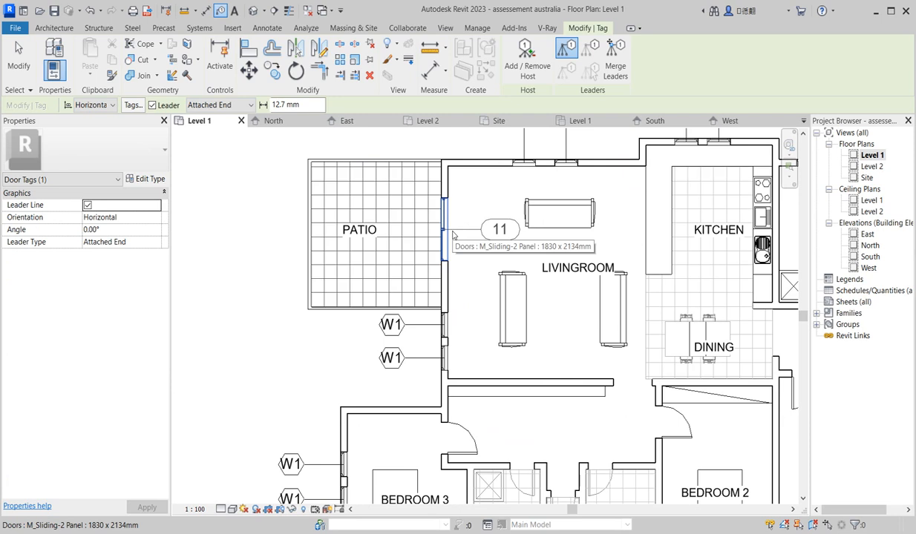
left_click(453, 231)
left_click(507, 229)
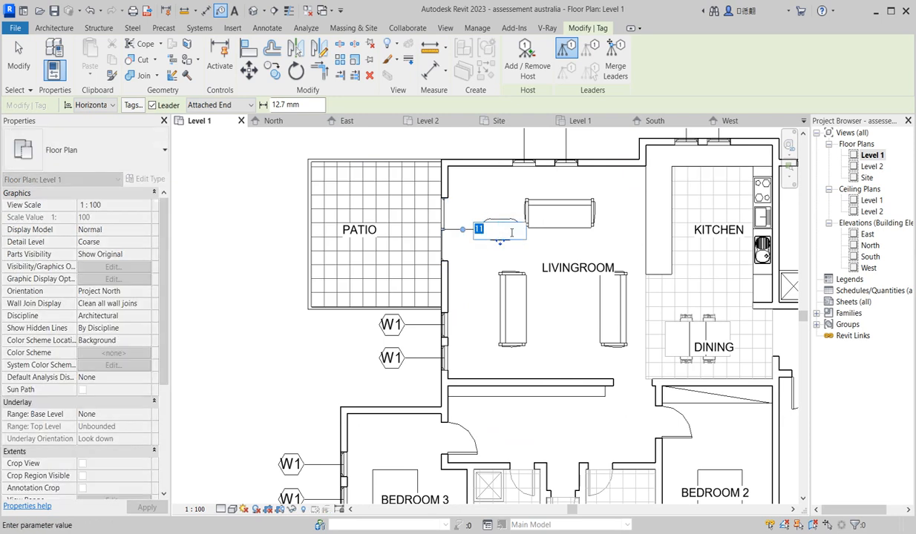
left_click(486, 269)
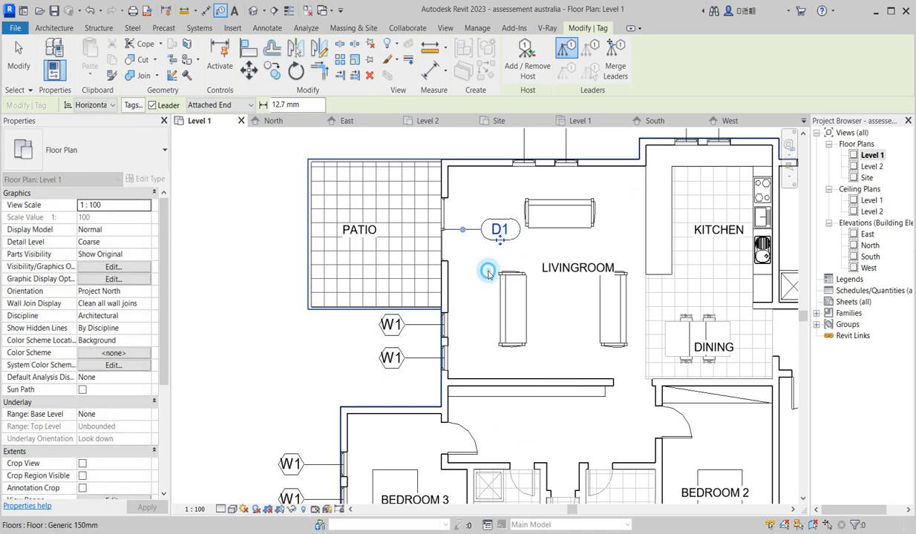
Step: Tag Bedroom 3's single-flush door and set its mark to D2
scroll(458, 265, "down", 2)
scroll(478, 363, "up", 2)
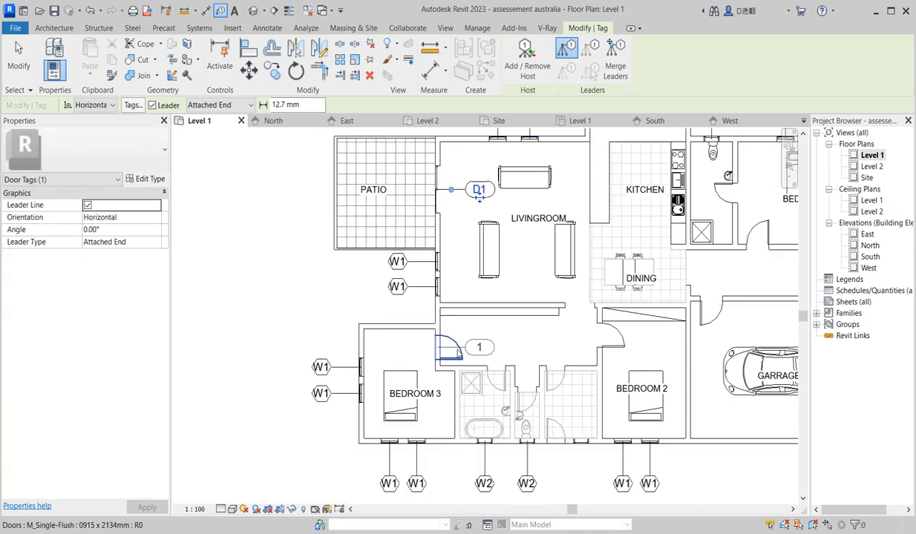
left_click(450, 349)
left_click(478, 348)
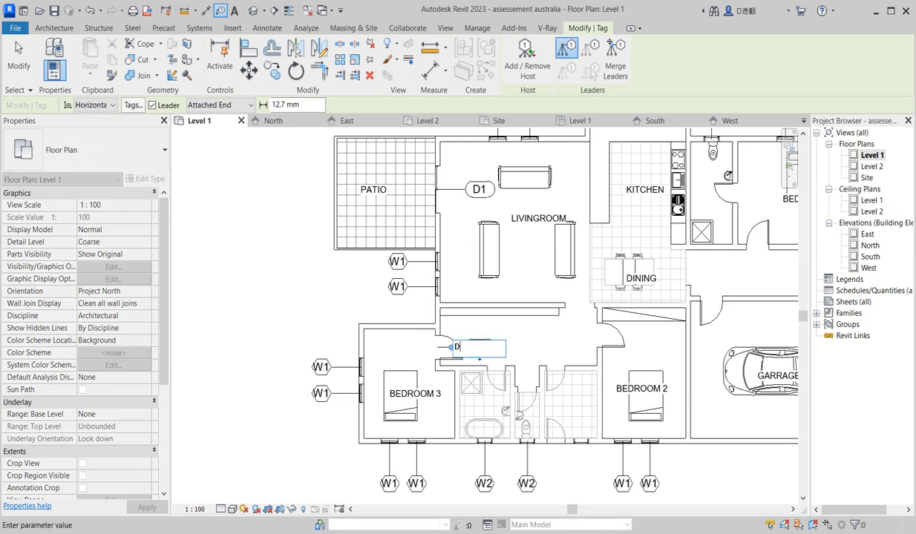
type("D2")
left_click(543, 349)
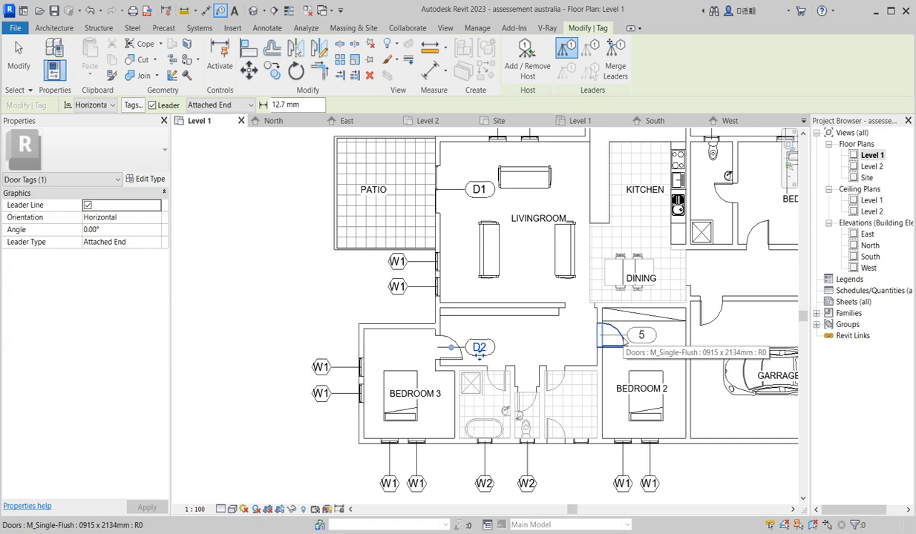
Step: Tag Bedroom 2's single-flush door and set its mark to D2
left_click(622, 341)
left_click(639, 336)
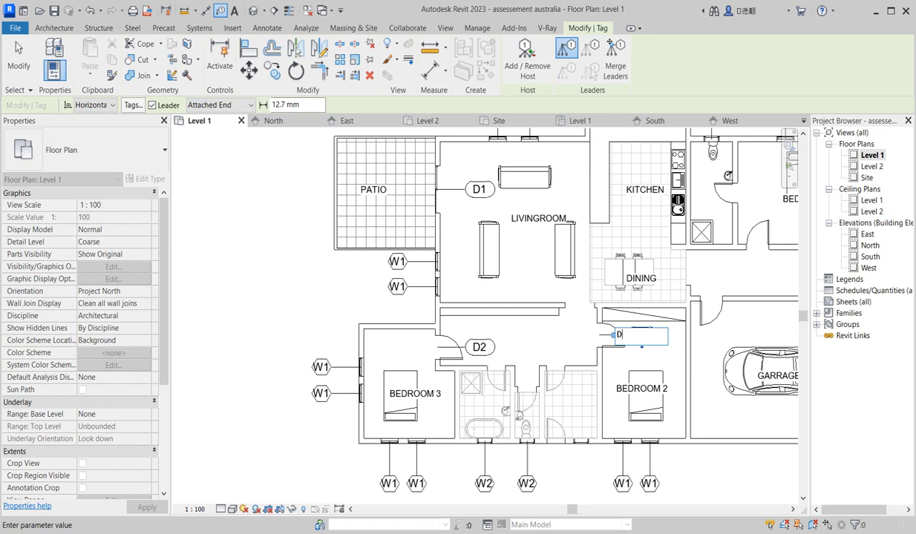
type("D2")
key("Return")
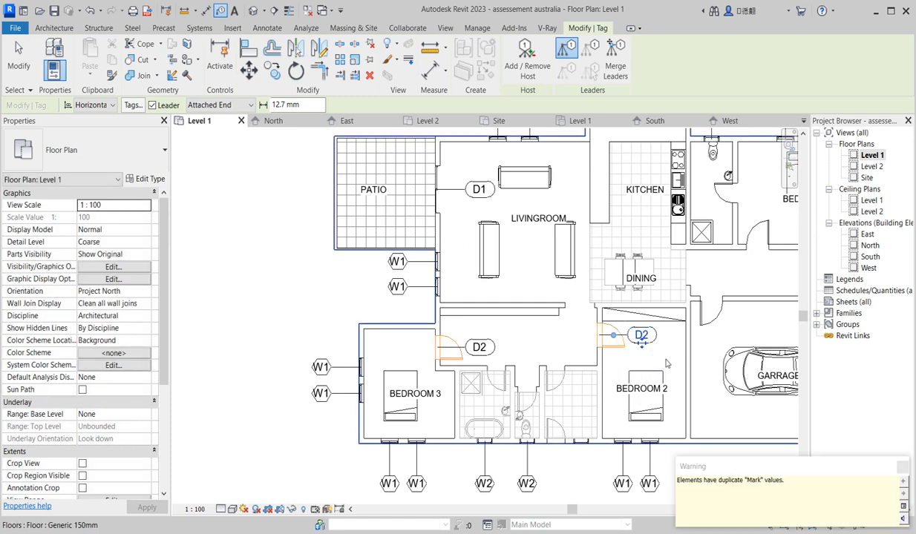
left_click(620, 370)
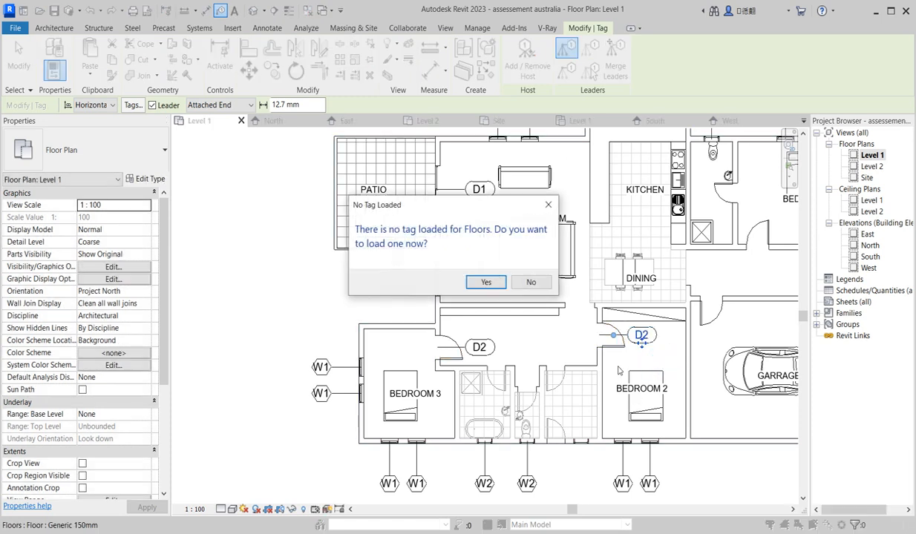
left_click(485, 282)
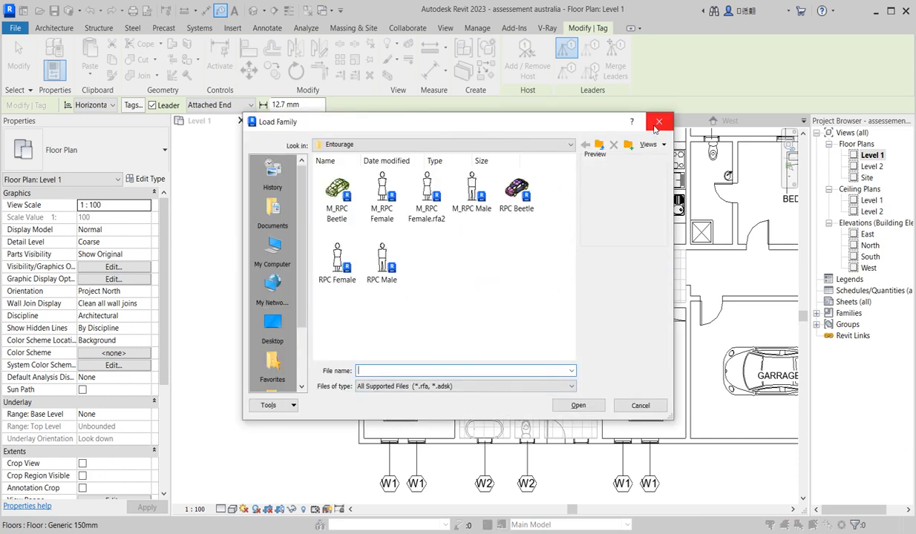
left_click(657, 125)
left_click(591, 382)
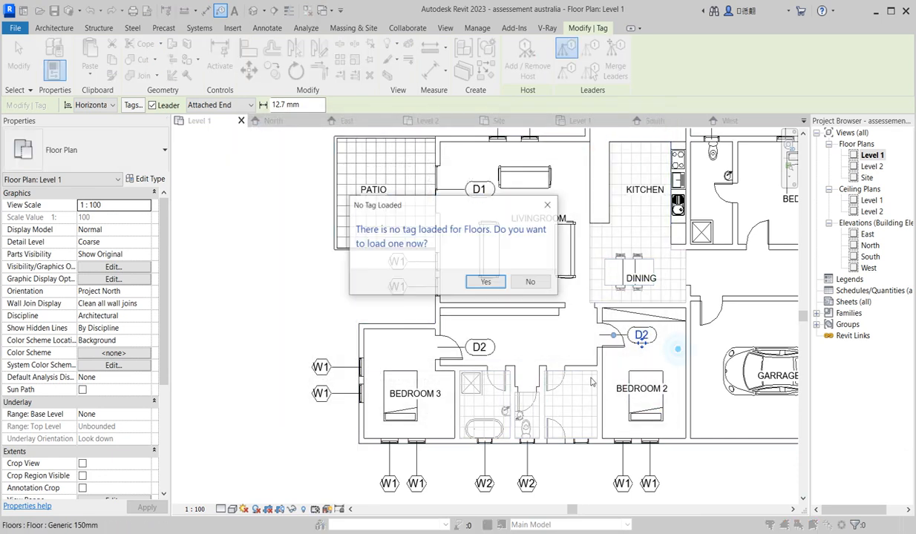
left_click(483, 282)
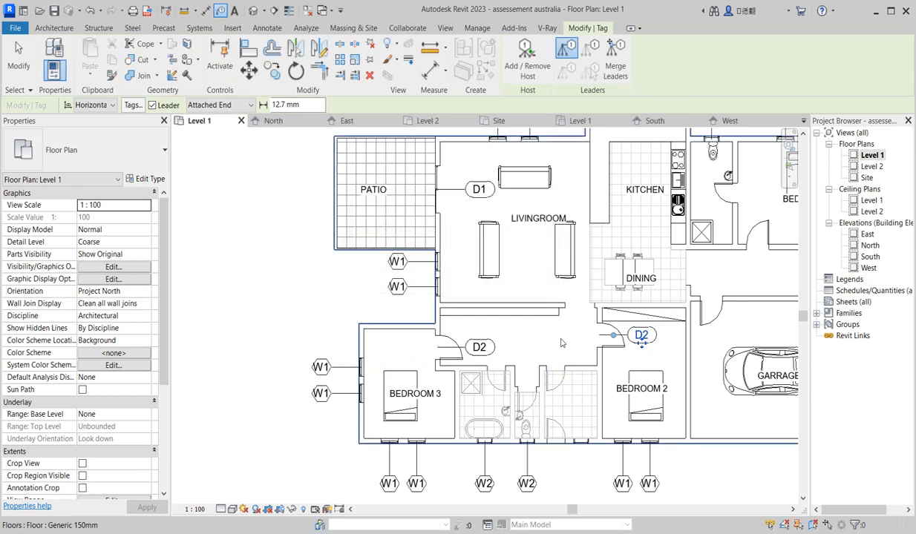
scroll(562, 343, "down", 3)
scroll(528, 253, "down", 3)
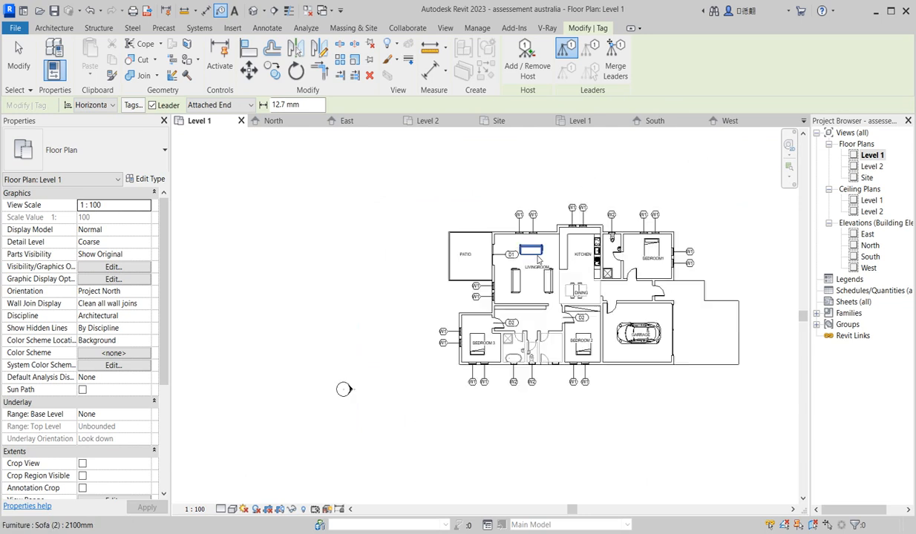
scroll(598, 280, "up", 2)
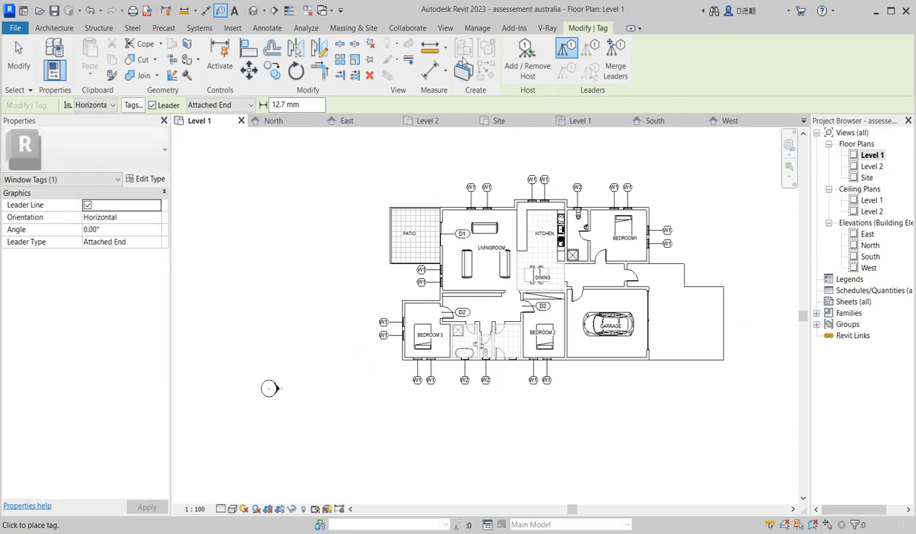
left_click(55, 28)
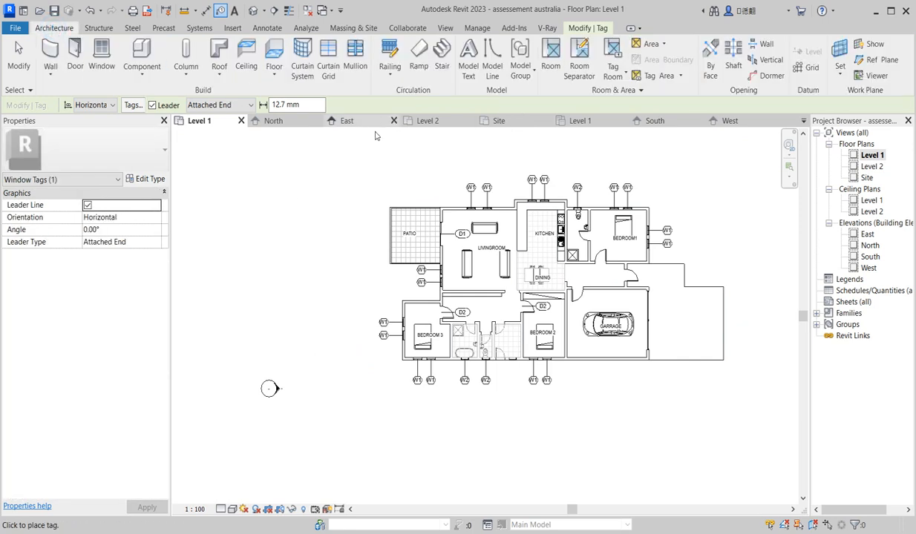
scroll(439, 313, "up", 3)
left_click(459, 312)
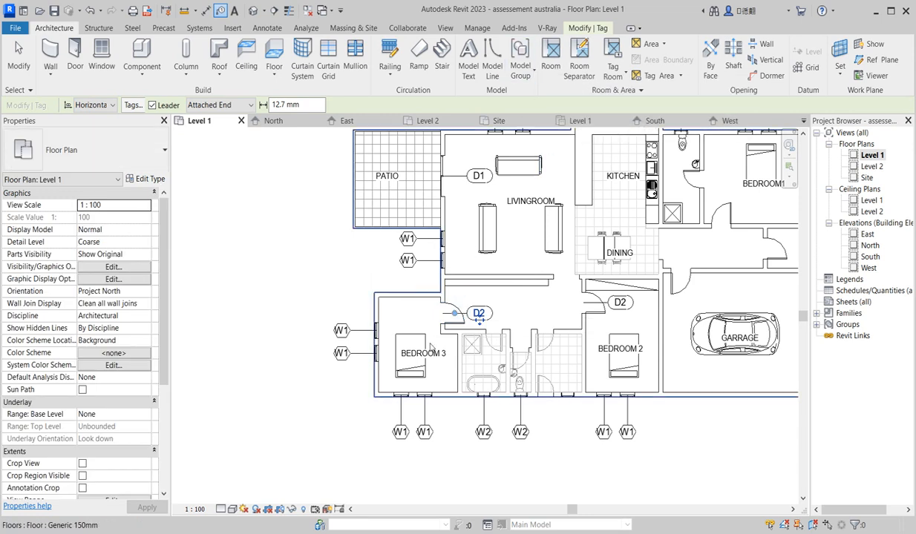
scroll(311, 267, "down", 3)
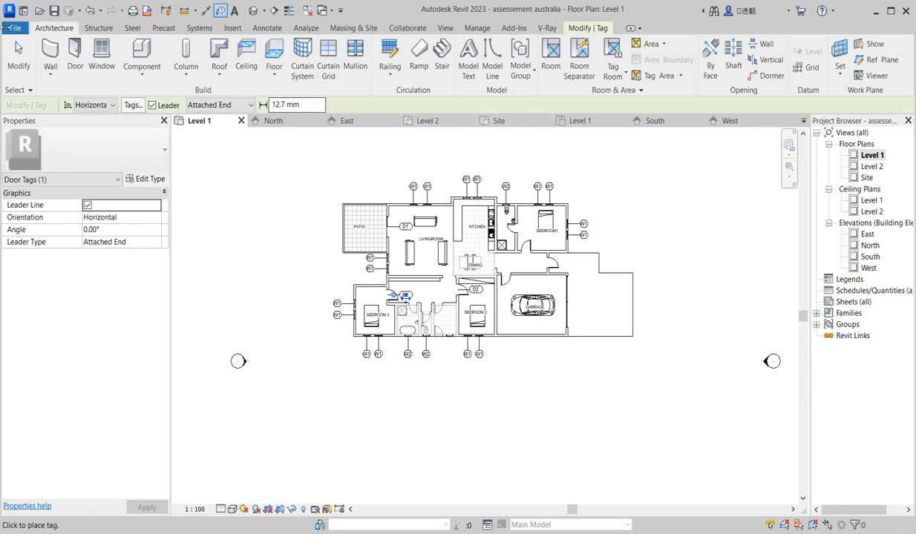
Step: Place an aligned dimension across the living room's width, from the patio-side wall to the kitchen edge, using wall faces as reference
left_click(267, 28)
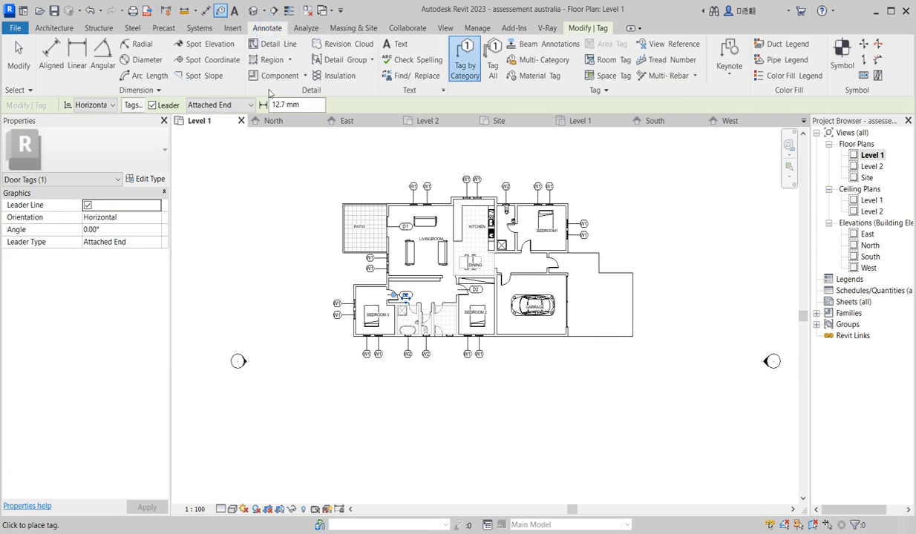
left_click(50, 56)
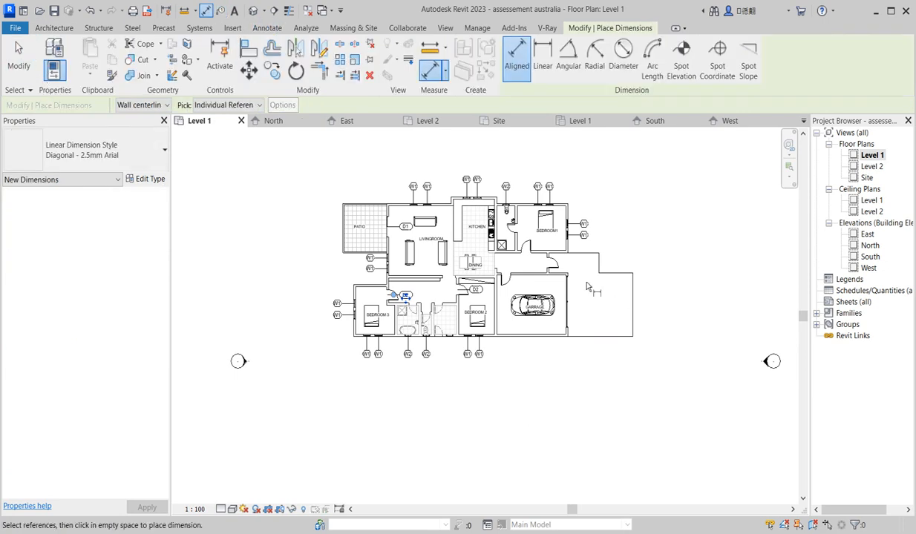
scroll(368, 258, "up", 5)
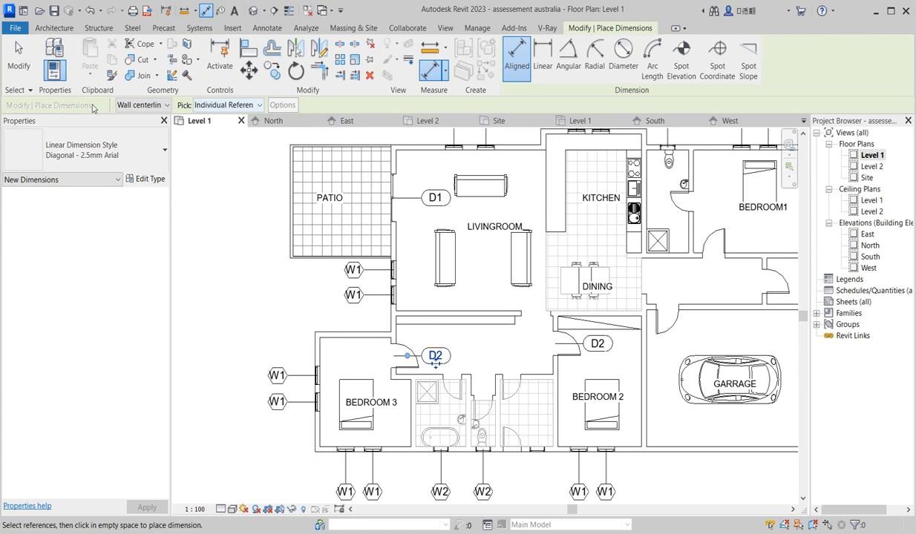
left_click(164, 107)
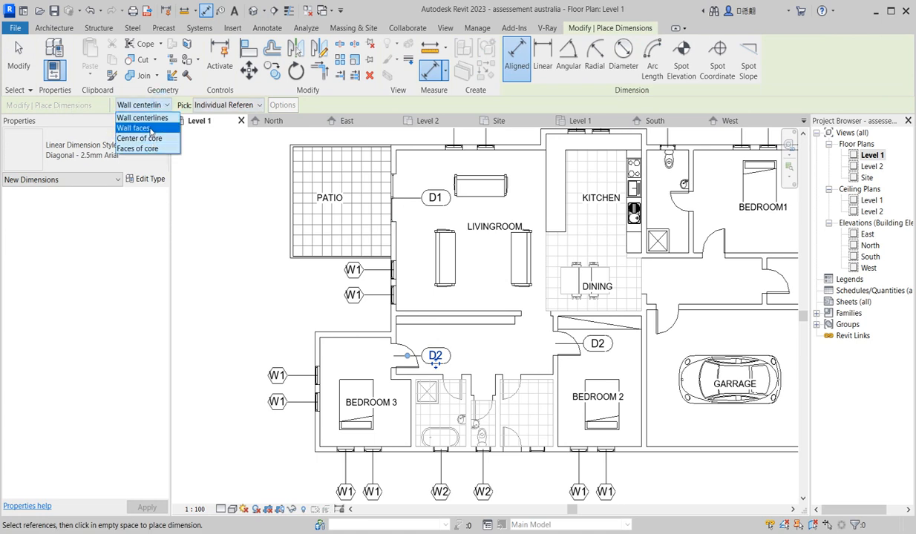
left_click(151, 131)
scroll(407, 249, "up", 3)
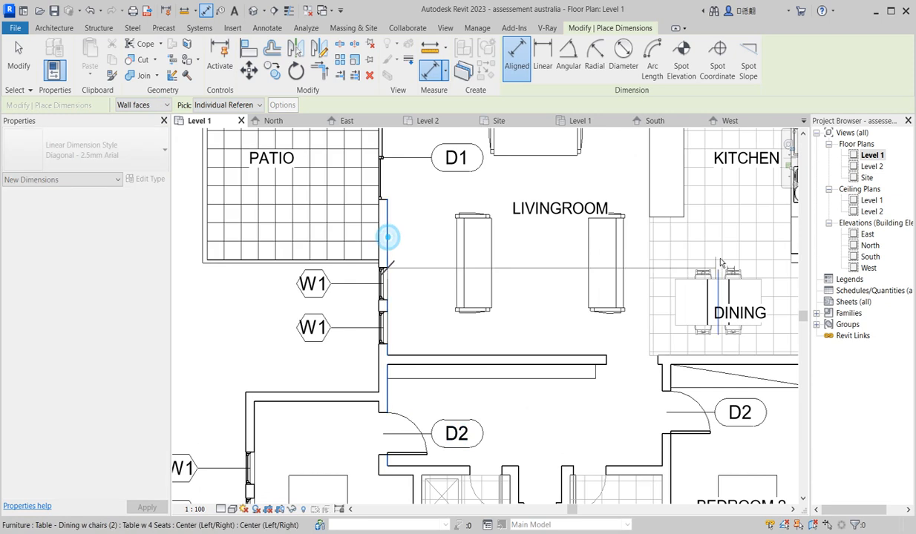
left_click(648, 197)
scroll(456, 192, "up", 2)
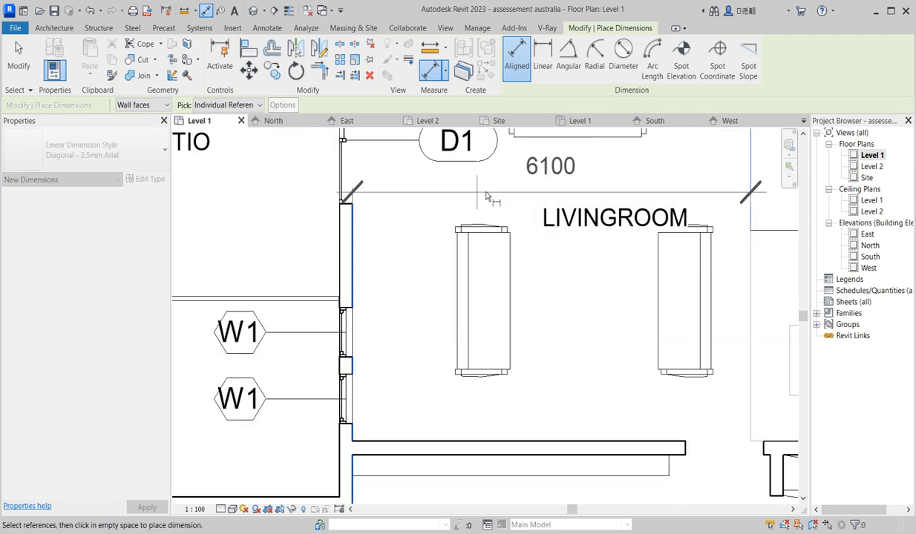
left_click(487, 194)
Step: Dimension the living room's depth between the inner faces of its north and south walls
left_click(583, 449)
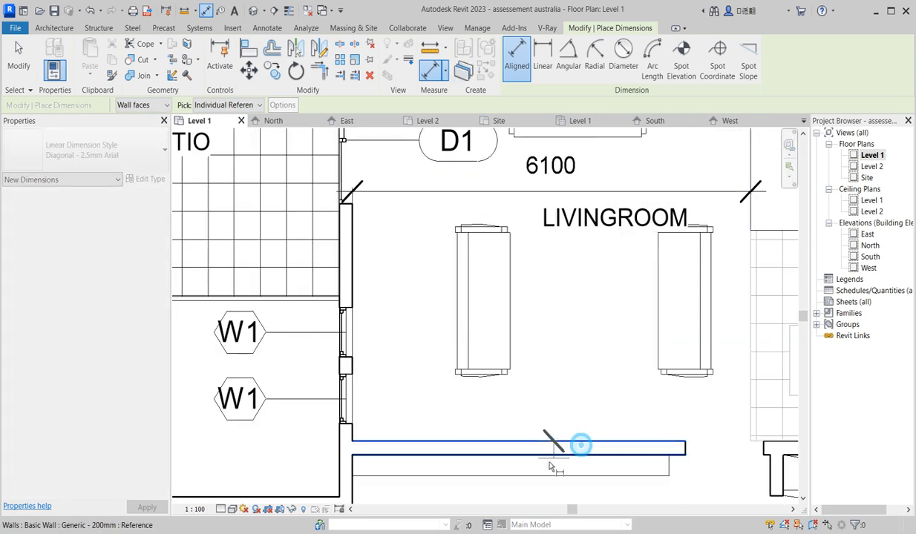
scroll(583, 445, "down", 4)
left_click(602, 289)
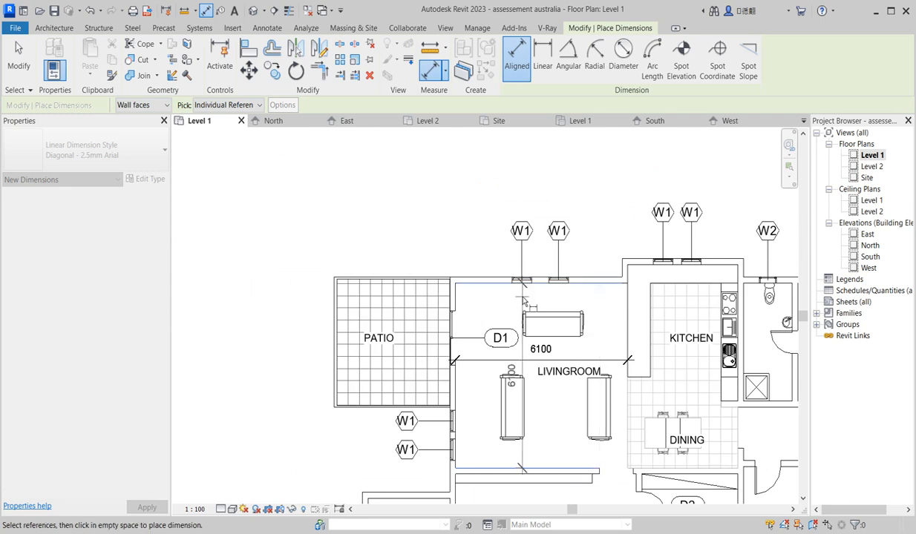
left_click(508, 300)
scroll(487, 375, "down", 3)
scroll(553, 357, "up", 3)
Step: Dimension the kitchen's width and add a chained depth dimension from the kitchen's north wall through to the dining area's south edge
left_click(561, 341)
left_click(653, 362)
left_click(610, 306)
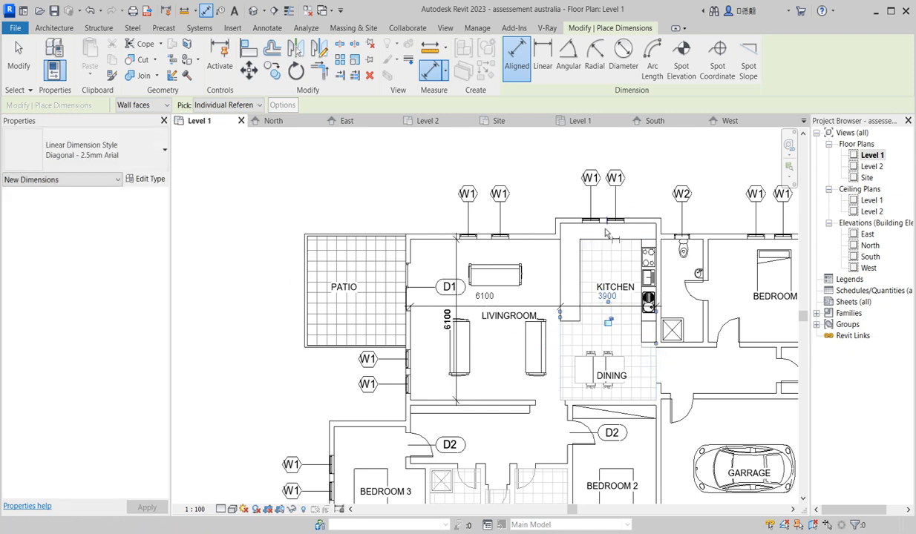
left_click(578, 233)
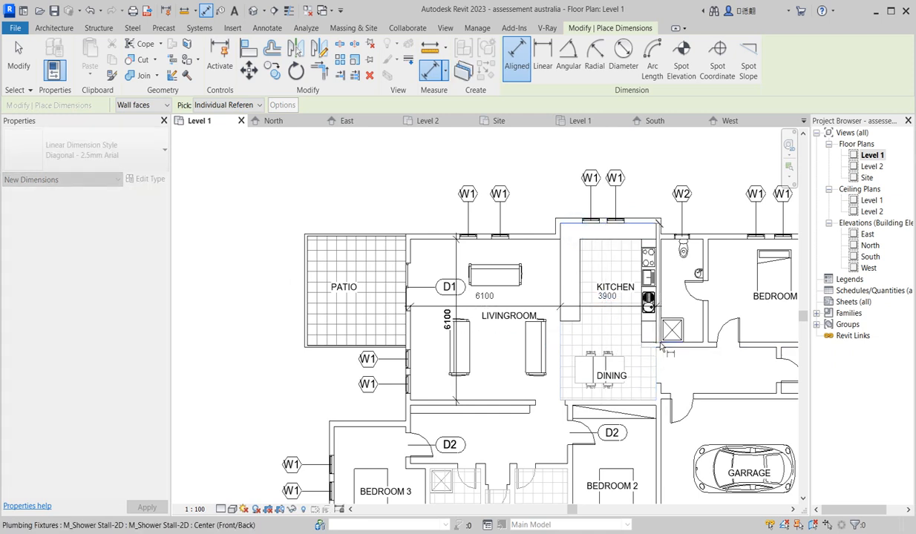
left_click(641, 399)
left_click(594, 328)
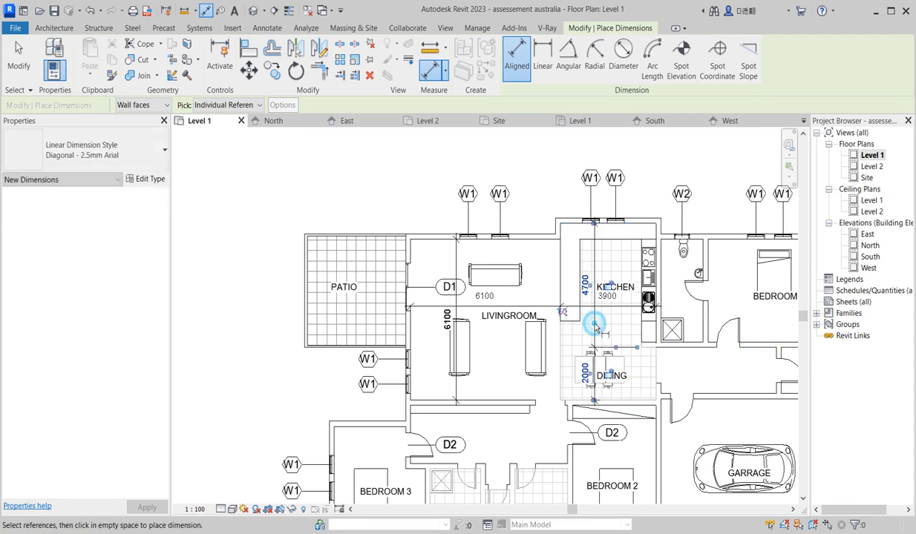
Step: Dimension the inside width and depth of the bathroom between the kitchen and Bedroom 1
scroll(593, 312, "down", 4)
scroll(618, 319, "up", 8)
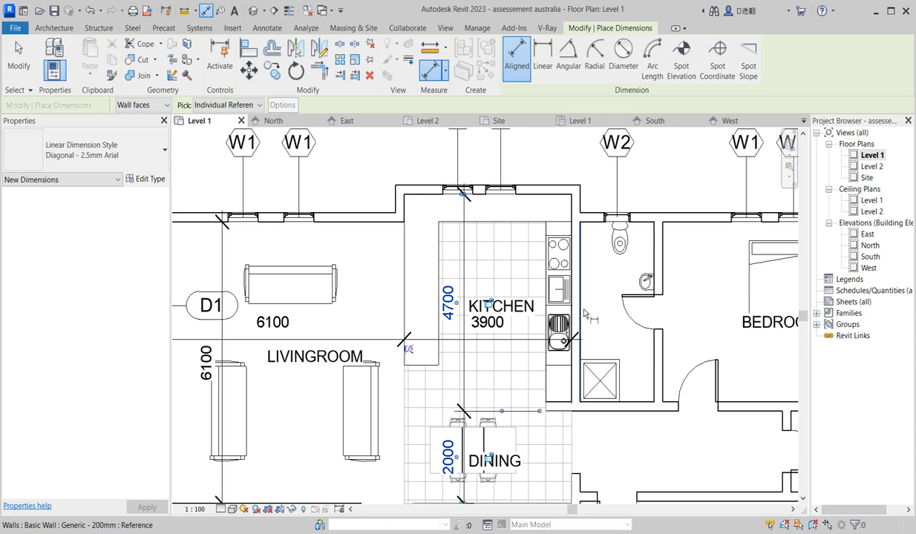
left_click(581, 306)
left_click(602, 297)
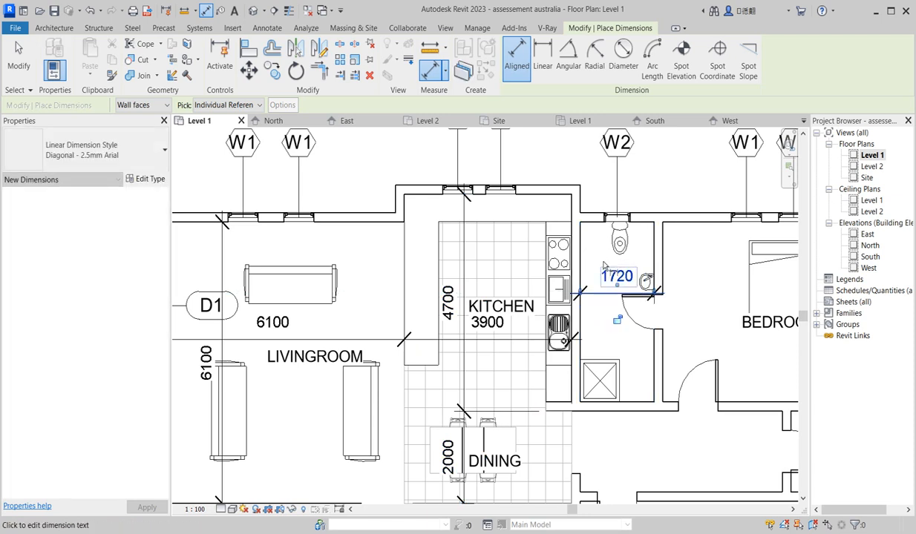
left_click(593, 217)
left_click(636, 409)
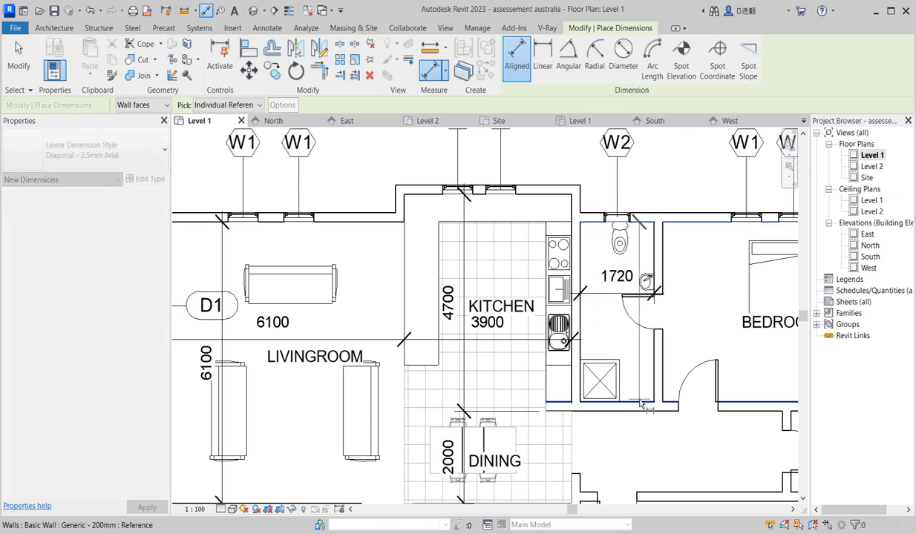
left_click(613, 341)
Step: Dimension the inside width and depth of Bedroom 1 between its wall faces
scroll(613, 341, "down", 3)
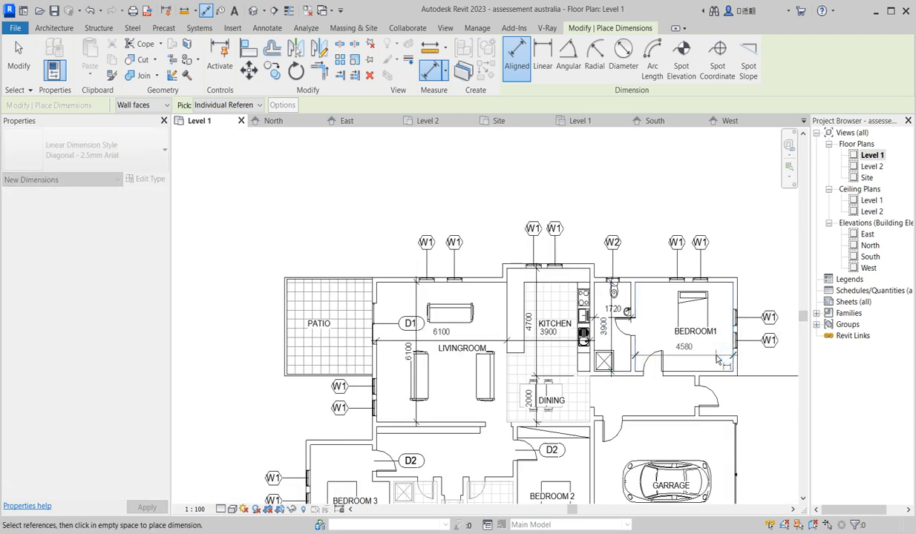
left_click(715, 356)
left_click(654, 286)
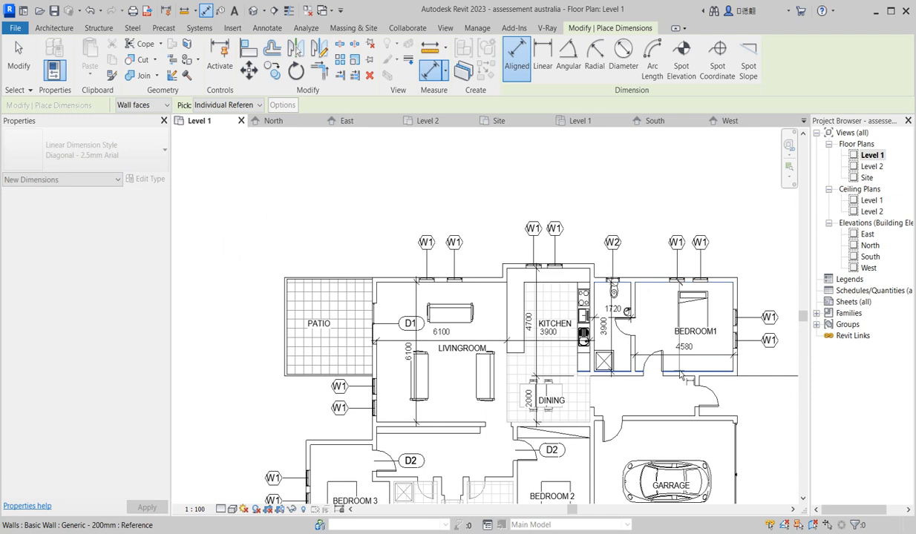
left_click(681, 369)
left_click(722, 305)
Step: Dimension the garage's inside depth between the faces of its north and south walls
scroll(702, 315, "down", 3)
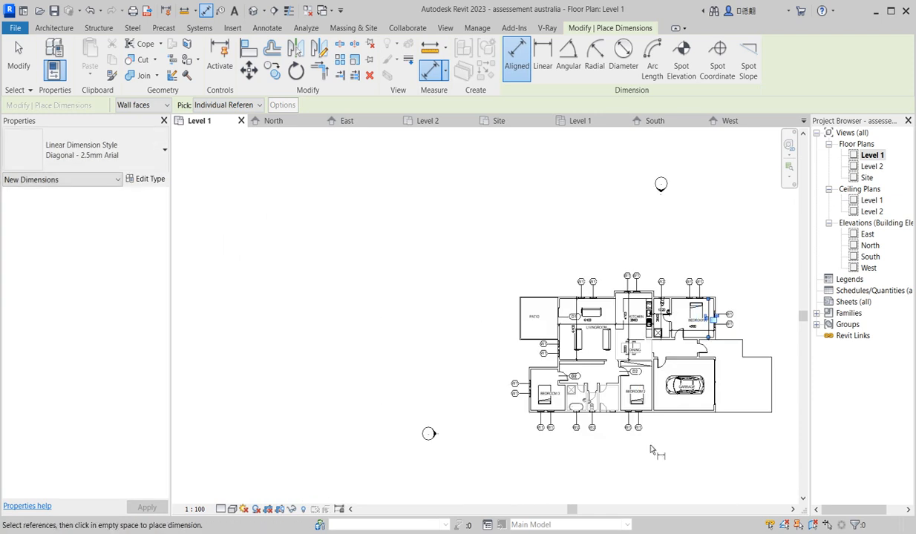
scroll(666, 429, "up", 2)
left_click(697, 293)
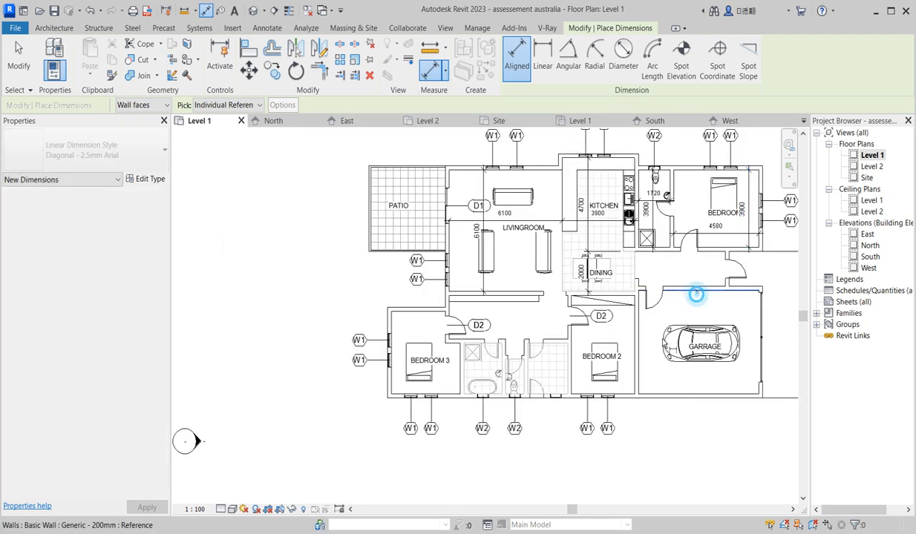
left_click(663, 389)
left_click(656, 371)
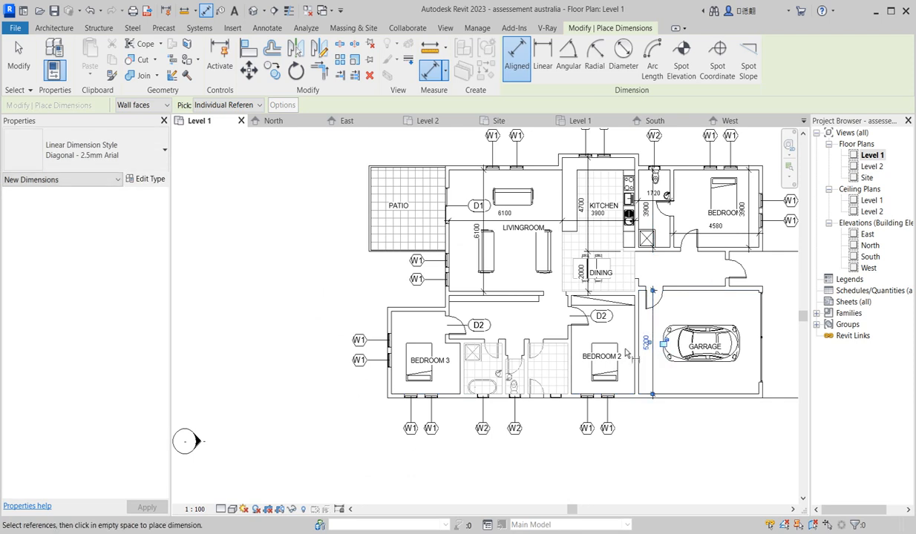
Step: Dimension Bedroom 2's inside width and its full depth down to the south wall
left_click(635, 349)
left_click(570, 342)
left_click(587, 332)
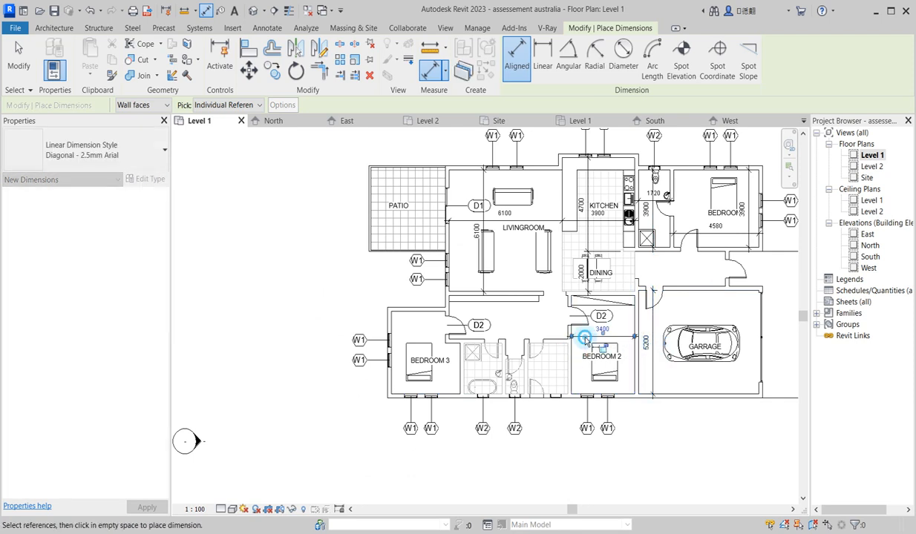
left_click(622, 301)
left_click(594, 394)
left_click(577, 349)
Step: Set aligned dimensioning to pick entire walls, with automatic references at the widths of openings
scroll(585, 384, "up", 3)
scroll(591, 382, "down", 4)
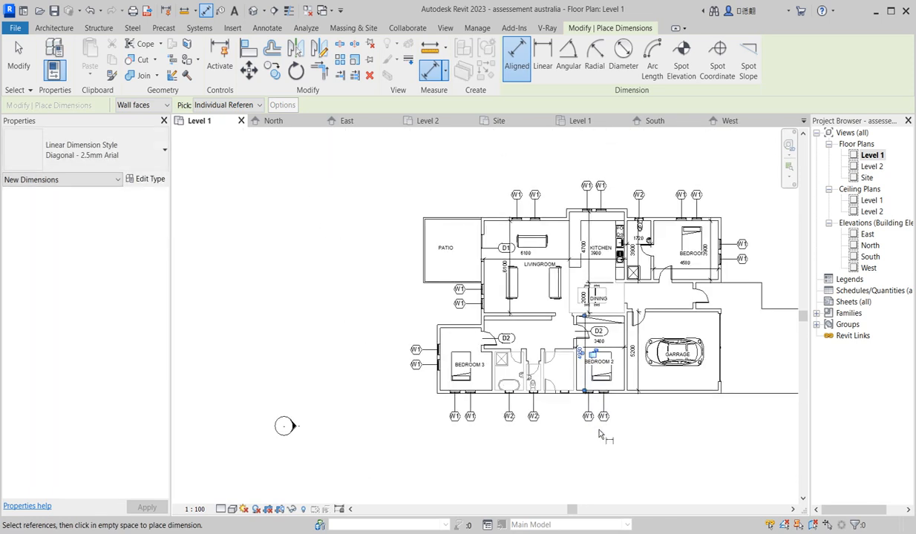
scroll(668, 420, "up", 1)
scroll(726, 408, "up", 3)
scroll(669, 245, "down", 3)
scroll(674, 241, "up", 3)
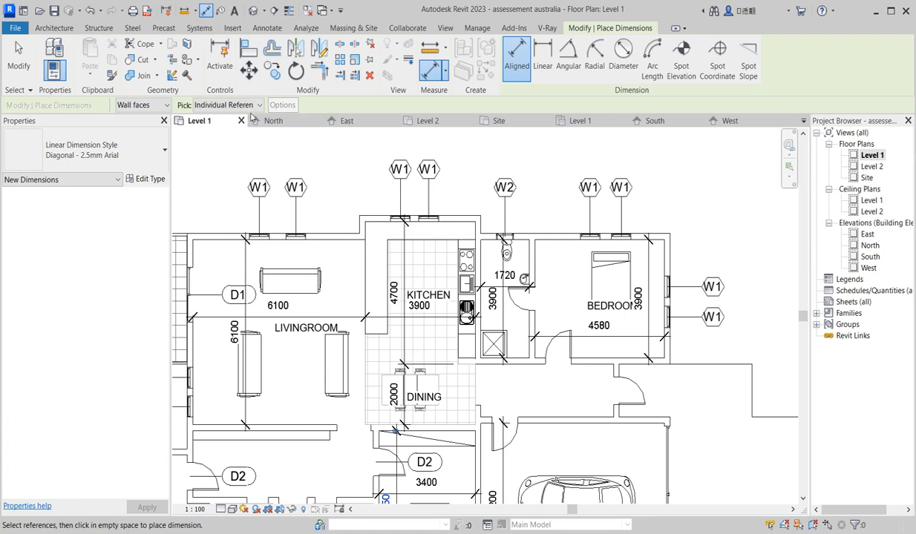
left_click(257, 107)
left_click(241, 127)
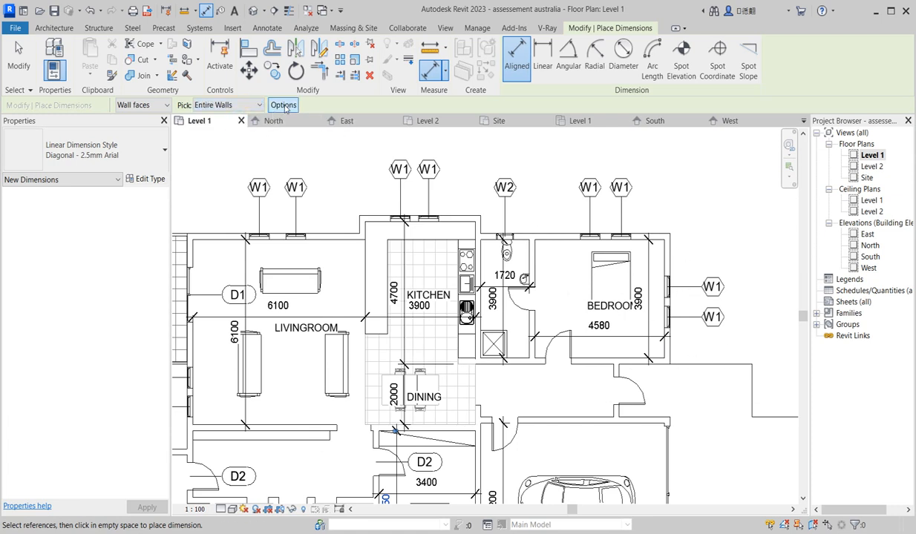
left_click(285, 106)
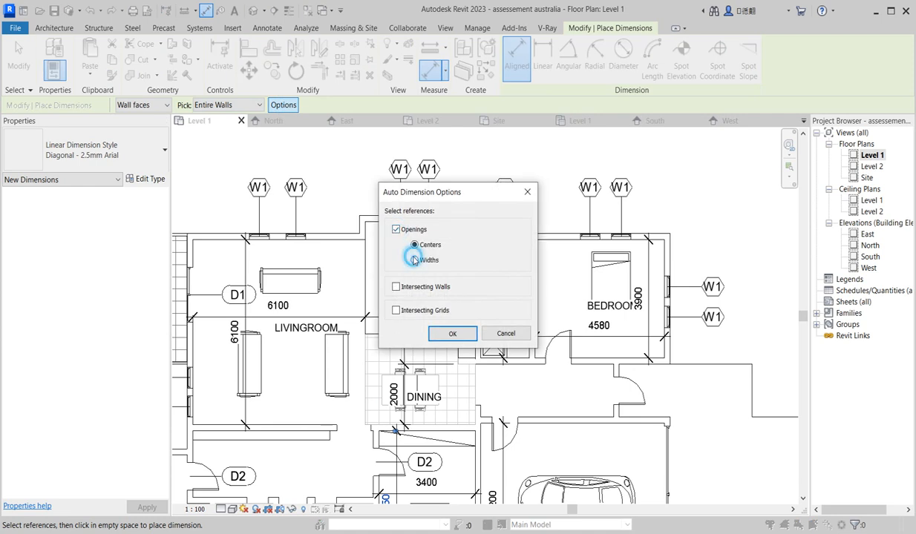
left_click(450, 336)
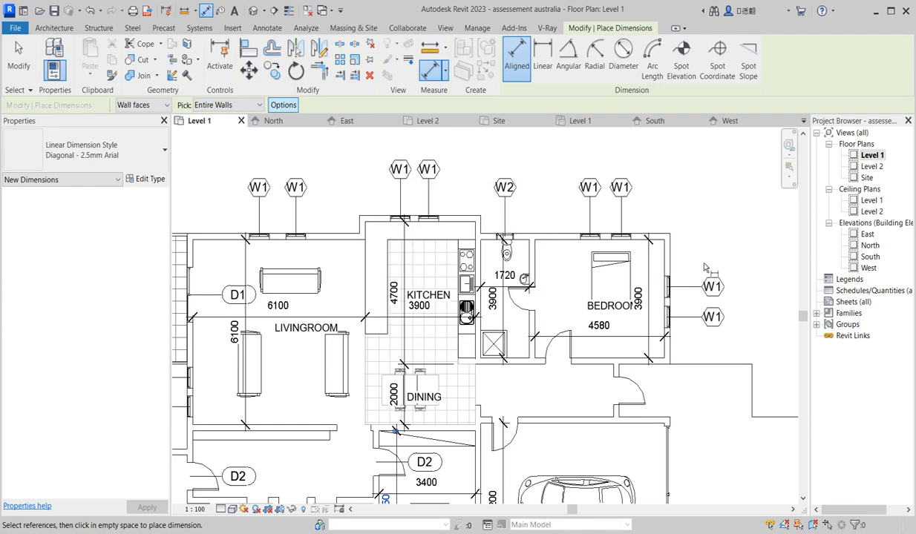
Step: Place a whole-wall dimension chain with window openings outside Bedroom 1's east wall, beyond the window tags
left_click(666, 256)
scroll(747, 258, "down", 3)
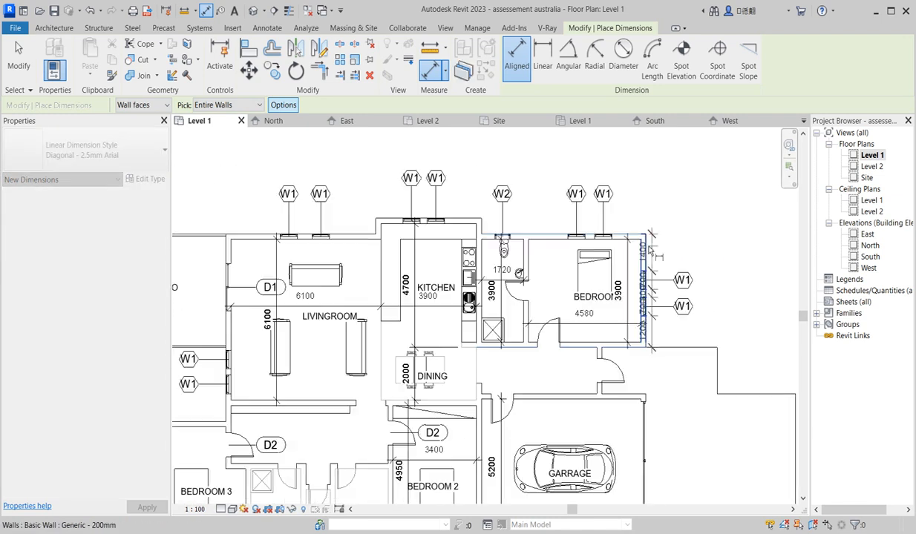
left_click(727, 256)
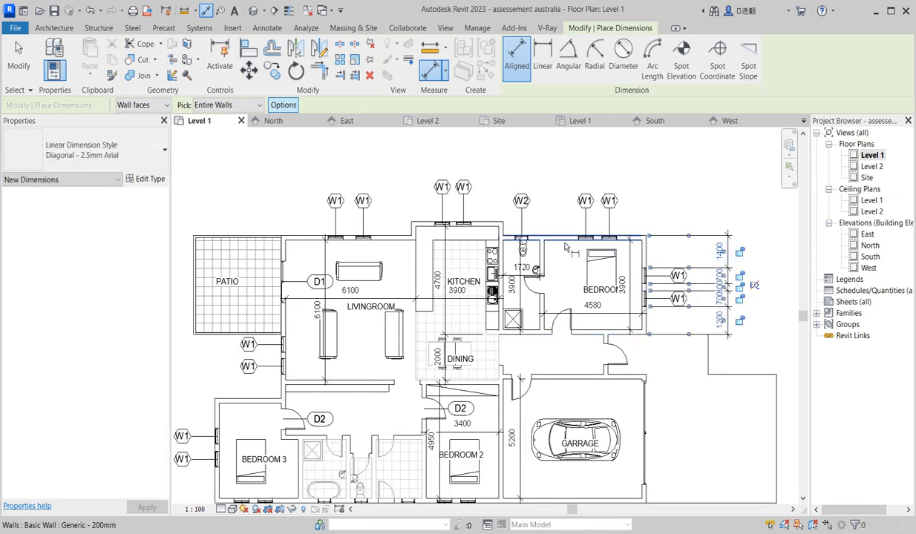
Step: Add aligned opening dimension chains along the Bedroom 1, kitchen and living room north walls, above the window tags
left_click(586, 236)
left_click(568, 160)
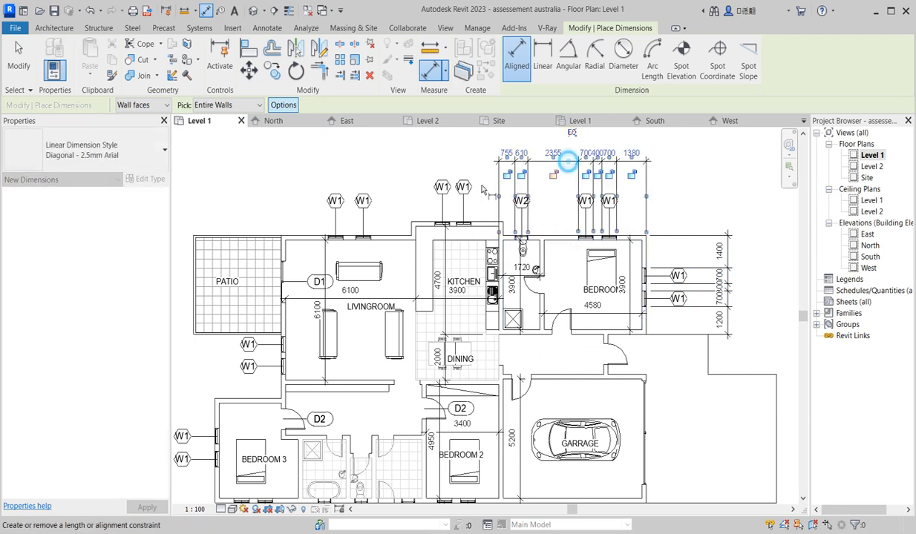
left_click(474, 224)
left_click(386, 238)
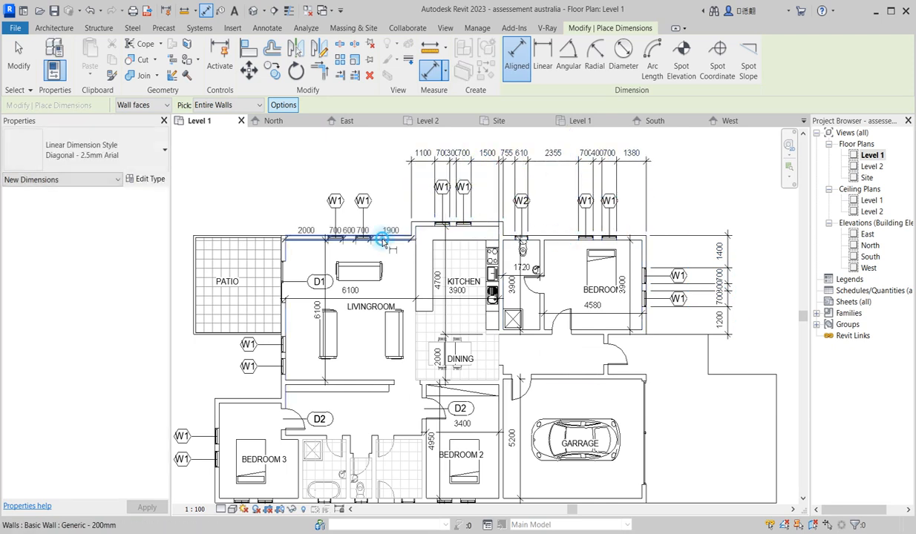
left_click(382, 157)
Step: Place a whole-wall dimension chain for the living room's west wall, outside the patio
scroll(444, 183, "down", 3)
scroll(357, 295, "up", 3)
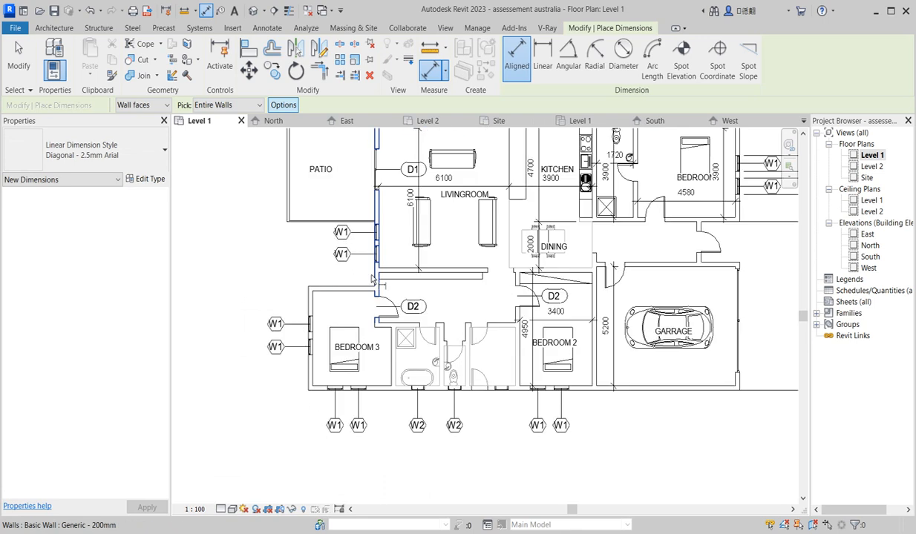
left_click(371, 276)
left_click(220, 243)
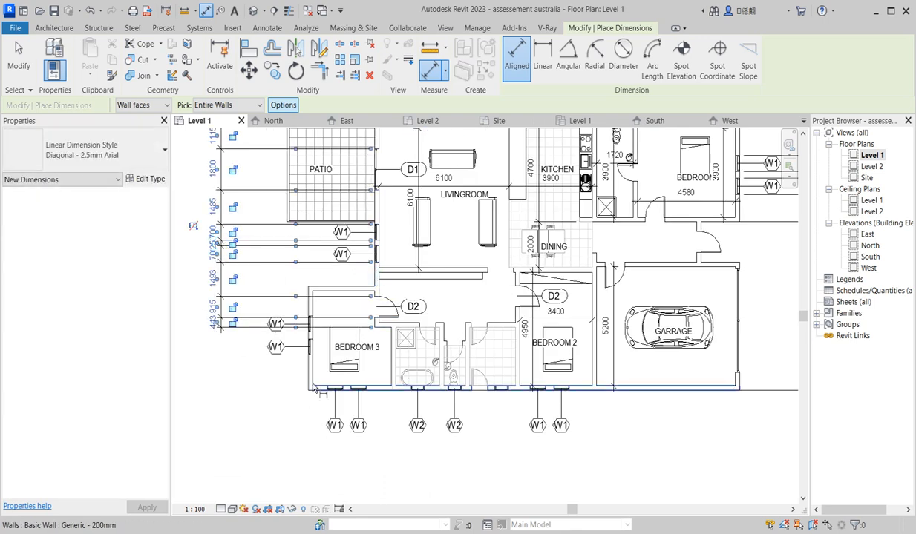
Step: Place whole-wall opening dimension chains below the house's south wall and outside Bedroom 3's west wall
left_click(305, 384)
scroll(365, 458, "down", 4)
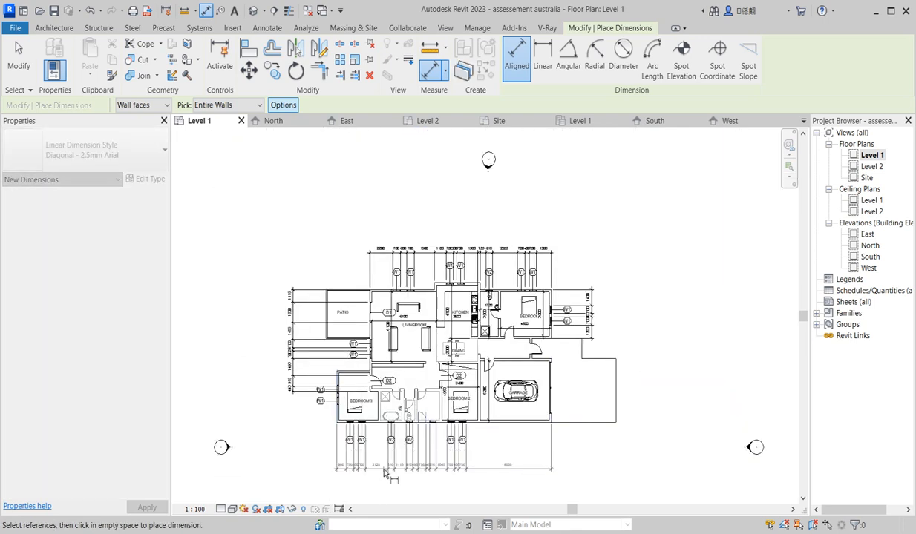
left_click(370, 454)
left_click(340, 417)
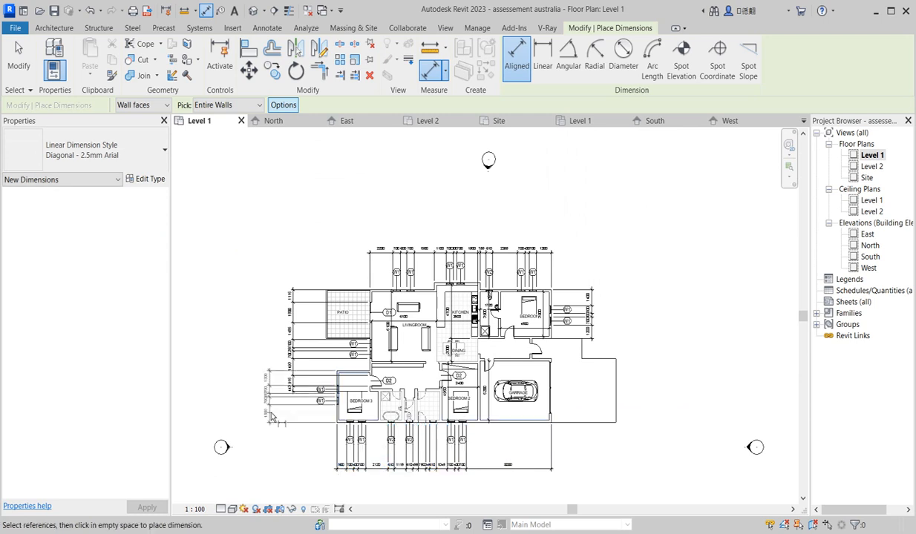
left_click(274, 394)
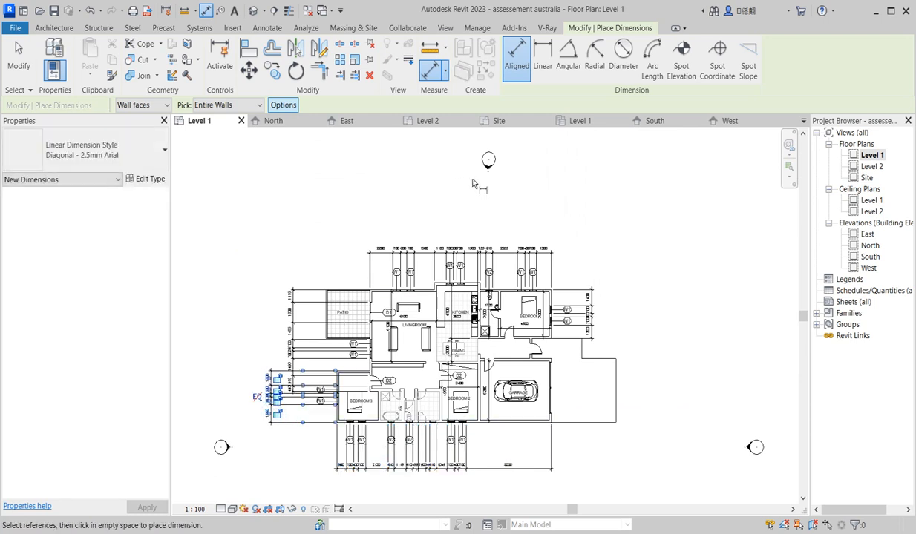
Step: Finish dimensioning and delete the whole-wall chain of the living room's west wall outside the patio
scroll(237, 438, "up", 3)
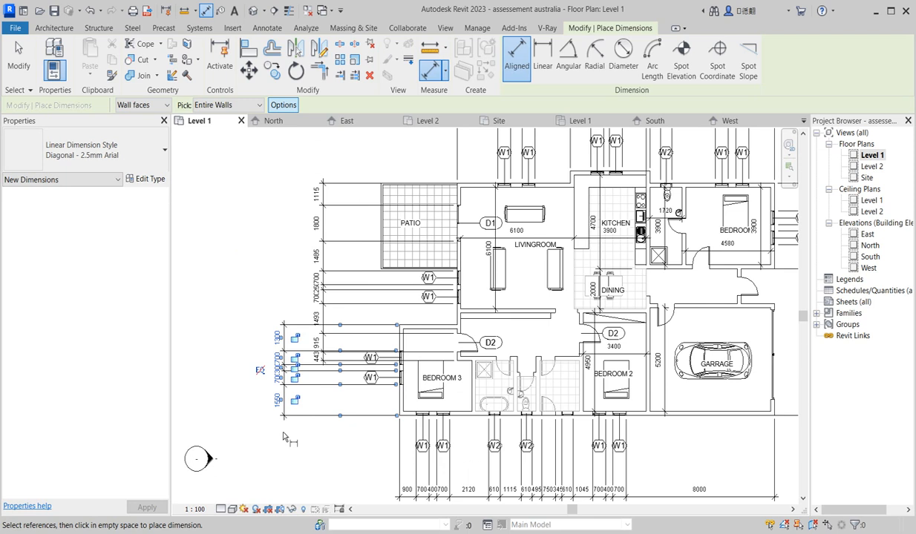
key("Escape")
key("Escape")
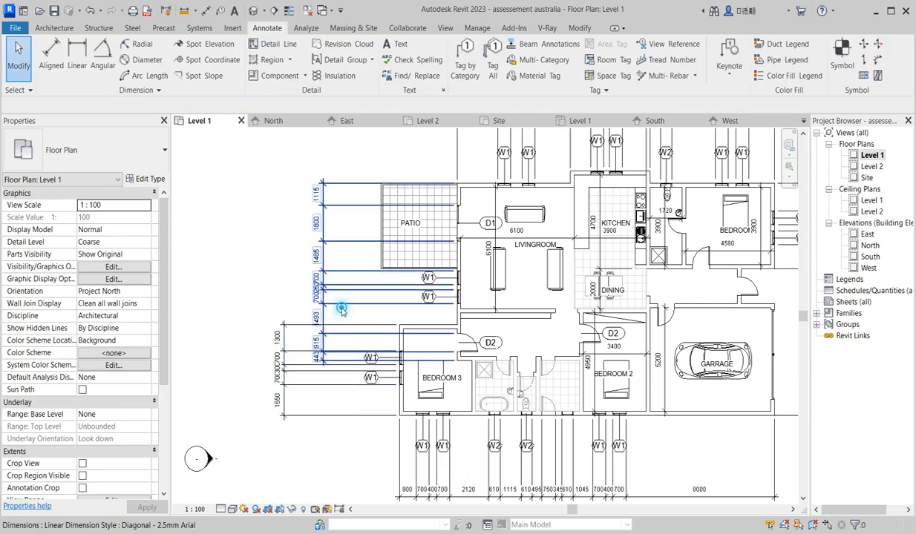
left_click(342, 312)
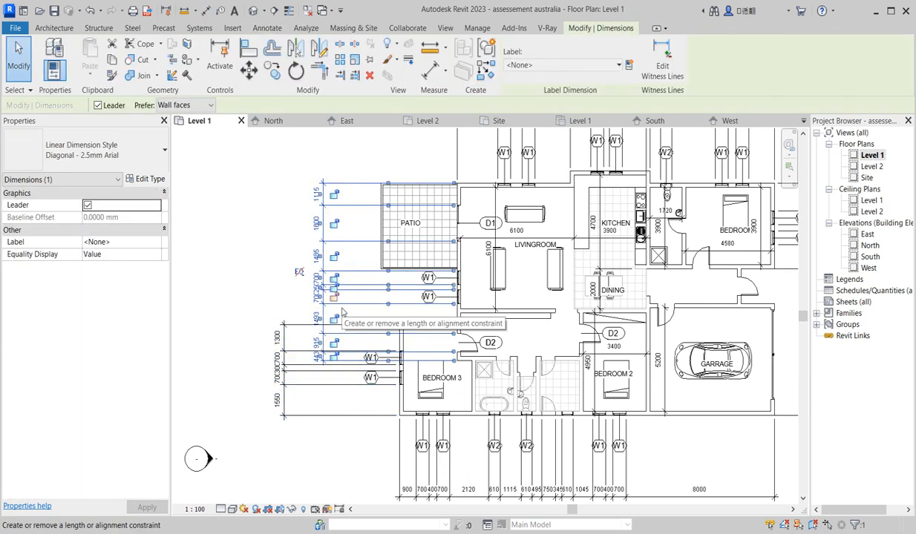
key("Delete")
Step: Move Bedroom 3's west dimension chain closer to the wall, just outside its window tags
scroll(262, 406, "up", 2)
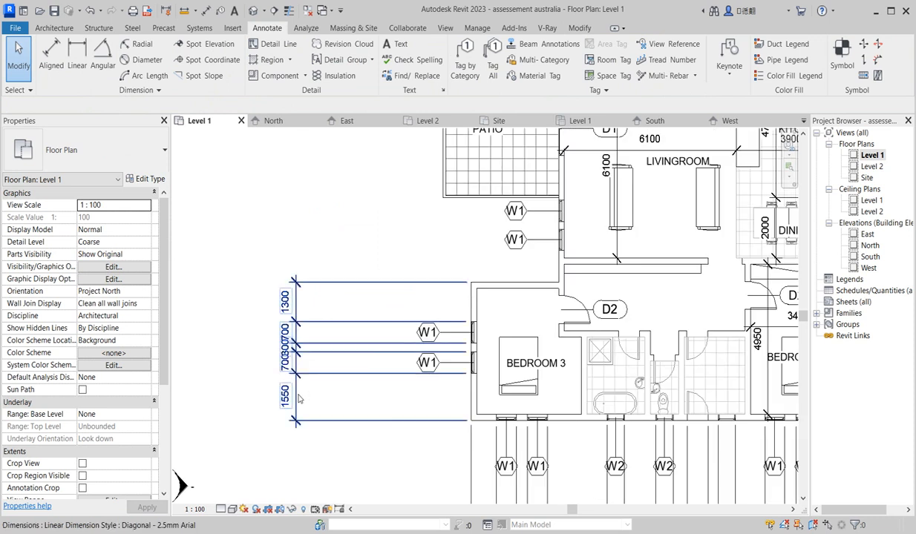
left_click(297, 398)
left_click_drag(291, 387, 377, 387)
scroll(484, 351, "down", 2)
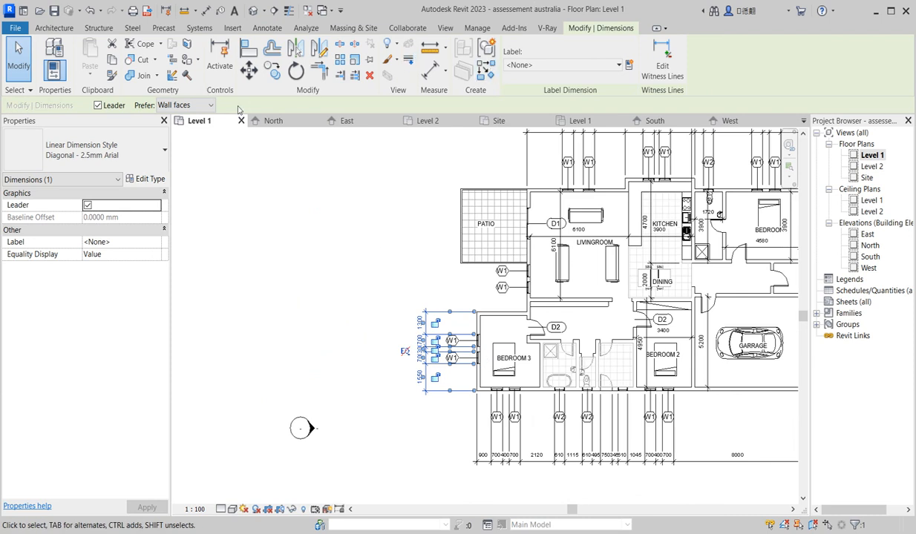
Step: Using individual references, chain dimensions from Bedroom 3's north wall through the living room's west windows and patio door to its north wall, aligned with Bedroom 3's chain
left_click(488, 50)
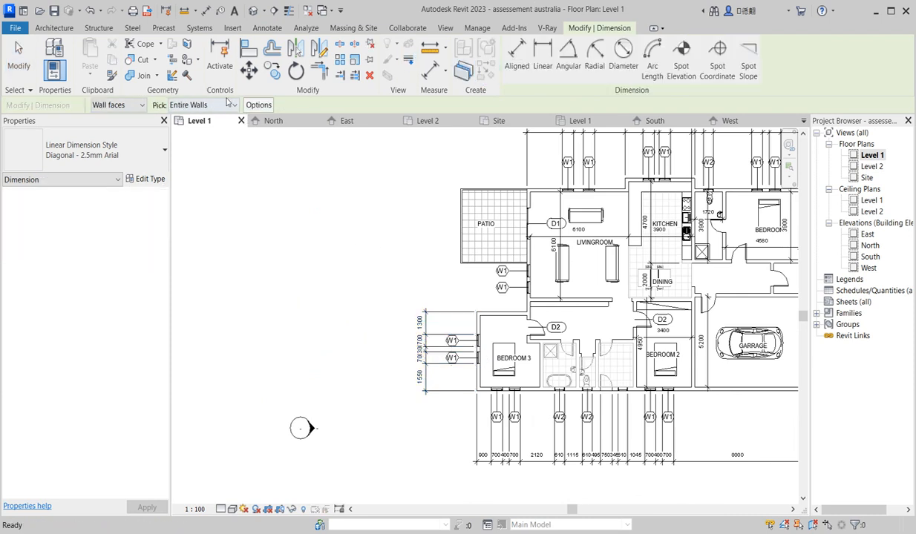
left_click(211, 107)
left_click(199, 119)
scroll(528, 288, "up", 3)
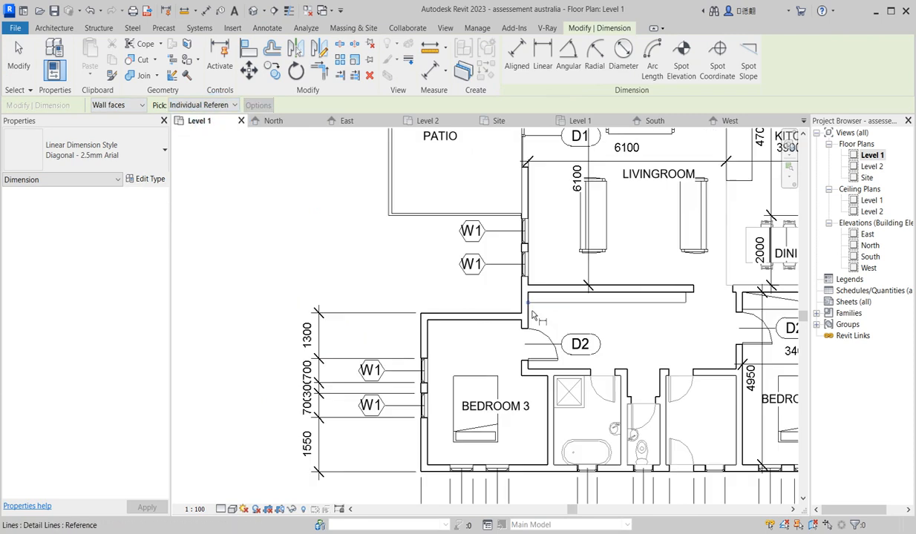
left_click(531, 236)
left_click(532, 234)
scroll(532, 208, "down", 2)
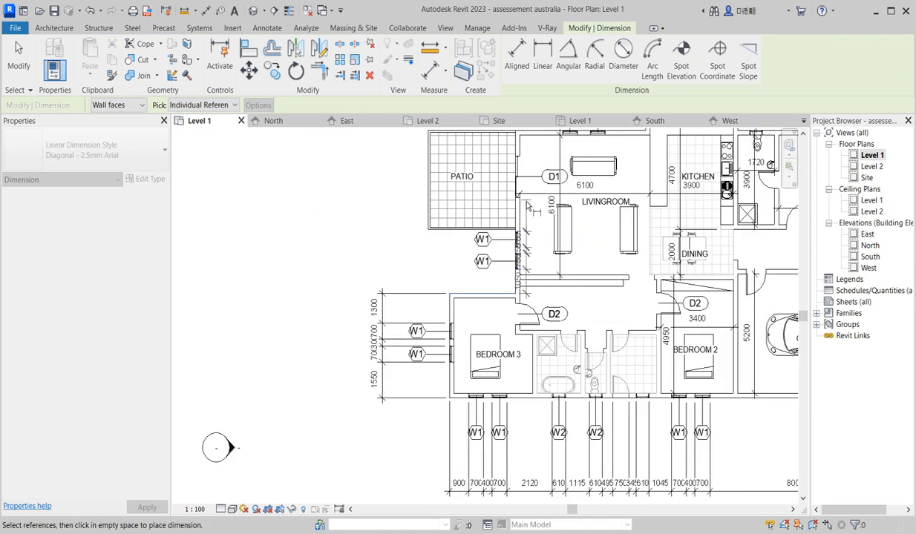
scroll(519, 197, "up", 3)
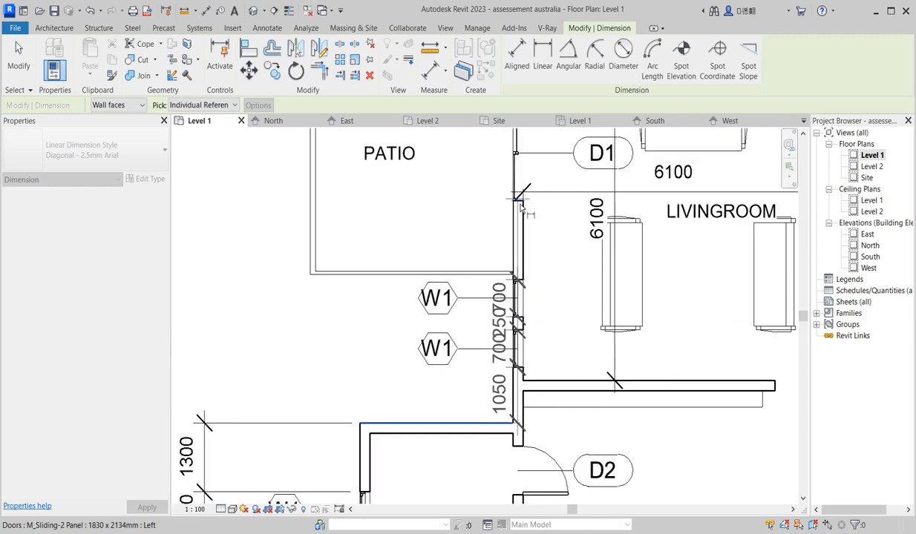
left_click(519, 196)
scroll(529, 304, "down", 2)
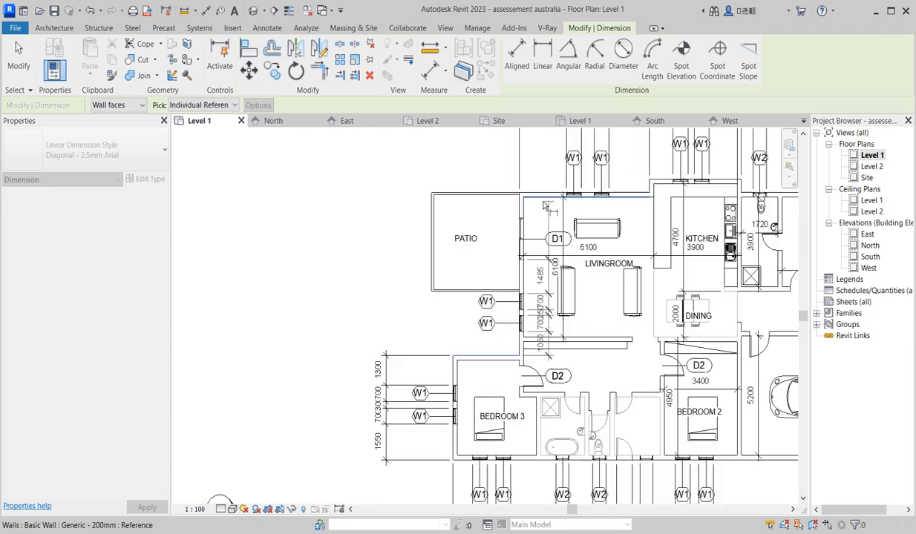
scroll(523, 219, "up", 3)
left_click(524, 218)
left_click(525, 169)
scroll(297, 176, "down", 2)
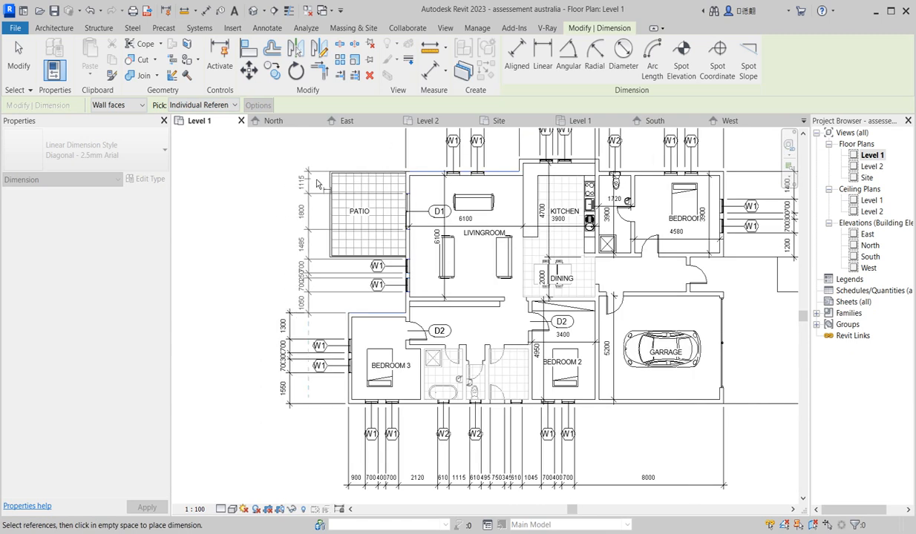
left_click(290, 189)
Step: Dimension the overall east-west length from the patio's west edge to the northeast bedroom's east wall, above the north opening chain
scroll(272, 327, "down", 3)
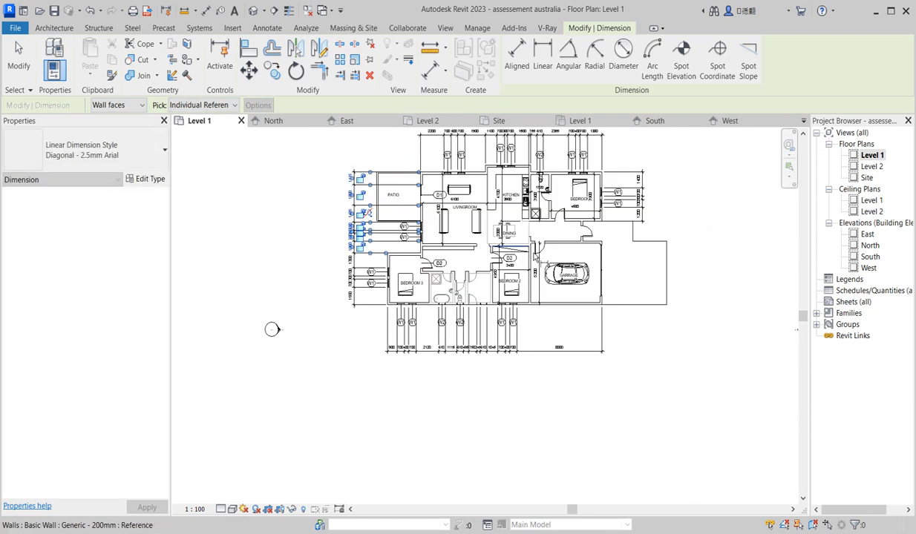
scroll(615, 285, "up", 2)
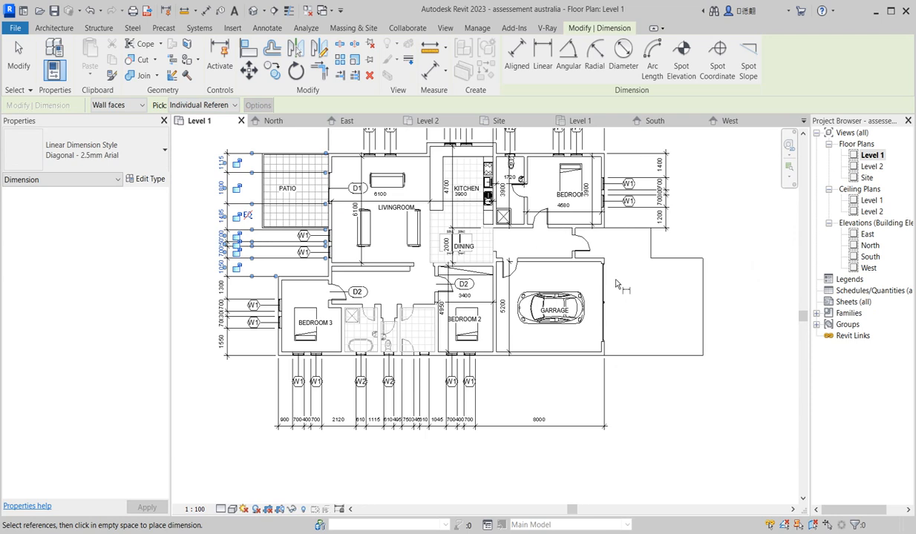
left_click(608, 170)
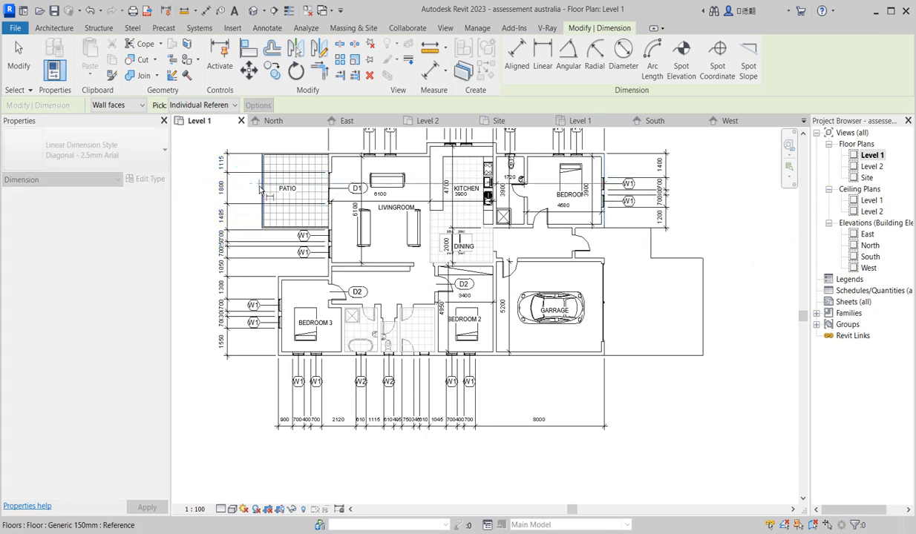
scroll(260, 190, "down", 3)
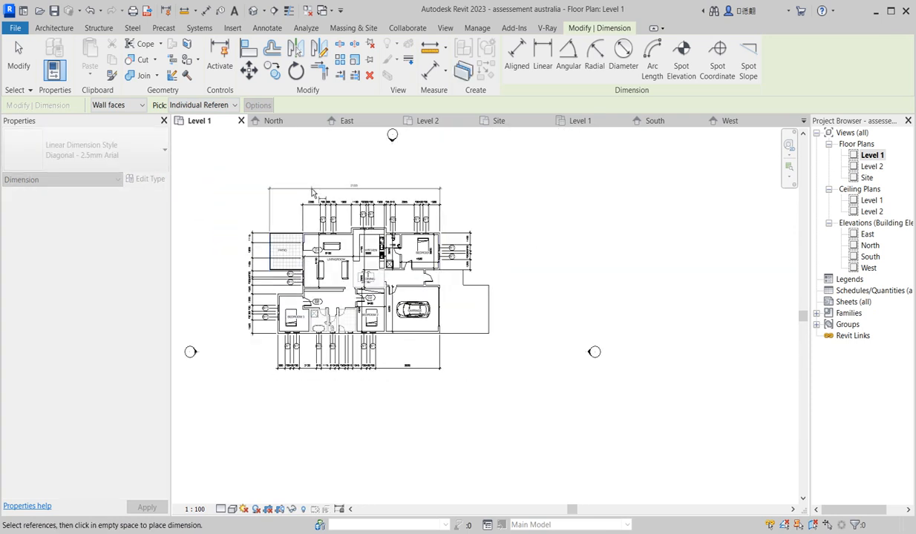
scroll(348, 201, "up", 5)
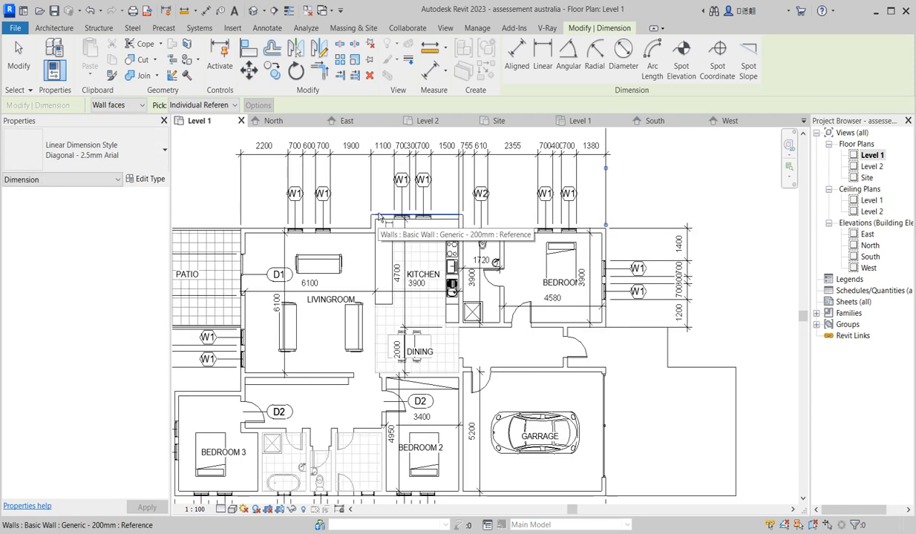
Step: Chain dimensions from the kitchen's north wall through the living room's north wall to the south wall, outside the west opening chains
left_click(379, 216)
scroll(363, 221, "down", 4)
scroll(389, 337, "up", 3)
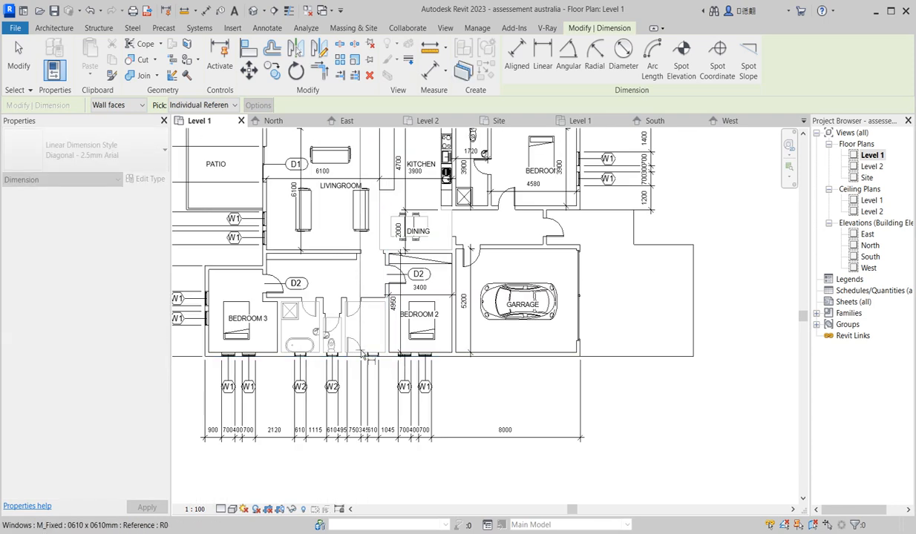
scroll(456, 355, "down", 5)
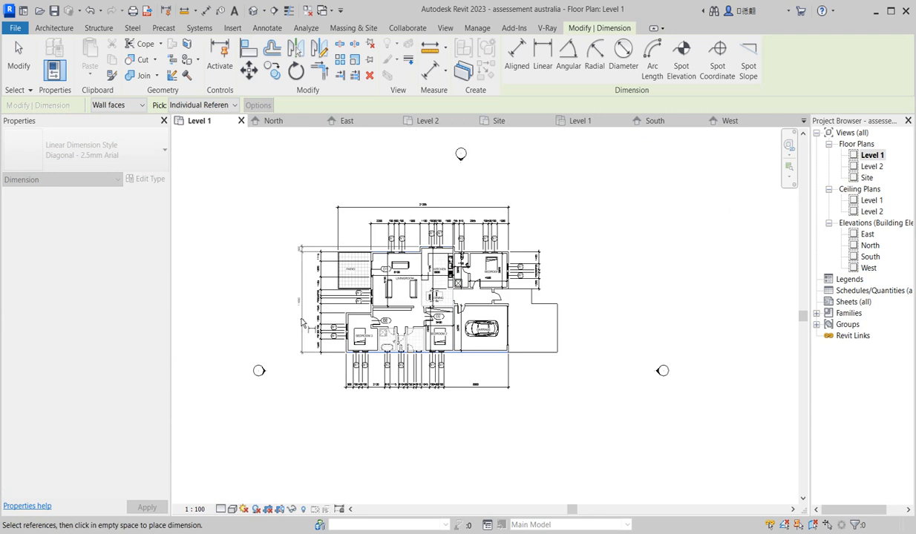
scroll(305, 321, "up", 2)
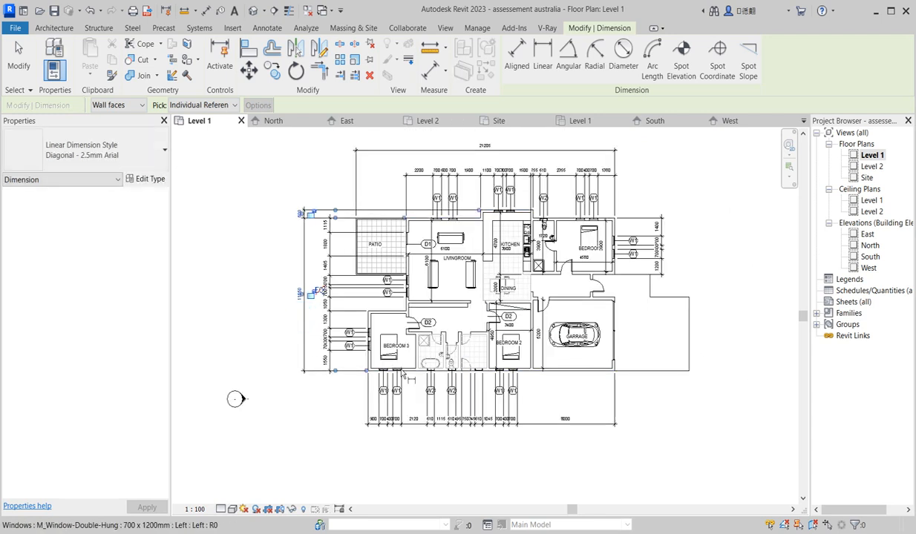
Step: Dimension the overall length from Bedroom 3's west wall to the garage's east wall, below the south opening chain
left_click(366, 362)
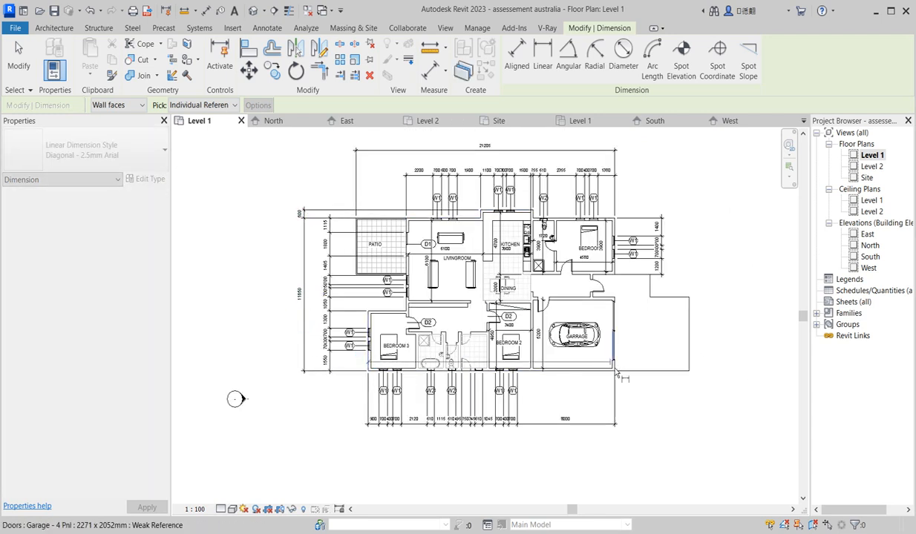
left_click(618, 370)
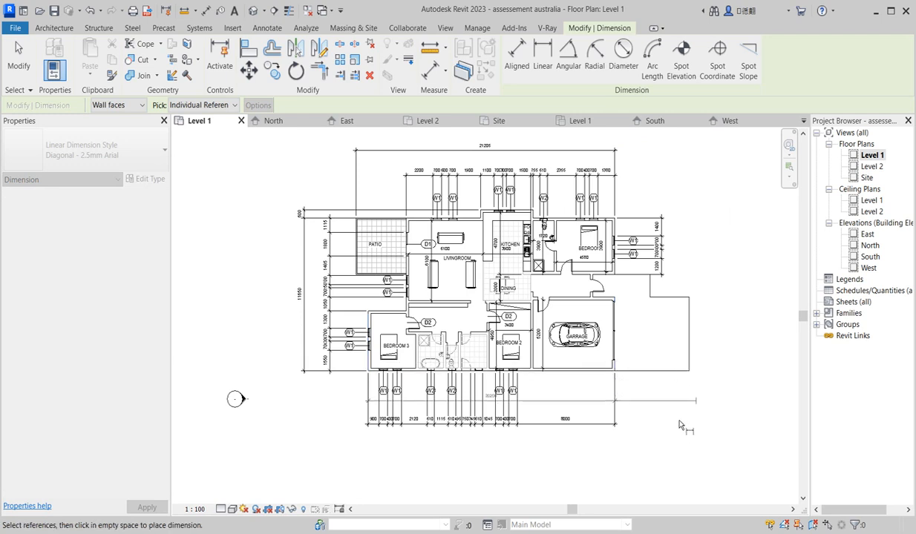
left_click(558, 448)
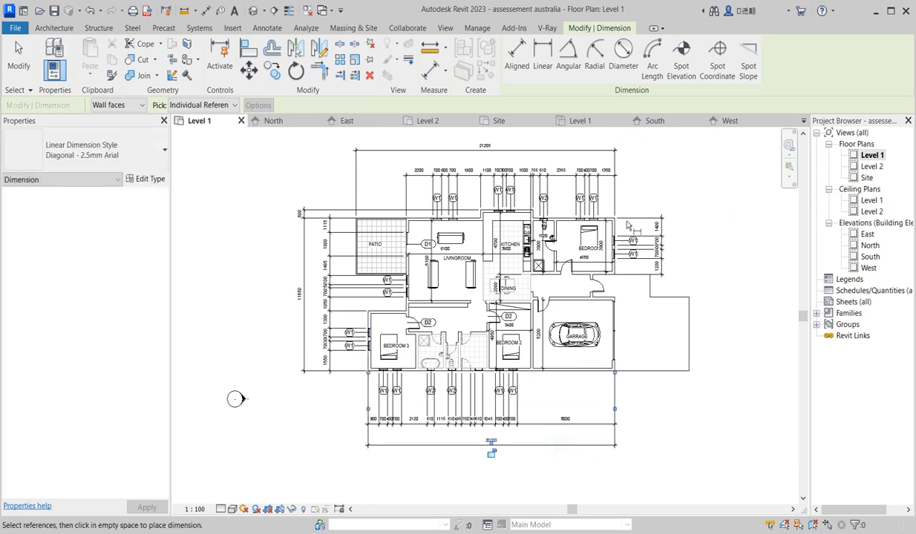
Step: Dimension the kitchen's north wall to the south wall beyond the driveway, and the driveway's width in line with the south opening chain
scroll(524, 209, "up", 5)
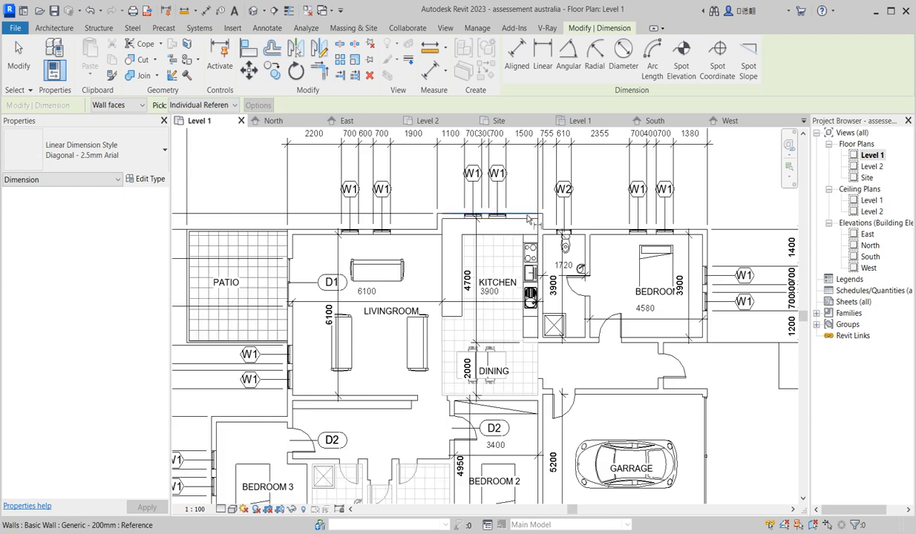
left_click(525, 211)
scroll(530, 180, "down", 5)
scroll(507, 357, "up", 1)
left_click(507, 357)
left_click(741, 312)
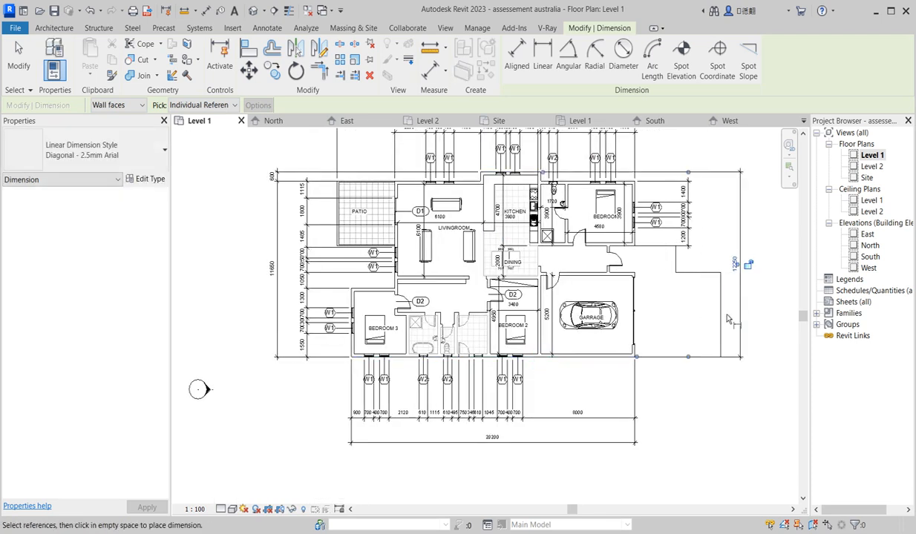
left_click(636, 357)
left_click(661, 422)
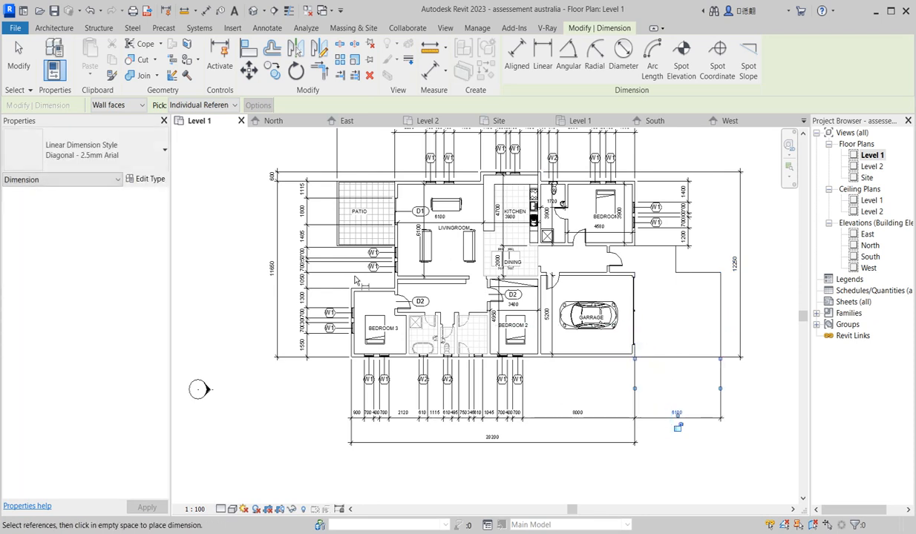
Step: Chain dimensions from the living room's north wall through the patio's south edge and Bedroom 3's north wall to the south wall, west of the house
scroll(341, 192, "up", 2)
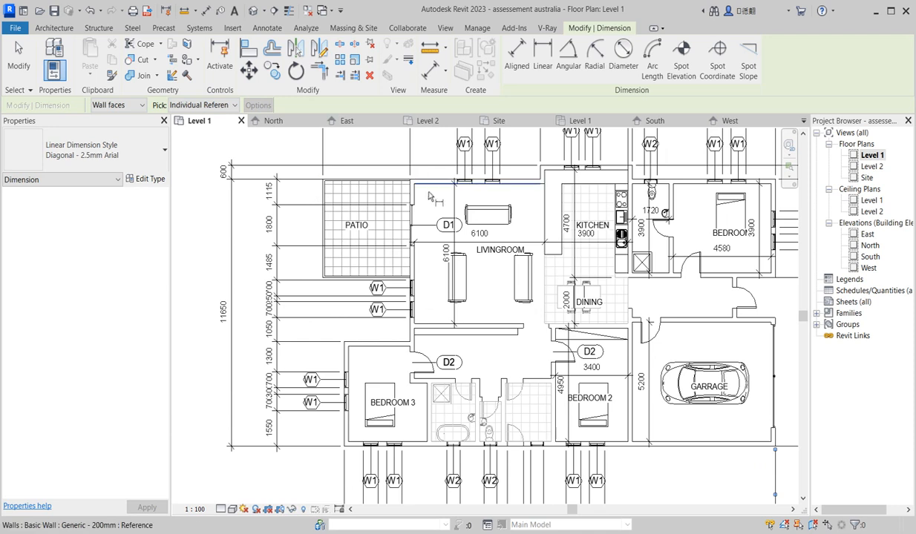
scroll(424, 206, "down", 1)
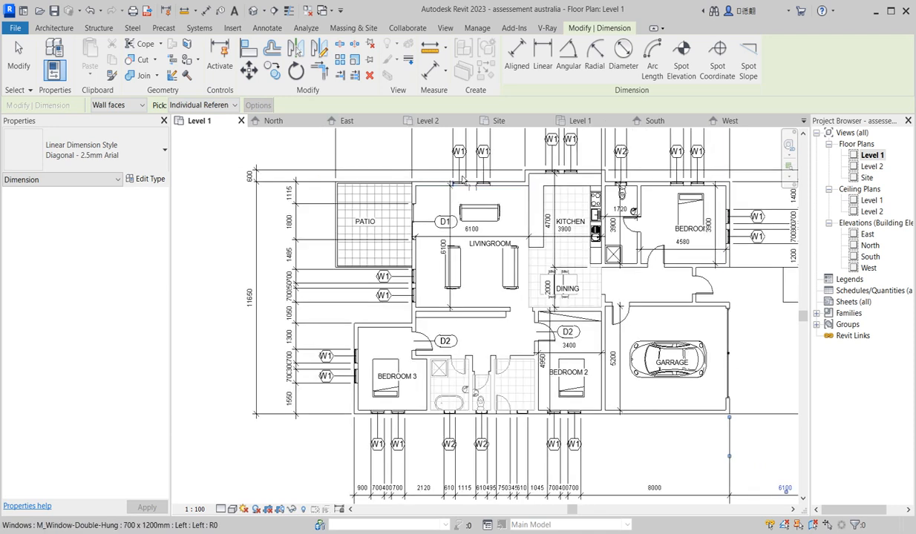
left_click(424, 186)
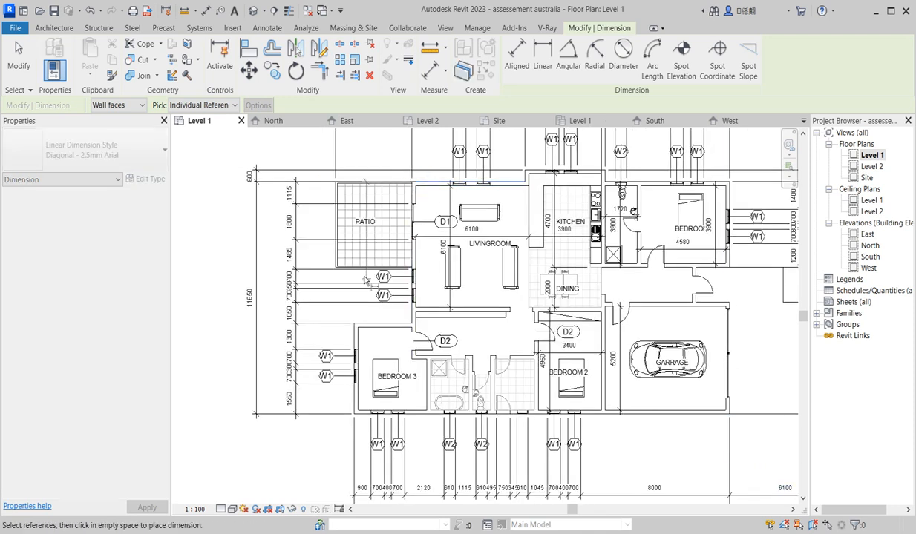
left_click(379, 325)
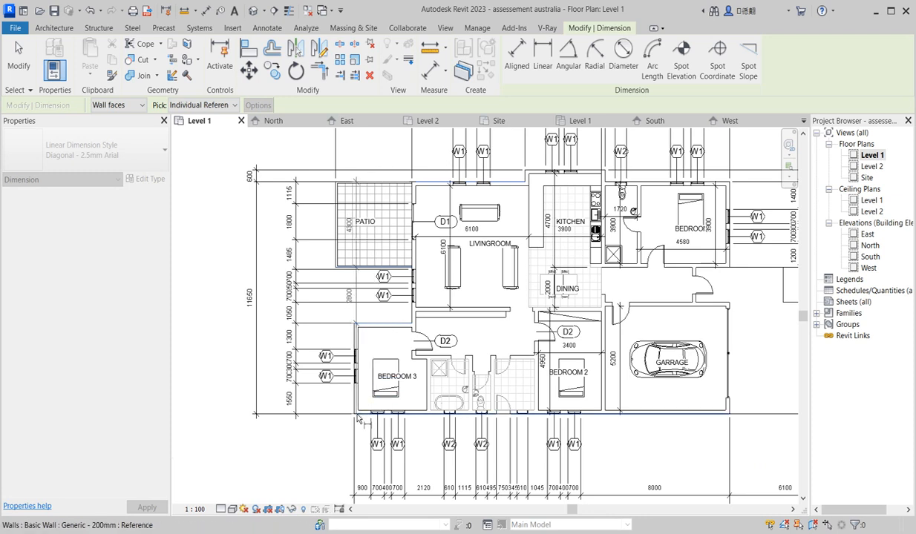
left_click(319, 412)
left_click(230, 343)
left_click(229, 336)
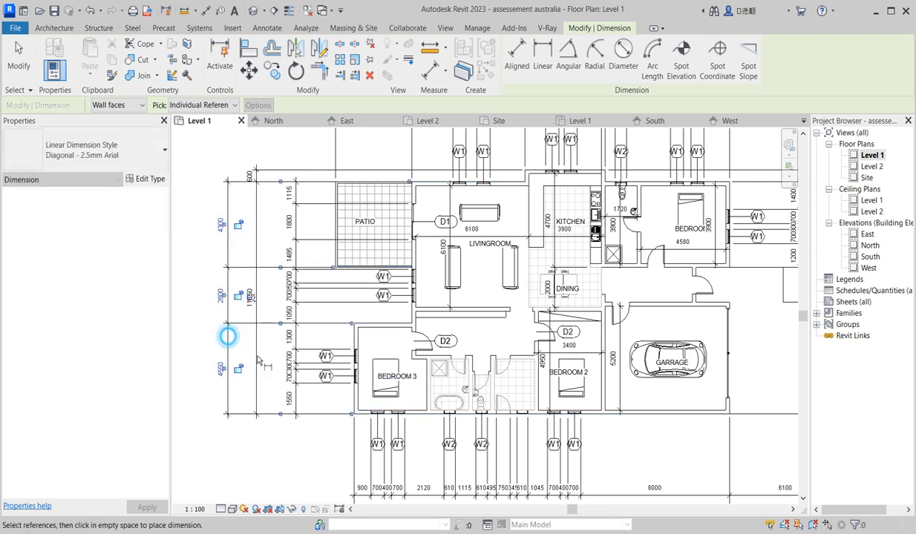
key("Escape")
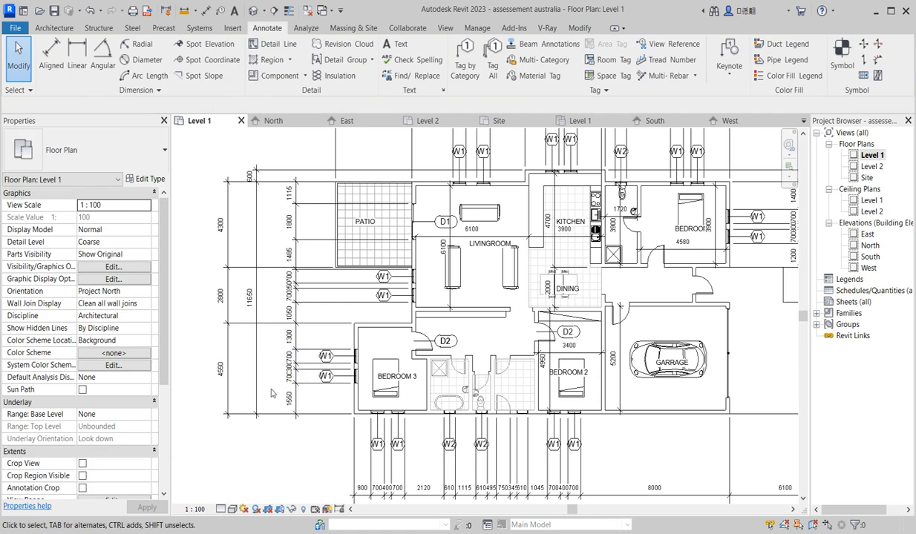
Step: Rearrange the west dimensions so the wall-segment chain sits beside the opening chains and the overall chain lies just outside it
left_click(249, 380)
left_click_drag(256, 374, 188, 371)
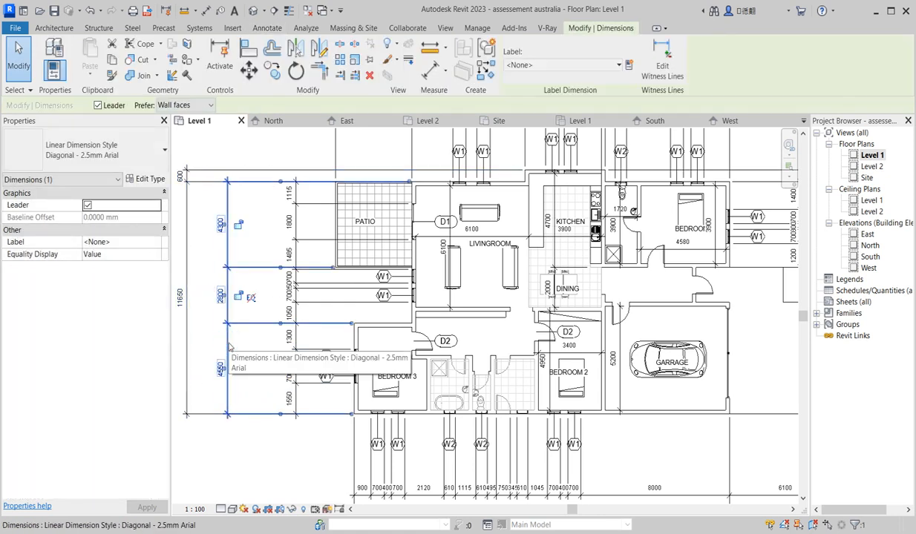
left_click(225, 342)
left_click_drag(226, 342, 253, 349)
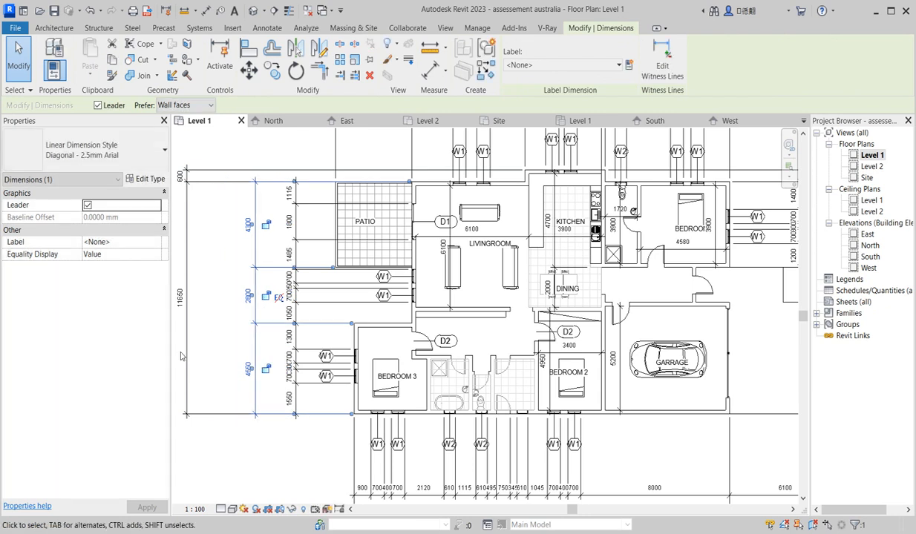
left_click_drag(184, 338, 230, 336)
left_click(253, 458)
Step: Turn on Thin Lines display and check the dimensioned plan's walls and annotations
scroll(411, 299, "down", 3)
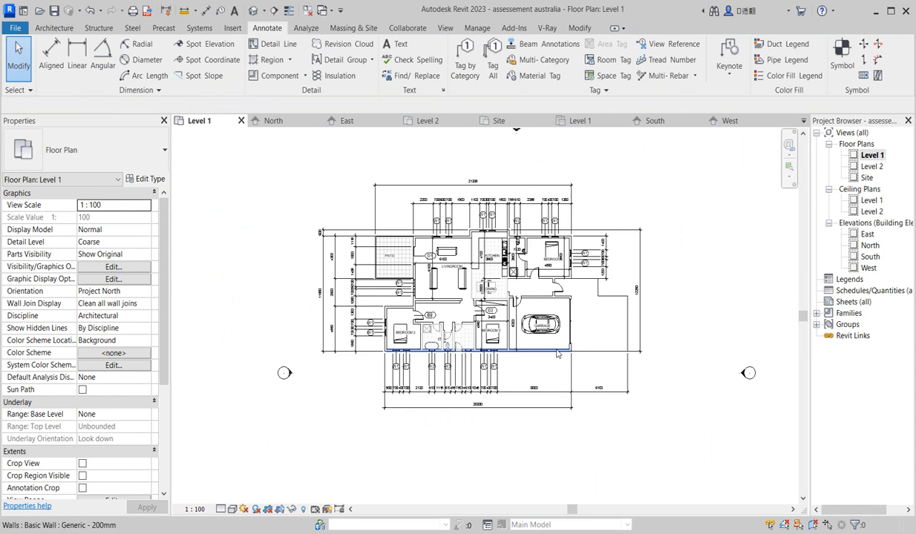
scroll(527, 349, "up", 2)
scroll(367, 290, "up", 2)
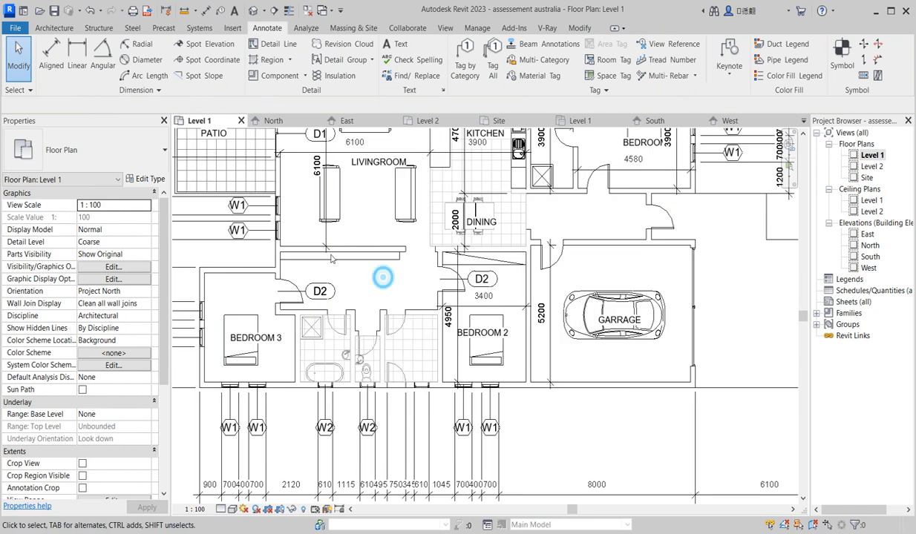
scroll(392, 285, "down", 3)
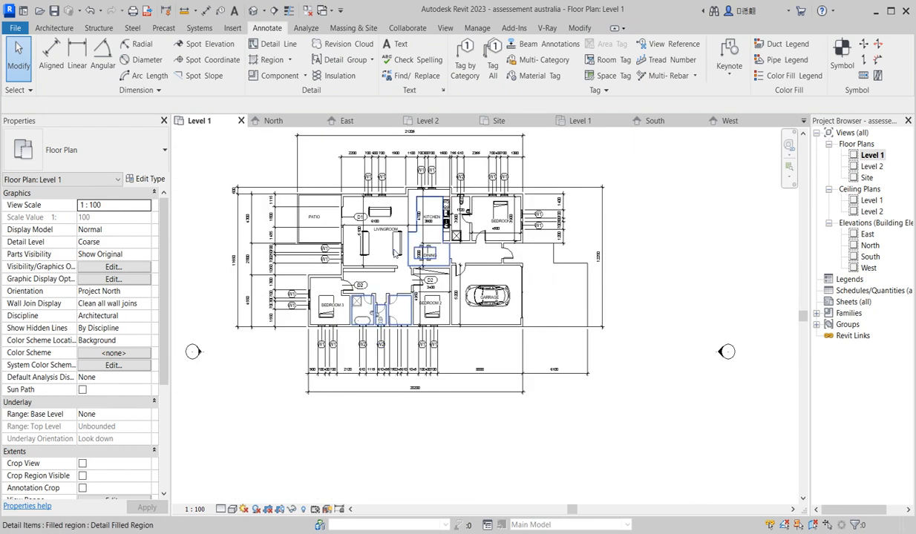
left_click(288, 12)
scroll(394, 273, "up", 5)
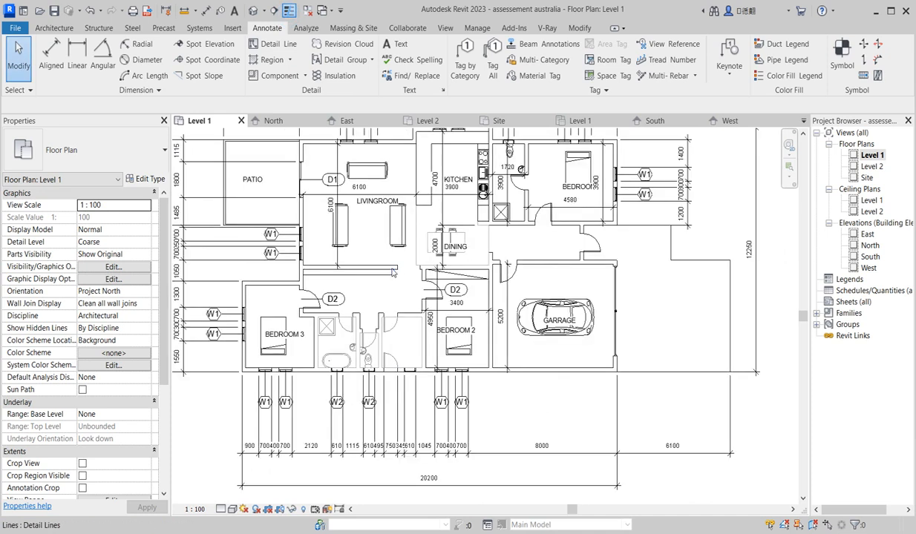
scroll(393, 273, "up", 2)
scroll(371, 265, "down", 6)
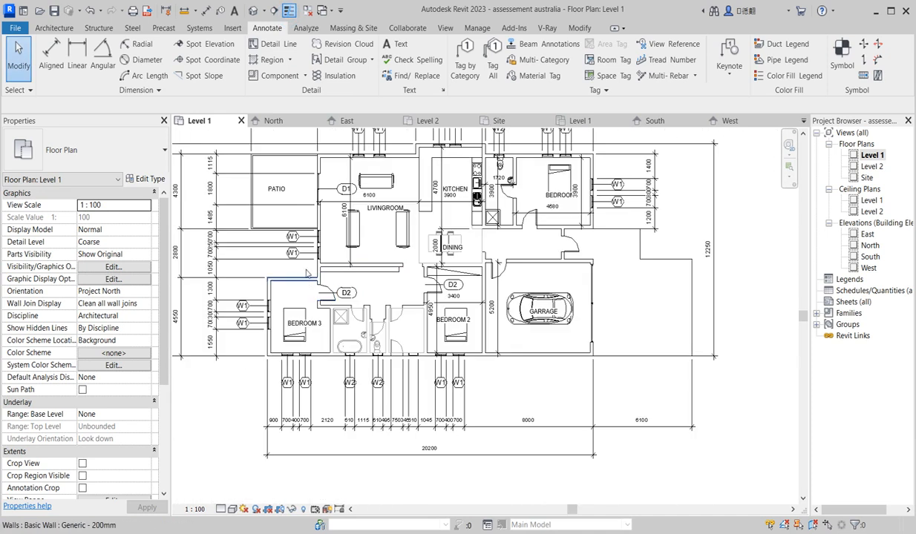
scroll(300, 265, "up", 4)
scroll(352, 284, "down", 3)
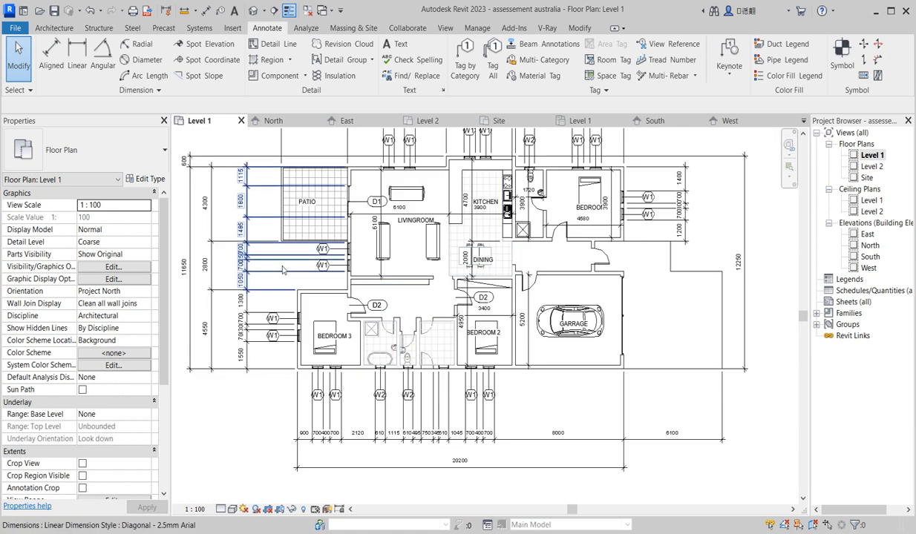
Step: Override the cut line weight of the Walls category to 8 in the Level 1 floor plan
left_click(440, 29)
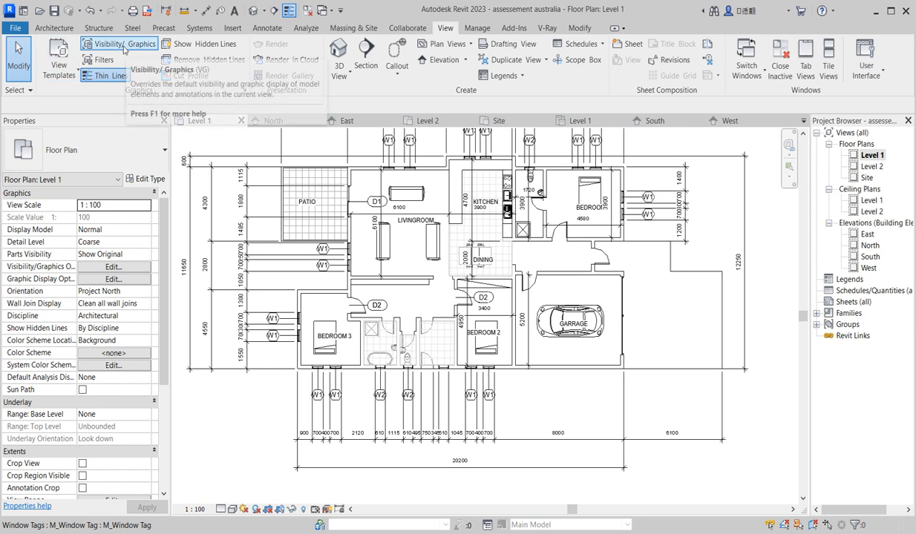
left_click(136, 45)
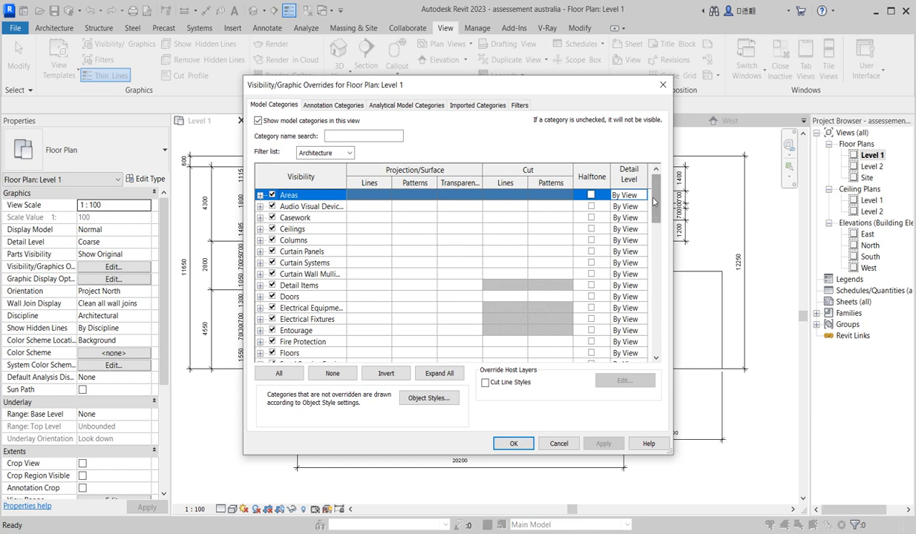
left_click_drag(657, 202, 553, 341)
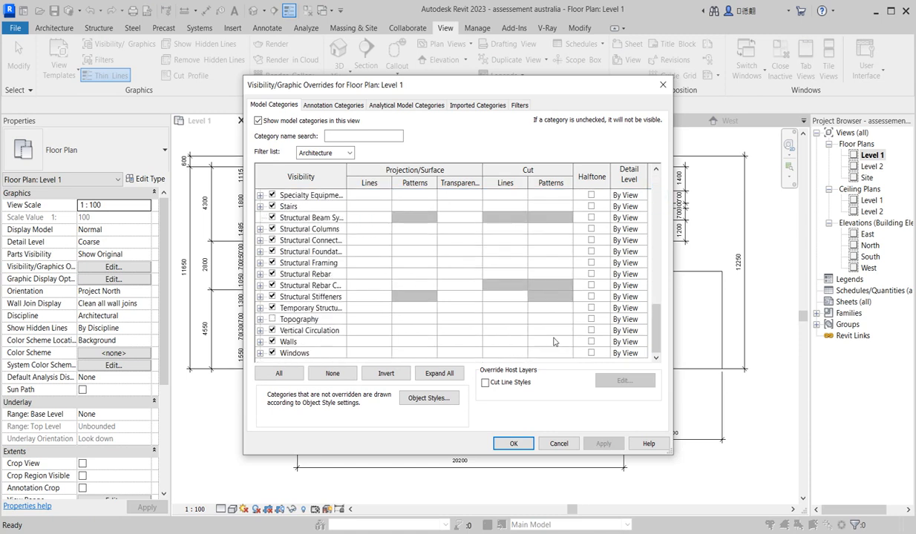
left_click(313, 343)
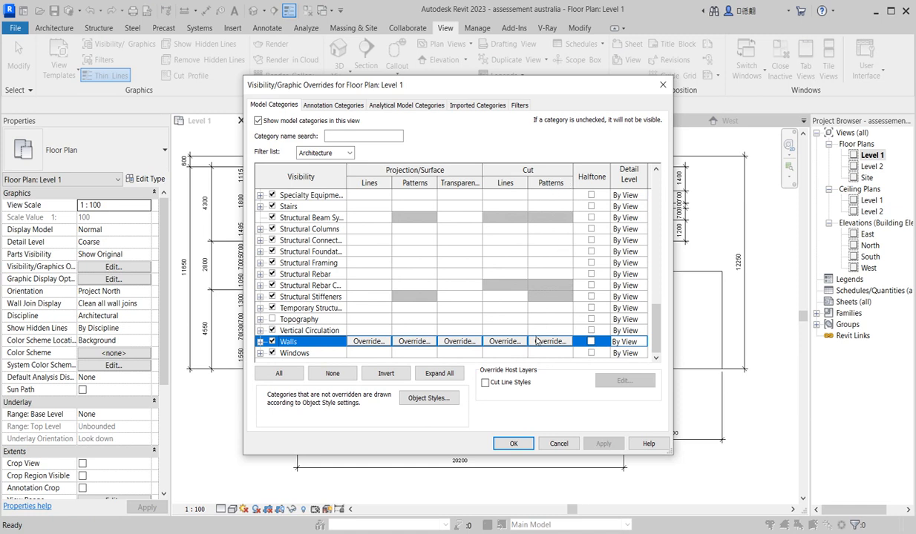
left_click(505, 342)
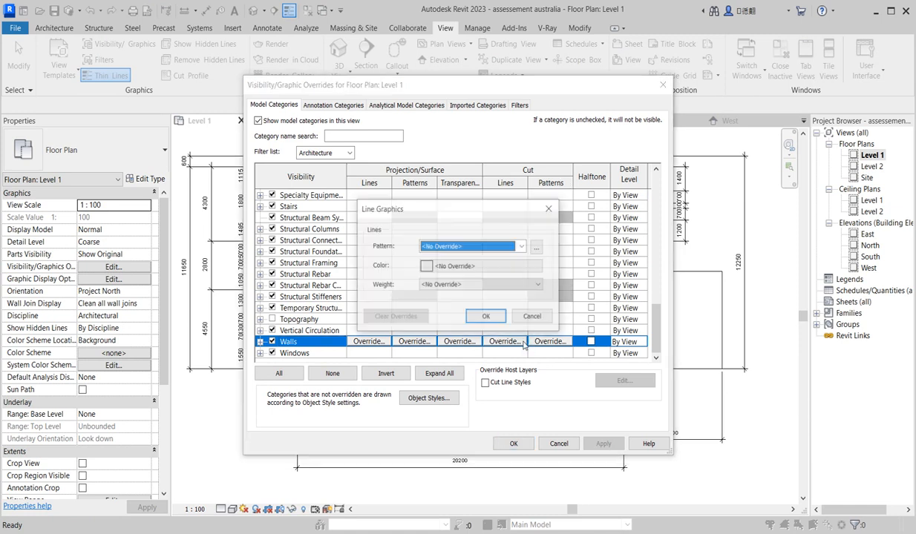
left_click(523, 246)
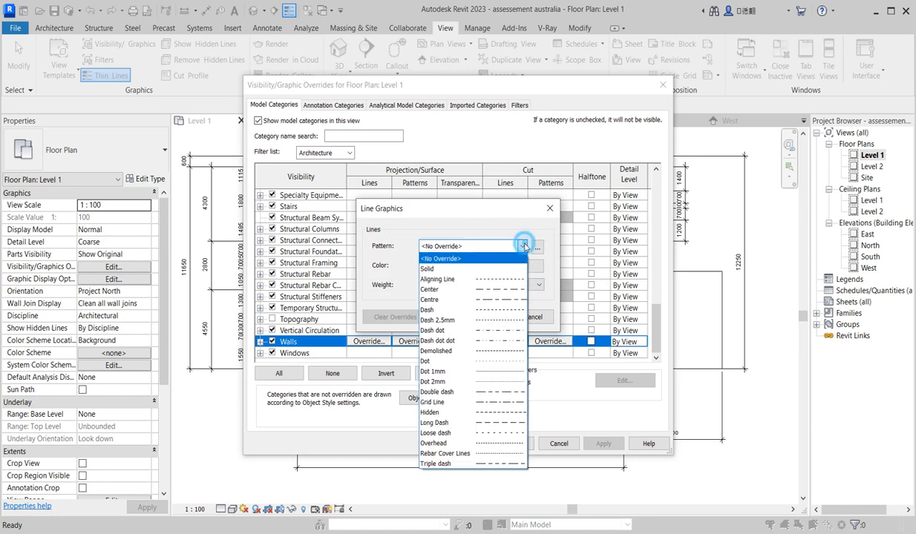
left_click(523, 246)
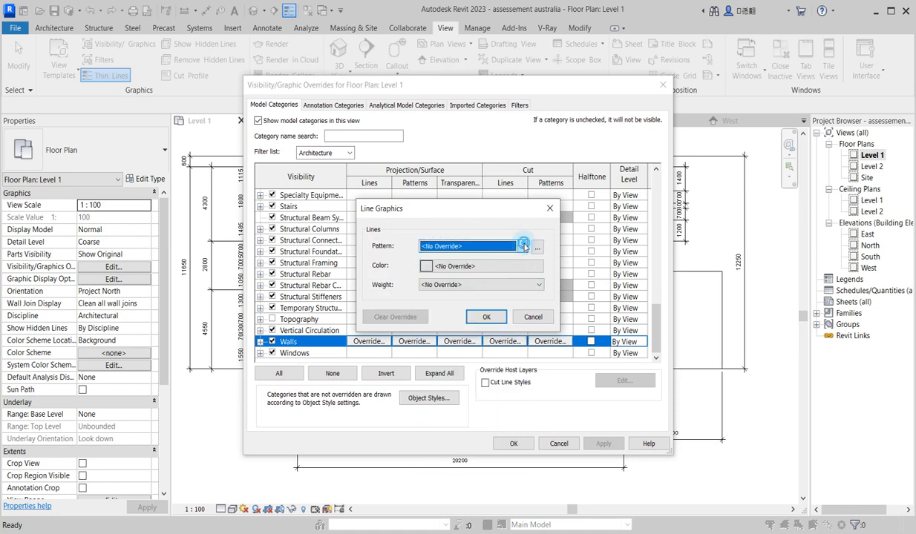
left_click(505, 285)
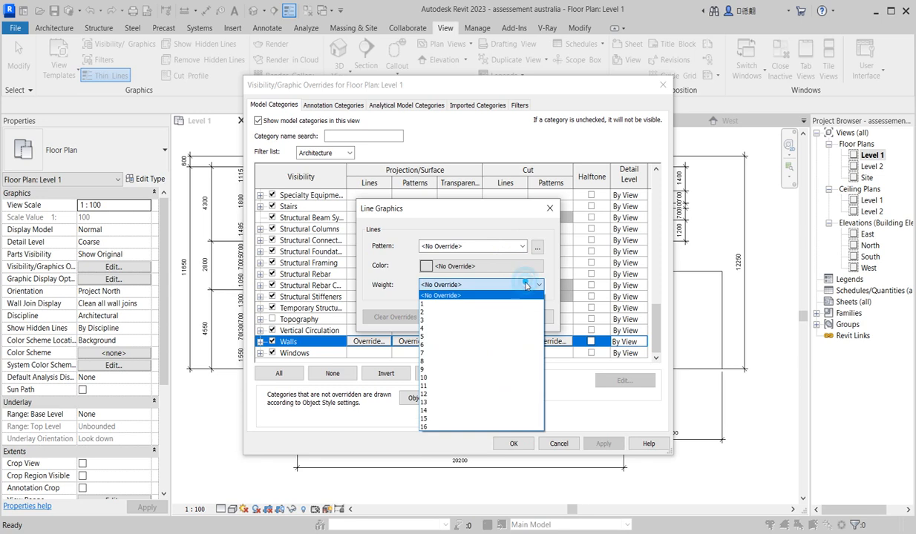
left_click(447, 362)
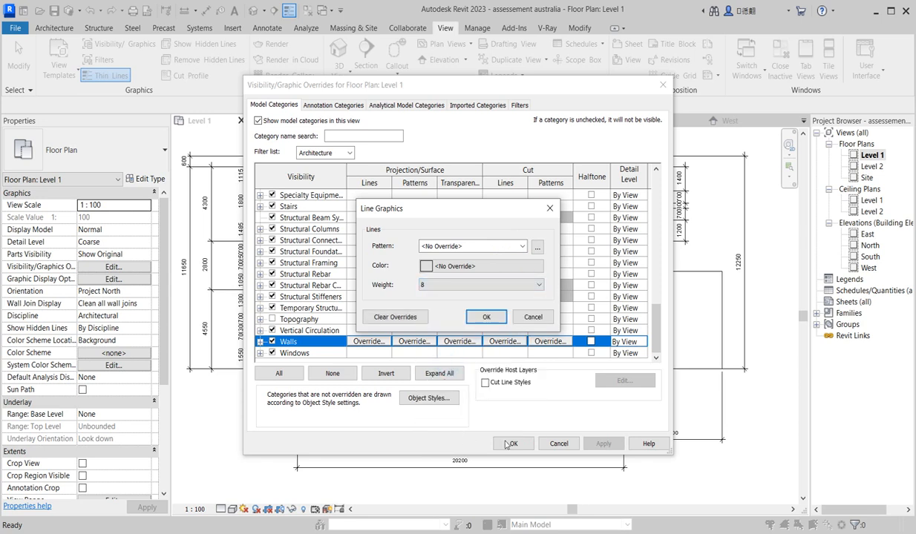
left_click(483, 317)
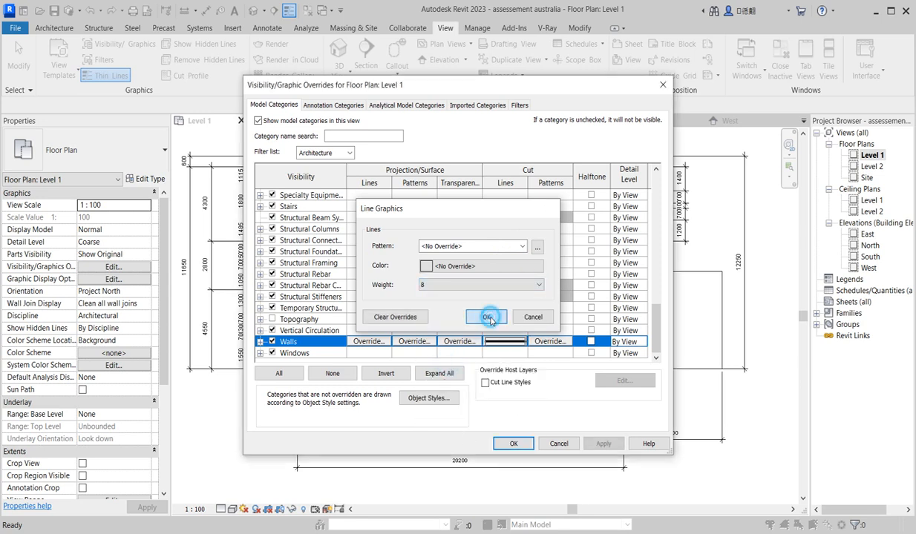
left_click(513, 444)
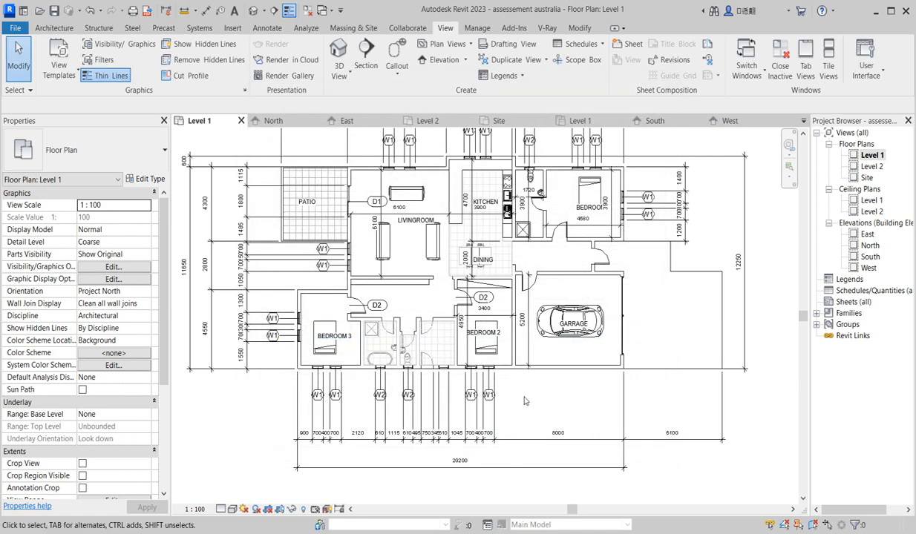
Step: Turn off Thin Lines display and check the walls' line weight across the plan
left_click(290, 11)
scroll(522, 312, "up", 3)
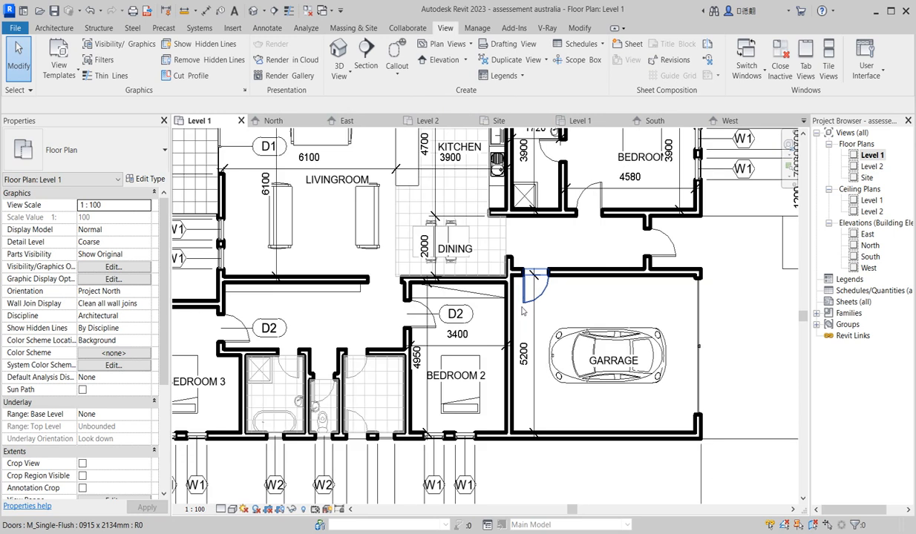
scroll(522, 311, "down", 5)
scroll(512, 347, "up", 1)
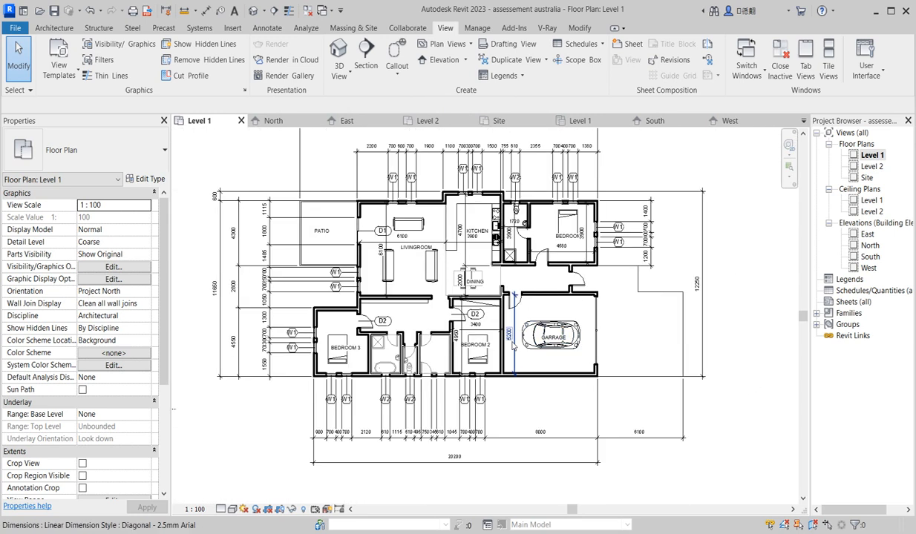
scroll(510, 276, "up", 1)
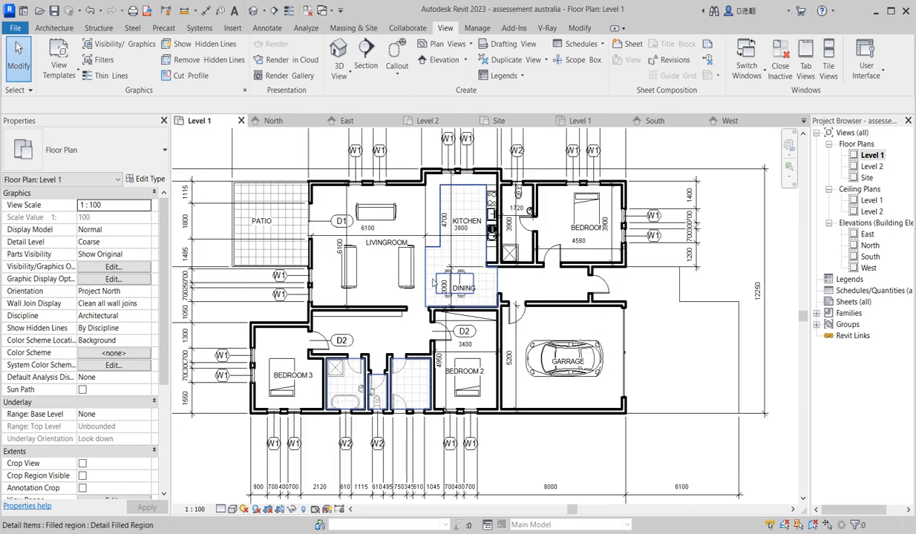
Step: Edit the kitchen-dining tile region's boundary, adding lines along the four inner wall faces of the bathroom east of the kitchen
left_click(427, 278)
scroll(504, 204, "up", 2)
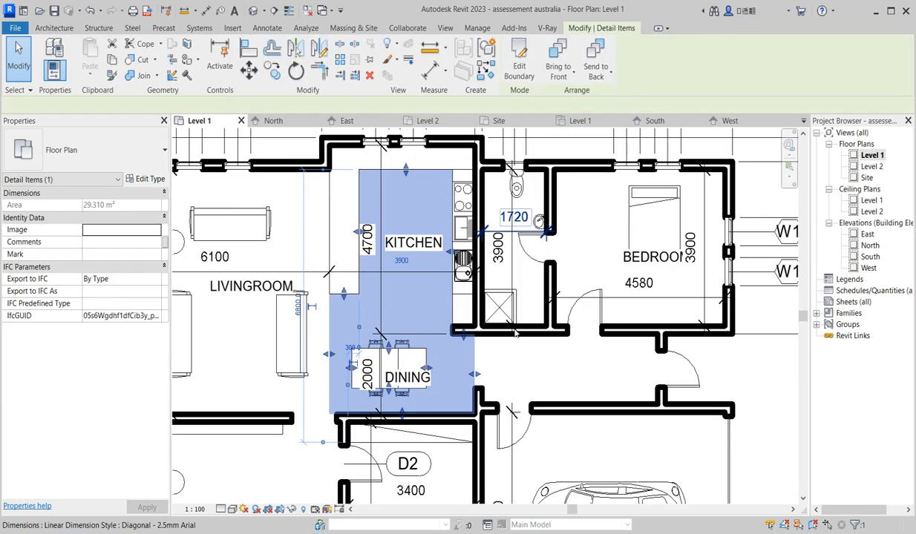
left_click(512, 69)
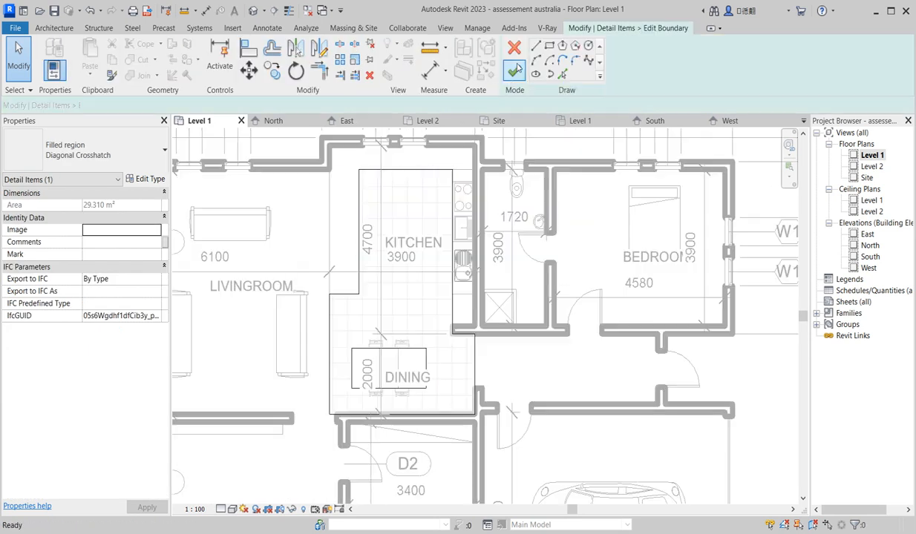
left_click(562, 74)
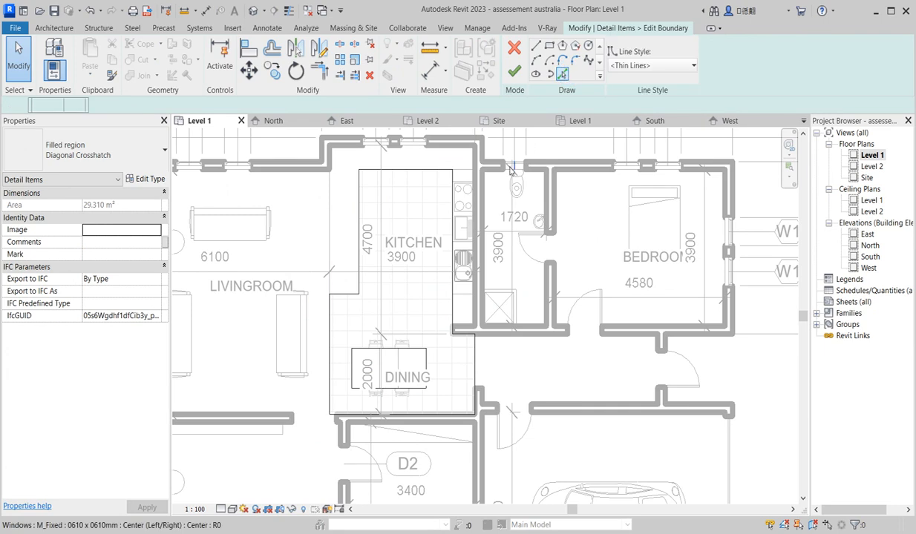
left_click(504, 167)
left_click(488, 222)
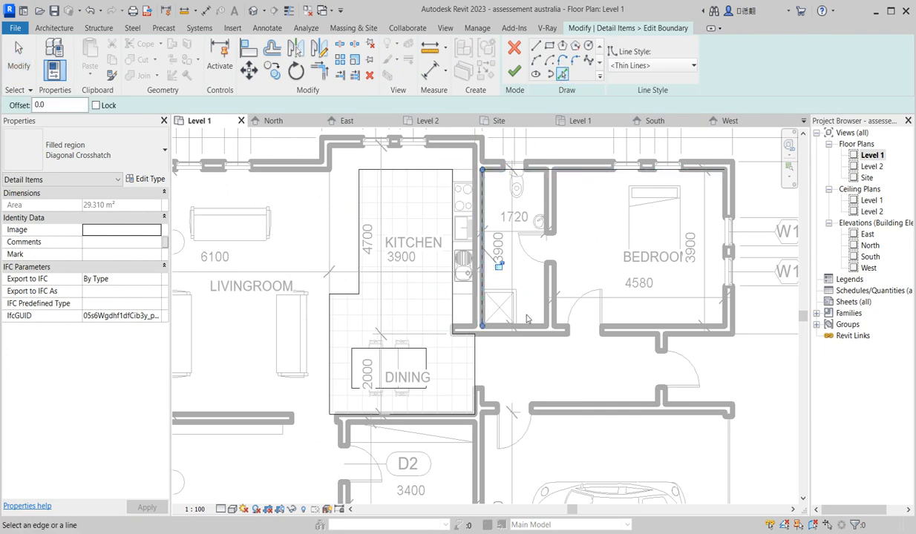
left_click(527, 326)
left_click(545, 303)
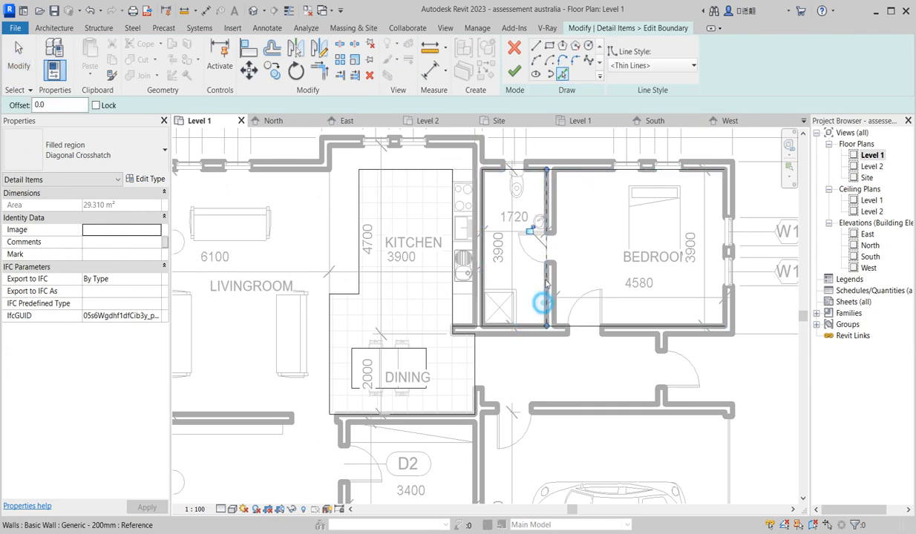
Step: Trim the new boundary lines into a closed rectangle at the bathroom's corners and finish the tile region
left_click(319, 70)
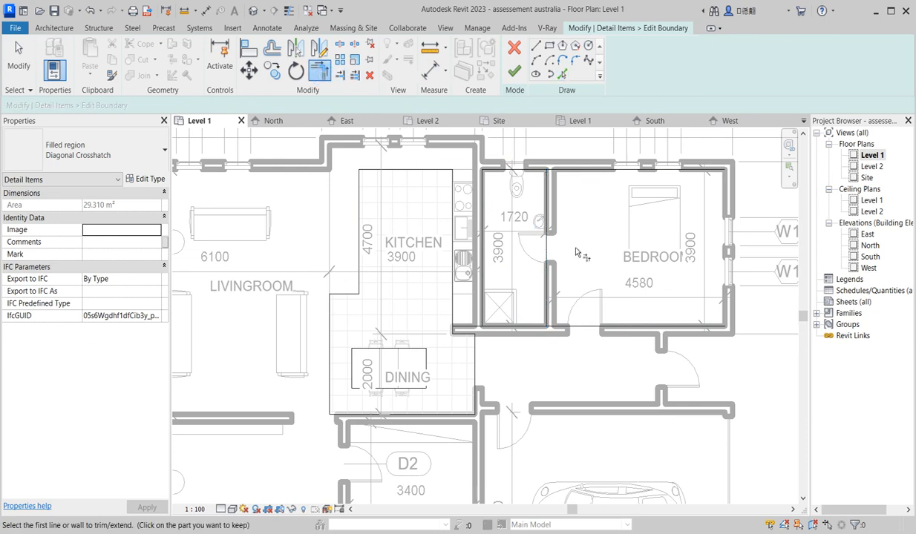
left_click(543, 310)
left_click(514, 329)
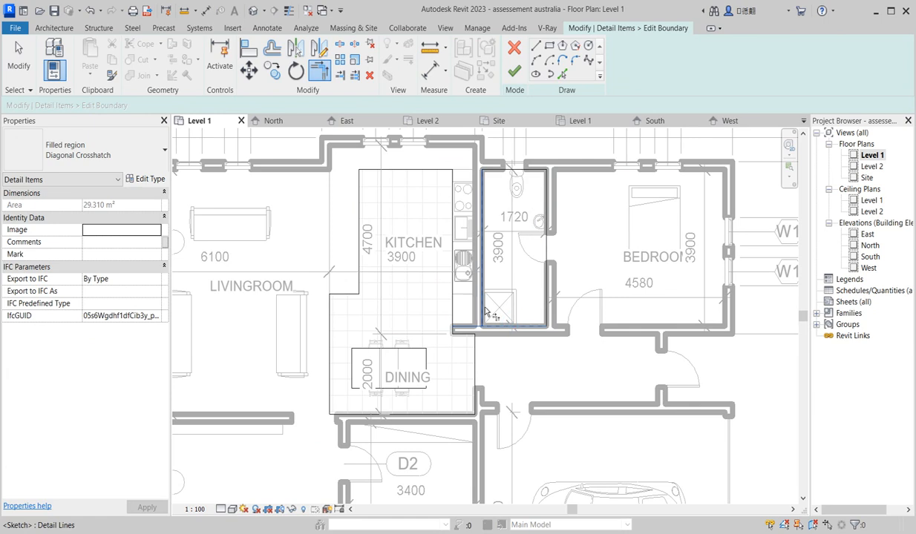
left_click(486, 310)
left_click(512, 73)
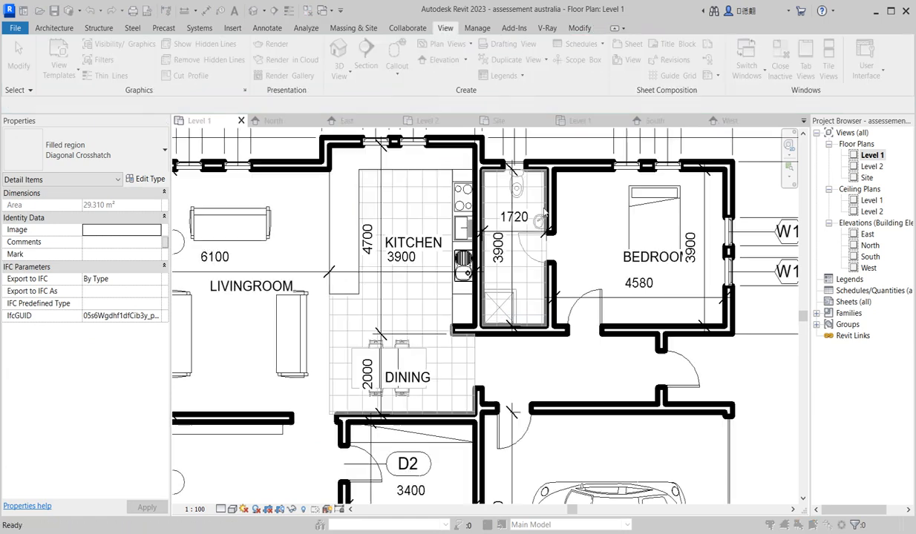
left_click(422, 243)
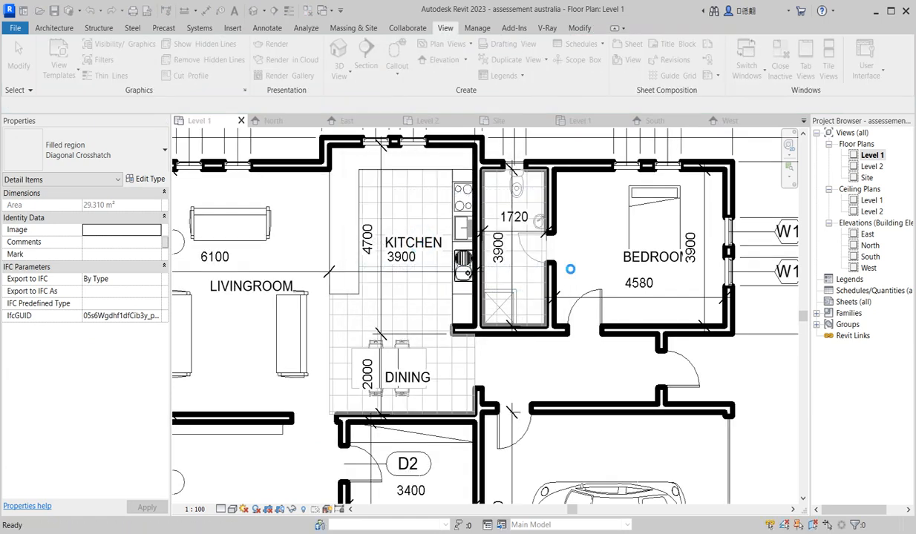
scroll(570, 269, "down", 3)
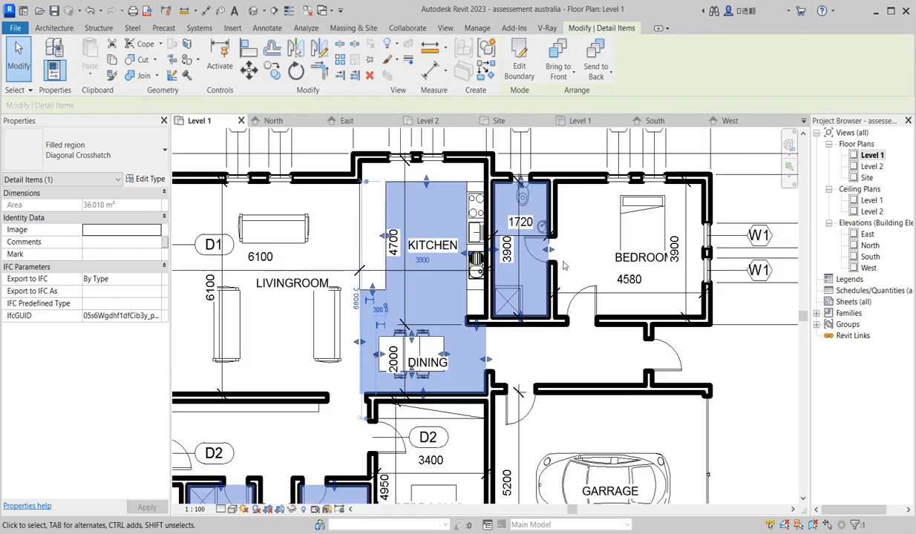
left_click(693, 354)
Step: Copy the GARRAGE label into the hallway north of the garage and change the copy's text to ENTRY
scroll(319, 235, "down", 3)
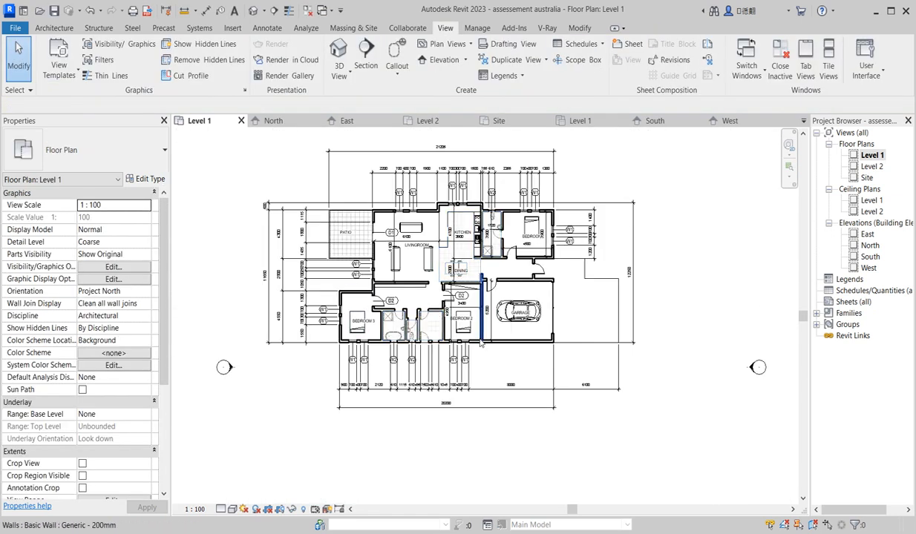
scroll(320, 234, "up", 2)
scroll(567, 333, "up", 3)
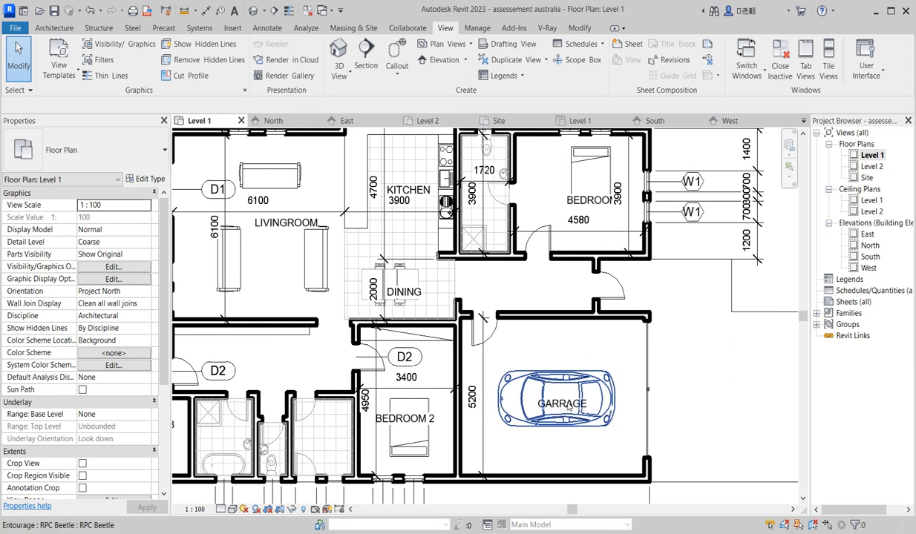
left_click(565, 404)
left_click(273, 70)
left_click(563, 408)
left_click(539, 291)
key("Escape")
double_click(540, 289)
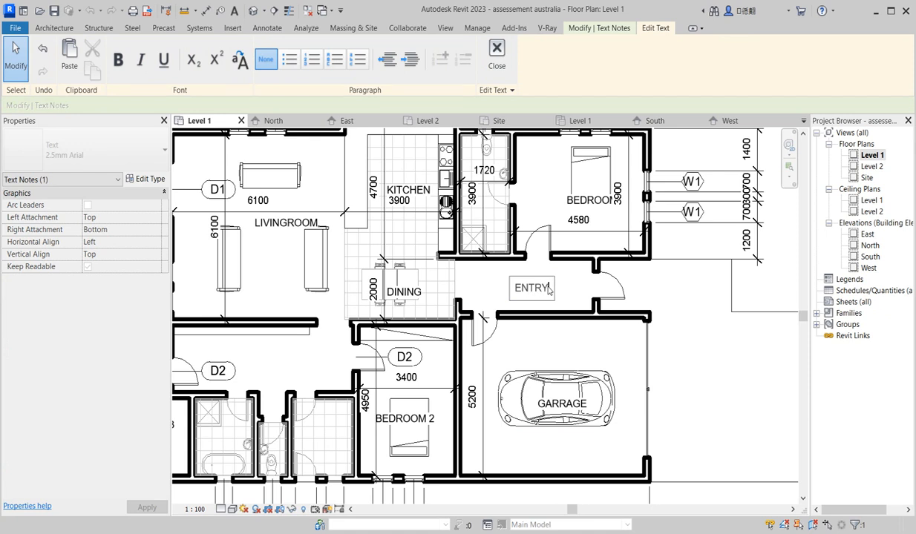
left_click(550, 269)
left_click(670, 371)
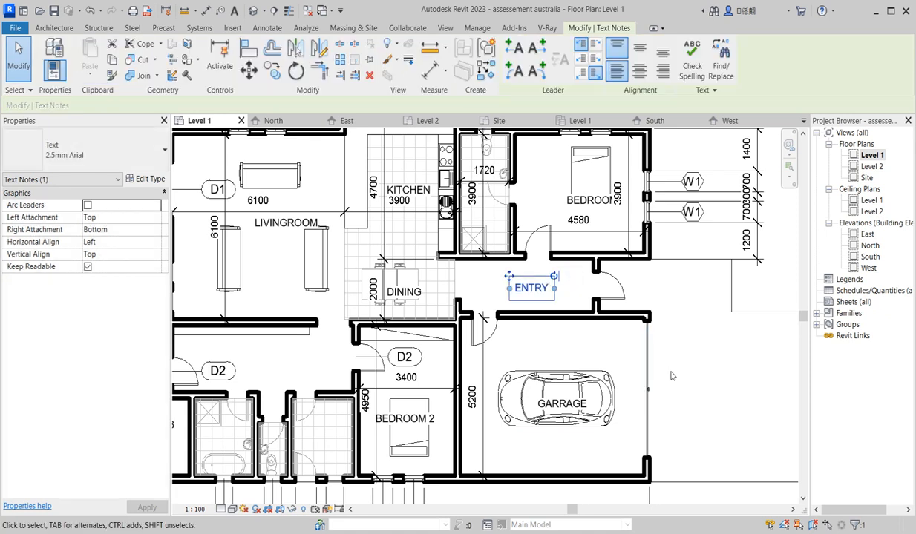
Step: Set Witness Line Control to Fixed to Dimension Line in the Diagonal - 2.5mm Arial linear dimension type
scroll(586, 352, "down", 5)
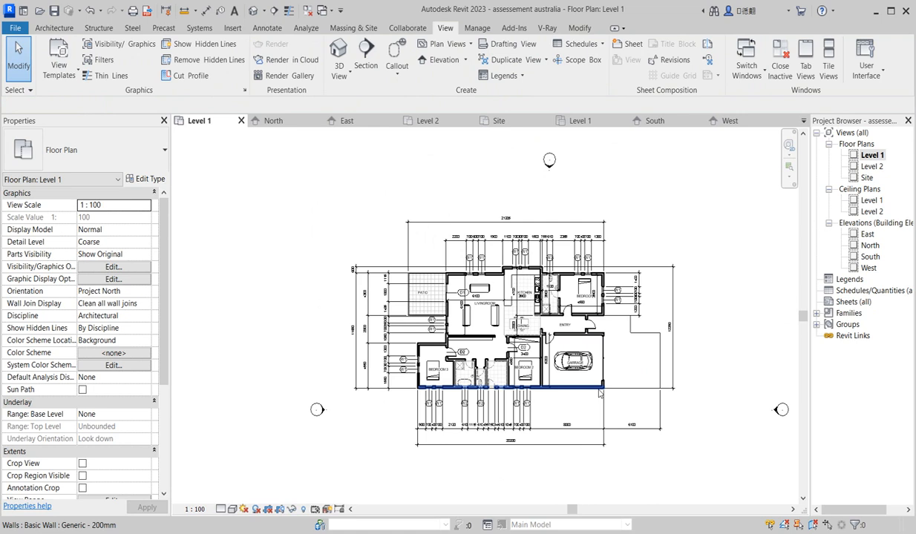
scroll(600, 393, "up", 1)
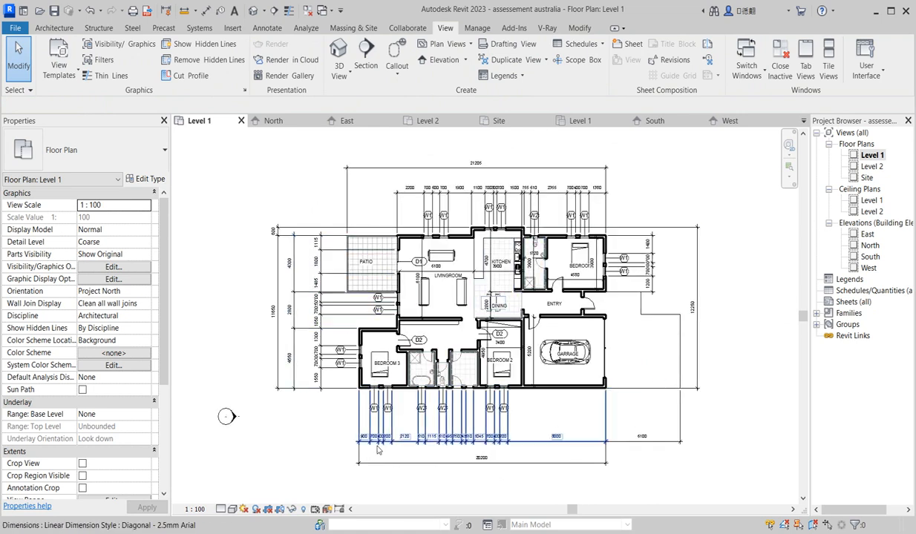
scroll(399, 425, "up", 1)
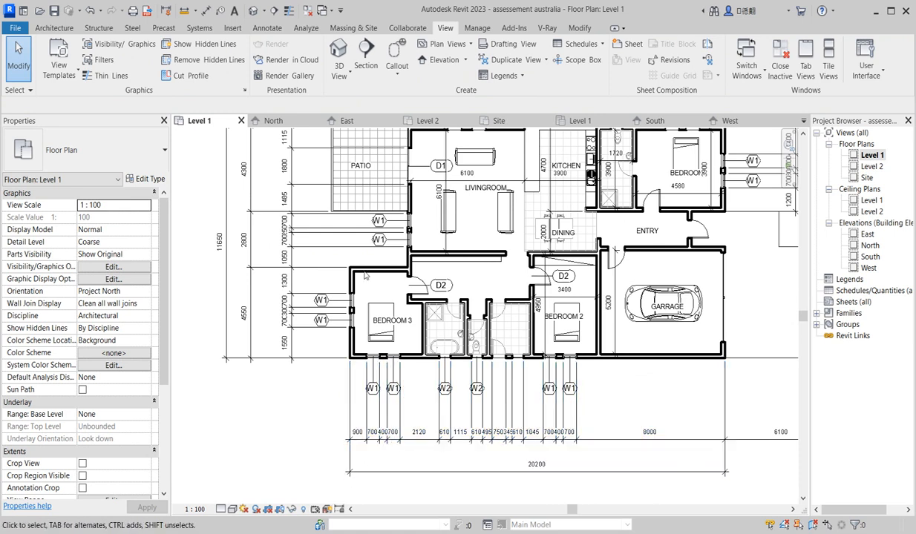
left_click(302, 256)
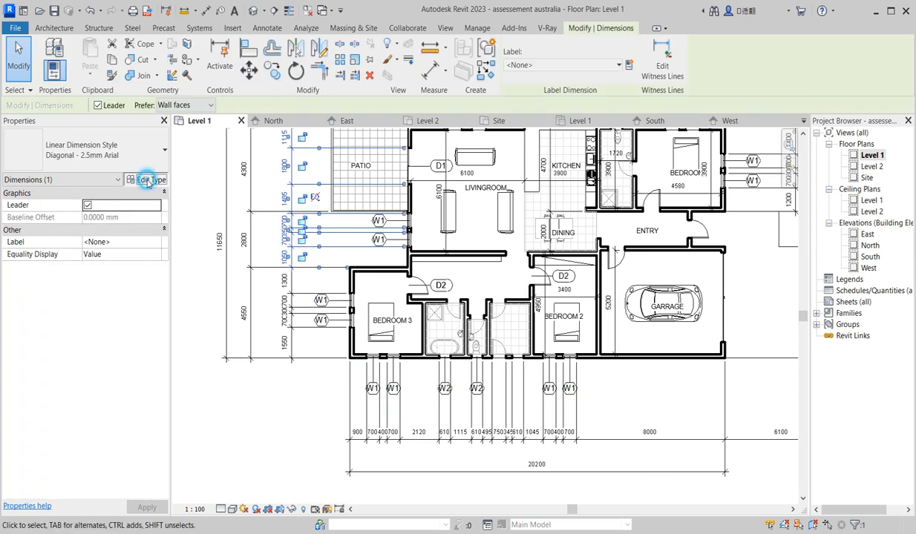
left_click(148, 181)
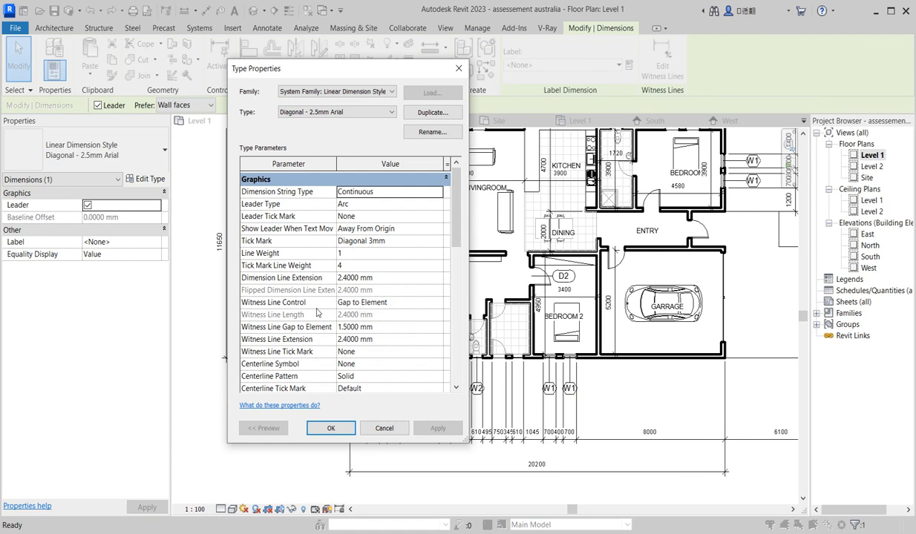
left_click(438, 303)
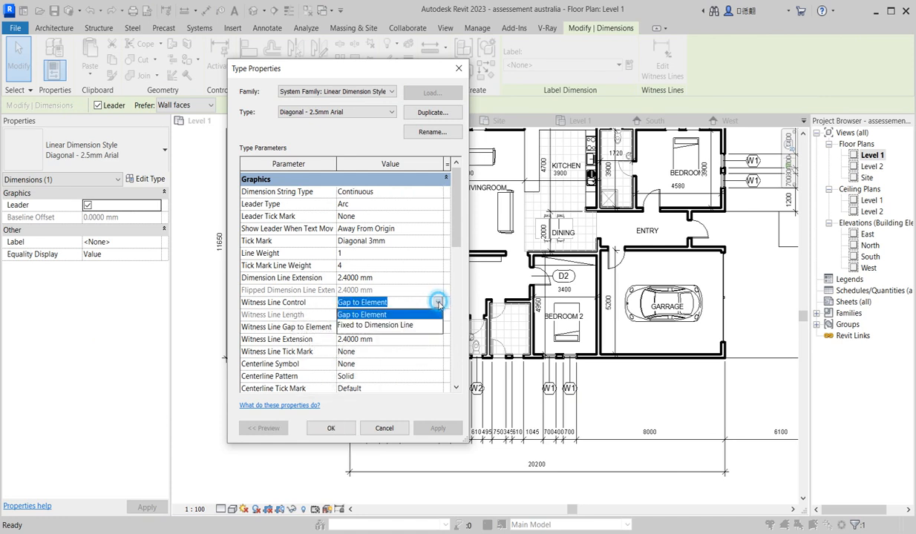
left_click(381, 326)
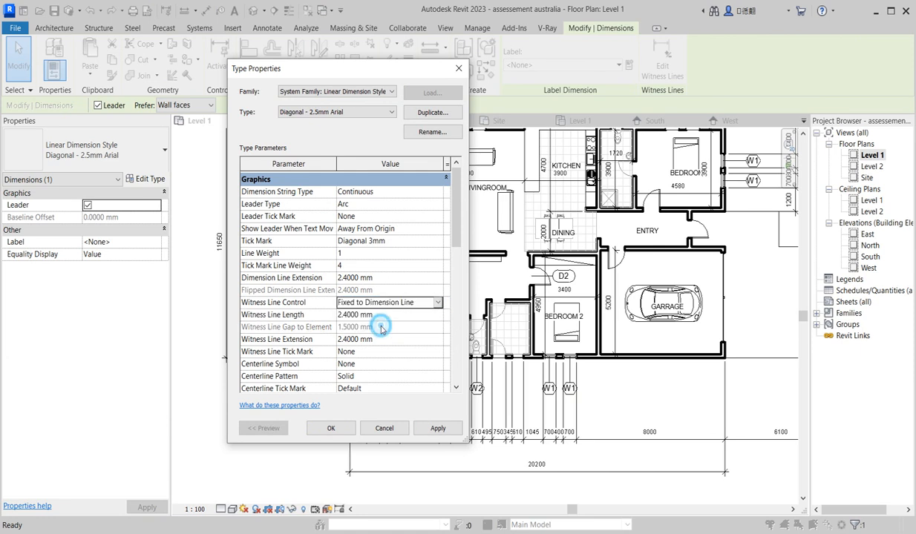
left_click(436, 429)
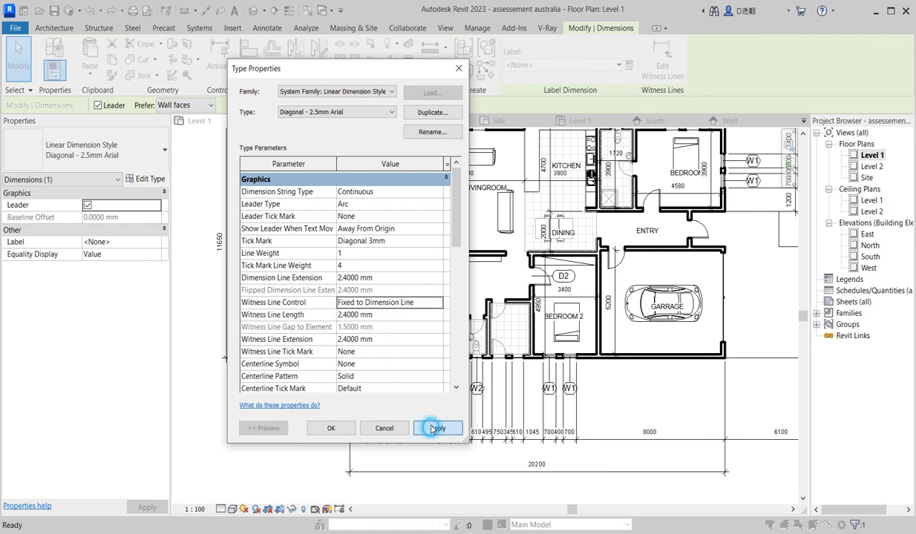
left_click(331, 429)
left_click(334, 239)
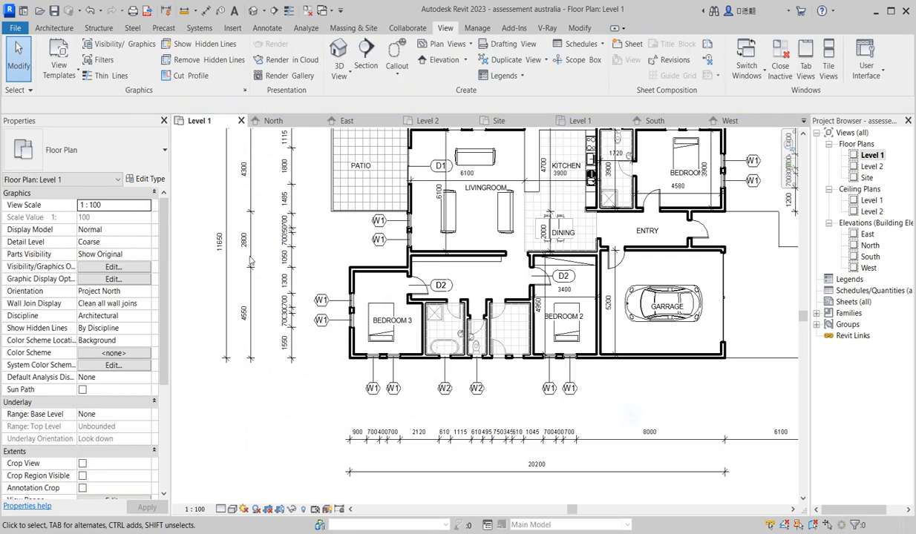
Step: Move the two innermost window dimension strings west of the house closer to the exterior walls
scroll(310, 277, "up", 3)
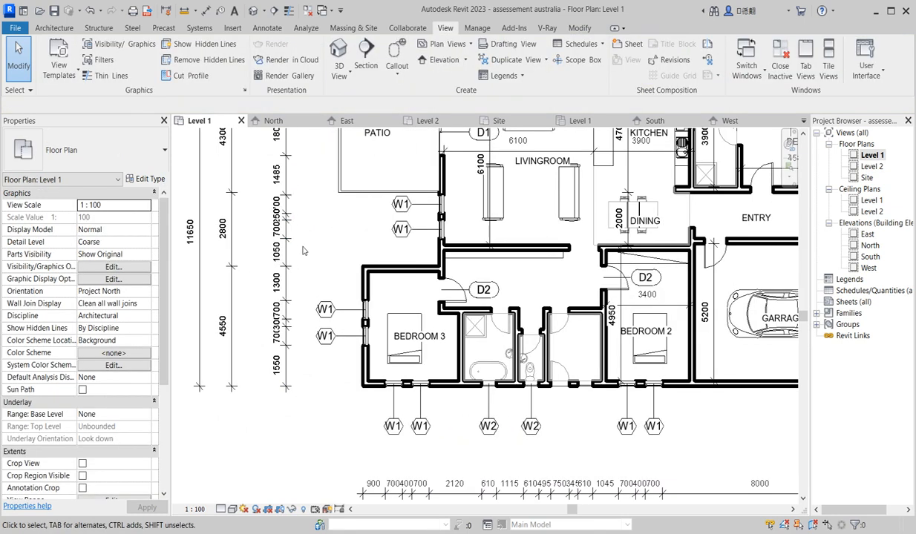
left_click(285, 242)
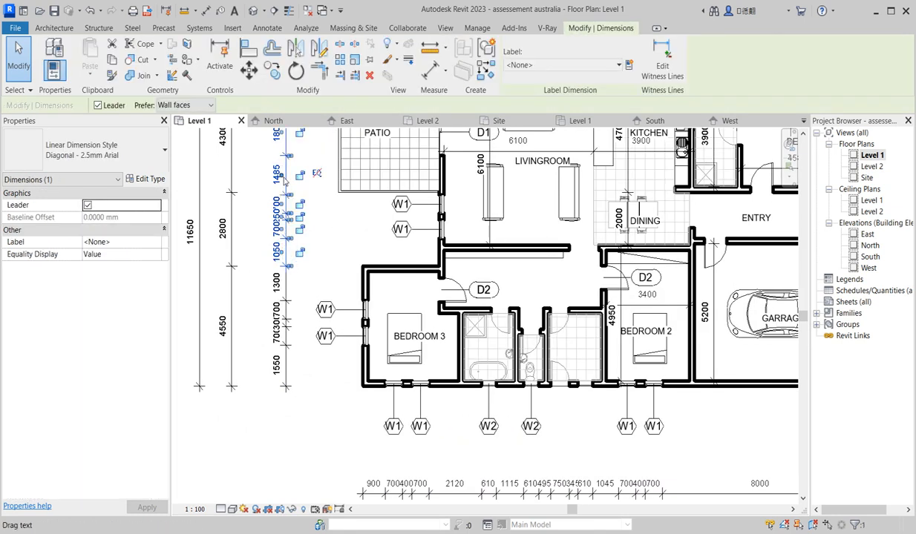
scroll(280, 184, "up", 3)
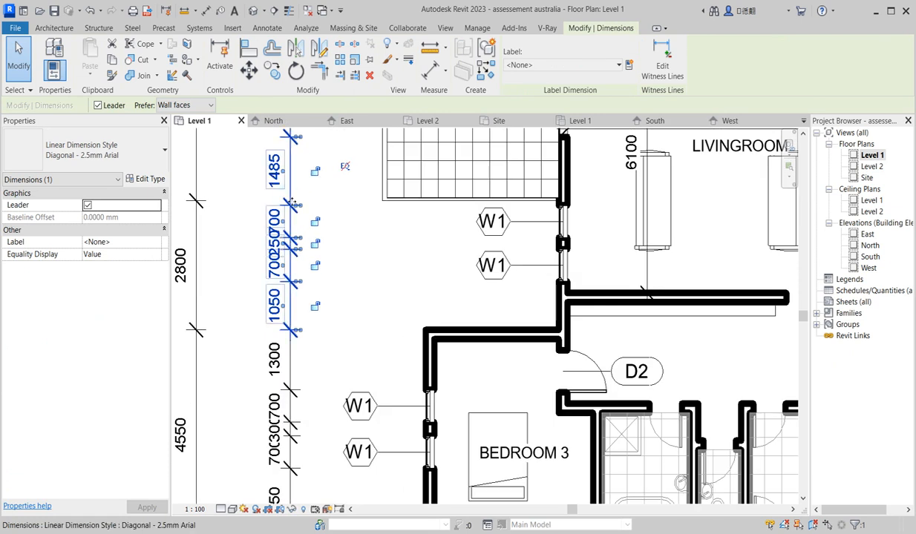
left_click_drag(317, 210, 346, 210)
left_click(287, 357)
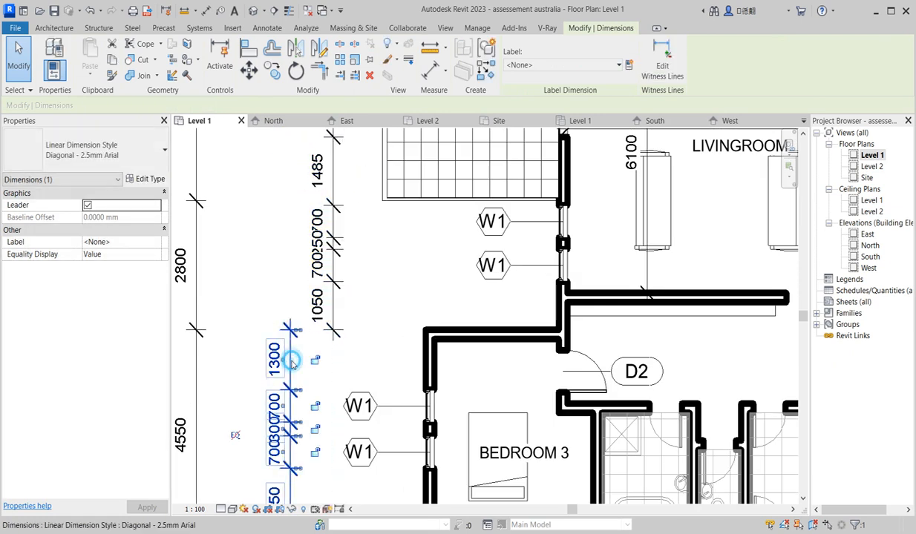
left_click_drag(290, 359, 342, 357)
left_click(245, 291)
left_click(199, 307)
left_click_drag(199, 296, 264, 305)
scroll(282, 302, "down", 1)
scroll(280, 305, "down", 5)
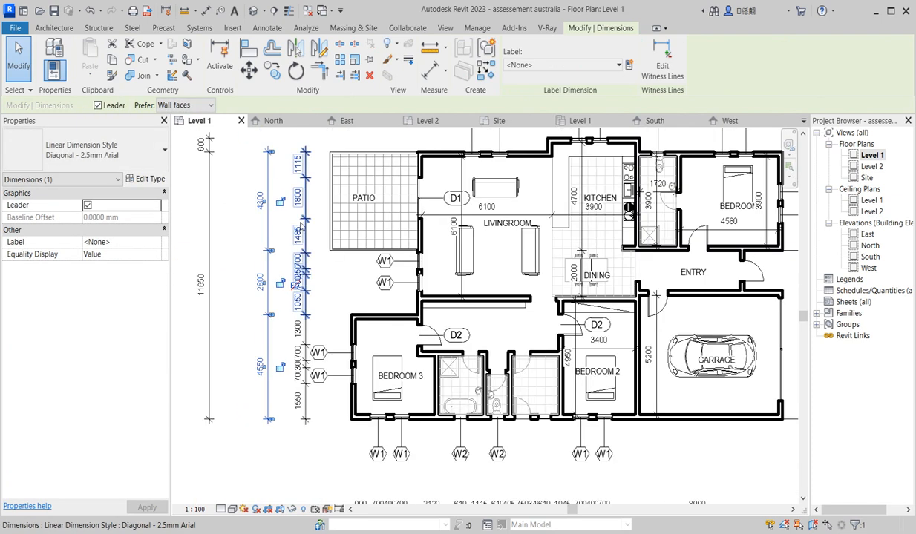
Step: Nudge the three window dimension strings north of the house slightly down toward the walls, keeping them in line with each other
scroll(434, 195, "up", 4)
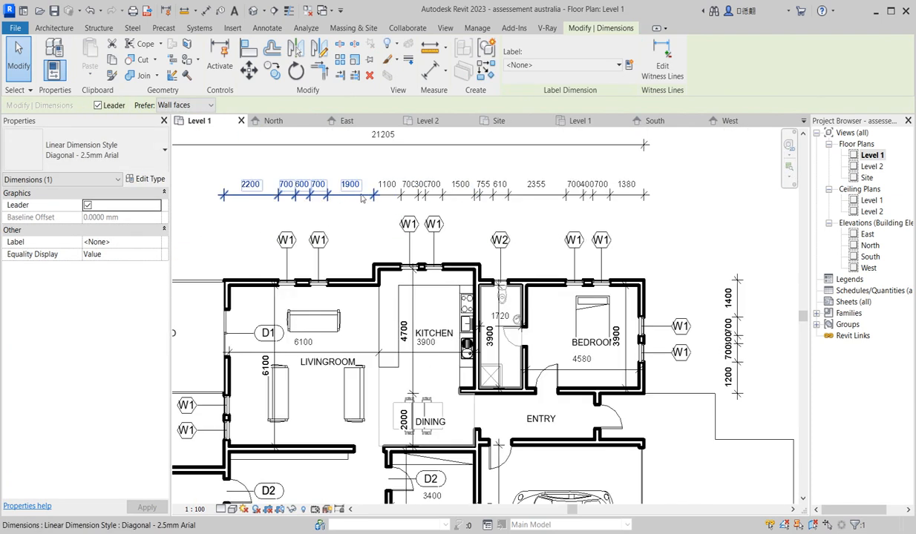
left_click(387, 190)
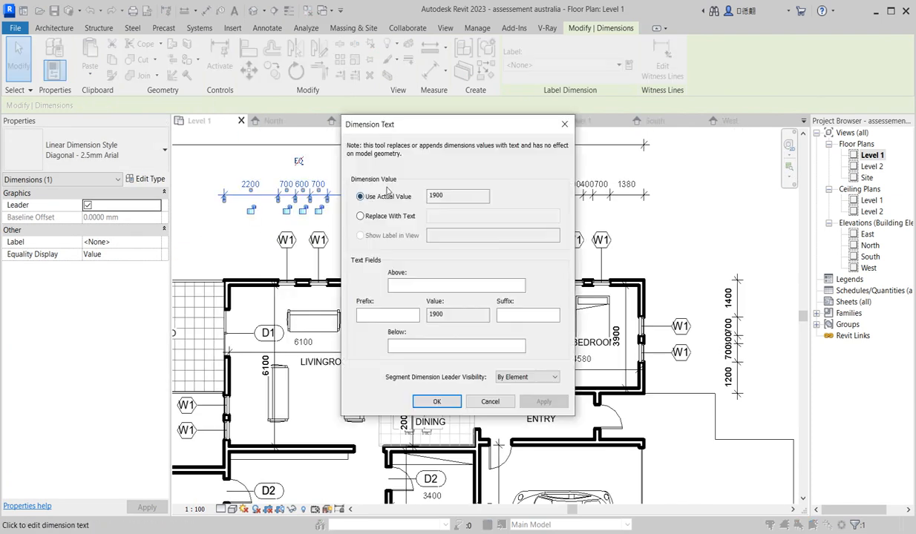
left_click(566, 125)
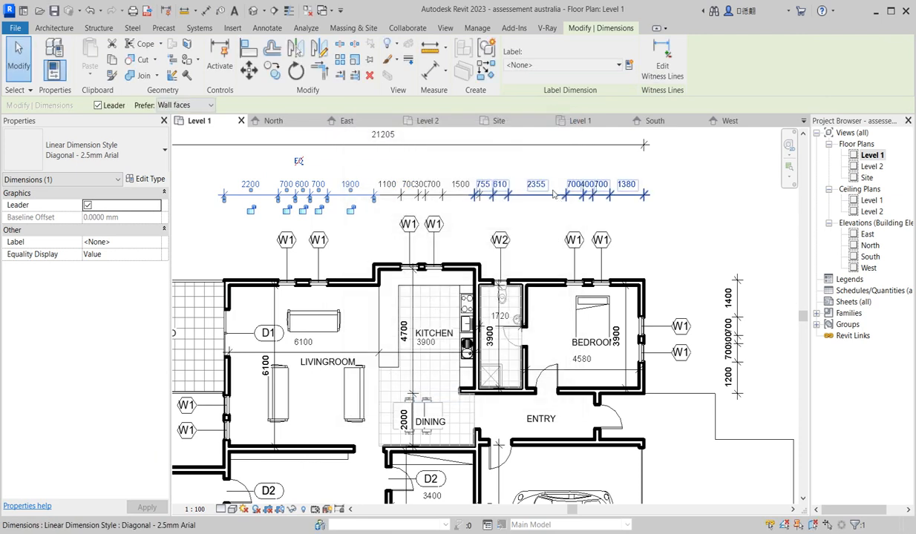
left_click(553, 191)
left_click_drag(554, 192, 553, 198)
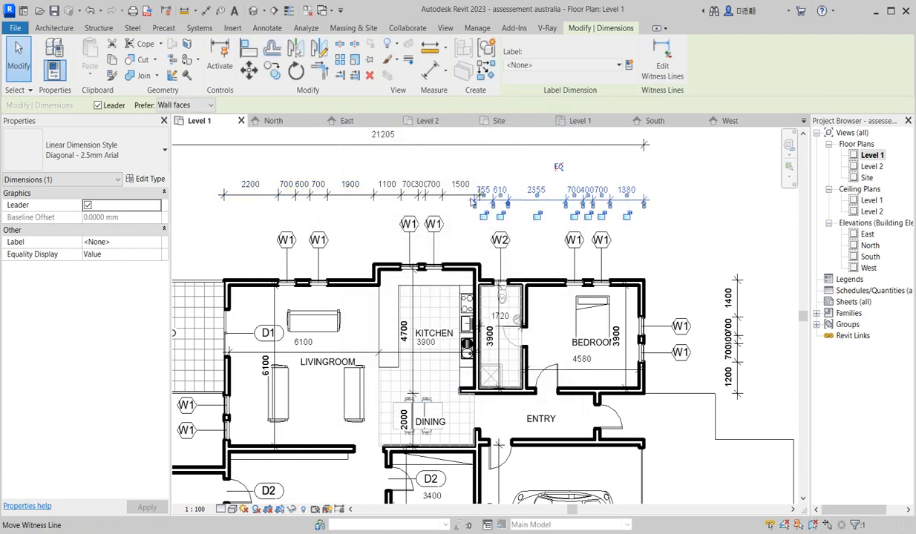
left_click(444, 198)
key("Down")
key("Down")
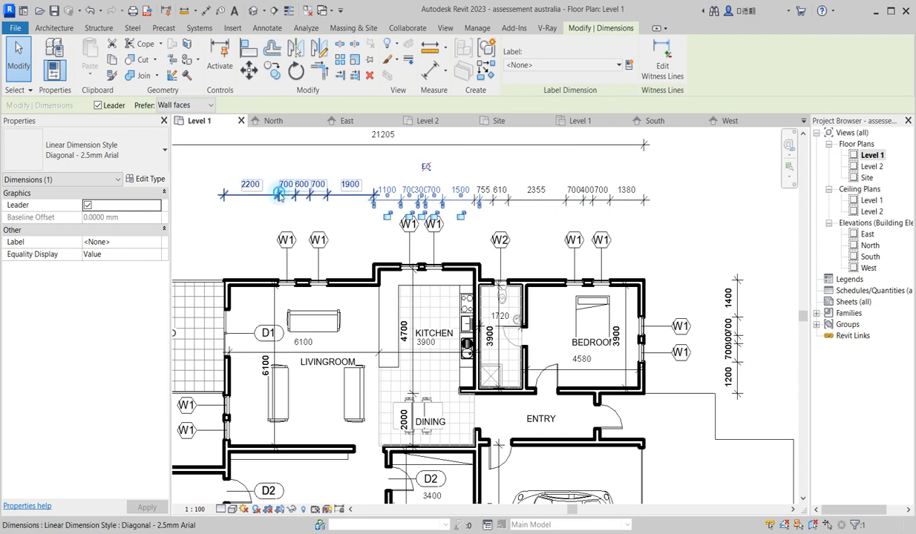
left_click(279, 195)
key("Down")
key("Down")
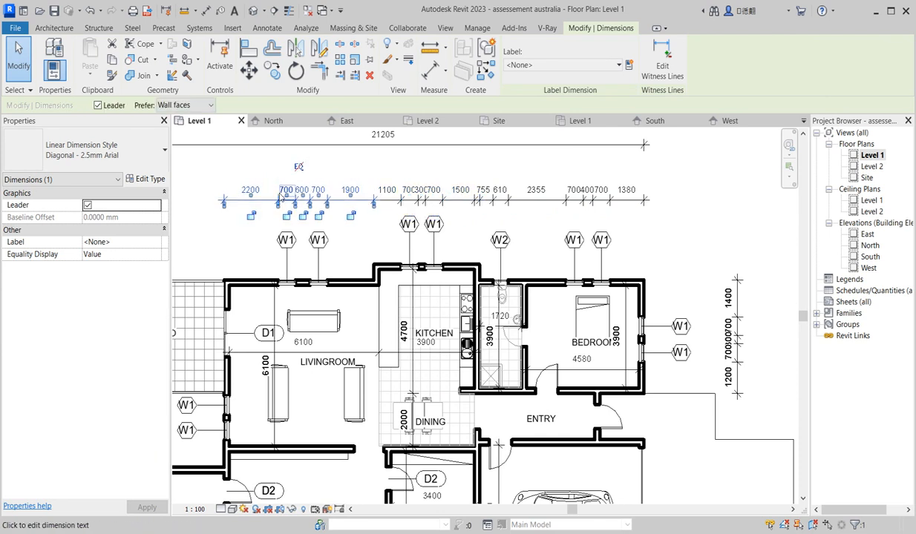
Step: Nudge the overall dimension north of the house down, closer to the window dimension strings
left_click(359, 144)
key("Down")
key("Down")
key("Down")
key("Down")
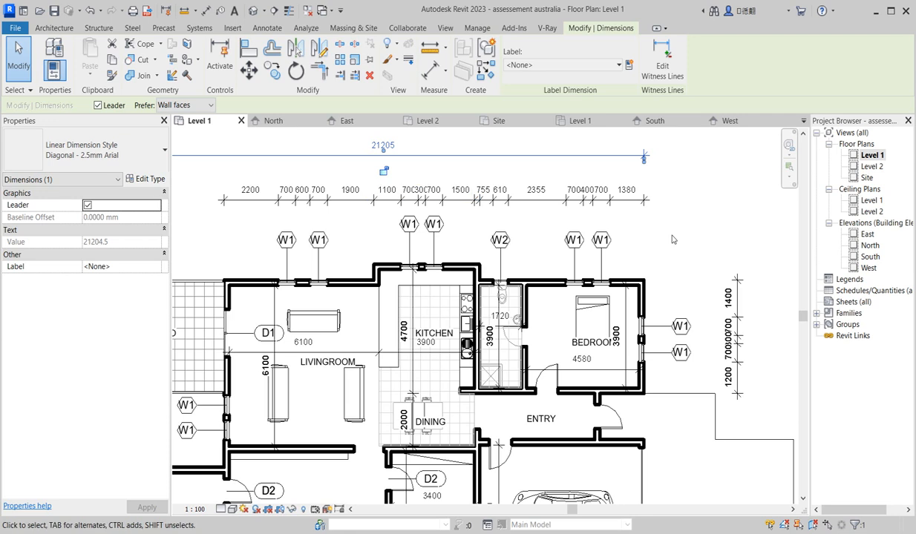
left_click(672, 239)
scroll(500, 240, "down", 6)
scroll(442, 376, "up", 1)
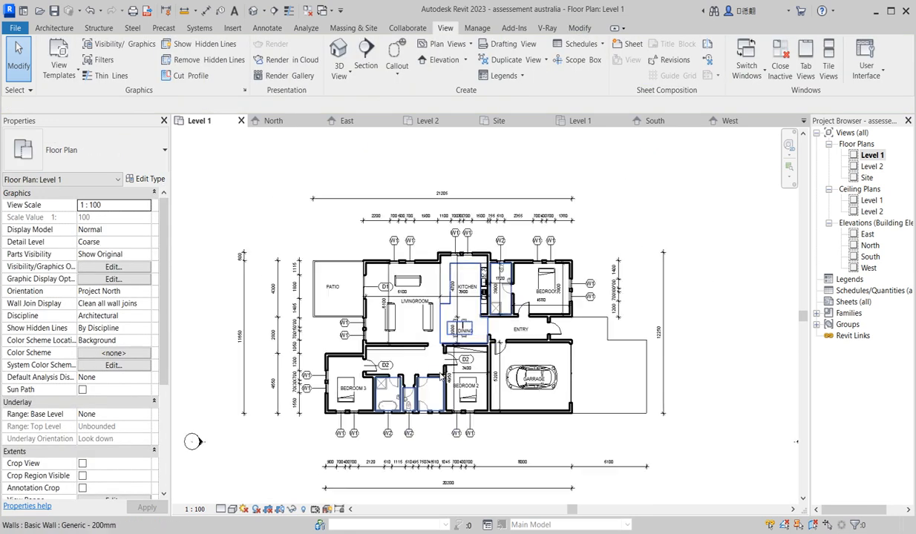
Step: Override the Walls category's cut line weight to 6 for the Level 1 floor plan
scroll(443, 378, "up", 3)
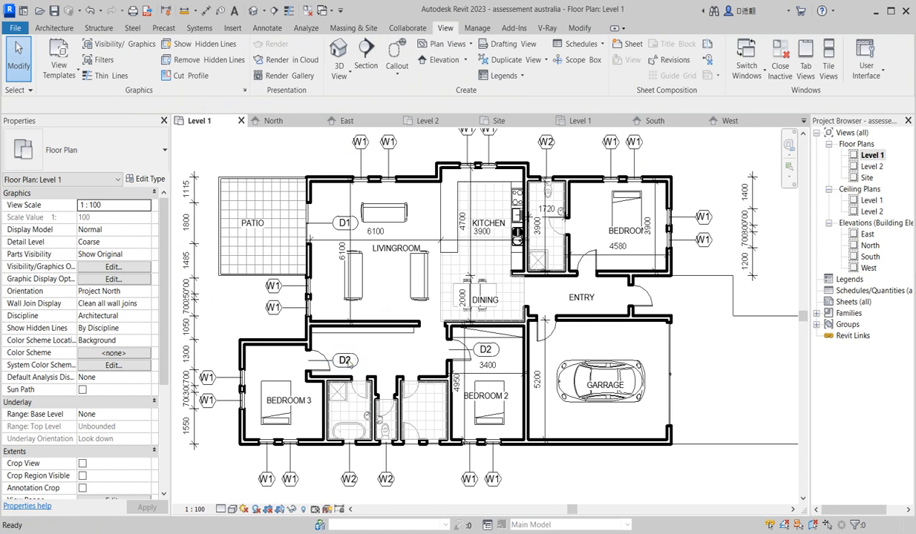
key("v")
key("g")
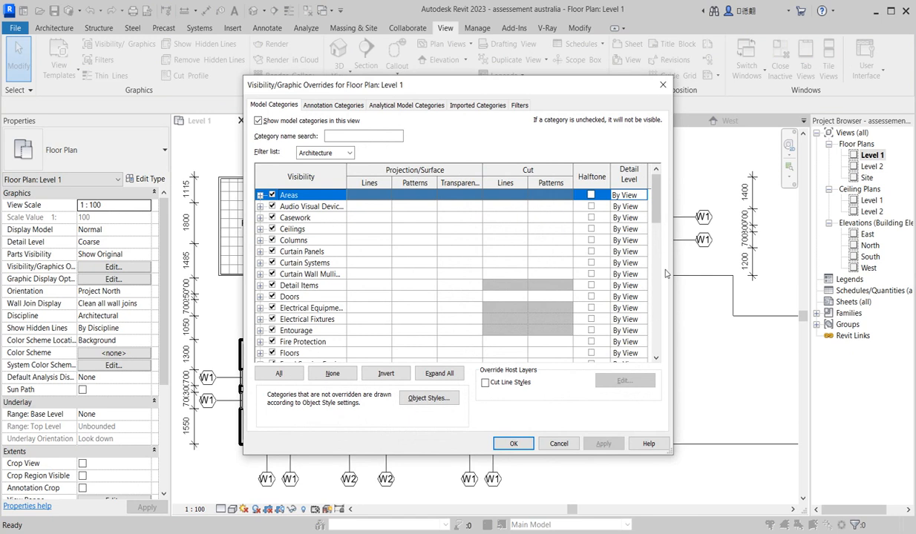
left_click_drag(658, 210, 657, 361)
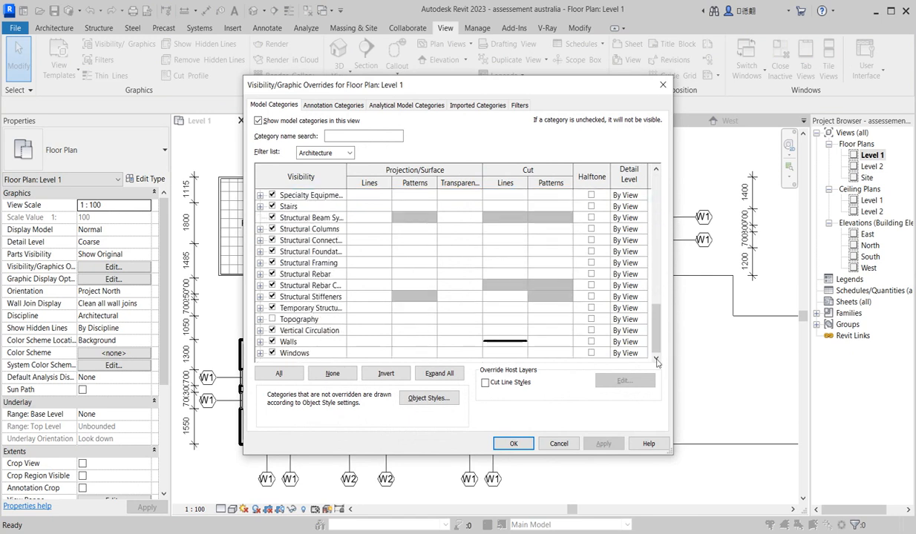
left_click(520, 344)
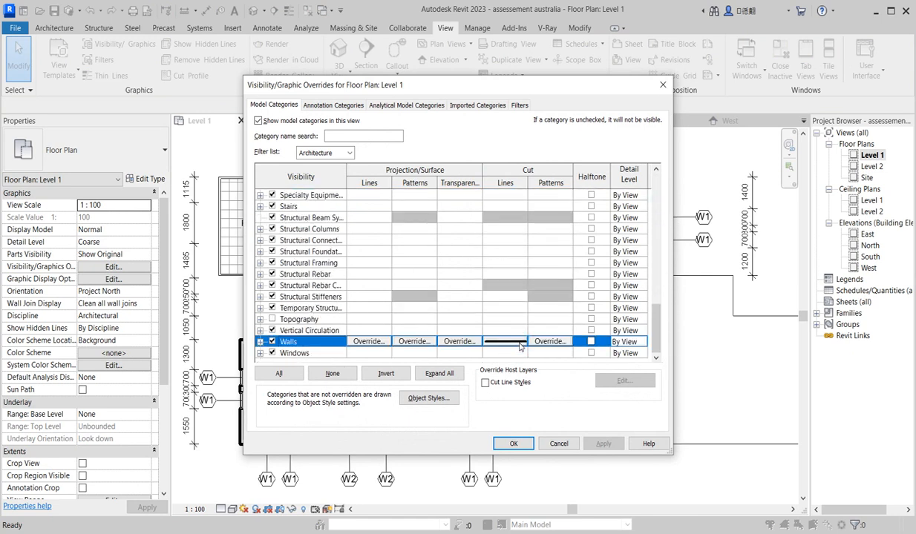
left_click(520, 346)
left_click(438, 287)
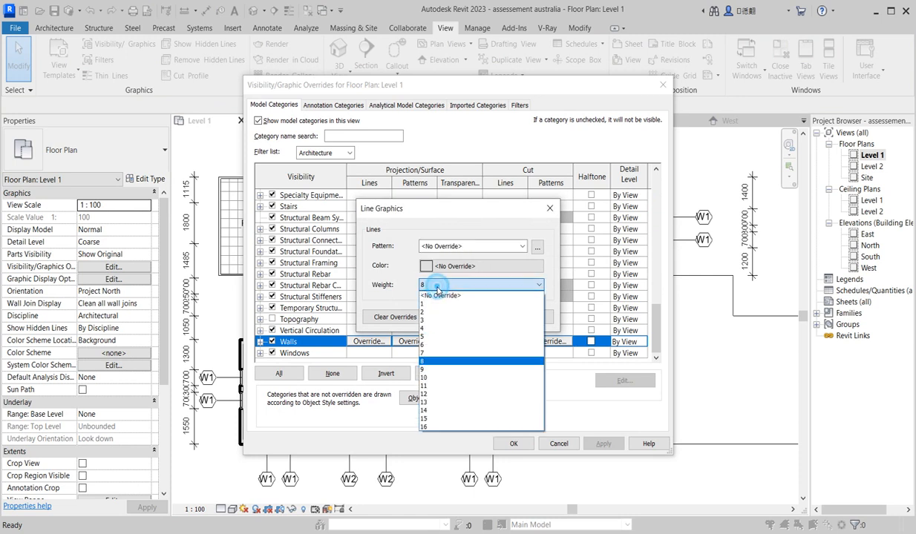
left_click(425, 344)
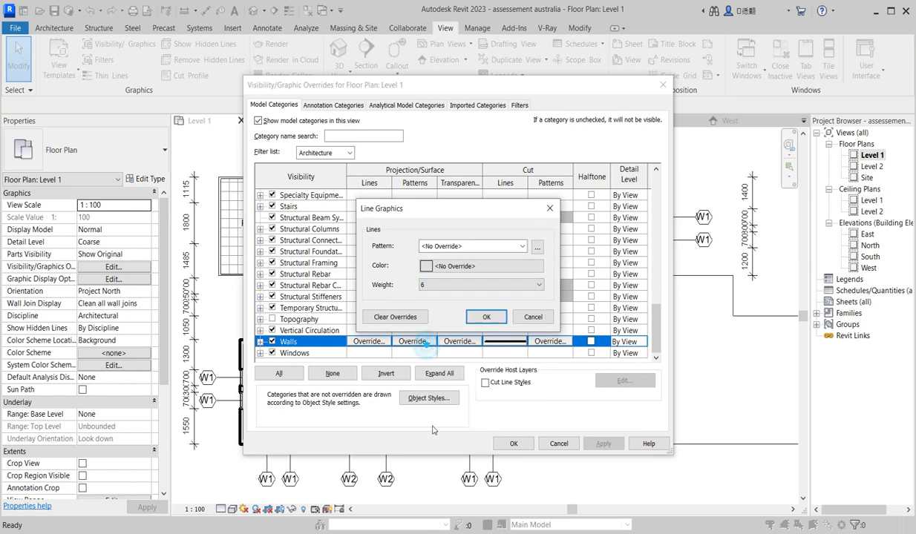
left_click(474, 310)
left_click(514, 444)
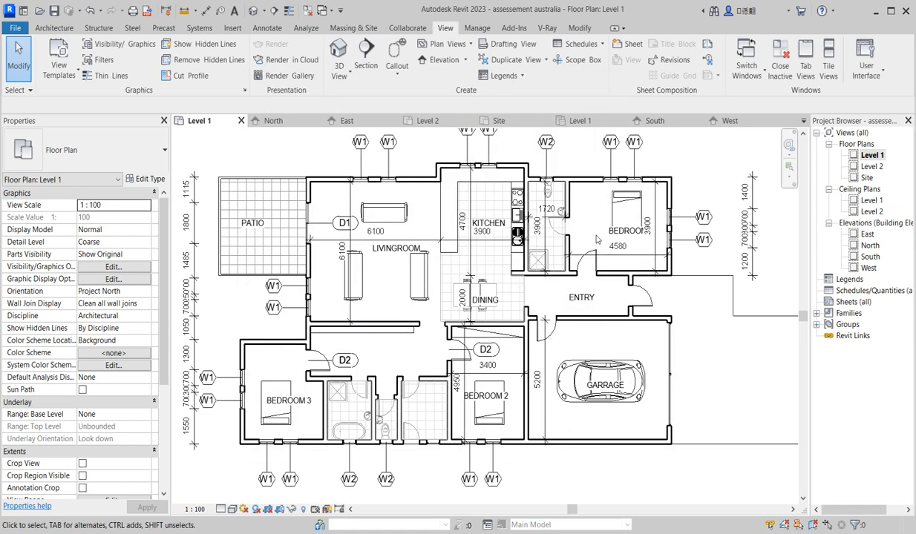
Step: Raise the Walls category's cut line weight override to 7 for the Level 1 floor plan
scroll(592, 319, "up", 2)
key("v")
key("v")
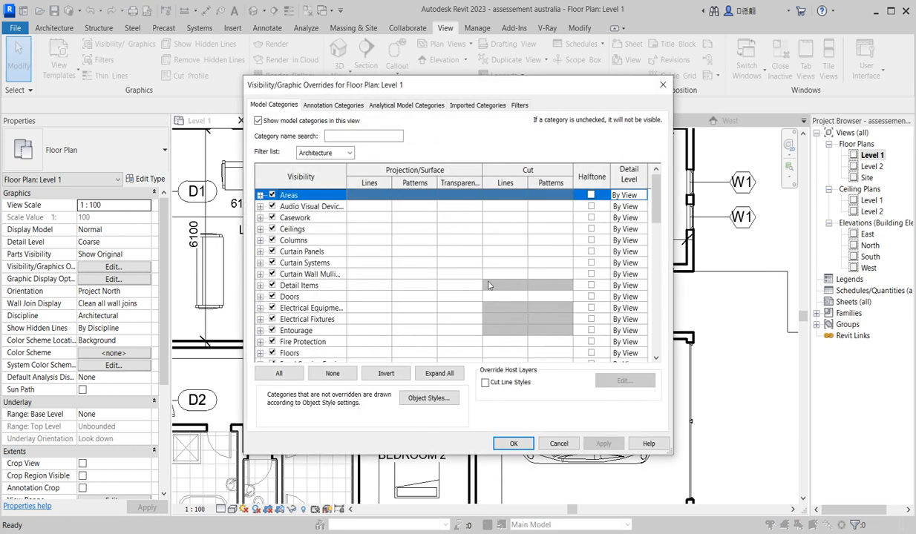
scroll(509, 247, "down", 8)
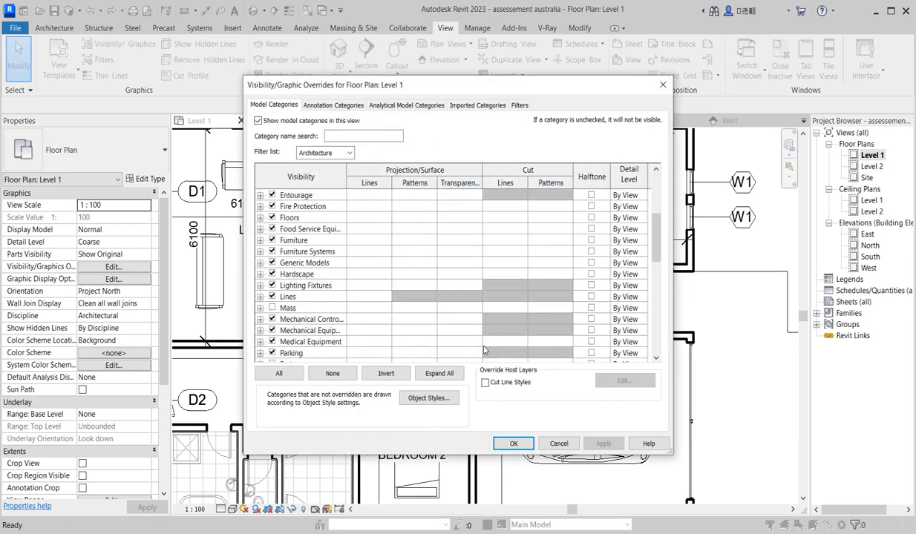
scroll(483, 349, "down", 5)
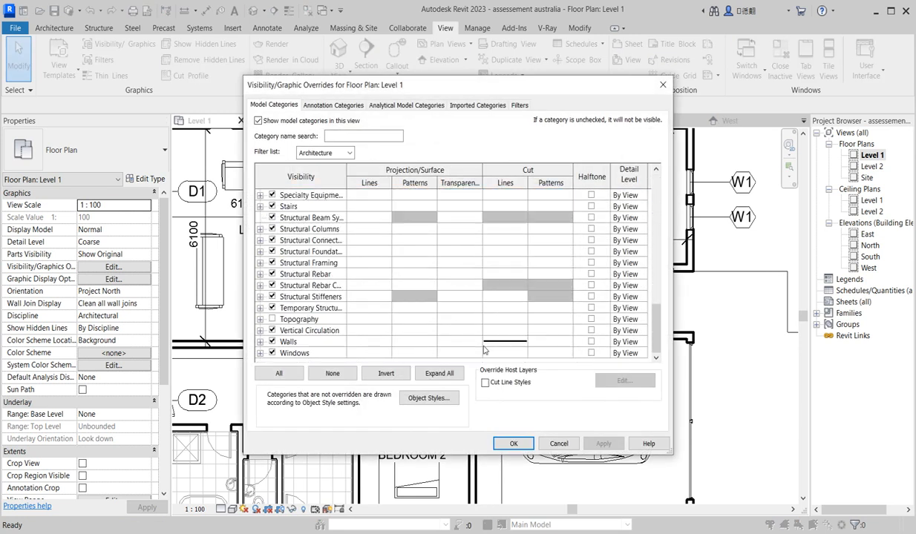
left_click(500, 343)
left_click(499, 342)
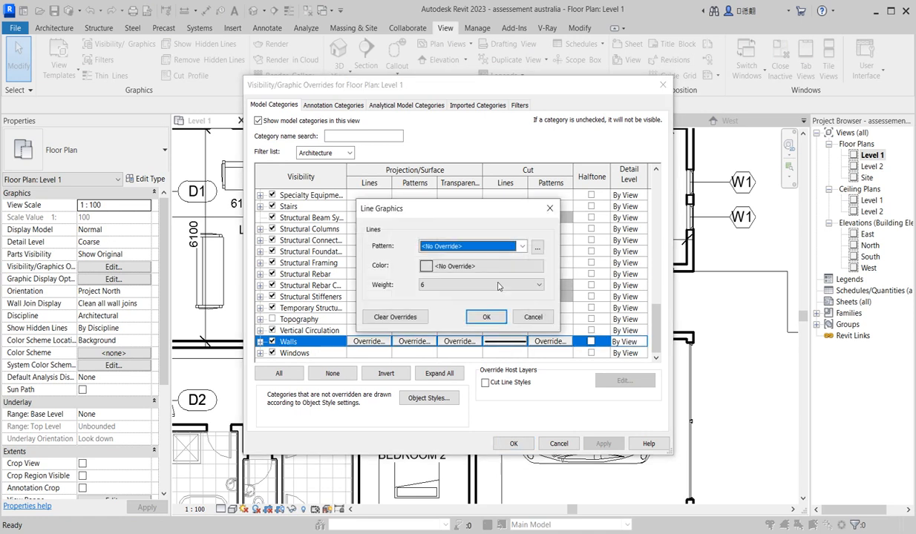
left_click(474, 292)
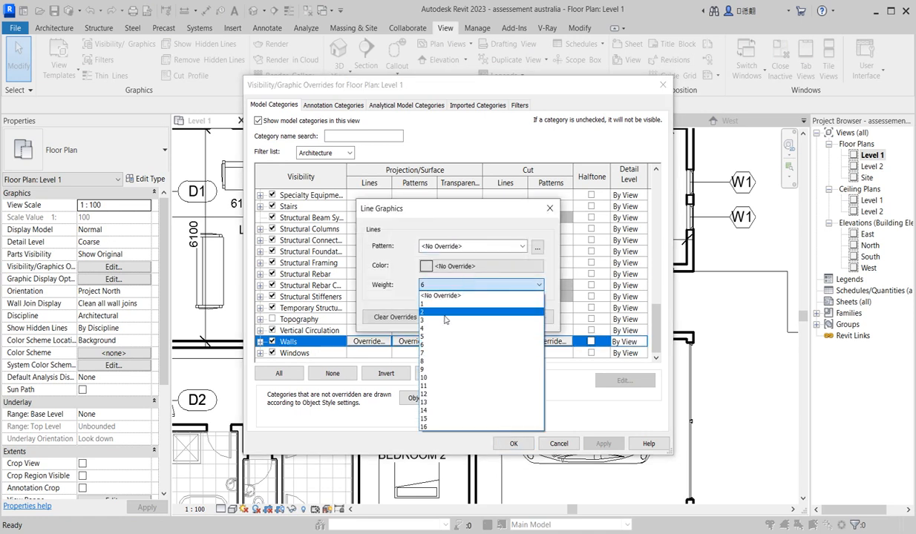
left_click(435, 353)
left_click(487, 317)
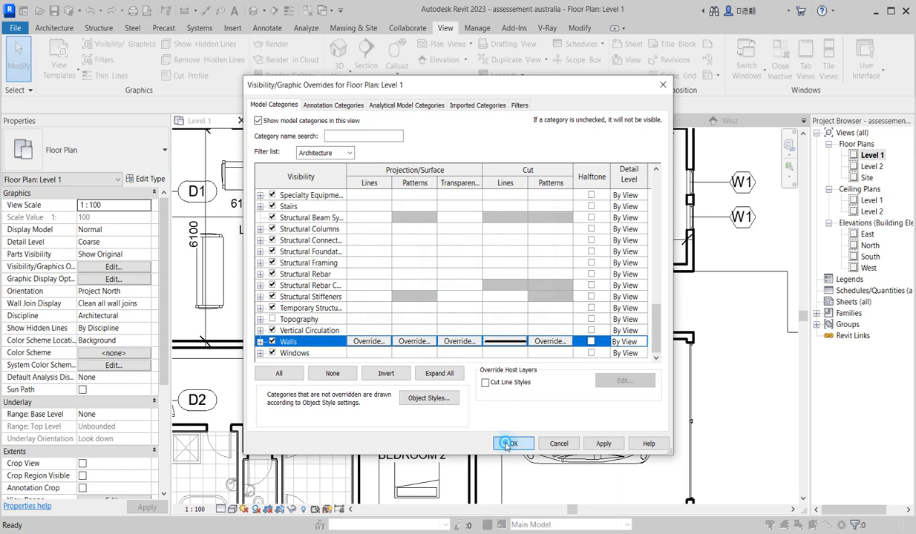
left_click(509, 444)
Step: Stretch the east edge of the patio's tiled filled region slightly toward the living room wall and the D1 sliding door
scroll(561, 353, "down", 5)
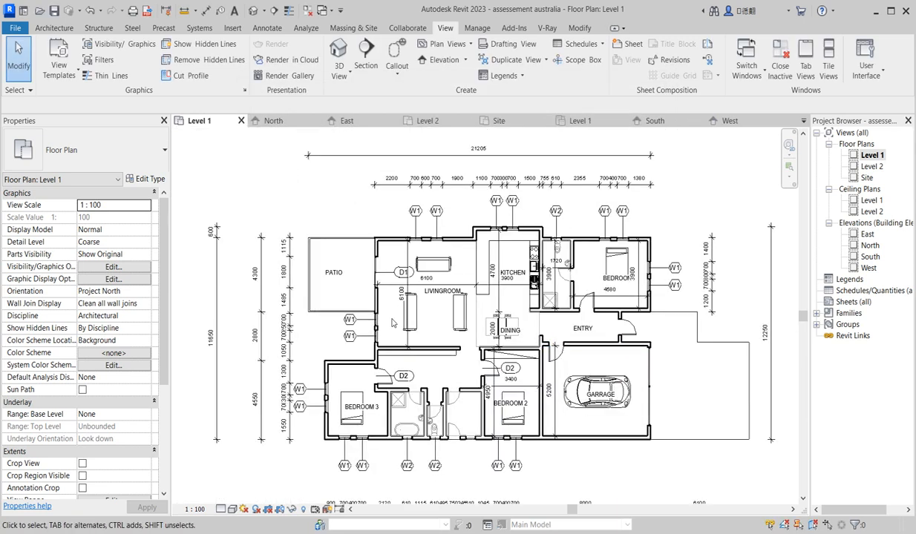
scroll(383, 328, "up", 2)
scroll(352, 276, "up", 3)
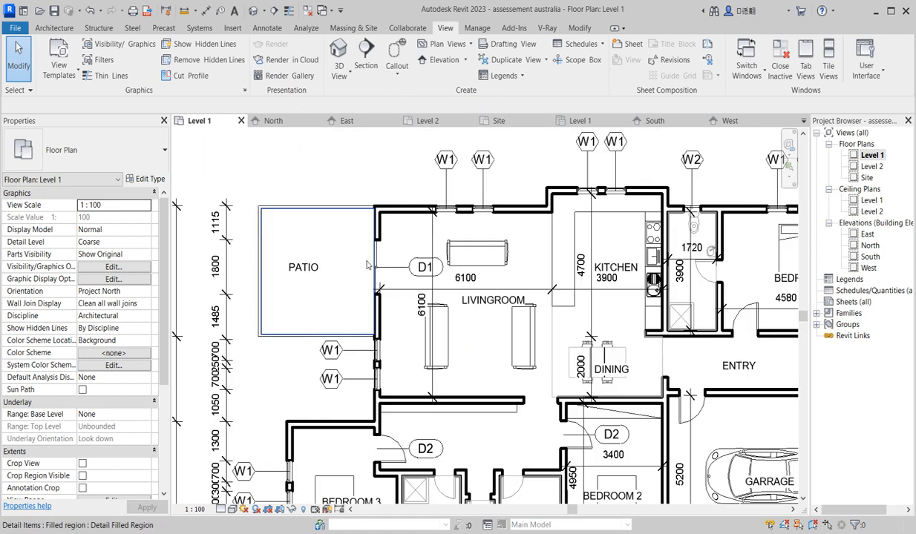
left_click(312, 261)
scroll(375, 279, "up", 2)
scroll(377, 278, "up", 1)
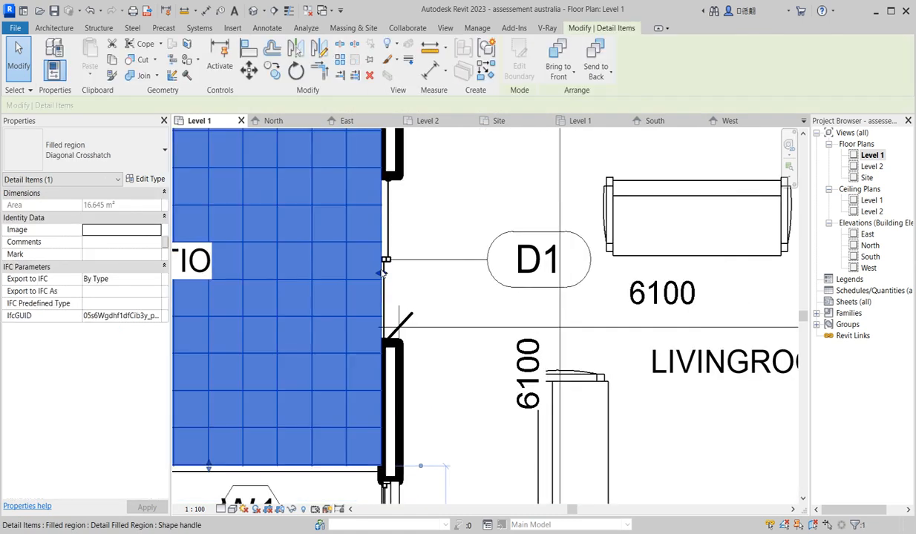
left_click_drag(380, 276, 388, 280)
scroll(377, 276, "up", 3)
key("Escape")
scroll(450, 311, "down", 6)
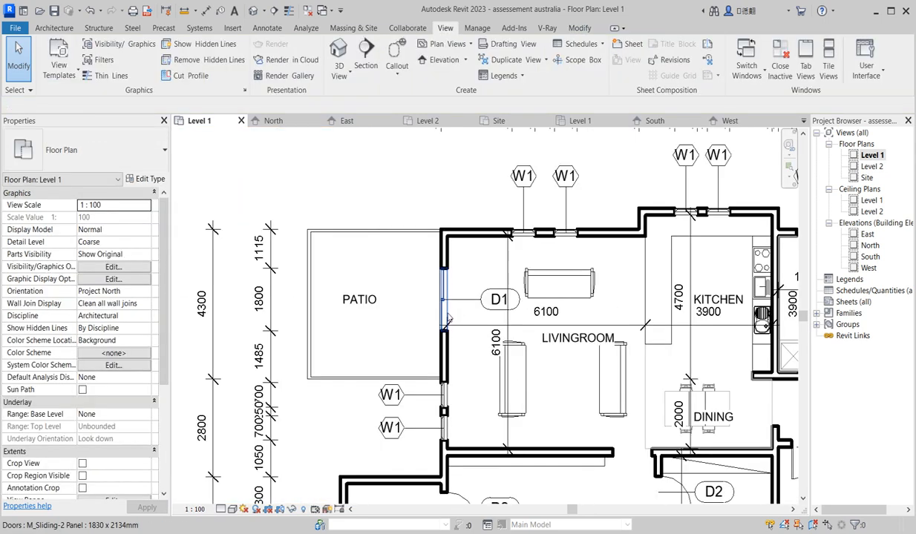
Step: Examine the whole Level 1 plan and its surrounding dimension strings for anything still missing
scroll(446, 267, "down", 2)
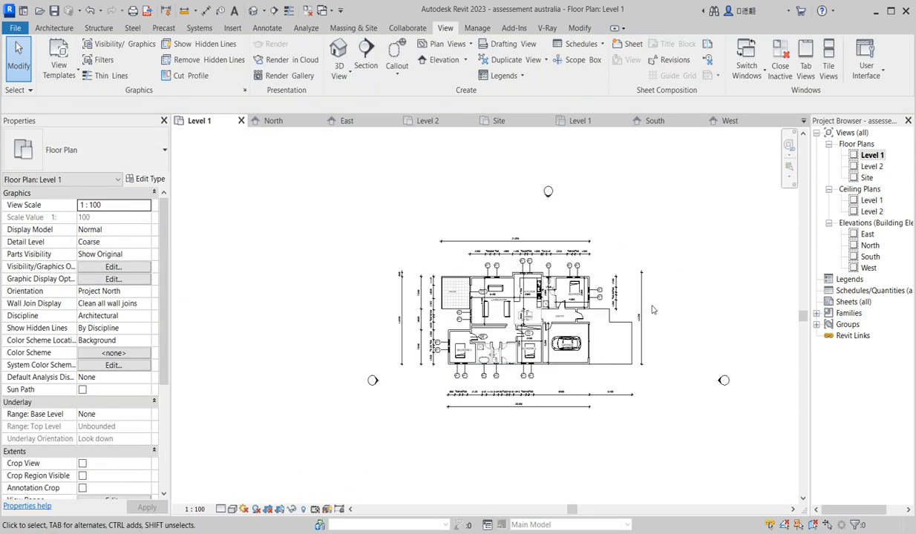
scroll(586, 372, "up", 1)
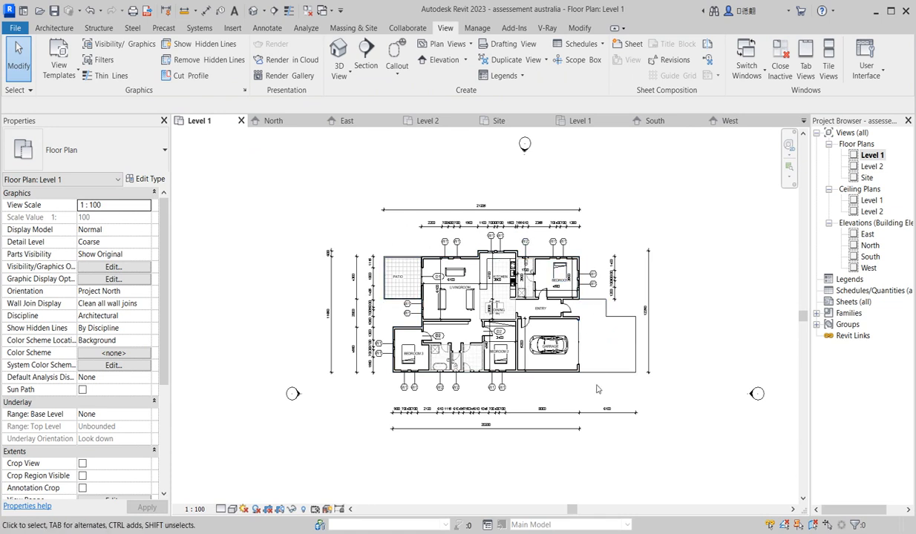
scroll(662, 336, "up", 1)
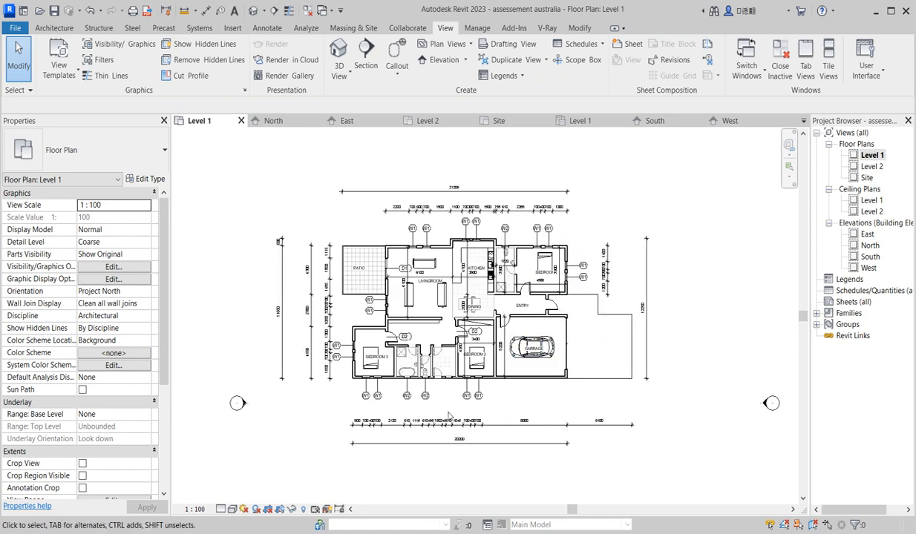
scroll(448, 414, "up", 1)
scroll(523, 260, "down", 2)
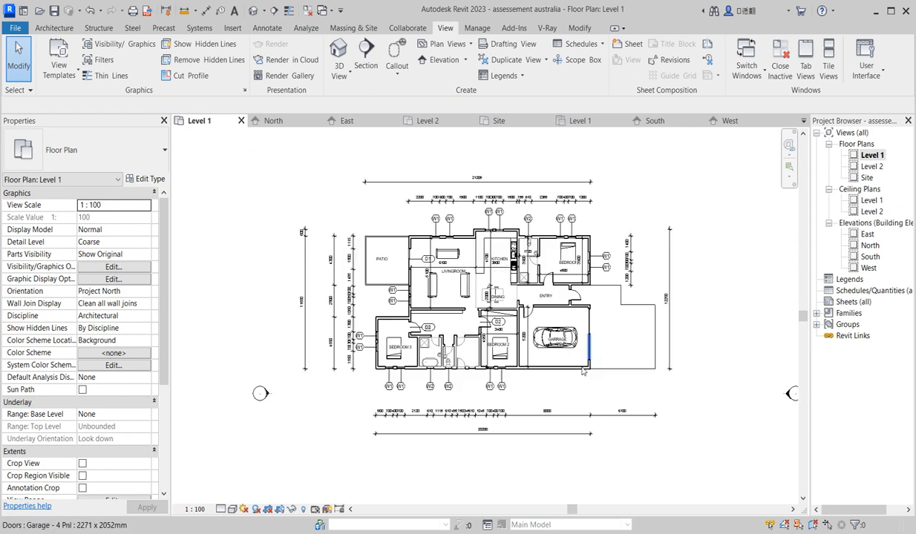
scroll(444, 278, "up", 2)
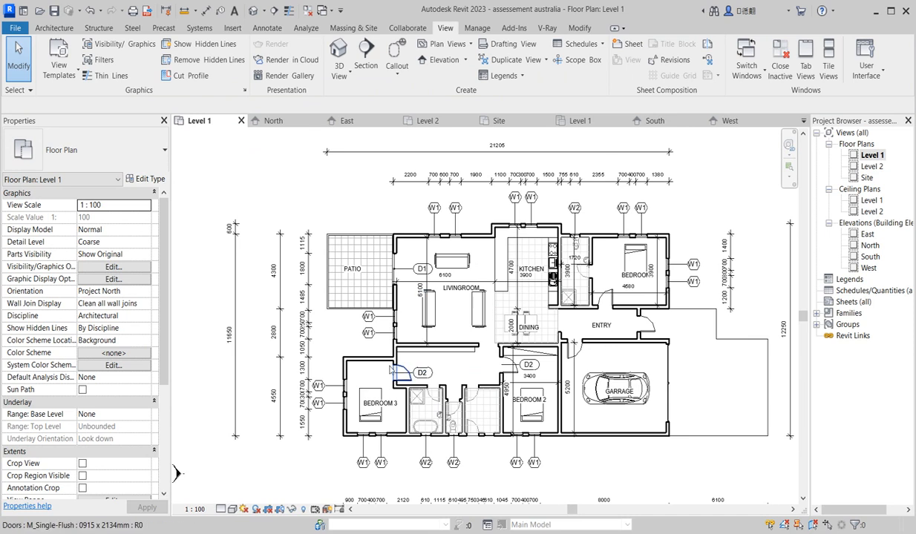
scroll(377, 353, "down", 2)
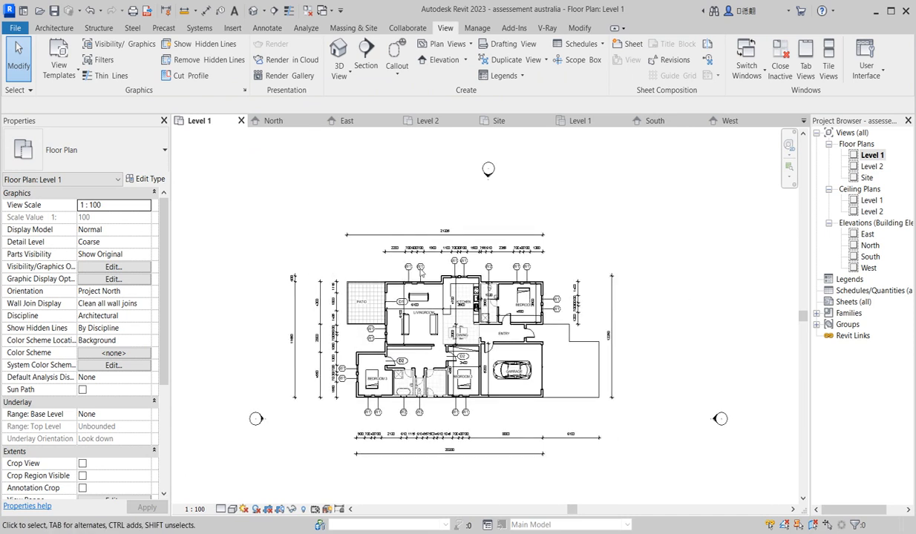
scroll(462, 298, "up", 2)
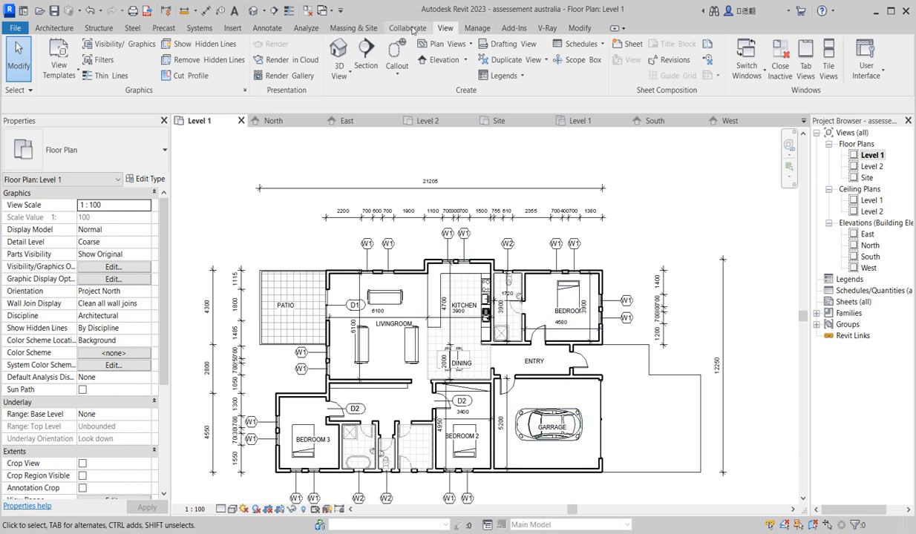
Step: Add an aligned dimension string east of the house across the south wall, garage north wall, bedroom south wall and north wall, inside the overall dimension
left_click(579, 29)
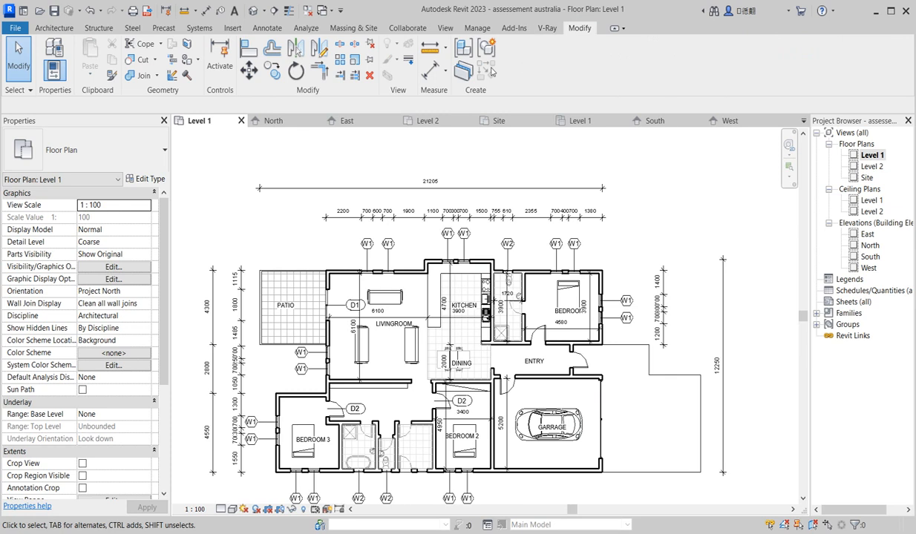
left_click(429, 71)
scroll(594, 346, "up", 3)
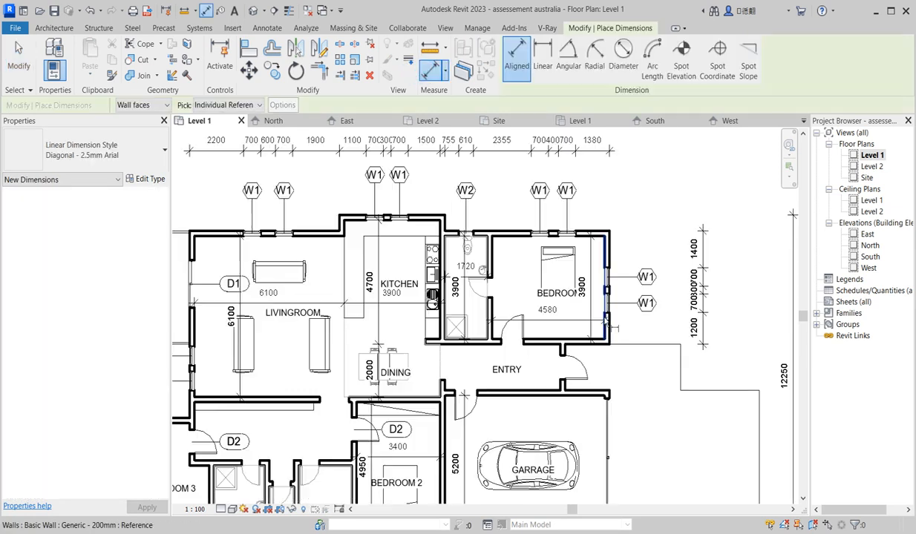
scroll(607, 358, "down", 4)
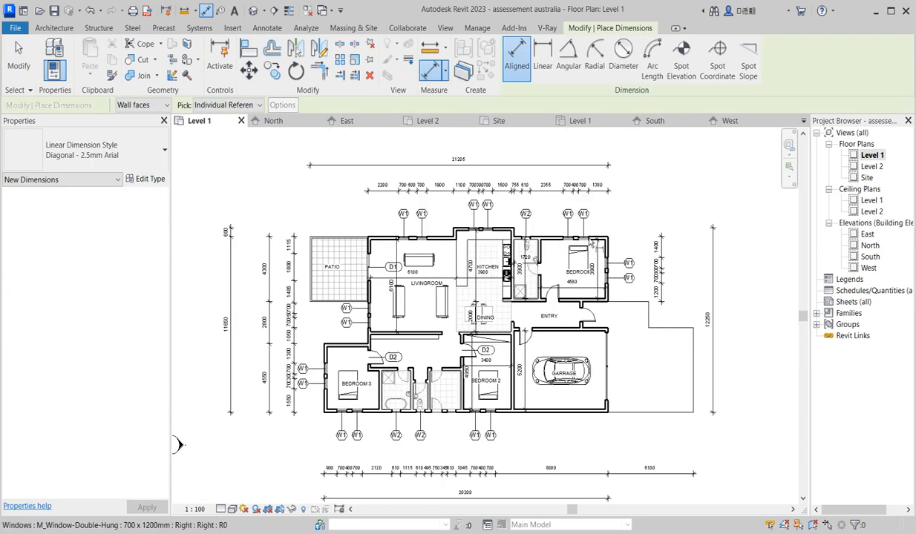
scroll(587, 420, "up", 2)
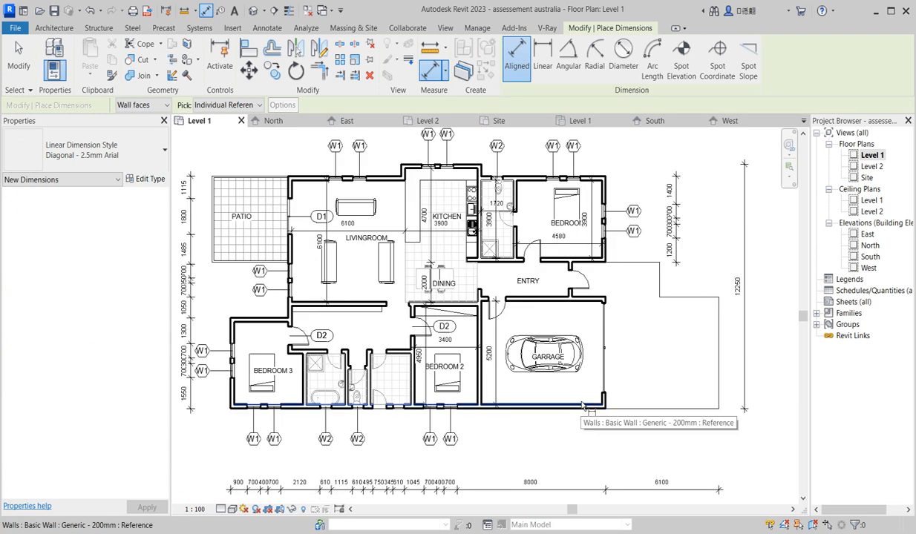
left_click(594, 414)
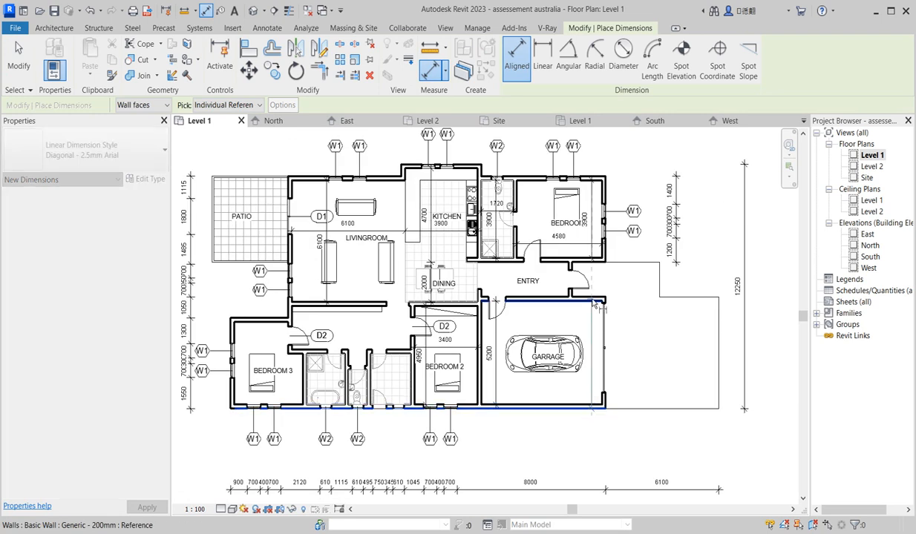
left_click(596, 302)
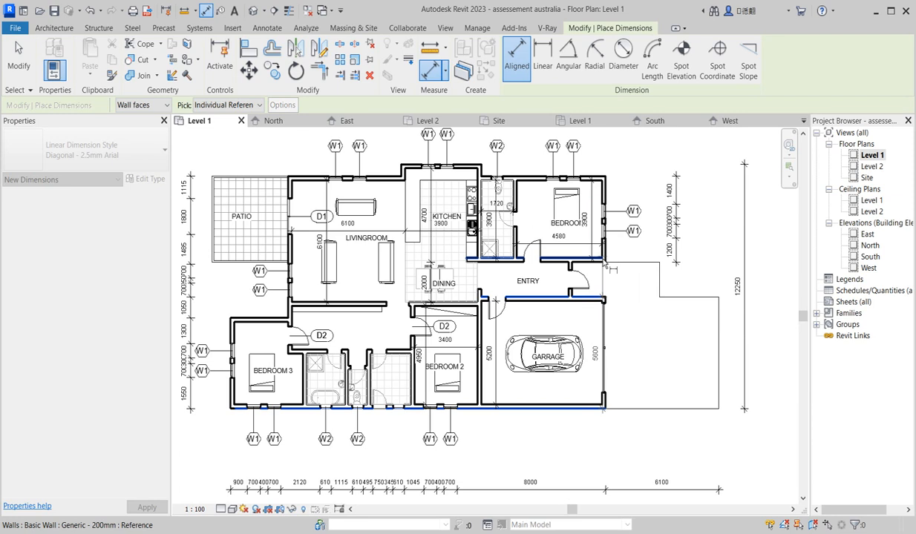
left_click(602, 264)
left_click(596, 178)
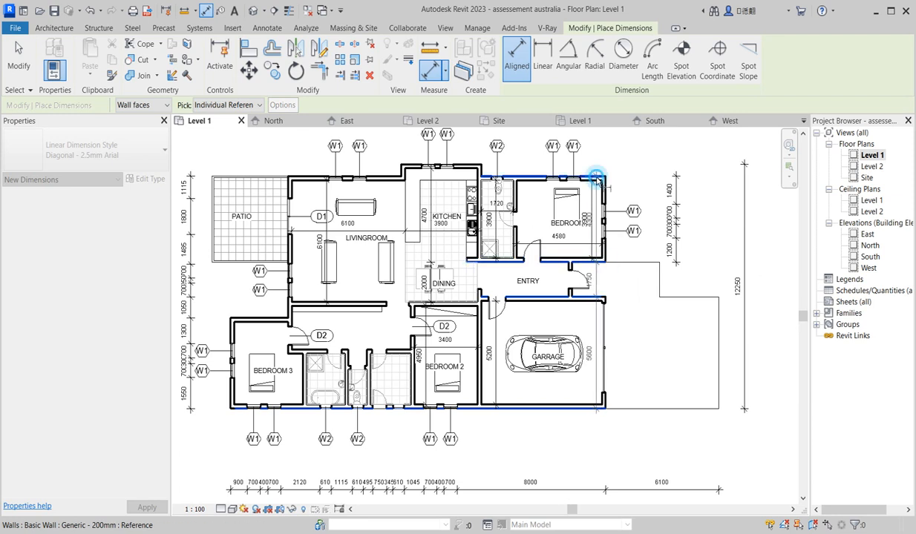
scroll(528, 358, "down", 3)
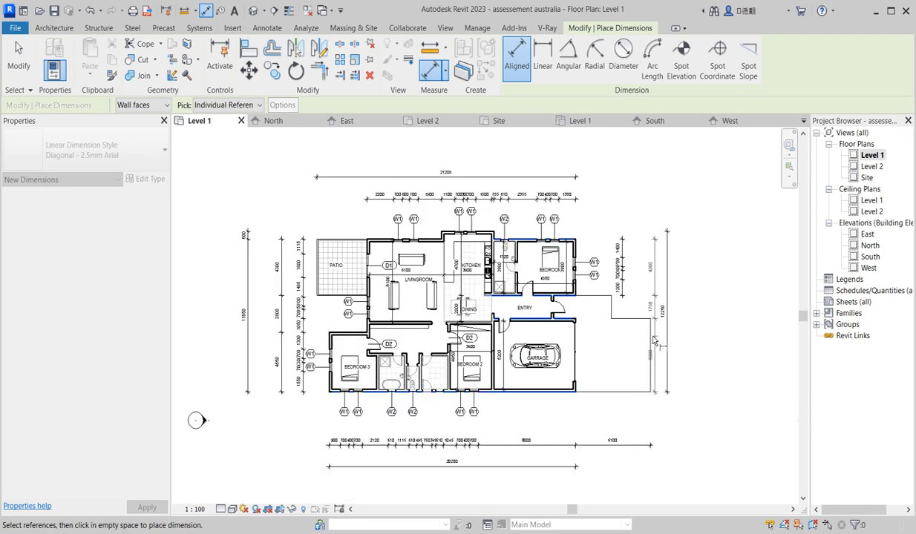
scroll(644, 328, "up", 2)
left_click(644, 332)
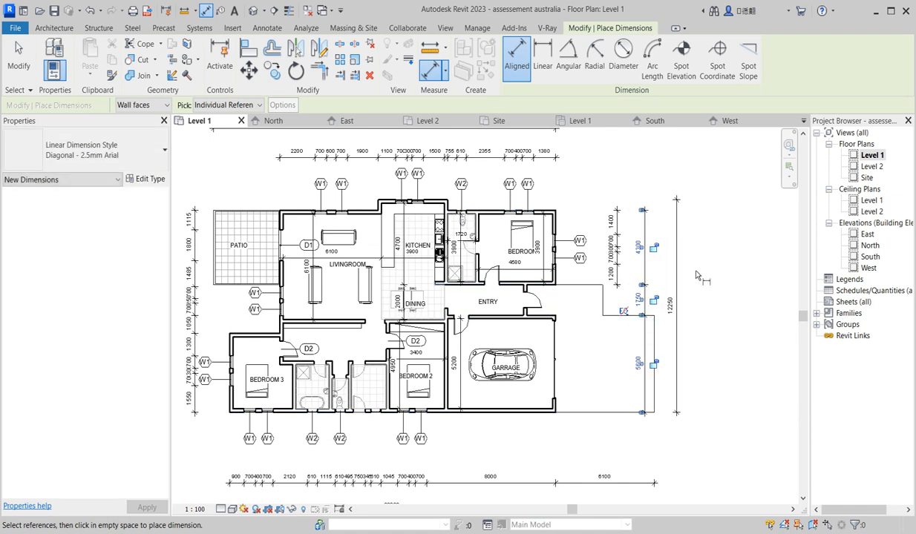
right_click(712, 269)
left_click(735, 268)
right_click(727, 261)
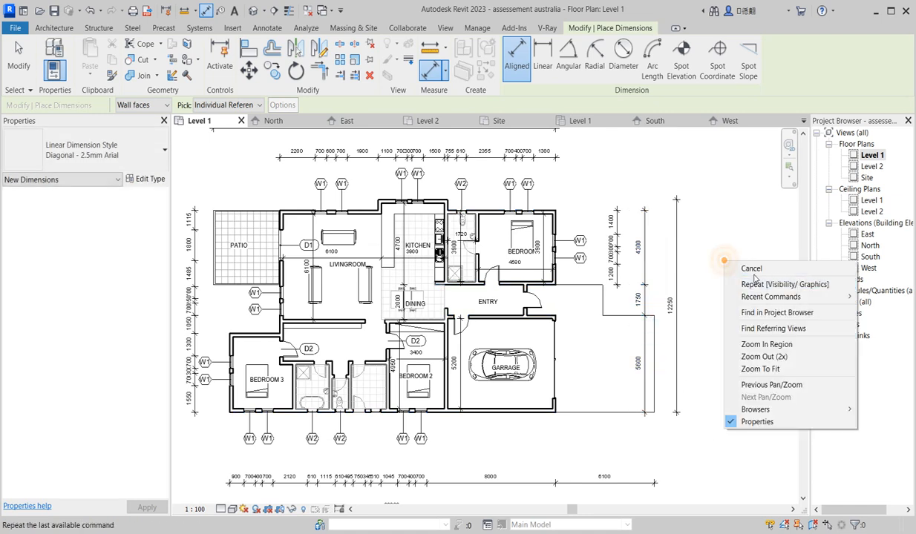
left_click(739, 272)
Step: Select all elevation markers around the house and hide their category in the Level 1 view
scroll(742, 311, "down", 3)
scroll(767, 253, "up", 2)
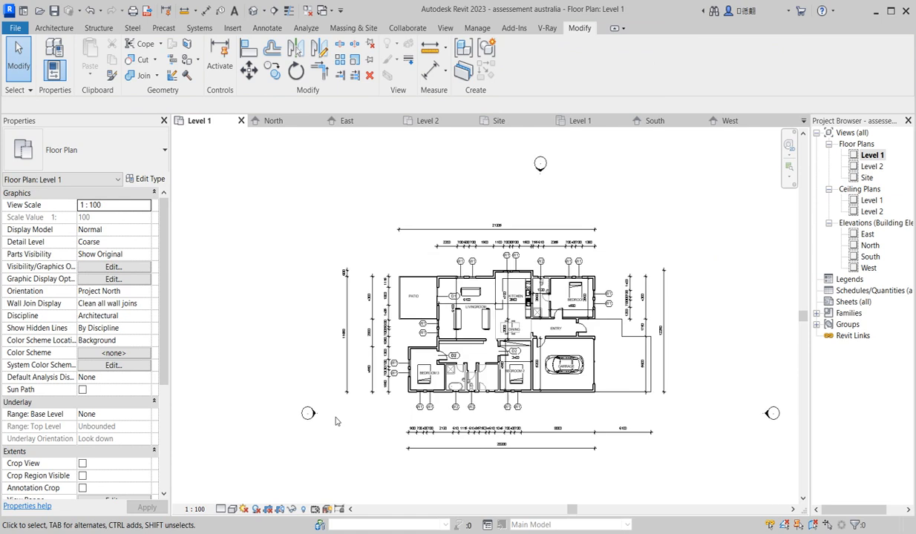
scroll(668, 215, "down", 2)
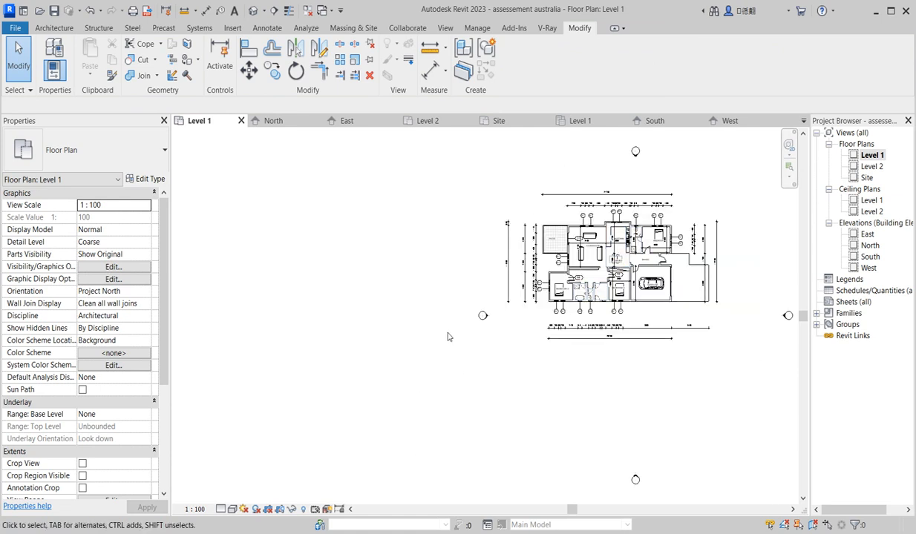
mouse_move(452, 309)
left_mouse_down()
mouse_move(484, 319)
mouse_move(495, 337)
left_mouse_up()
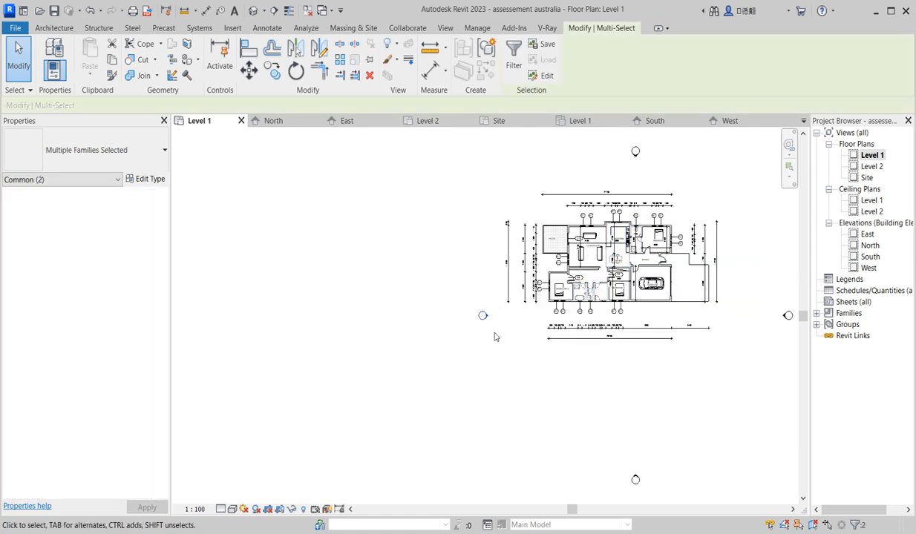
right_click(486, 316)
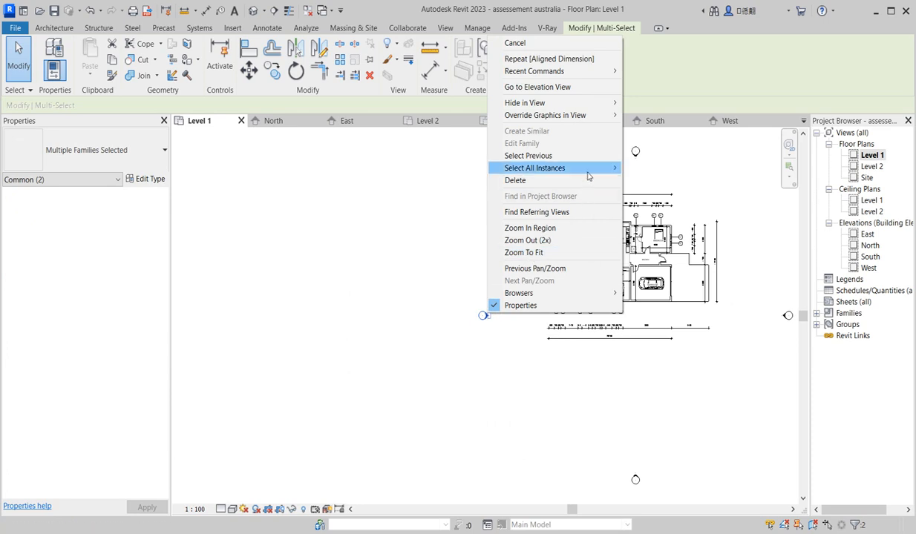
left_click(658, 168)
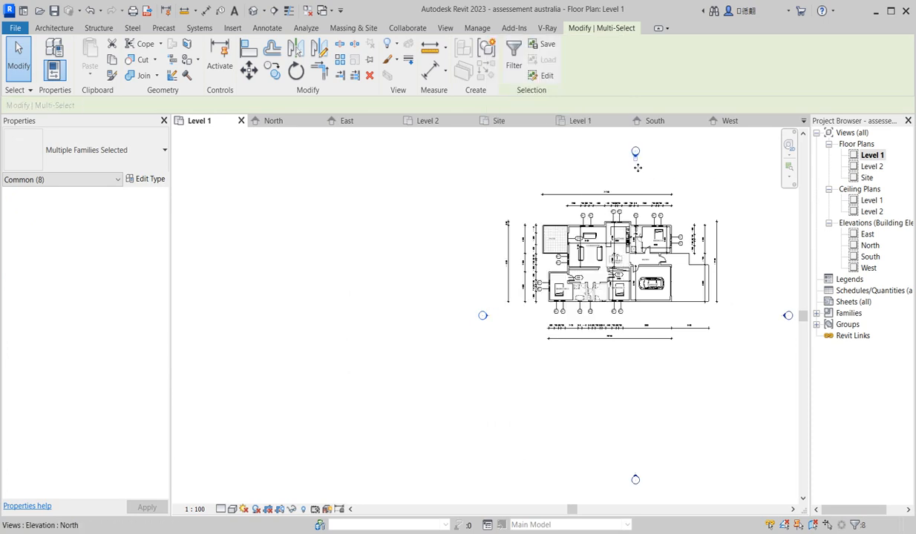
right_click(481, 312)
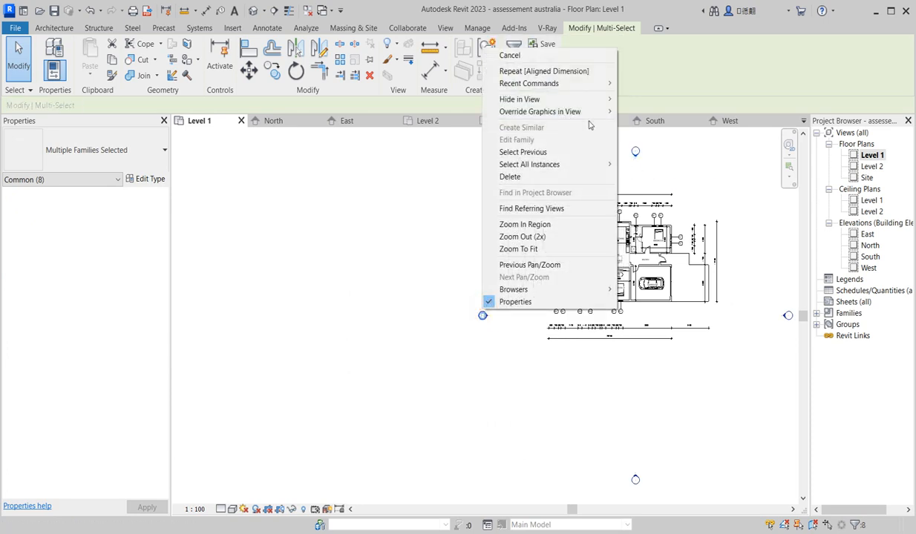
mouse_move(598, 103)
left_click(646, 98)
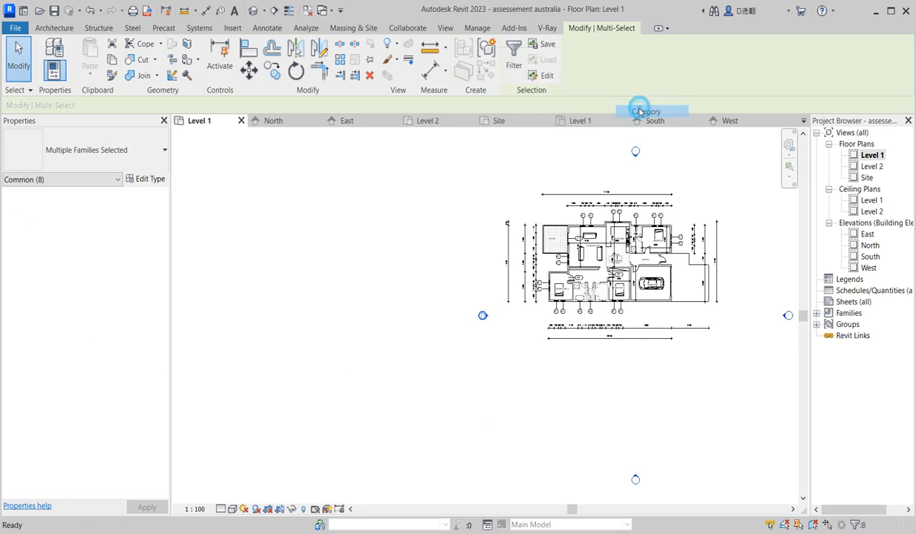
right_click(378, 324)
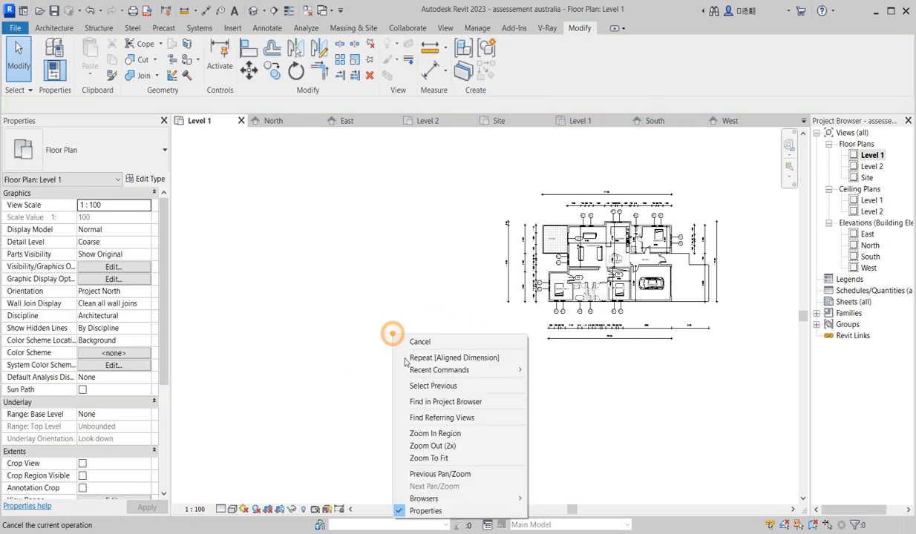
Step: Crop the Level 1 view, pull all four crop edges in close around the outer dimension strings, and hide the crop region
left_click(424, 433)
right_click(385, 362)
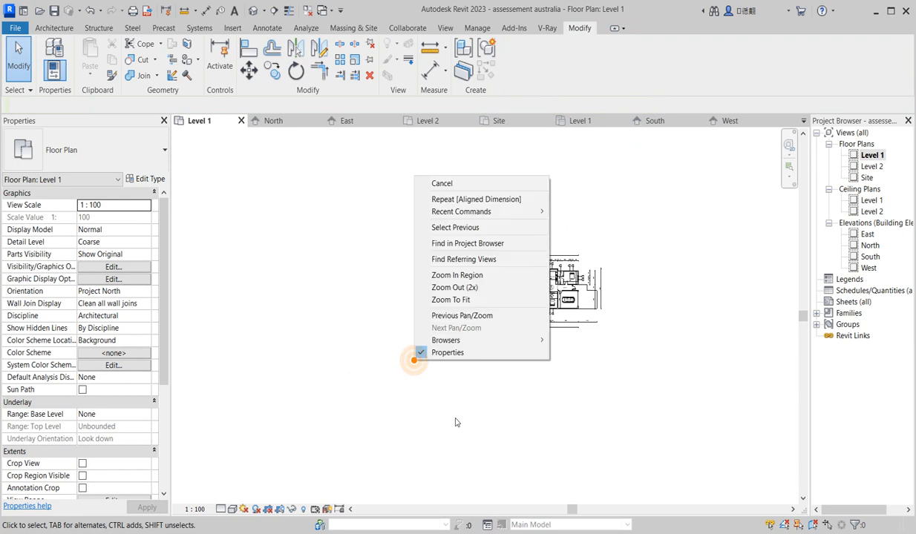
left_click(460, 300)
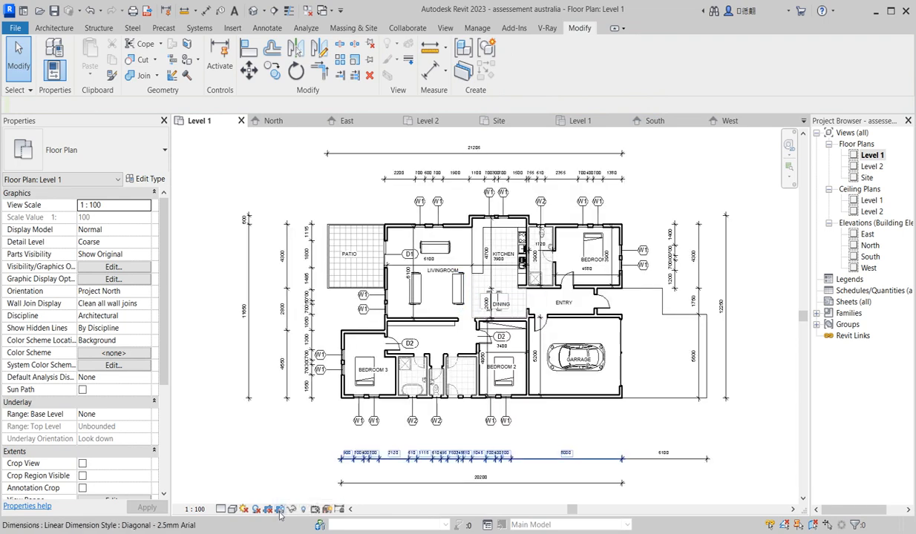
scroll(475, 411, "down", 2)
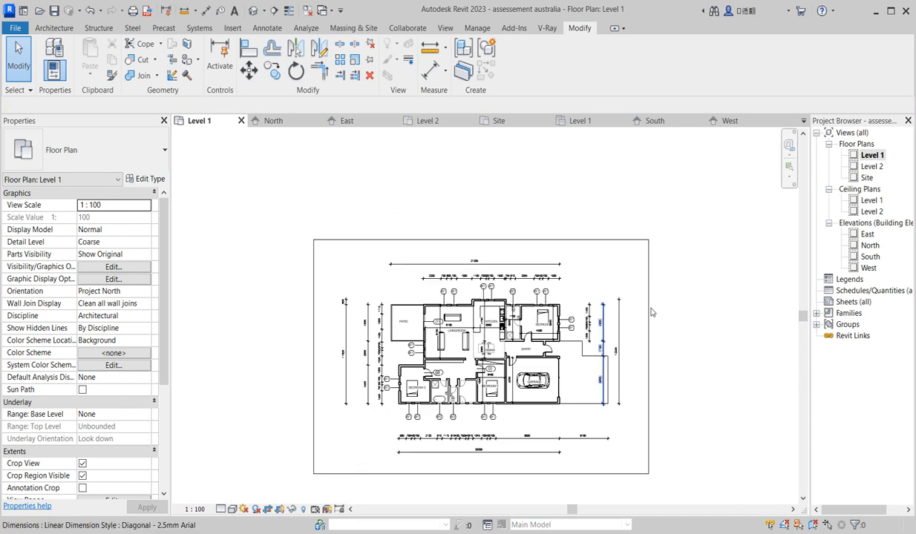
left_click(649, 345)
left_click_drag(648, 345, 626, 356)
left_click_drag(313, 357, 335, 357)
left_click_drag(480, 240, 494, 262)
left_click_drag(481, 474, 488, 455)
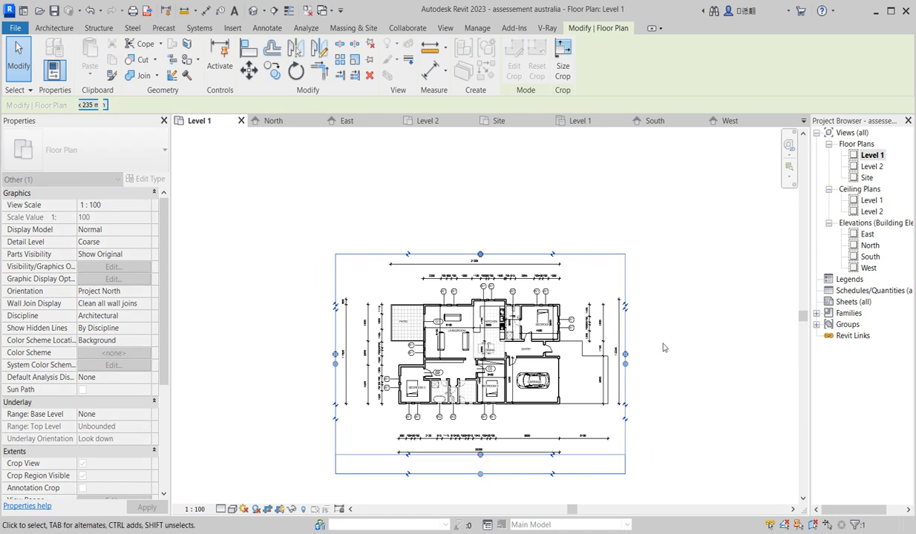
left_click(667, 344)
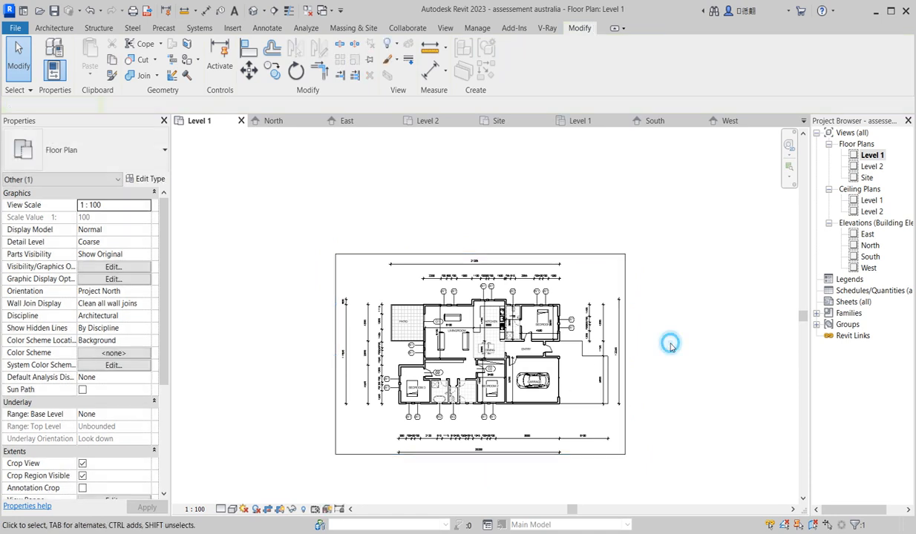
left_click(282, 510)
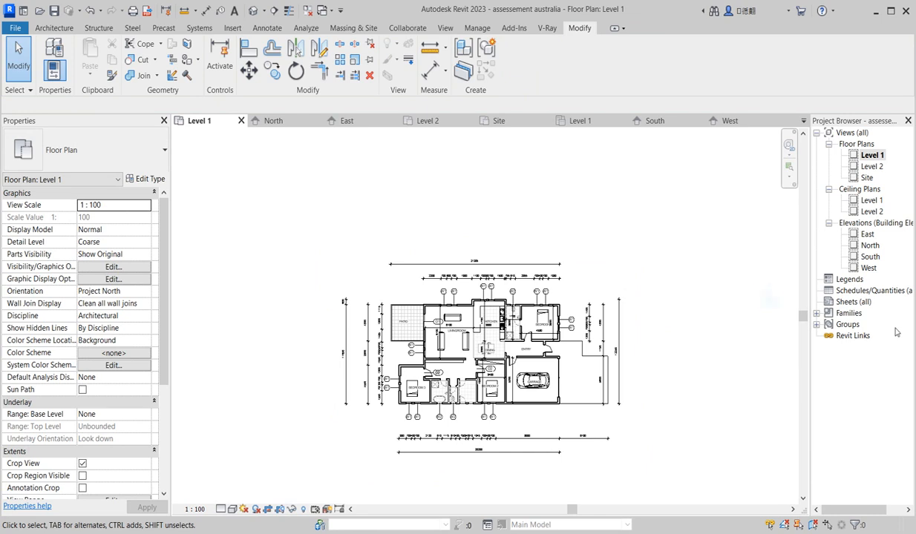
Step: Create a new sheet with the A3 Blank metric.0001 titleblock, loaded from the Titleblocks folder of the Metric Library
left_click(846, 303)
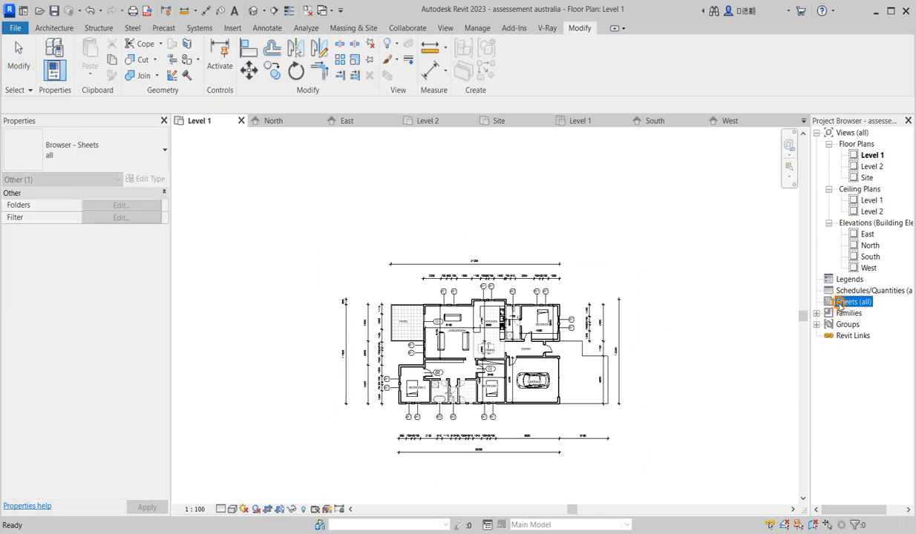
right_click(846, 303)
left_click(772, 312)
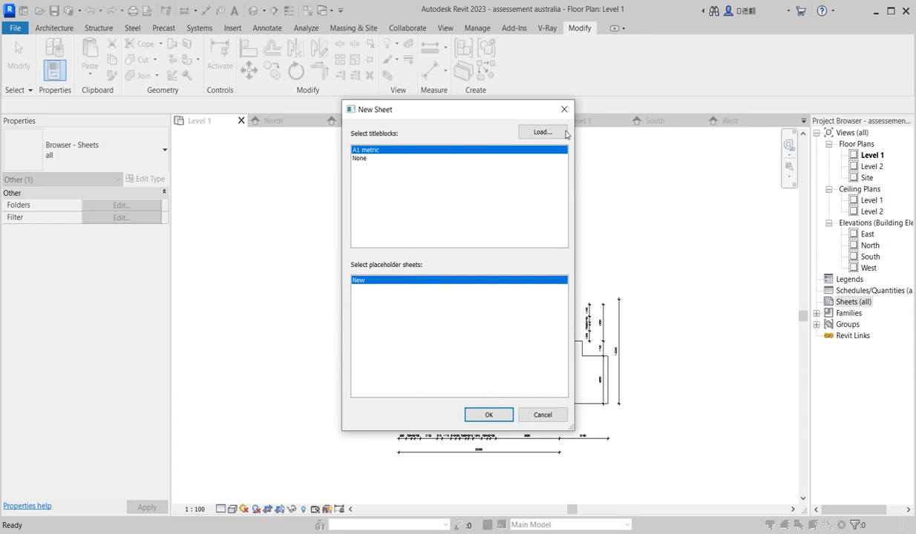
left_click(553, 133)
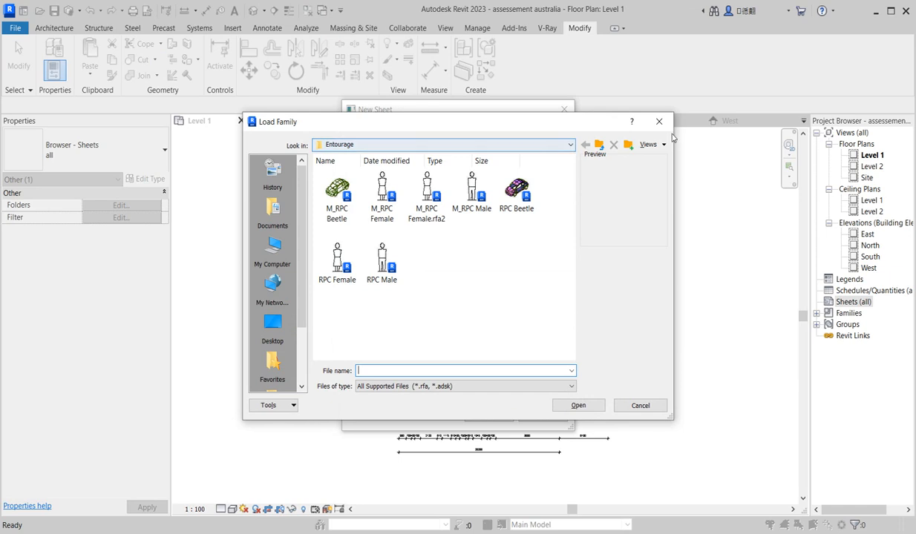
left_click(570, 145)
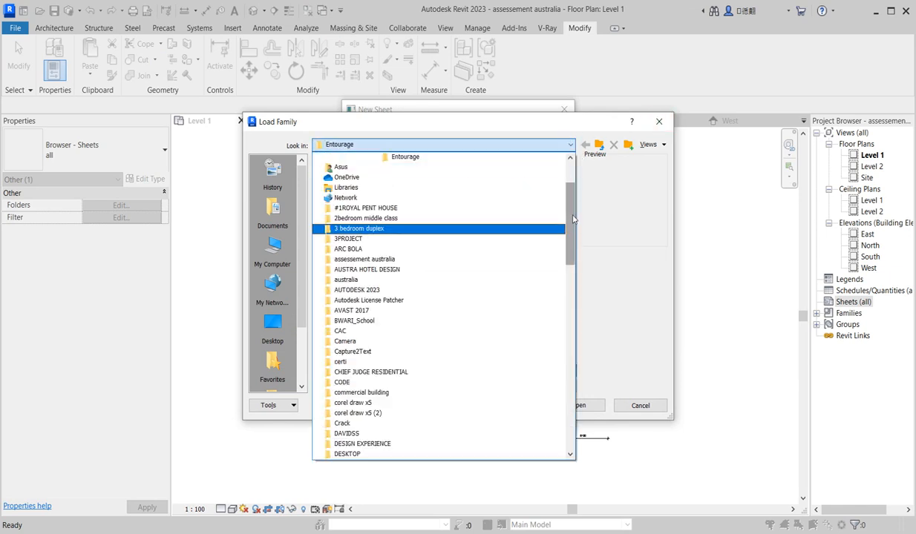
scroll(519, 211, "up", 2)
left_click(358, 178)
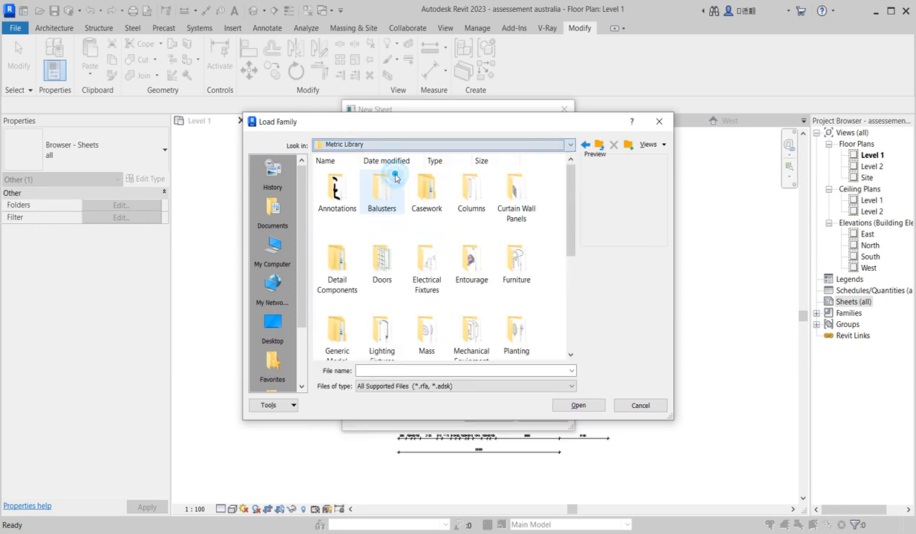
scroll(433, 275, "down", 5)
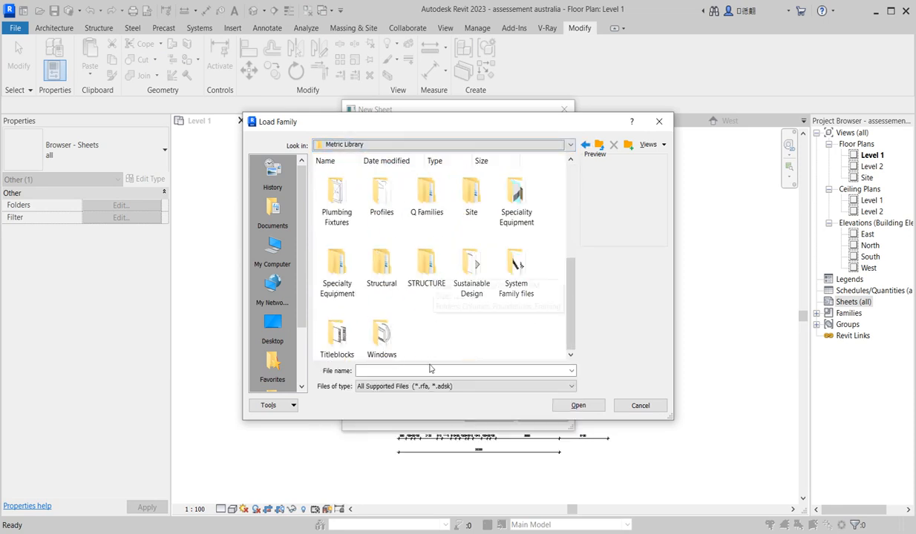
double_click(343, 340)
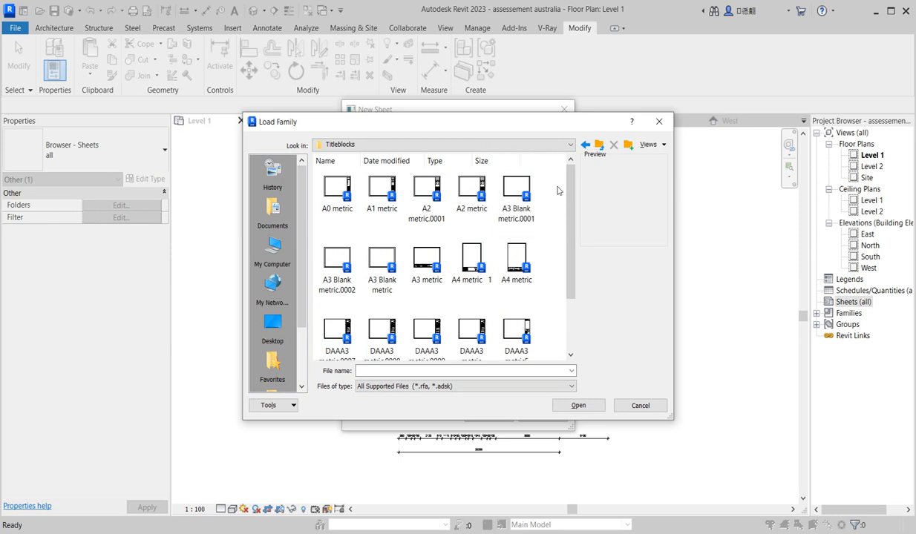
left_click(517, 192)
left_click(579, 406)
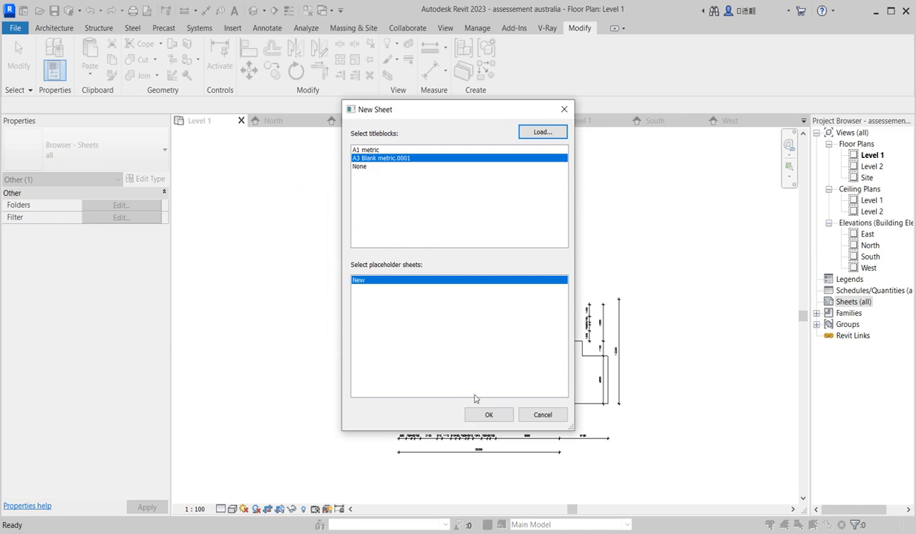
left_click(483, 415)
left_click(466, 290)
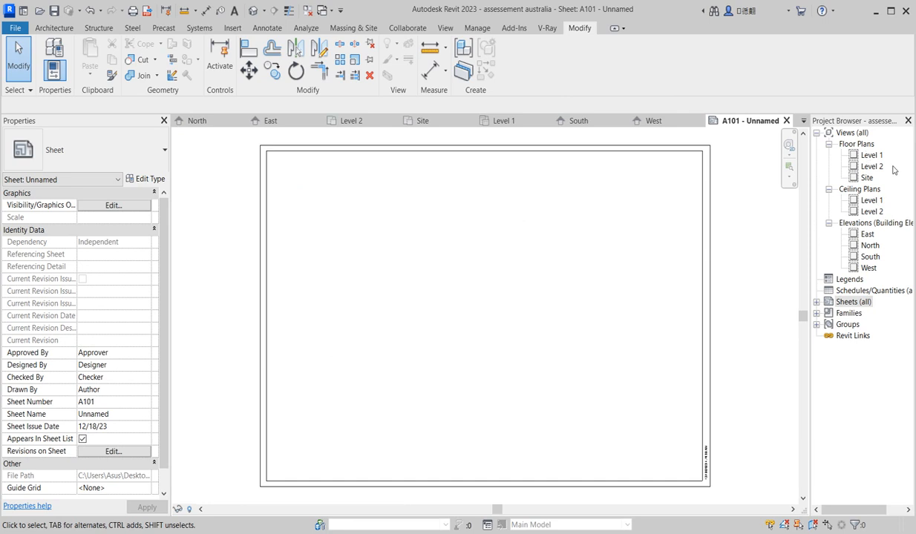
Step: Place the Level 1 floor plan on the new sheet, centred within the titleblock border
left_click(872, 155)
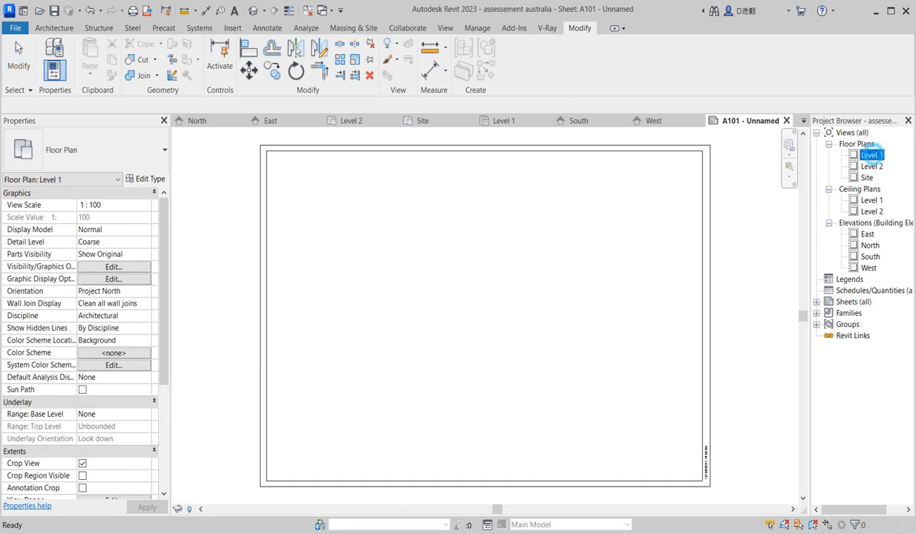
left_click_drag(504, 306, 502, 325)
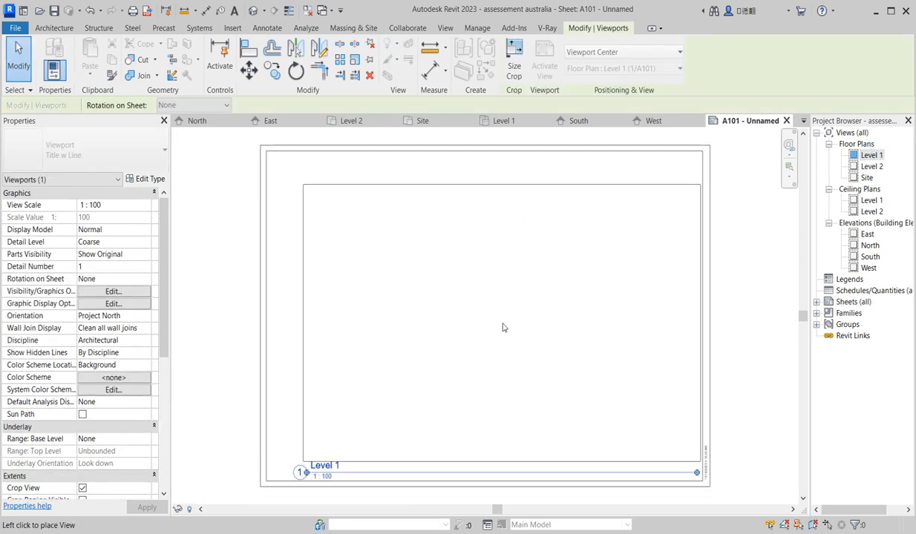
left_click(488, 313)
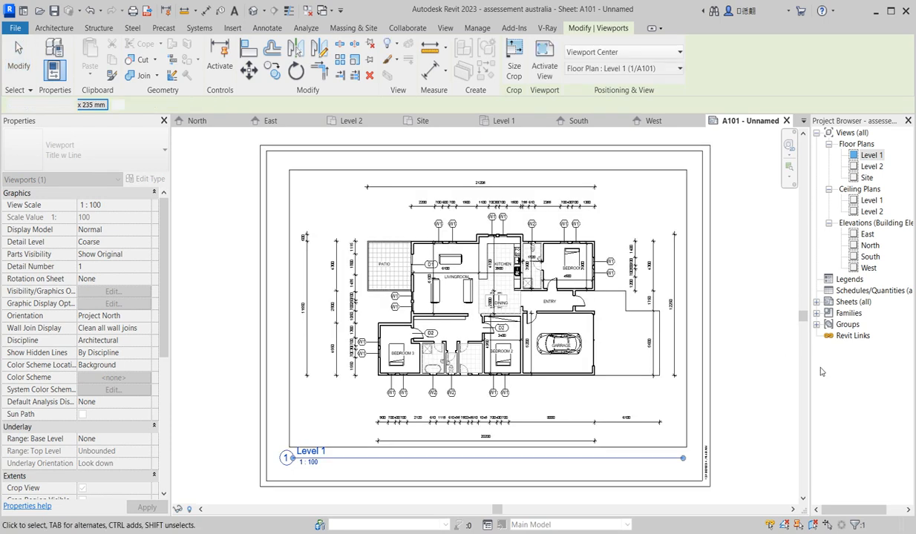
key("Escape")
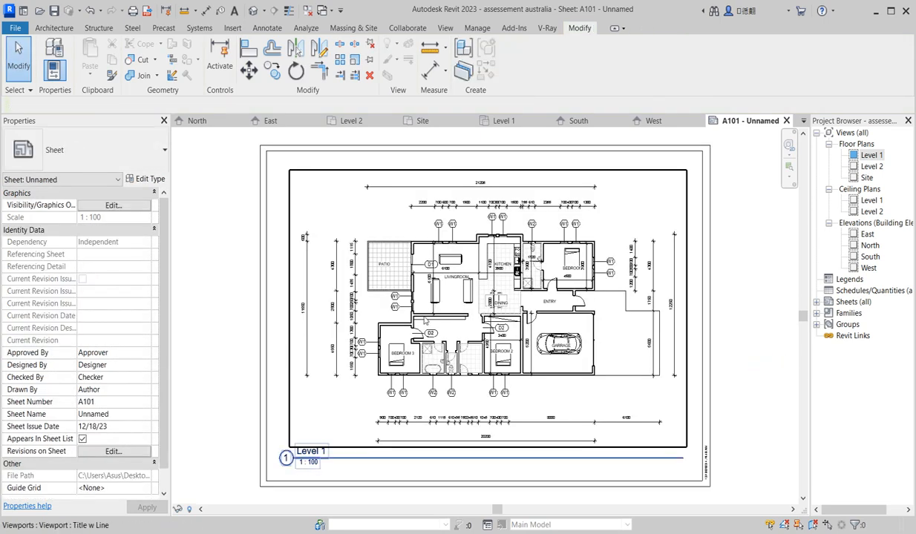
Step: Change the Level 1 viewport on the sheet to the No Title type
left_click(423, 317)
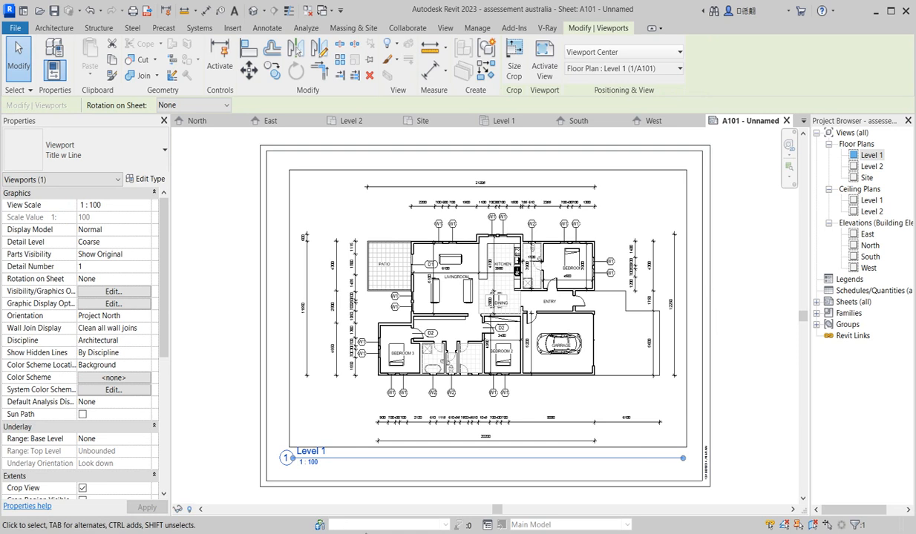
left_click(85, 148)
left_click(78, 209)
left_click(219, 288)
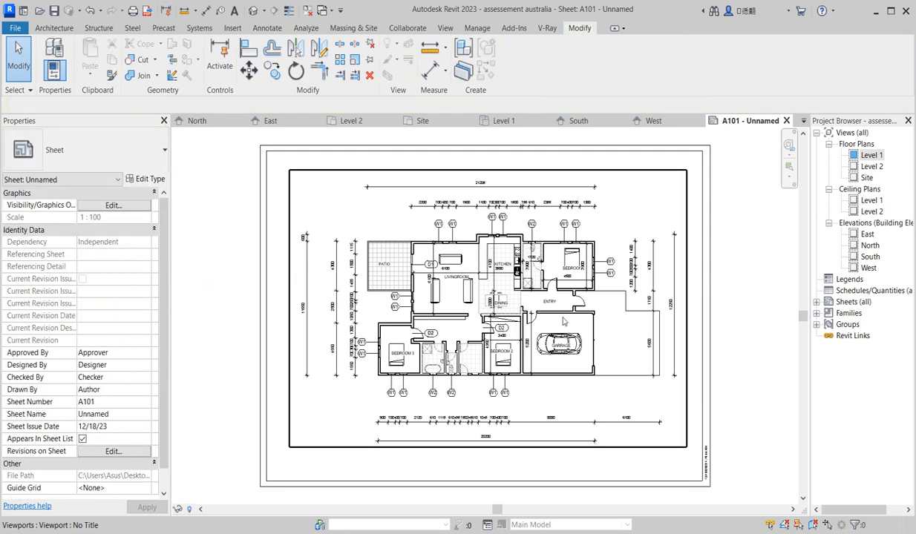
Step: Examine the plan's fit inside the sheet border and the date stamp at the titleblock's lower corner
scroll(760, 344, "up", 3)
scroll(787, 370, "down", 5)
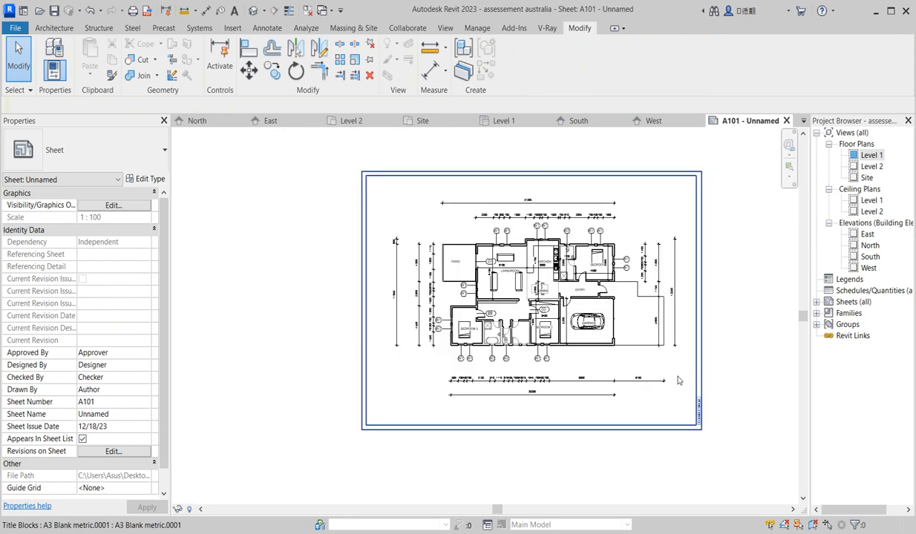
scroll(660, 409, "up", 3)
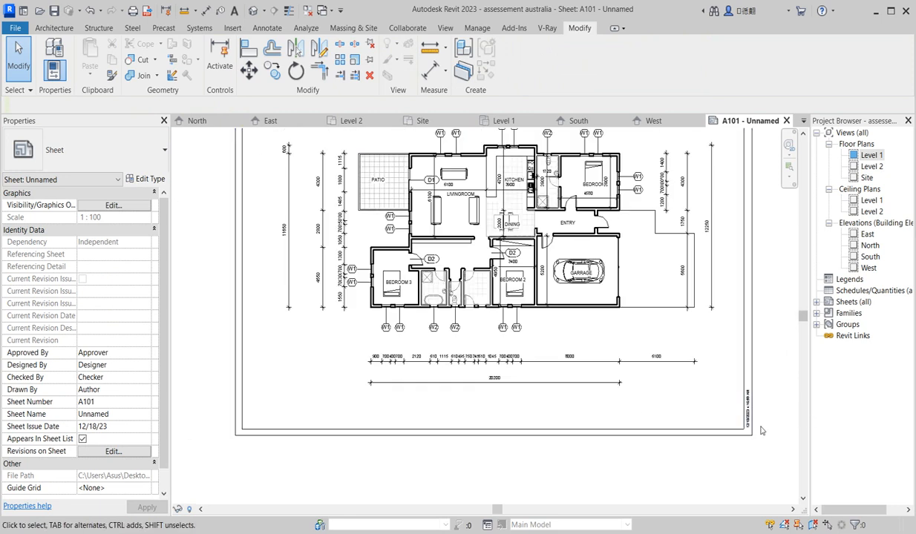
scroll(754, 437, "up", 2)
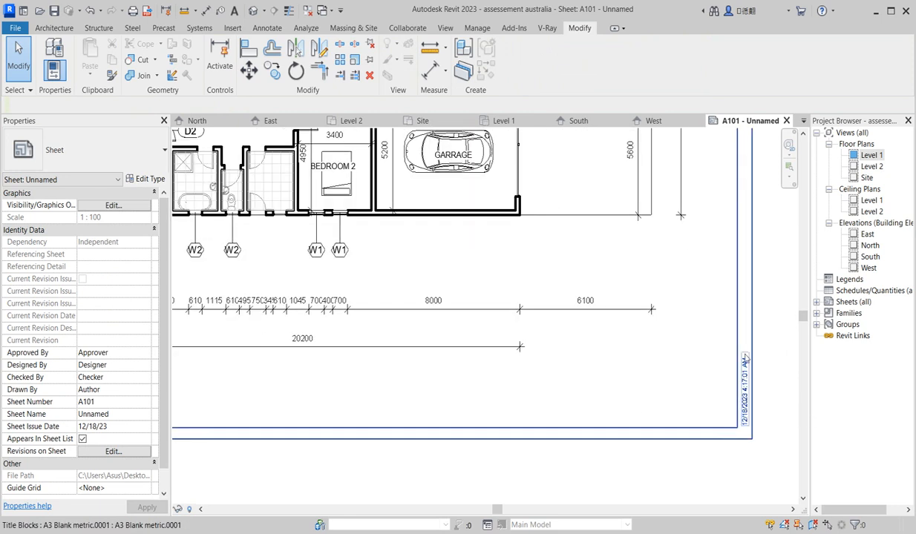
scroll(745, 359, "down", 4)
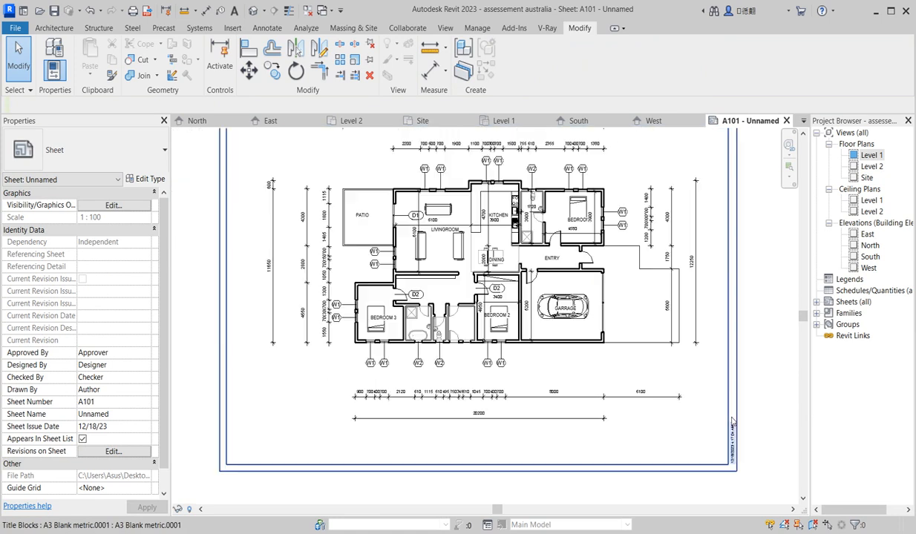
scroll(479, 352, "up", 2)
scroll(473, 352, "down", 3)
scroll(433, 288, "up", 1)
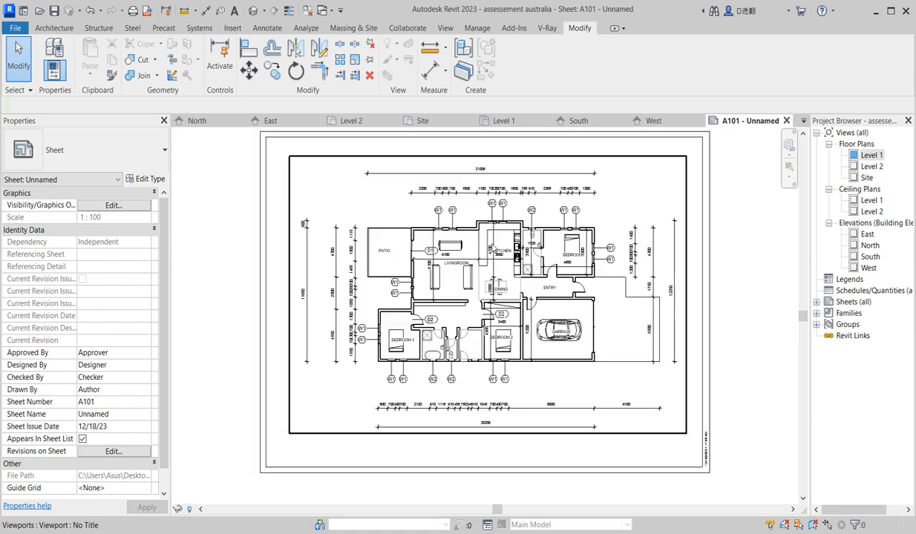
Step: Review the placed plan's rooms, tiling, tags and surrounding dimension strings on the sheet
scroll(532, 223, "up", 1)
scroll(769, 324, "up", 2)
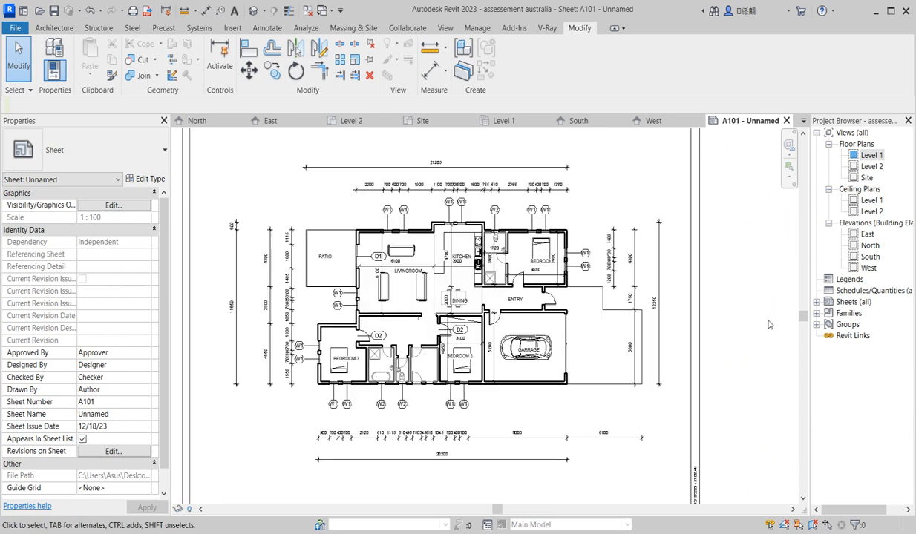
scroll(763, 337, "down", 1)
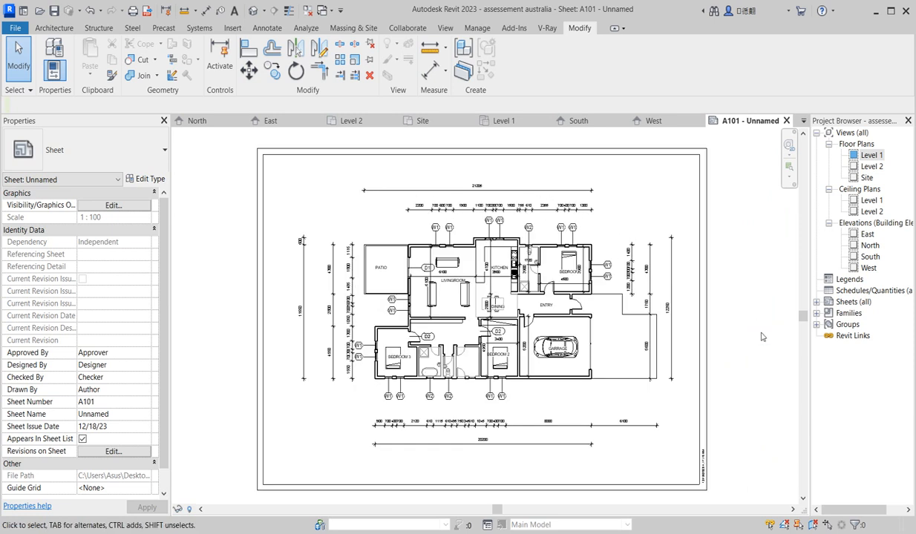
scroll(761, 337, "up", 2)
scroll(761, 336, "down", 2)
scroll(760, 334, "up", 2)
scroll(716, 357, "down", 2)
scroll(711, 360, "up", 3)
scroll(734, 369, "down", 1)
scroll(754, 375, "down", 1)
scroll(753, 374, "up", 2)
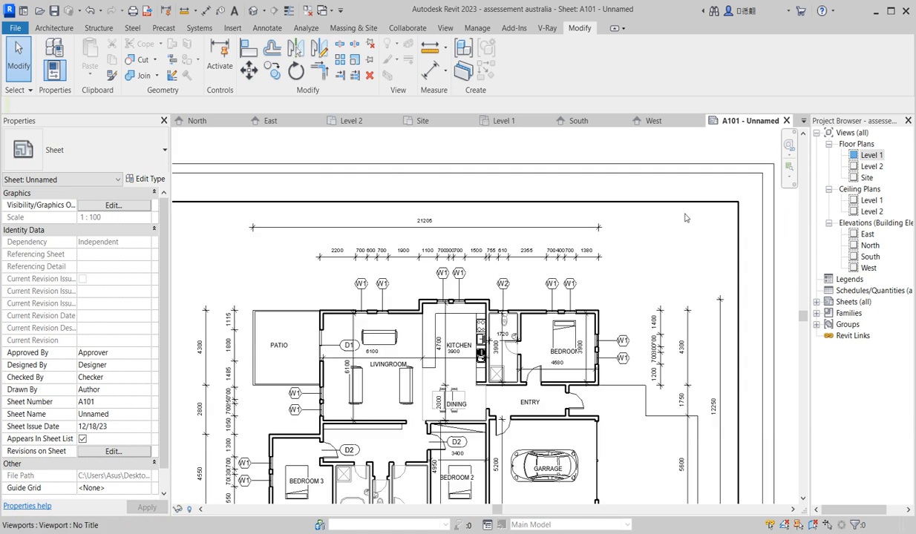
scroll(754, 374, "down", 1)
scroll(436, 343, "down", 1)
scroll(436, 344, "up", 2)
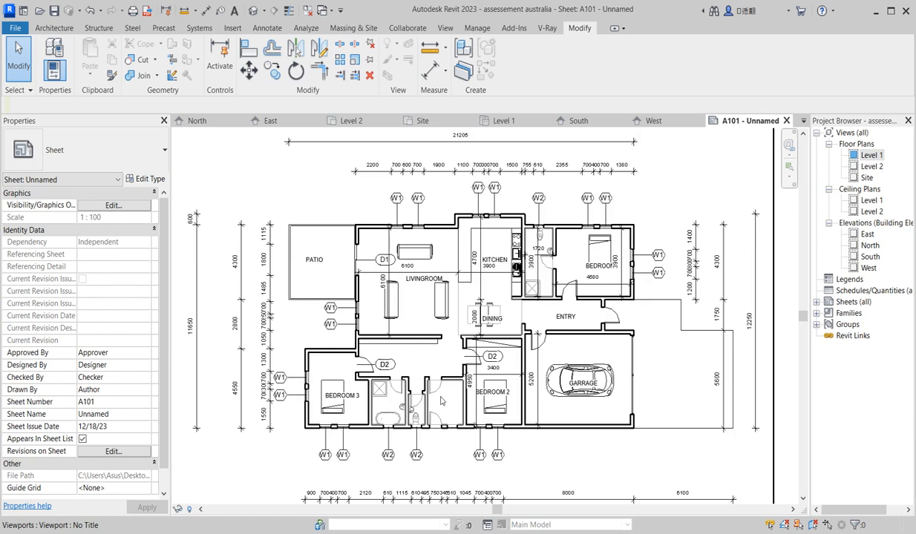
scroll(435, 344, "down", 1)
scroll(345, 239, "up", 2)
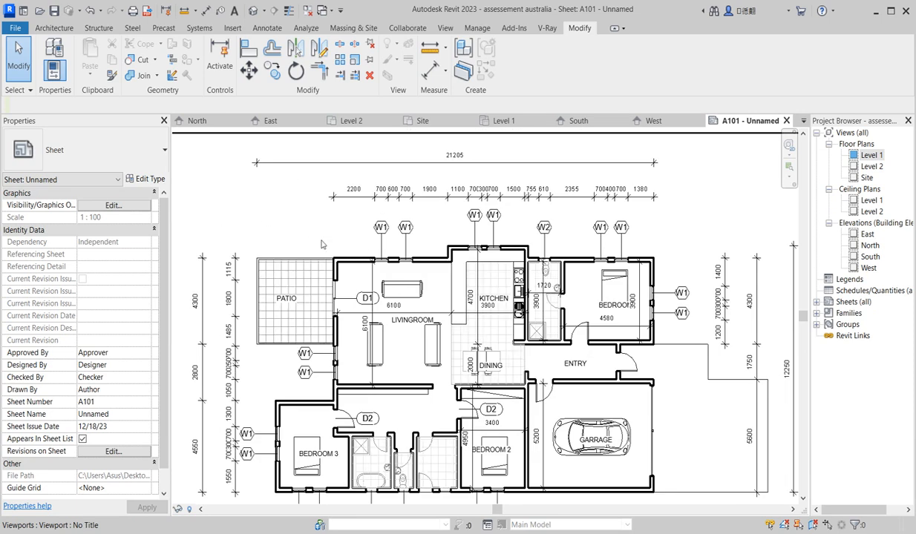
scroll(385, 307, "down", 1)
scroll(361, 302, "up", 3)
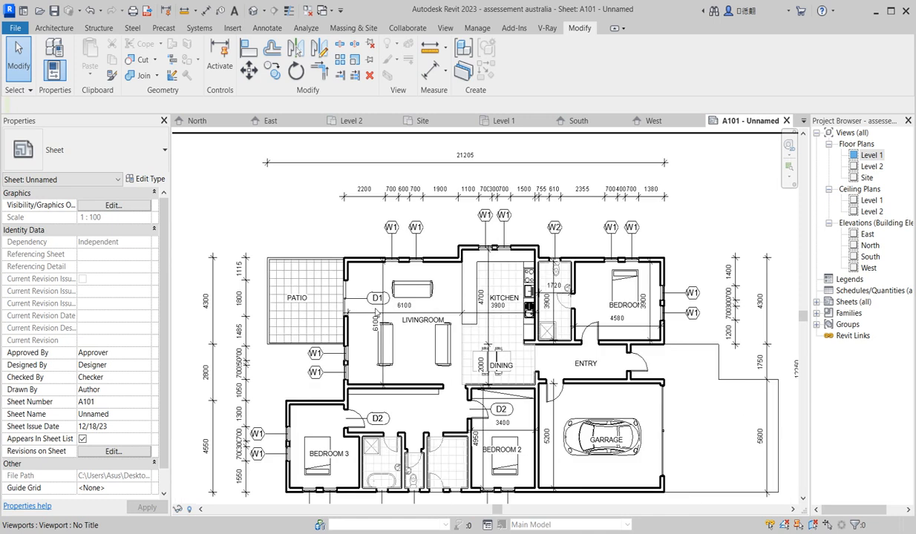
scroll(439, 346, "down", 2)
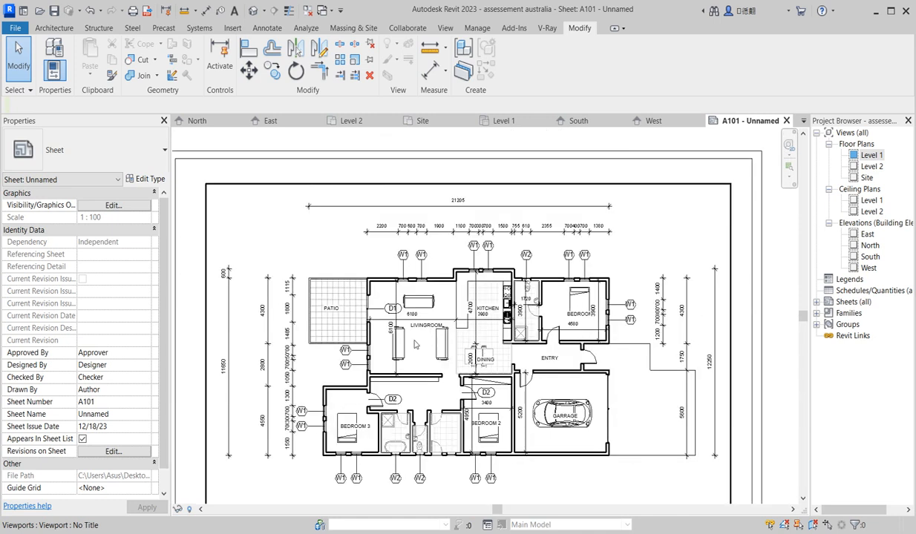
scroll(404, 291, "down", 2)
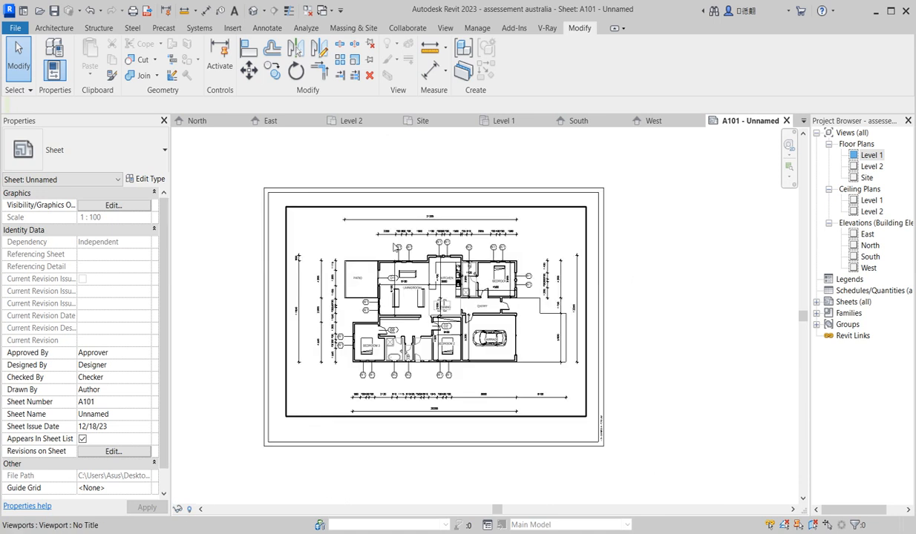